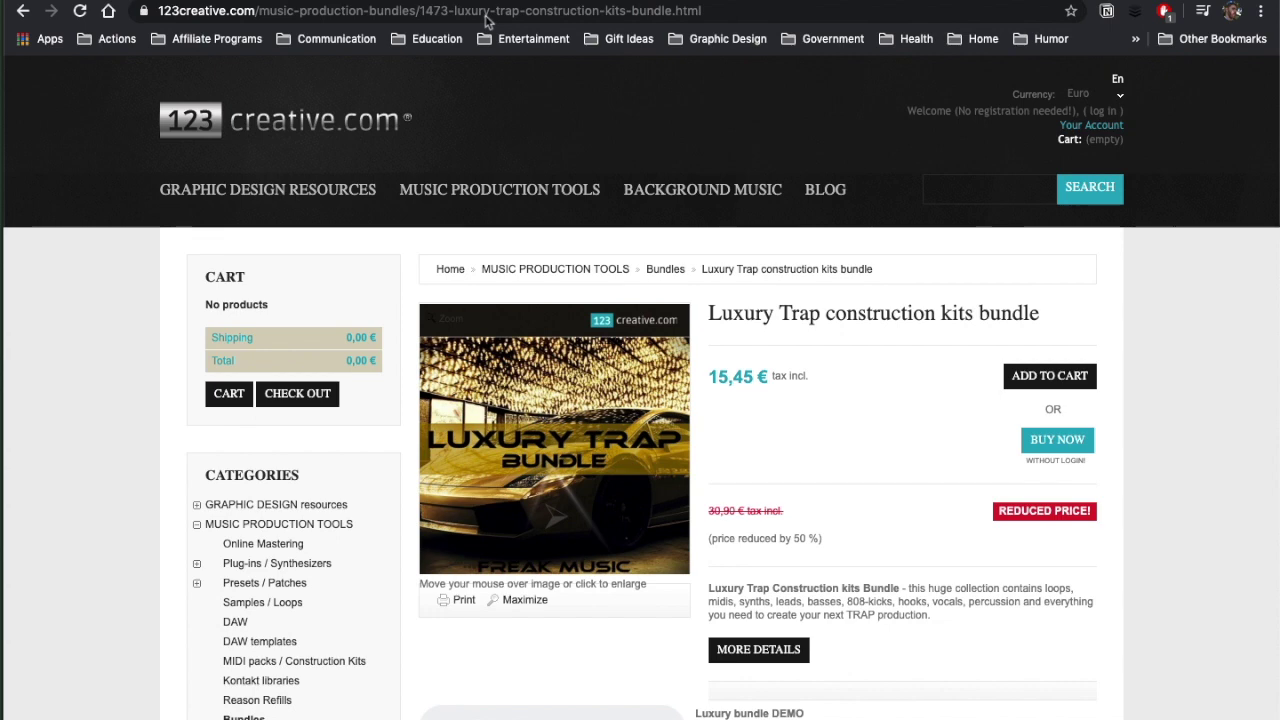
# Read the Luxury Trap construction kits bundle page, including its price, description and feature list.
pyautogui.moveTo(512, 343)
pyautogui.scroll(-2, 937, 397)
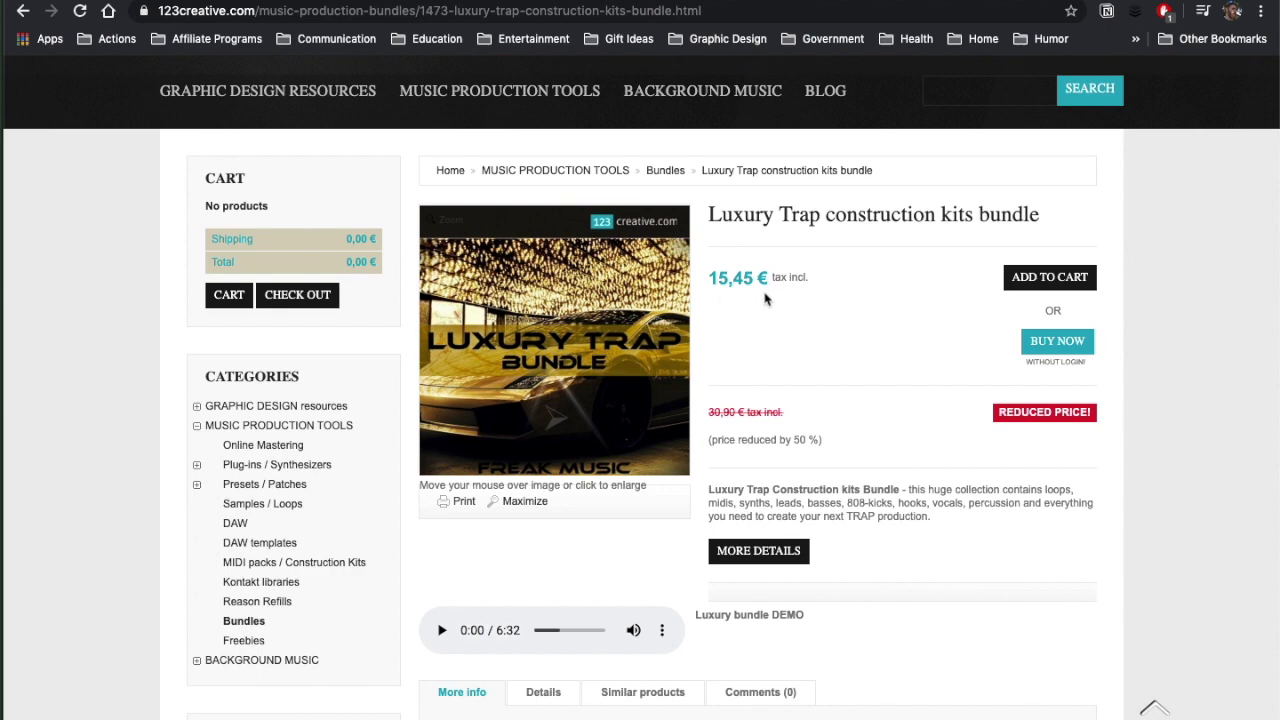
pyautogui.scroll(-3, 924, 343)
pyautogui.scroll(-5, 924, 343)
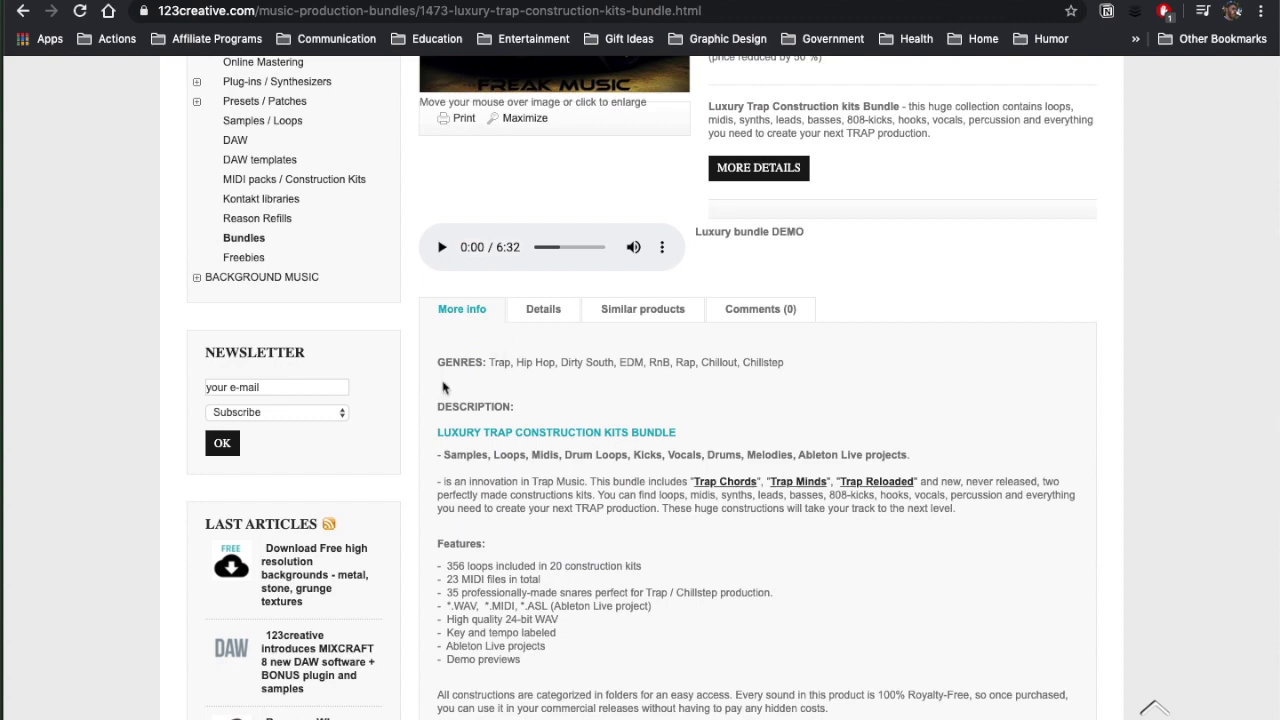
pyautogui.scroll(-4, 450, 385)
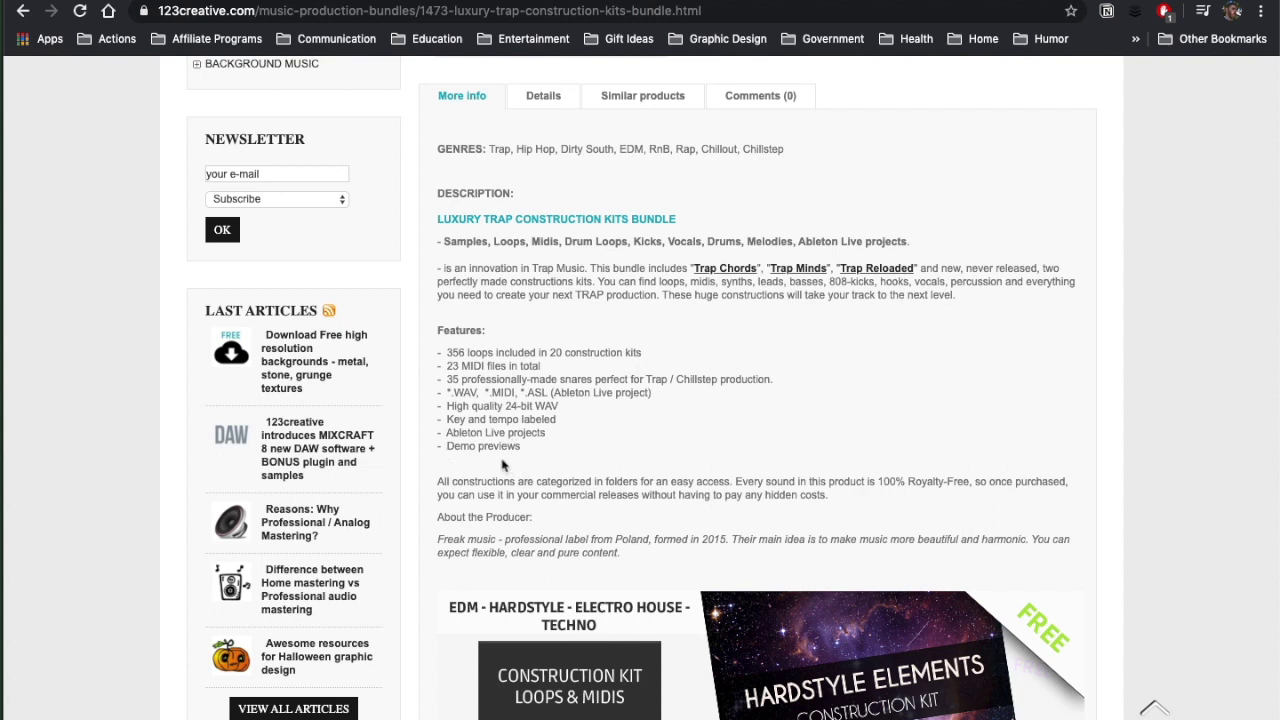
pyautogui.scroll(-1, 503, 464)
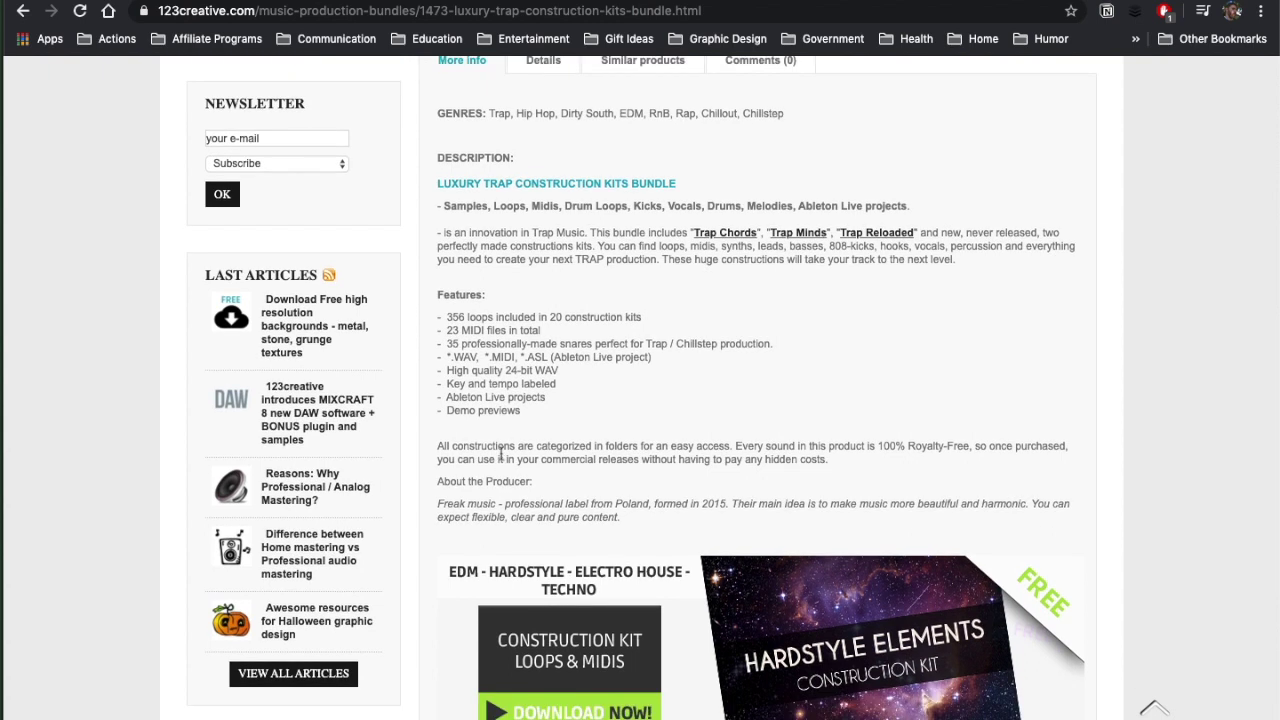
# Switch to Ableton Live and look into the Luxury Trap Bundle's Bonus Constructions, Trap Minds and Trap Reloaded folders.
pyautogui.press('super+Tab')
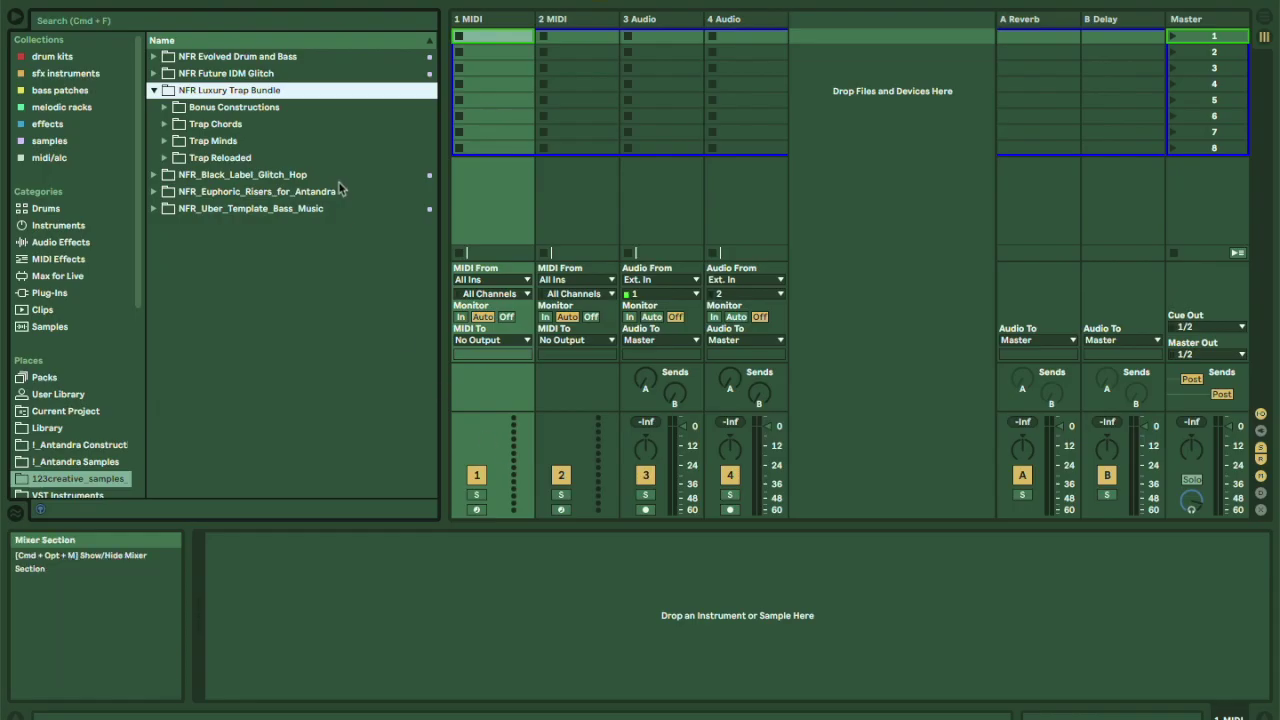
pyautogui.click(165, 108)
pyautogui.click(165, 108)
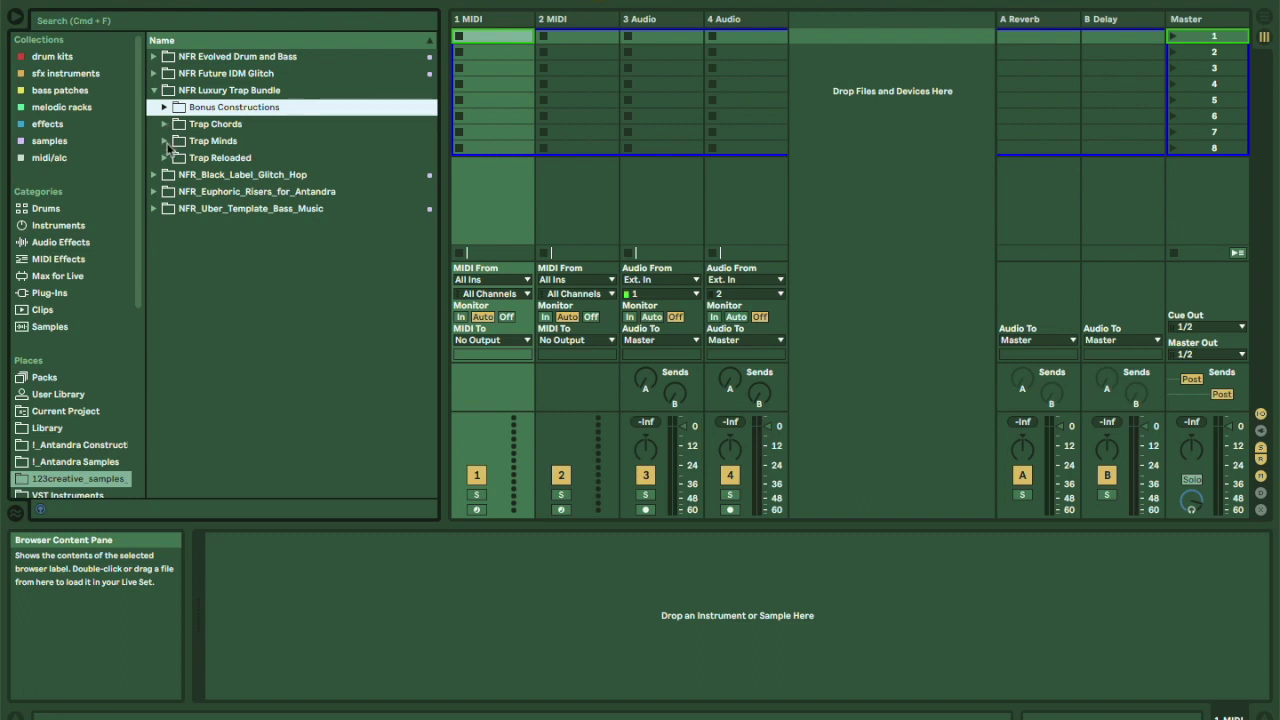
pyautogui.click(165, 141)
pyautogui.click(165, 142)
pyautogui.click(165, 158)
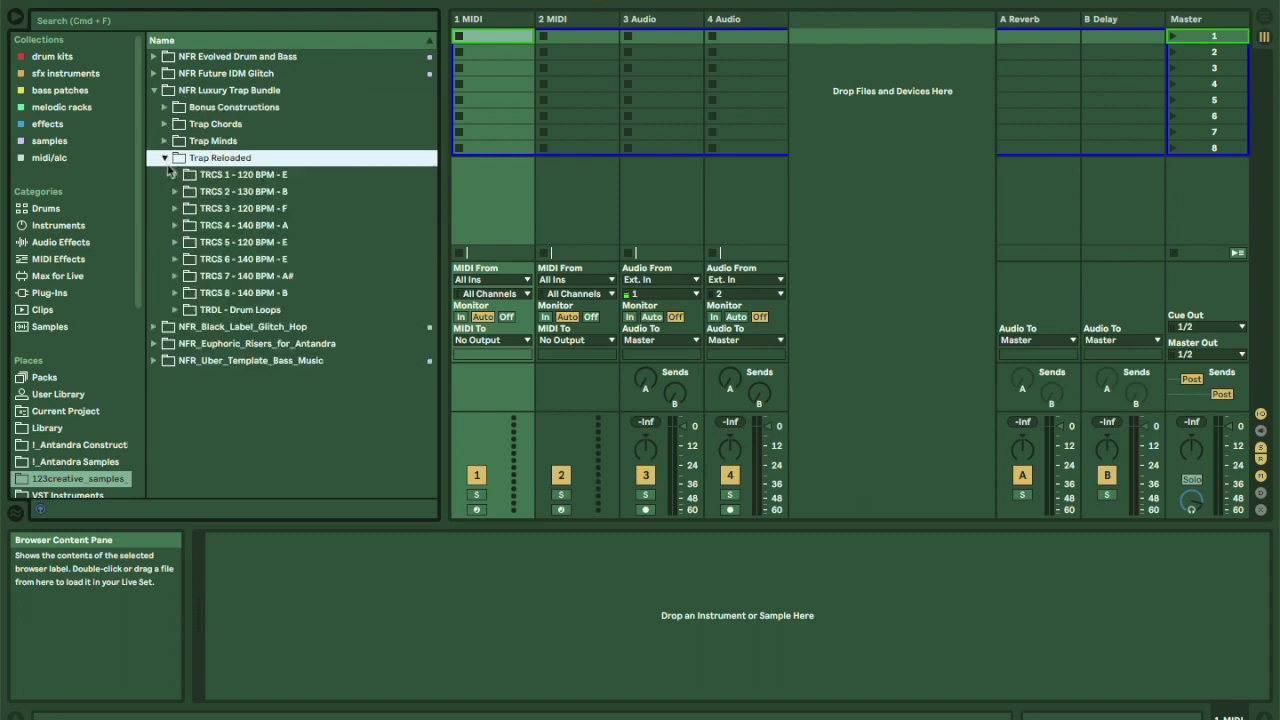
pyautogui.click(165, 158)
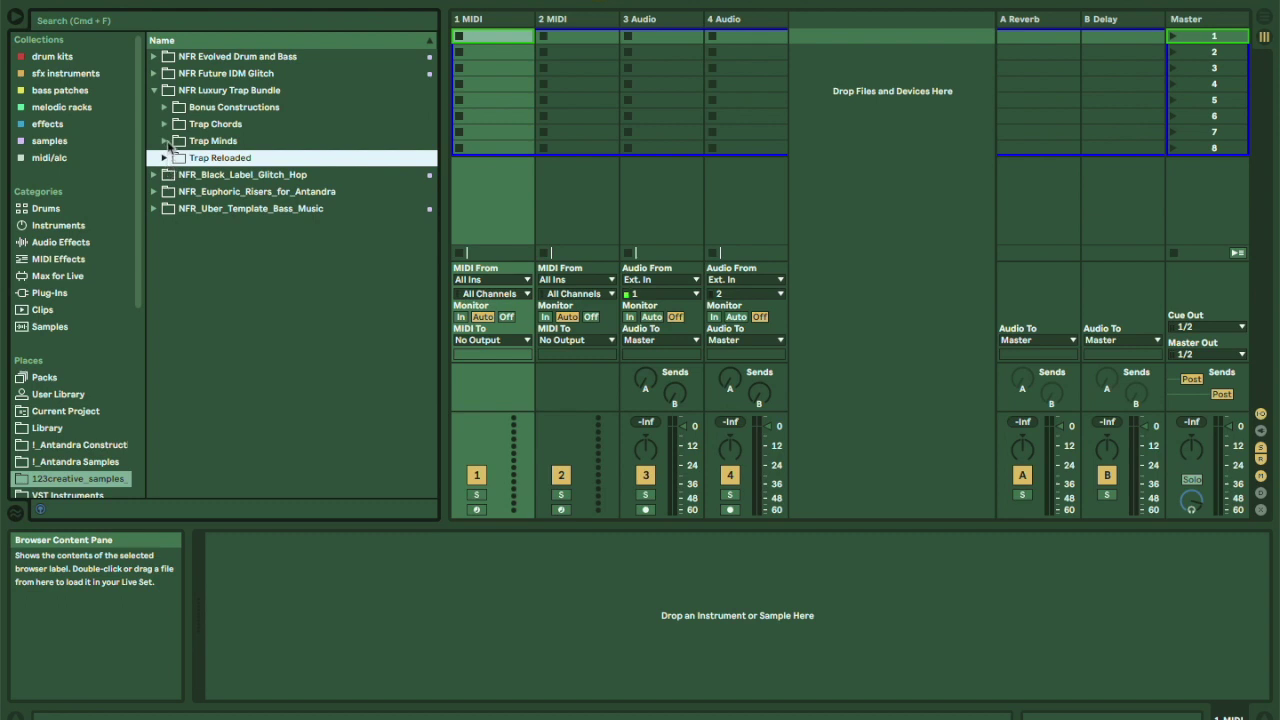
# Open Kit 01 - Feel Lucky in Trap Minds and audition its Breath, Pad & Bass MIDI and 01Demo files.
pyautogui.click(166, 141)
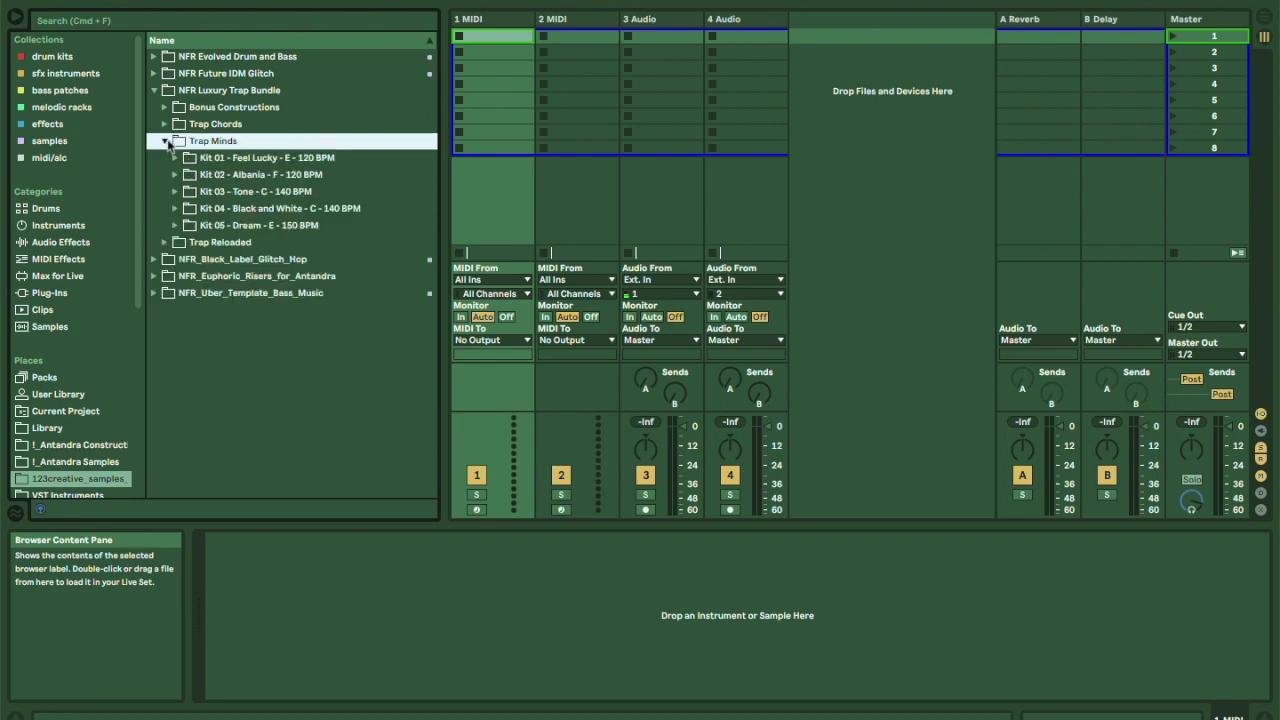
pyautogui.click(175, 158)
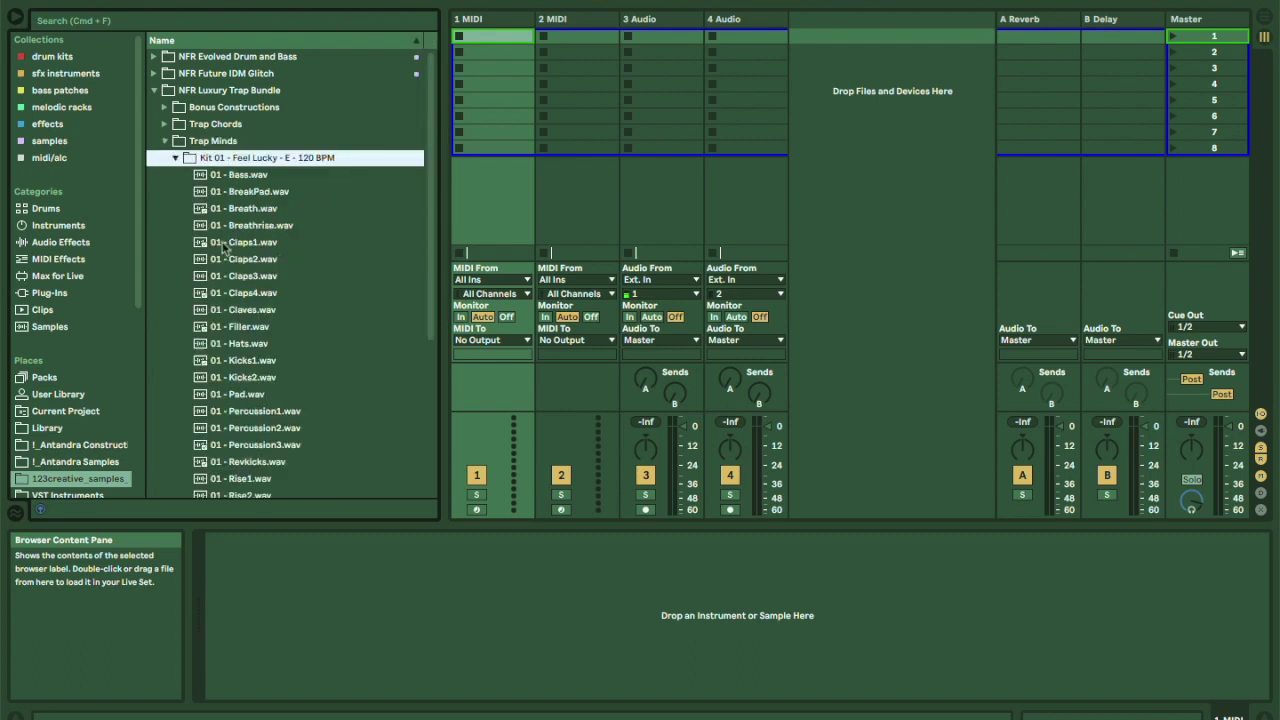
pyautogui.click(224, 208)
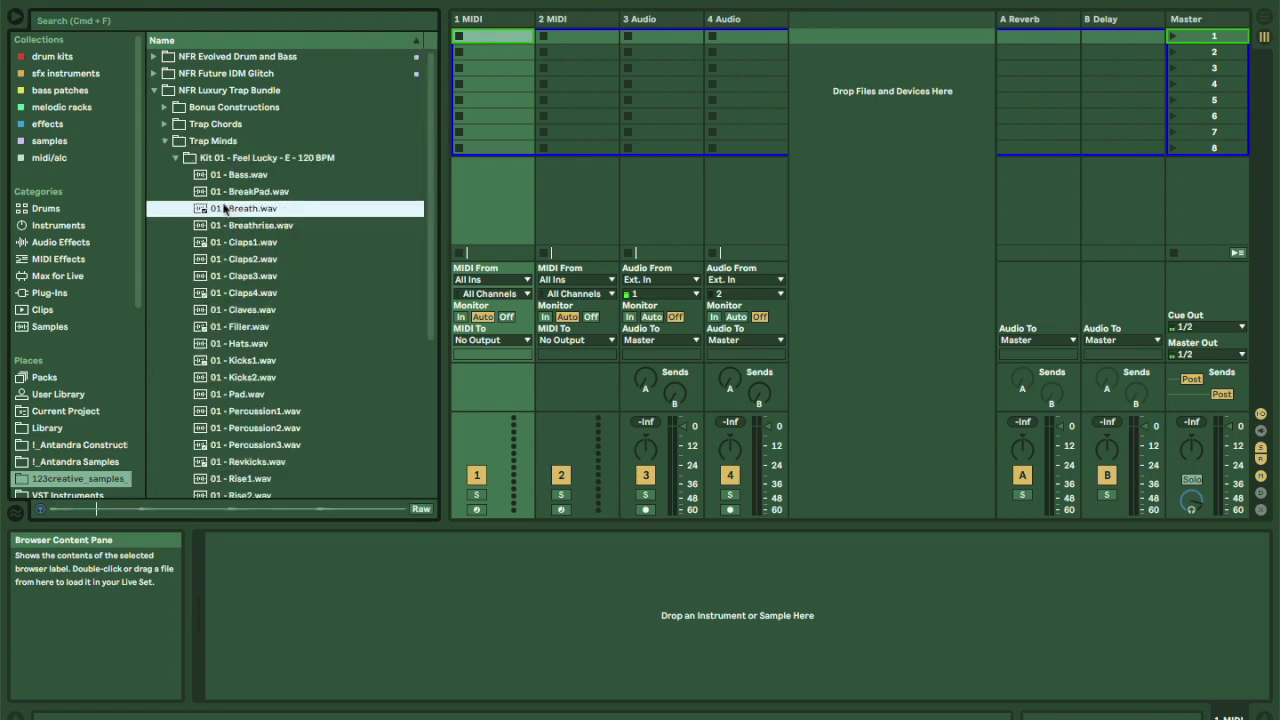
pyautogui.scroll(-8, 224, 208)
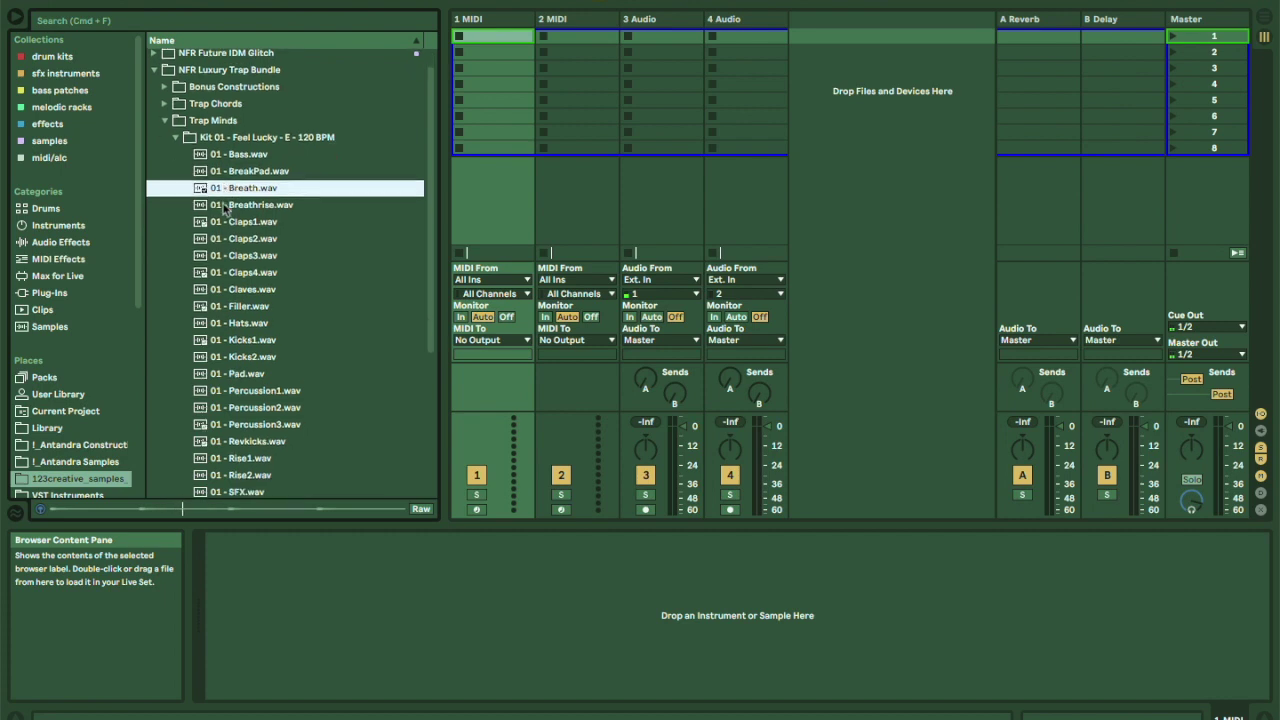
pyautogui.click(247, 346)
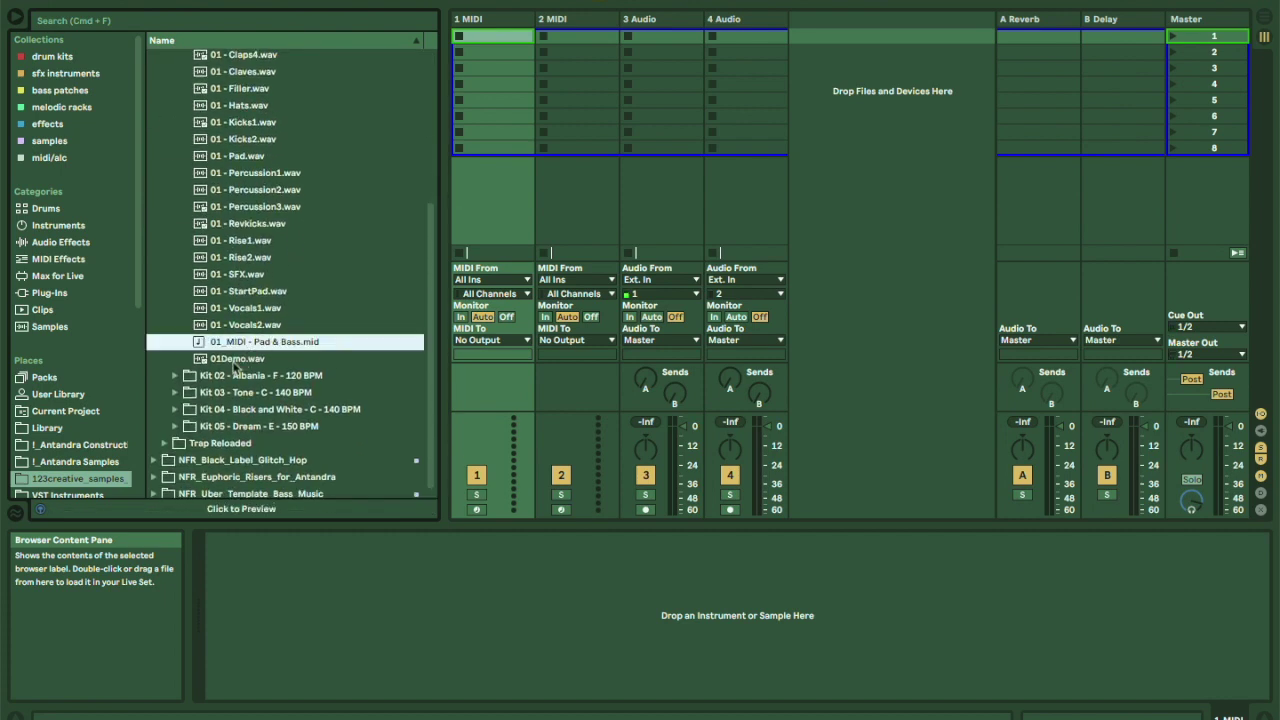
pyautogui.click(236, 362)
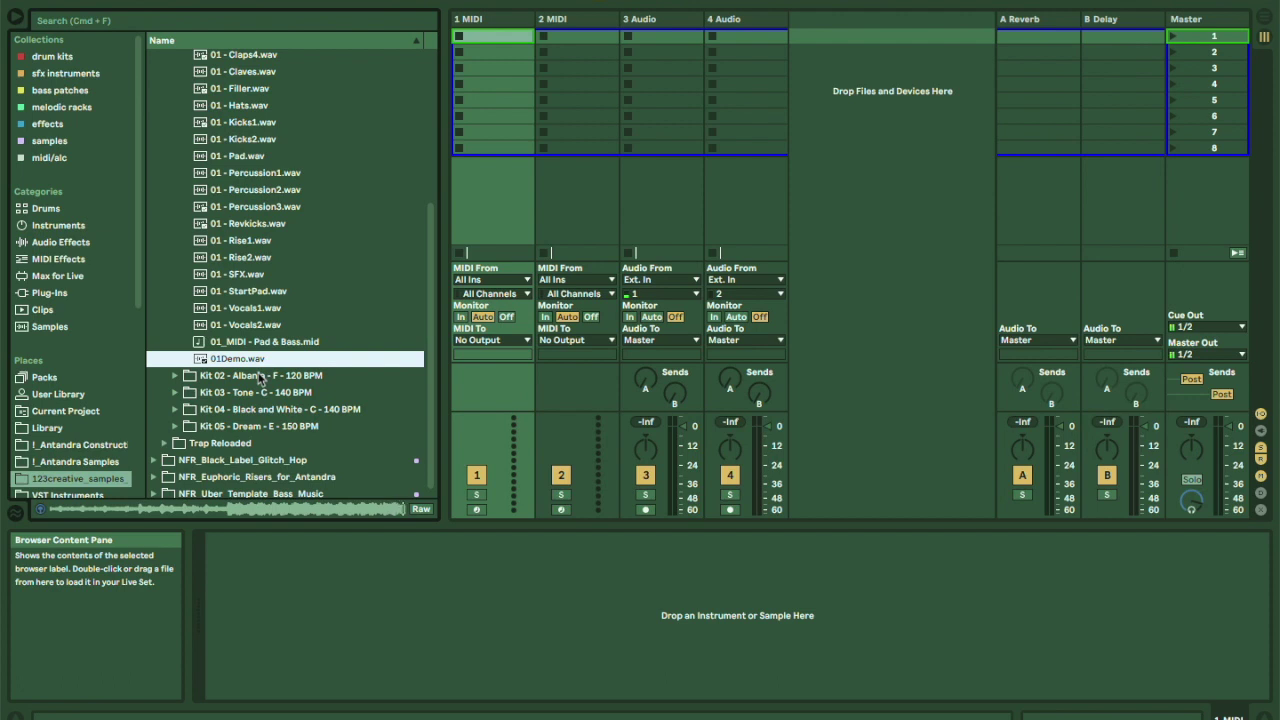
# Audition the kit's Percussion3, Pad, Kicks1 and Kicks2 samples.
pyautogui.click(241, 212)
pyautogui.click(250, 142)
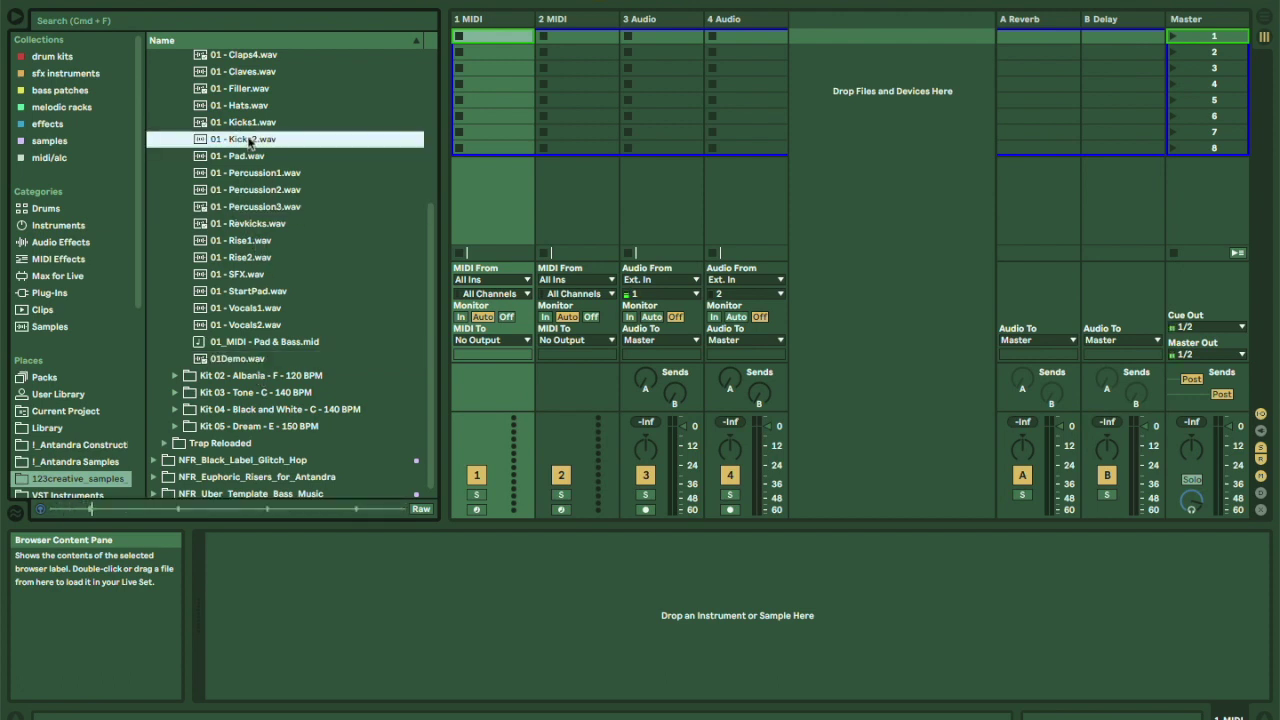
pyautogui.click(241, 160)
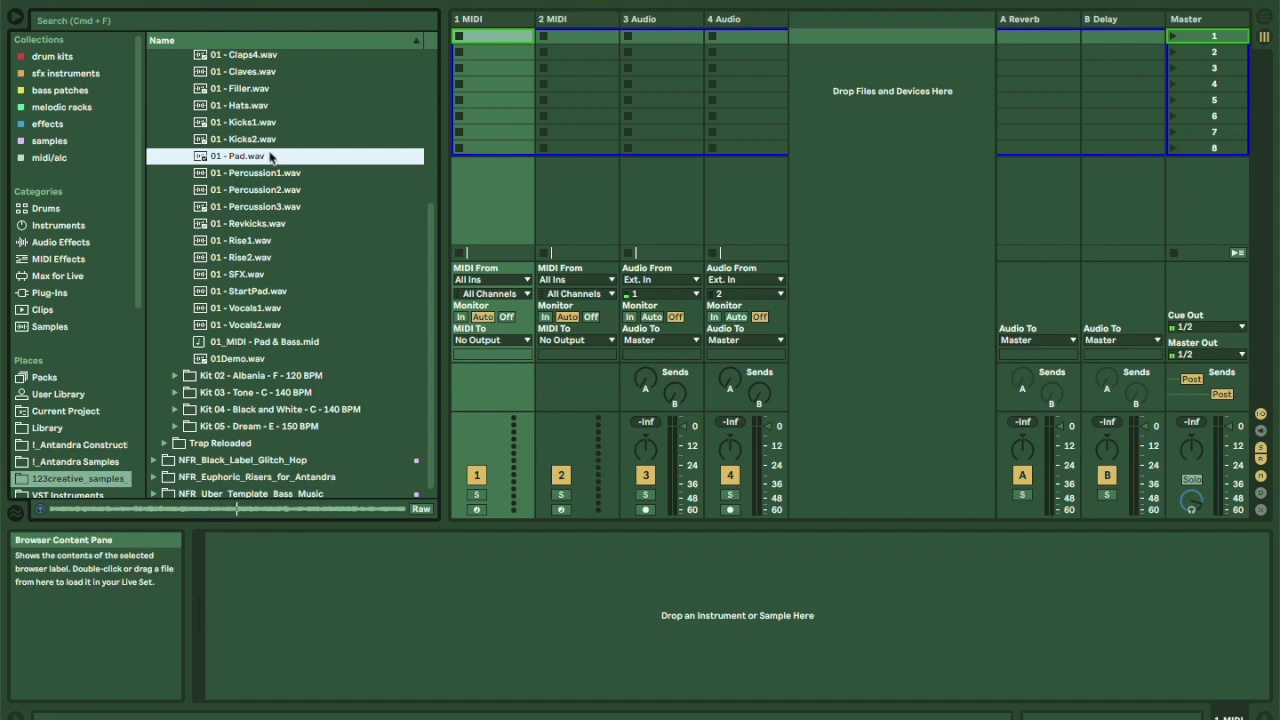
pyautogui.scroll(3, 280, 180)
pyautogui.click(268, 191)
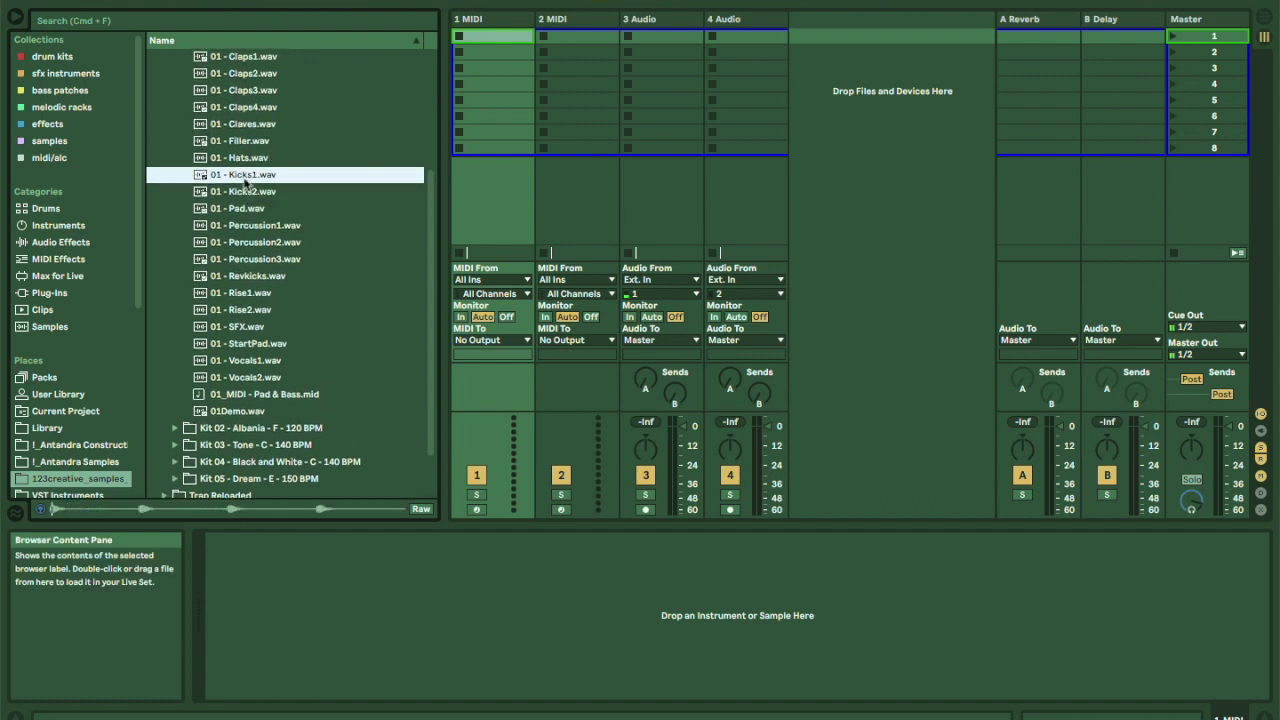
# Load 01 - Kicks2.wav into a Simpler on the first MIDI track and shorten the sample to its first kick hit.
pyautogui.click(477, 35)
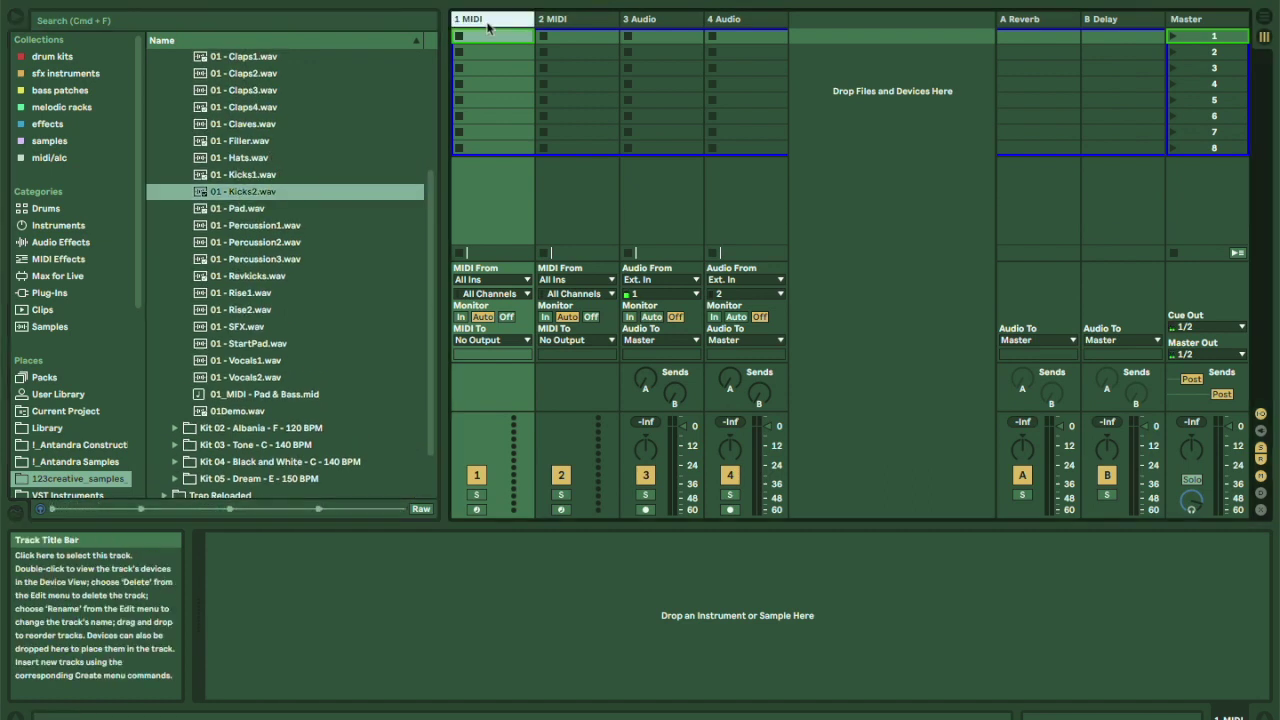
pyautogui.hotkey('shift', 'Tab')
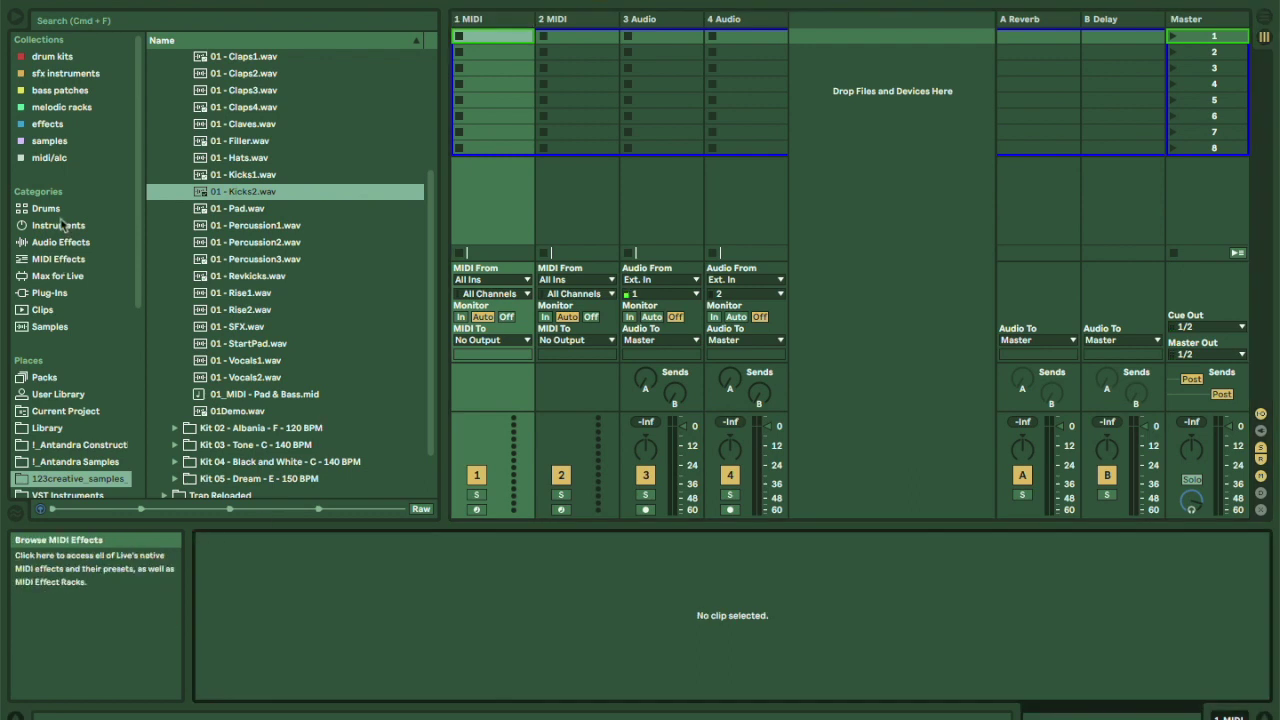
pyautogui.moveTo(216, 192); pyautogui.dragTo(233, 604)
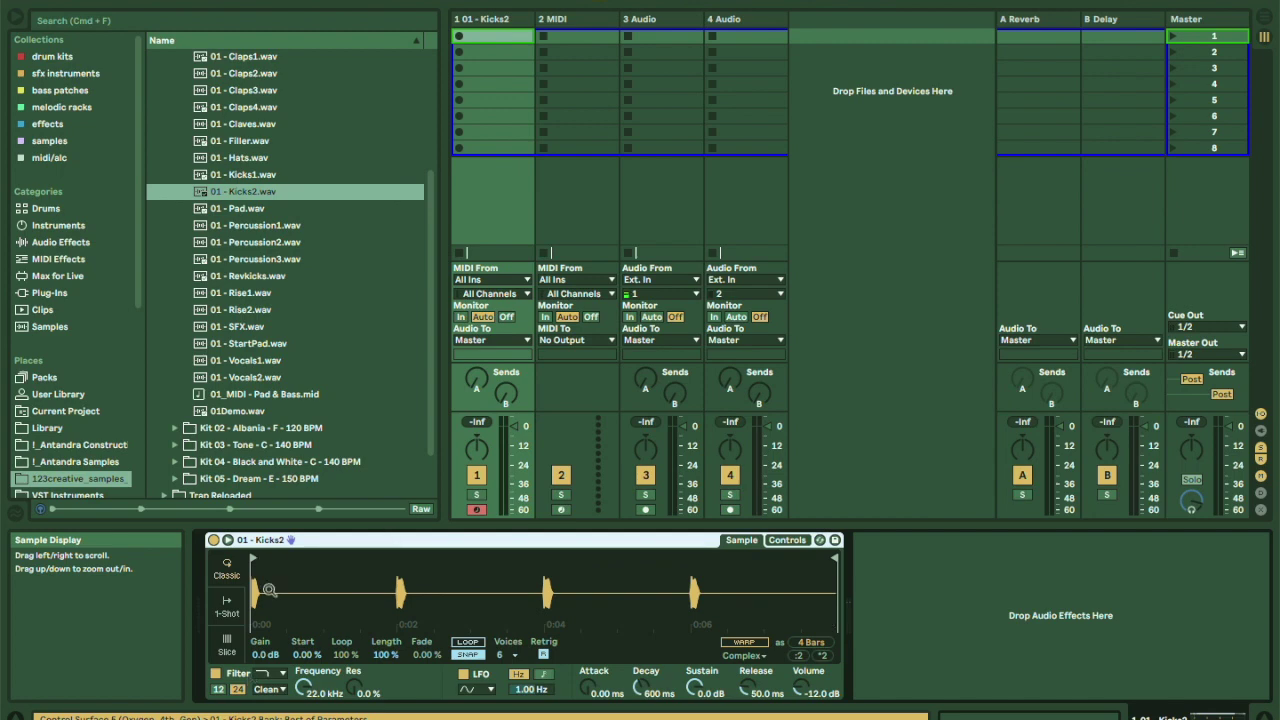
pyautogui.moveTo(836, 556); pyautogui.dragTo(286, 557)
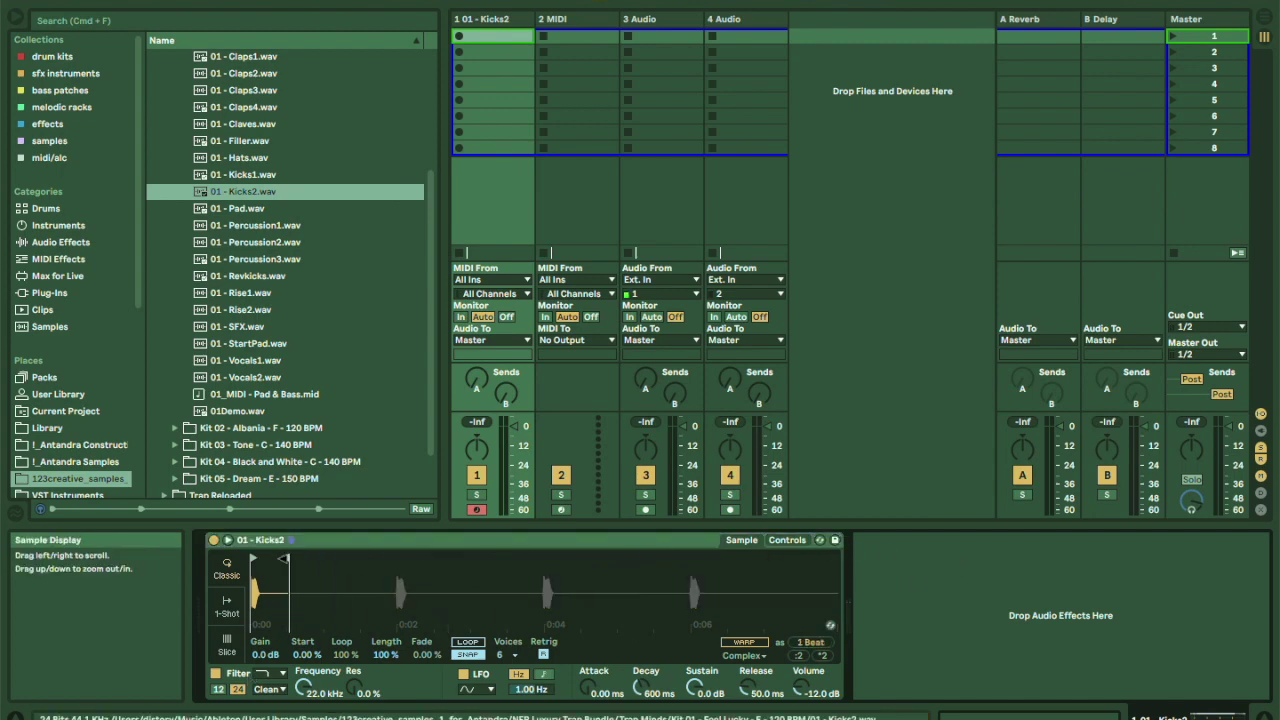
# Create and launch a one-bar MIDI clip in the kick track's first slot, with C3 notes at 1.1.1 and 1.2.4.
pyautogui.doubleClick(475, 36)
pyautogui.click(459, 36)
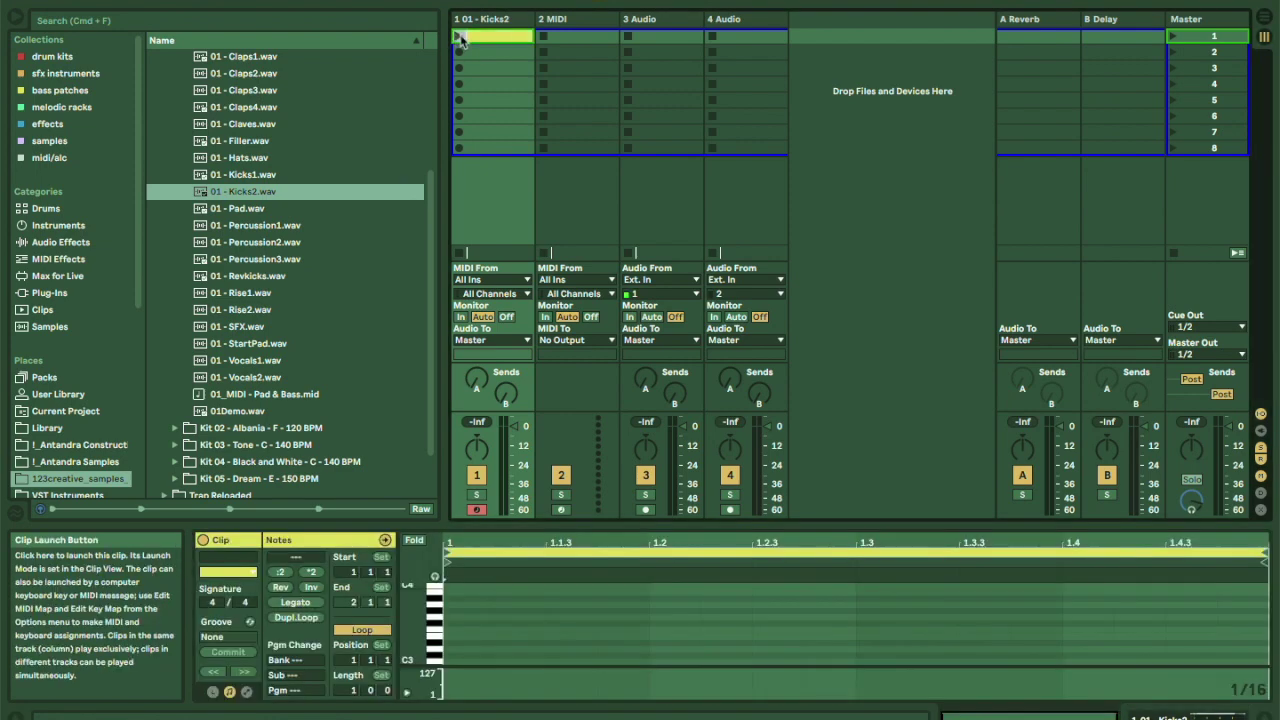
pyautogui.doubleClick(470, 660)
pyautogui.doubleClick(830, 661)
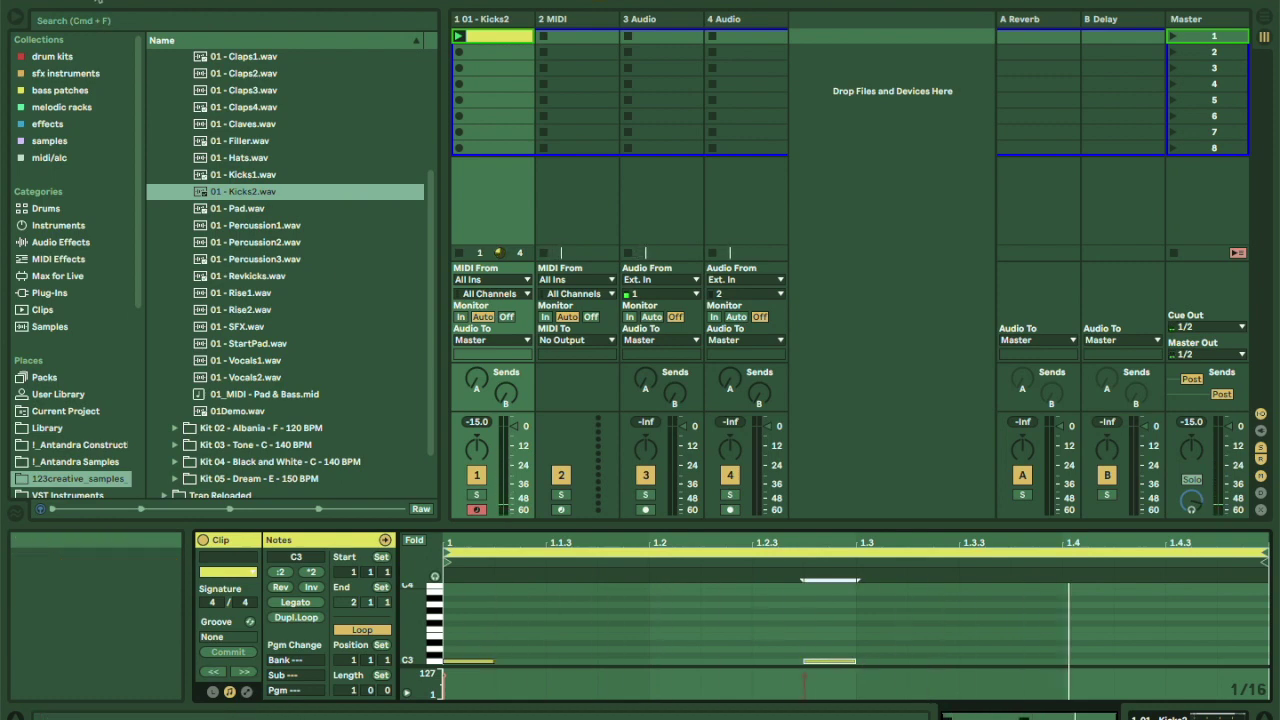
# Move the second kick note one sixteenth earlier and extend the clip's loop length to 4 bars.
pyautogui.click(103, 3)
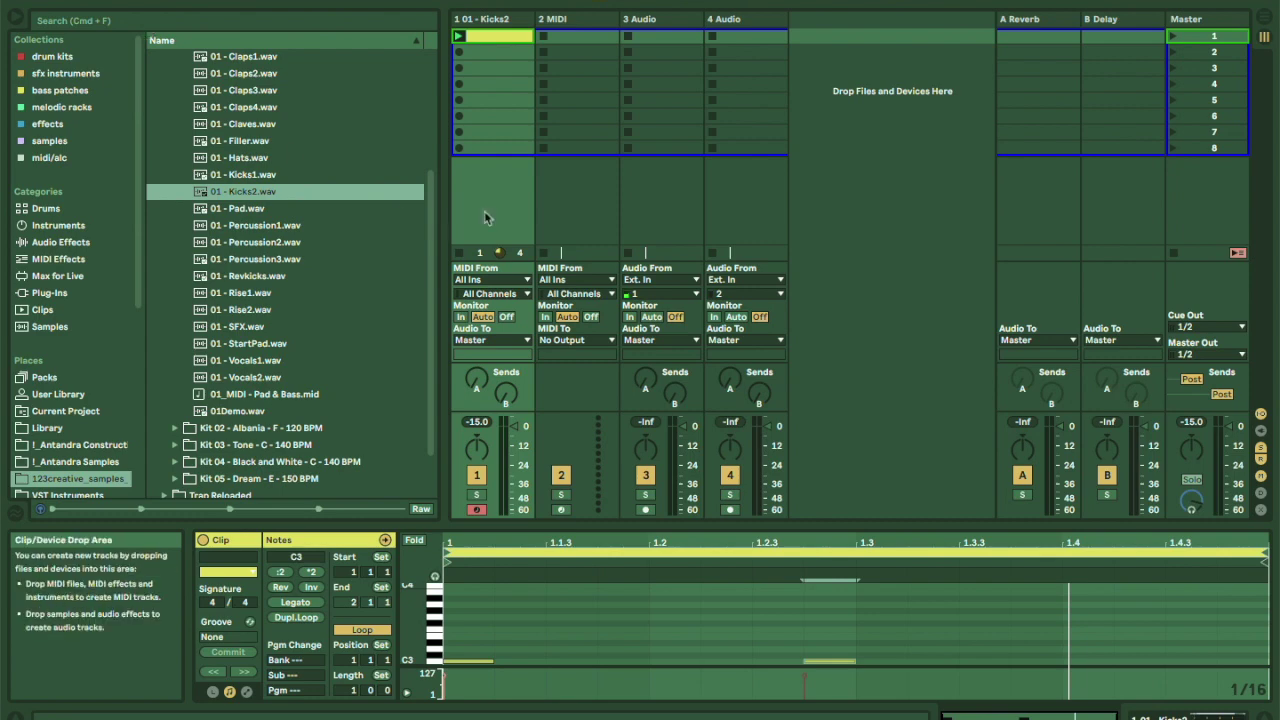
pyautogui.click(650, 608)
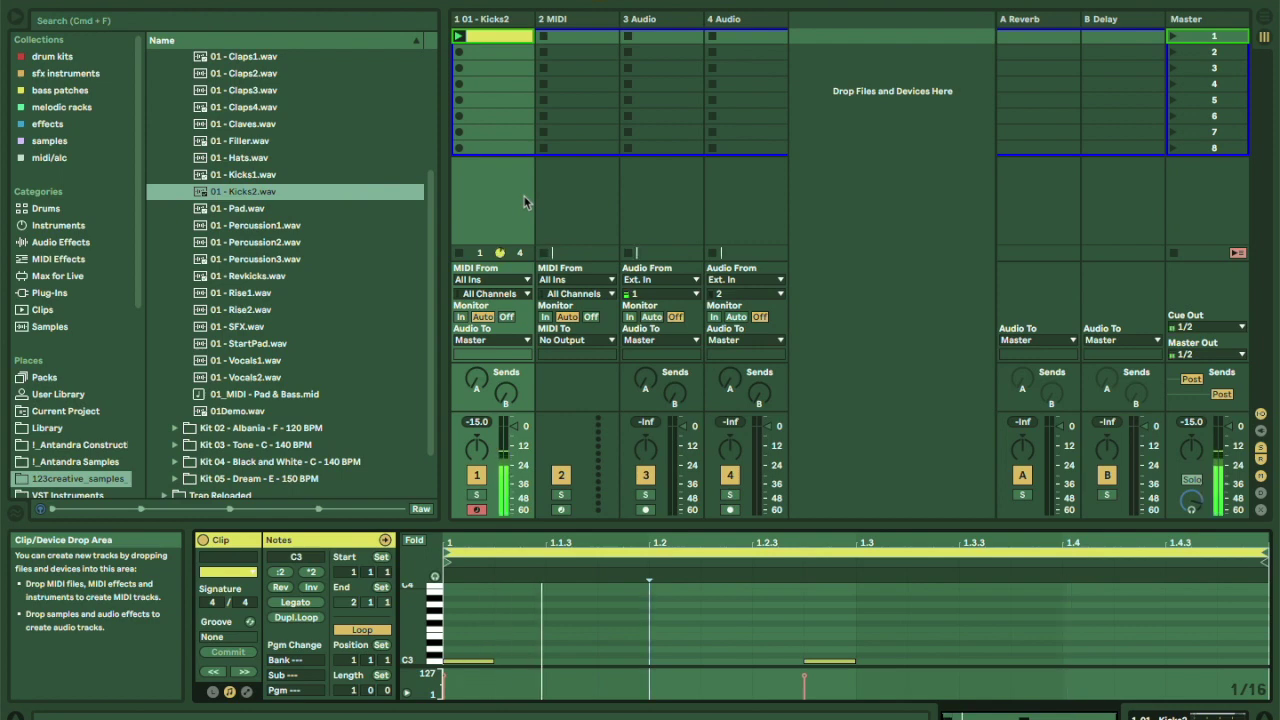
pyautogui.click(829, 661)
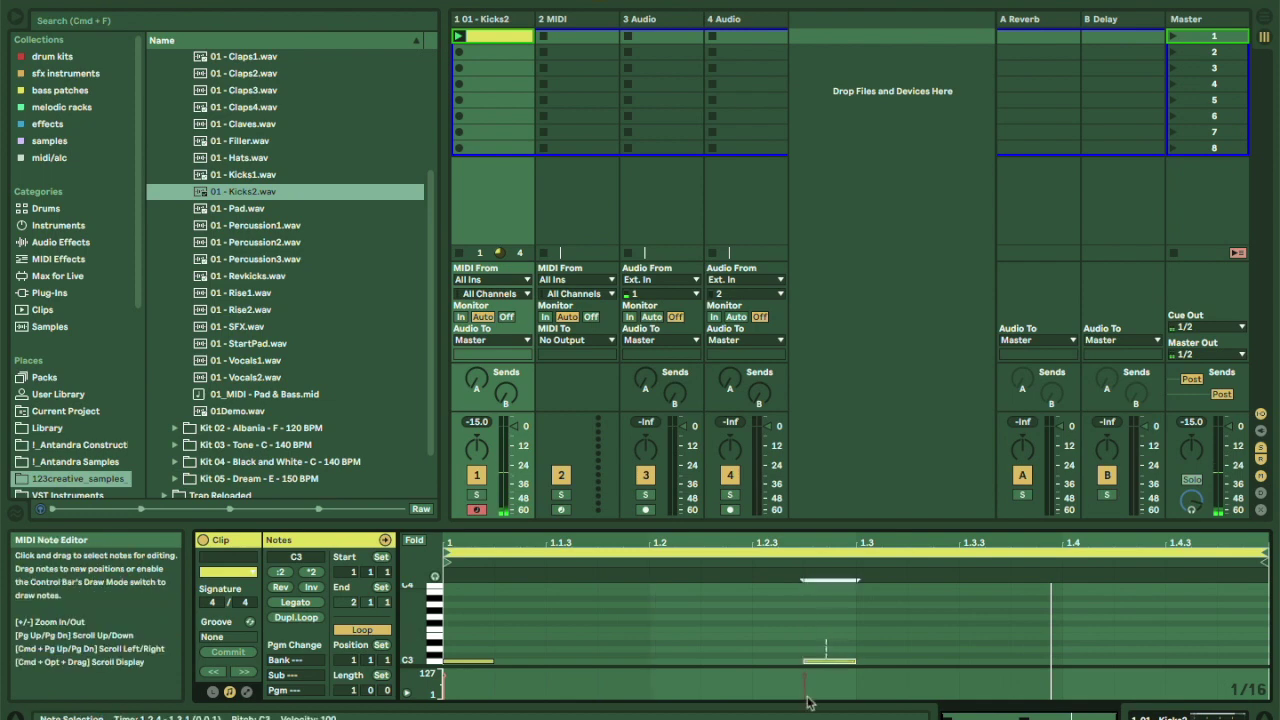
pyautogui.press('Left')
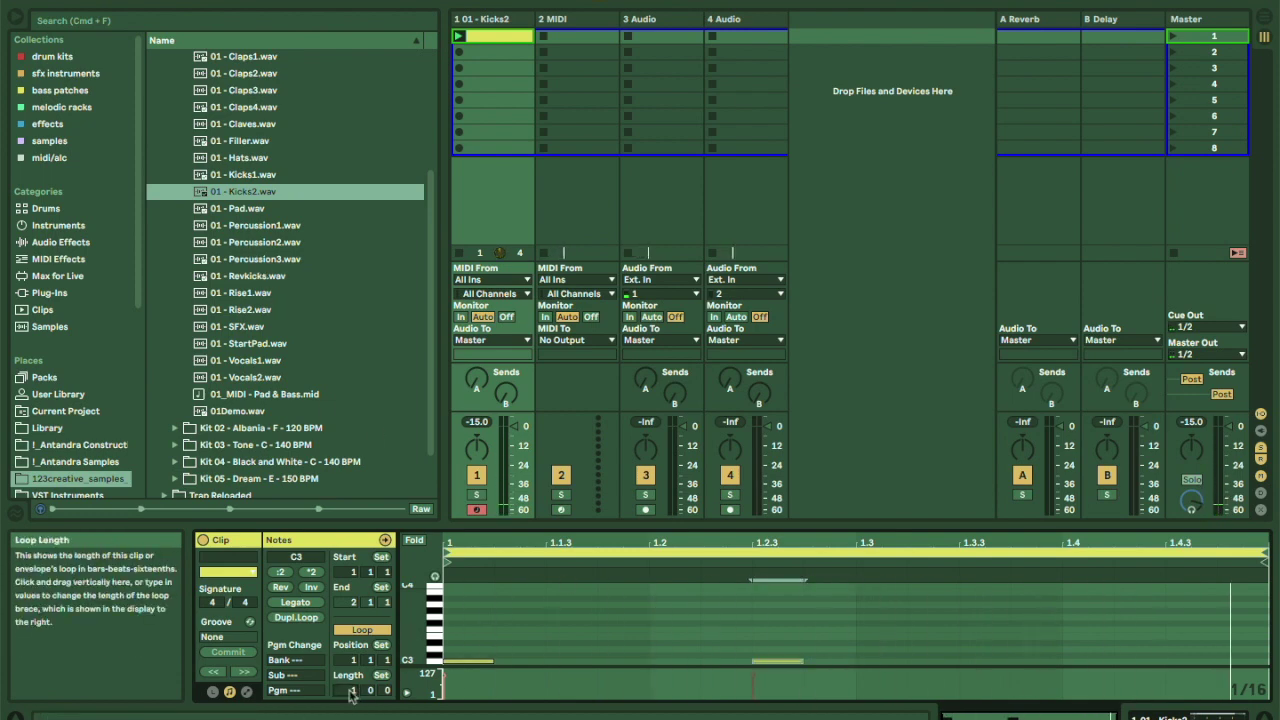
pyautogui.moveTo(351, 697); pyautogui.dragTo(351, 685)
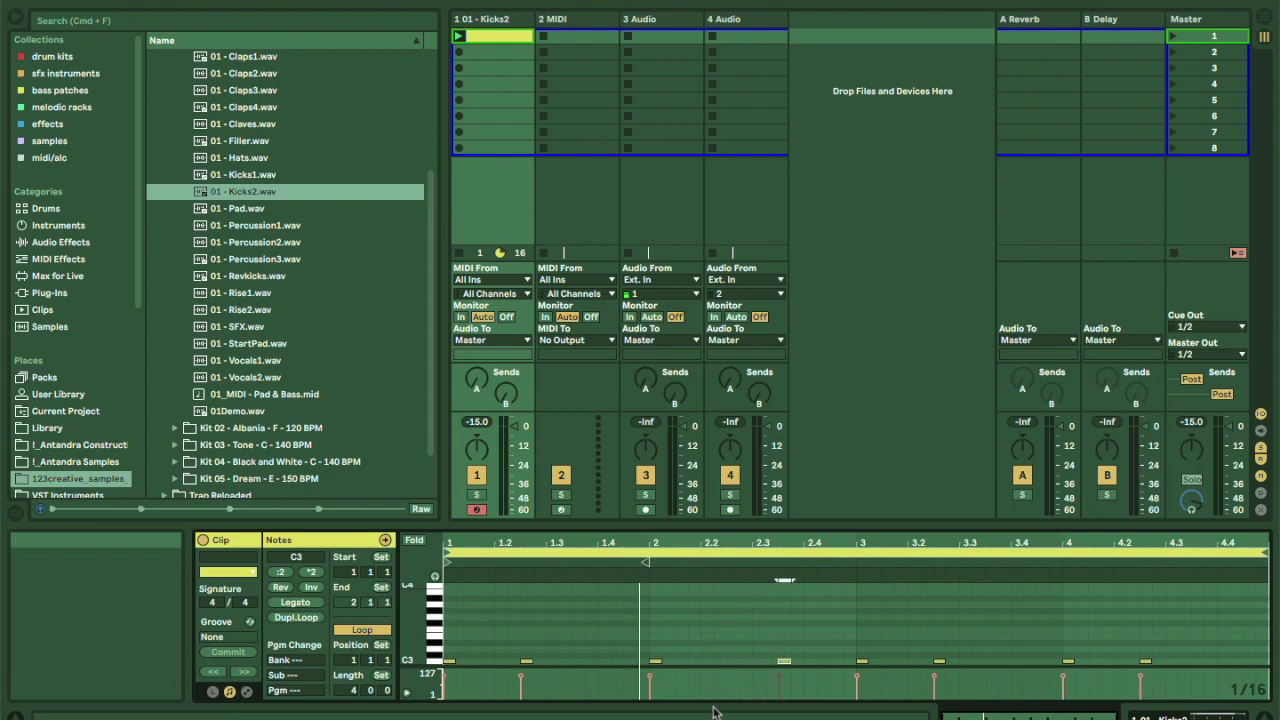
# Shift the second kick note of bar 3 later in sixteenth steps, into beat 3.4.
pyautogui.click(951, 640)
pyautogui.click(939, 661)
pyautogui.press('Right')
pyautogui.press('Right')
pyautogui.press('Right')
pyautogui.press('Right')
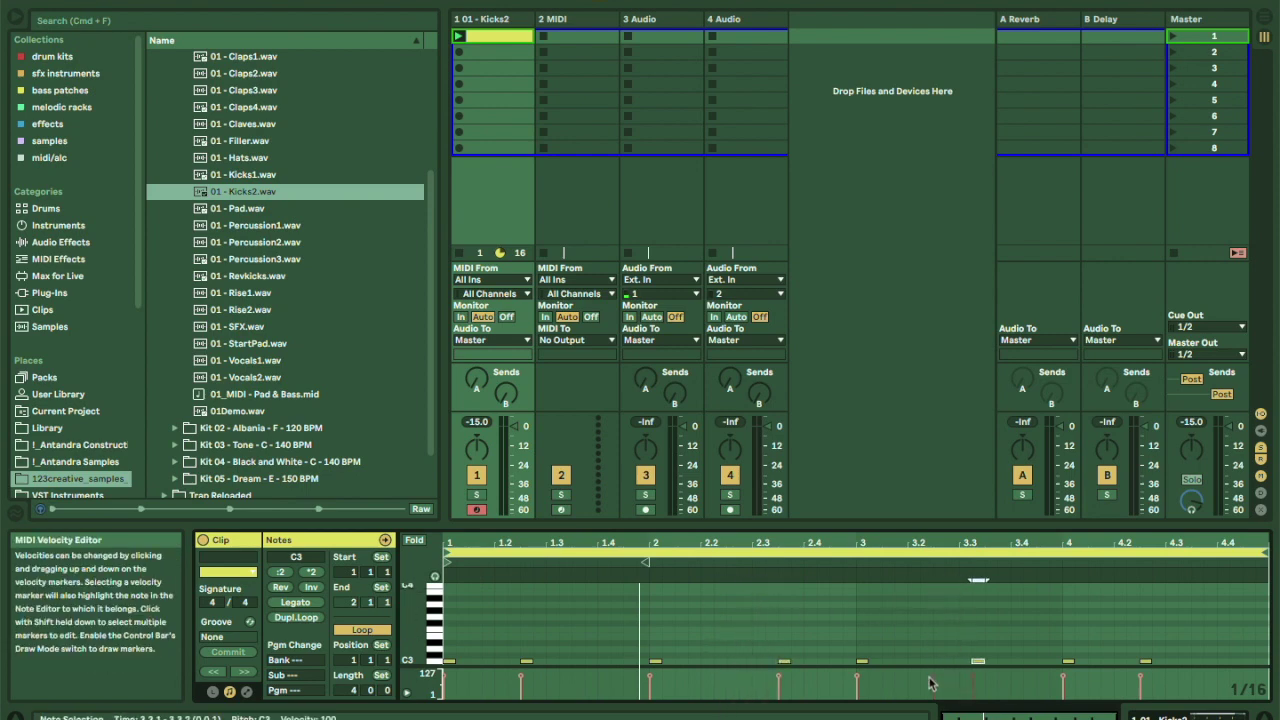
pyautogui.press('Right')
pyautogui.press('Right')
pyautogui.press('Right')
pyautogui.press('Right')
pyautogui.press('Right')
pyautogui.press('Right')
pyautogui.press('Right')
pyautogui.press('Right')
pyautogui.press('Right')
pyautogui.press('Right')
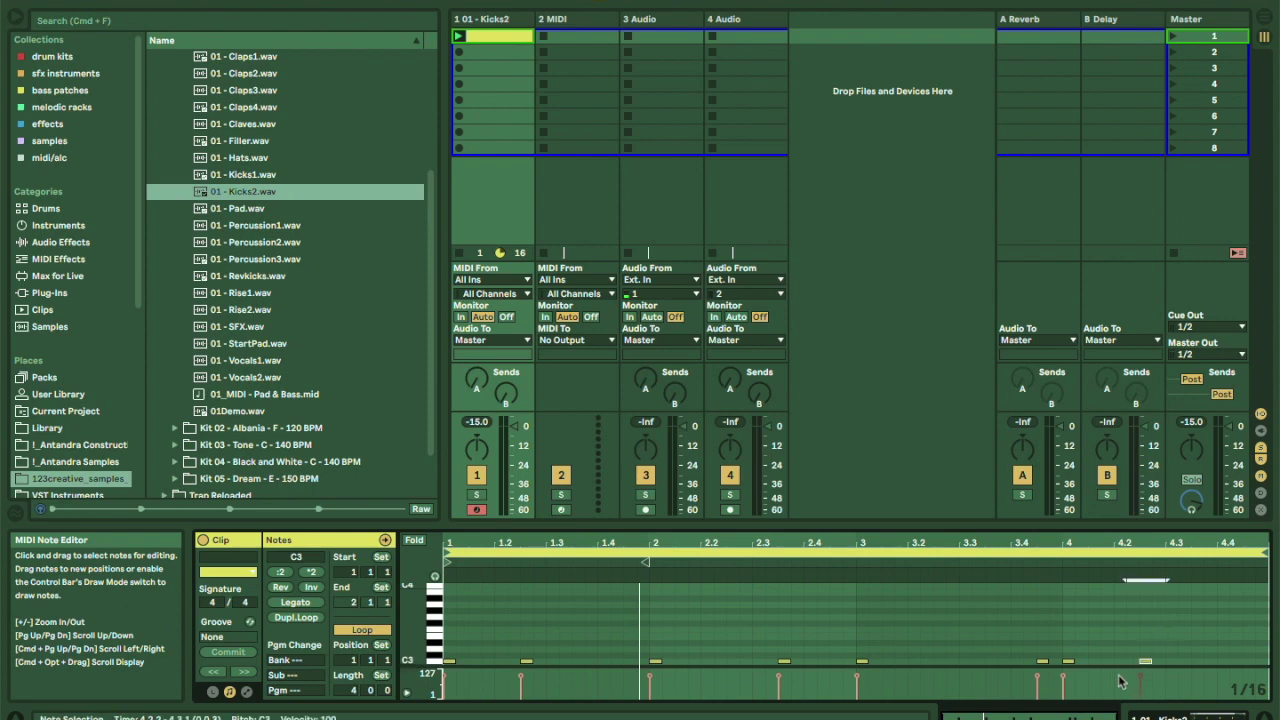
# Shift the last kick note of bar 4 later in sixteenth steps, into beat 4.4, and play the loop.
pyautogui.press('Right')
pyautogui.press('Right')
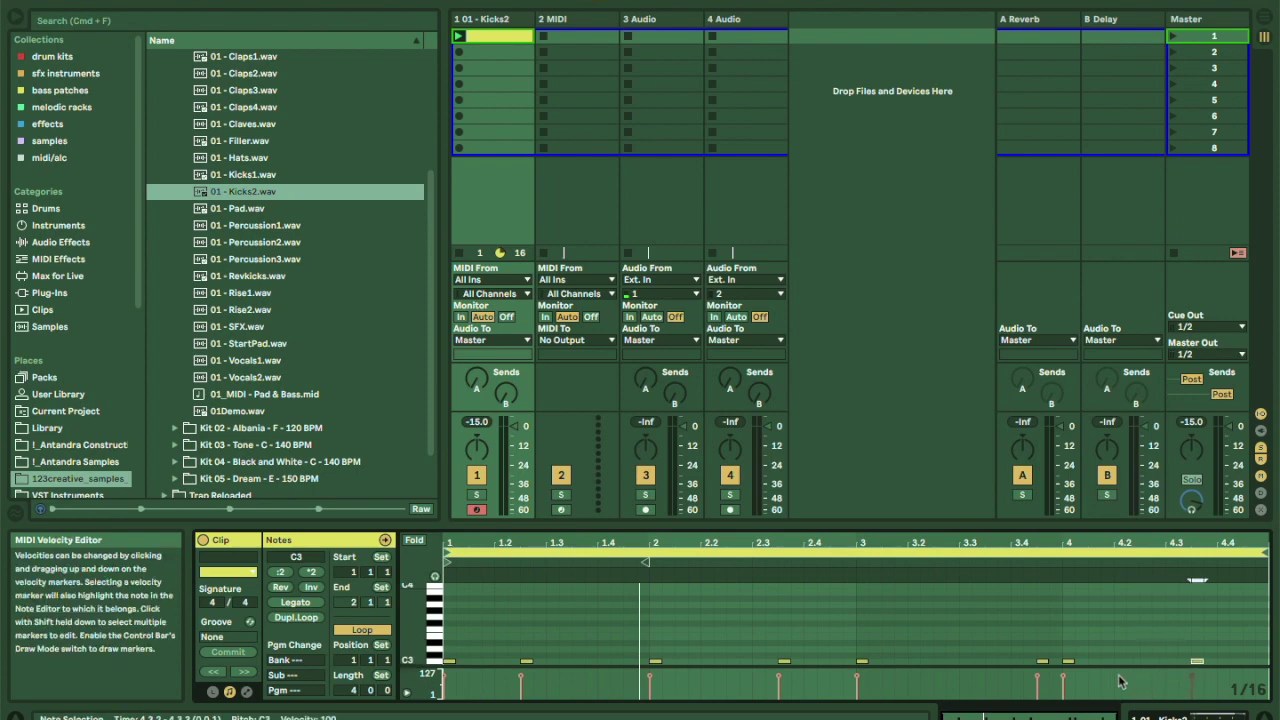
pyautogui.press('Right')
pyautogui.press('Right')
pyautogui.press('Right')
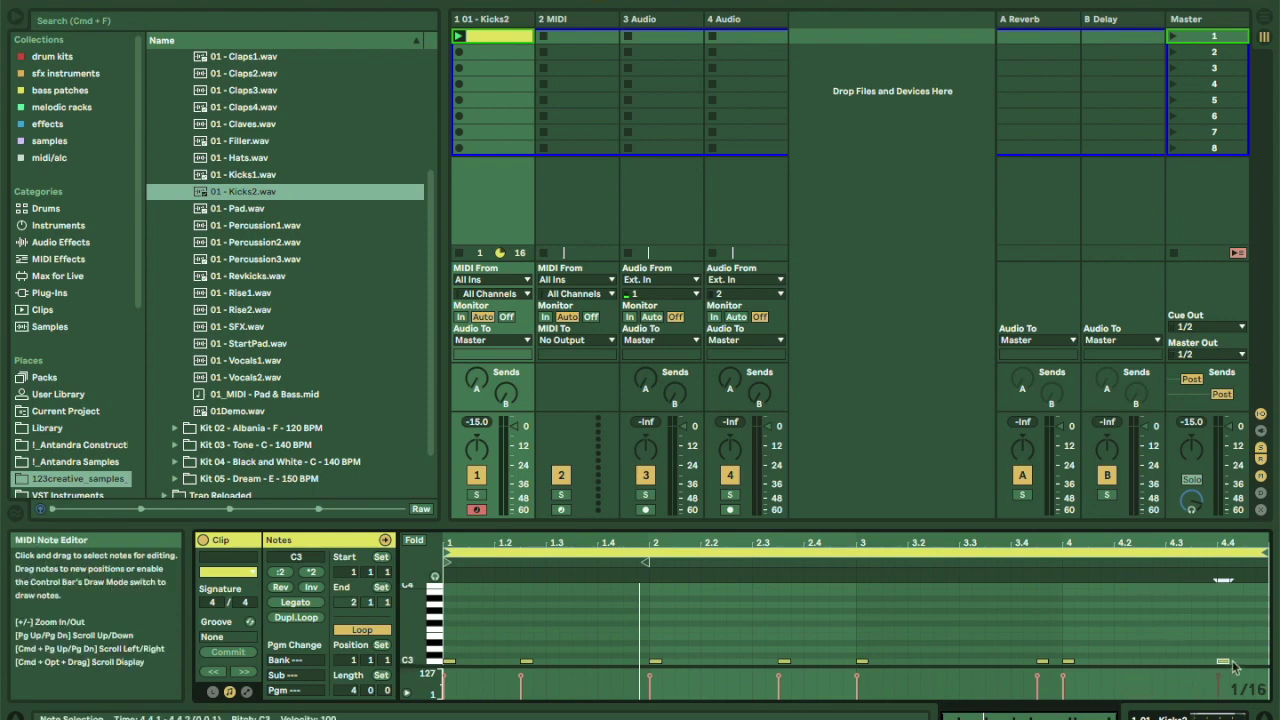
pyautogui.press('Right')
pyautogui.press('Right')
pyautogui.press('space')
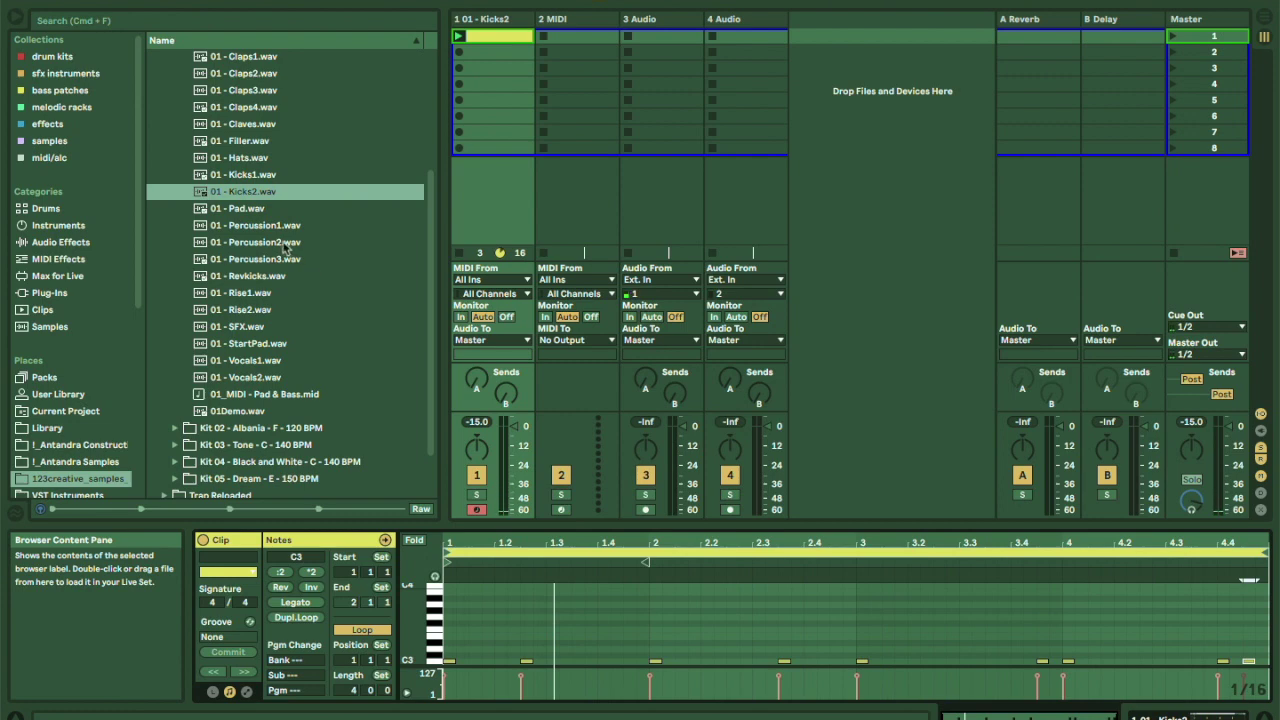
# Audition 01 - Claps2.wav and load it into a Simpler on the second MIDI track.
pyautogui.scroll(1, 285, 240)
pyautogui.click(216, 116)
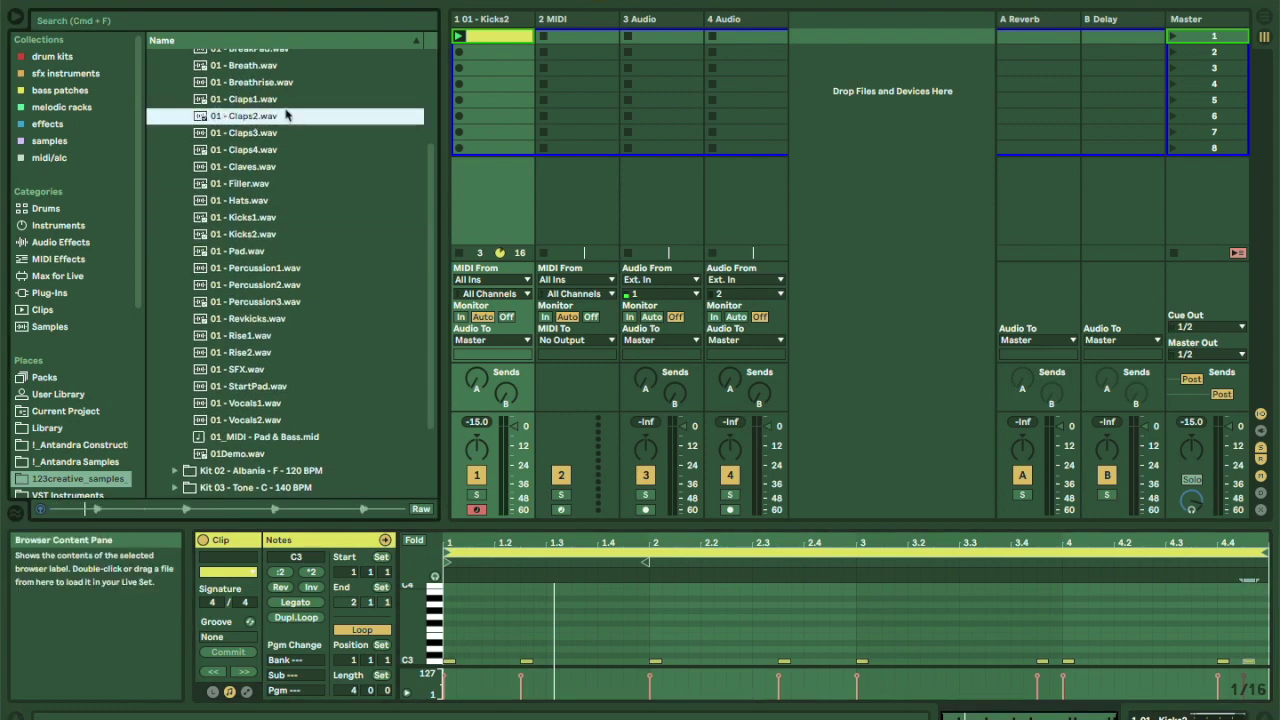
pyautogui.click(560, 36)
pyautogui.moveTo(310, 592); pyautogui.dragTo(310, 592)
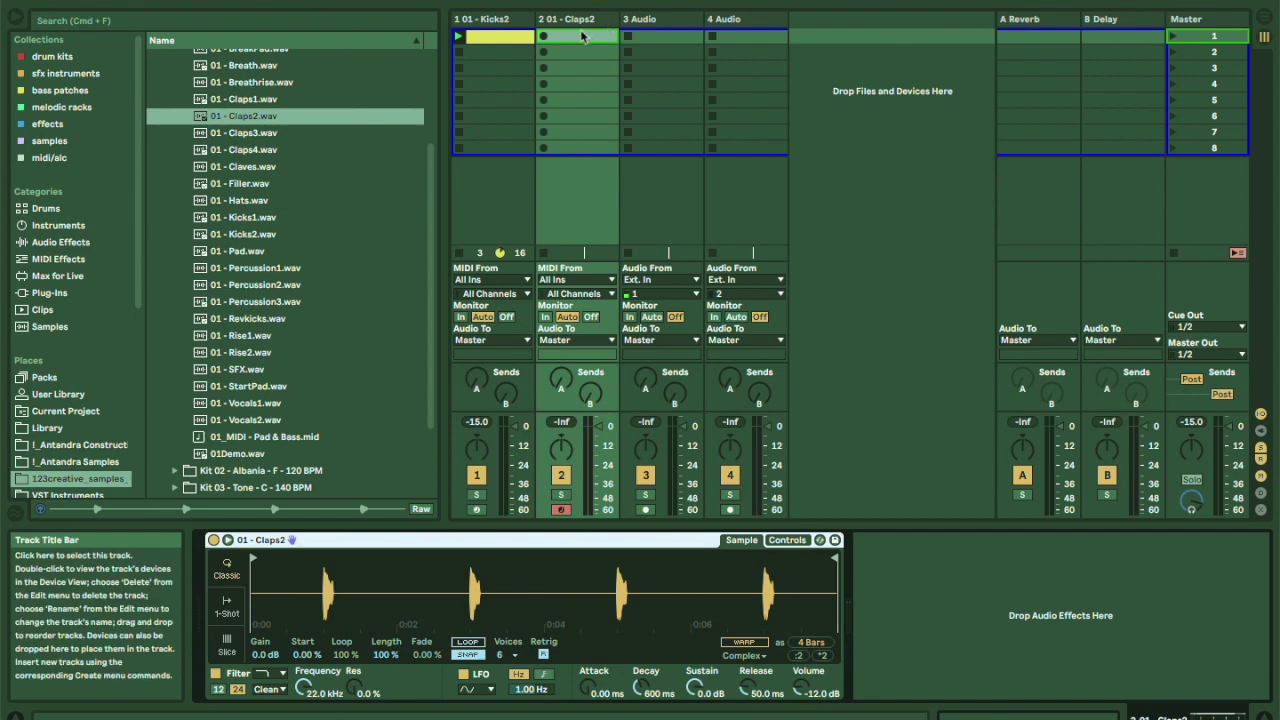
# Trim the Claps2 sample in Simpler to its first clap, with the start at the clap's onset and the end just after it.
pyautogui.moveTo(294, 560); pyautogui.dragTo(340, 570)
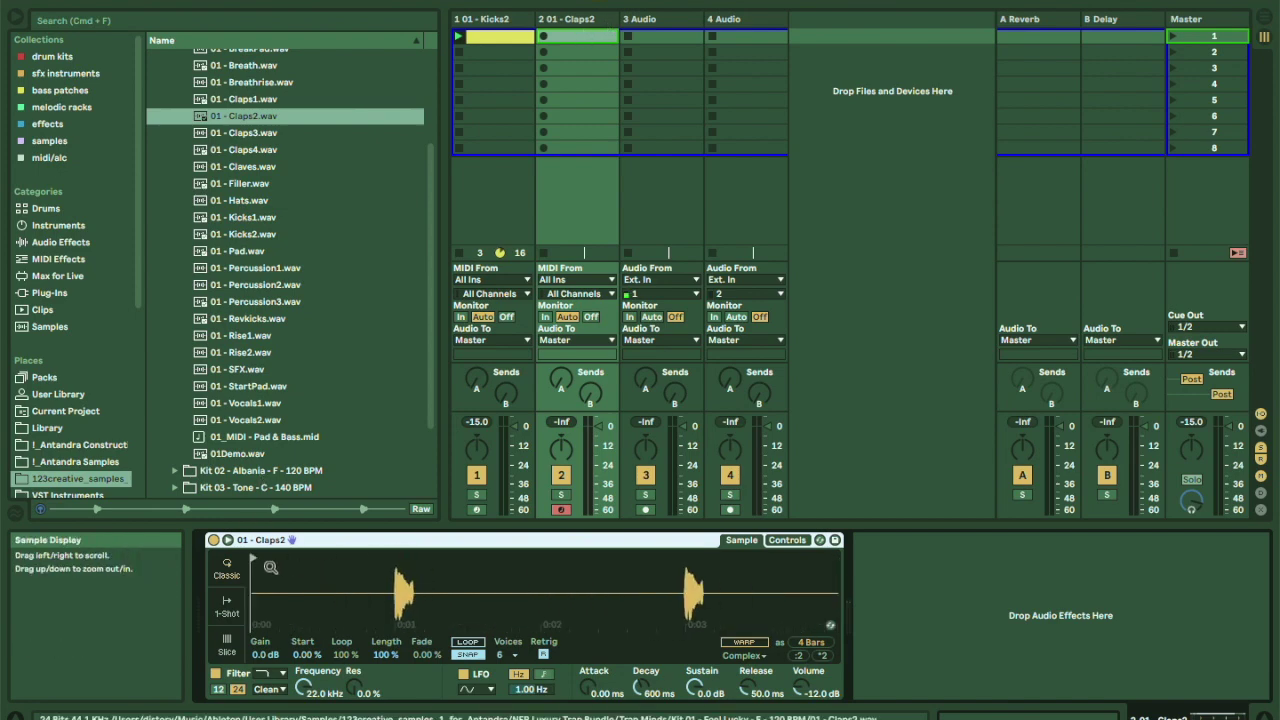
pyautogui.moveTo(256, 558)
pyautogui.mouseDown()
pyautogui.moveTo(395, 556)
pyautogui.moveTo(393, 642)
pyautogui.mouseUp()
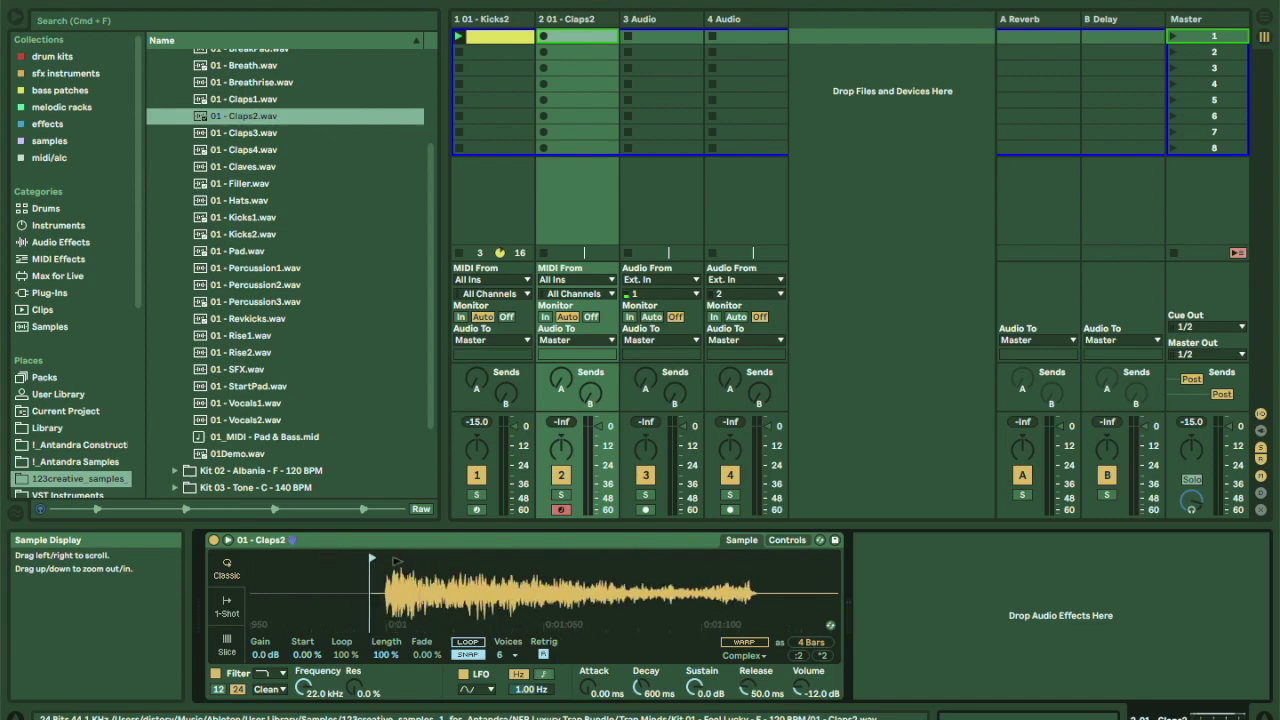
pyautogui.moveTo(383, 586); pyautogui.dragTo(383, 630)
pyautogui.moveTo(378, 560)
pyautogui.mouseDown()
pyautogui.moveTo(401, 561)
pyautogui.moveTo(424, 605)
pyautogui.moveTo(490, 587)
pyautogui.moveTo(438, 572)
pyautogui.moveTo(430, 545)
pyautogui.moveTo(426, 581)
pyautogui.moveTo(357, 577)
pyautogui.mouseUp()
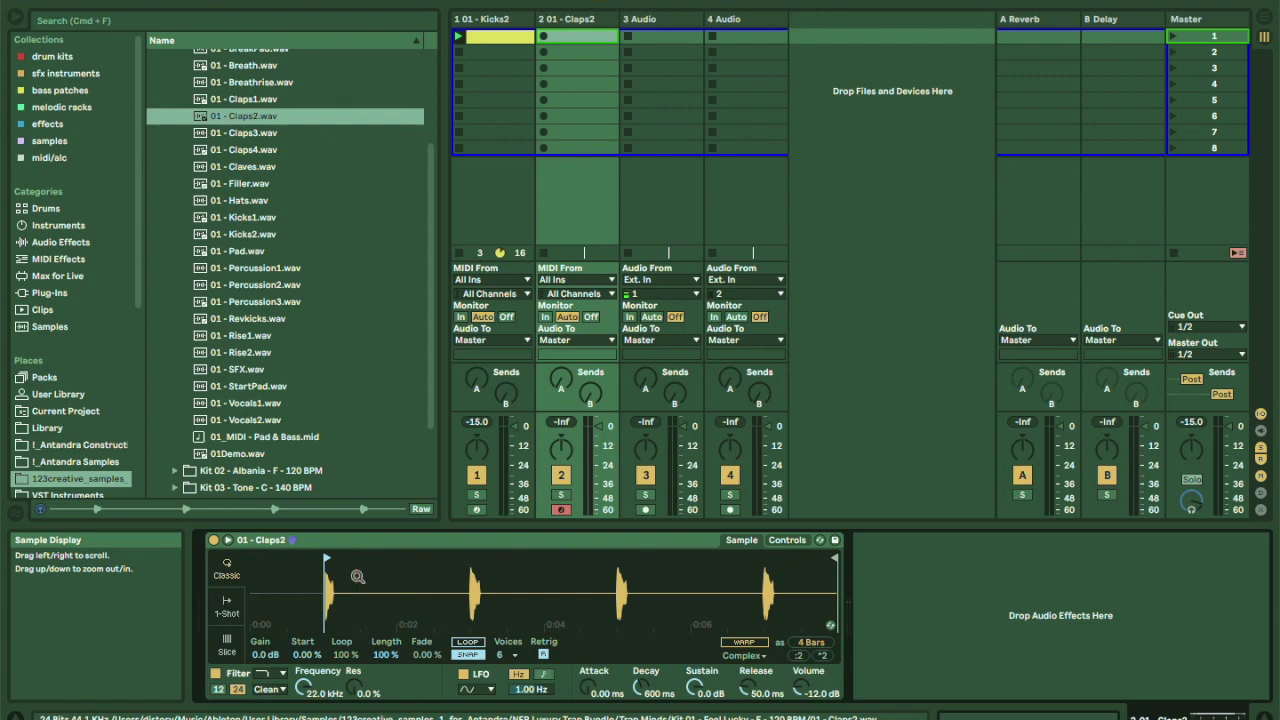
pyautogui.moveTo(833, 558); pyautogui.dragTo(350, 562)
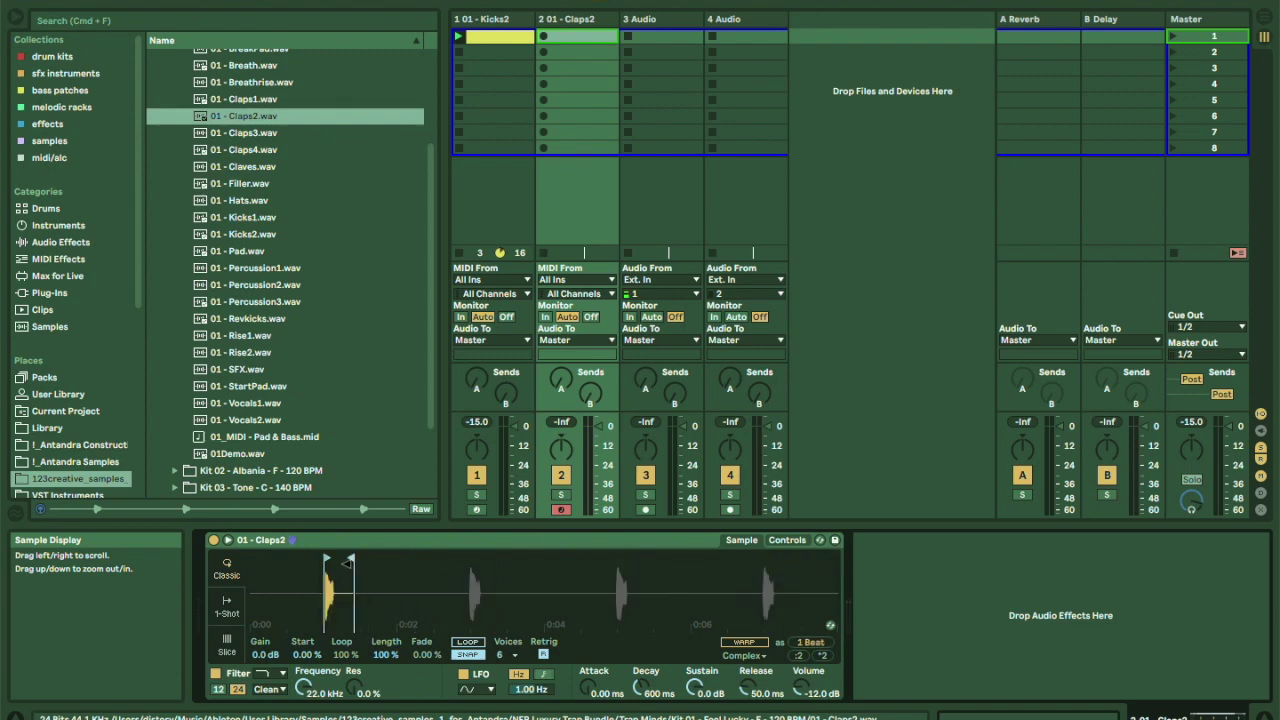
# Create a one-bar clip on the Claps2 track with a single C3 note on beat 1.3, and launch it.
pyautogui.doubleClick(590, 38)
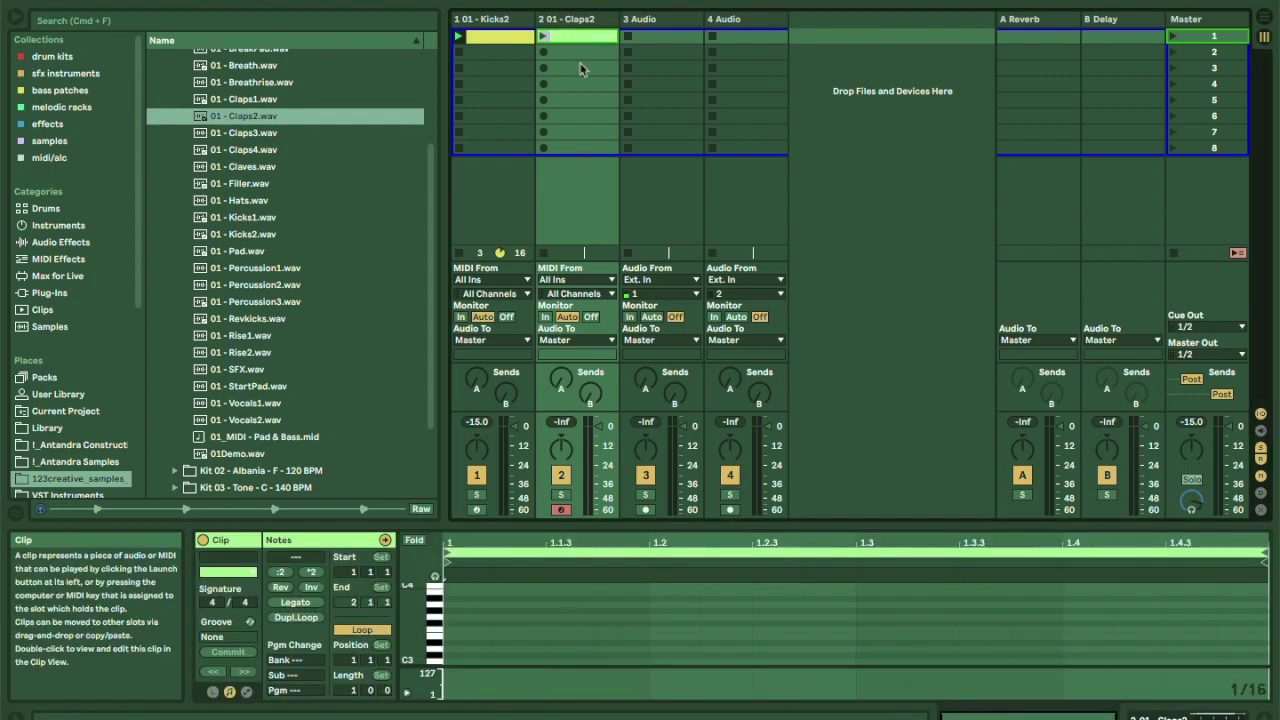
pyautogui.doubleClick(661, 656)
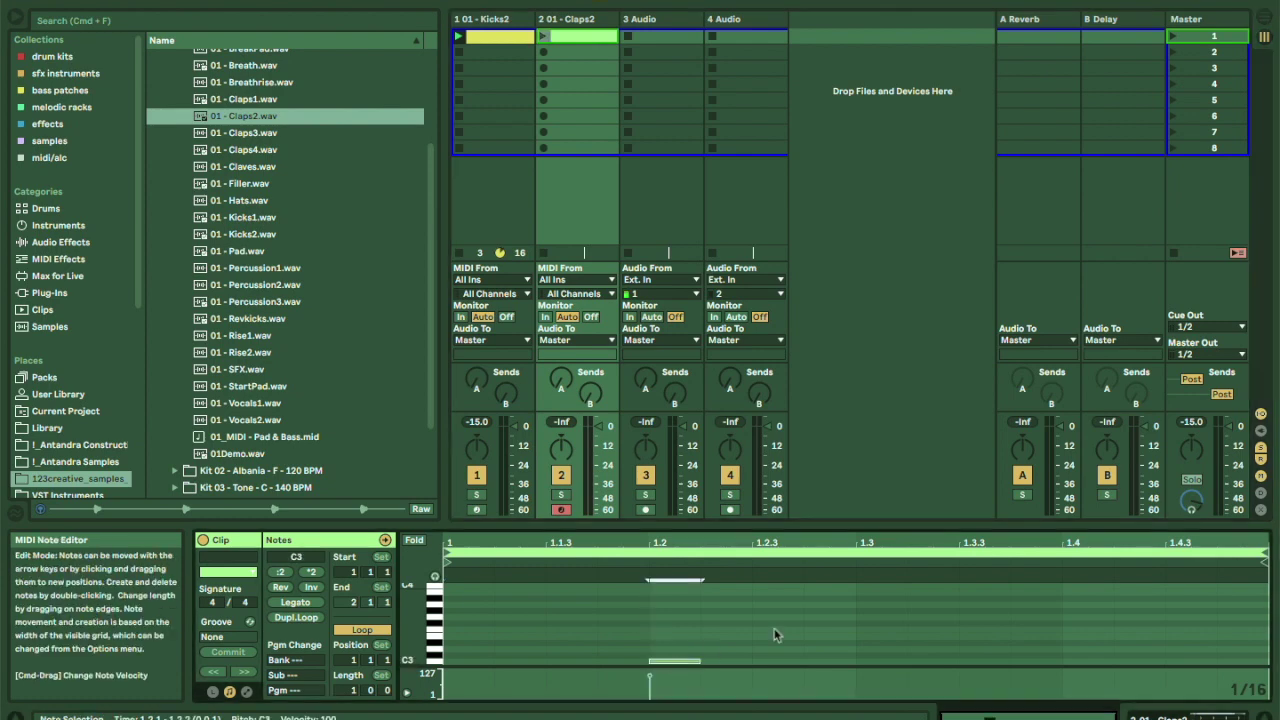
pyautogui.press('Down')
pyautogui.doubleClick(861, 662)
pyautogui.doubleClick(697, 657)
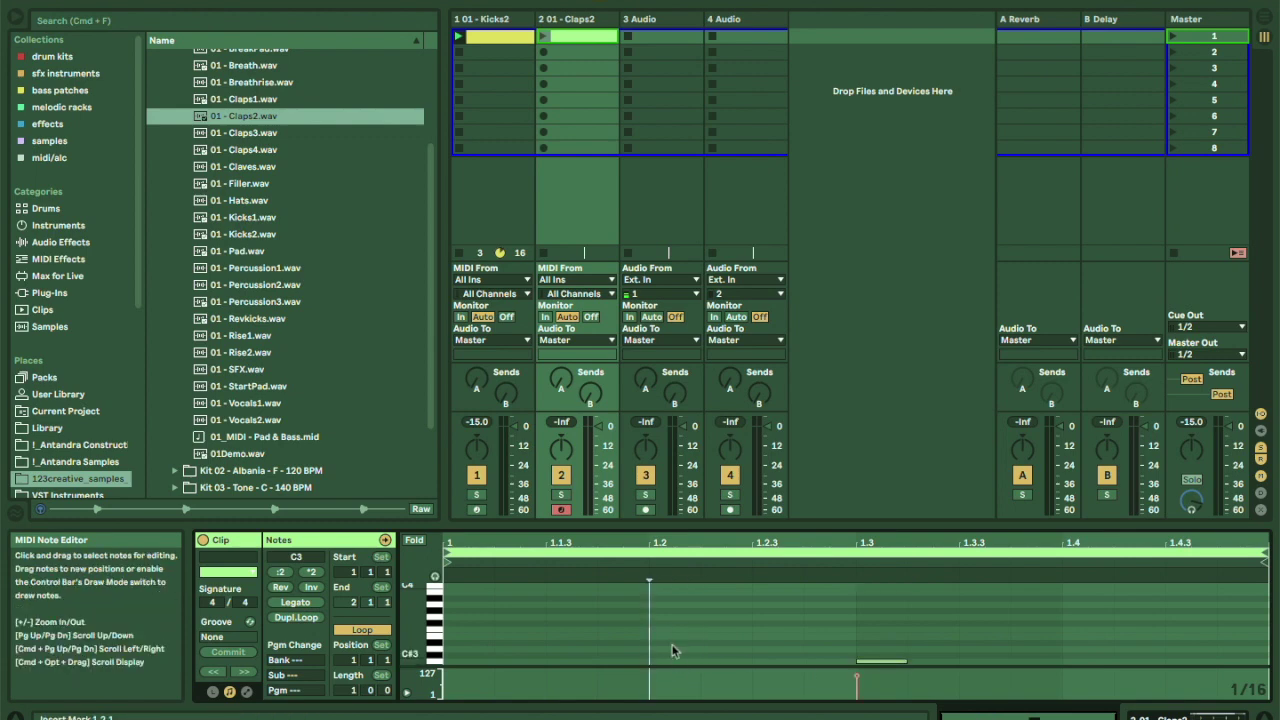
pyautogui.click(545, 38)
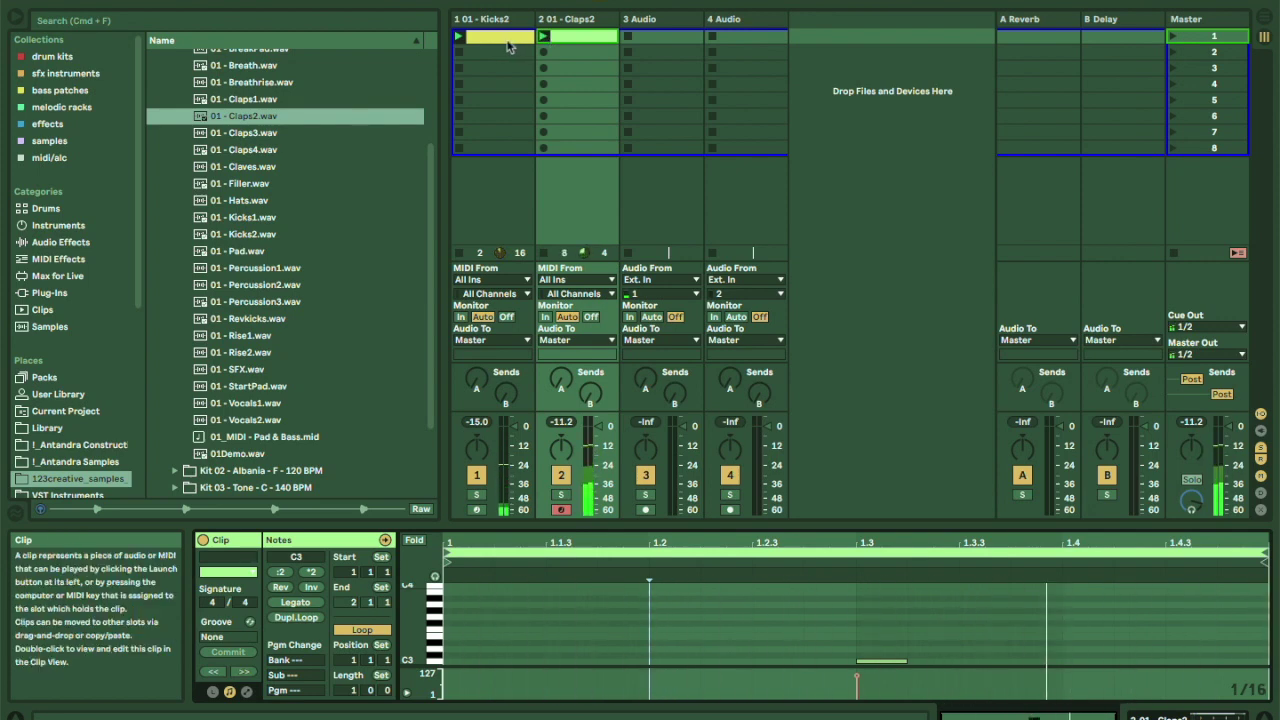
# Browse the Feel Lucky kit for a hi-hat sound and audition 01 - Hats.wav.
pyautogui.scroll(4, 300, 236)
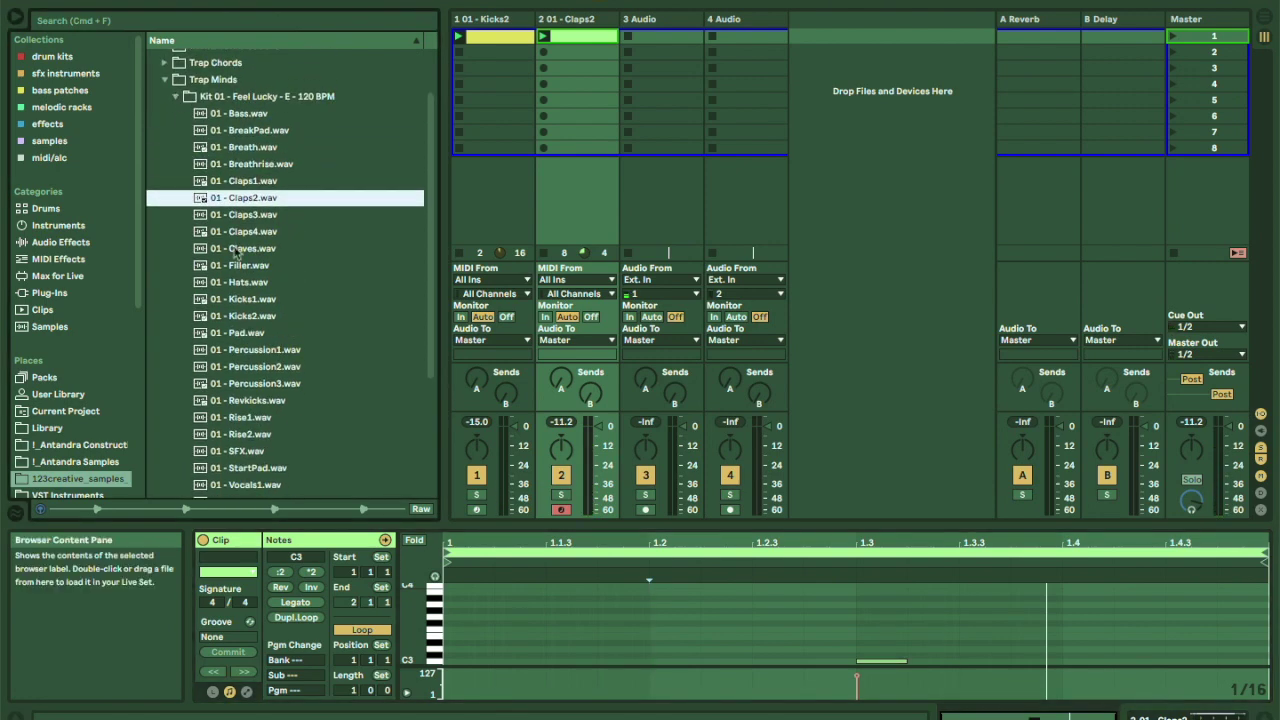
pyautogui.scroll(-6, 240, 300)
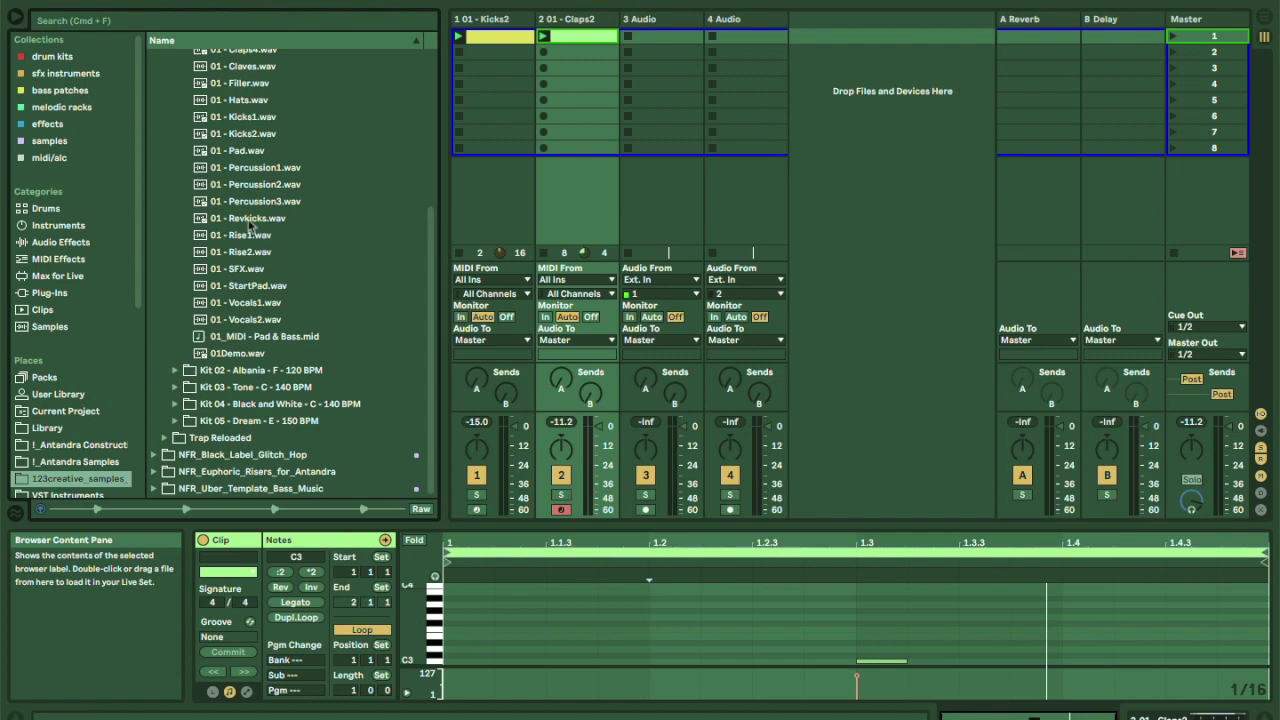
pyautogui.scroll(4, 250, 226)
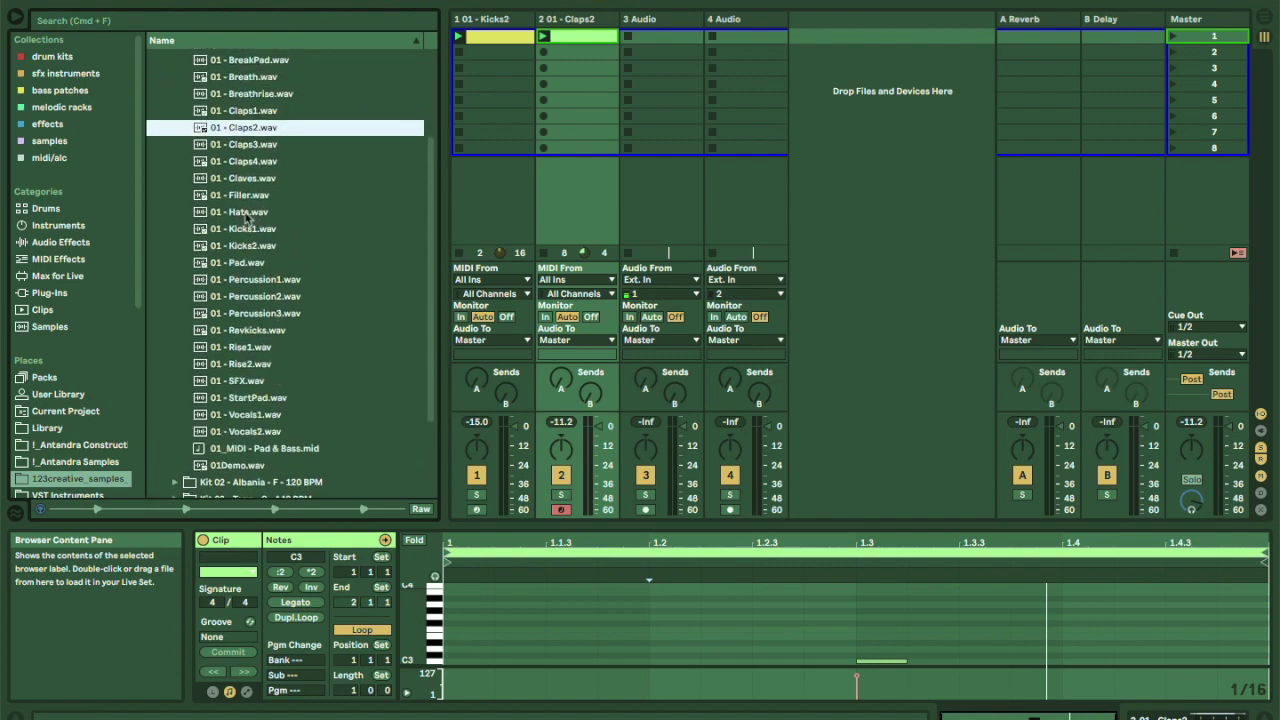
pyautogui.click(246, 213)
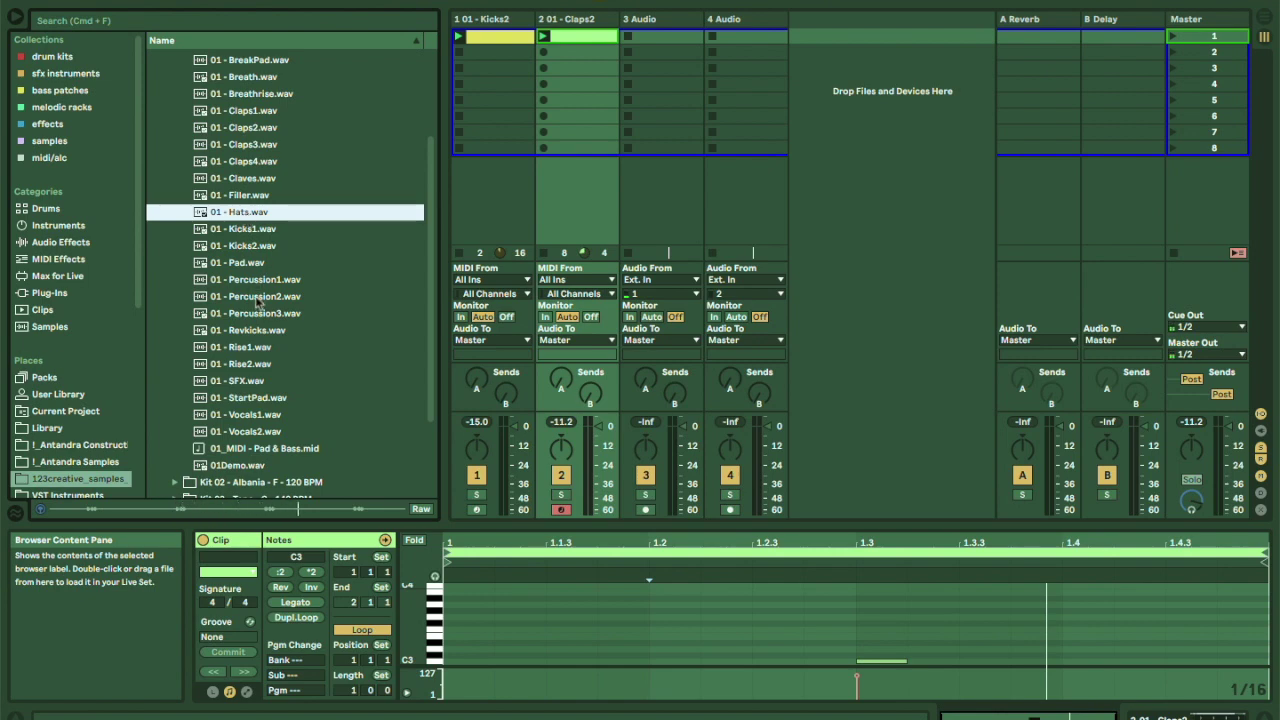
pyautogui.scroll(4, 201, 160)
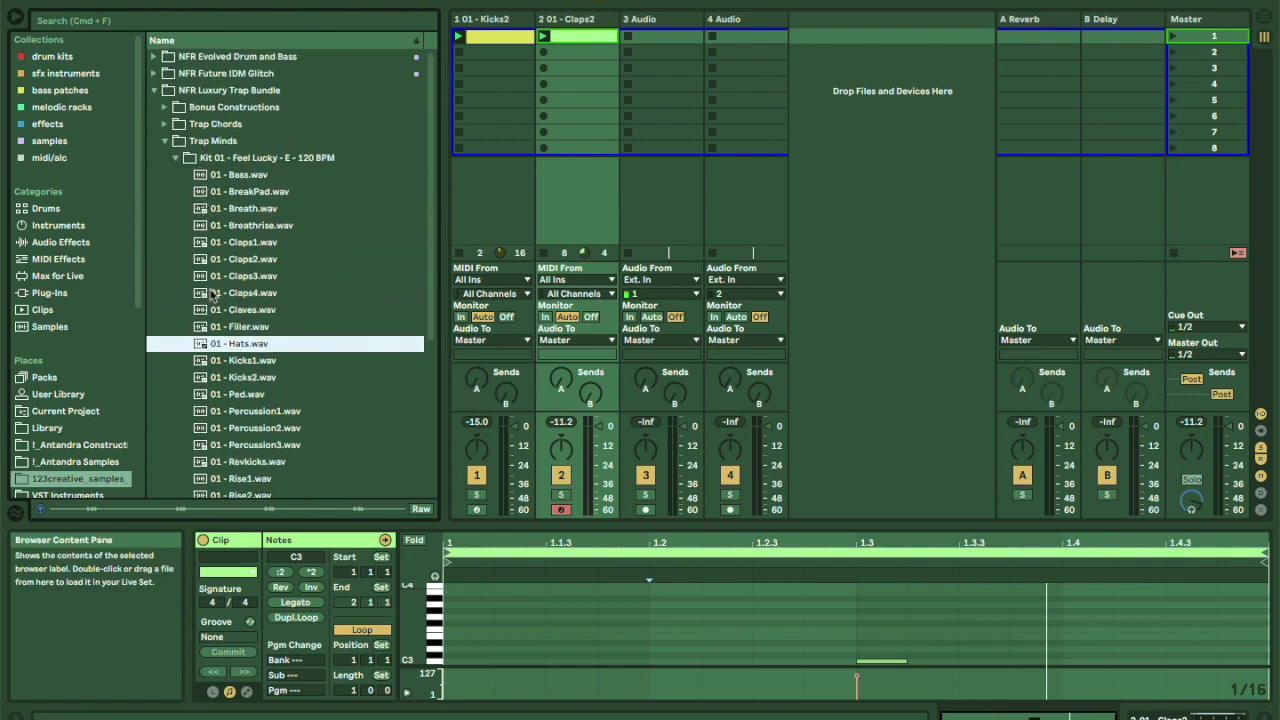
pyautogui.scroll(-6, 201, 250)
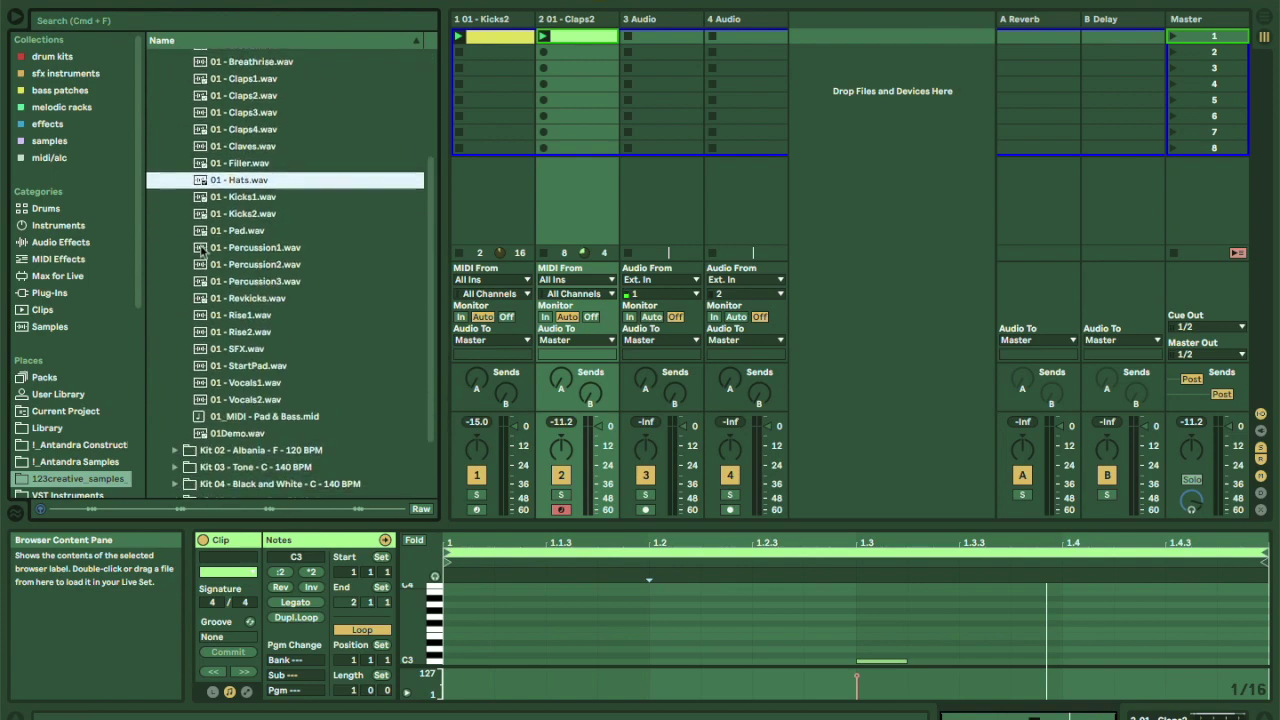
pyautogui.scroll(4, 201, 252)
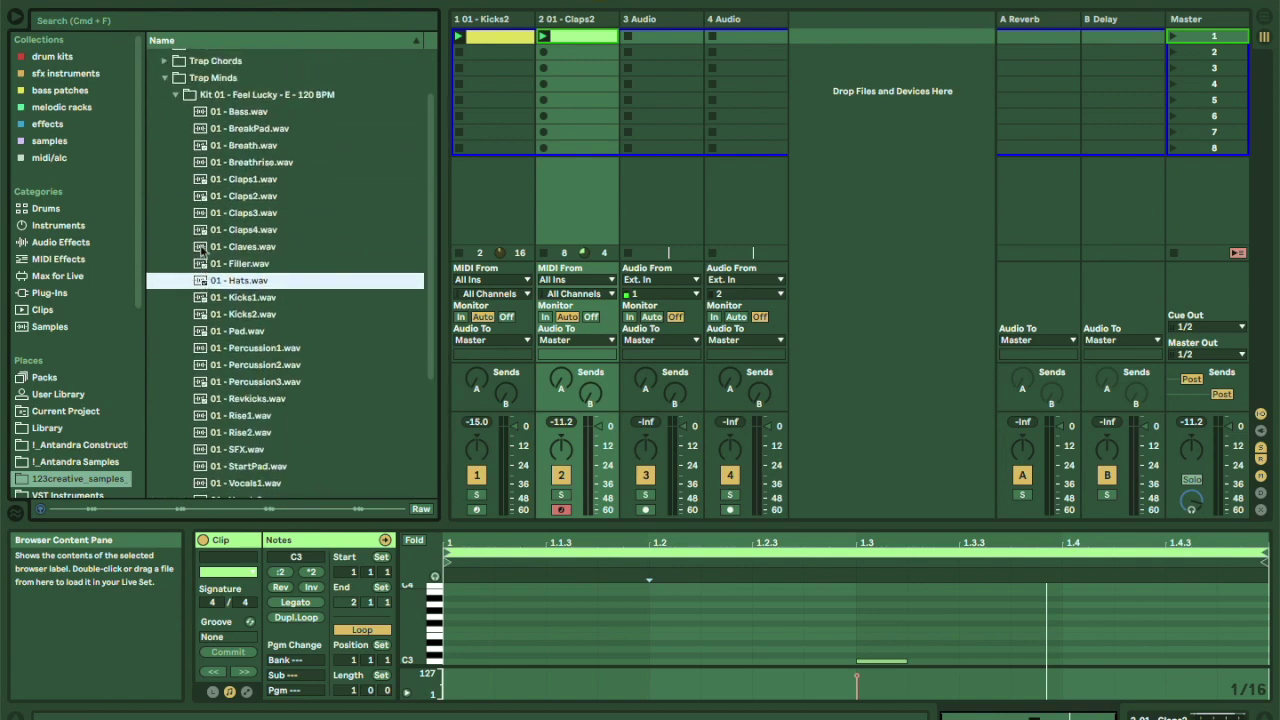
# Audition 02 - Hats.wav from Kit 02 - Albania, place it in the third track's first clip slot and launch it.
pyautogui.click(177, 95)
pyautogui.click(175, 175)
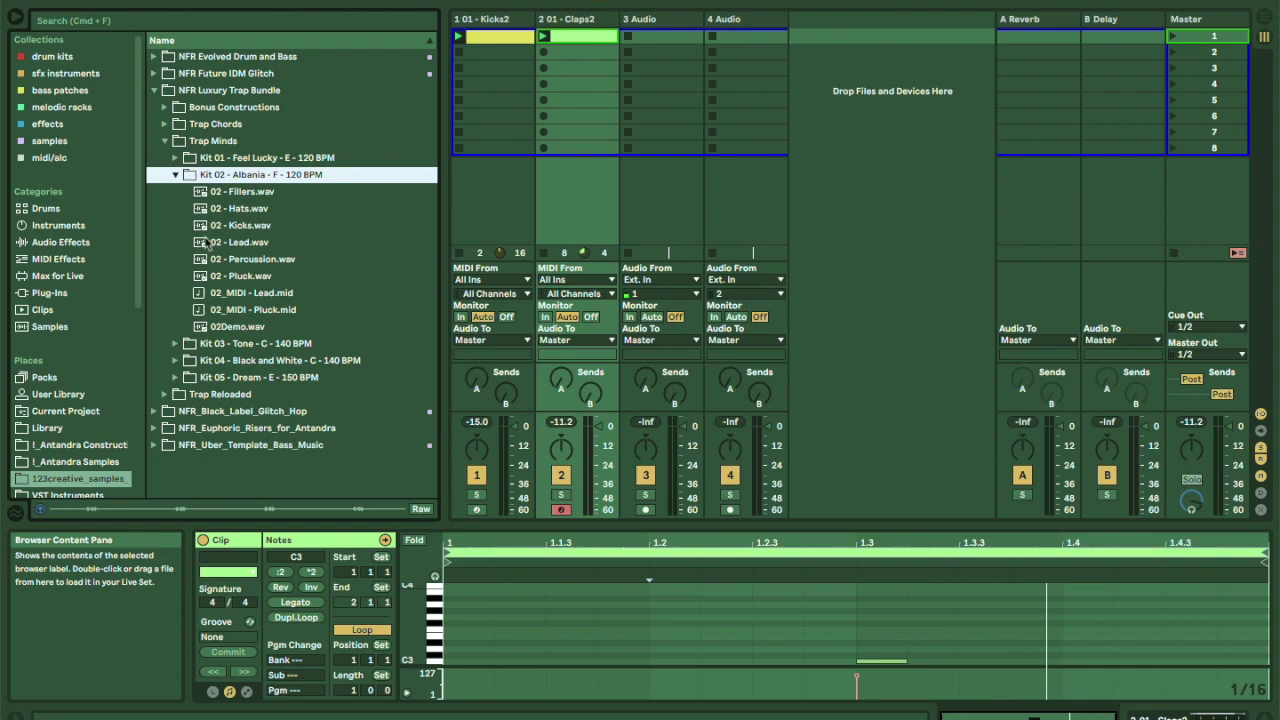
pyautogui.click(242, 209)
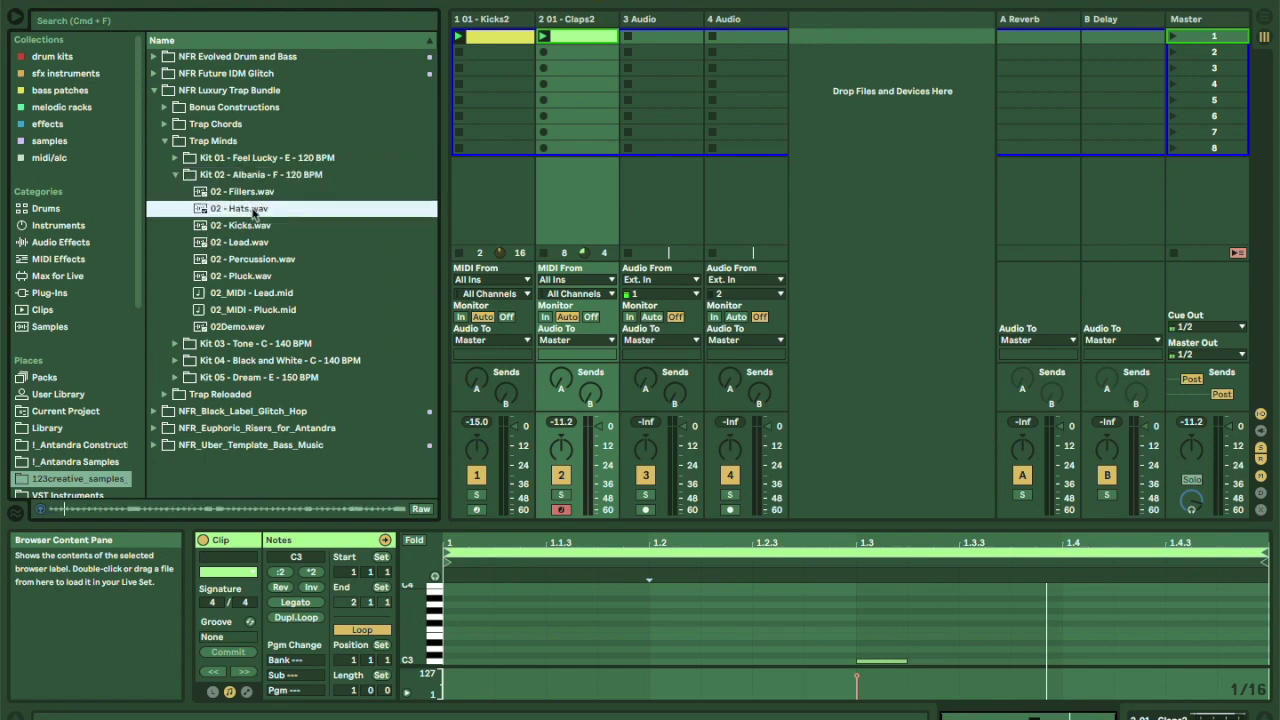
pyautogui.moveTo(253, 211); pyautogui.dragTo(630, 36)
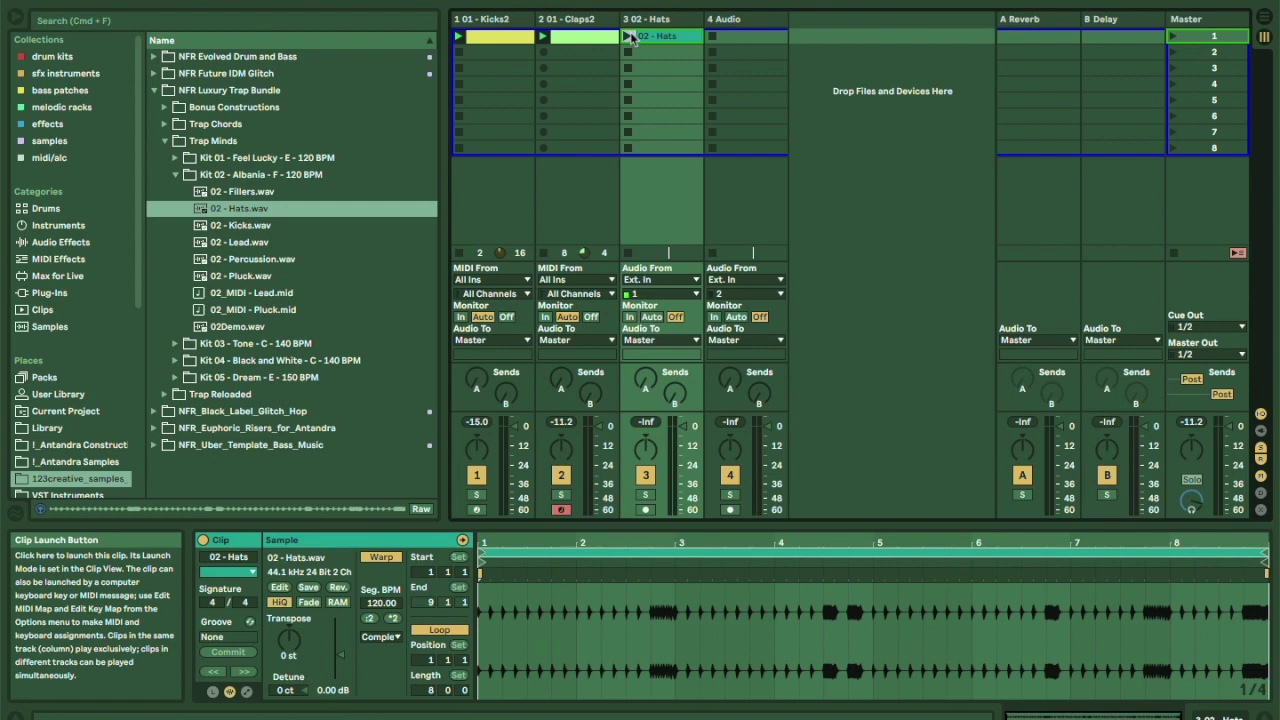
pyautogui.click(630, 36)
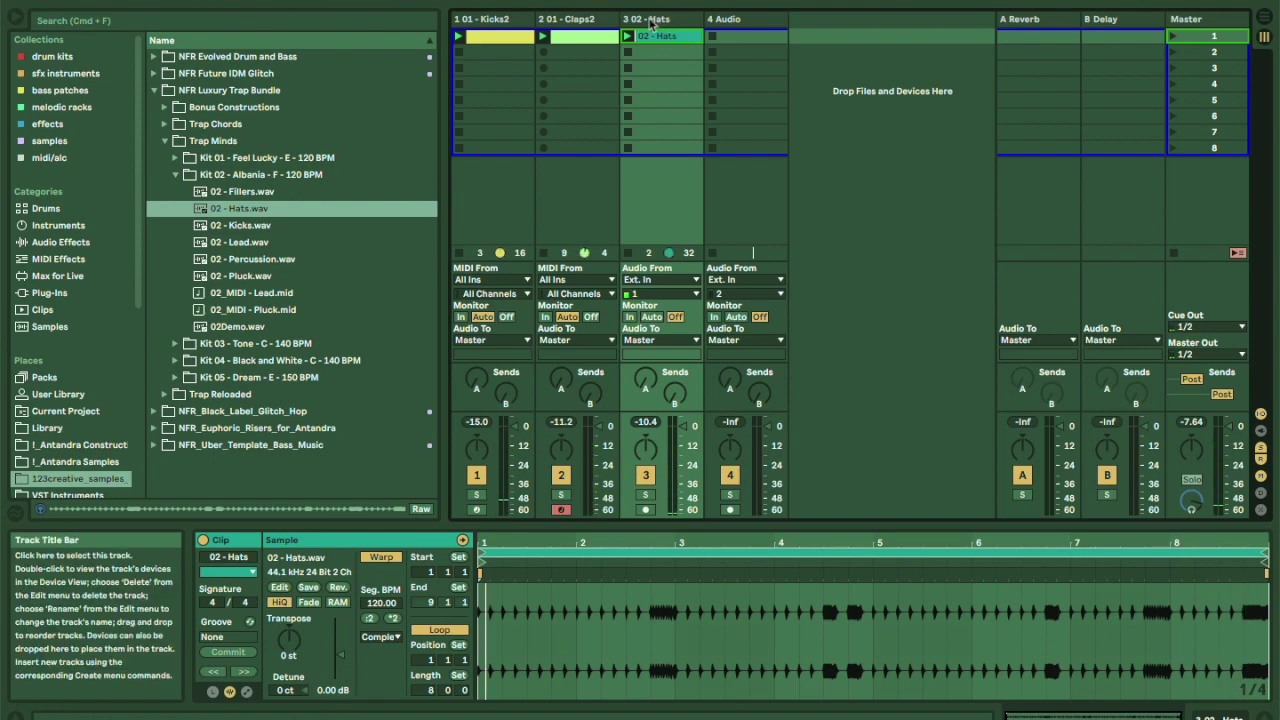
# Color the Kicks2, Claps2 and Hats tracks red.
pyautogui.keyDown('shift'); pyautogui.click(512, 24); pyautogui.keyUp('shift')
pyautogui.rightClick(512, 25)
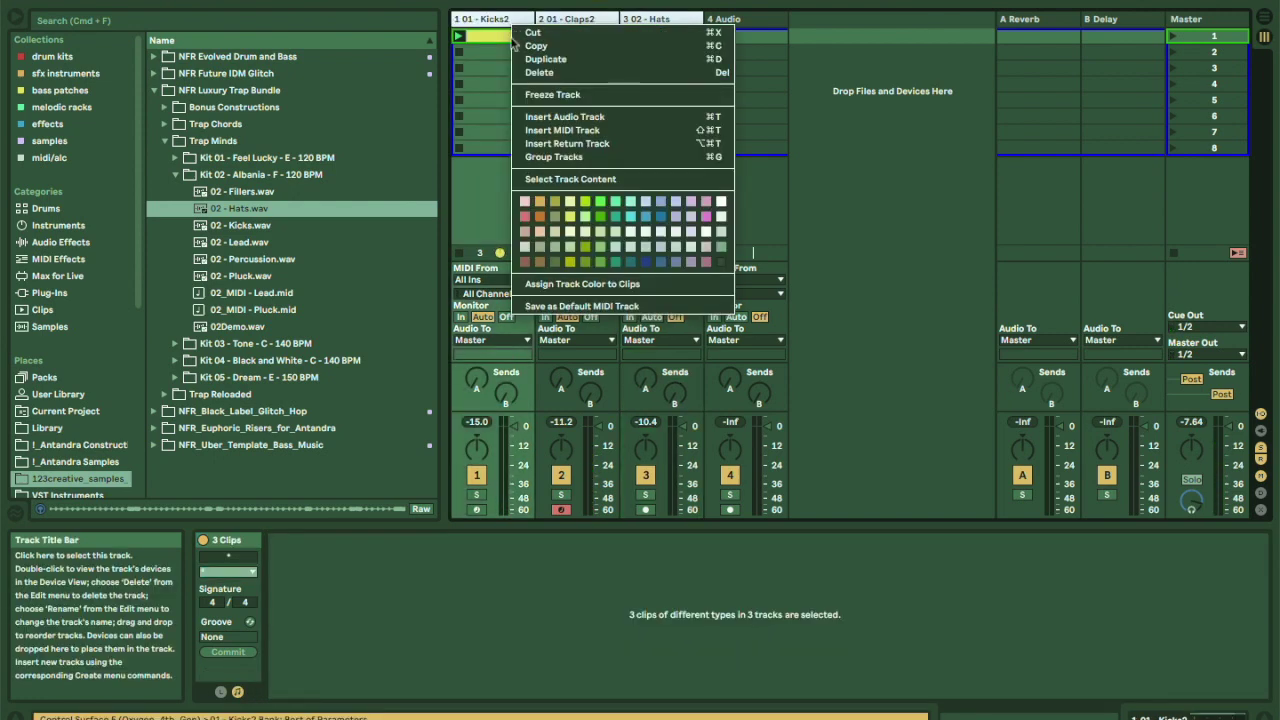
pyautogui.click(524, 217)
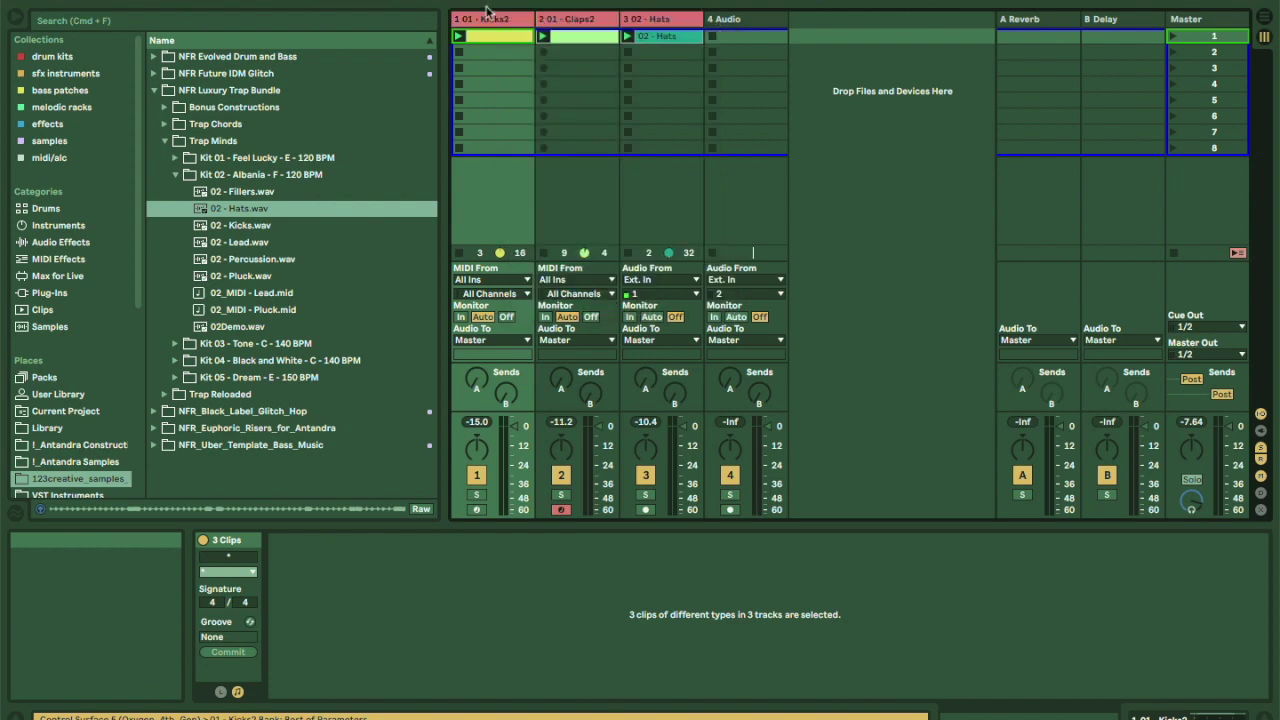
# Group the three drum tracks under the name Drums, fold the group and color it red.
pyautogui.press('super+g')
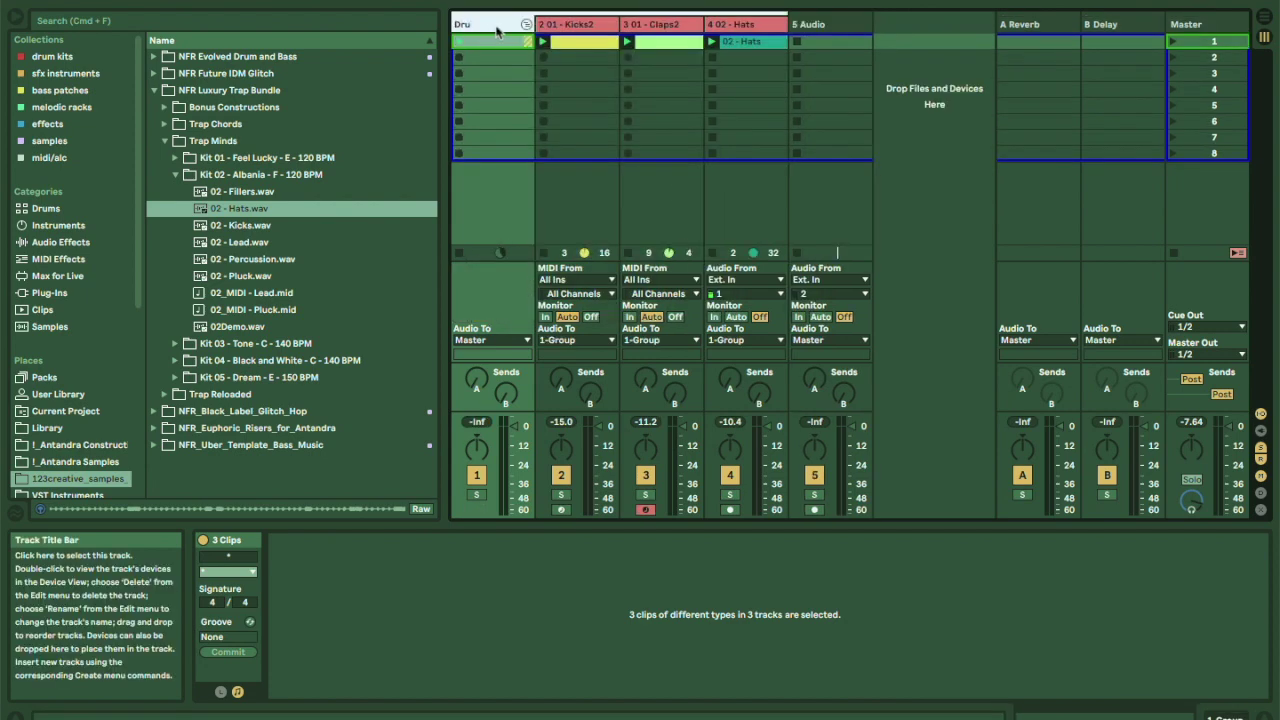
pyautogui.click(526, 24)
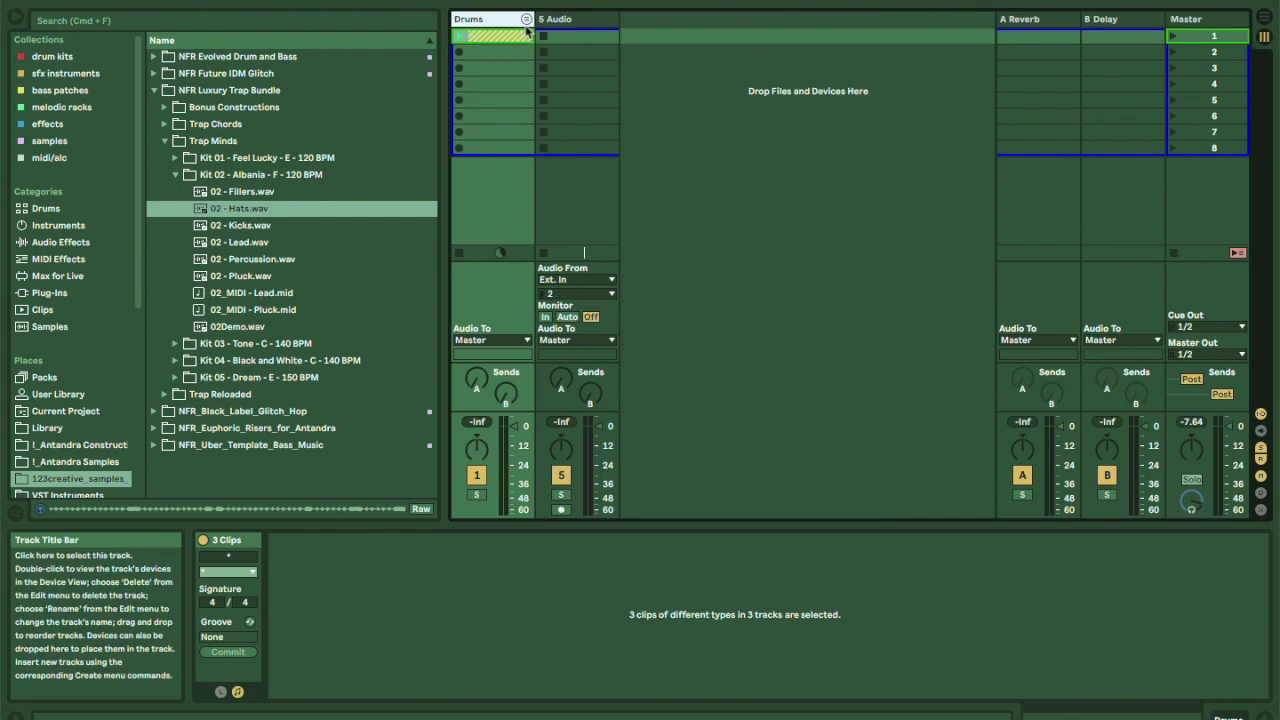
pyautogui.rightClick(487, 22)
pyautogui.click(524, 217)
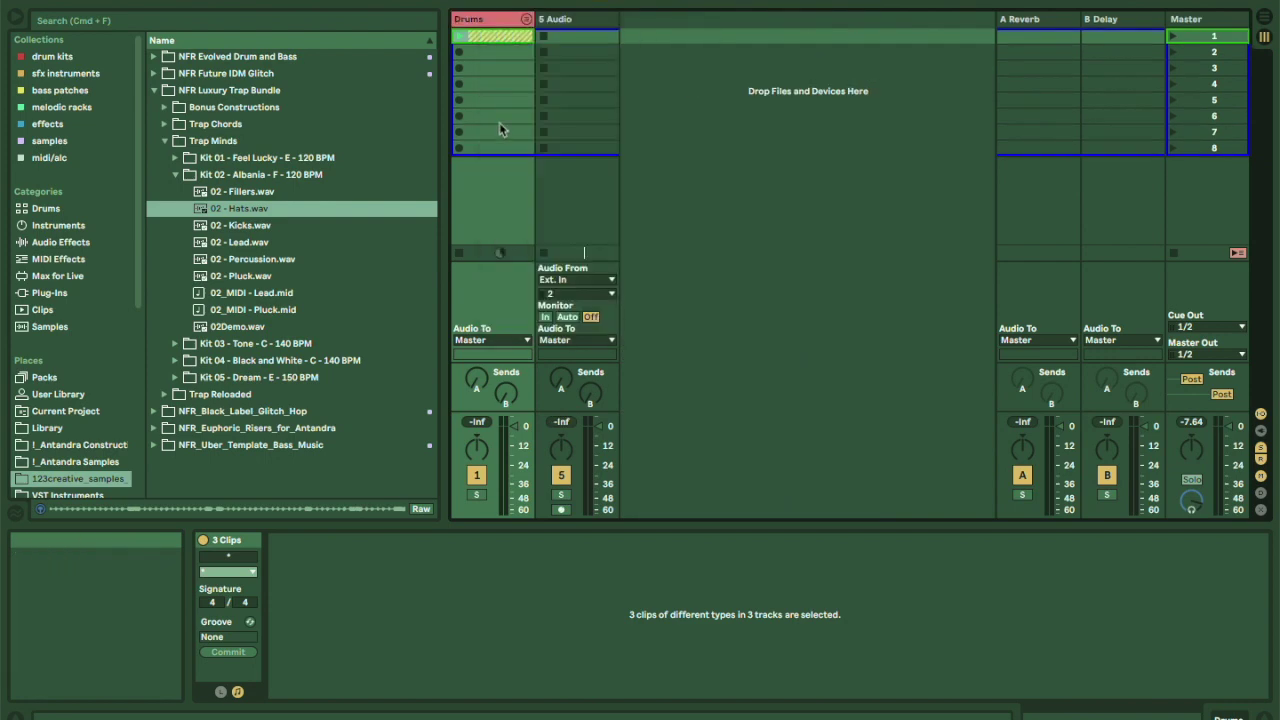
# Insert a MIDI track after the Drums group and audition 03 - Kicks.wav from Kit 03 - Tone.
pyautogui.click(486, 22)
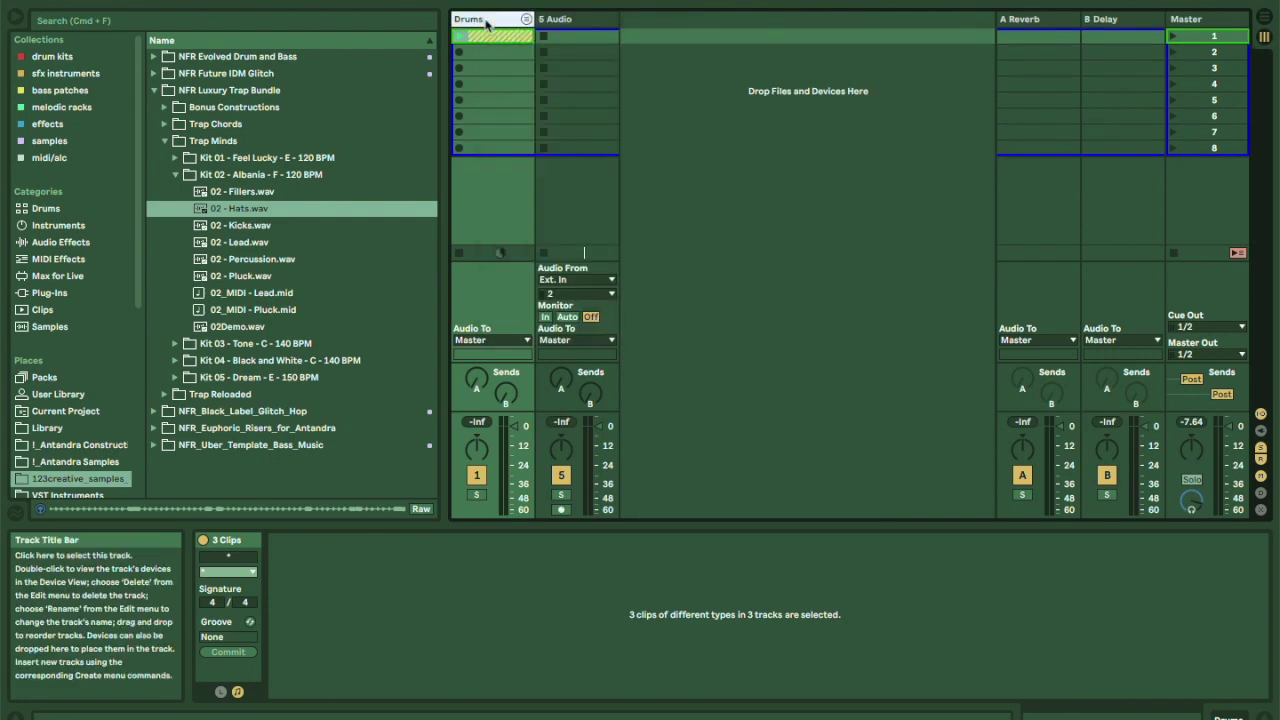
pyautogui.press('super+shift+t')
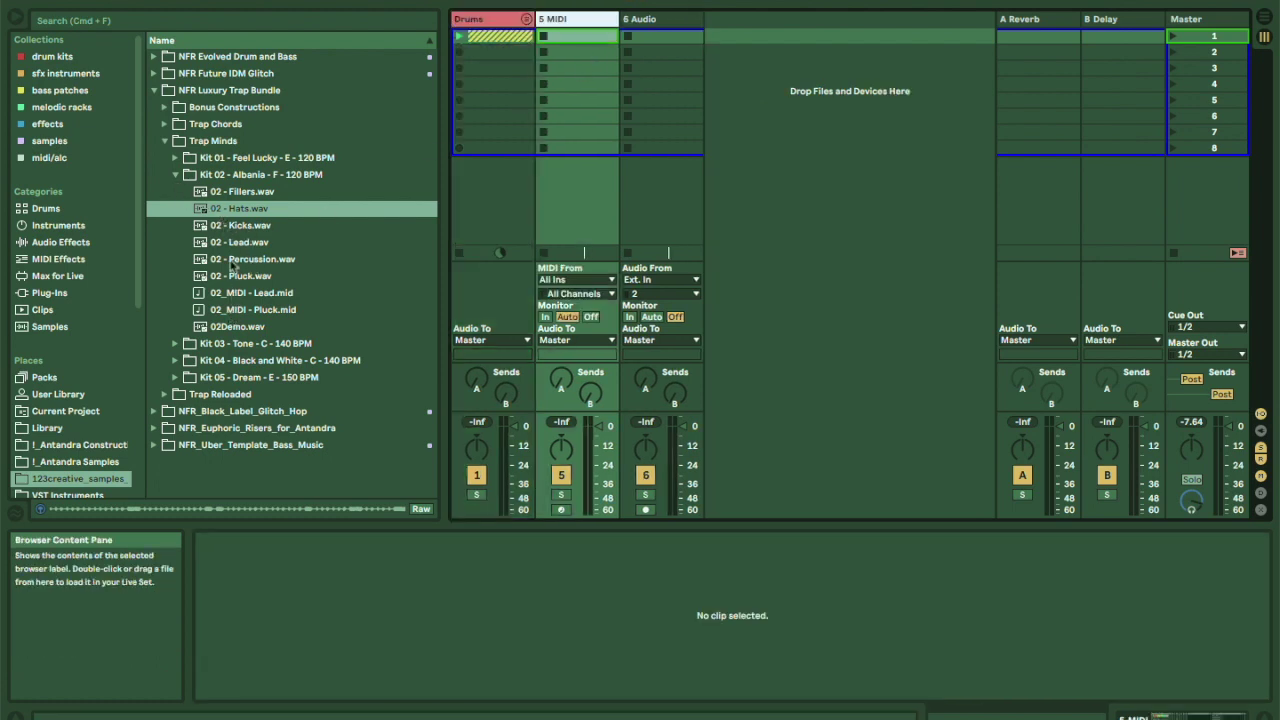
pyautogui.click(176, 177)
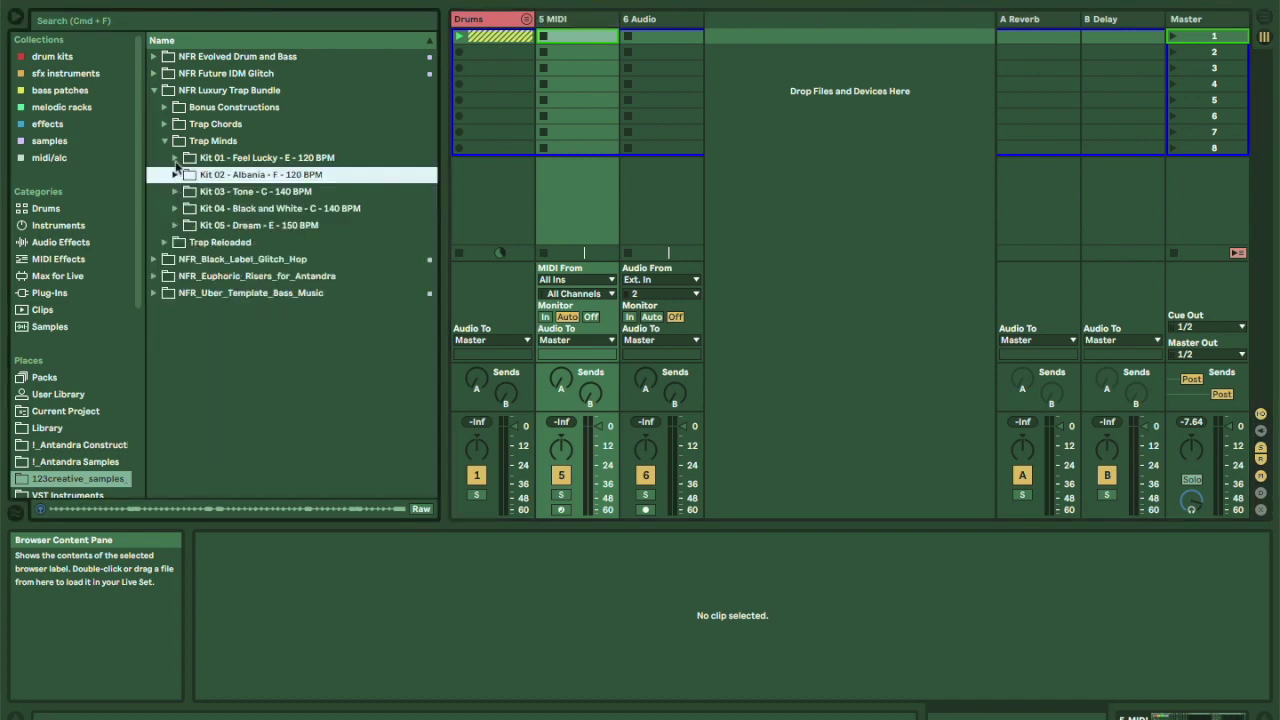
pyautogui.click(175, 191)
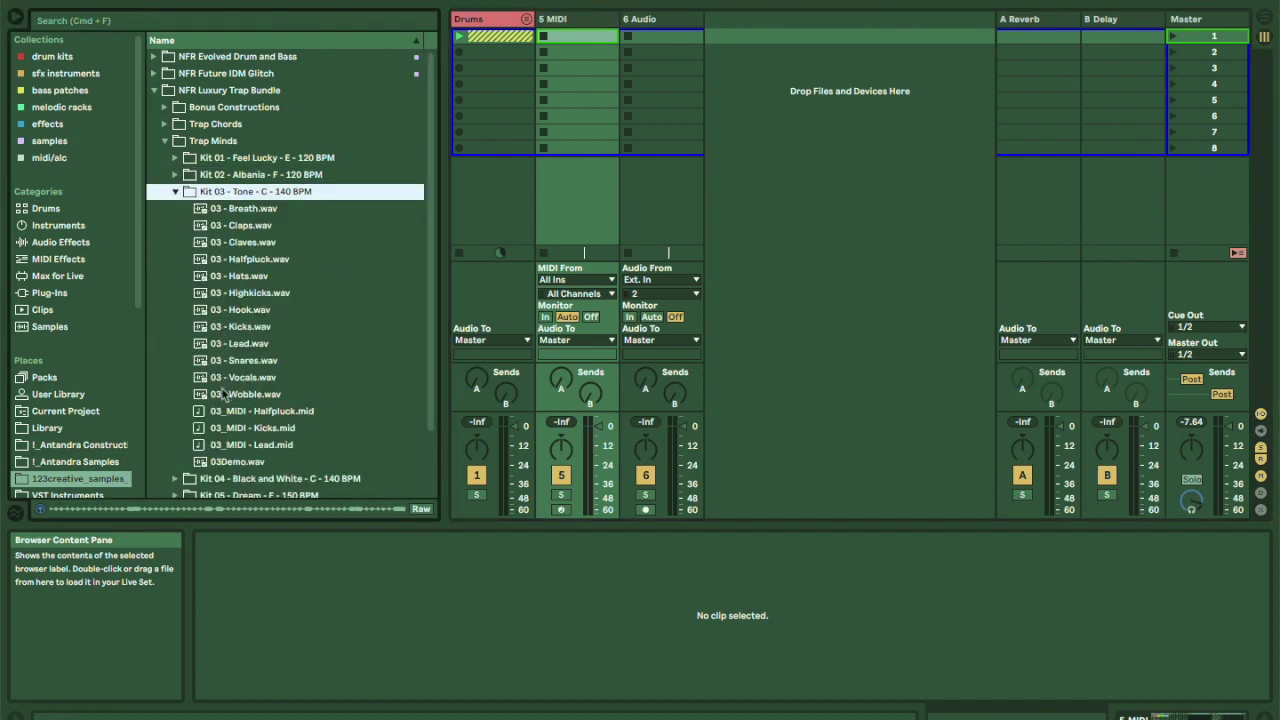
pyautogui.click(227, 313)
pyautogui.click(226, 328)
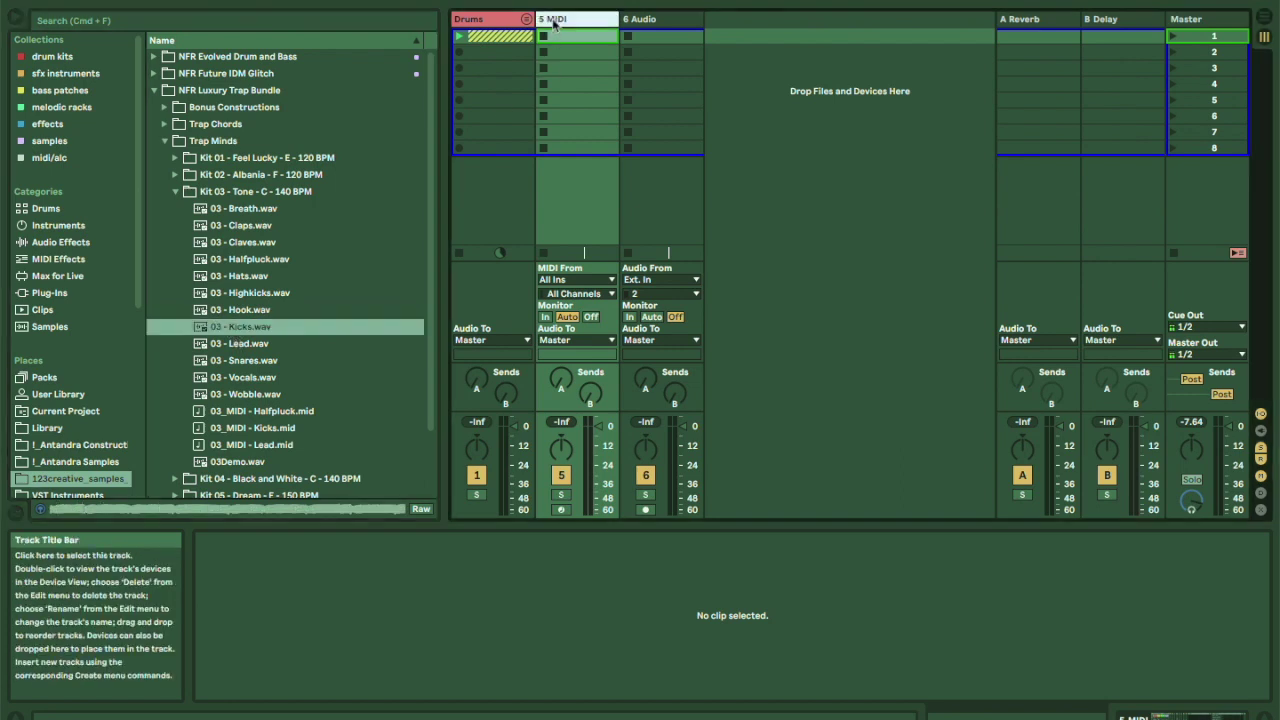
# Load 03 - Kicks.wav into a Simpler on the new MIDI track and trim its end to about the first half second.
pyautogui.hotkey('shift', 'Tab')
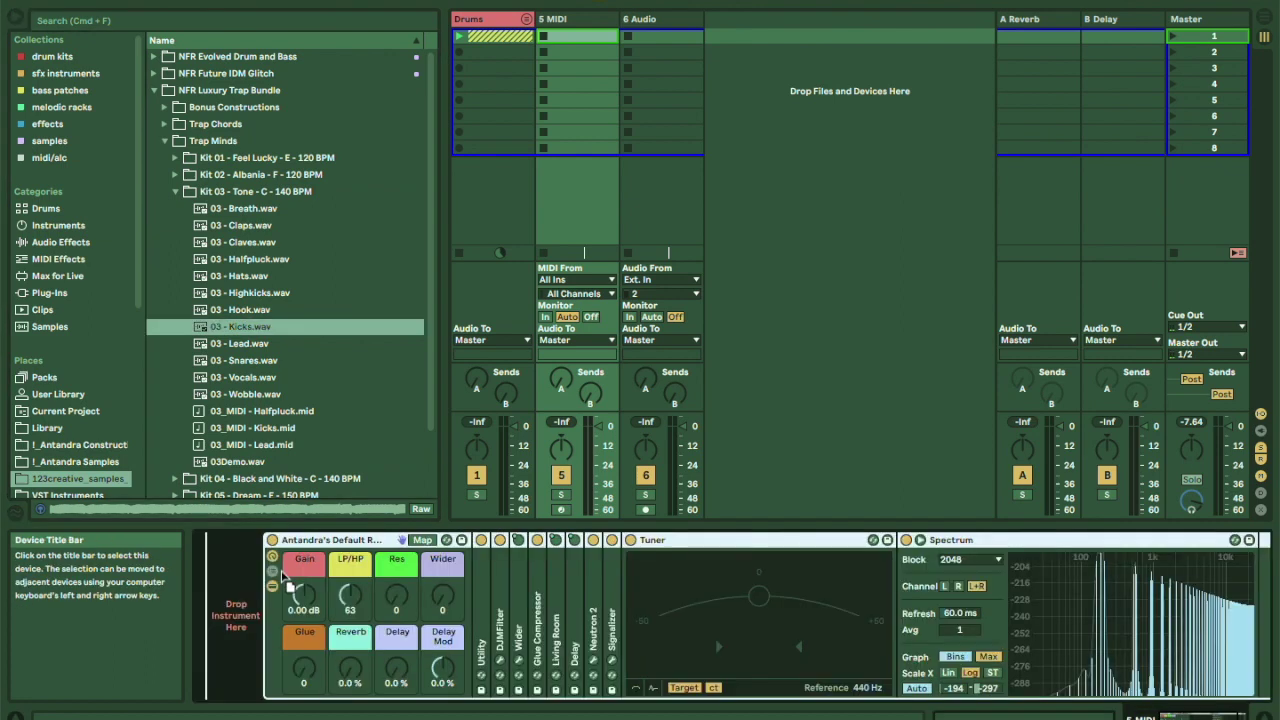
pyautogui.moveTo(227, 582); pyautogui.dragTo(228, 585)
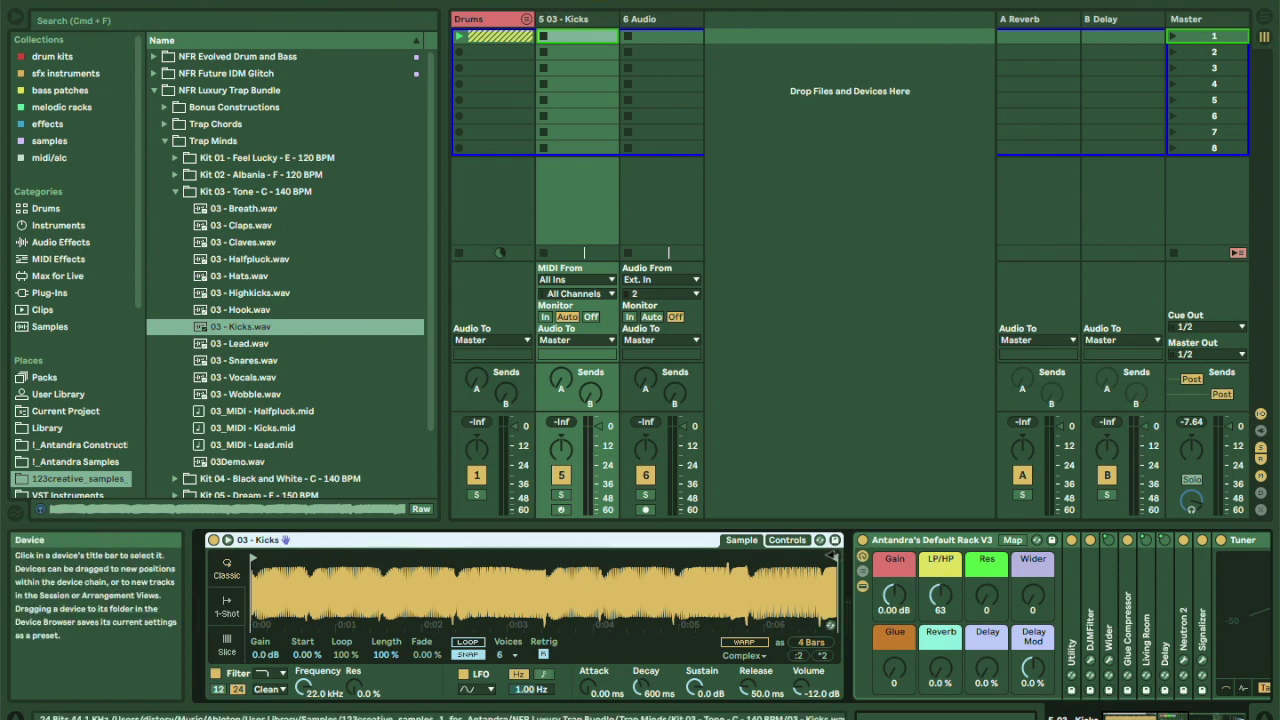
pyautogui.moveTo(835, 553)
pyautogui.mouseDown()
pyautogui.moveTo(614, 592)
pyautogui.moveTo(314, 598)
pyautogui.moveTo(480, 600)
pyautogui.moveTo(442, 560)
pyautogui.moveTo(449, 607)
pyautogui.mouseUp()
pyautogui.moveTo(462, 559)
pyautogui.mouseDown()
pyautogui.moveTo(487, 562)
pyautogui.moveTo(487, 510)
pyautogui.mouseUp()
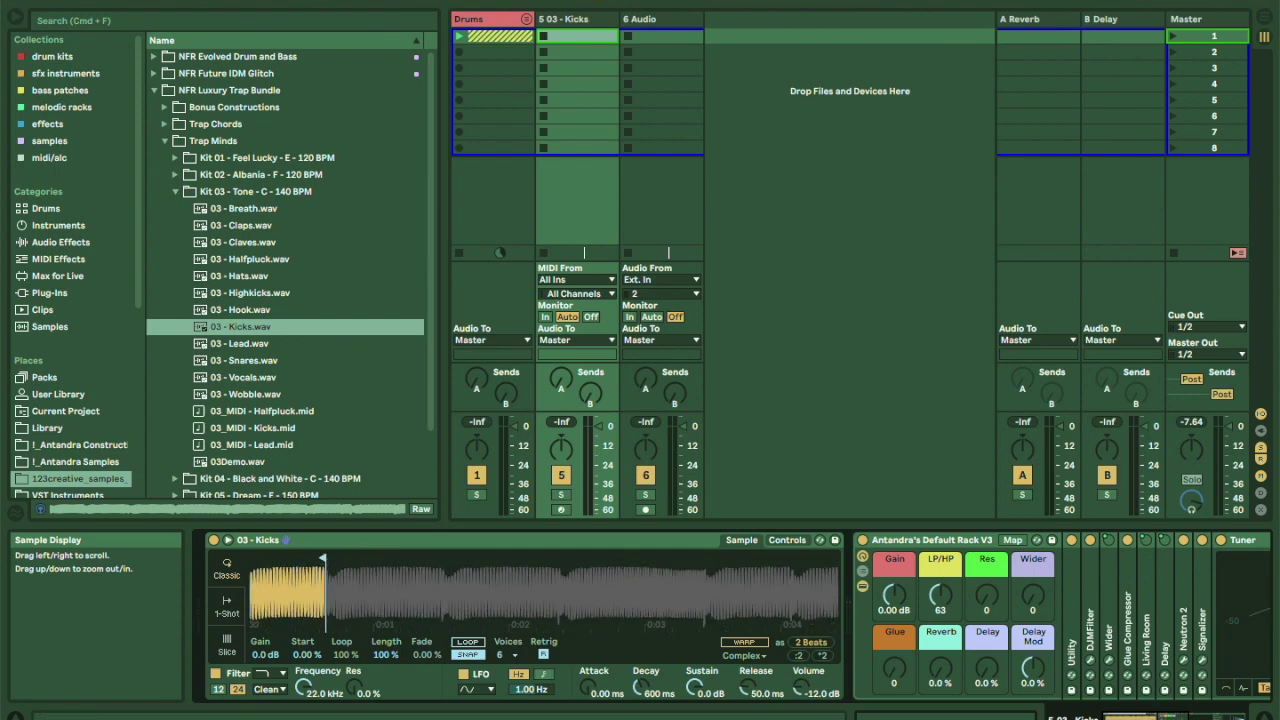
# Create a clip on the 03 - Kicks track with a C3 note from 1.1.1 to 1.2.3, and duplicate the note right after it.
pyautogui.doubleClick(578, 36)
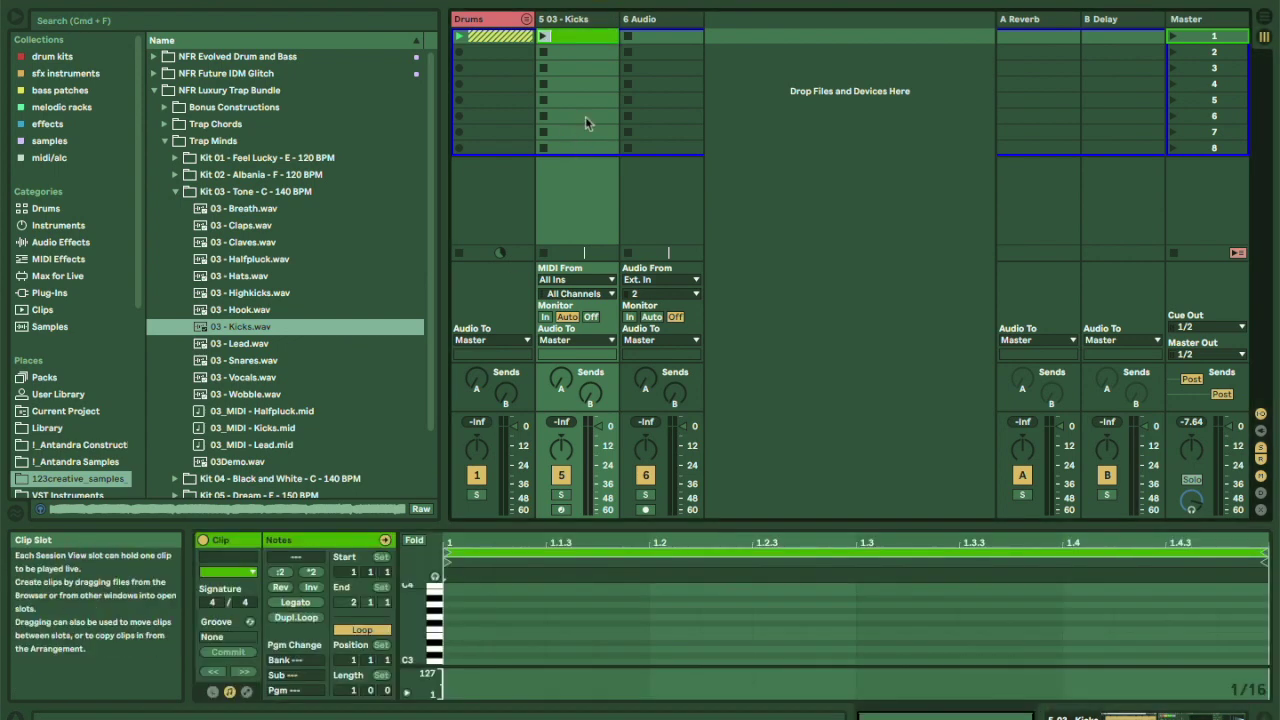
pyautogui.doubleClick(452, 661)
pyautogui.moveTo(493, 661); pyautogui.dragTo(757, 661)
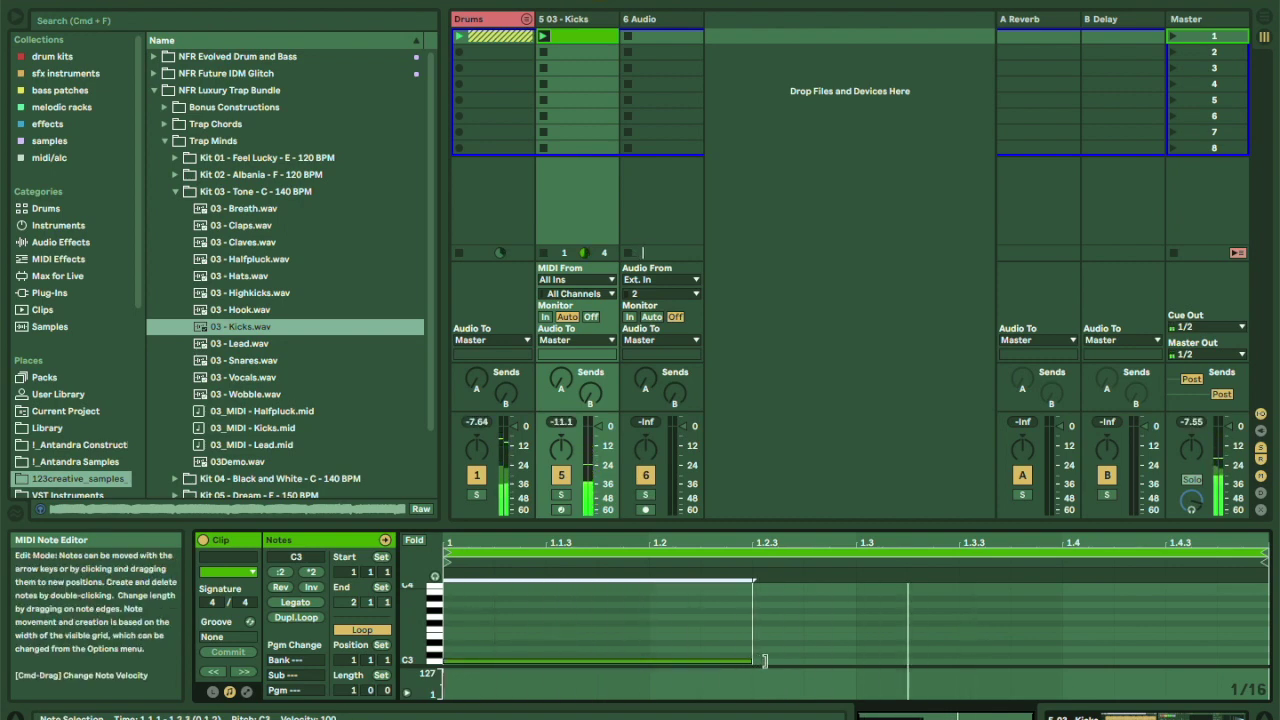
pyautogui.press('super+d')
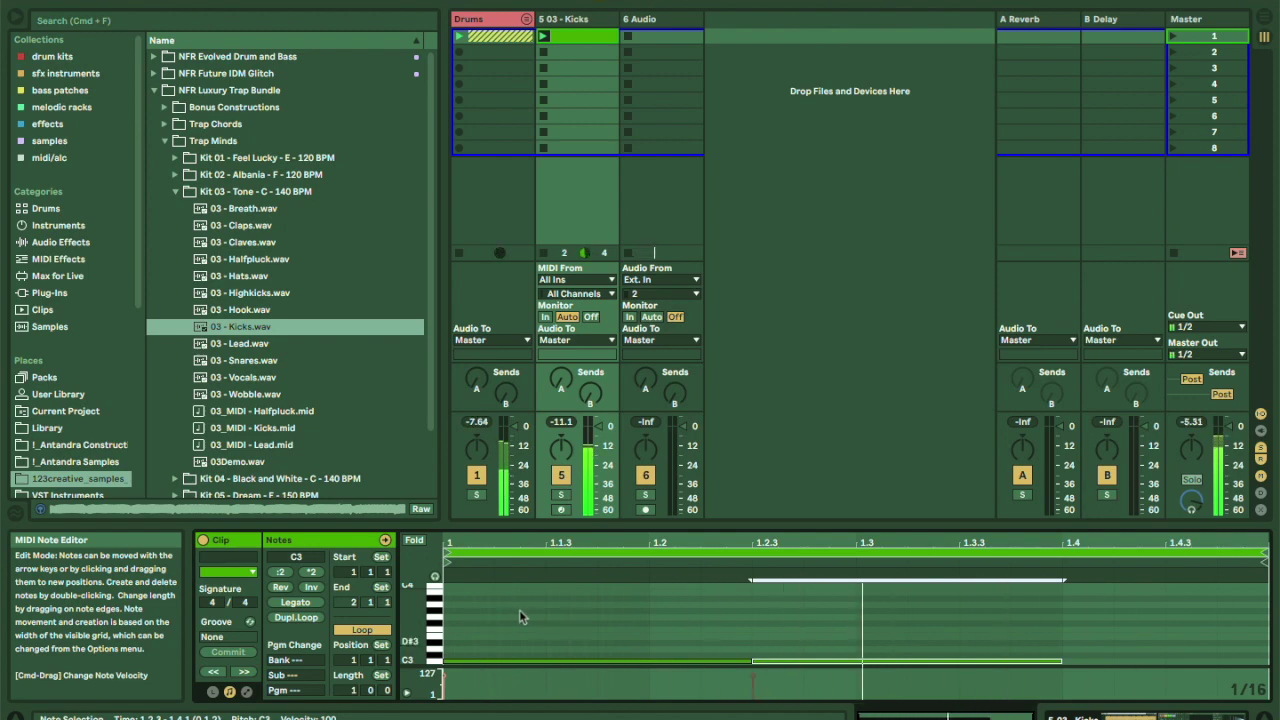
# Set the kick clip's loop length to 4 bars and duplicate its two C3 notes into bars 2, 3 and 4.
pyautogui.click(355, 692)
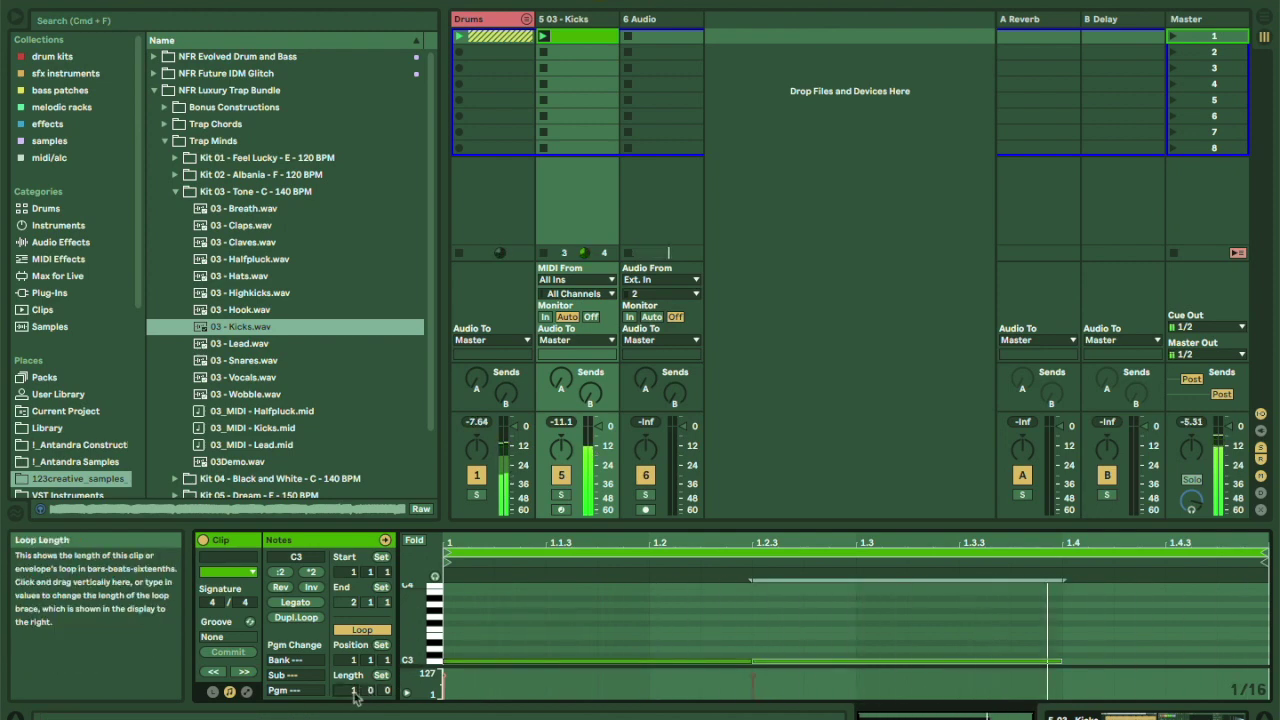
pyautogui.write('4')
pyautogui.press('Return')
pyautogui.moveTo(587, 669); pyautogui.dragTo(448, 689)
pyautogui.press('super+d')
pyautogui.press('super+d')
pyautogui.press('super+d')
pyautogui.press('Right')
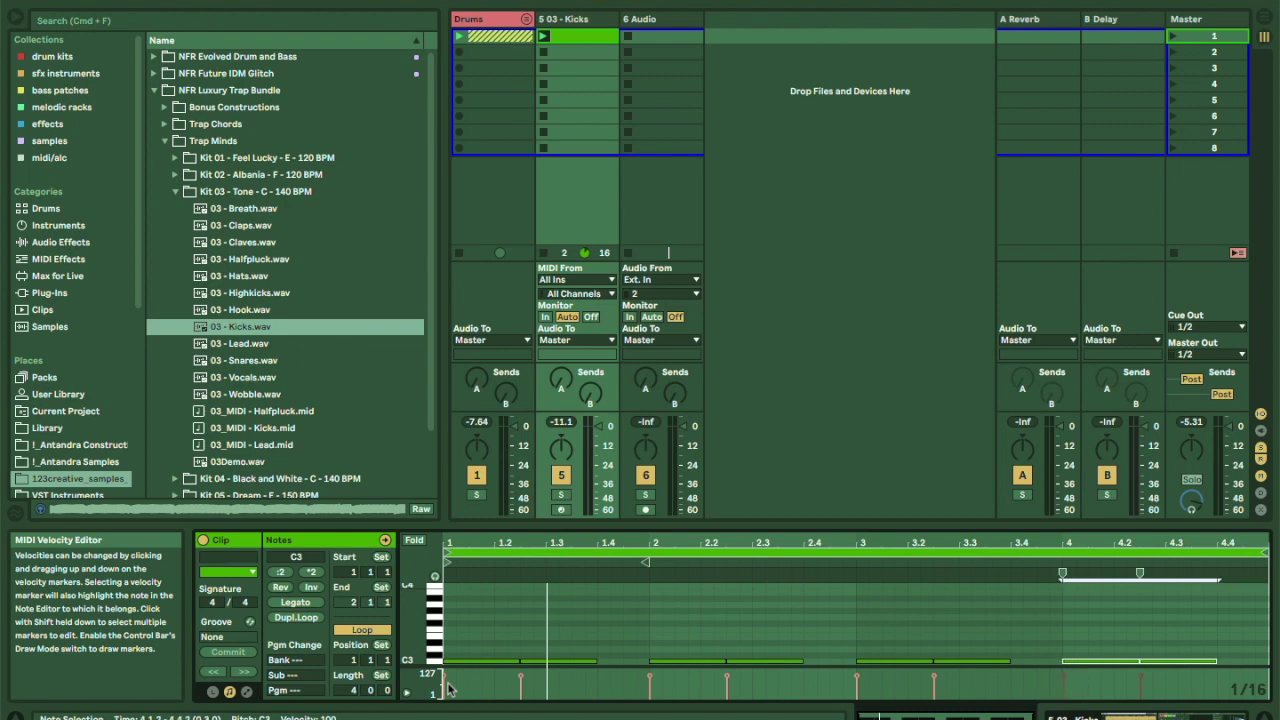
# Add an F3 note from 2.4.1 to 3.1.1 in the kick clip and show the 03 - Kicks track's device chain.
pyautogui.click(626, 632)
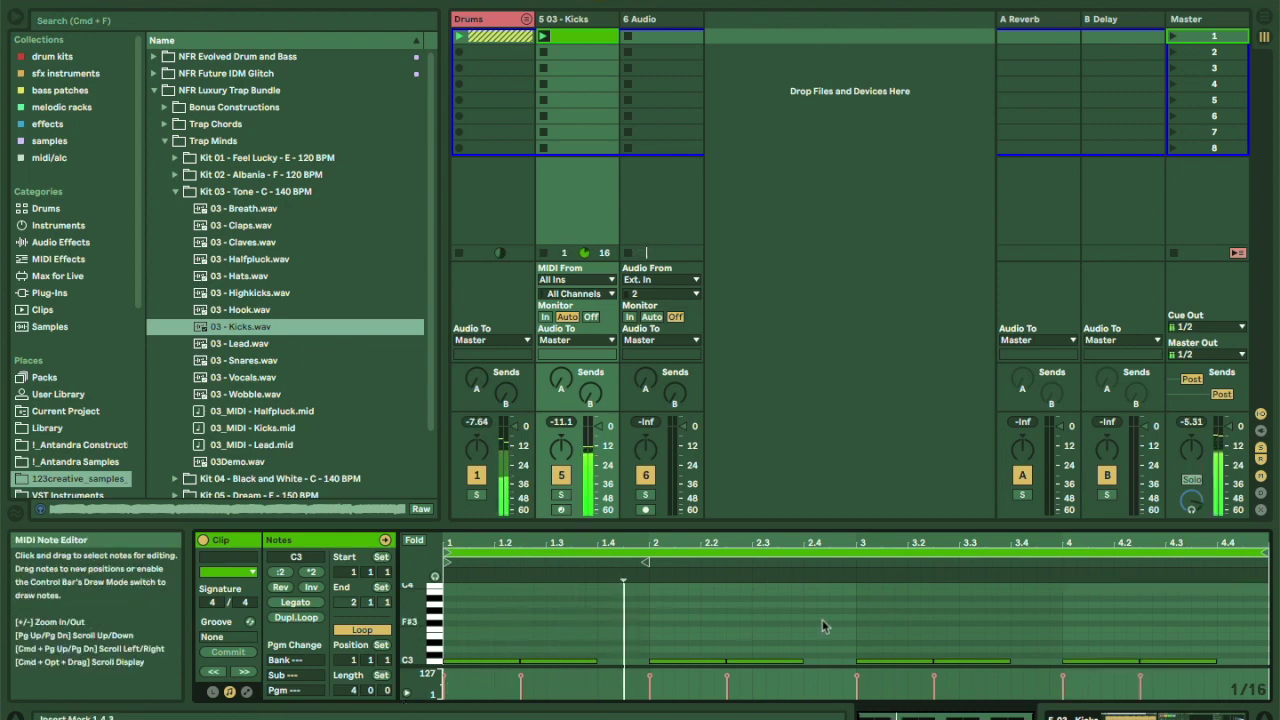
pyautogui.doubleClick(834, 629)
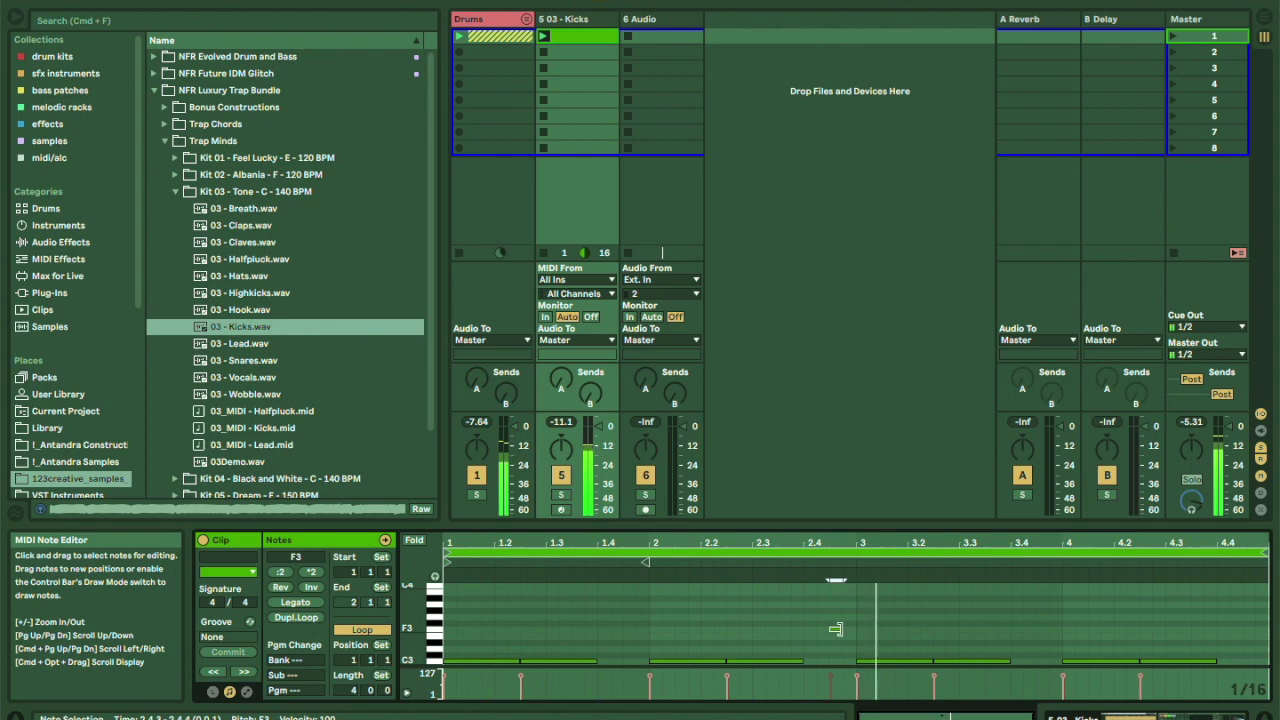
pyautogui.moveTo(846, 634)
pyautogui.mouseDown()
pyautogui.moveTo(822, 631)
pyautogui.moveTo(864, 629)
pyautogui.mouseUp()
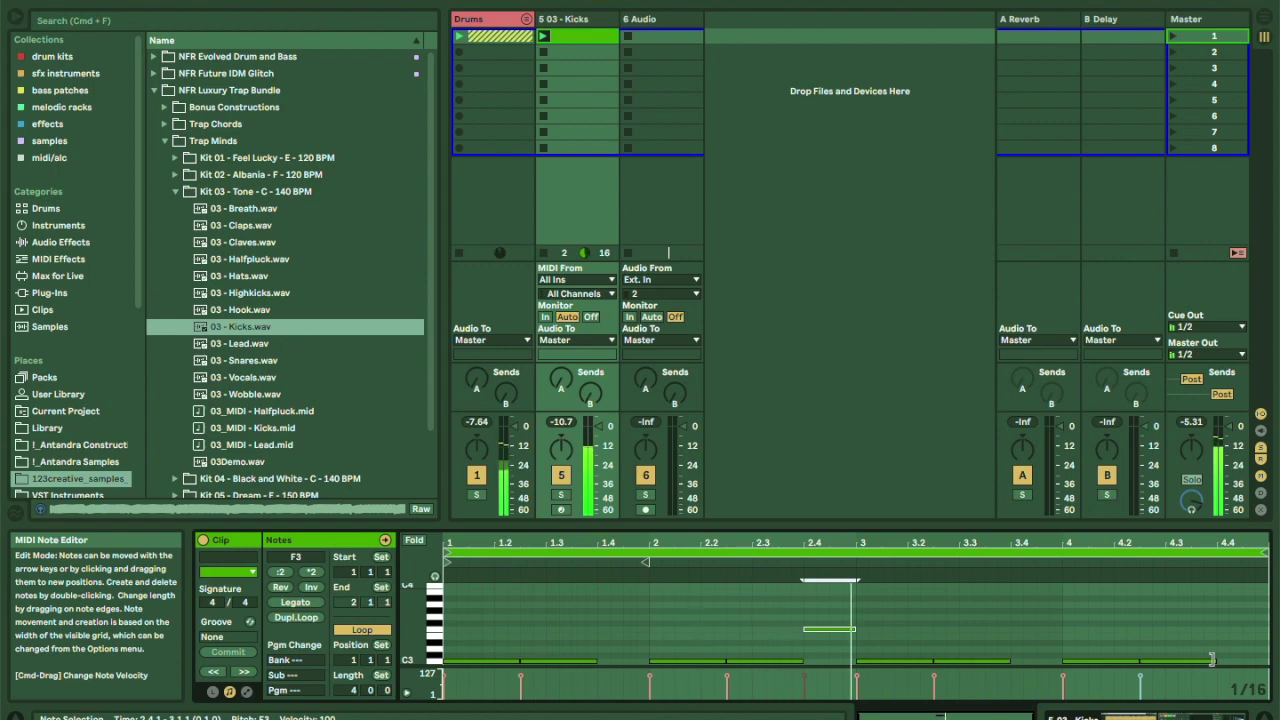
pyautogui.hotkey('shift', 'Tab')
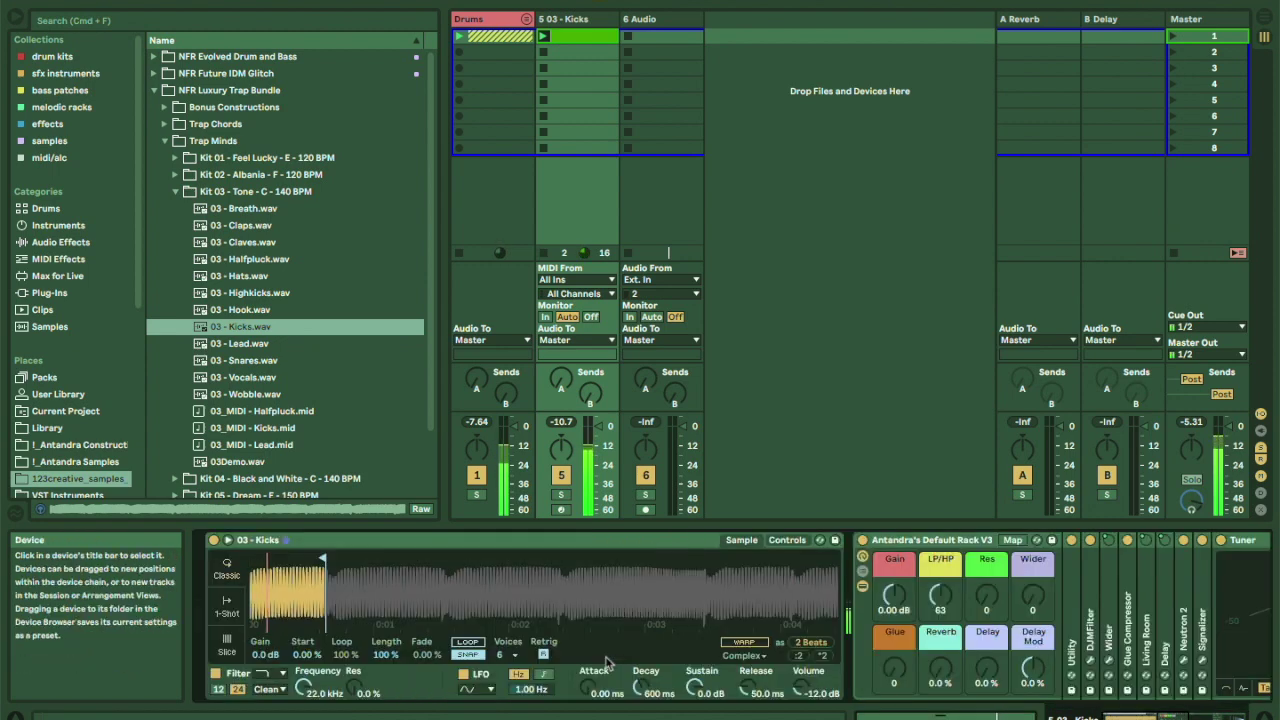
pyautogui.hscroll(5, 850, 630)
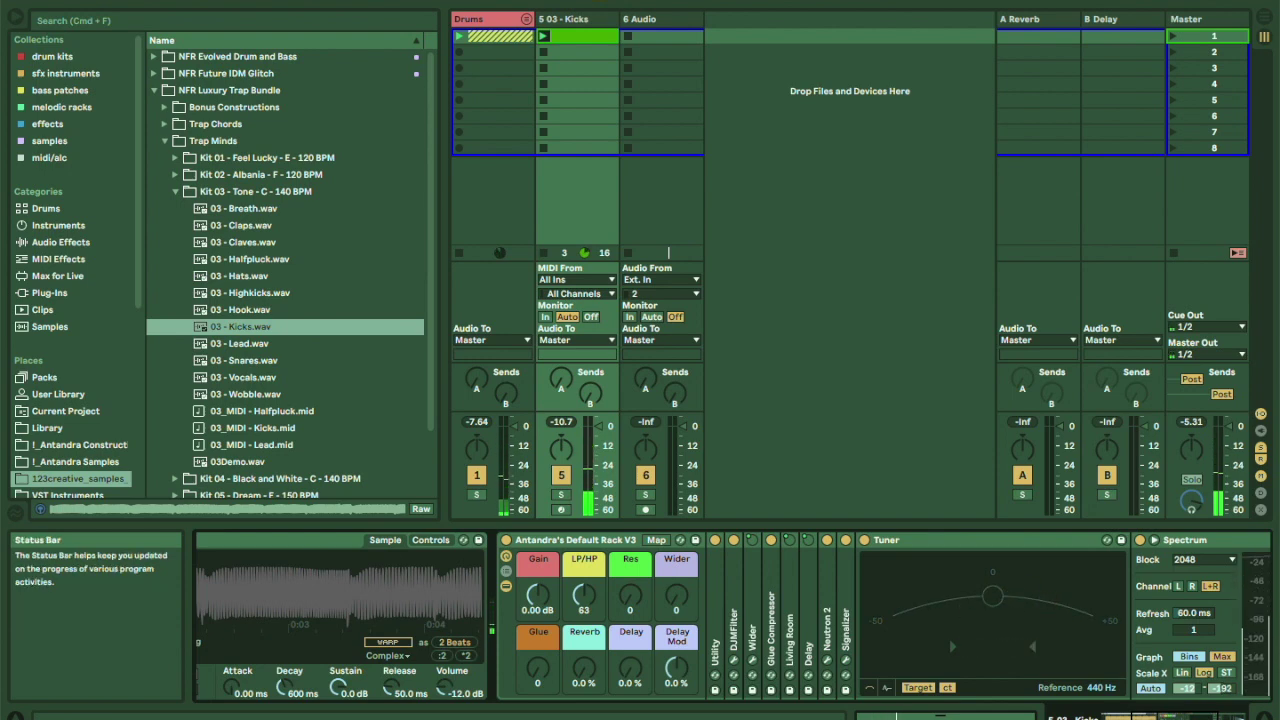
pyautogui.hscroll(-5, 370, 643)
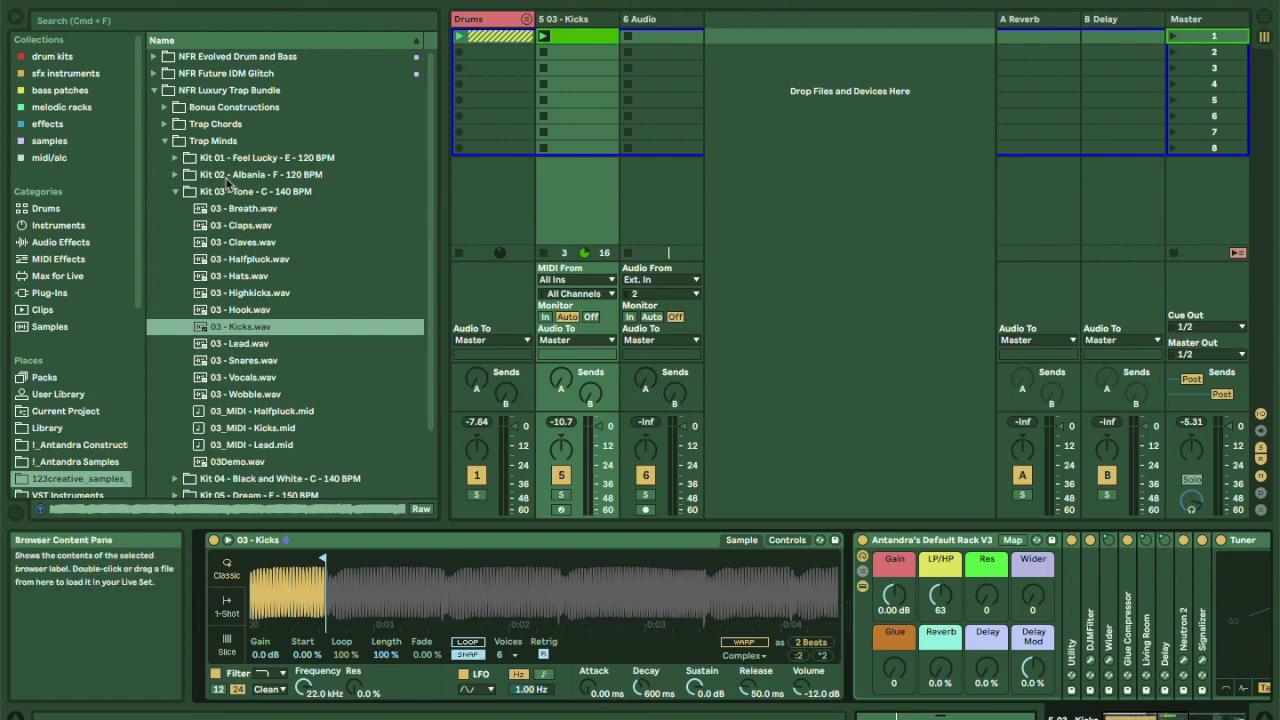
# Audition 05 - Lead.wav, 05 - Pads.wav and 05 - Reload.wav from Kit 05 - Dream, closing the kit folder when done.
pyautogui.click(174, 192)
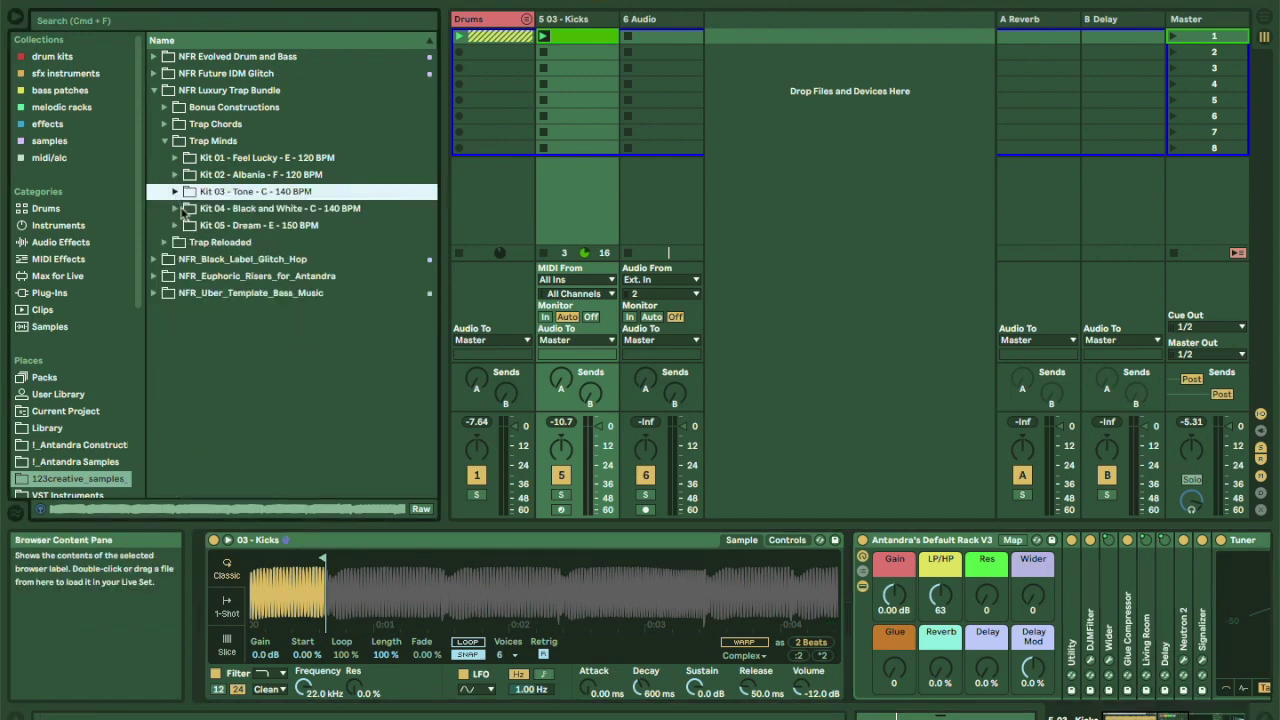
pyautogui.click(175, 226)
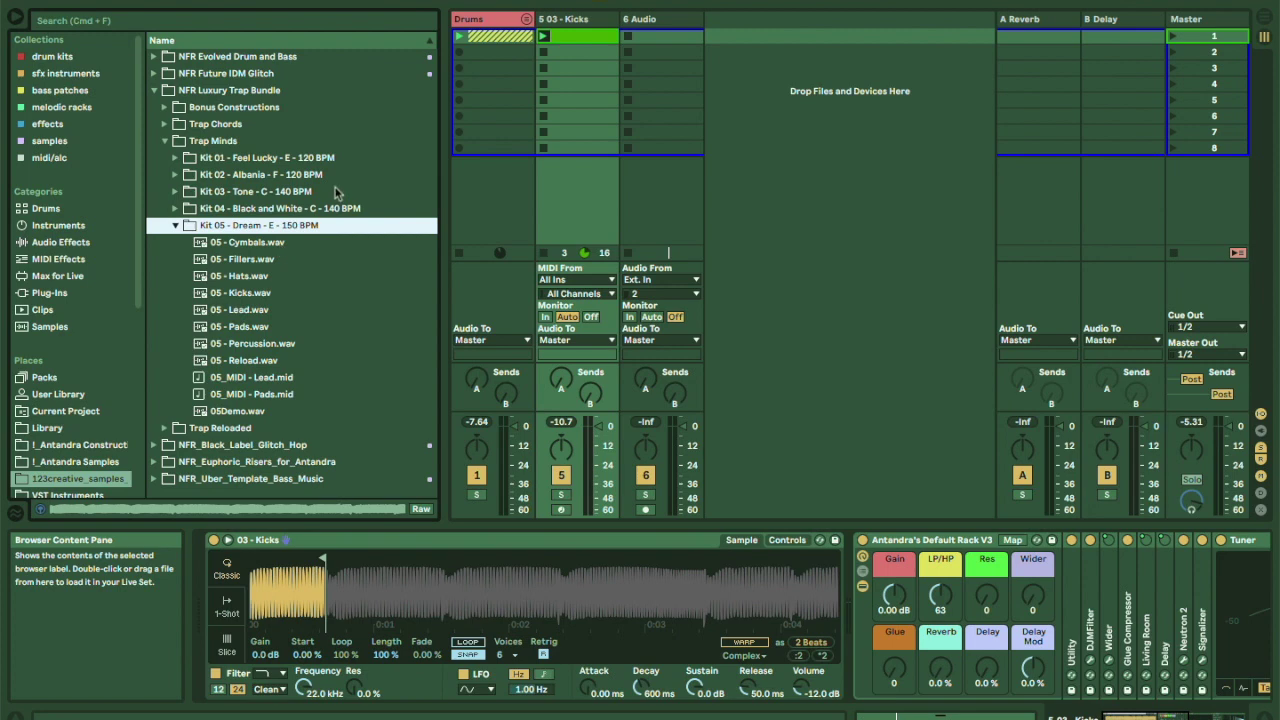
pyautogui.click(243, 312)
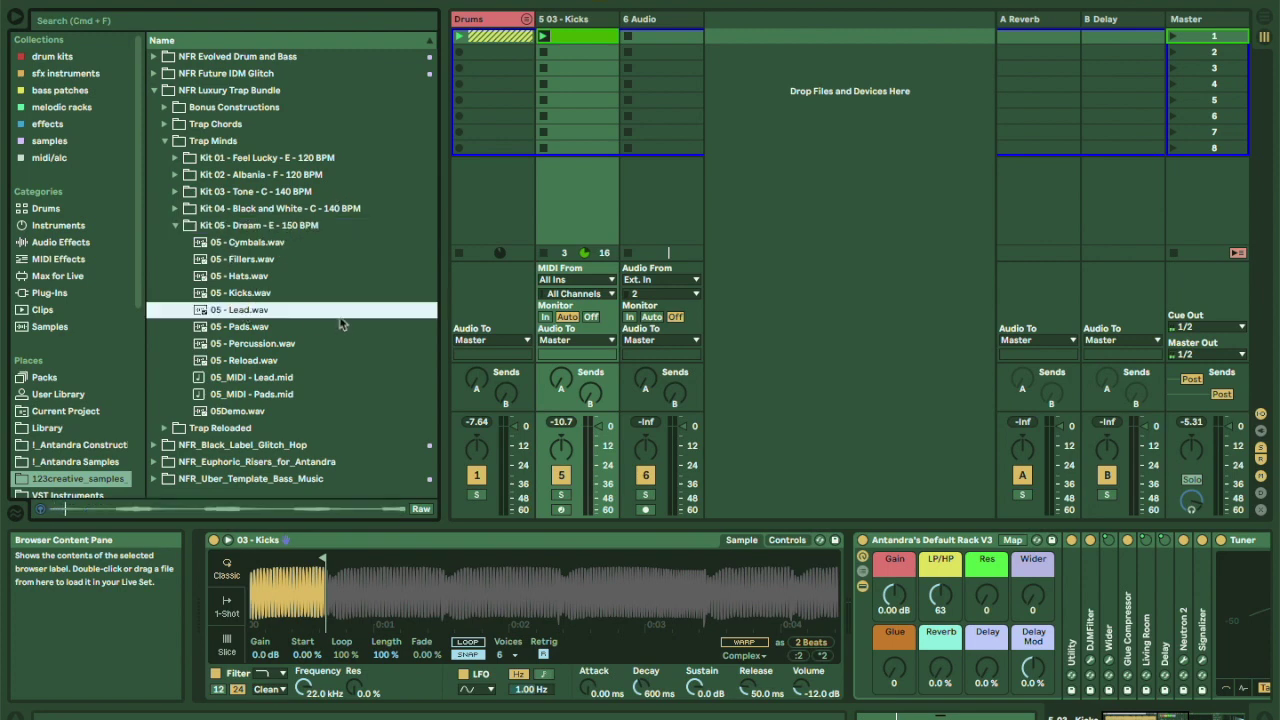
pyautogui.click(238, 331)
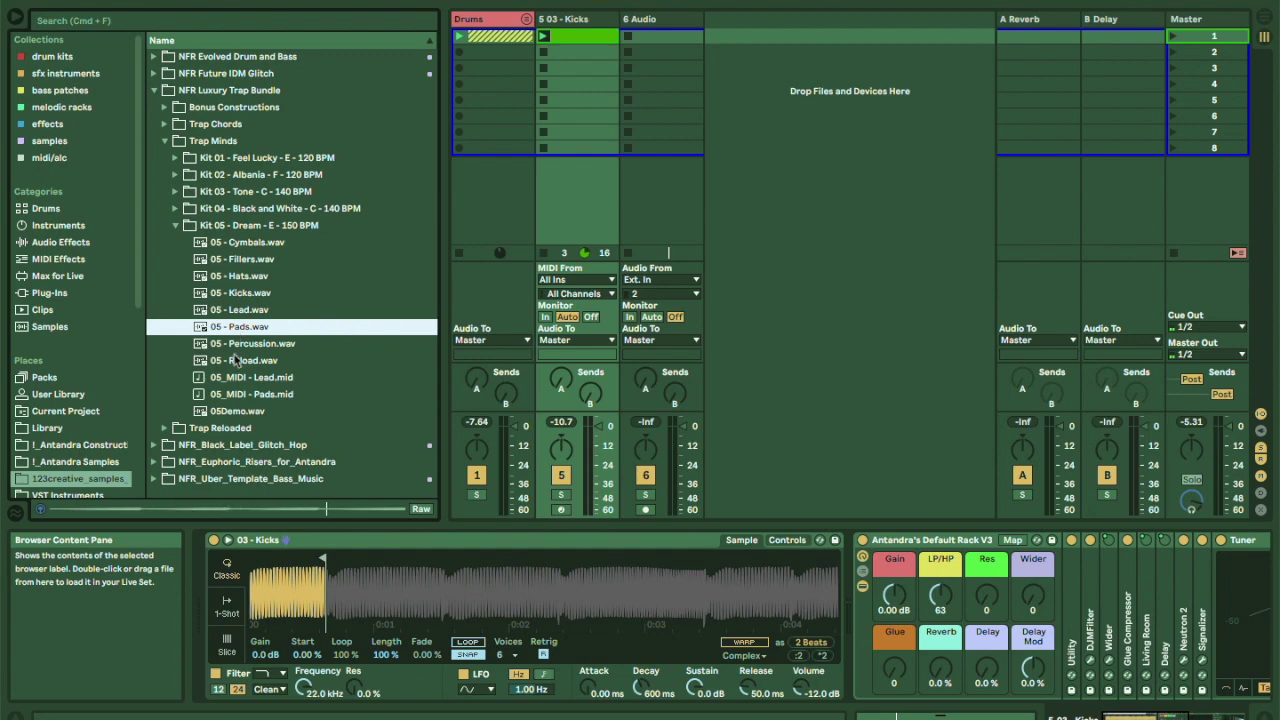
pyautogui.click(232, 364)
pyautogui.click(175, 226)
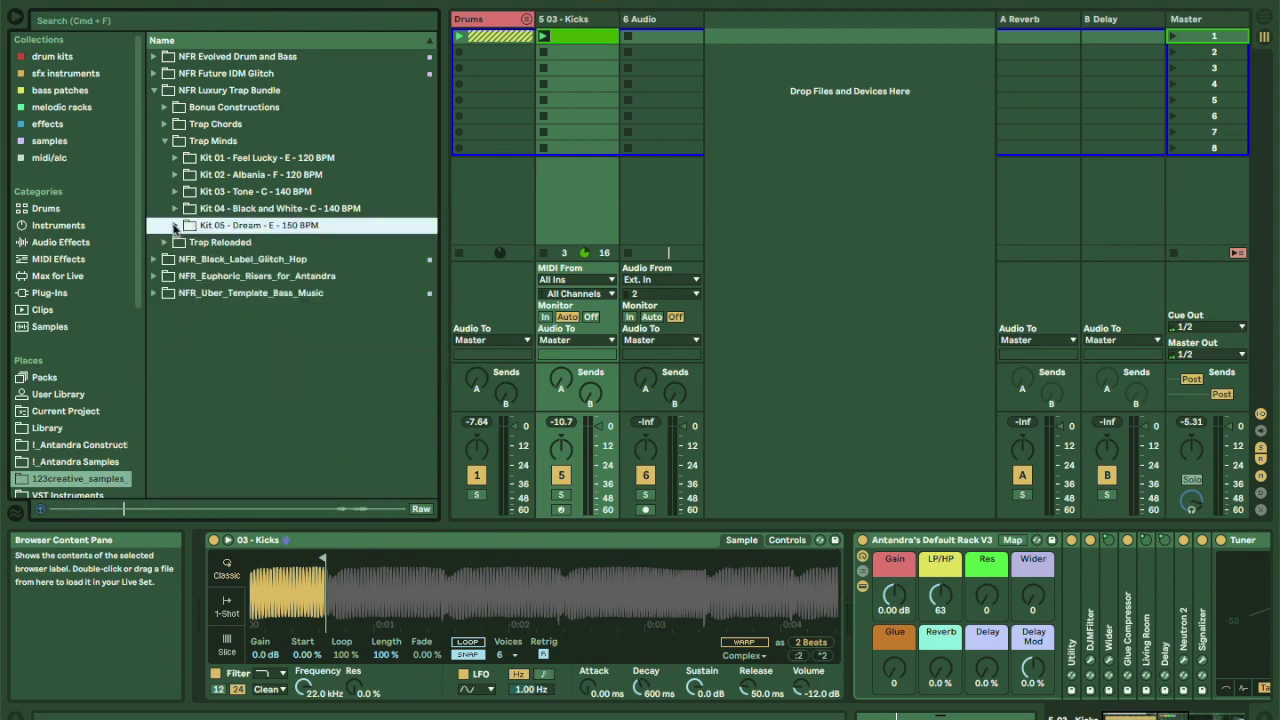
# Audition the SFX and StartPad samples of Kit 01 - Feel Lucky and place 01_MIDI - Pad & Bass.mid on a new MIDI track.
pyautogui.click(175, 158)
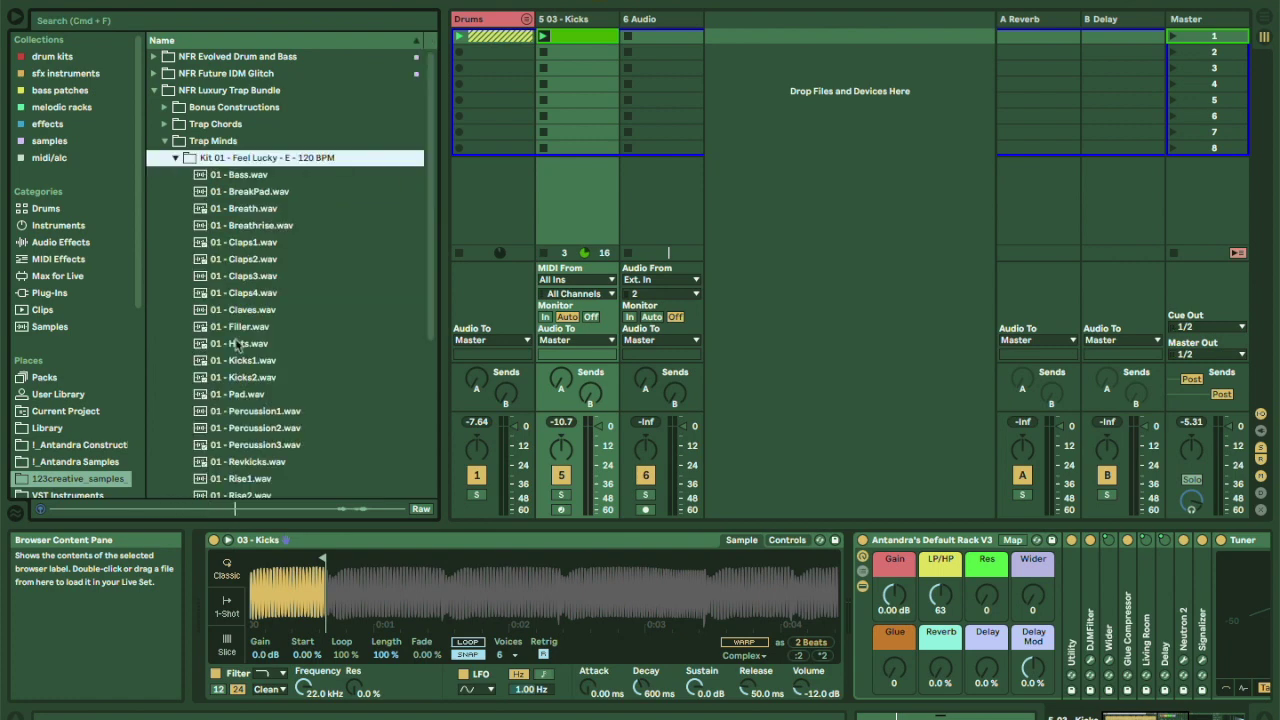
pyautogui.scroll(-5, 240, 397)
pyautogui.click(228, 310)
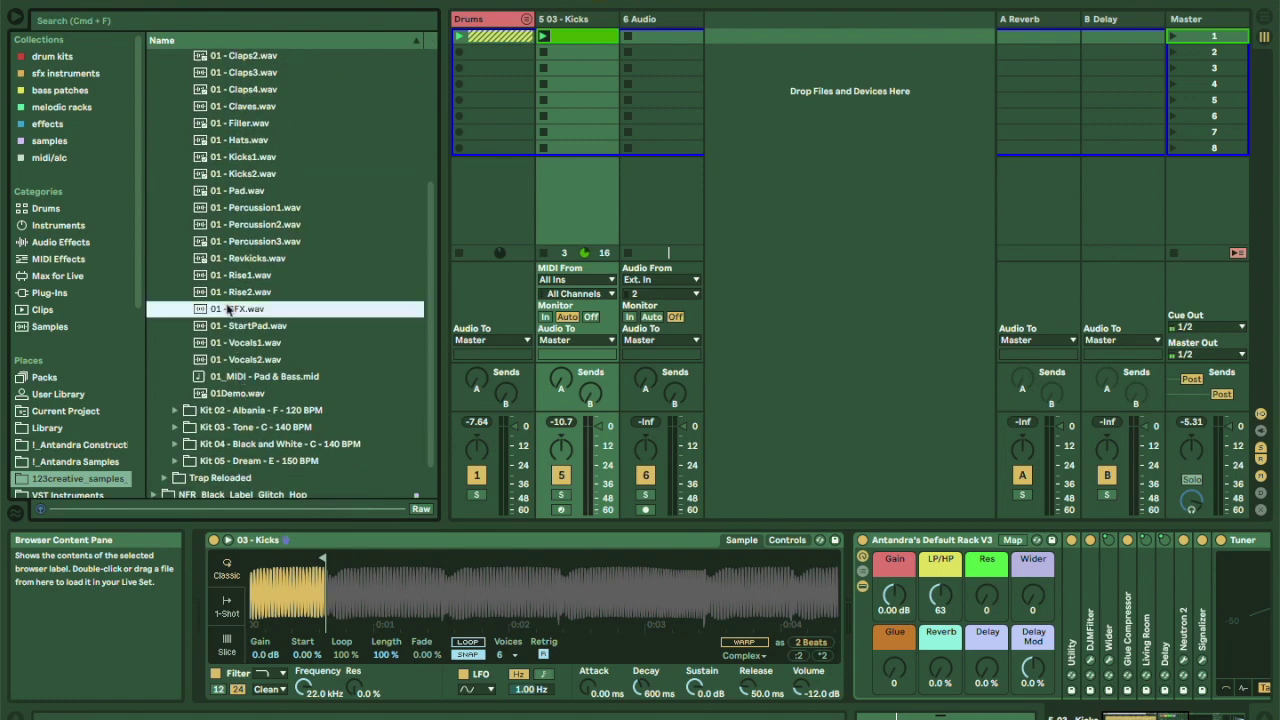
pyautogui.click(230, 330)
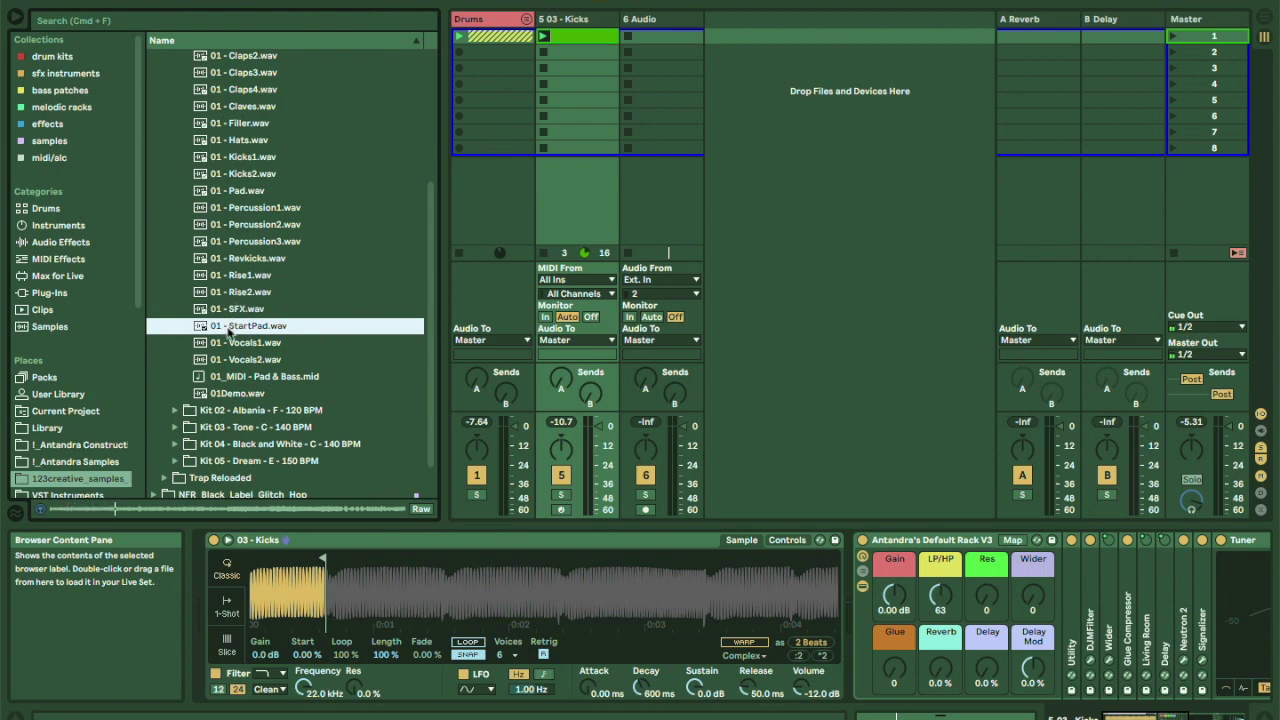
pyautogui.click(238, 378)
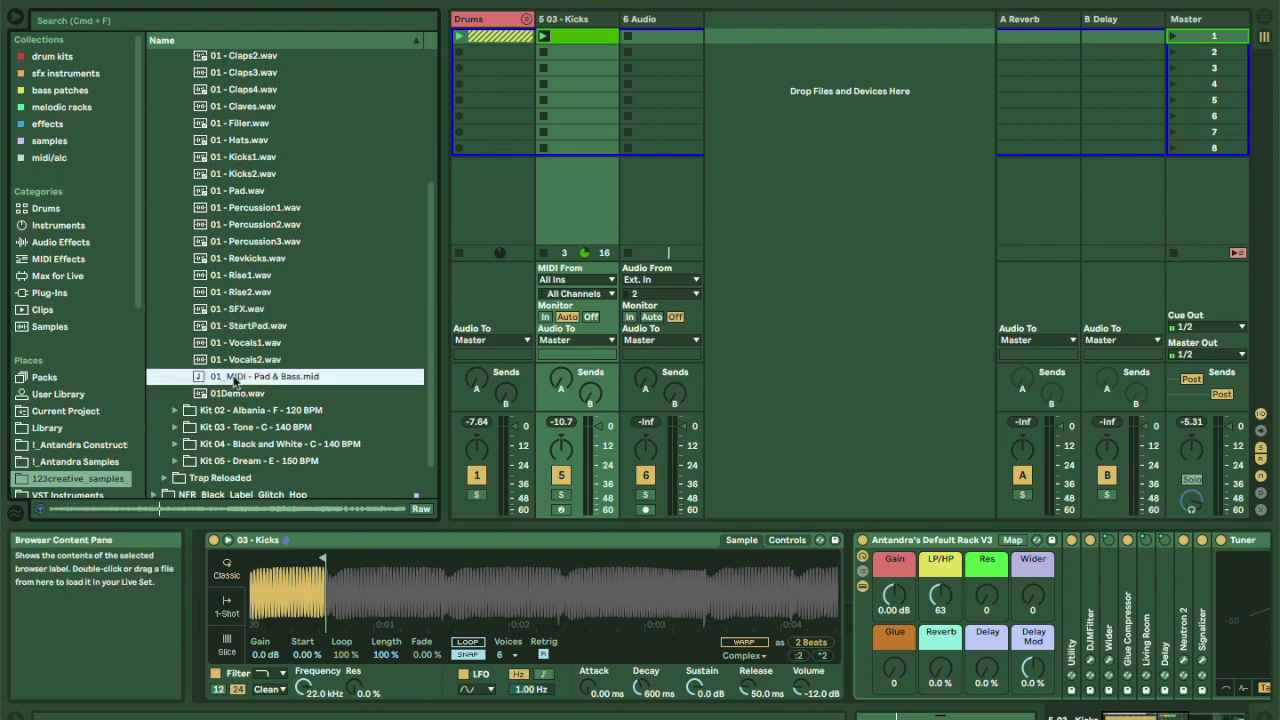
pyautogui.moveTo(230, 378); pyautogui.dragTo(740, 37)
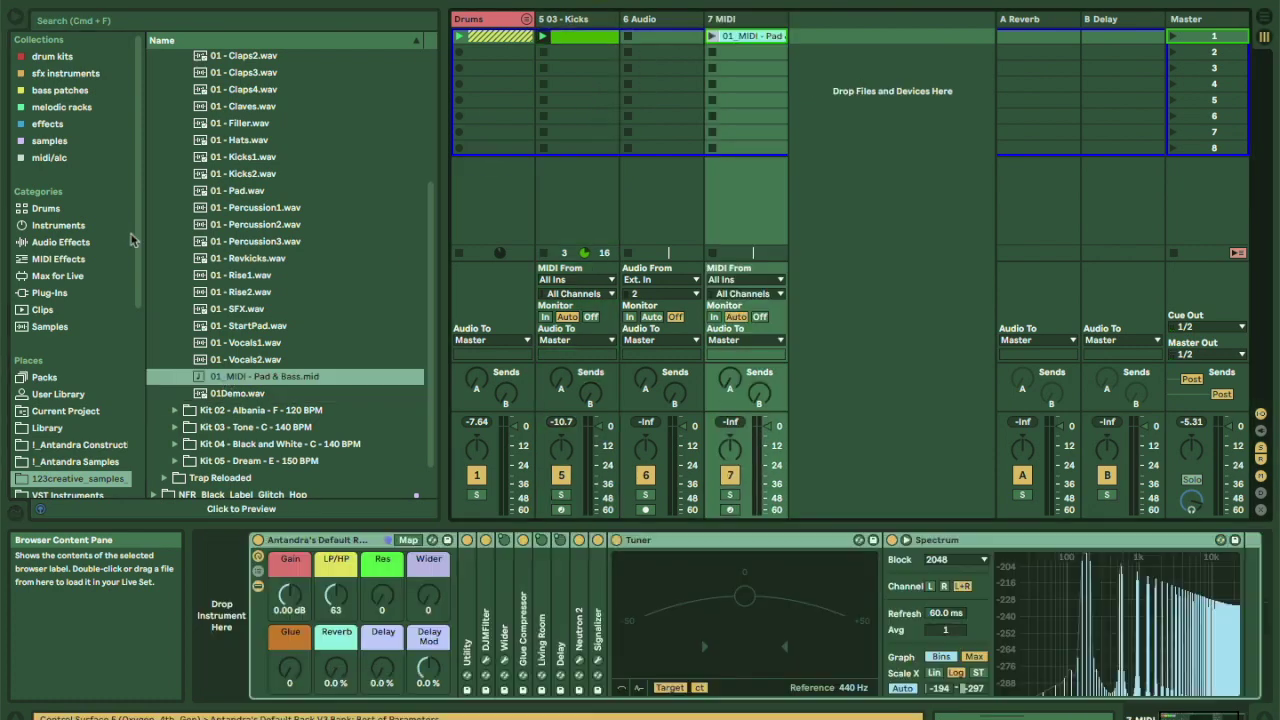
# Load Operator onto the new MIDI track and launch its Pad & Bass clip.
pyautogui.click(55, 295)
pyautogui.click(154, 57)
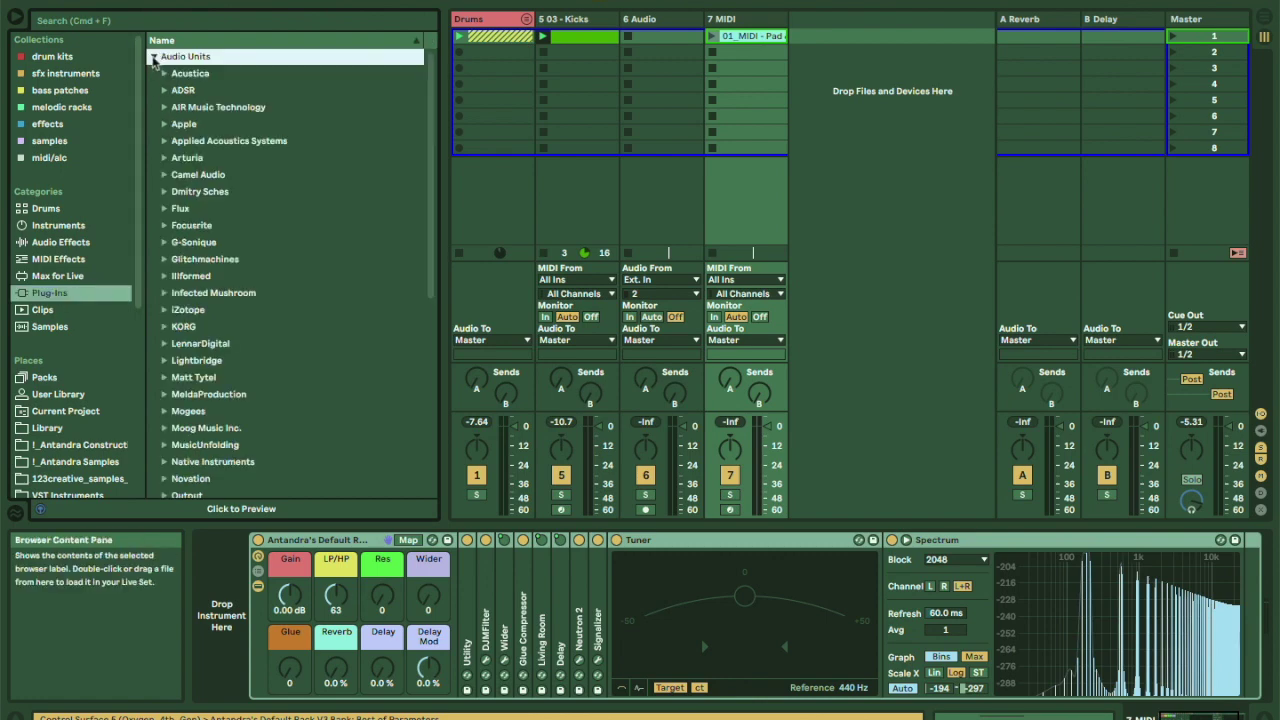
pyautogui.click(74, 229)
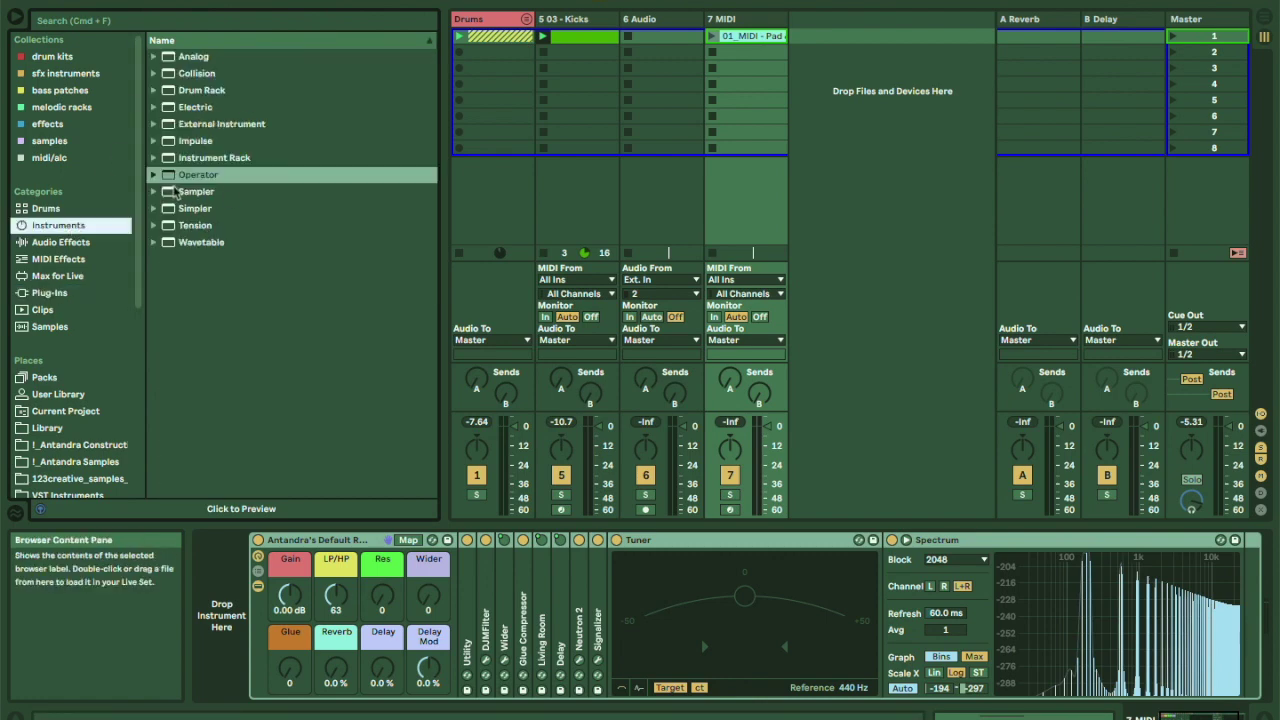
pyautogui.click(155, 176)
pyautogui.click(155, 176)
pyautogui.moveTo(204, 176); pyautogui.dragTo(752, 55)
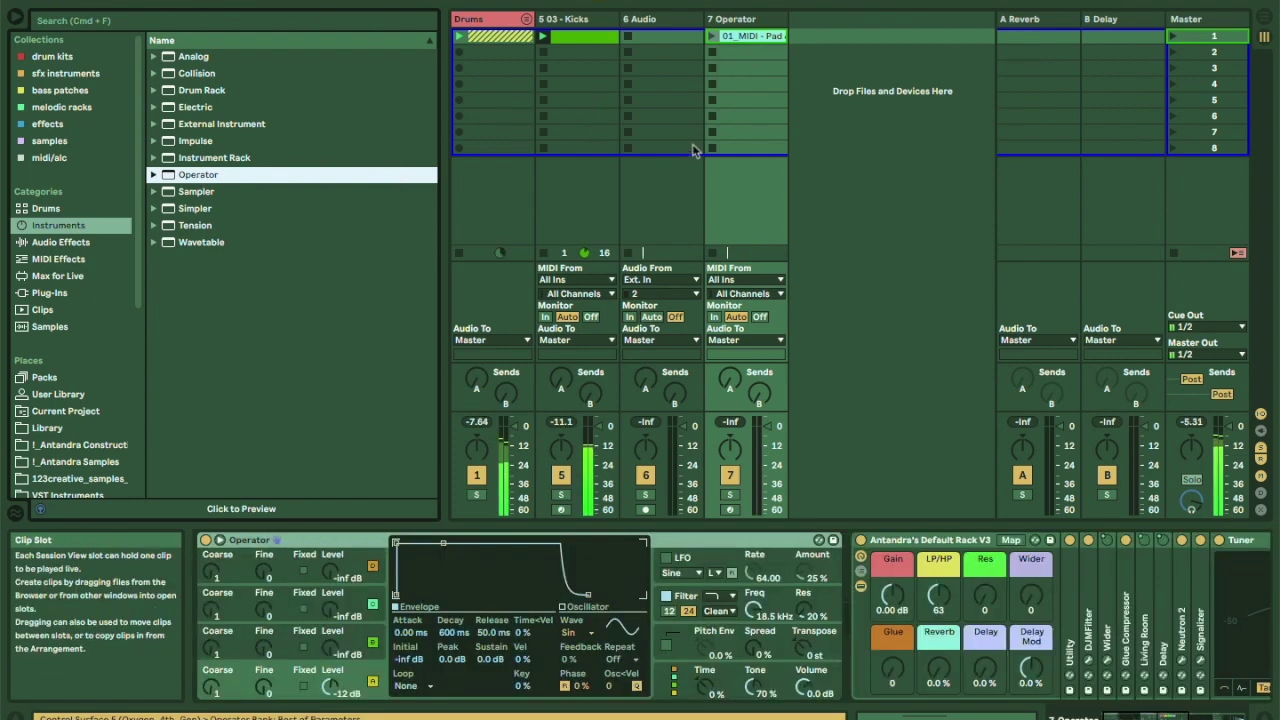
pyautogui.click(715, 37)
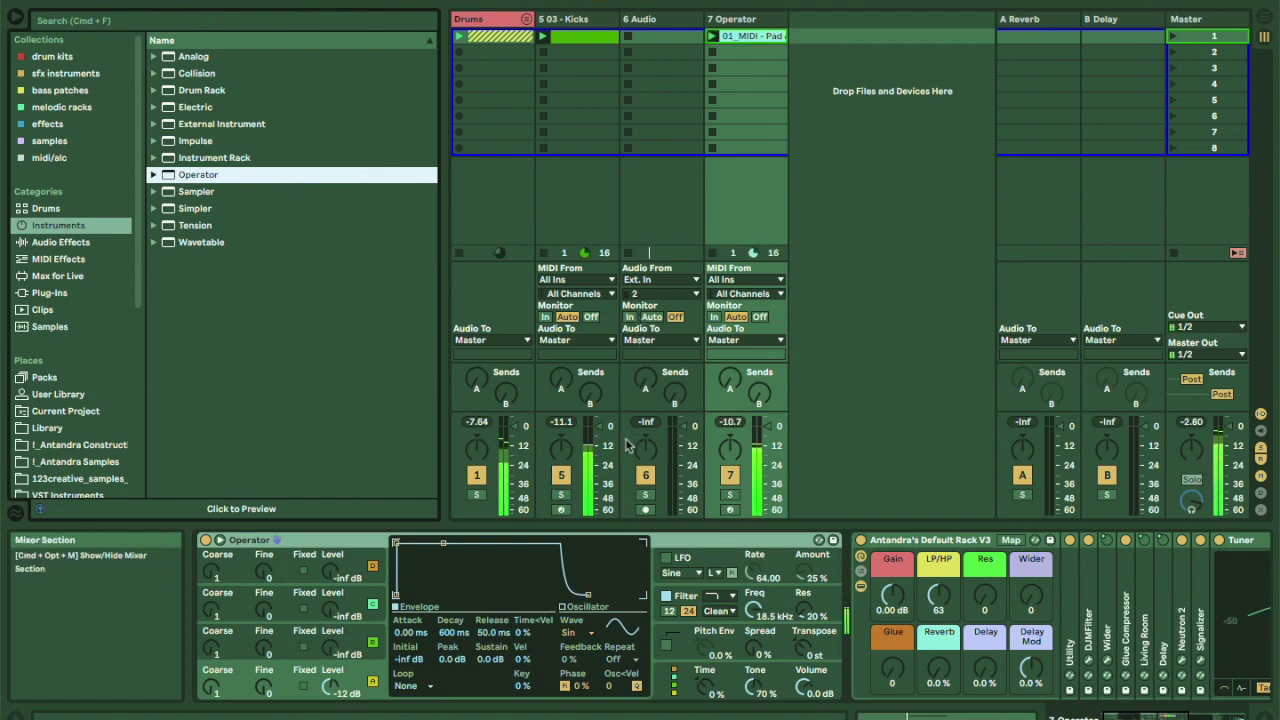
# Move the Operator track directly after the 03 - Kicks track and view the notes of its Pad & Bass clip.
pyautogui.moveTo(740, 20); pyautogui.dragTo(632, 22)
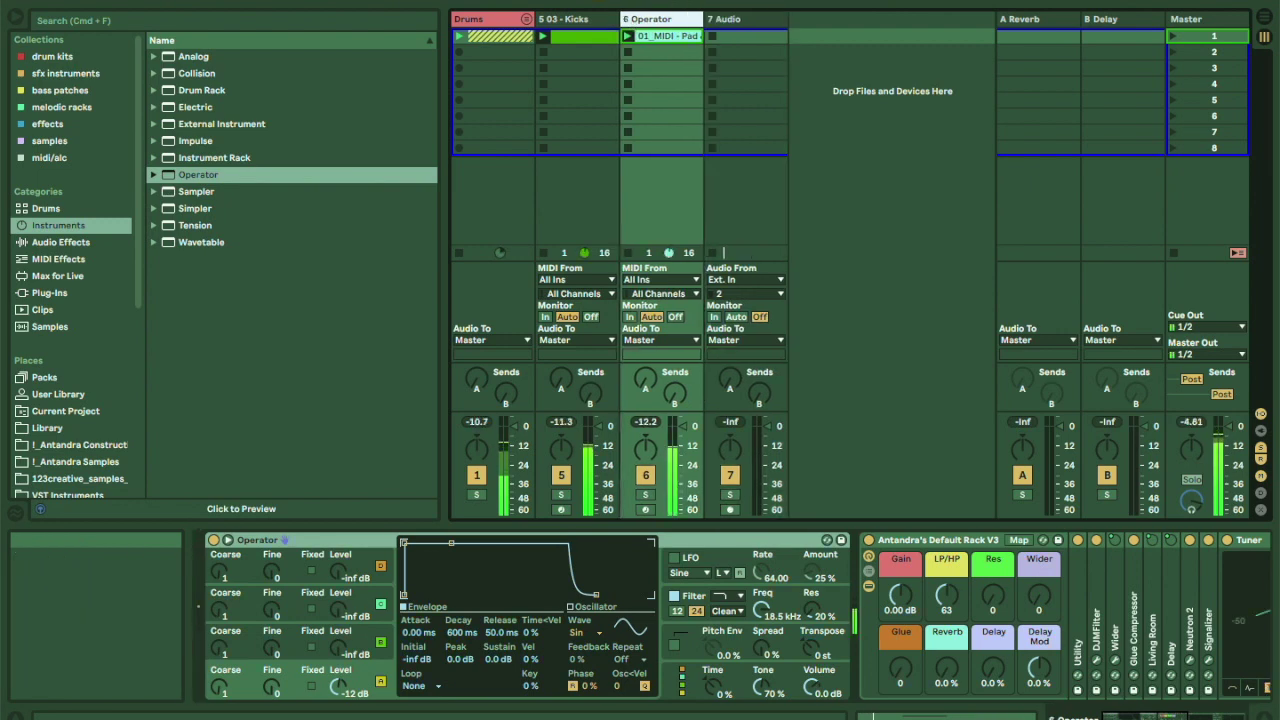
pyautogui.click(646, 40)
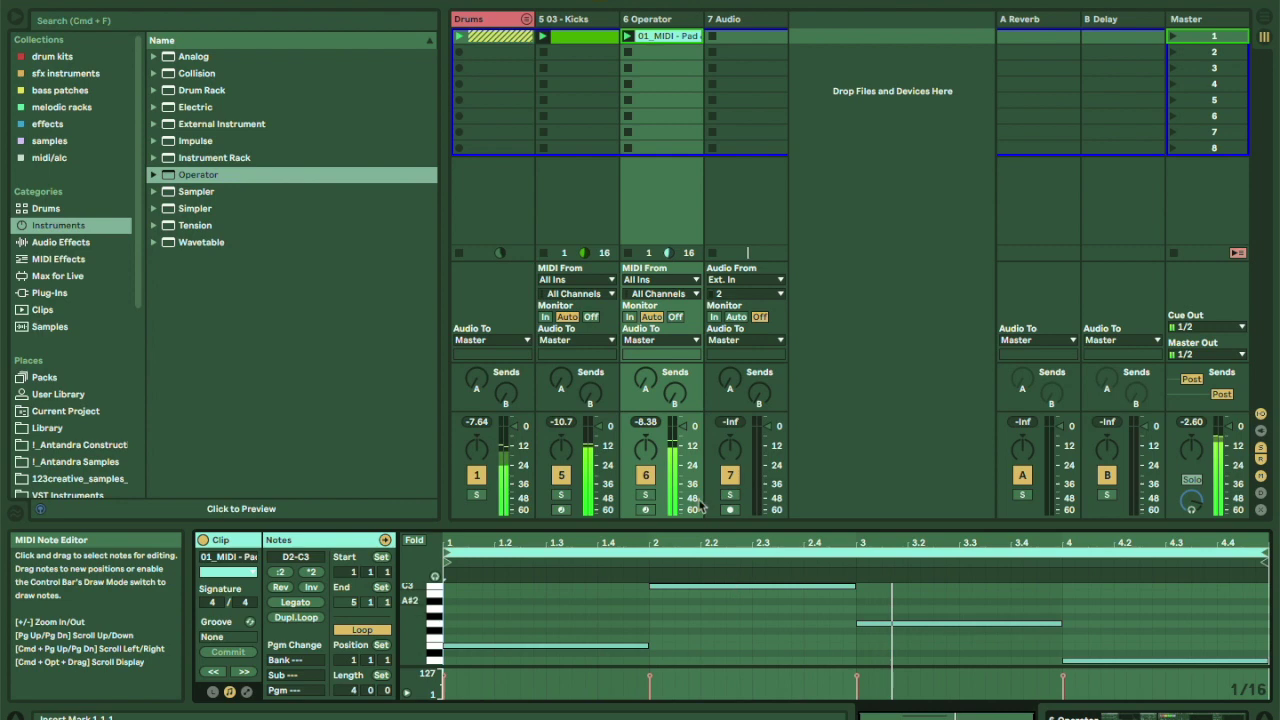
pyautogui.moveTo(675, 523); pyautogui.dragTo(677, 143)
pyautogui.scroll(5, 717, 274)
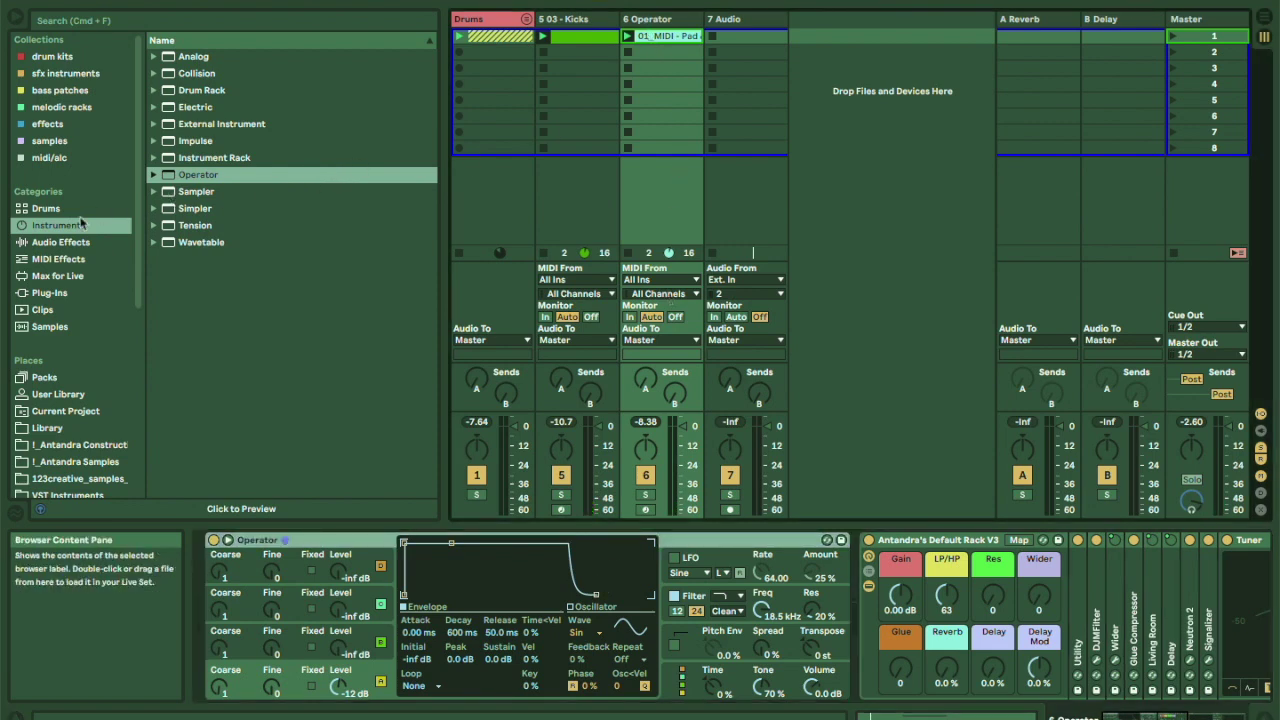
# Add an Arpeggiator and a Scale MIDI effect in front of Operator.
pyautogui.click(68, 262)
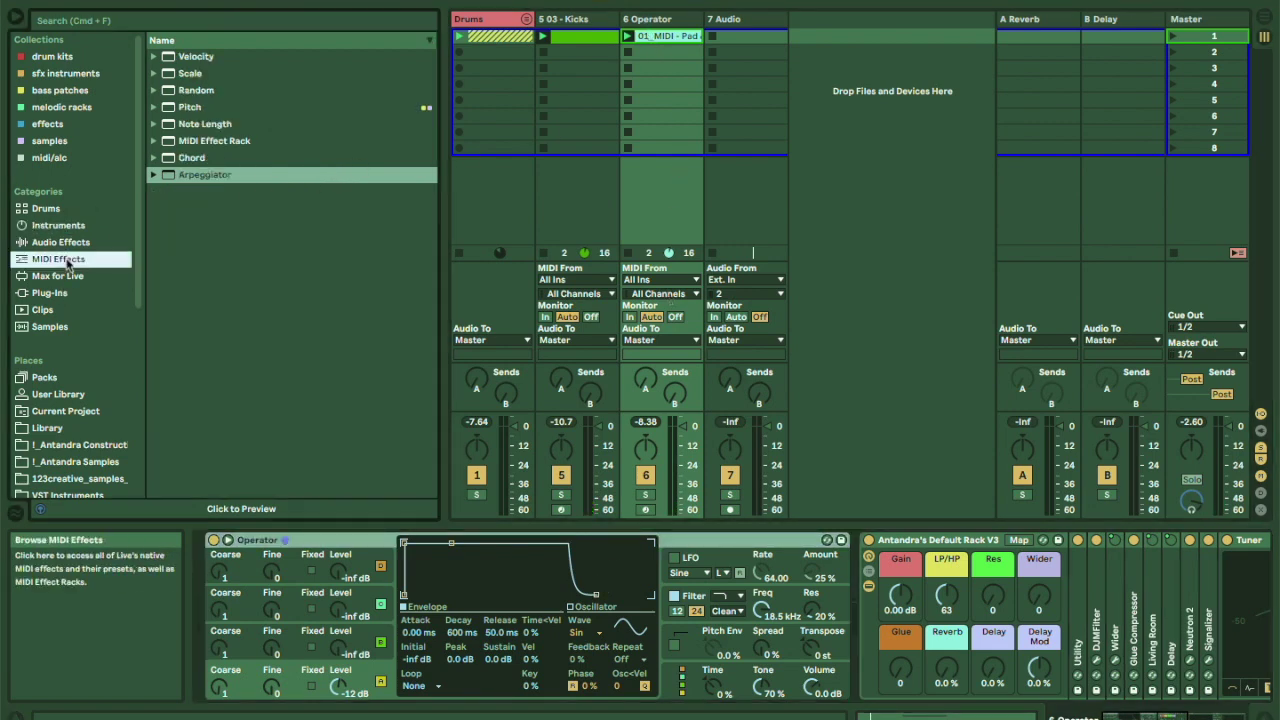
pyautogui.moveTo(185, 176); pyautogui.dragTo(238, 655)
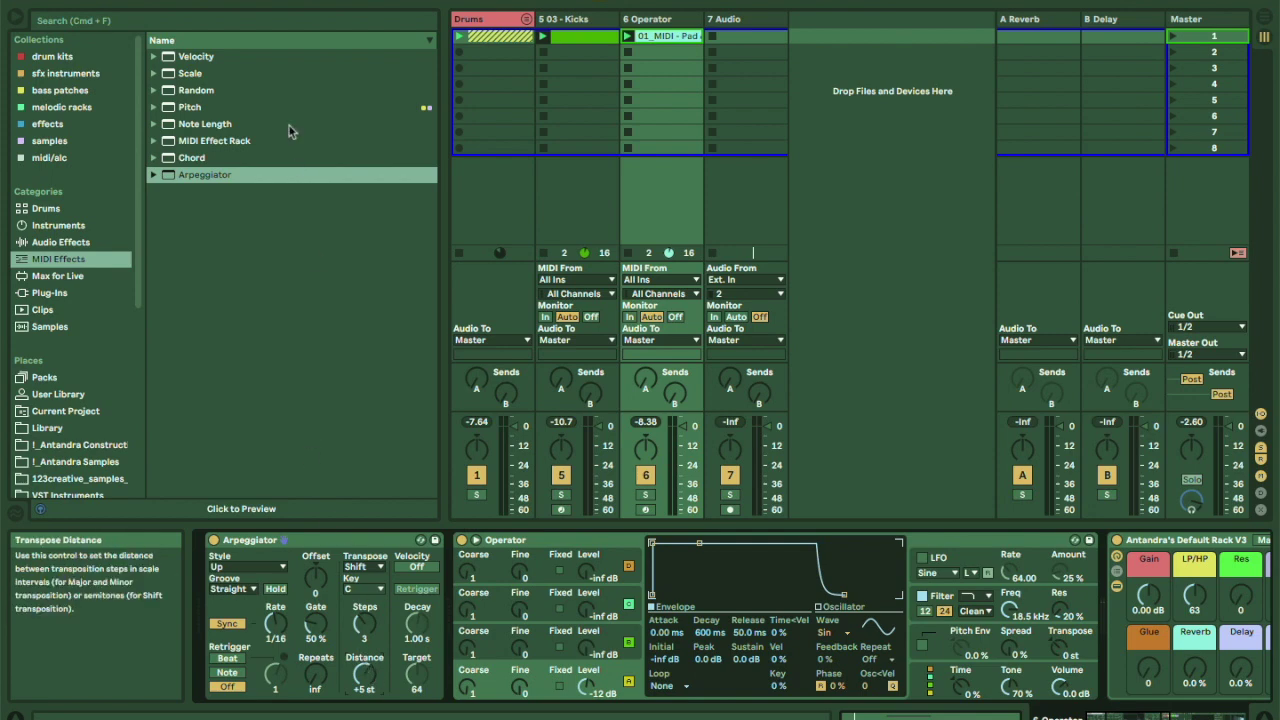
pyautogui.moveTo(192, 77); pyautogui.dragTo(440, 580)
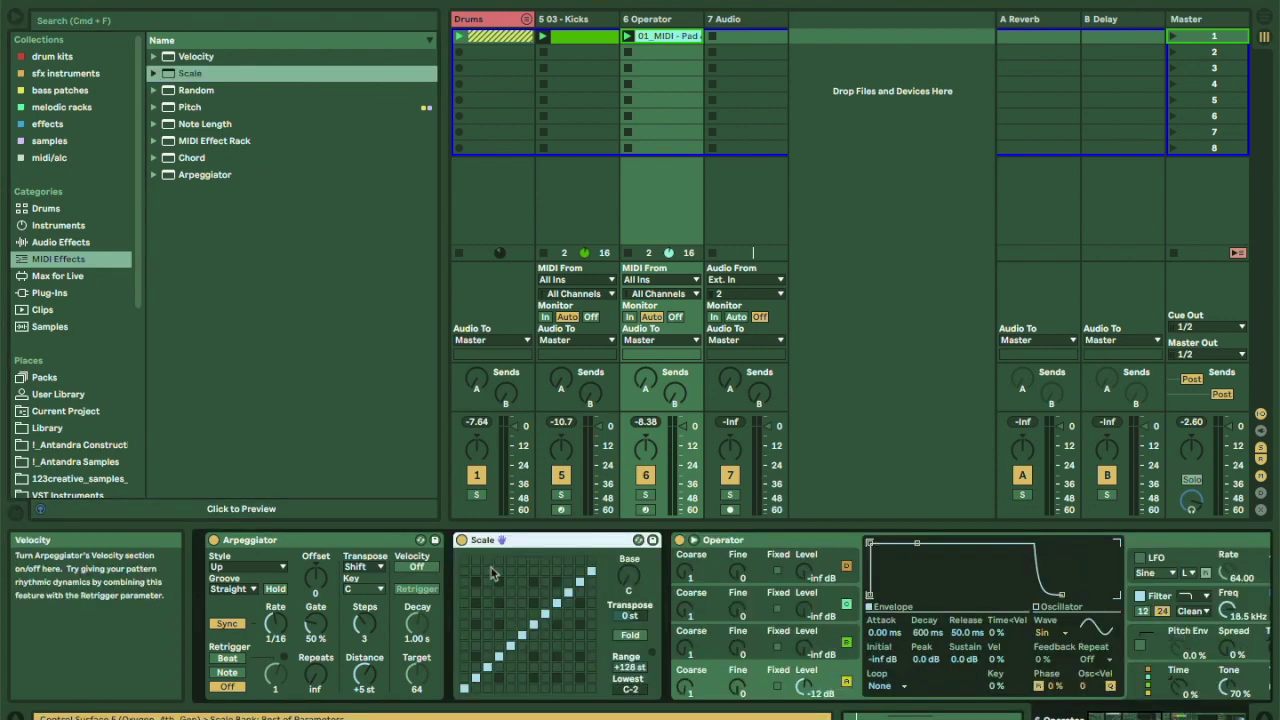
# Swap the Scale device's preset to Enigmatic Scale.adv.
pyautogui.click(638, 541)
pyautogui.scroll(-5, 223, 381)
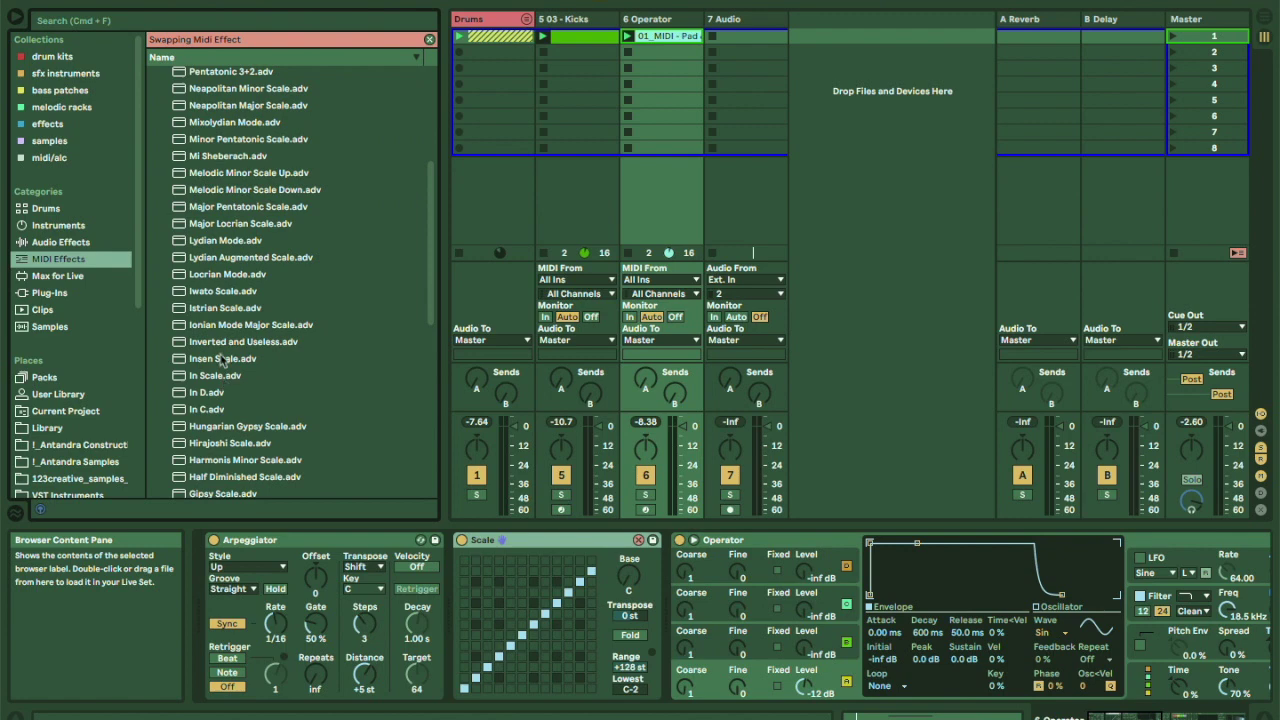
pyautogui.scroll(-3, 223, 427)
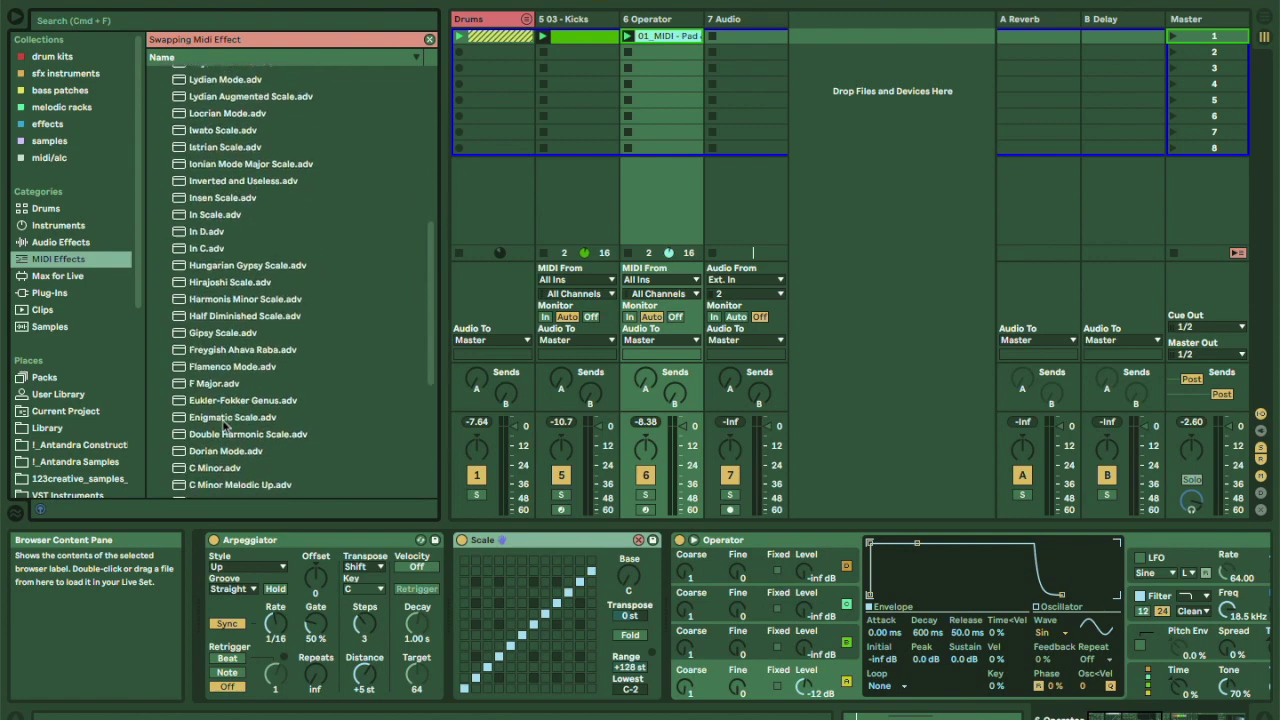
pyautogui.scroll(-1, 216, 355)
pyautogui.scroll(-1, 236, 413)
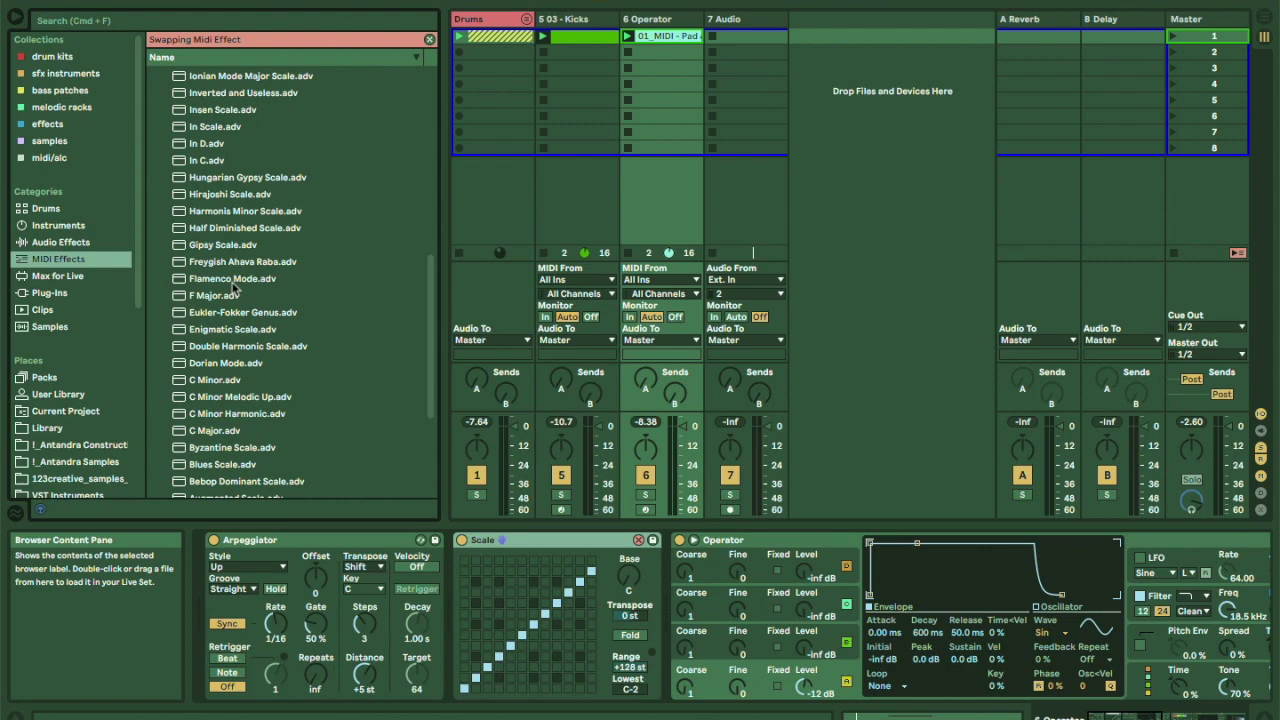
pyautogui.scroll(-1, 233, 288)
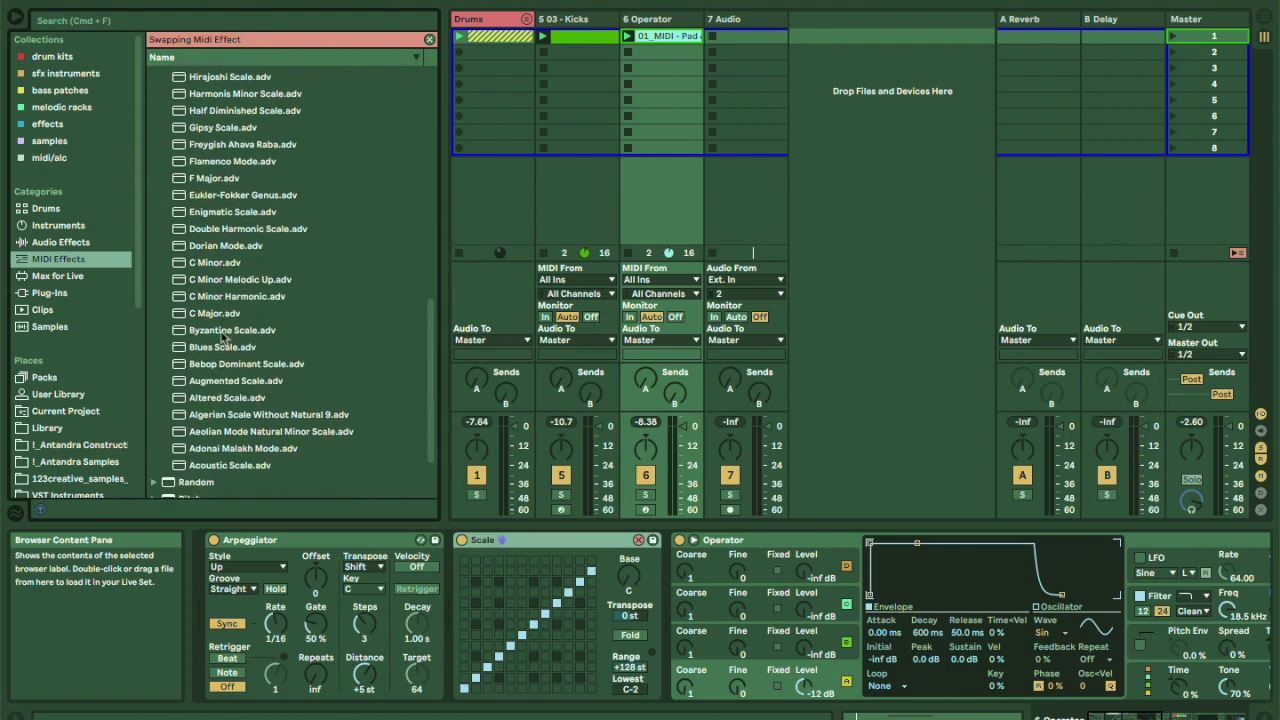
pyautogui.scroll(-3, 222, 340)
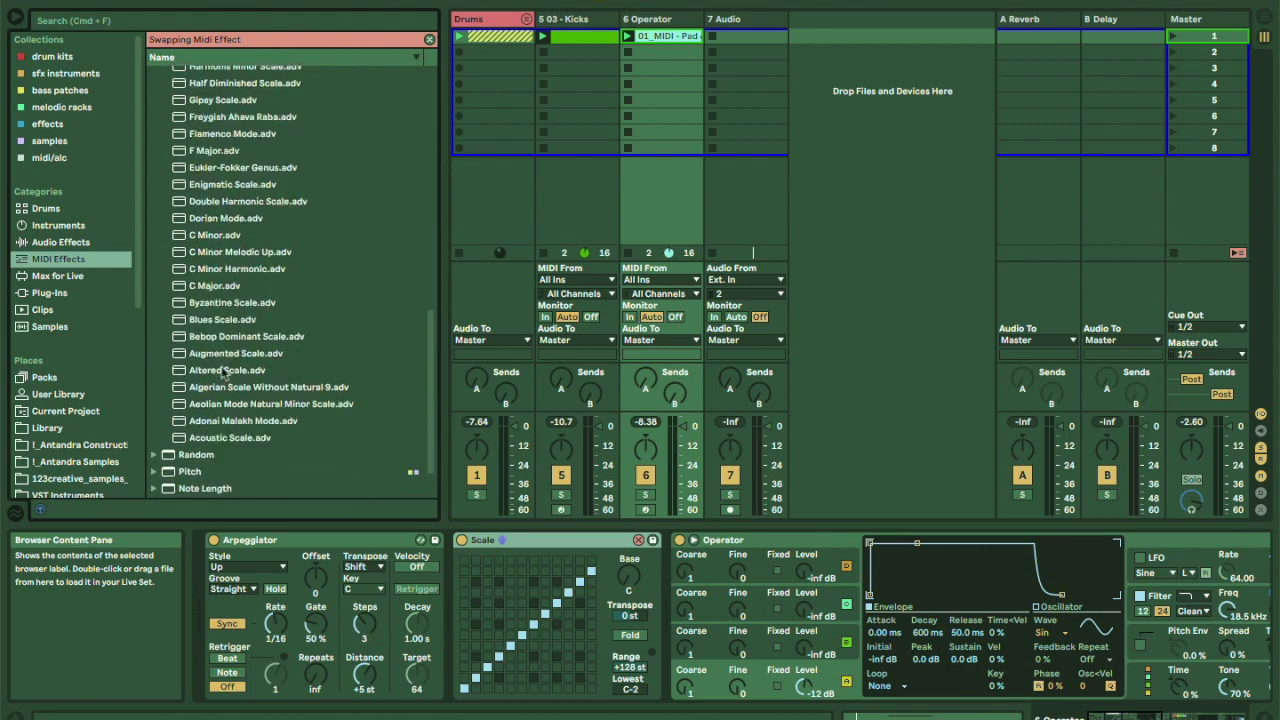
pyautogui.scroll(2, 222, 300)
pyautogui.click(212, 260)
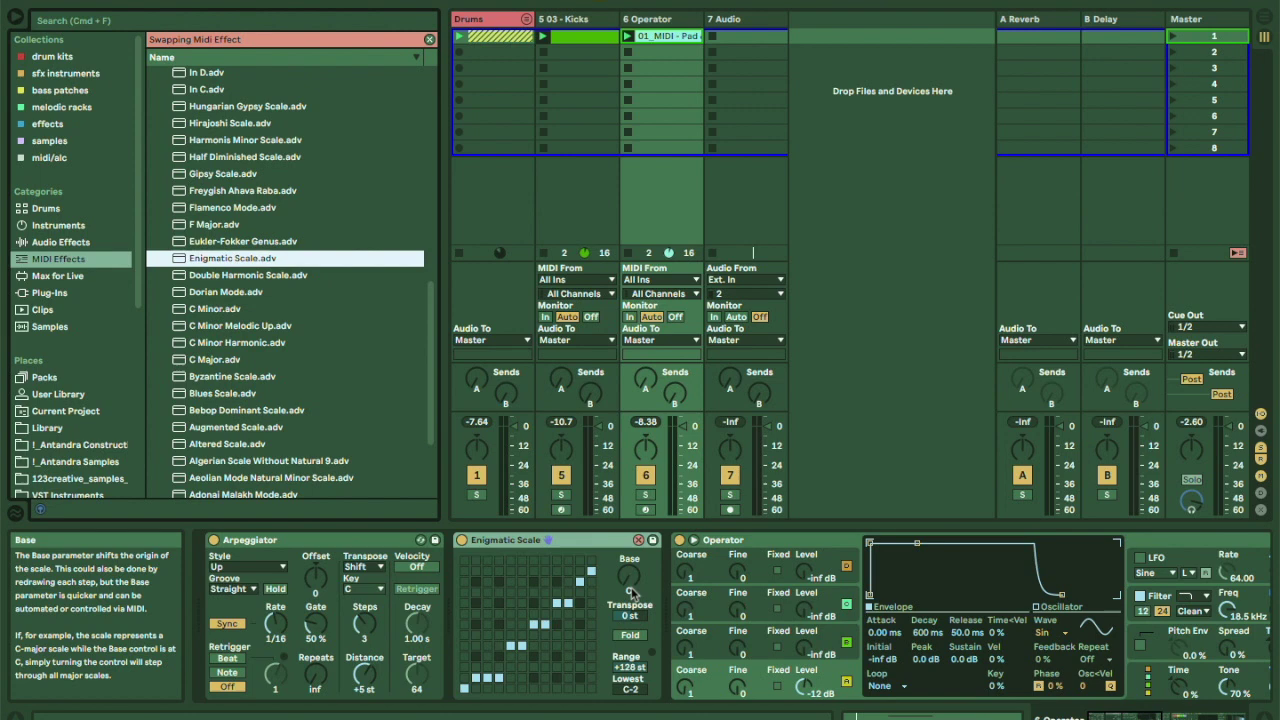
pyautogui.click(631, 580)
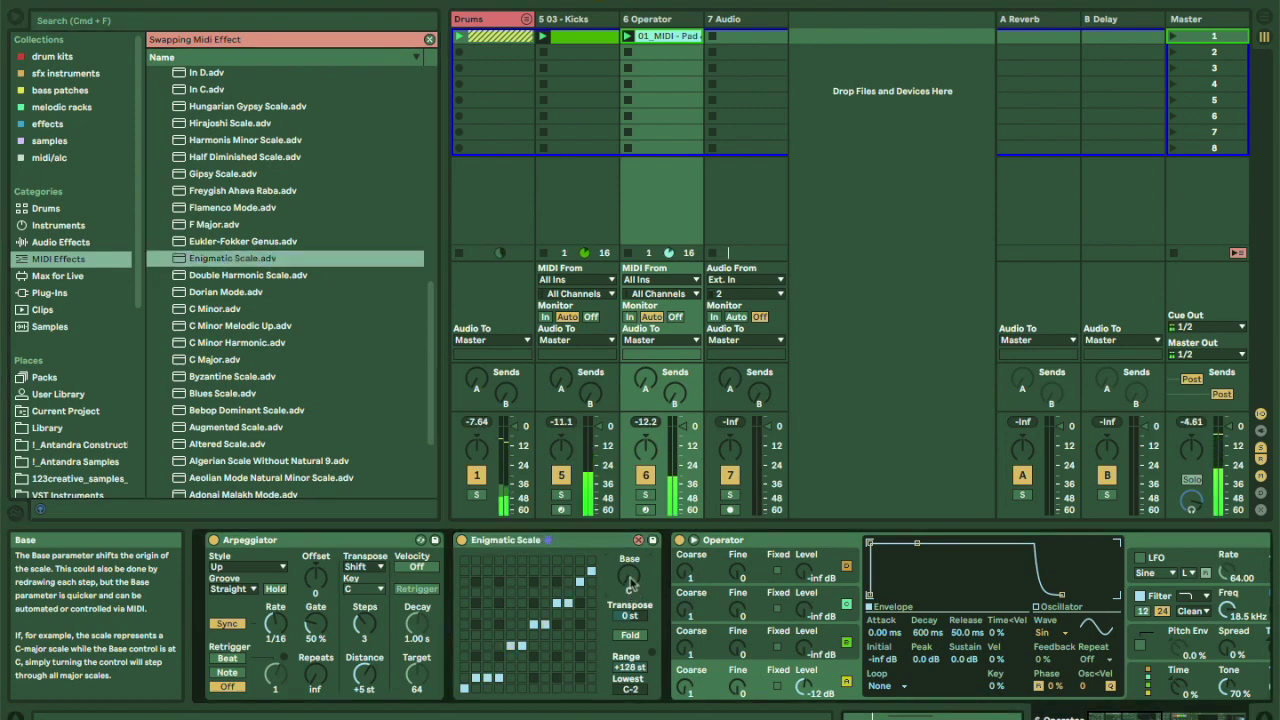
# Try the Enigmatic Scale with its base at E and return the base to C.
pyautogui.moveTo(631, 580); pyautogui.dragTo(631, 566)
pyautogui.press('Up')
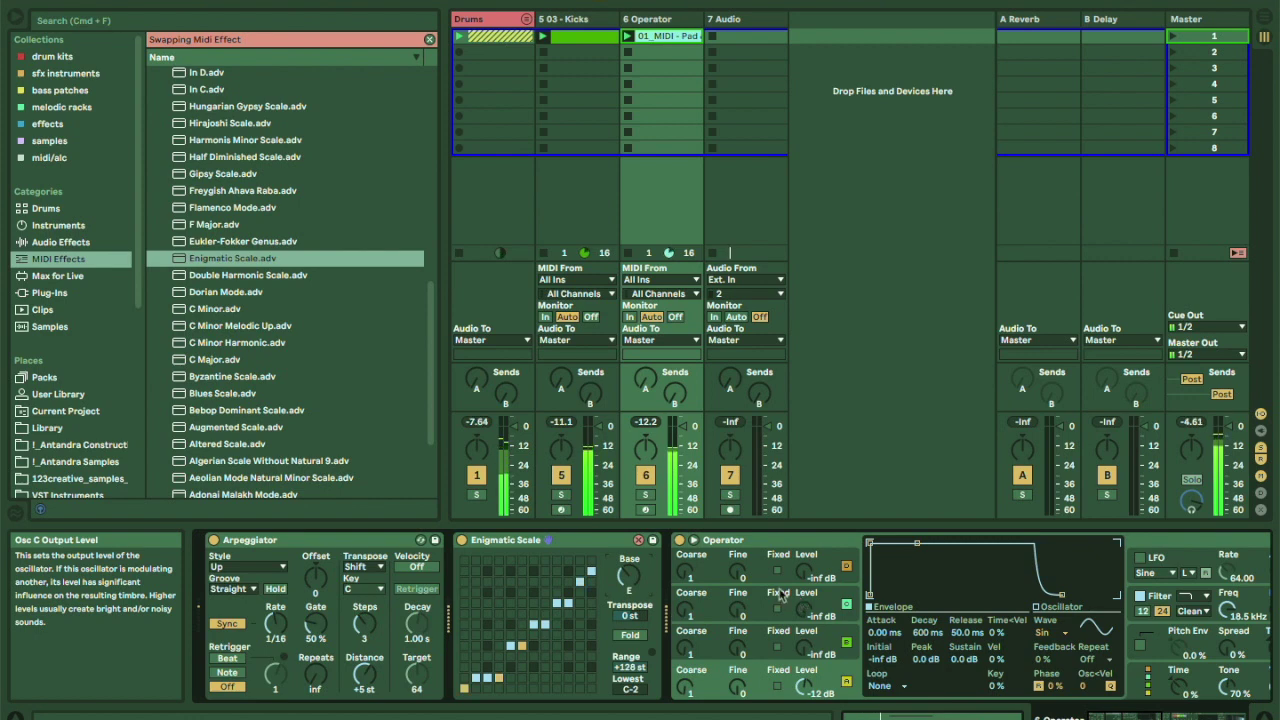
pyautogui.moveTo(630, 577); pyautogui.dragTo(630, 594)
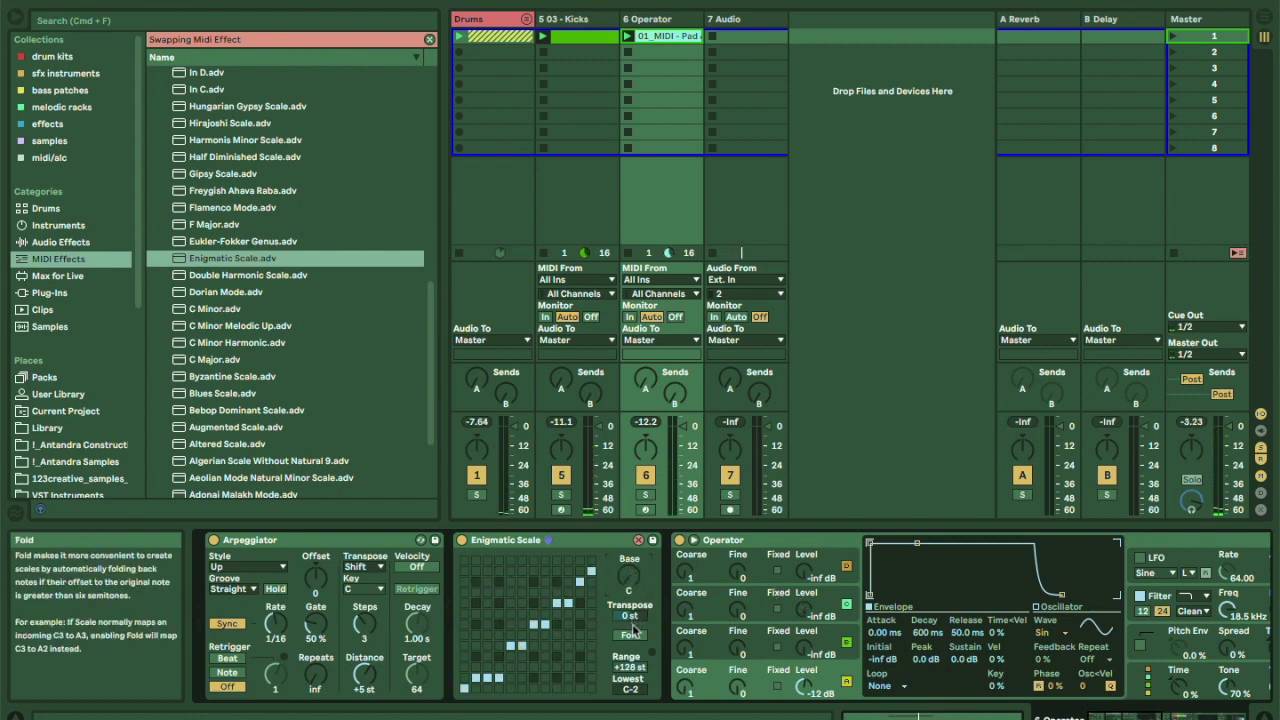
# Try transposing the Enigmatic Scale by +5 st, check the Tuner in the device chain, and reset the transposition to 0 st.
pyautogui.moveTo(632, 628); pyautogui.dragTo(632, 618)
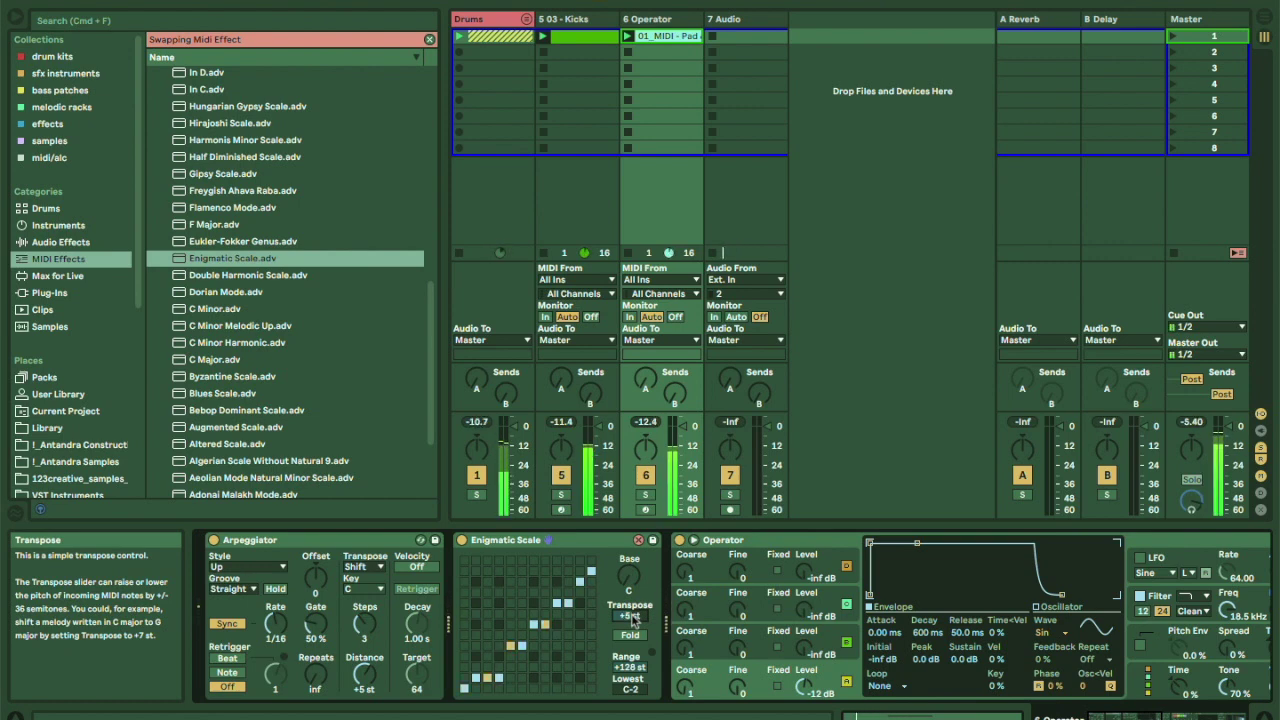
pyautogui.hscroll(5, 568, 620)
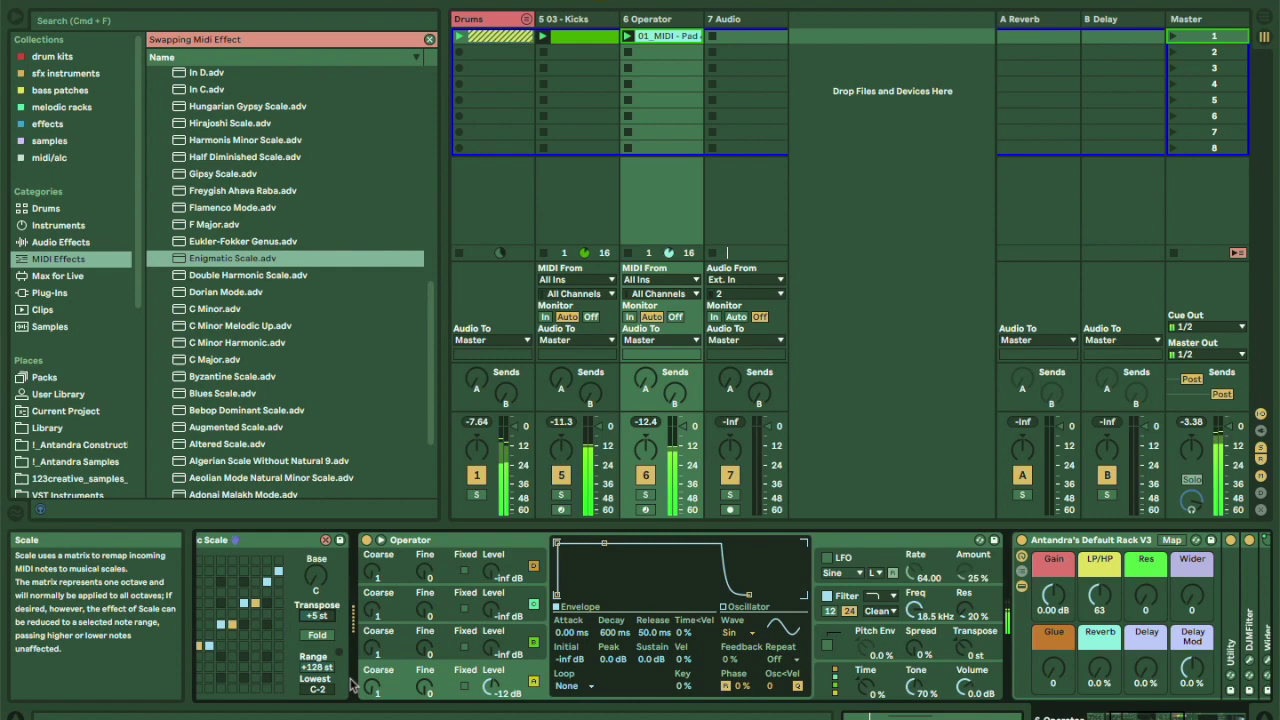
pyautogui.hscroll(8, 780, 683)
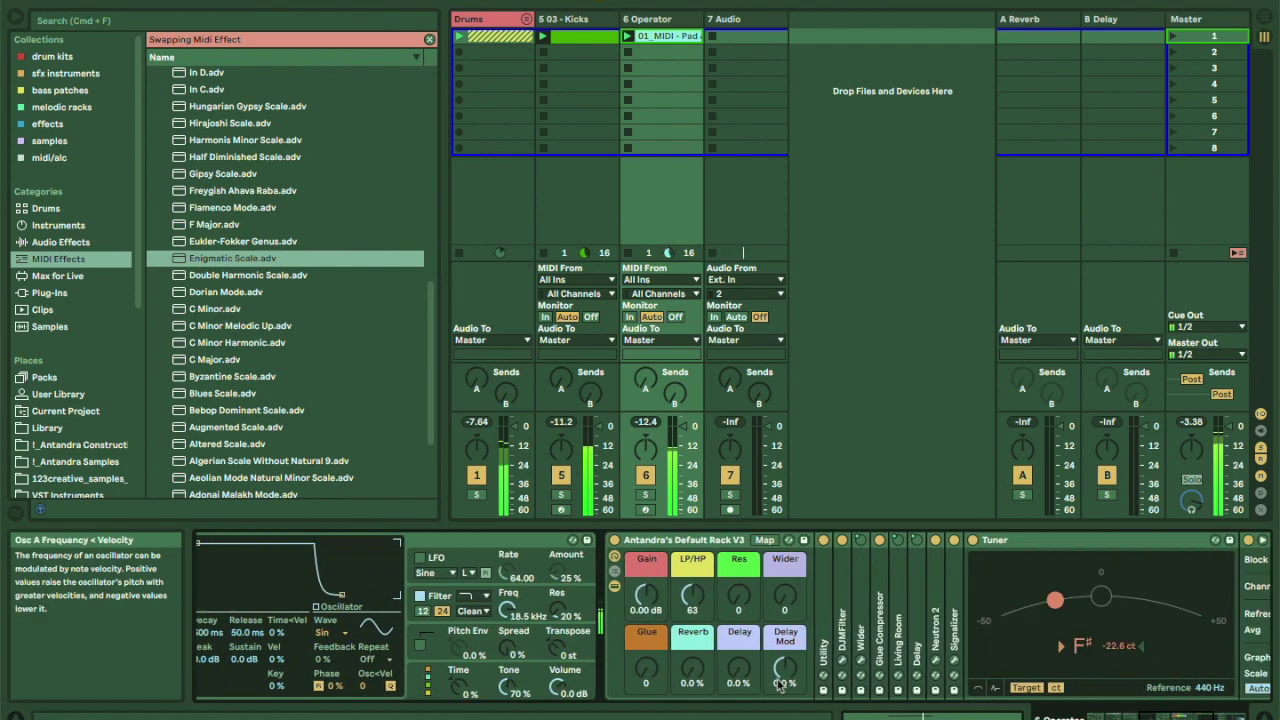
pyautogui.hscroll(-2, 780, 683)
pyautogui.hscroll(-2, 780, 683)
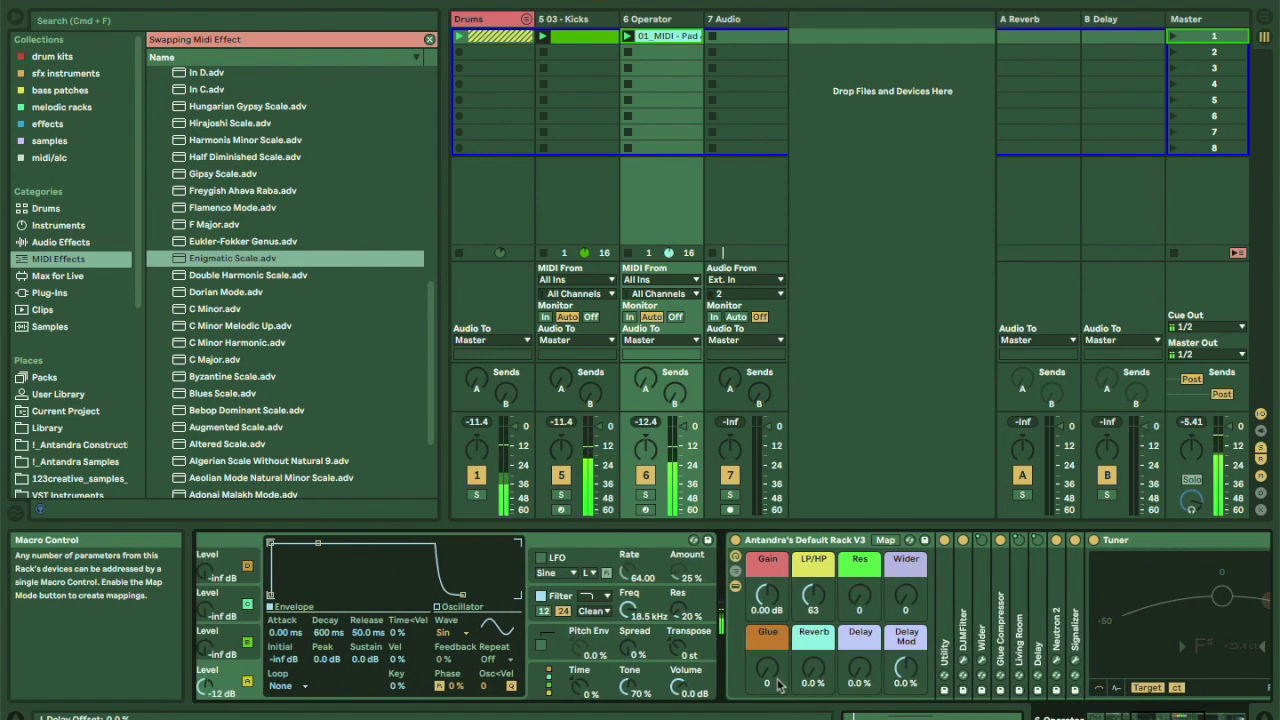
pyautogui.hscroll(-10, 780, 683)
pyautogui.doubleClick(630, 616)
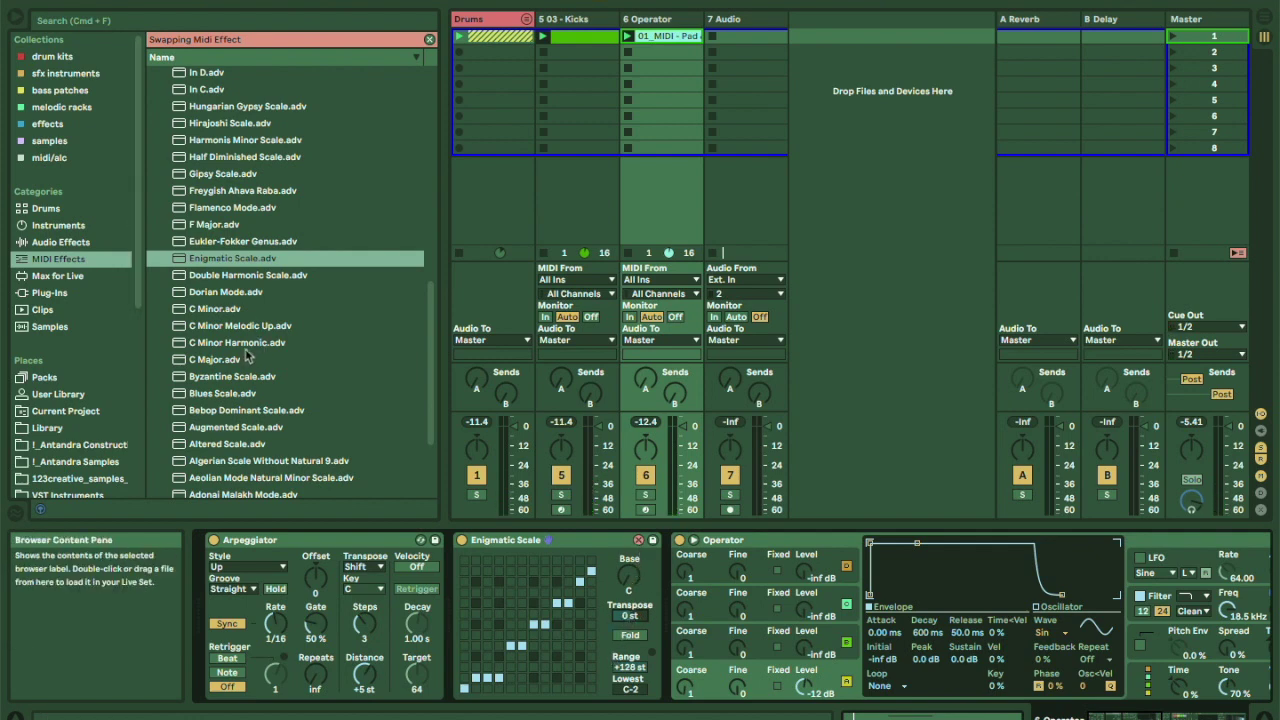
# Swap the Scale device's preset to C Minor.adv and transpose it by +5 st.
pyautogui.doubleClick(220, 311)
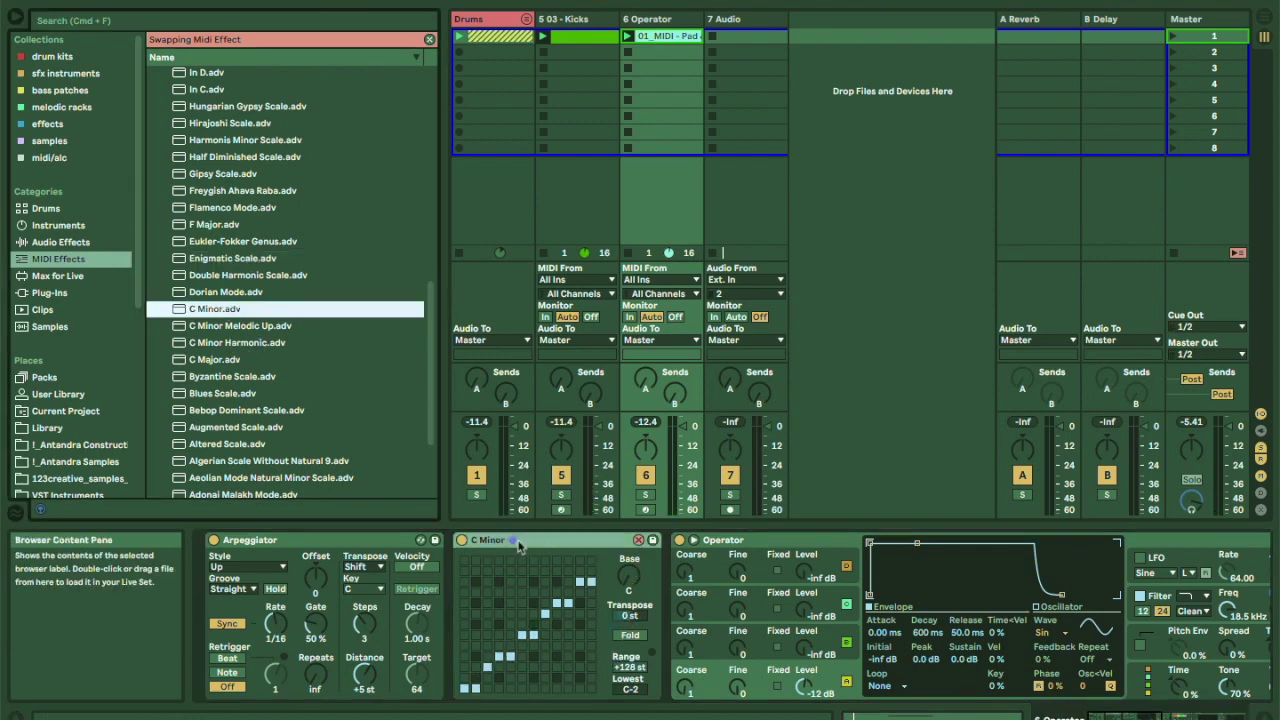
pyautogui.click(629, 617)
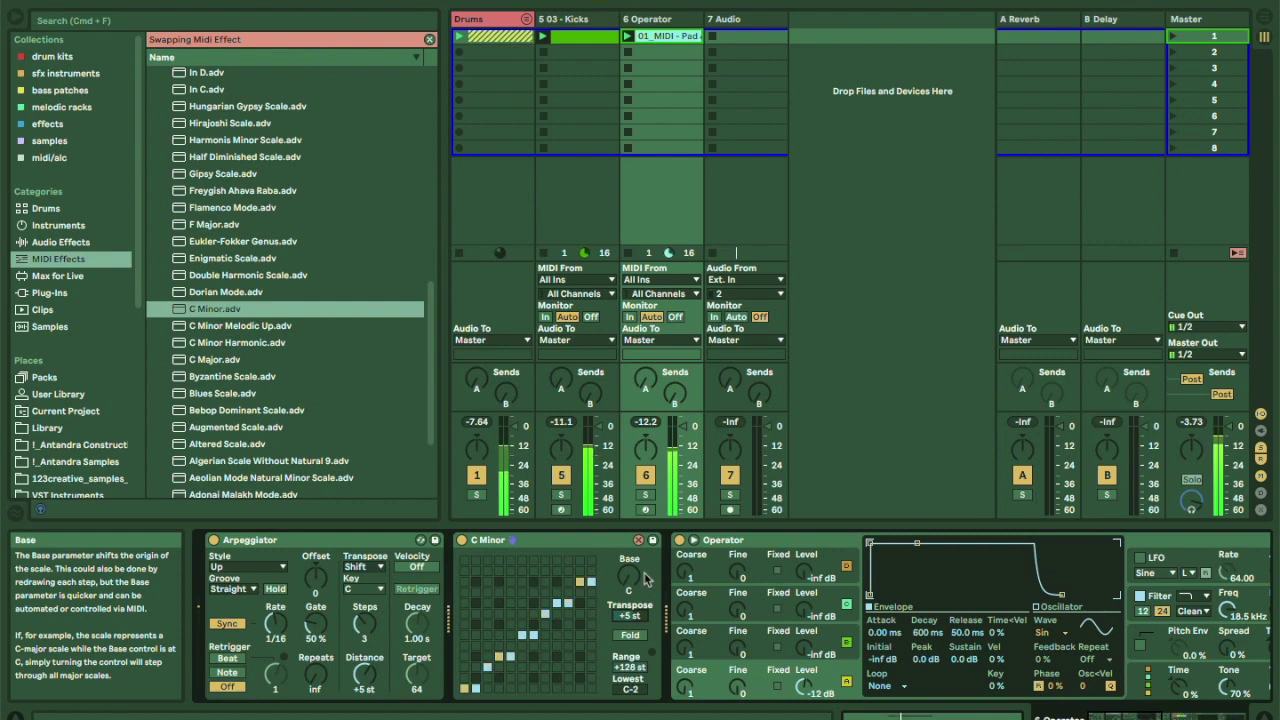
# Set the Arpeggiator's transpose mode to Minor and its transpose key to E.
pyautogui.click(378, 567)
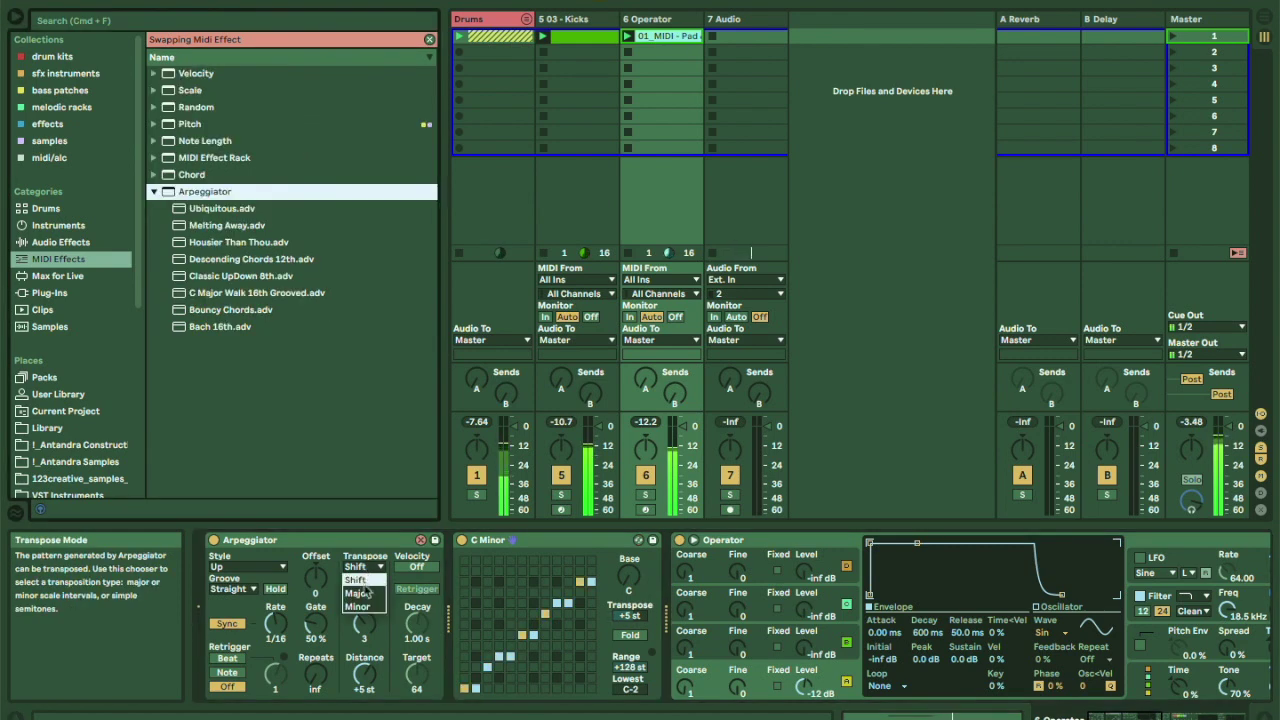
pyautogui.click(358, 606)
pyautogui.click(363, 588)
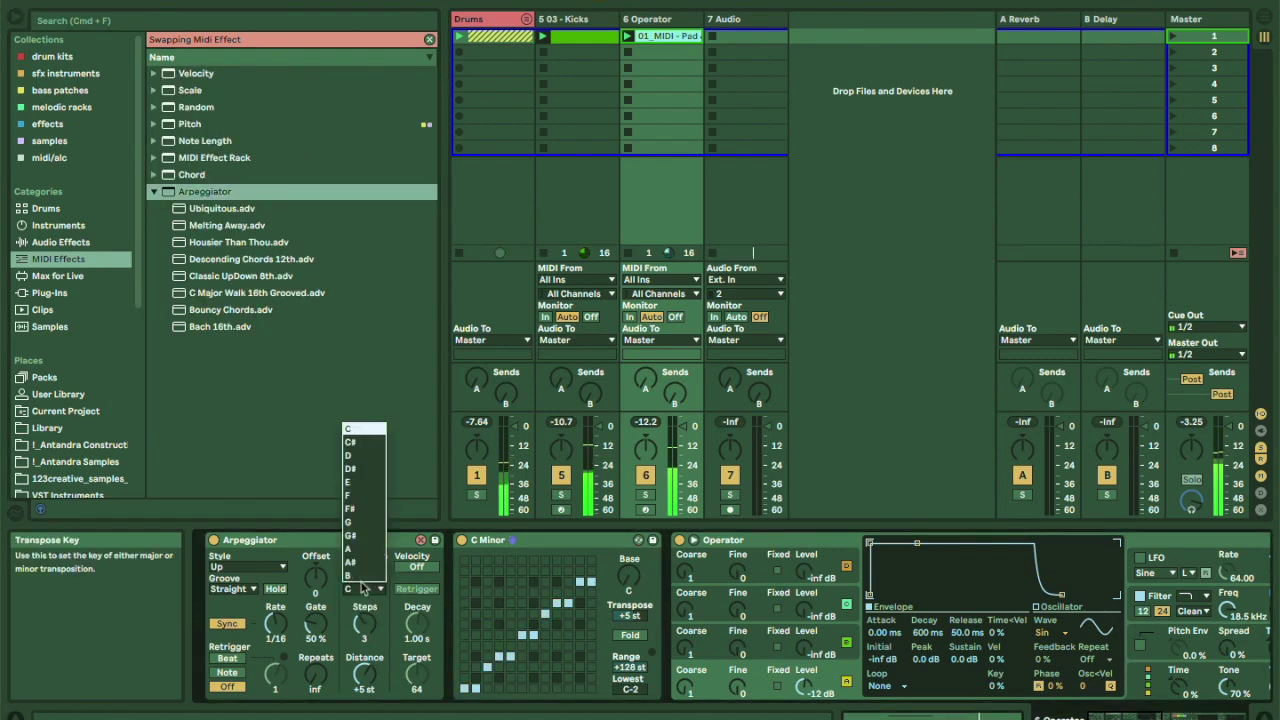
pyautogui.click(355, 481)
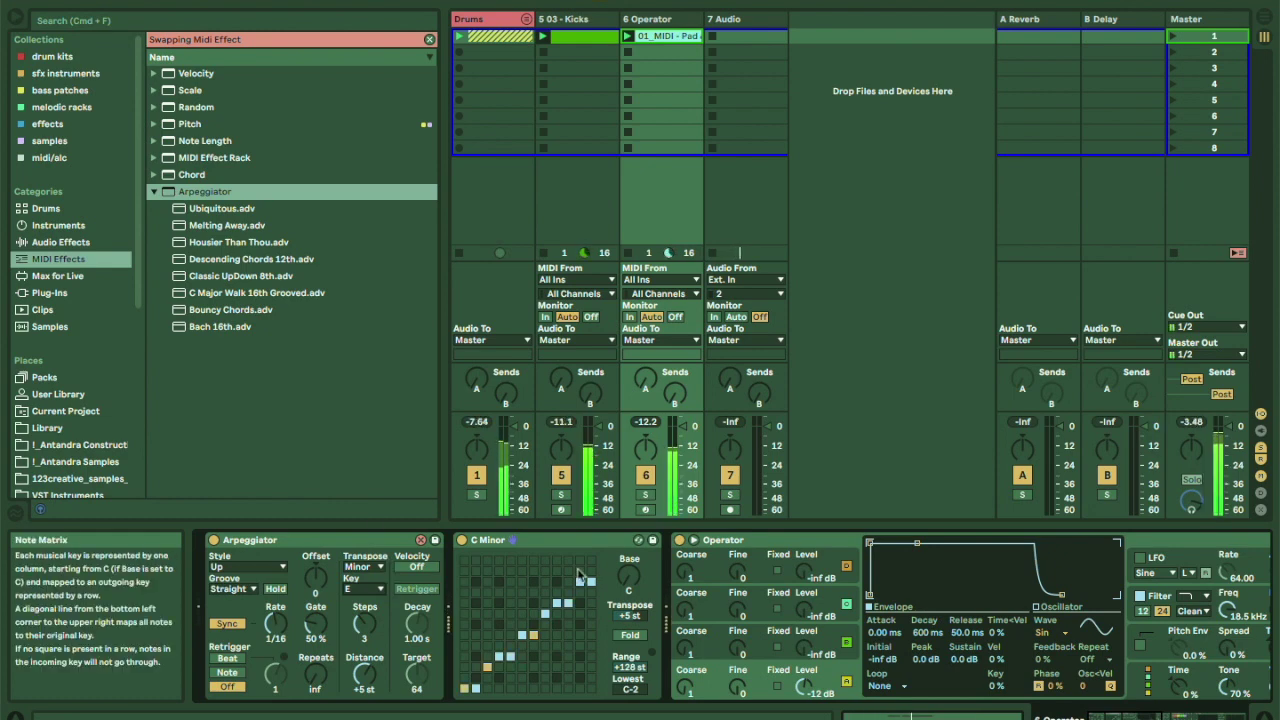
# Set the C Minor scale's base to E and reset its transposition to 0 st.
pyautogui.click(632, 586)
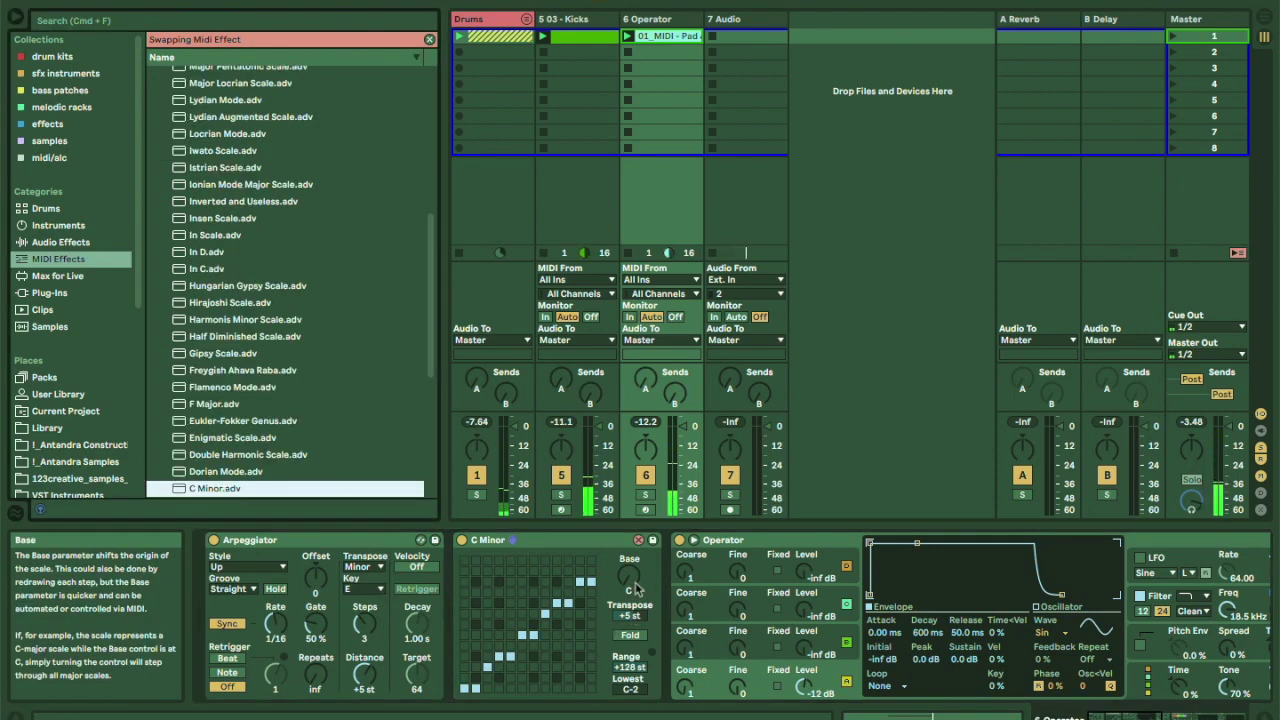
pyautogui.press('Up')
pyautogui.press('Up')
pyautogui.click(637, 588)
pyautogui.press('Up')
pyautogui.press('Up')
pyautogui.press('Up')
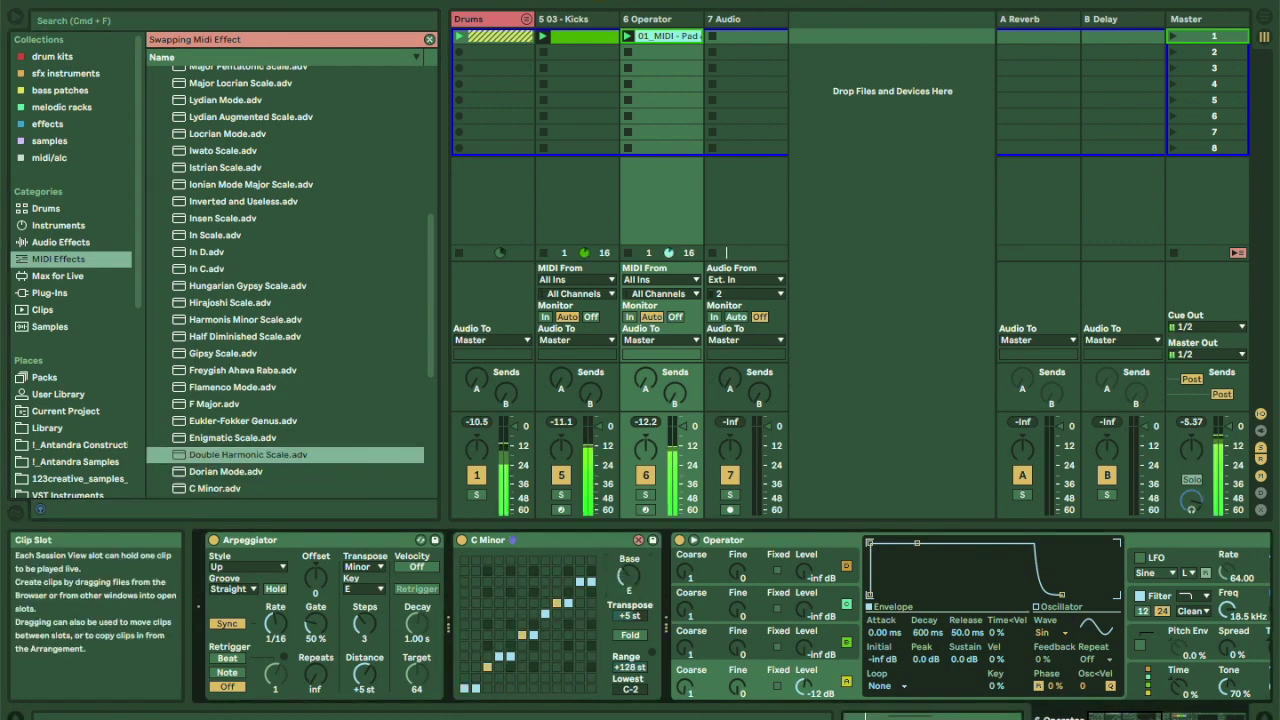
pyautogui.doubleClick(629, 618)
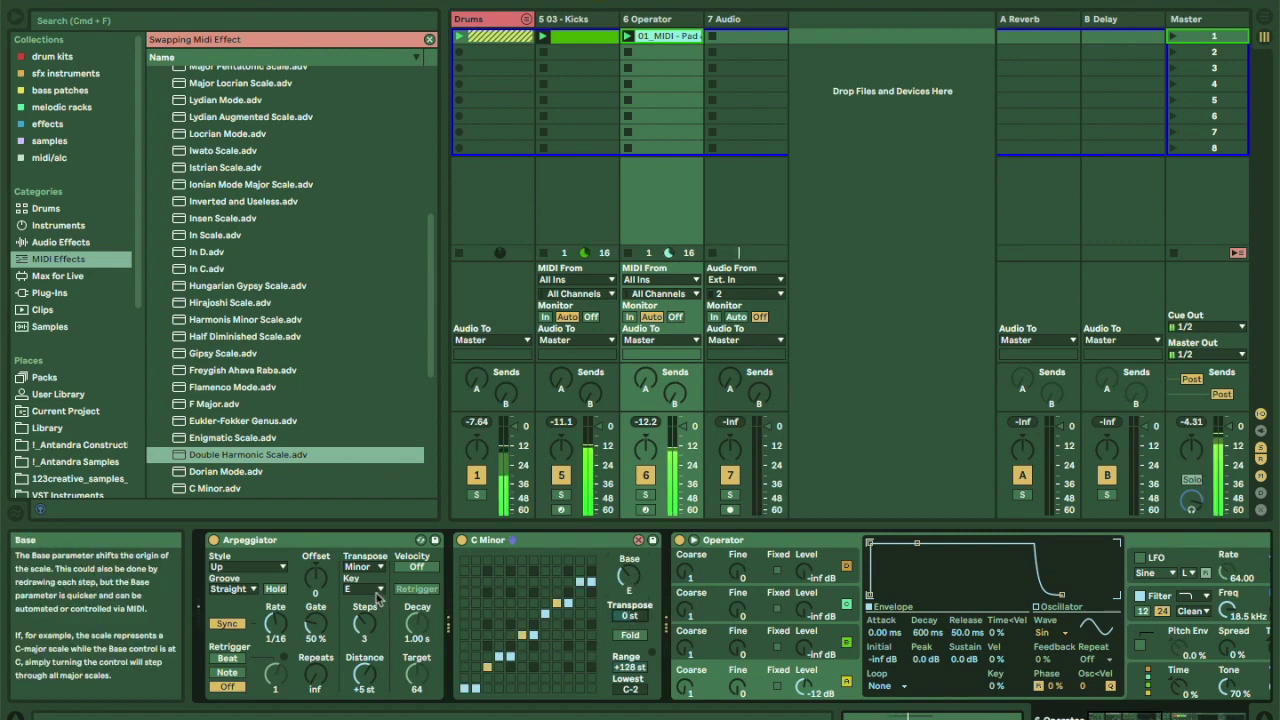
# Set the Arpeggiator's transpose mode to Major and swap the Scale device's preset to Gipsy Scale.adv.
pyautogui.click(361, 567)
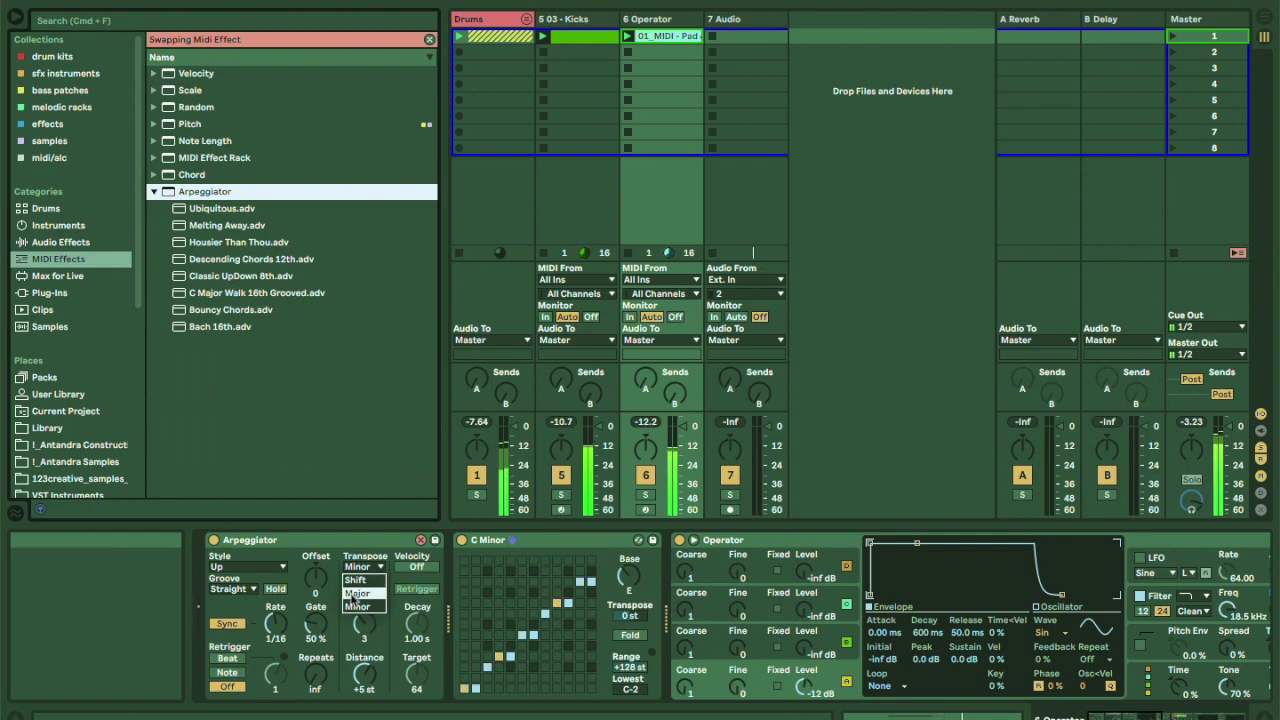
pyautogui.click(357, 593)
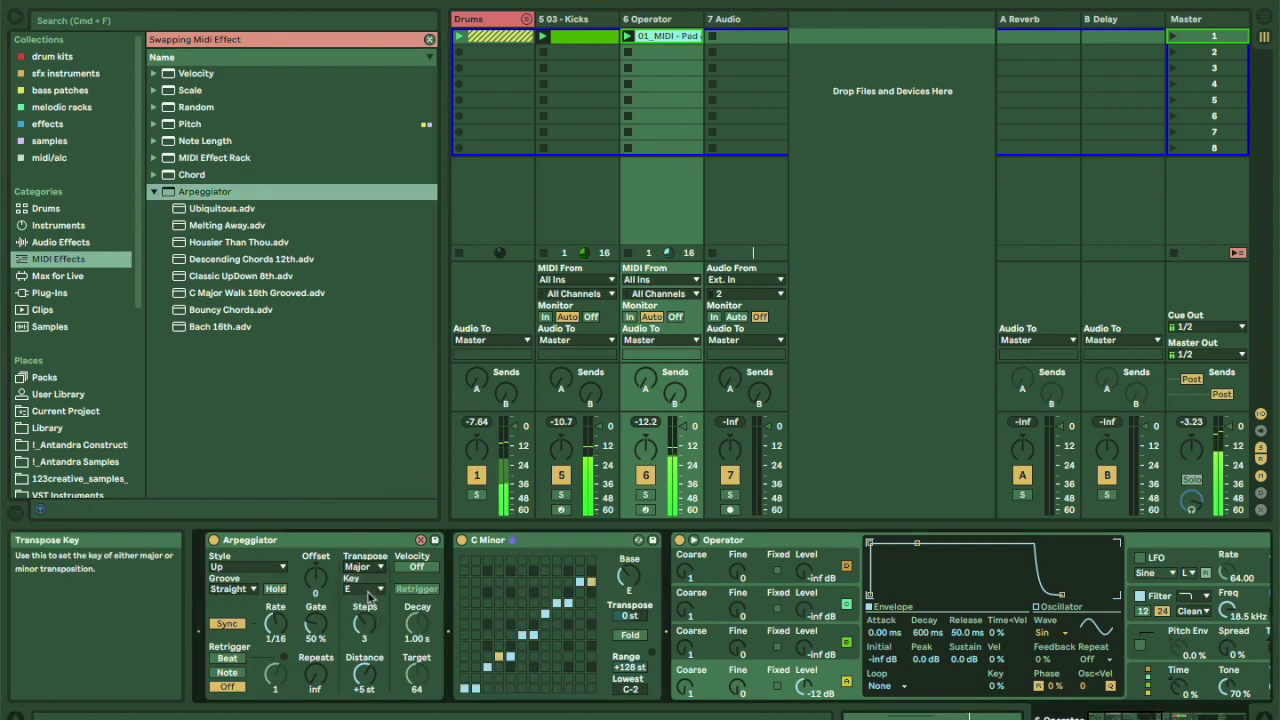
pyautogui.click(491, 543)
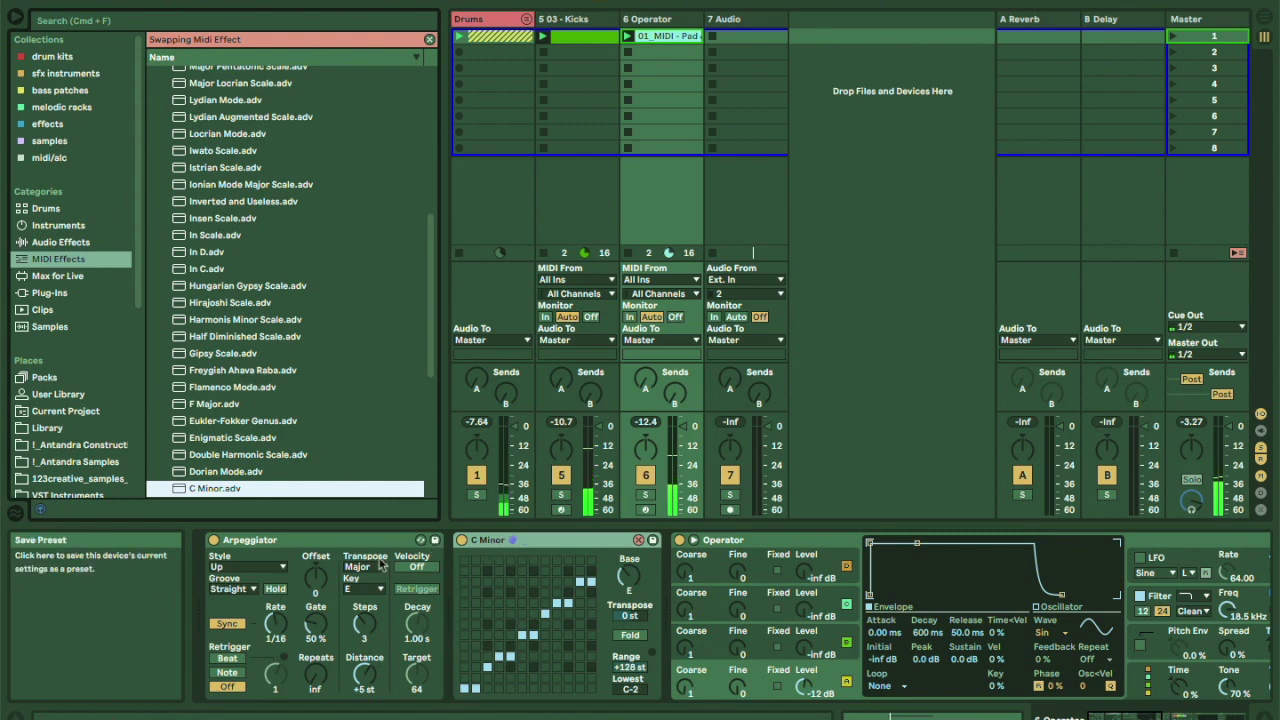
pyautogui.doubleClick(201, 358)
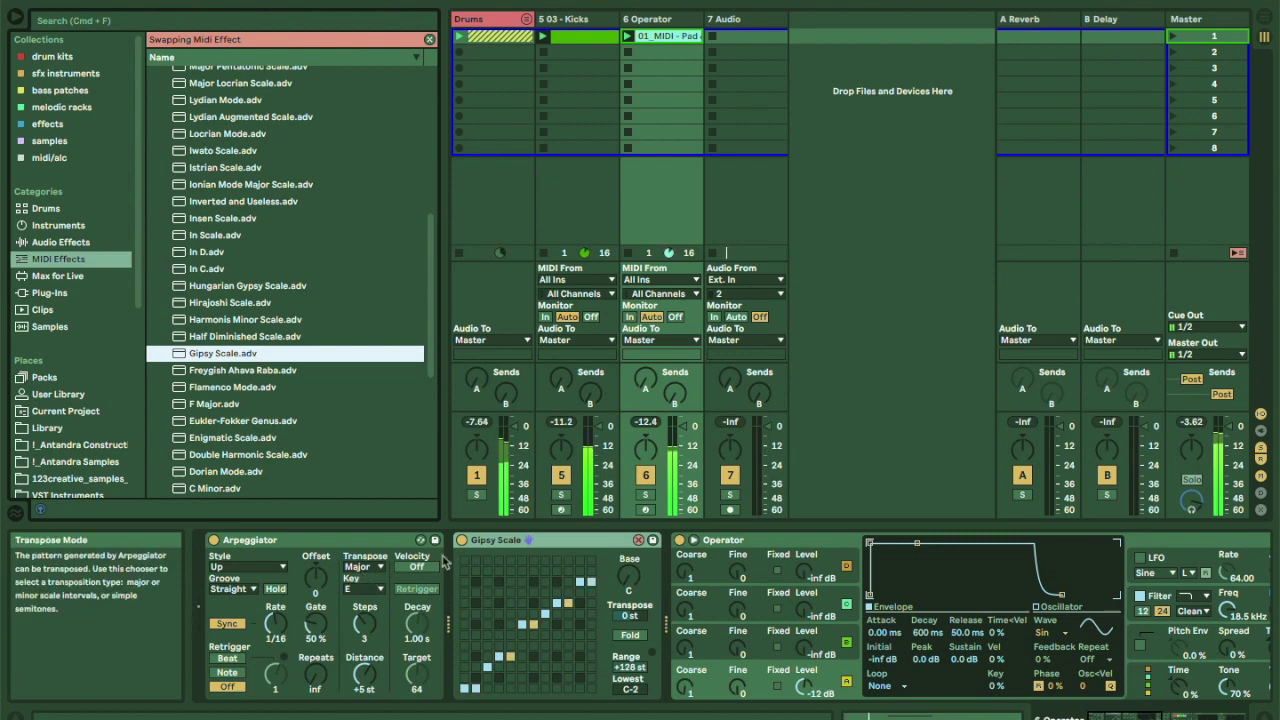
# Deactivate the Gipsy Scale device and set the Arpeggiator's transpose distance to +3 st.
pyautogui.click(480, 545)
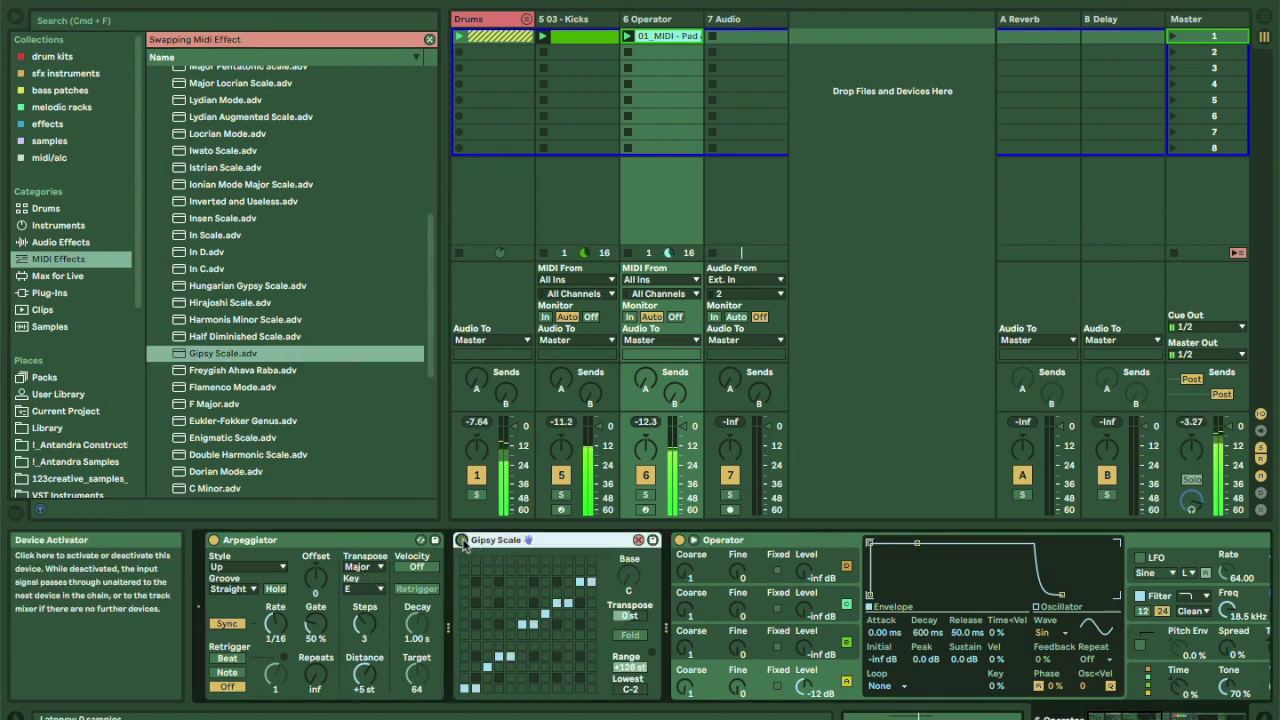
pyautogui.click(368, 625)
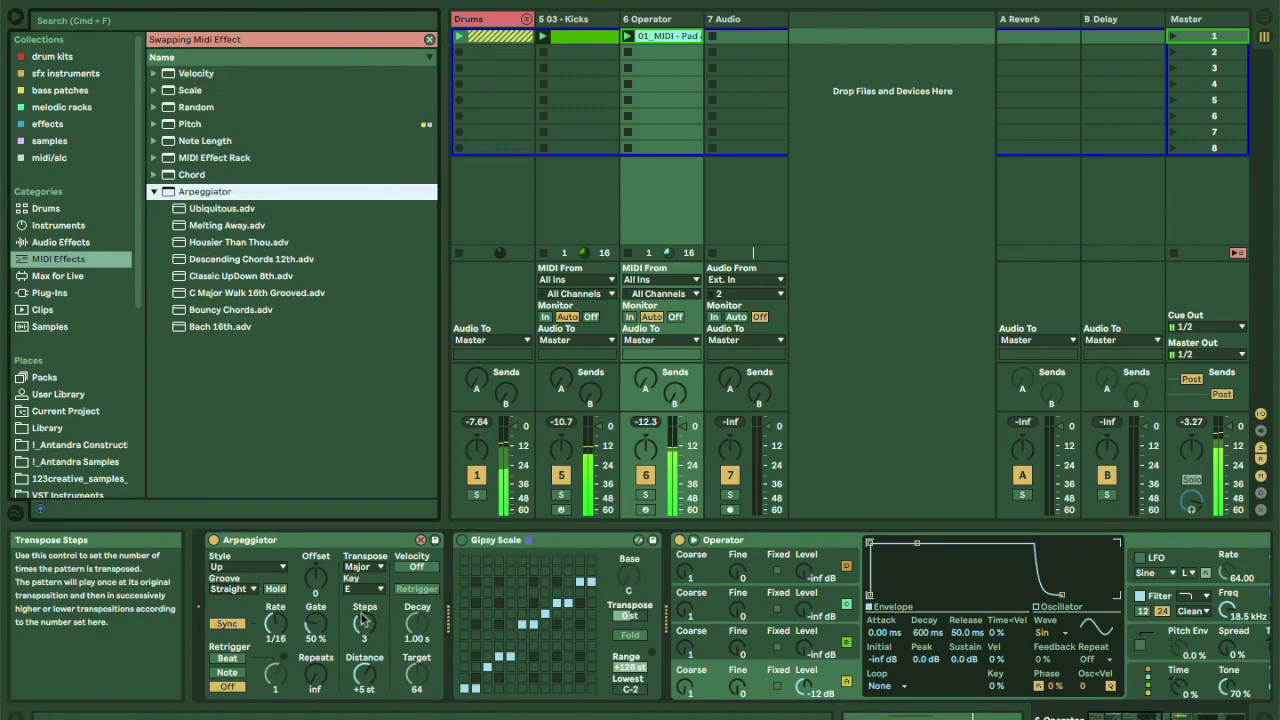
pyautogui.moveTo(368, 672); pyautogui.dragTo(370, 681)
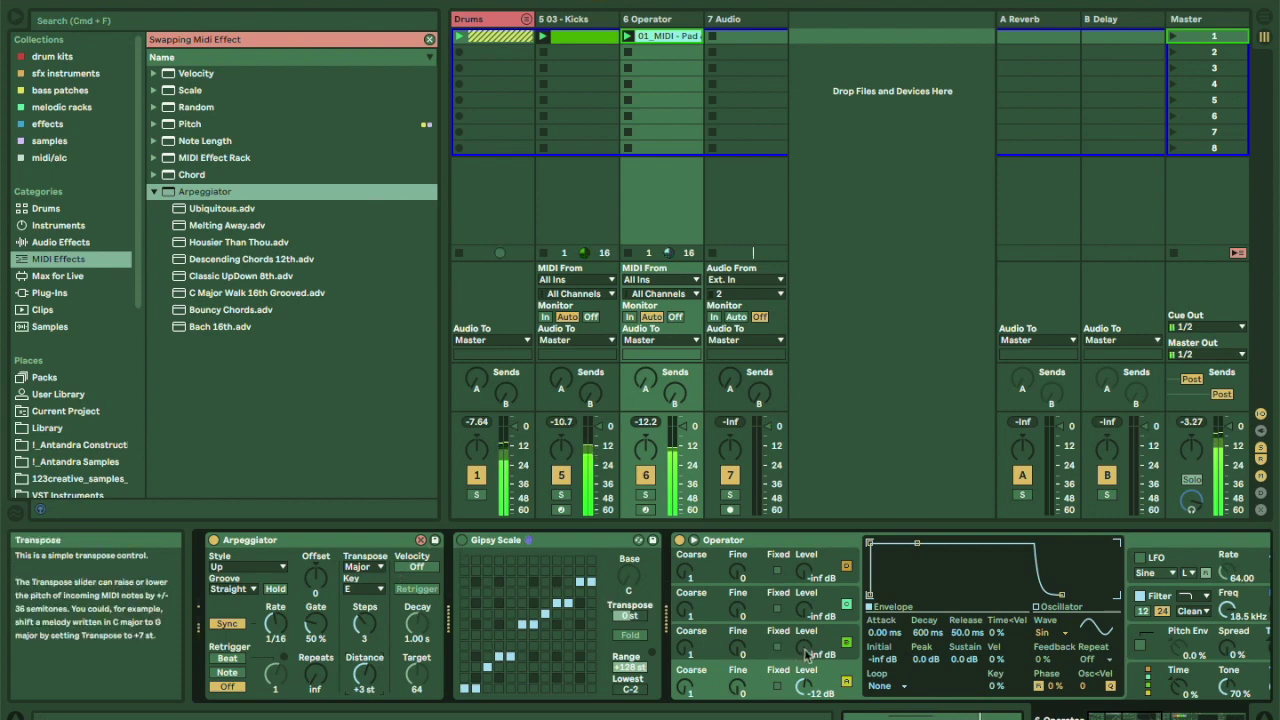
# Set Operator's oscillator B level to -22 dB and reactivate the Gipsy Scale device.
pyautogui.moveTo(806, 653); pyautogui.dragTo(806, 625)
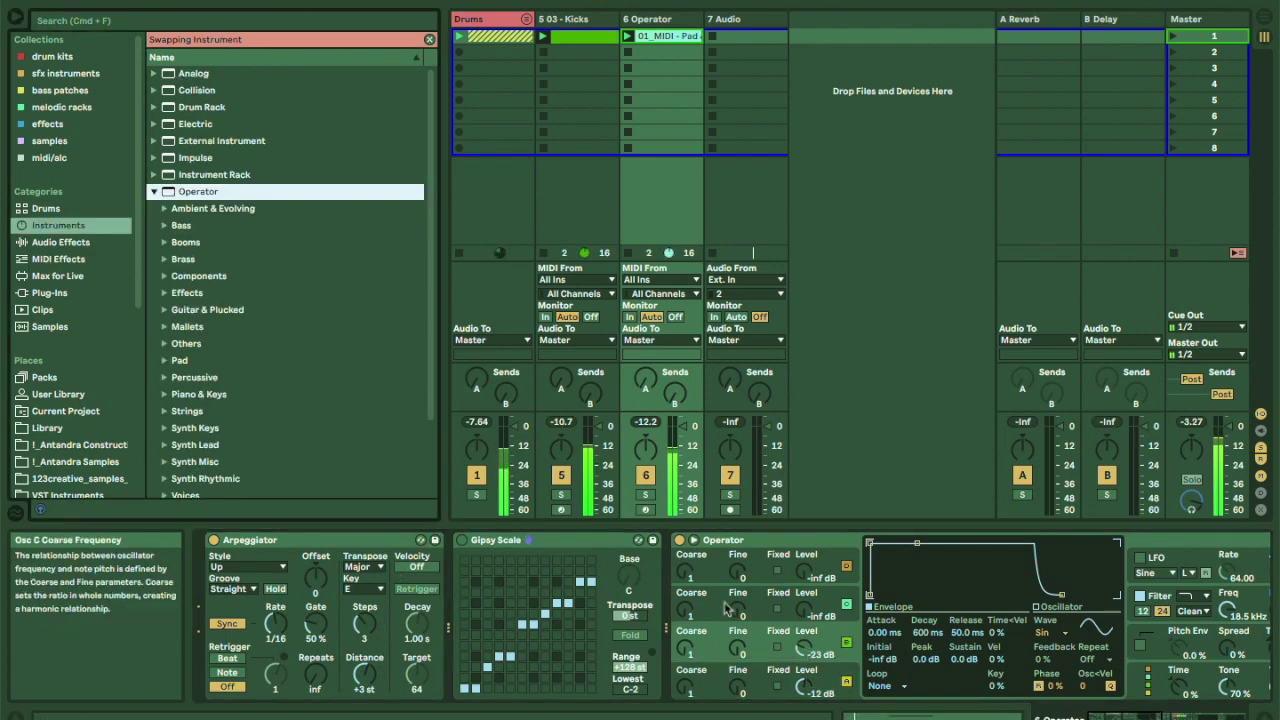
pyautogui.moveTo(803, 649); pyautogui.dragTo(803, 646)
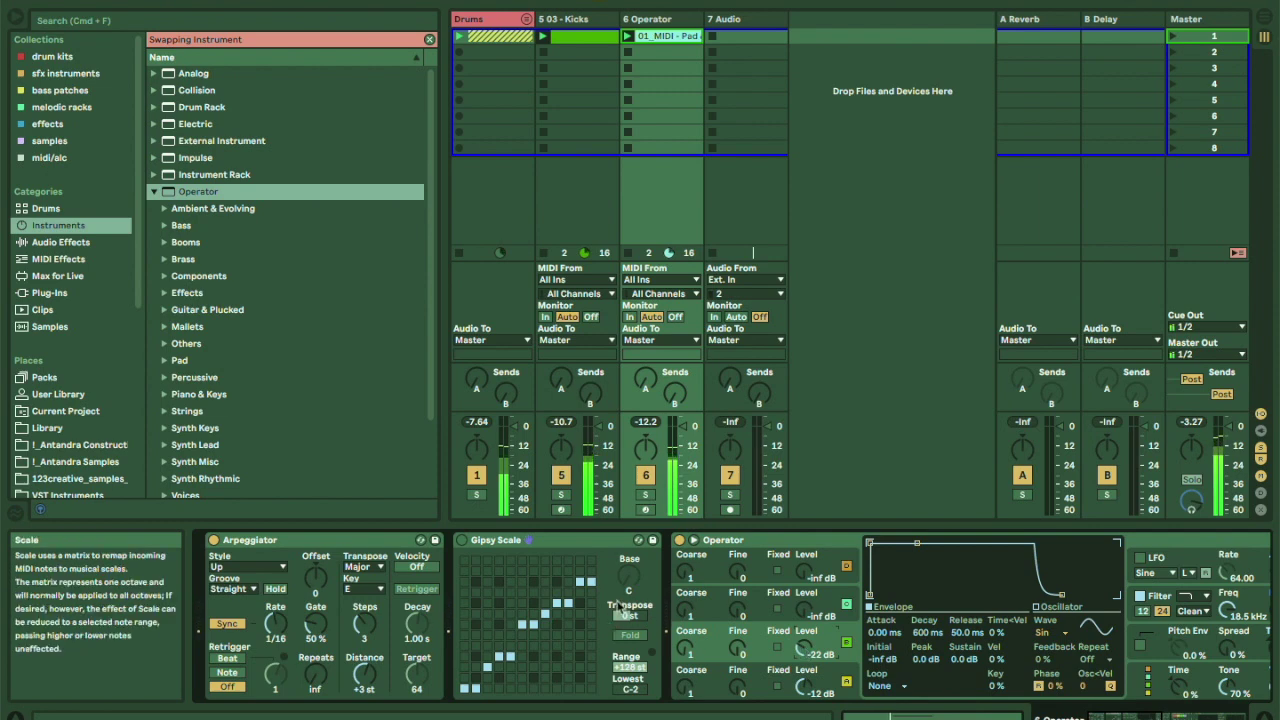
pyautogui.click(463, 540)
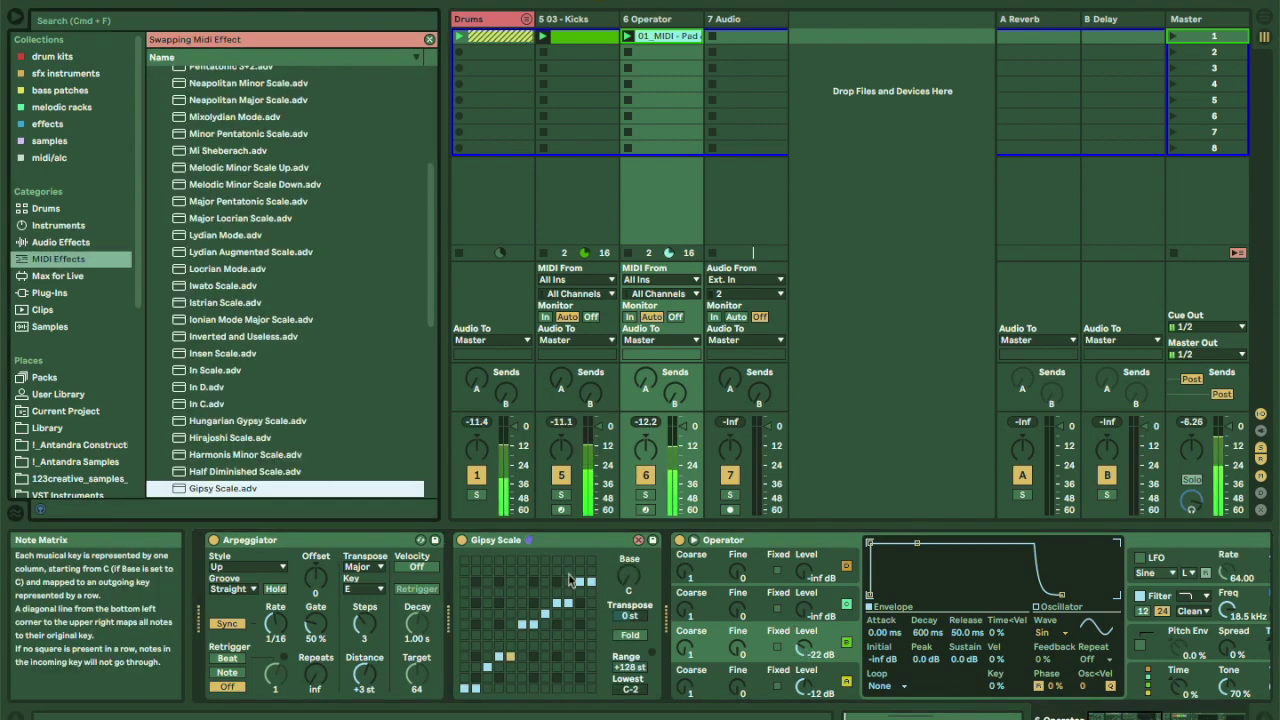
# Try different base notes for the Gipsy Scale, keep the base at C, and set its transposition to +4 st.
pyautogui.click(629, 578)
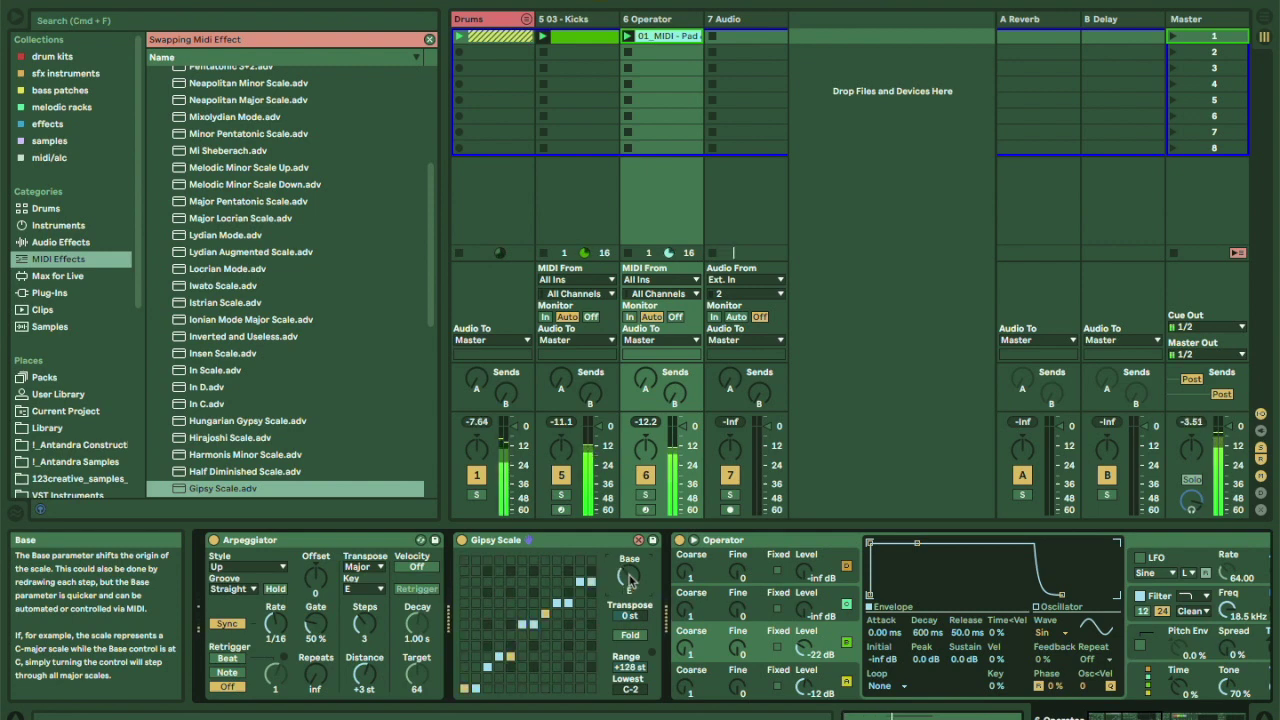
pyautogui.moveTo(627, 617); pyautogui.dragTo(626, 614)
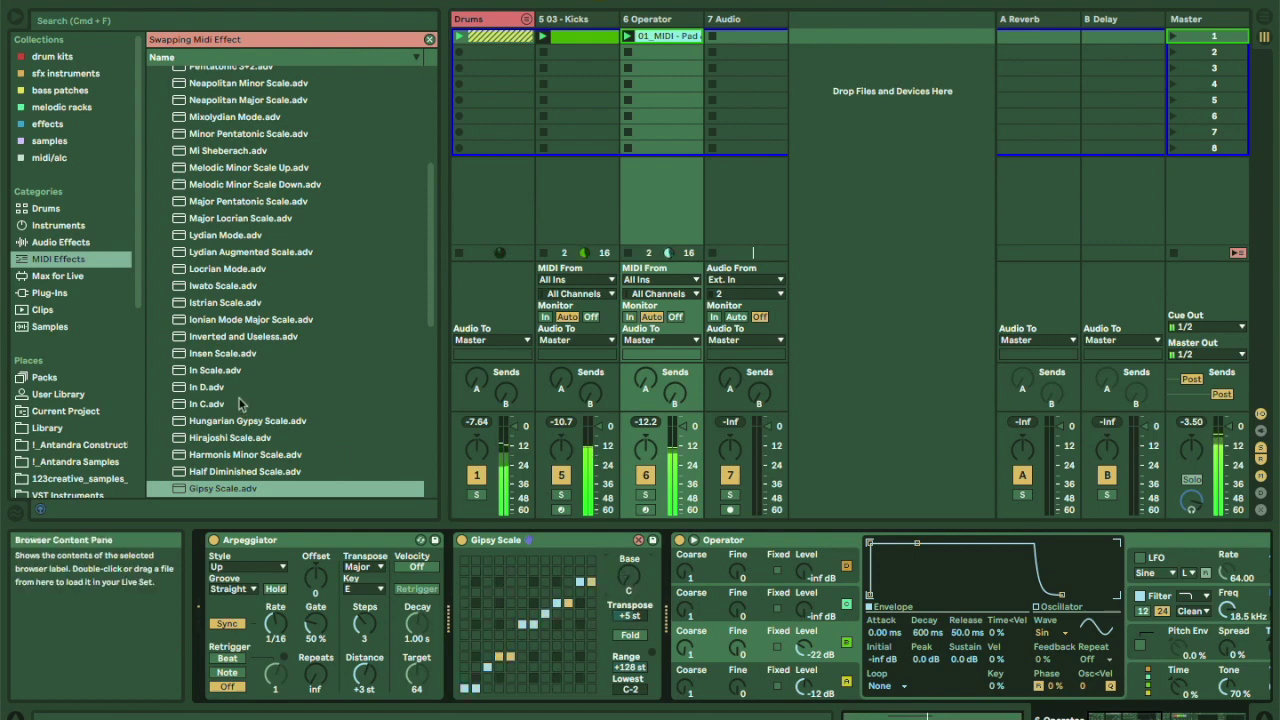
pyautogui.click(226, 286)
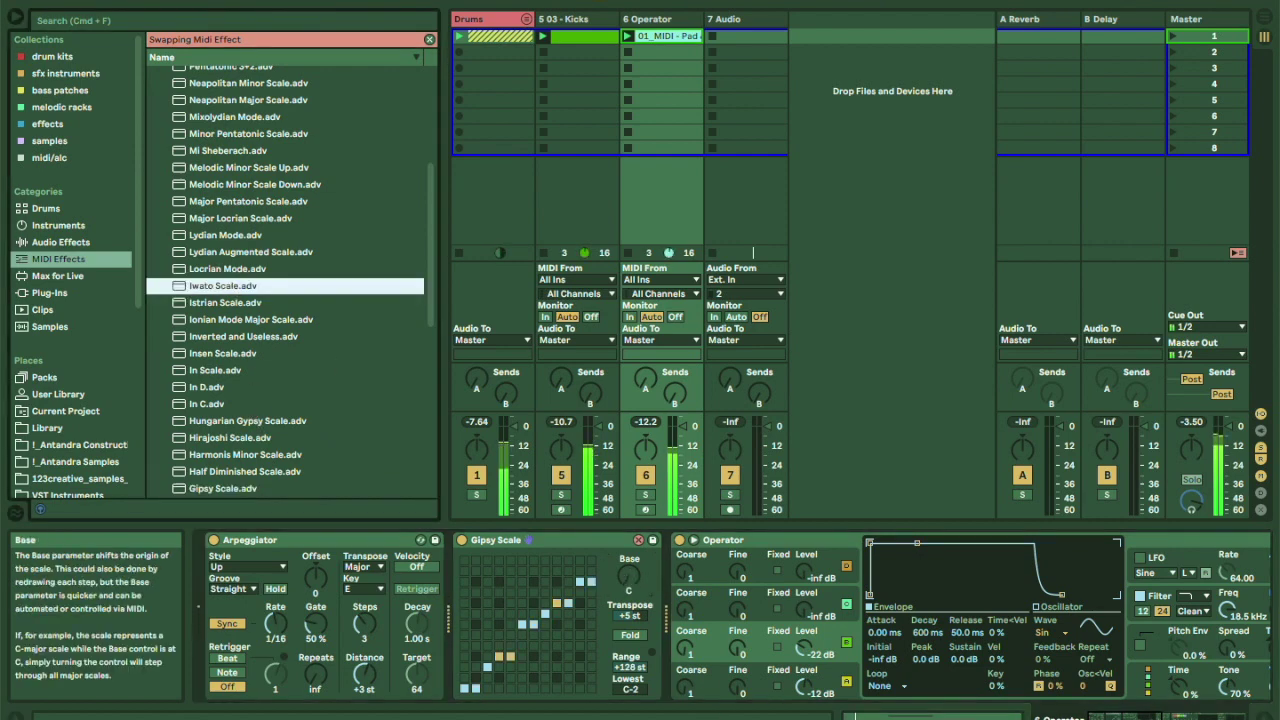
pyautogui.click(631, 617)
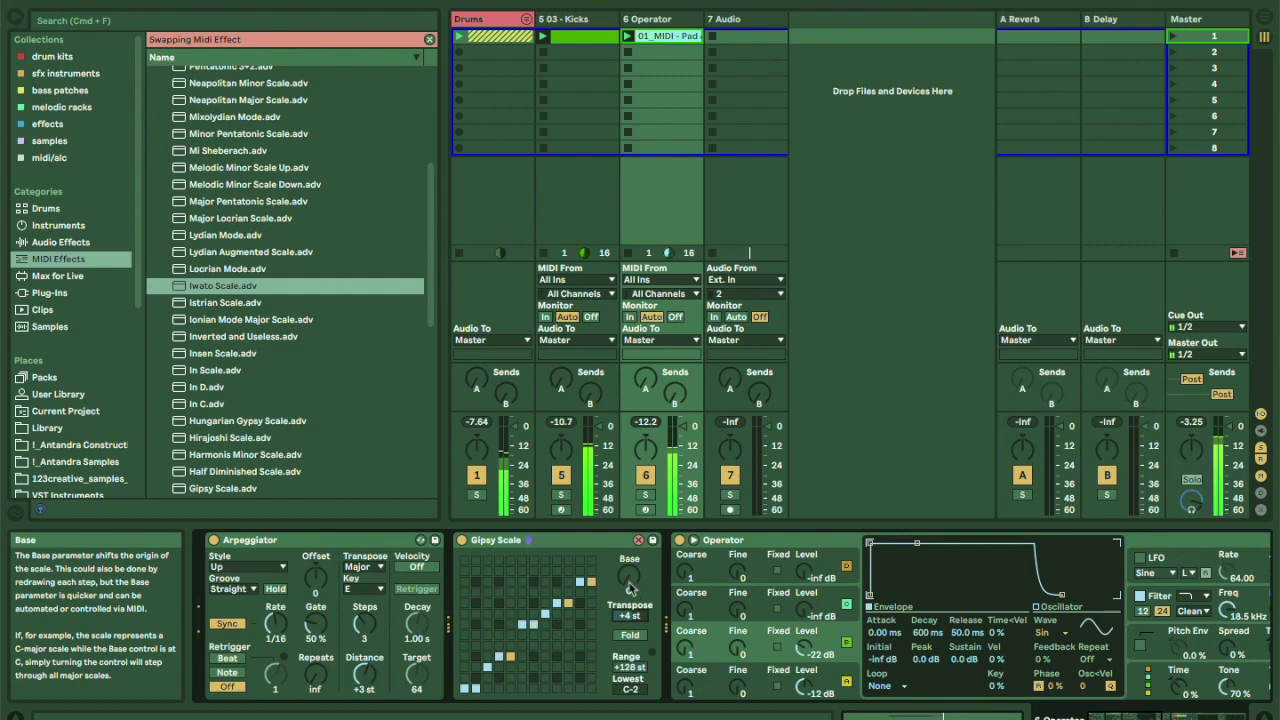
# Set the Arpeggiator's synced rate to 1/3 and check the Operator track's effects and Tuner.
pyautogui.hscroll(5, 672, 602)
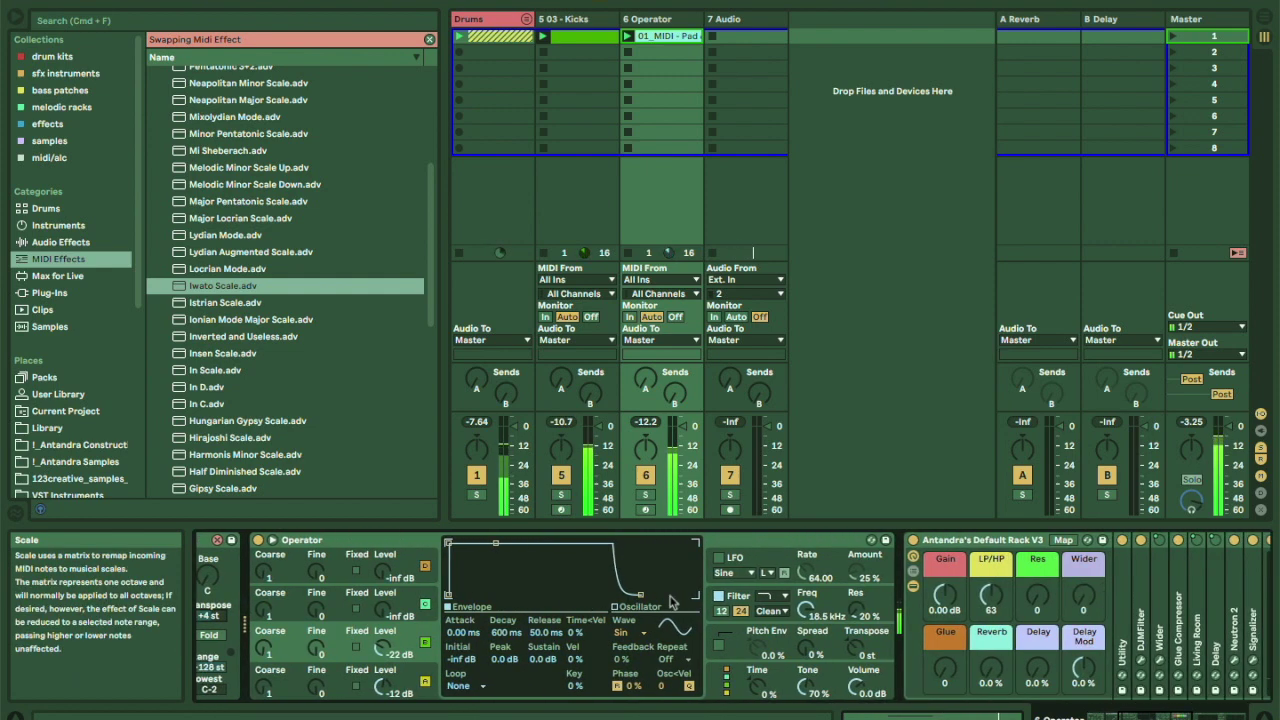
pyautogui.hscroll(-5, 672, 602)
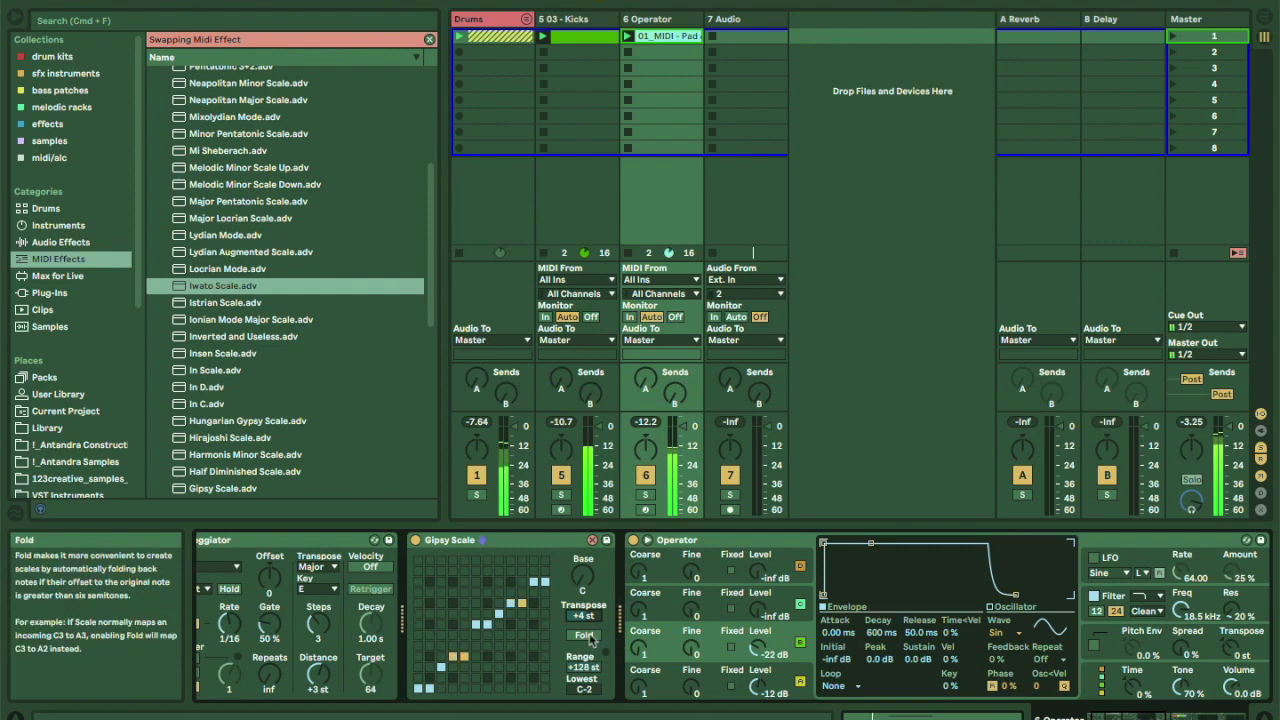
pyautogui.hscroll(-2, 590, 638)
pyautogui.click(420, 540)
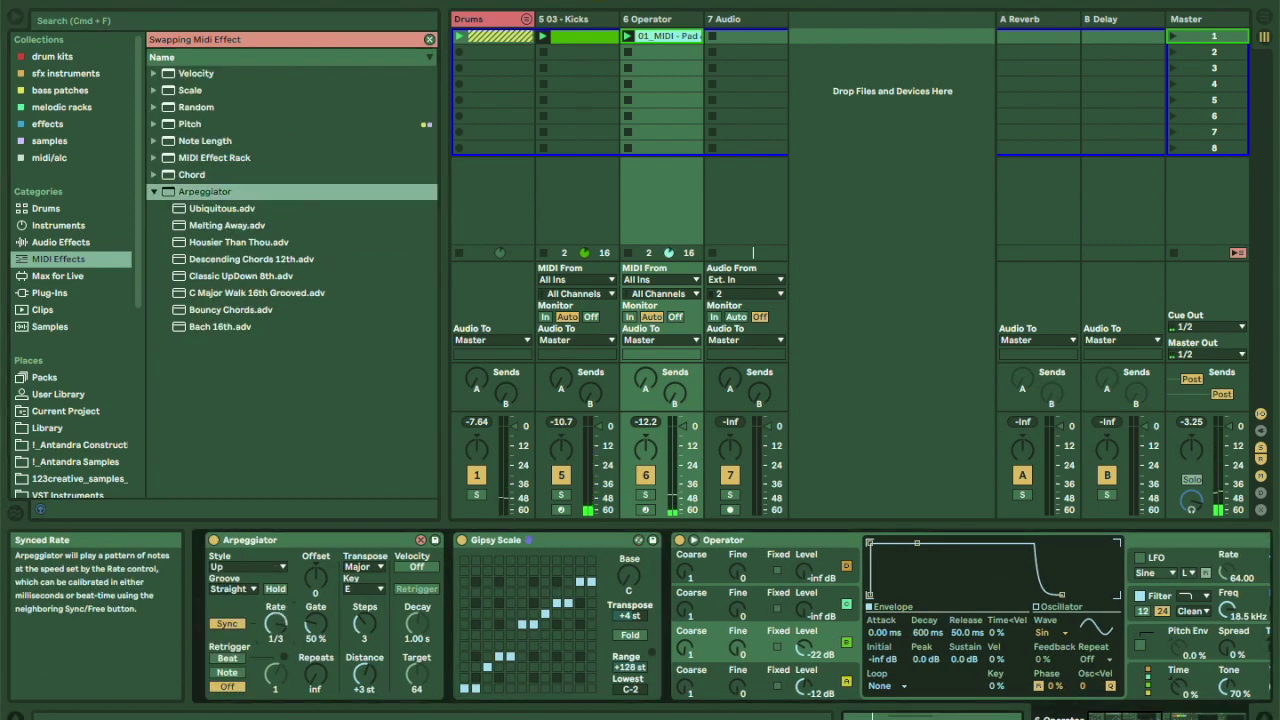
pyautogui.hscroll(7, 735, 660)
pyautogui.hscroll(4, 735, 660)
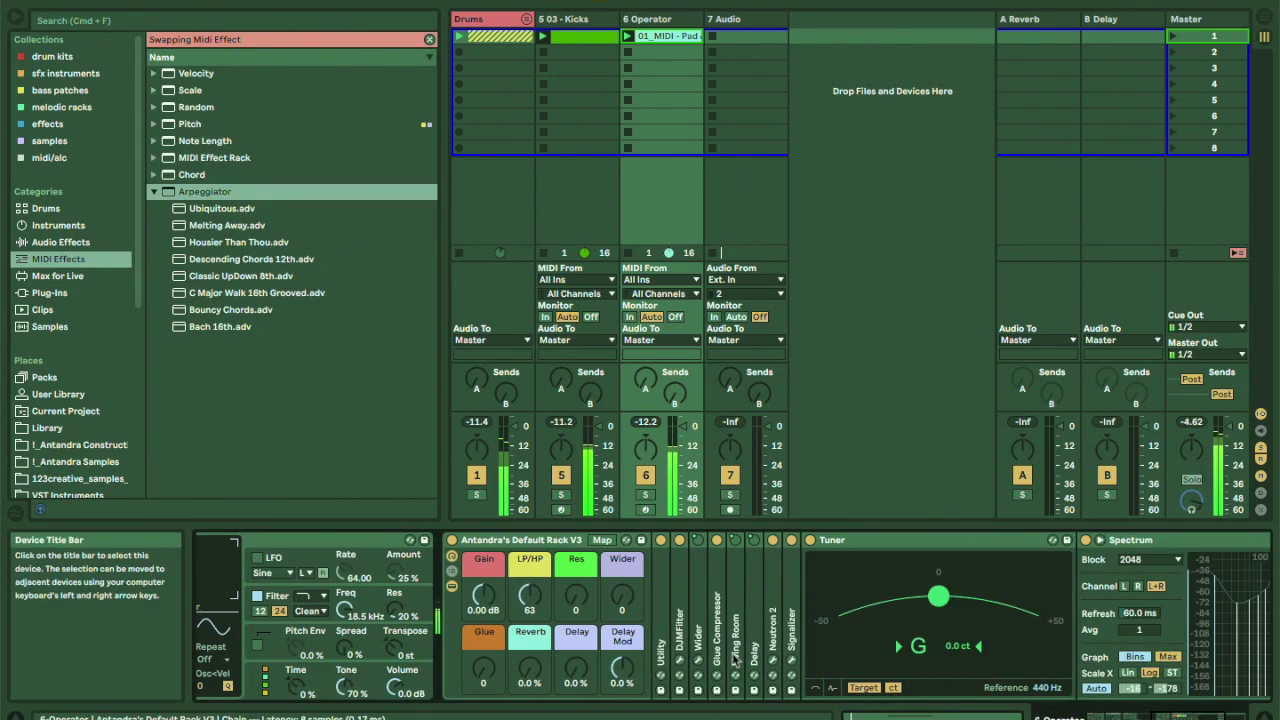
pyautogui.hscroll(-5, 737, 660)
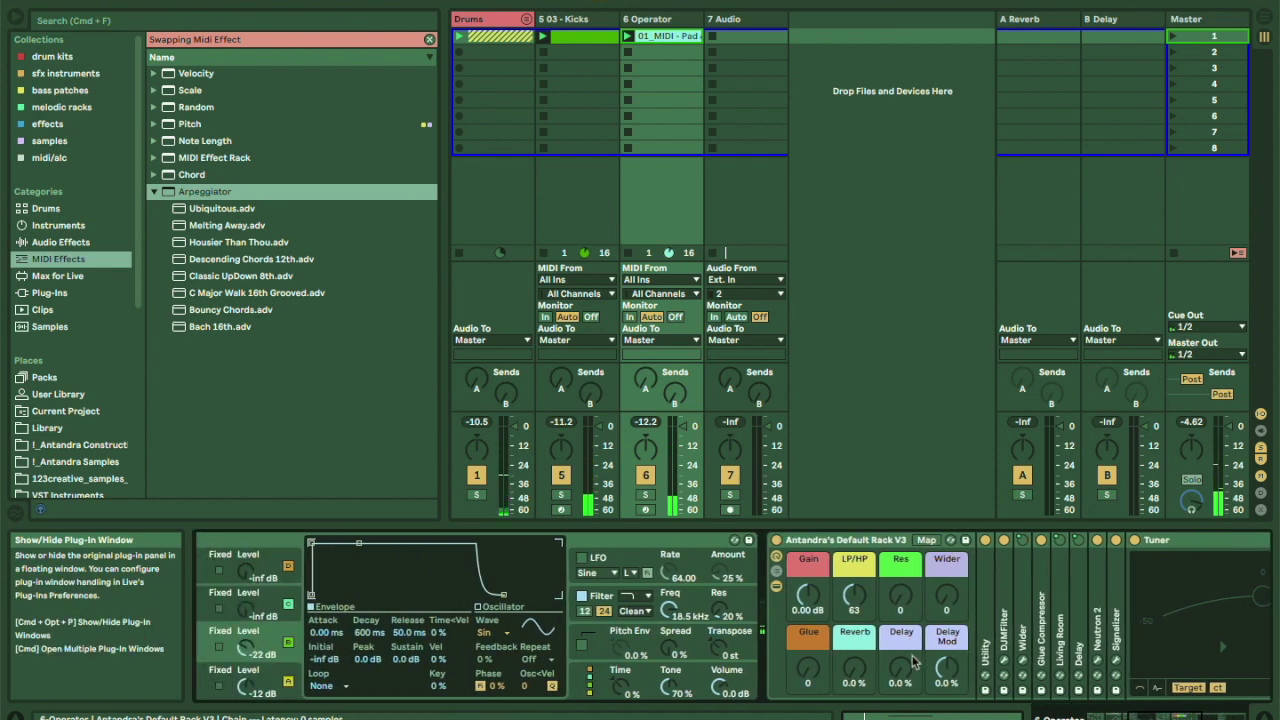
pyautogui.hscroll(-3, 560, 662)
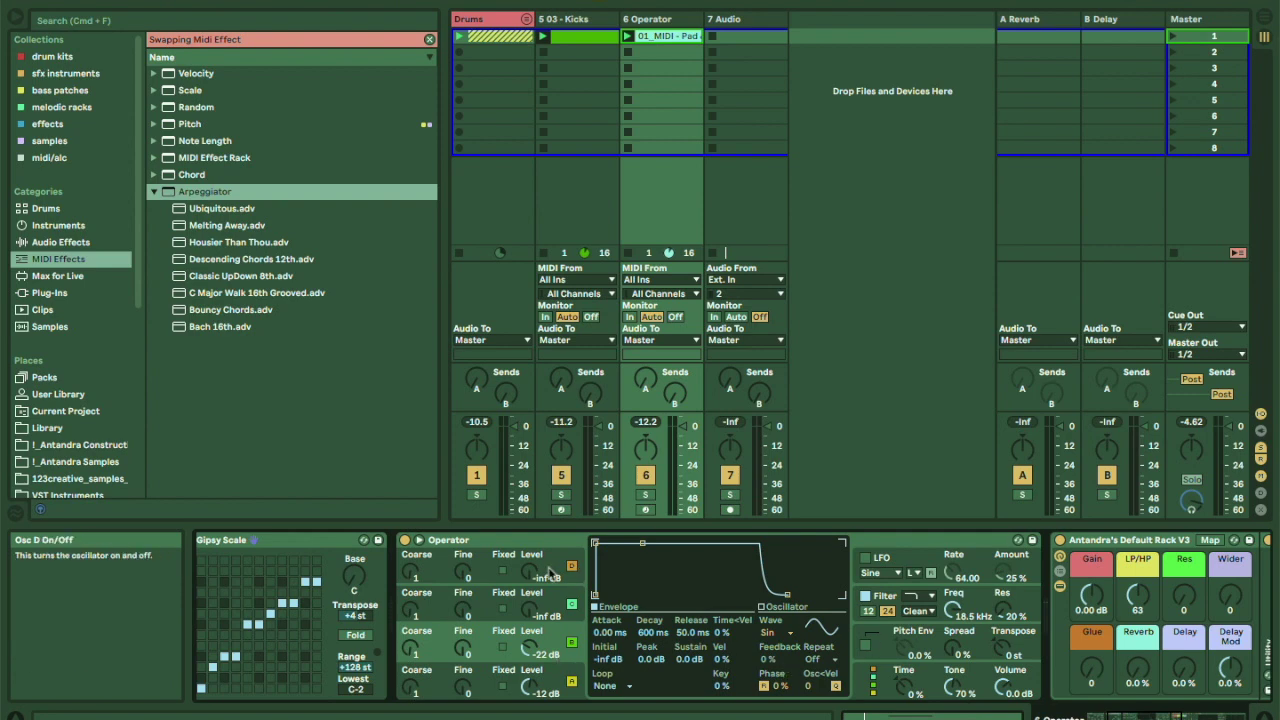
# Set the Gipsy Scale's transposition to 0 st and check the resulting notes in the Tuner.
pyautogui.hscroll(-1, 549, 574)
pyautogui.press('q')
pyautogui.press('Down')
pyautogui.press('Down')
pyautogui.press('Down')
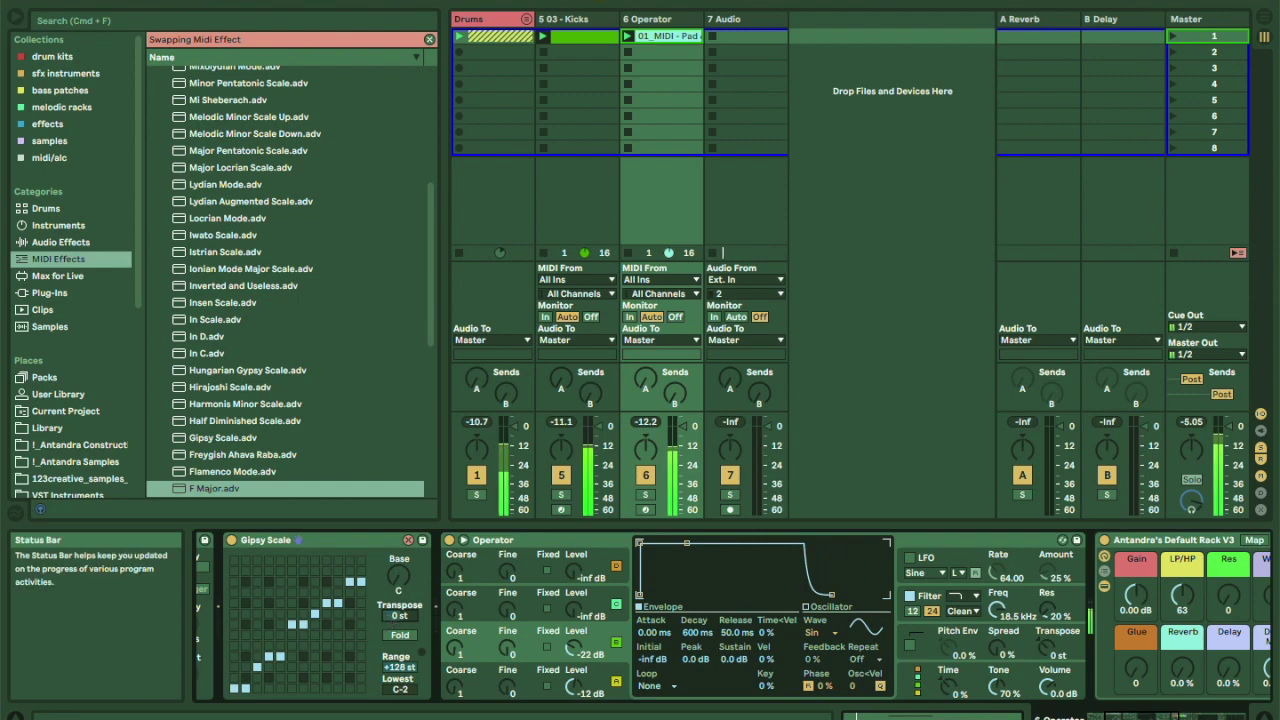
pyautogui.hscroll(15, 776, 685)
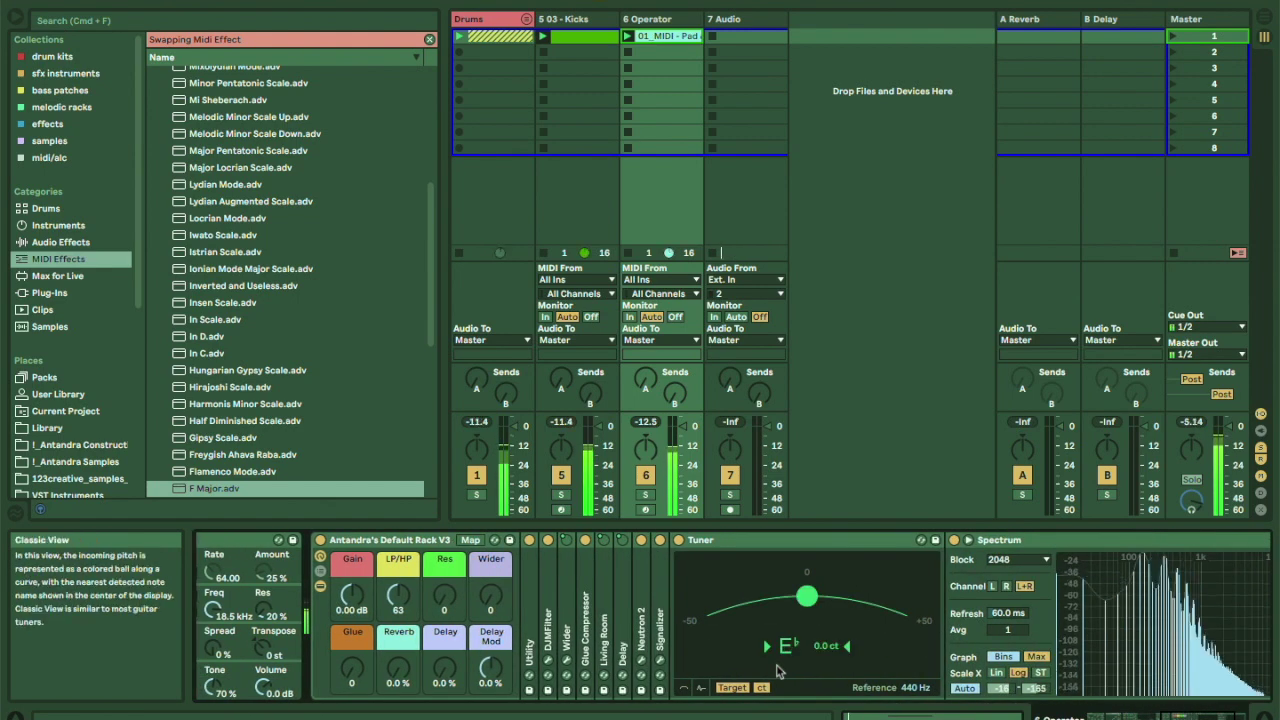
pyautogui.hscroll(-10, 600, 650)
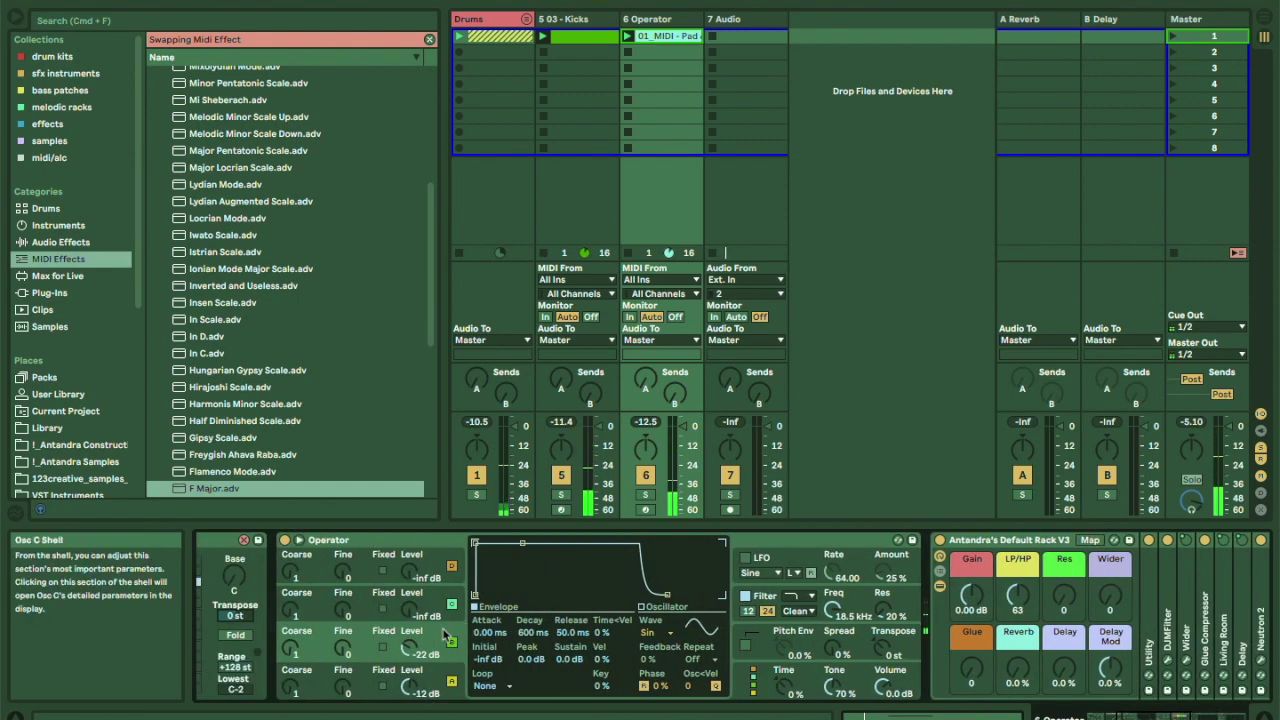
pyautogui.hscroll(-8, 375, 615)
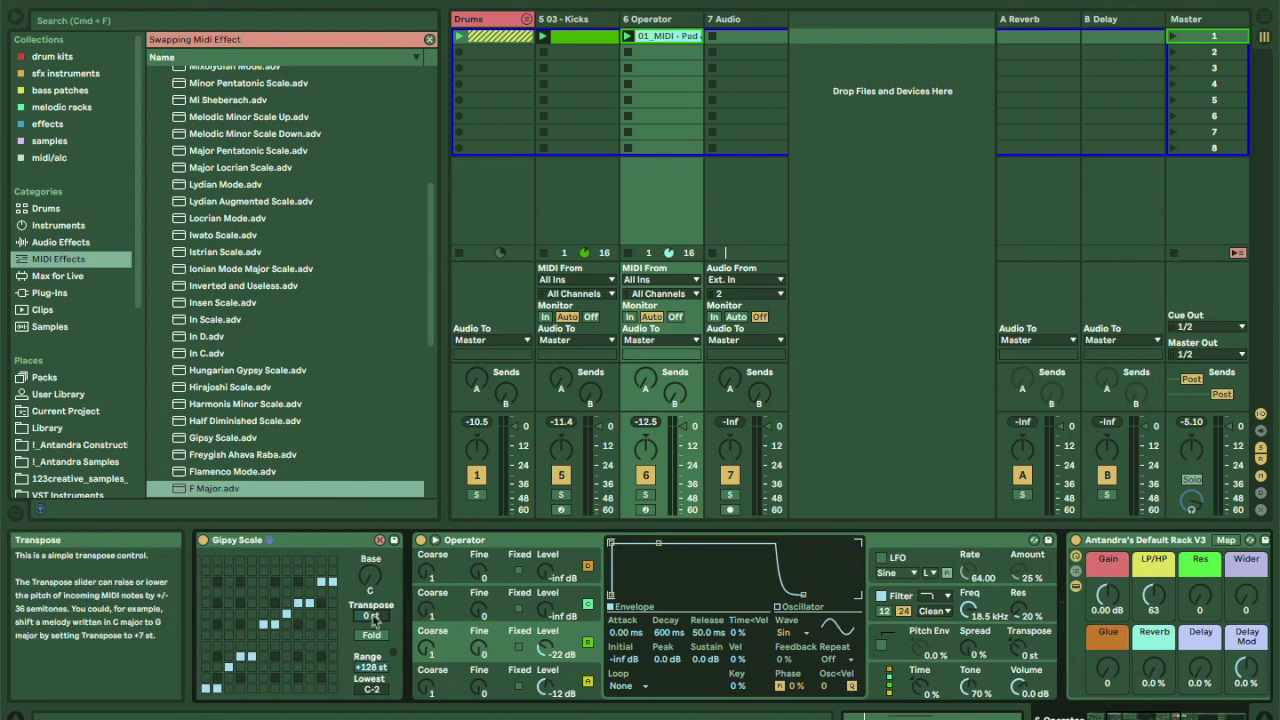
# Set the Gipsy Scale's transposition to +1 st and compare the result in the Tuner.
pyautogui.hscroll(15, 375, 615)
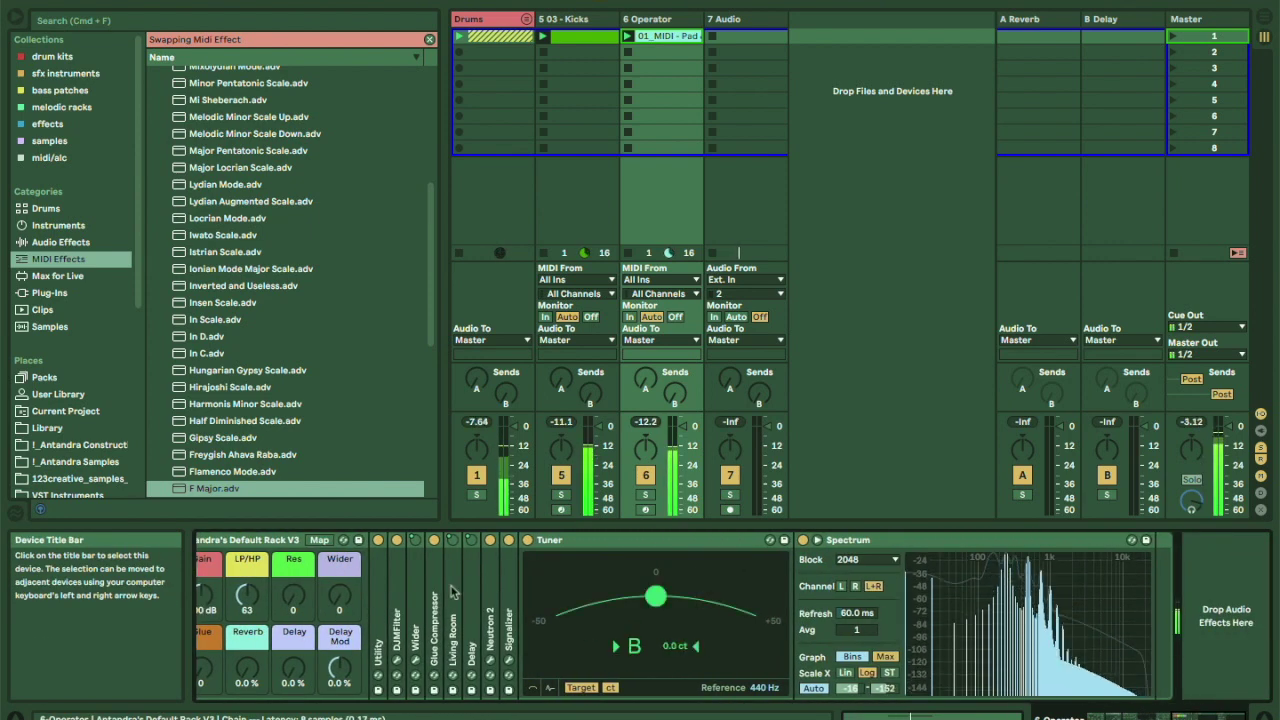
pyautogui.hscroll(-8, 451, 591)
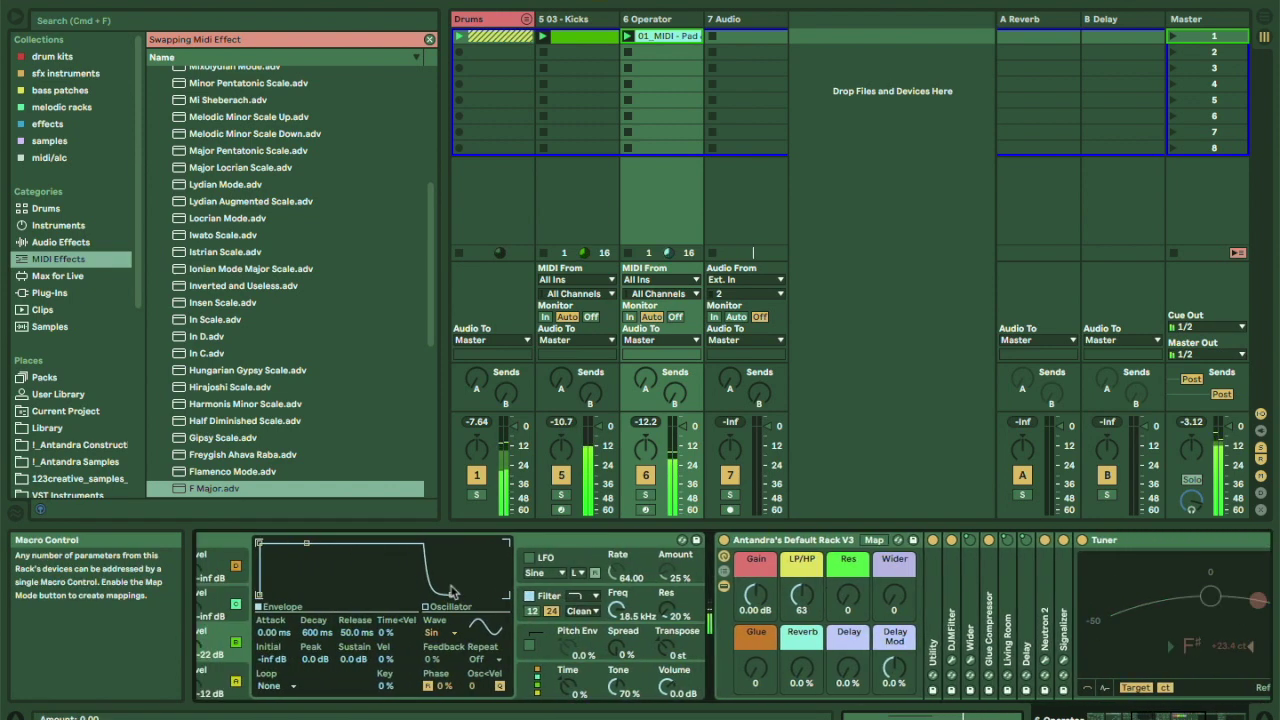
pyautogui.hscroll(-10, 451, 591)
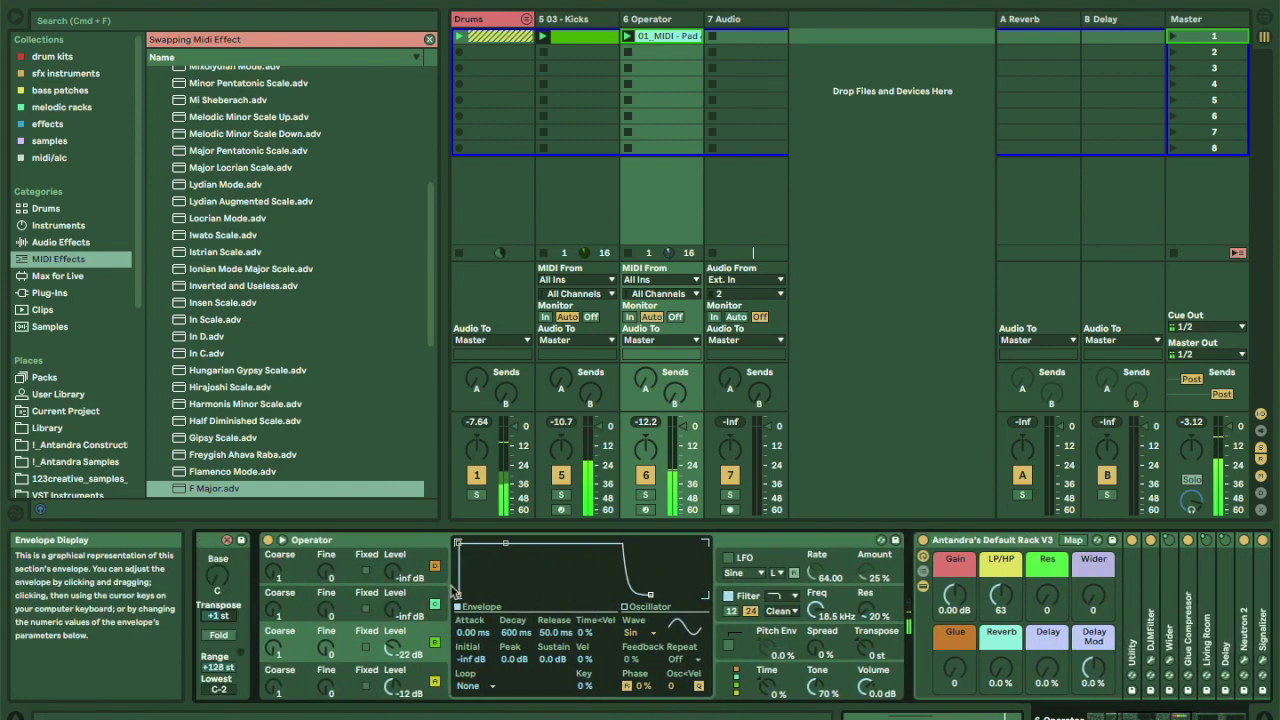
pyautogui.hscroll(-4, 453, 592)
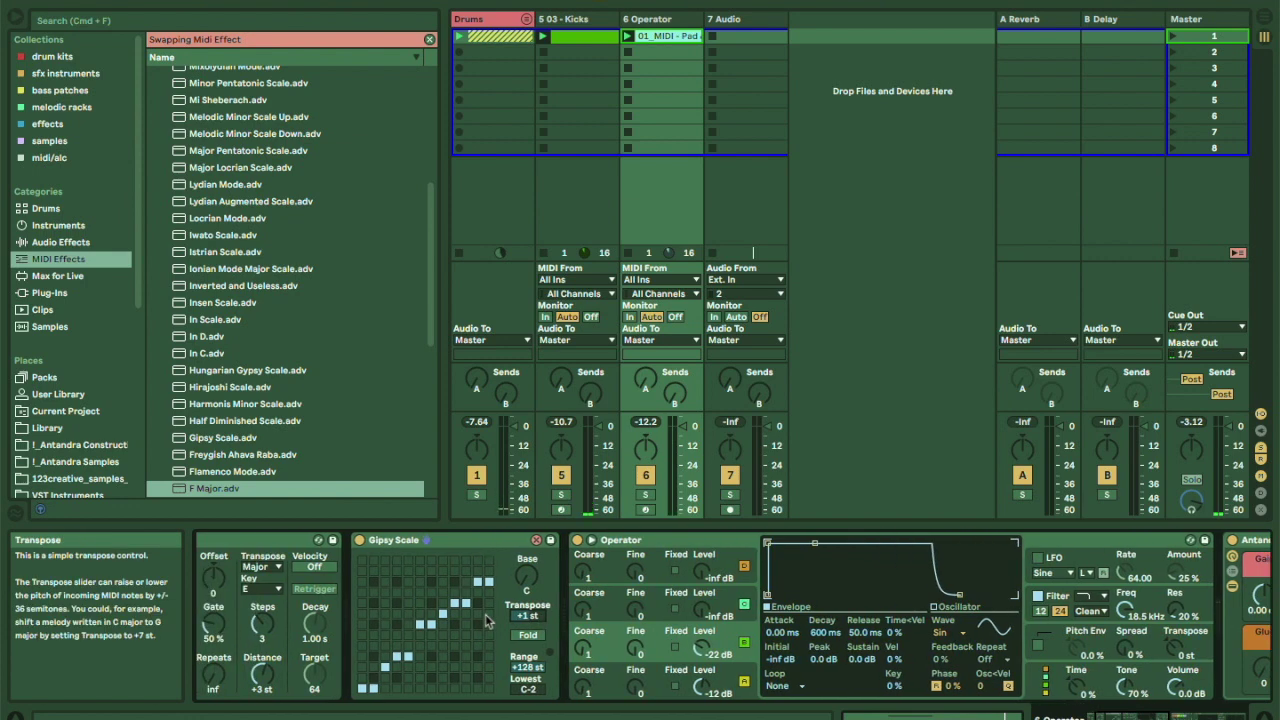
pyautogui.hscroll(-6, 487, 621)
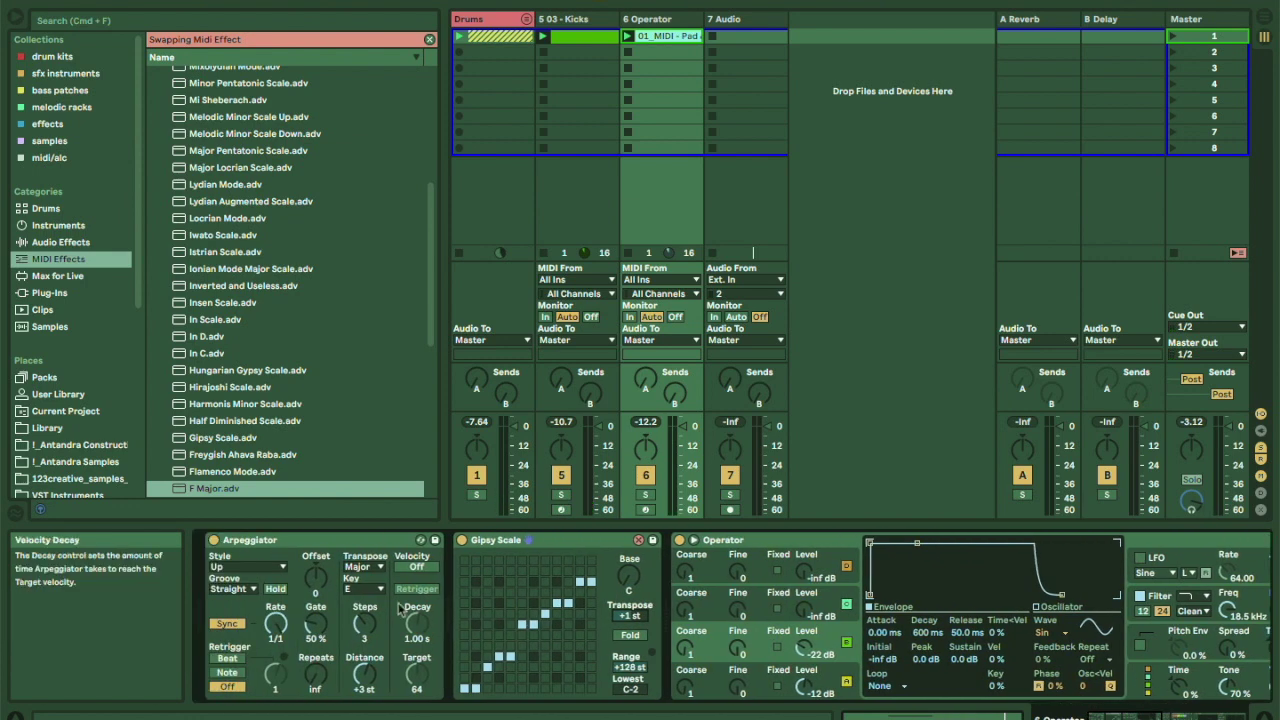
# Set the Arpeggiator's transpose mode to Minor and its synced rate to 1/8.
pyautogui.click(364, 568)
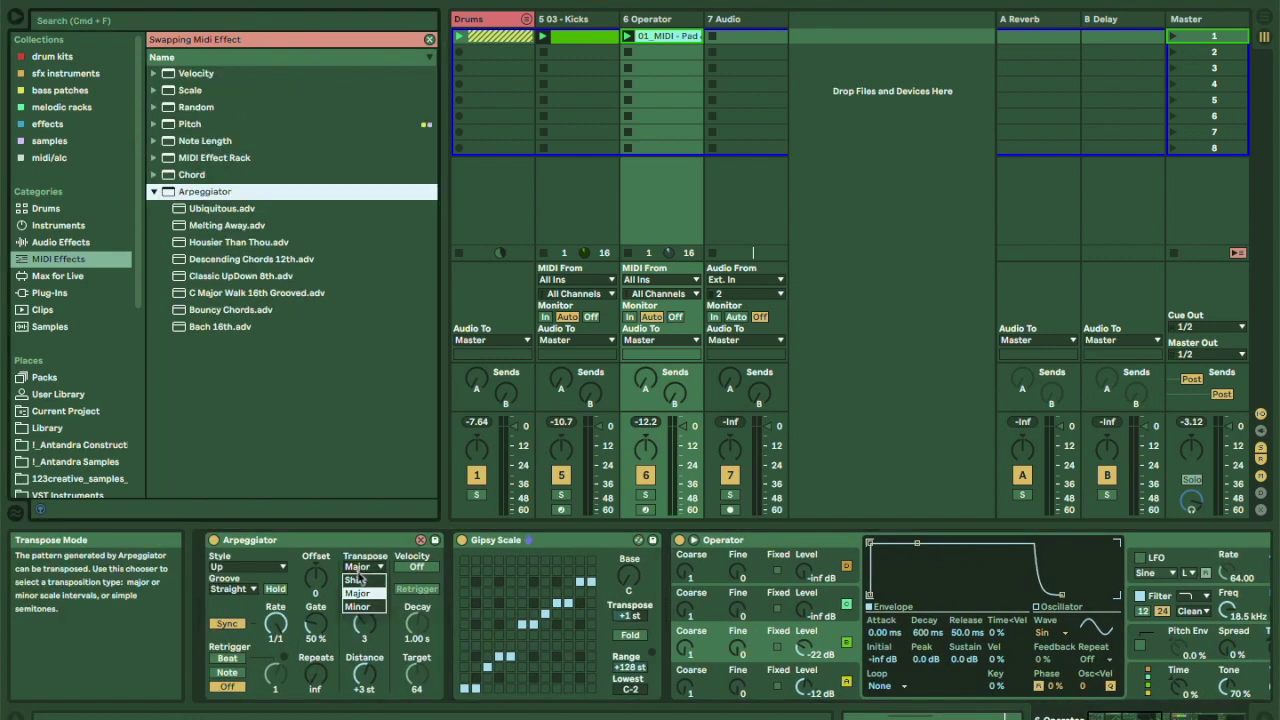
pyautogui.click(362, 600)
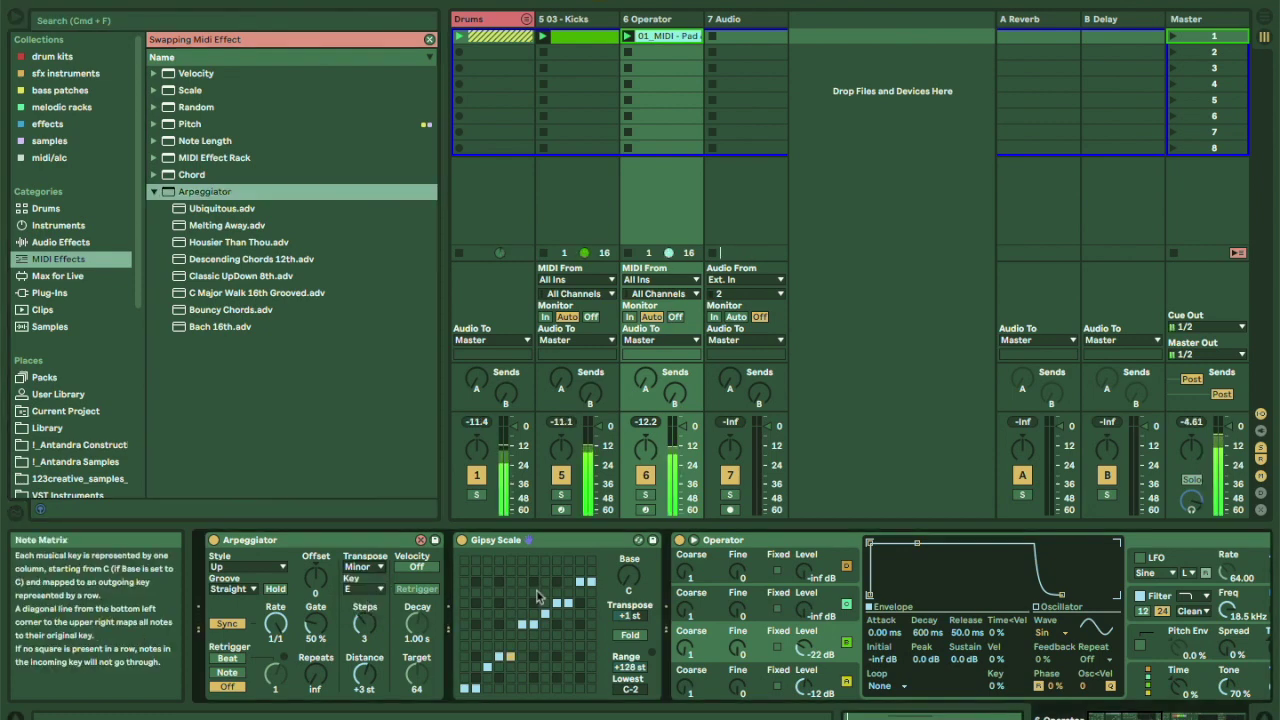
pyautogui.click(638, 540)
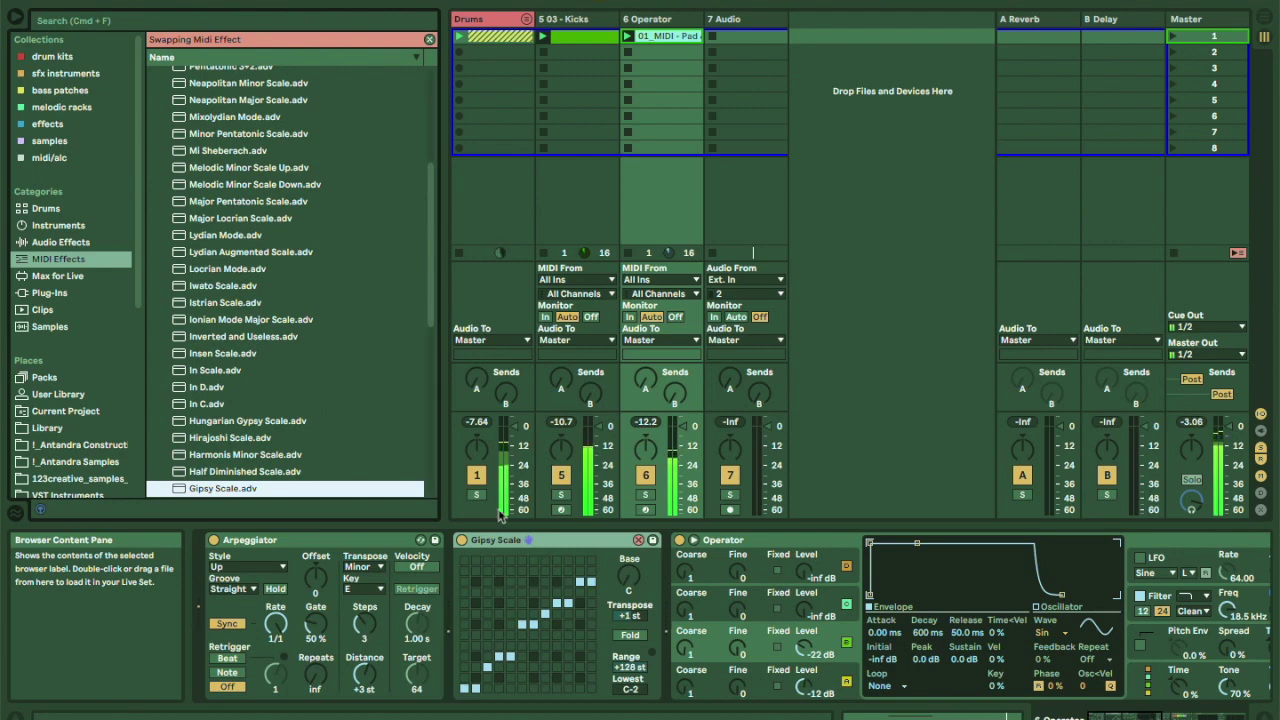
pyautogui.click(503, 541)
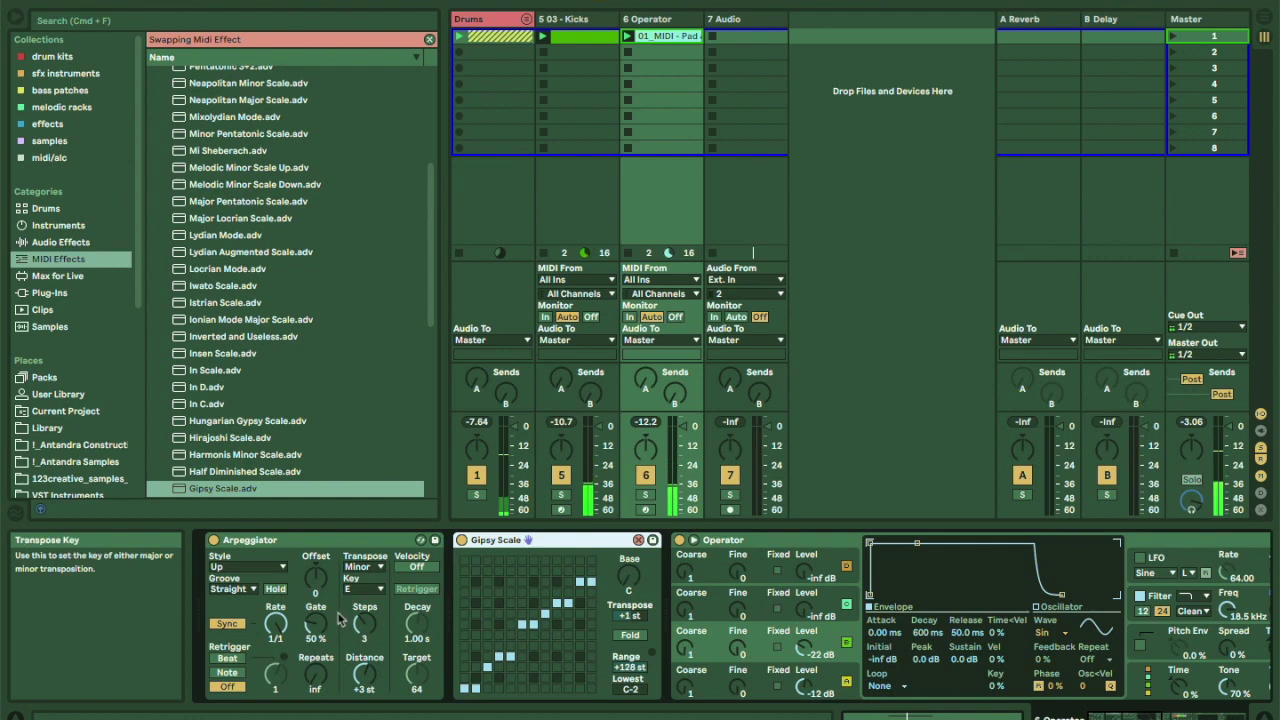
pyautogui.moveTo(276, 622); pyautogui.dragTo(279, 630)
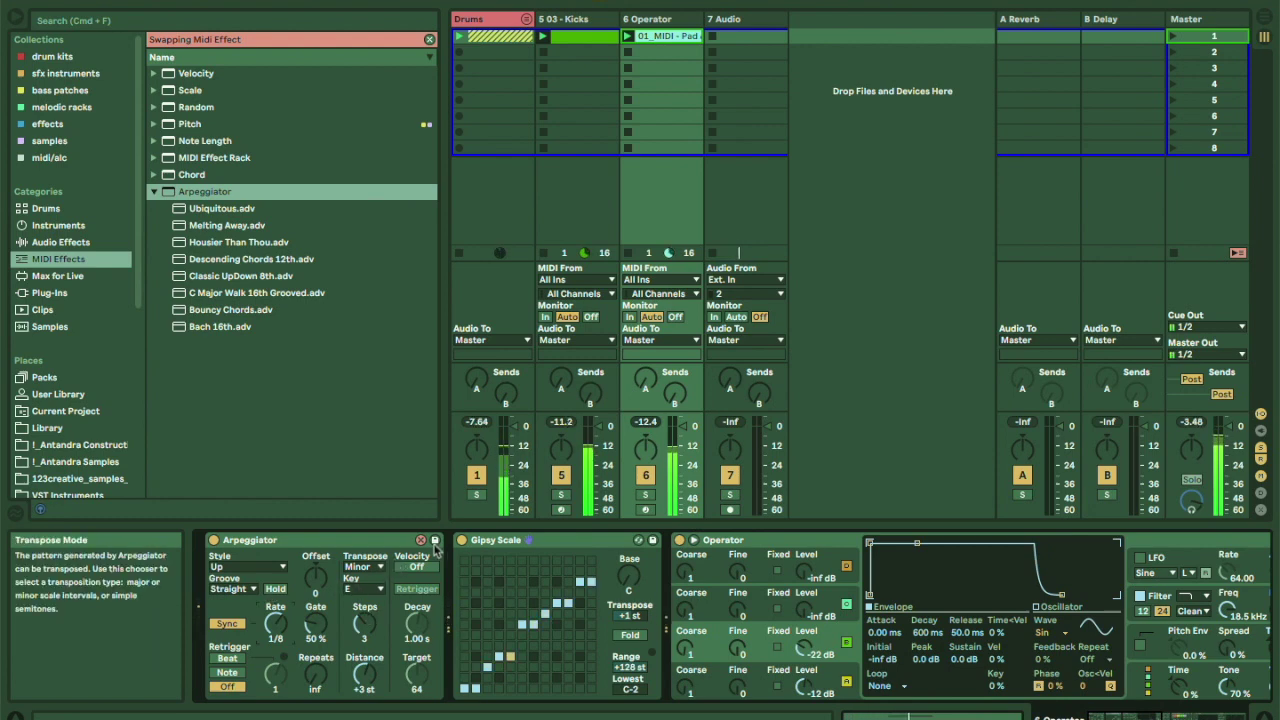
# Swap the Gipsy Scale for the Insen Scale preset, with base E and a transposition of +1 st.
pyautogui.click(558, 546)
pyautogui.scroll(-1, 294, 378)
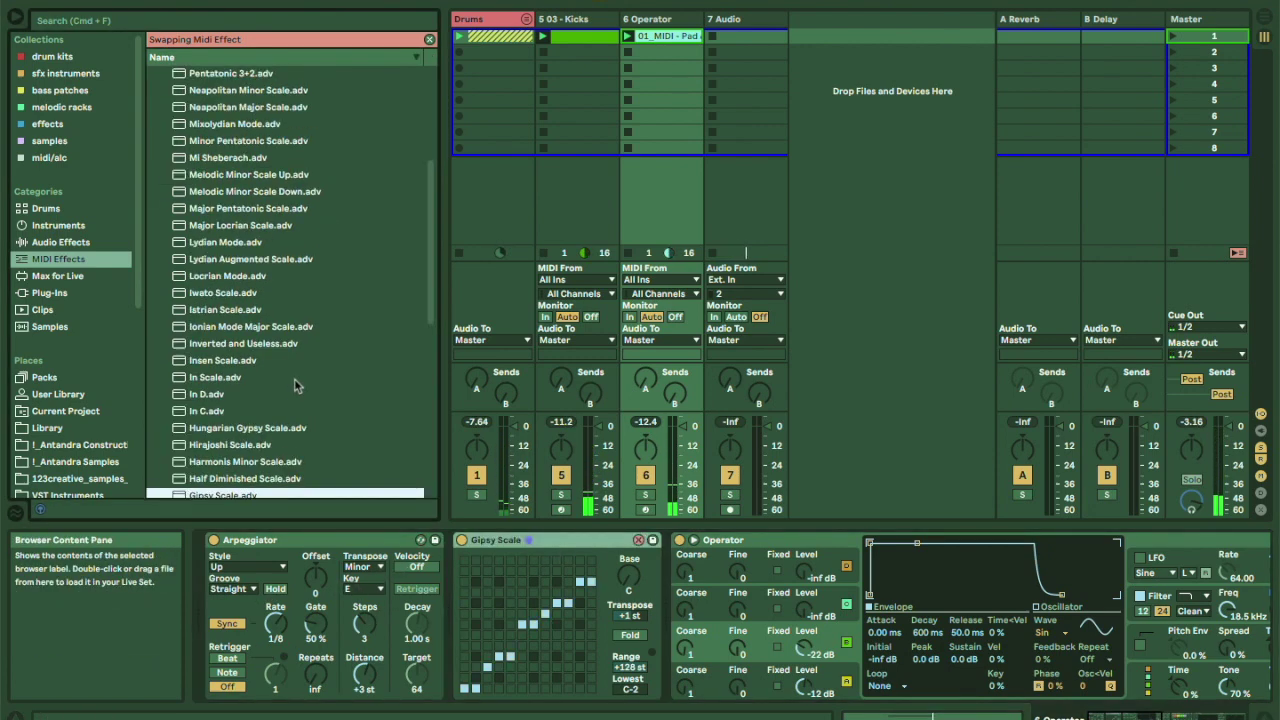
pyautogui.doubleClick(238, 352)
pyautogui.moveTo(627, 576); pyautogui.dragTo(627, 545)
pyautogui.press('Up')
pyautogui.press('Up')
pyautogui.press('Down')
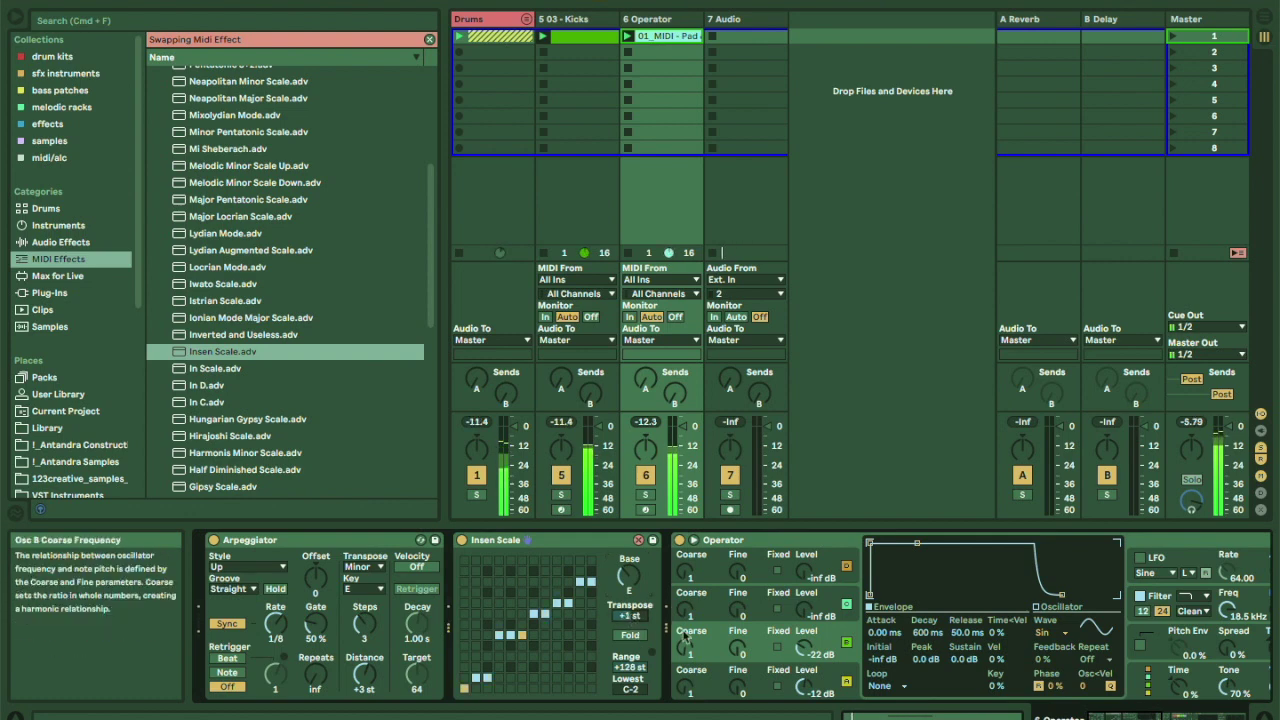
# Try the Insen Scale at -1 st, set its transposition to 0 st, and check the notes in the Tuner.
pyautogui.hscroll(10, 685, 636)
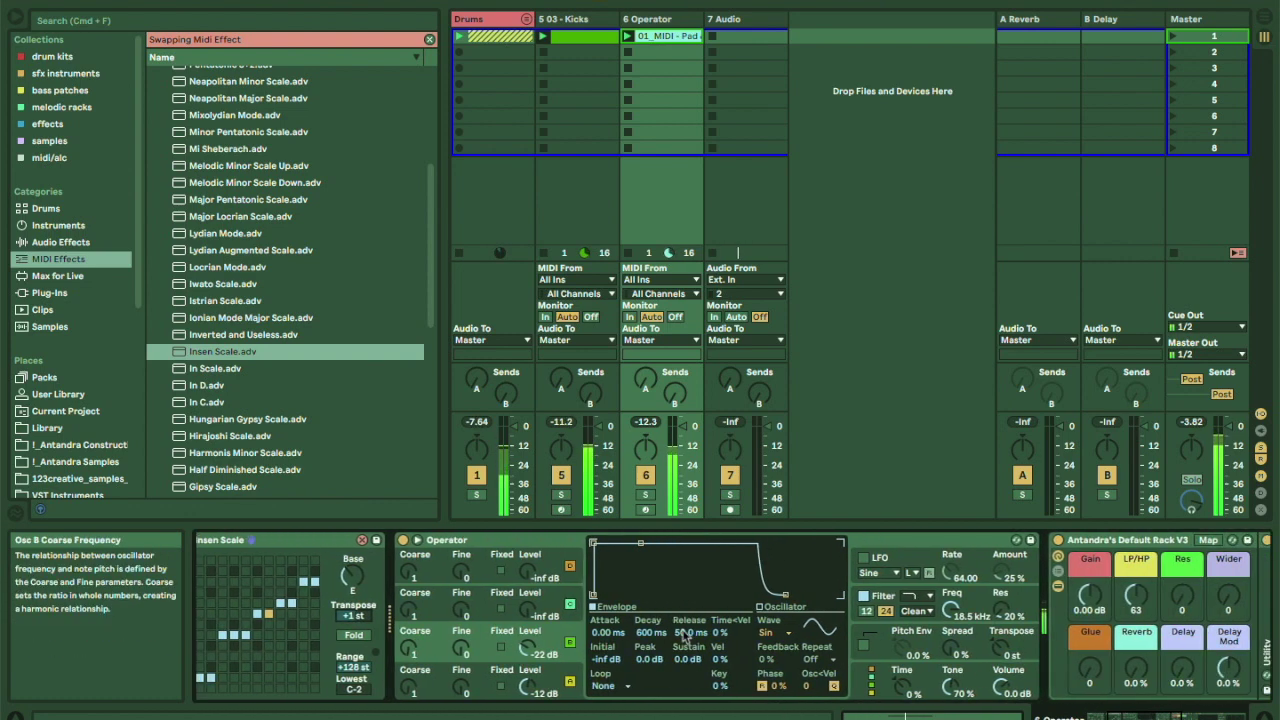
pyautogui.hscroll(-10, 685, 636)
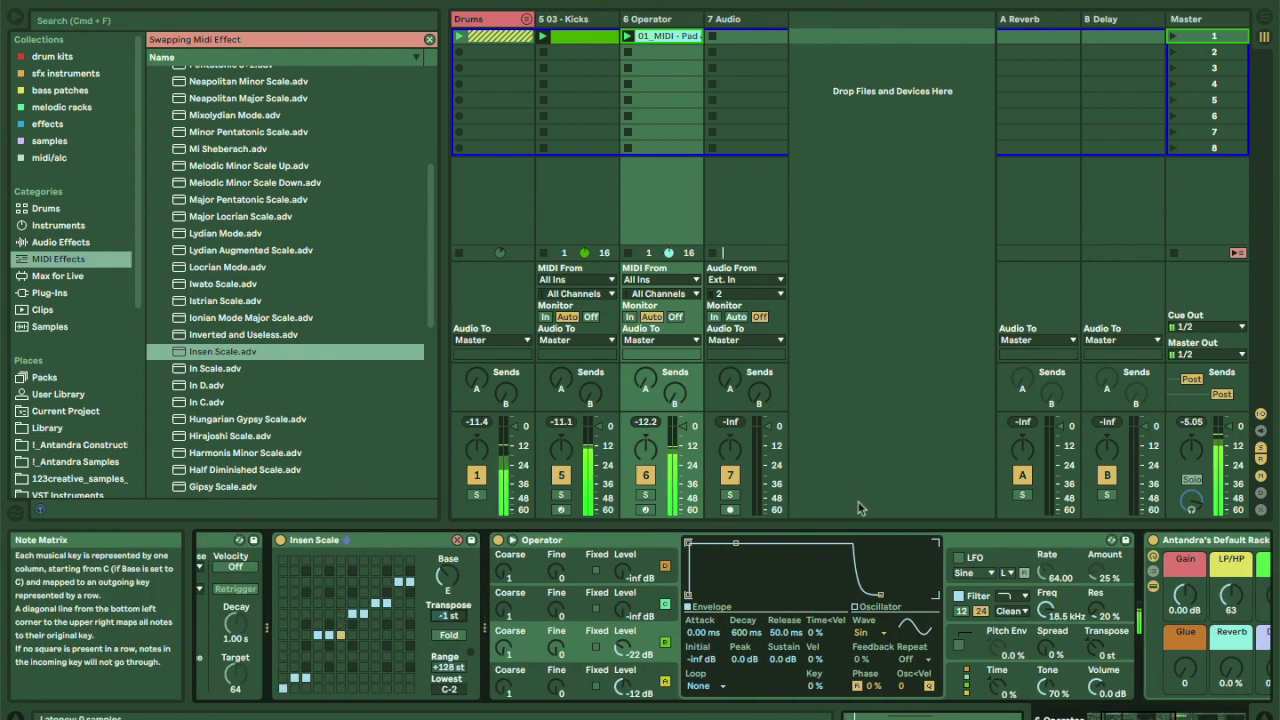
pyautogui.hscroll(10, 858, 570)
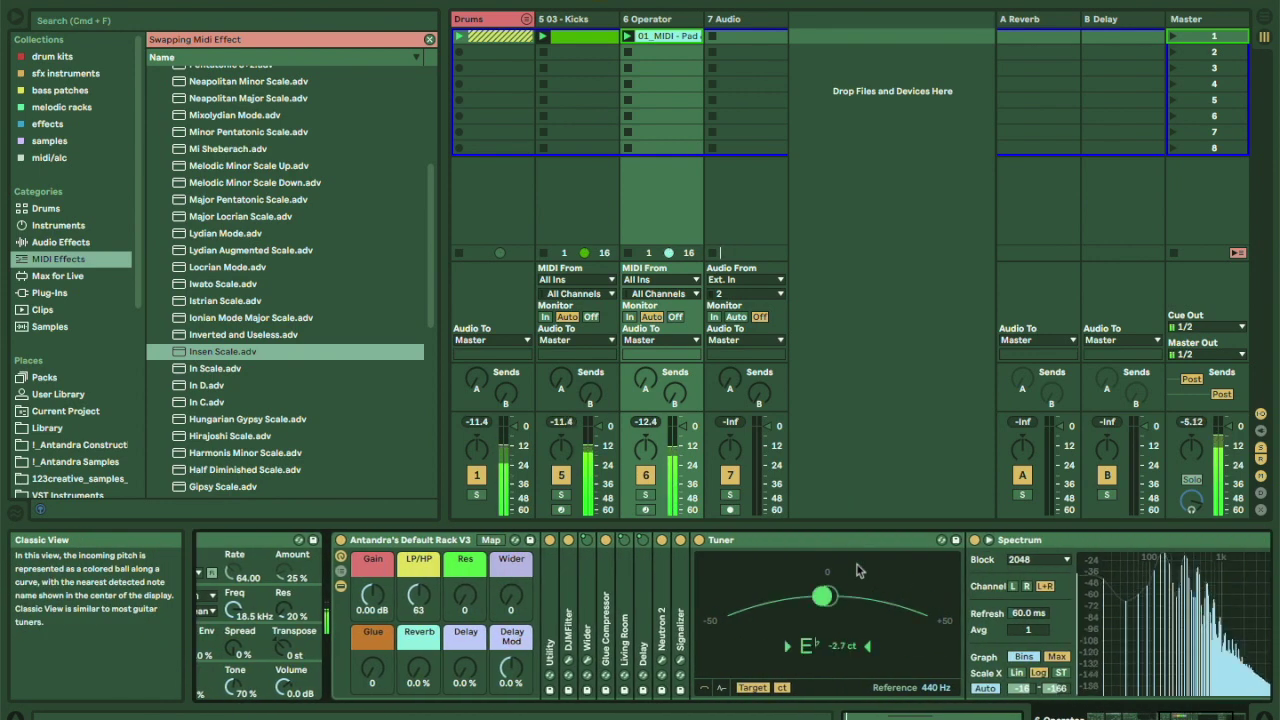
pyautogui.hscroll(-10, 858, 570)
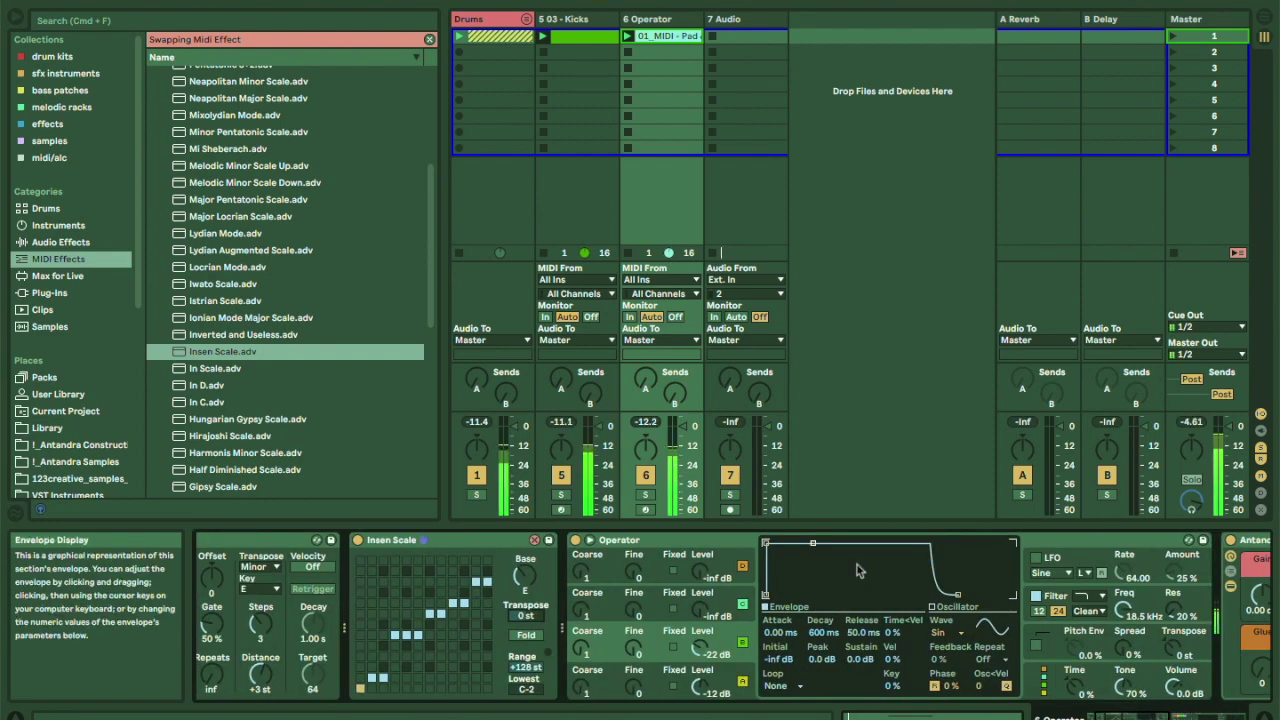
pyautogui.hscroll(10, 857, 570)
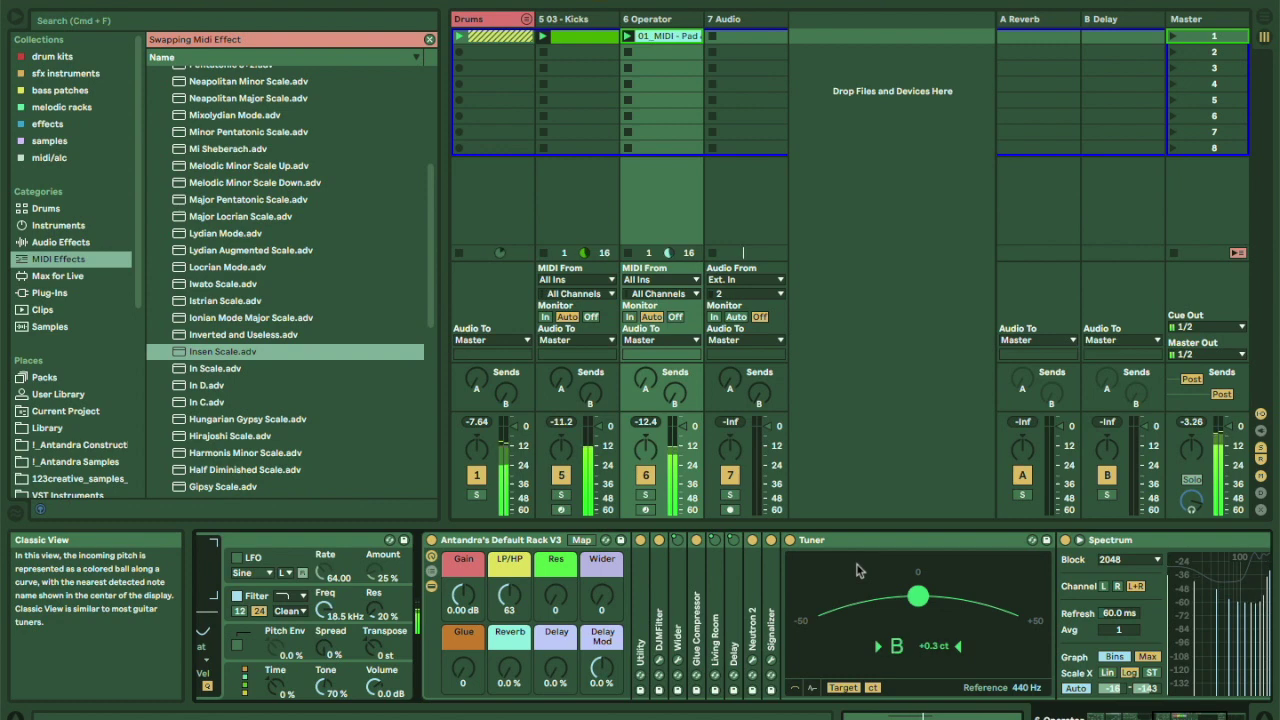
pyautogui.hscroll(-10, 857, 570)
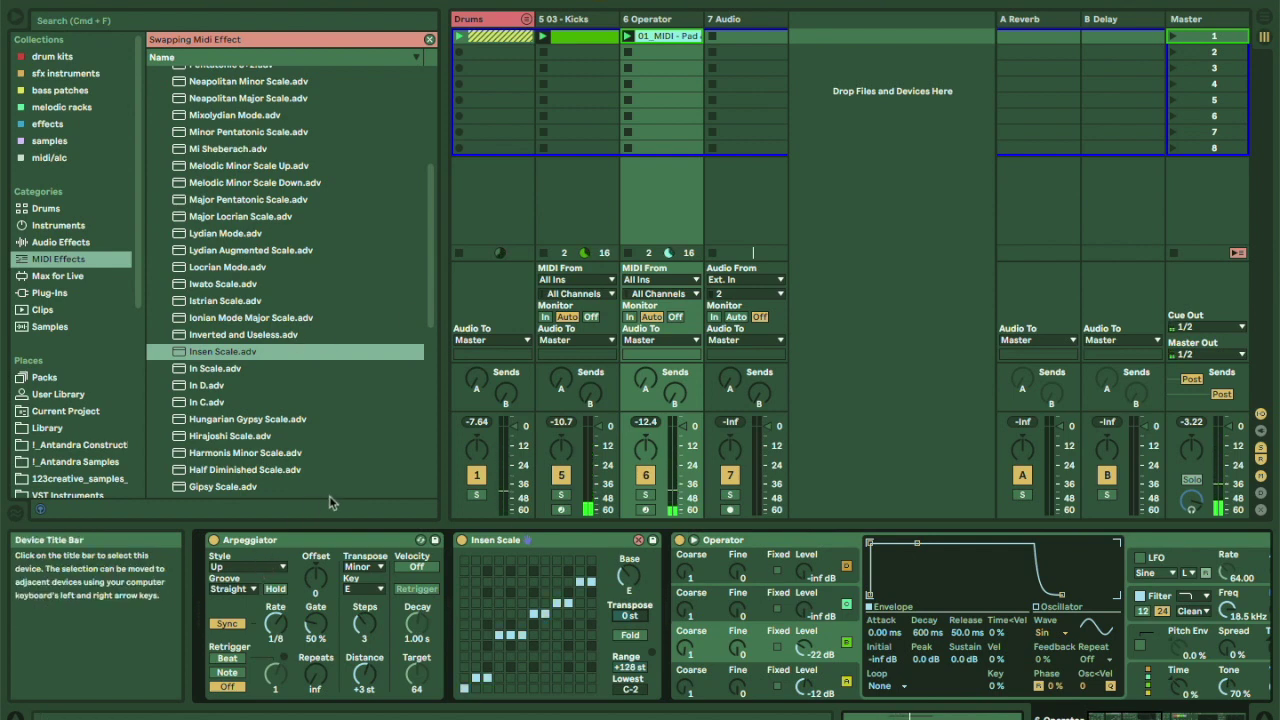
# Replace the Insen Scale with the Hungarian Gypsy Scale preset transposed +1 st and check the notes in the Tuner.
pyautogui.scroll(-3, 283, 457)
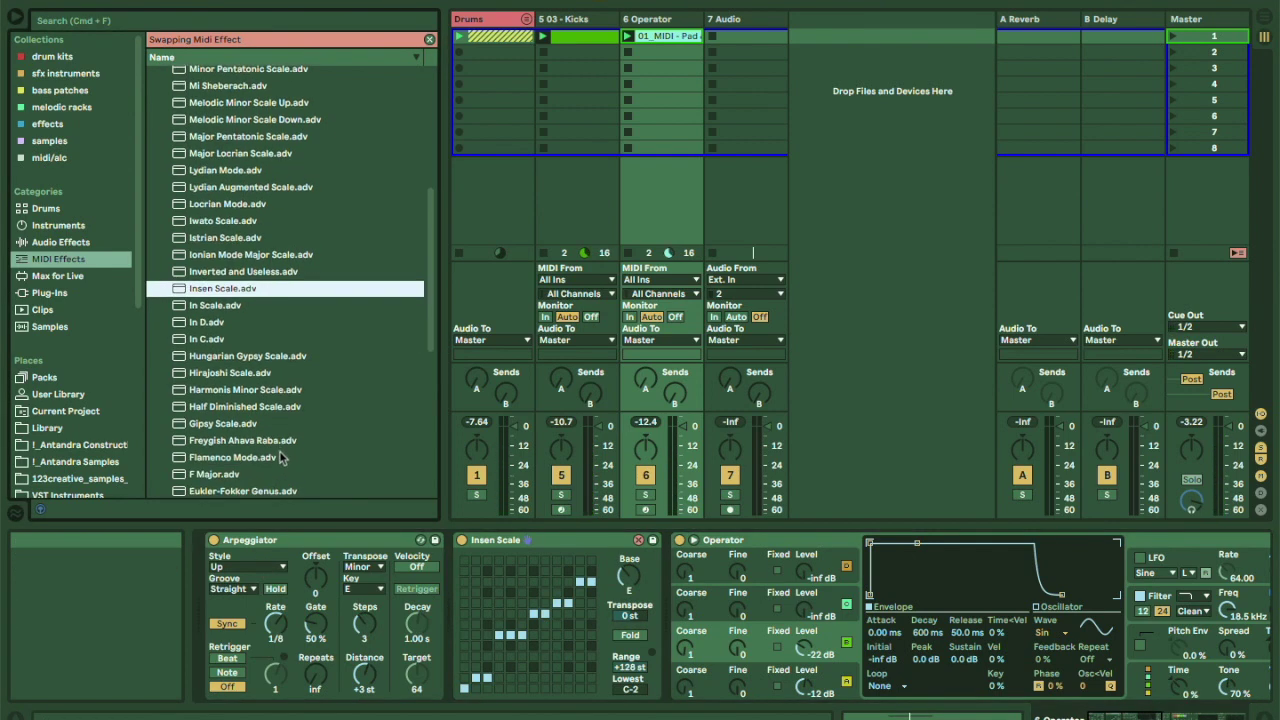
pyautogui.click(215, 358)
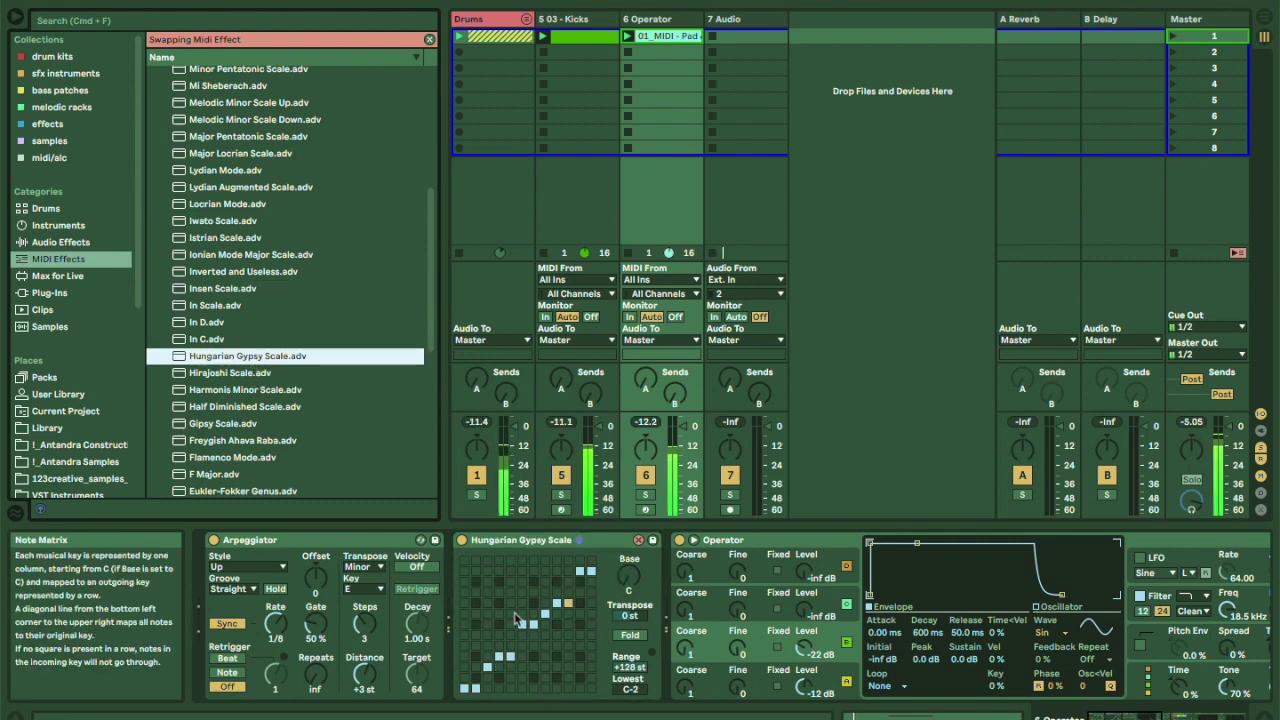
pyautogui.click(730, 645)
pyautogui.hscroll(10, 730, 645)
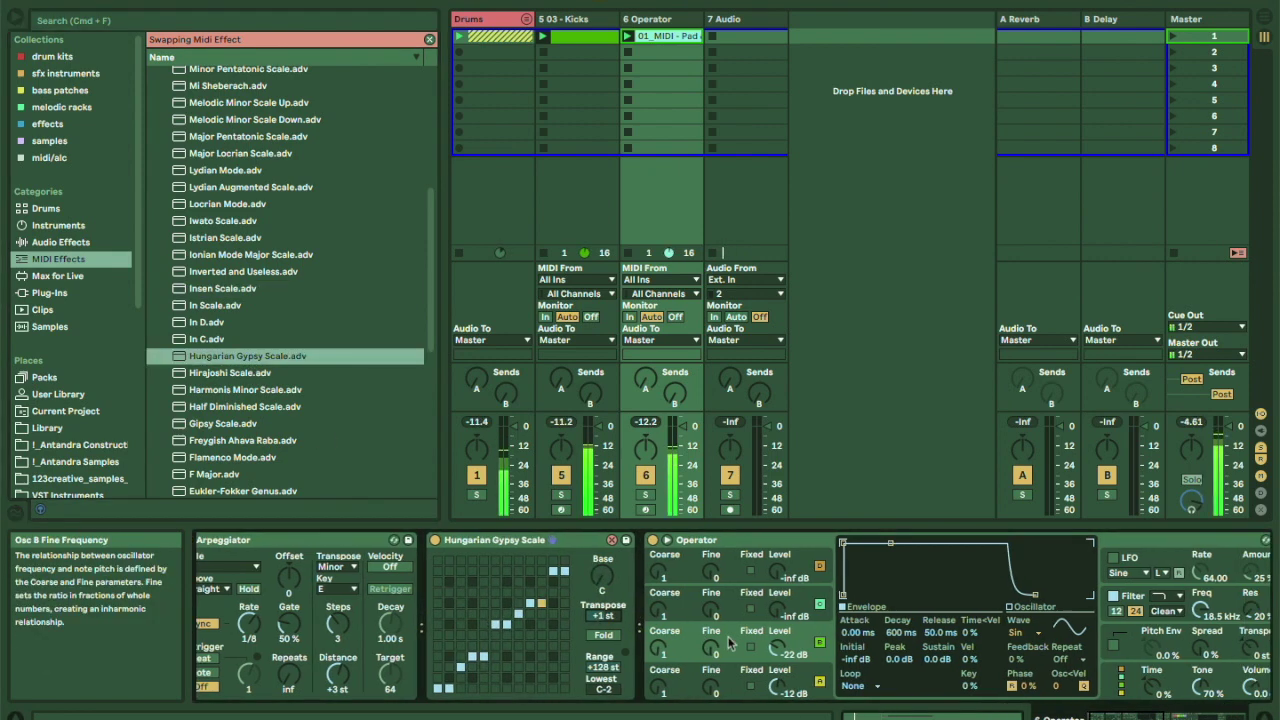
pyautogui.hscroll(-5, 730, 645)
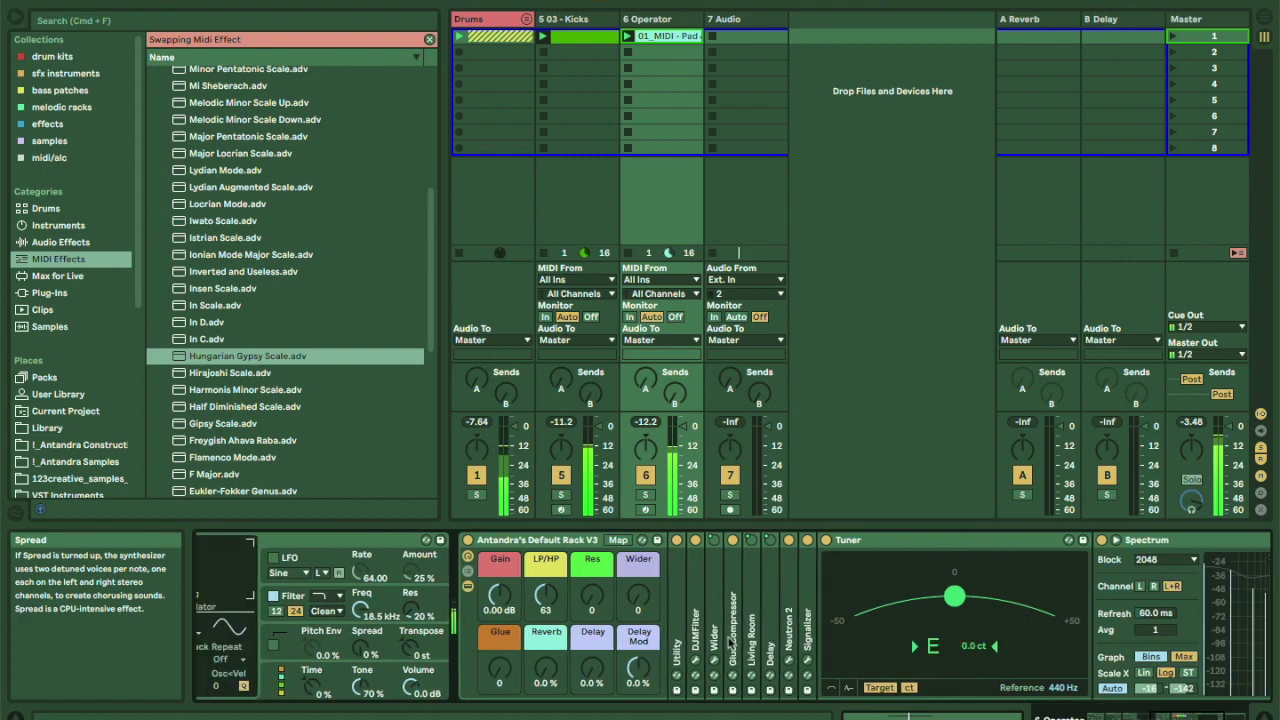
pyautogui.hscroll(-5, 730, 645)
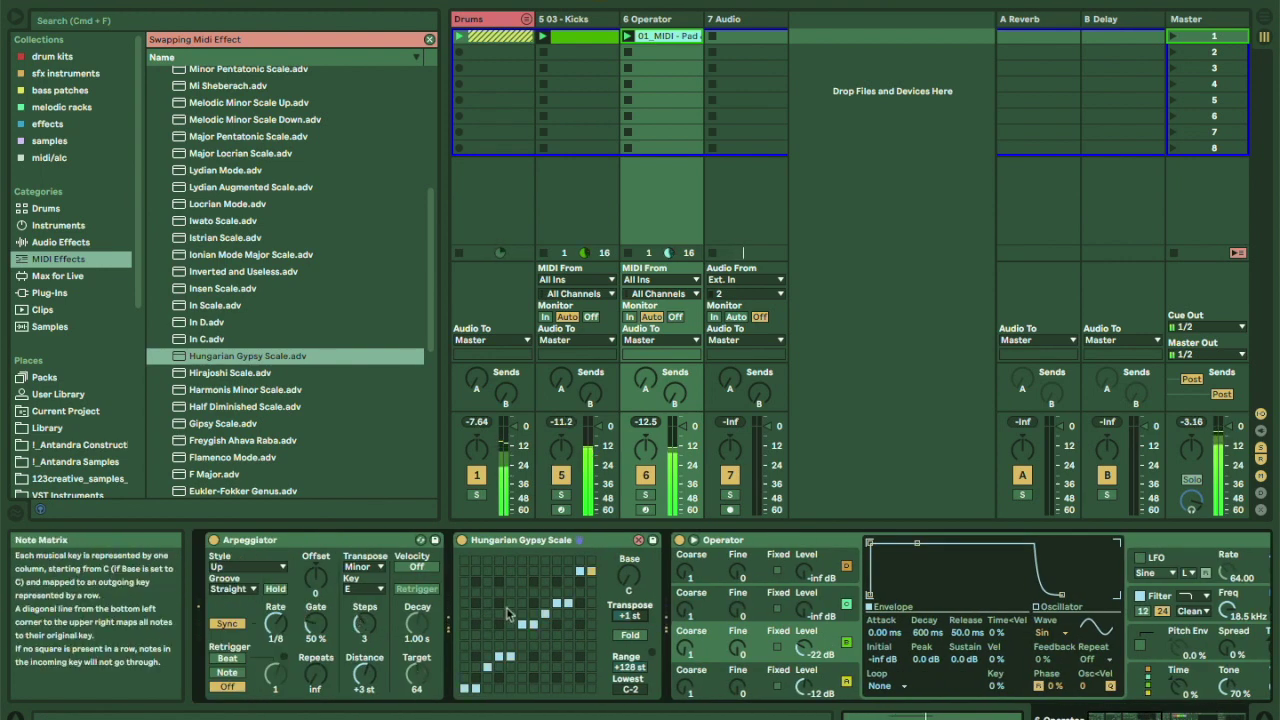
# Replace the Hungarian Gypsy Scale with the C Minor Melodic Up preset transposed +1 st and check the Tuner.
pyautogui.scroll(-4, 278, 328)
pyautogui.doubleClick(240, 394)
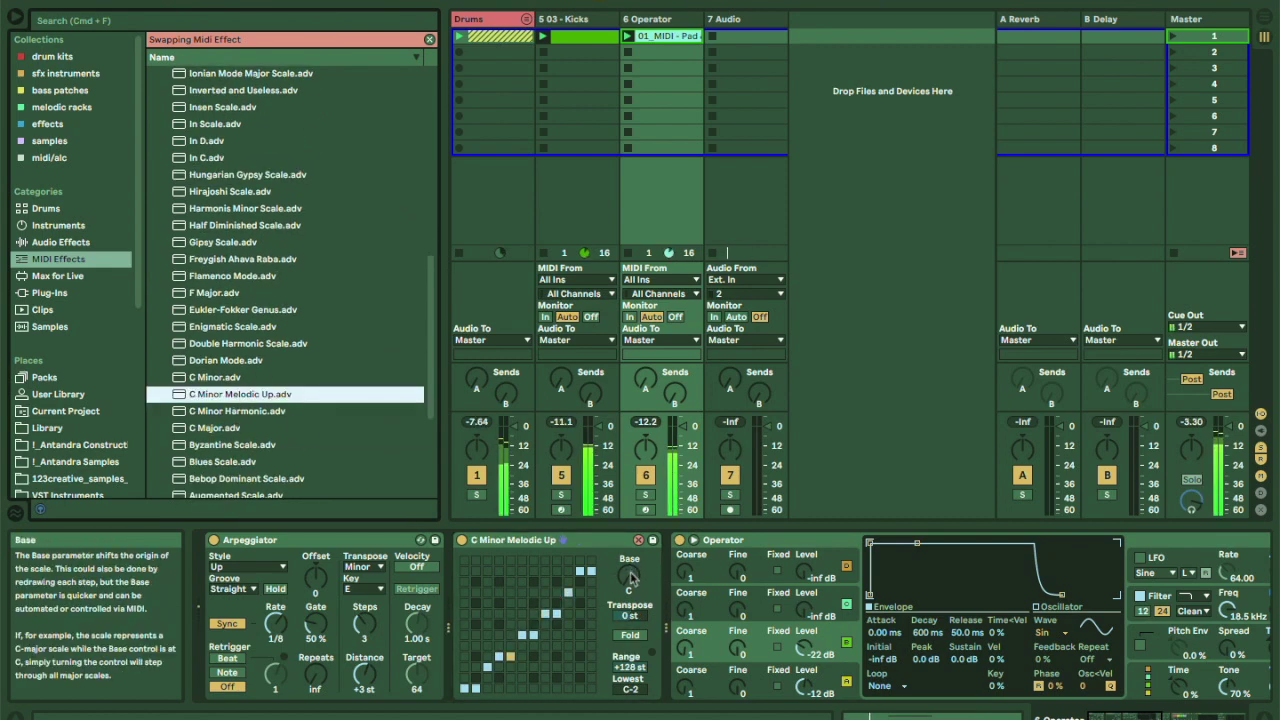
pyautogui.click(632, 617)
pyautogui.hscroll(10, 632, 620)
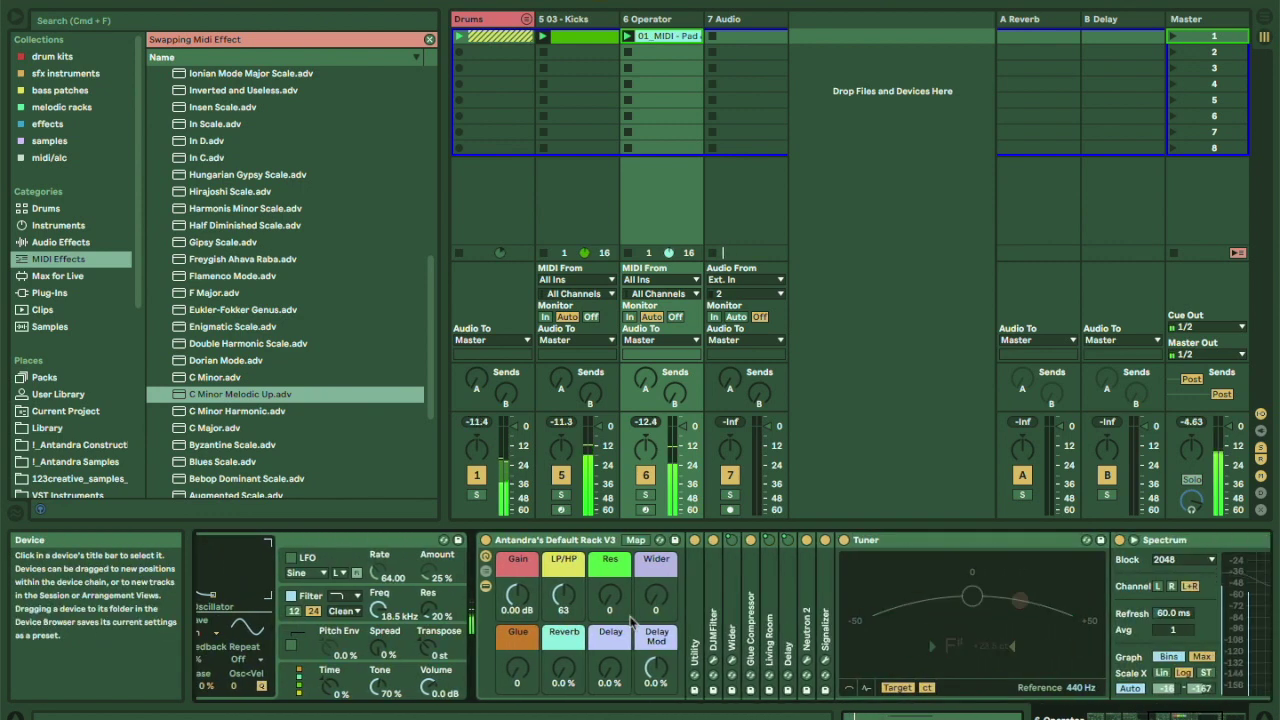
pyautogui.hscroll(-10, 632, 620)
pyautogui.hscroll(-5, 632, 622)
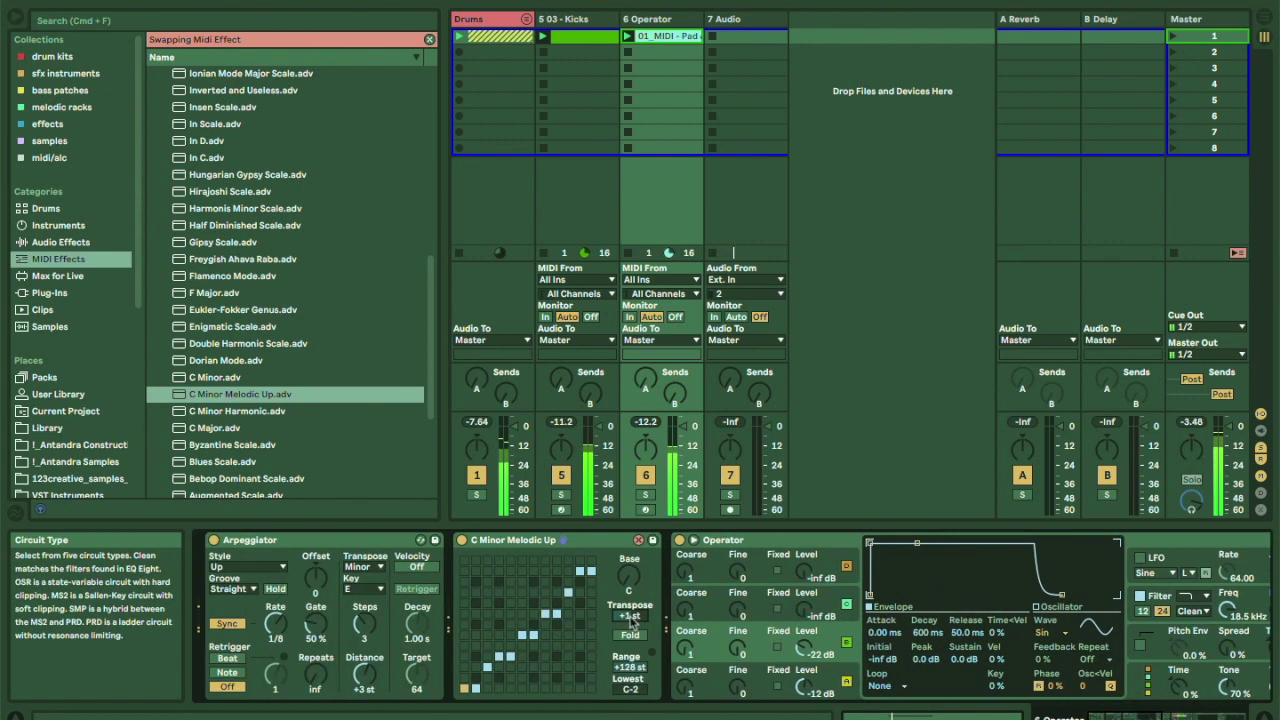
# Set the Arpeggiator's synced rate to 1/24.
pyautogui.click(280, 628)
pyautogui.moveTo(278, 626)
pyautogui.mouseDown()
pyautogui.moveTo(278, 585)
pyautogui.moveTo(281, 628)
pyautogui.mouseUp()
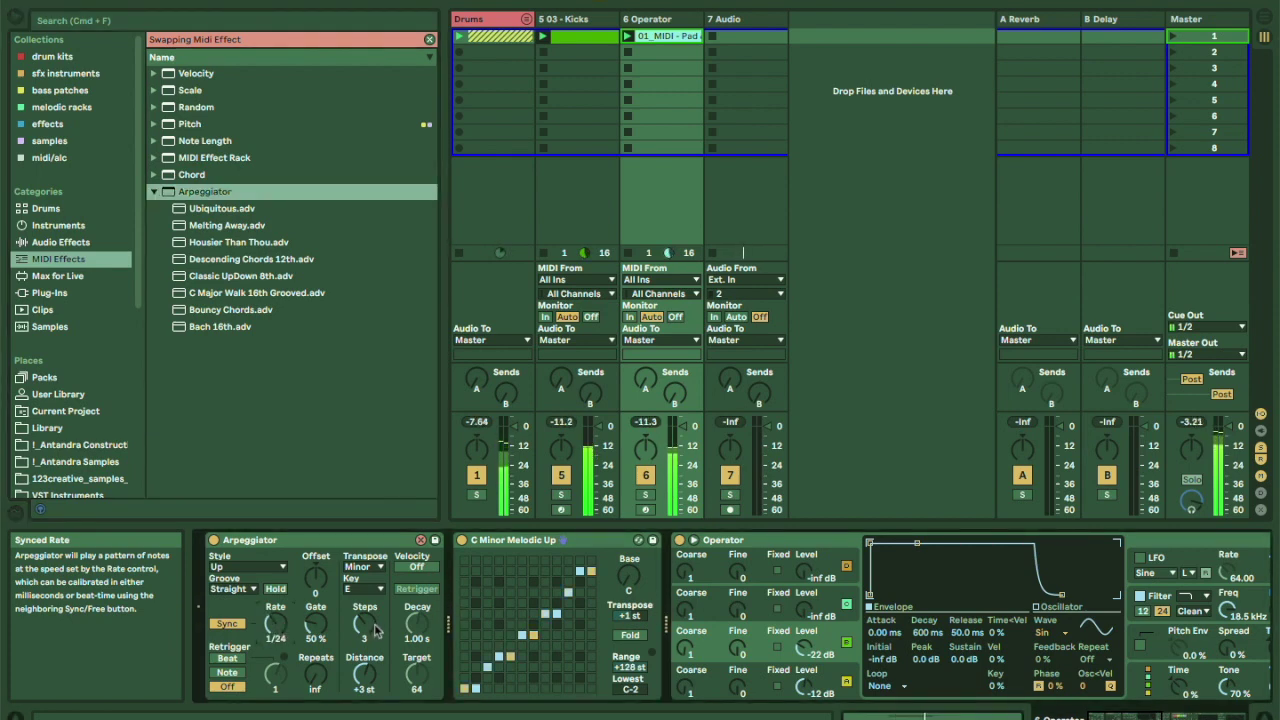
pyautogui.moveTo(311, 626); pyautogui.dragTo(312, 660)
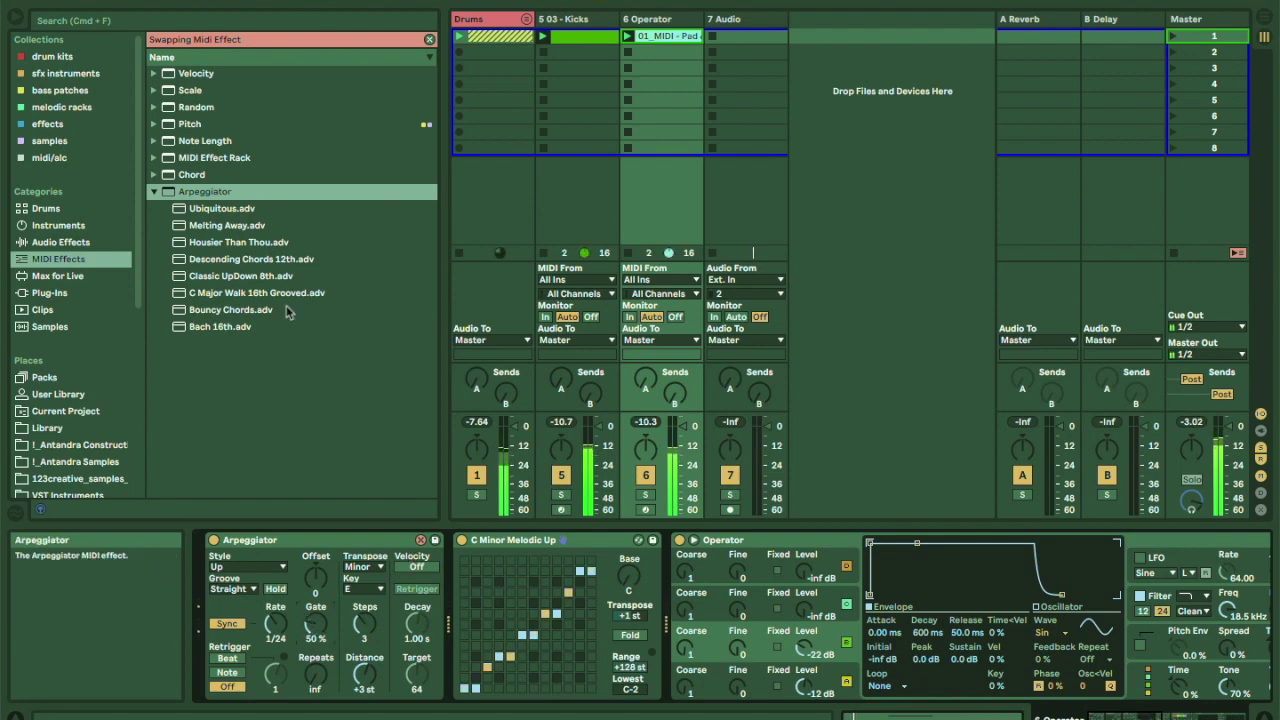
# Load the Housier Than Thou preset into the Arpeggiator and swap the scale for Half Diminished Scale transposed +1 st.
pyautogui.doubleClick(224, 246)
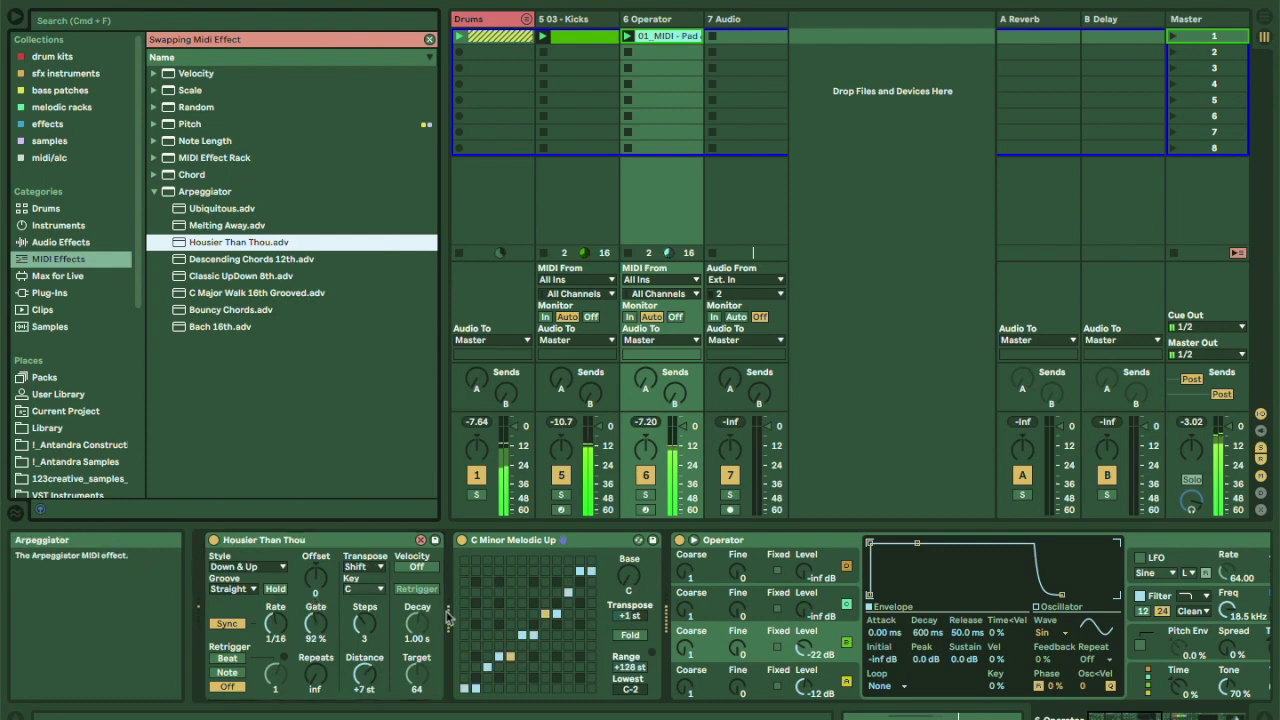
pyautogui.click(638, 540)
pyautogui.doubleClick(290, 320)
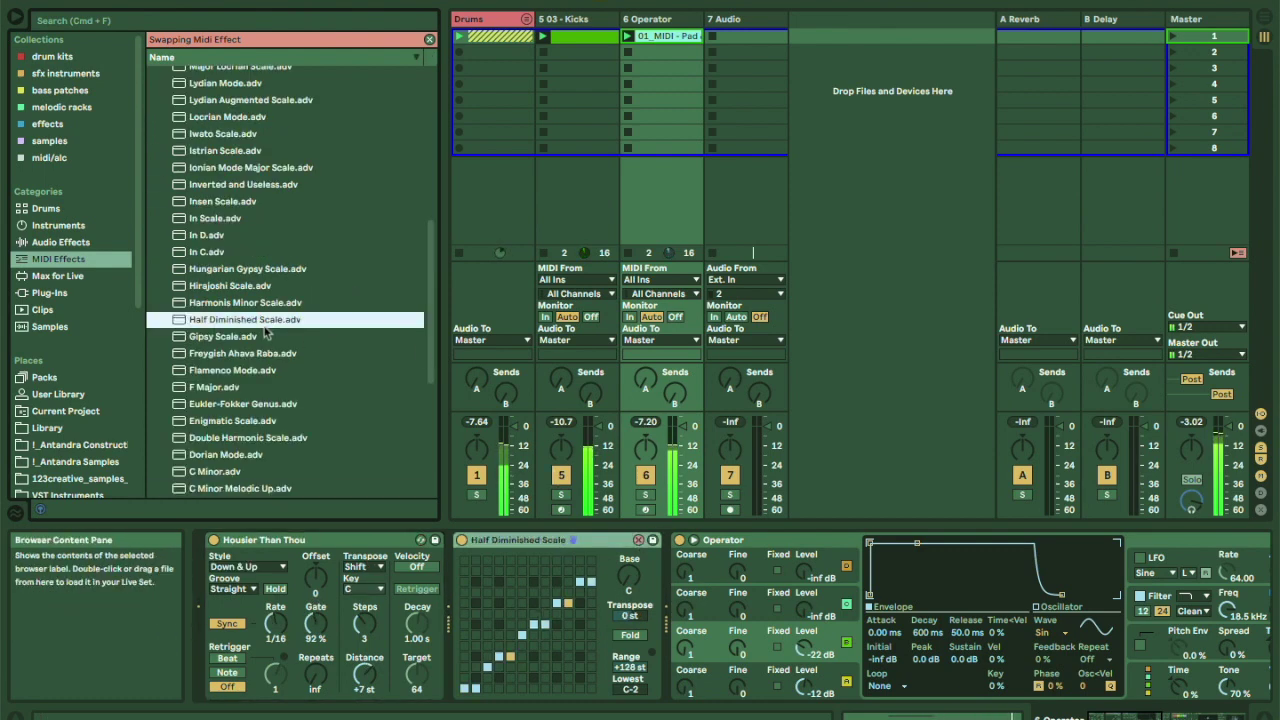
pyautogui.click(627, 615)
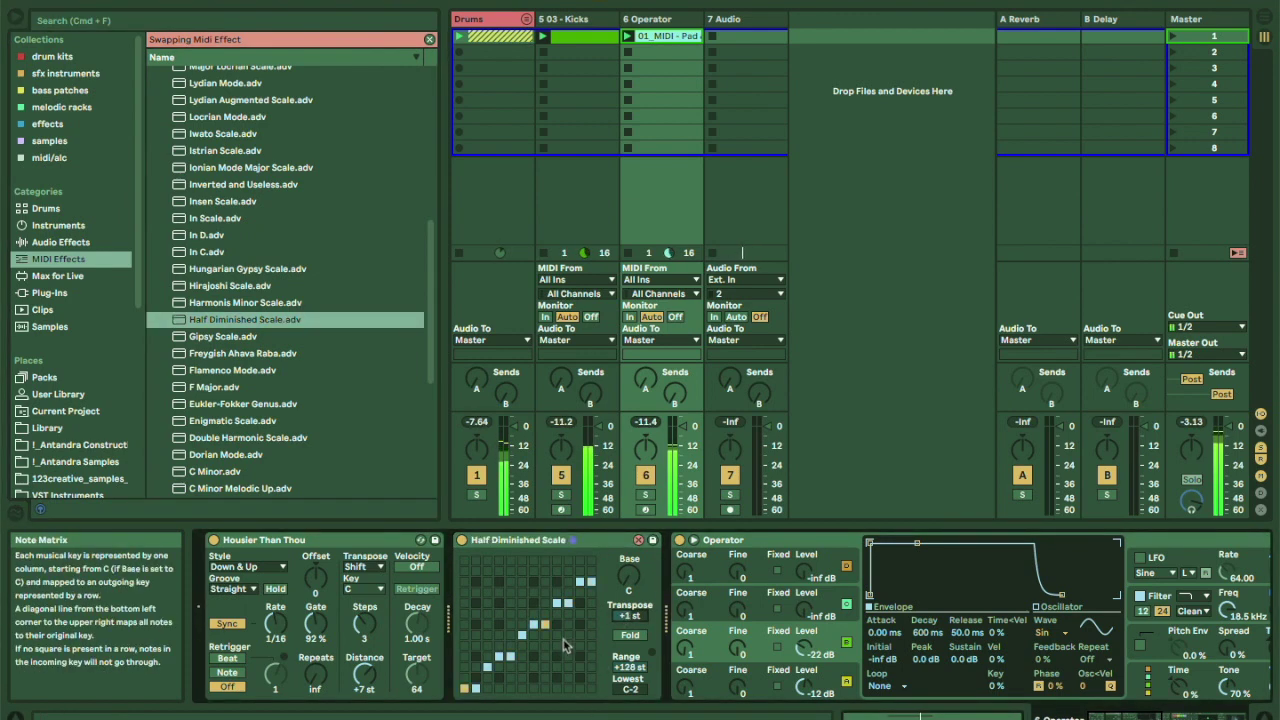
# Replace the Half Diminished Scale with the Pentatonic In Black preset transposed +1 st and check the notes in the Tuner.
pyautogui.scroll(6, 190, 378)
pyautogui.moveTo(240, 229); pyautogui.dragTo(420, 388)
pyautogui.moveTo(580, 622); pyautogui.dragTo(635, 618)
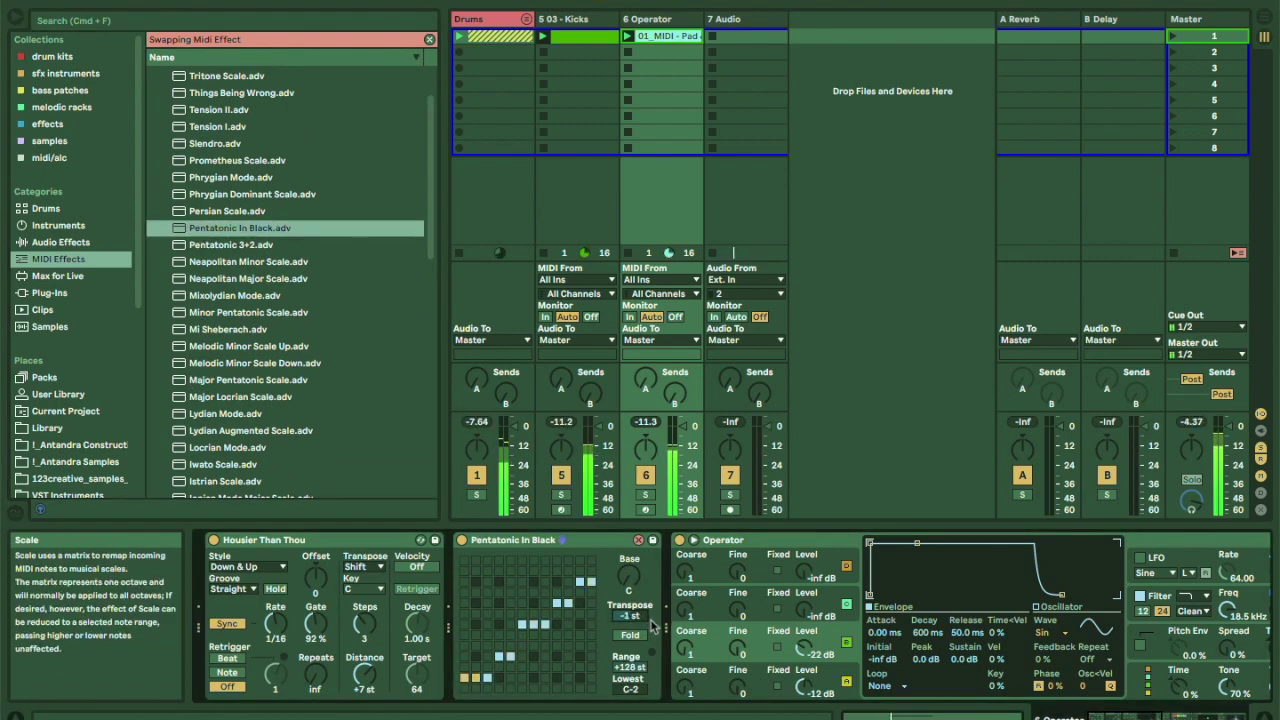
pyautogui.moveTo(647, 618); pyautogui.dragTo(647, 606)
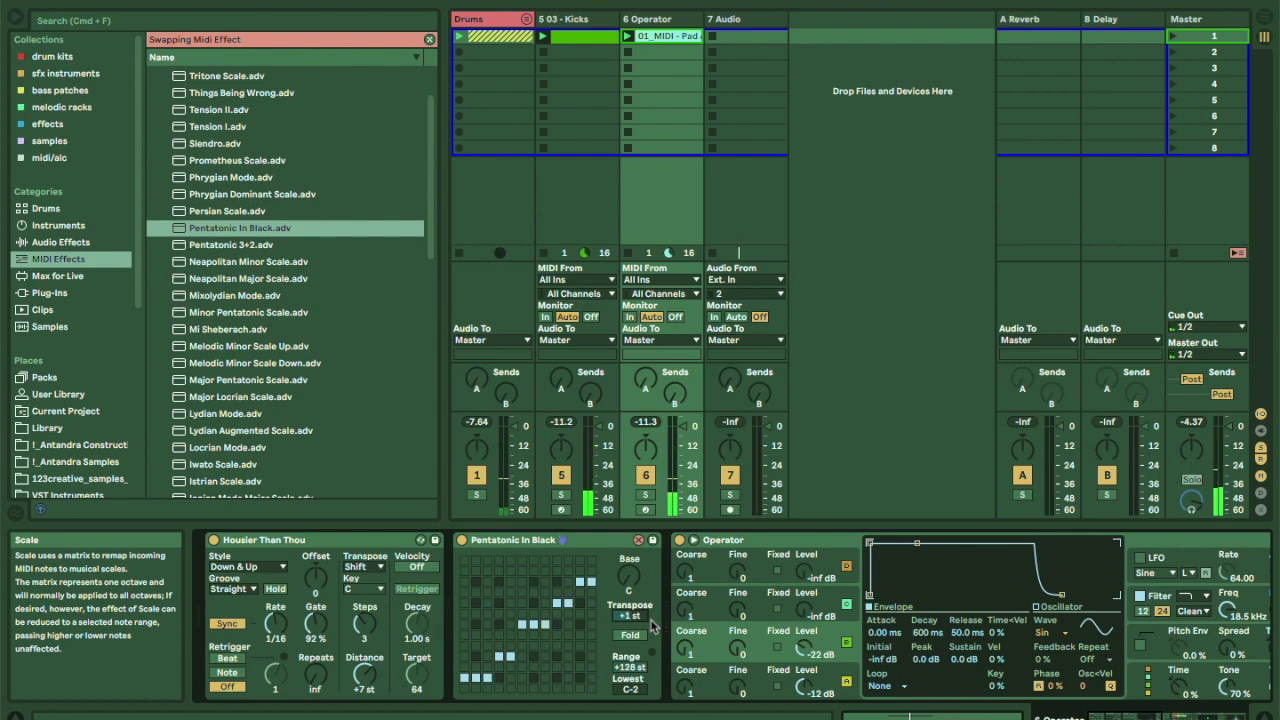
pyautogui.hscroll(10, 765, 597)
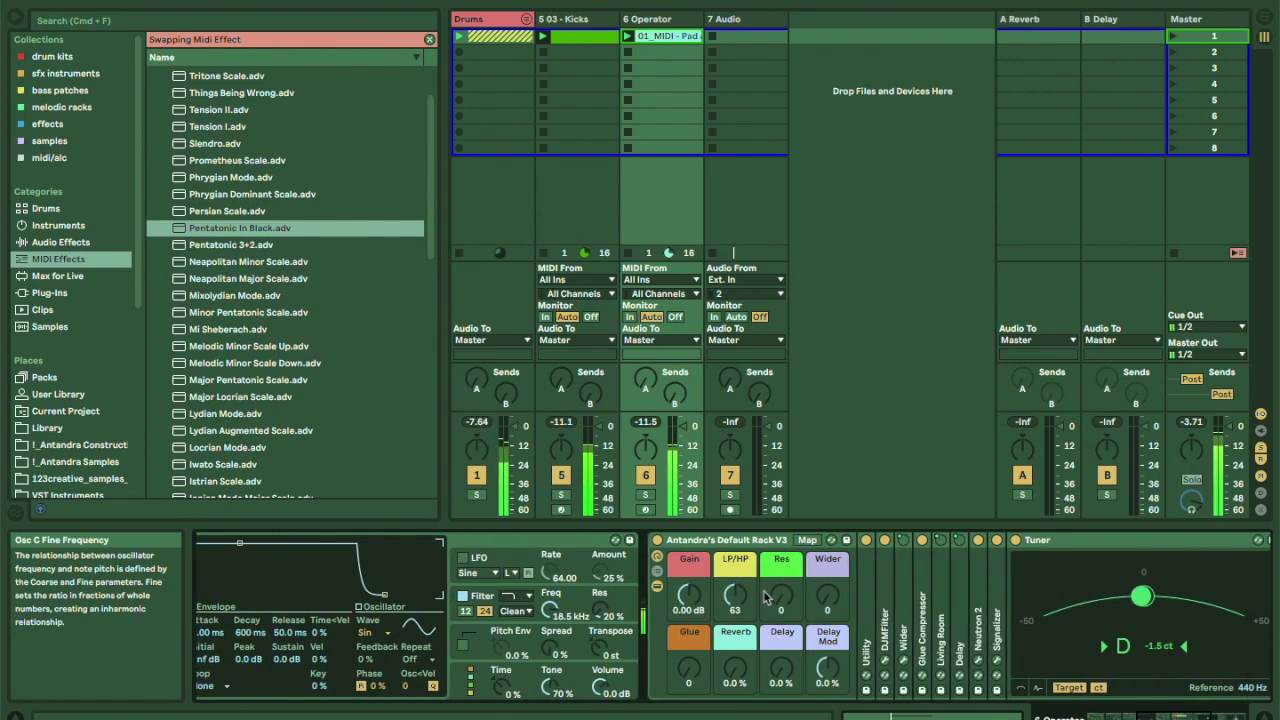
pyautogui.hscroll(6, 765, 597)
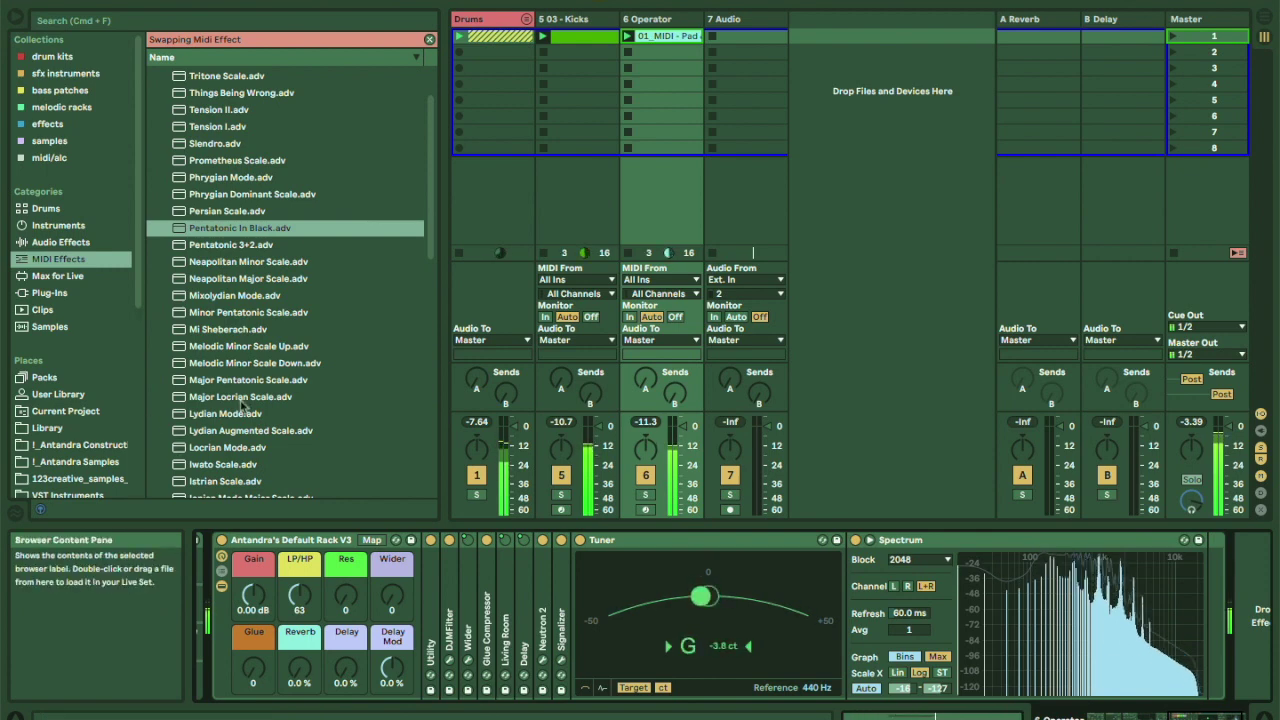
# Lower the note at beat 2.4 of the 03 - Kicks clip to E3.
pyautogui.doubleClick(572, 38)
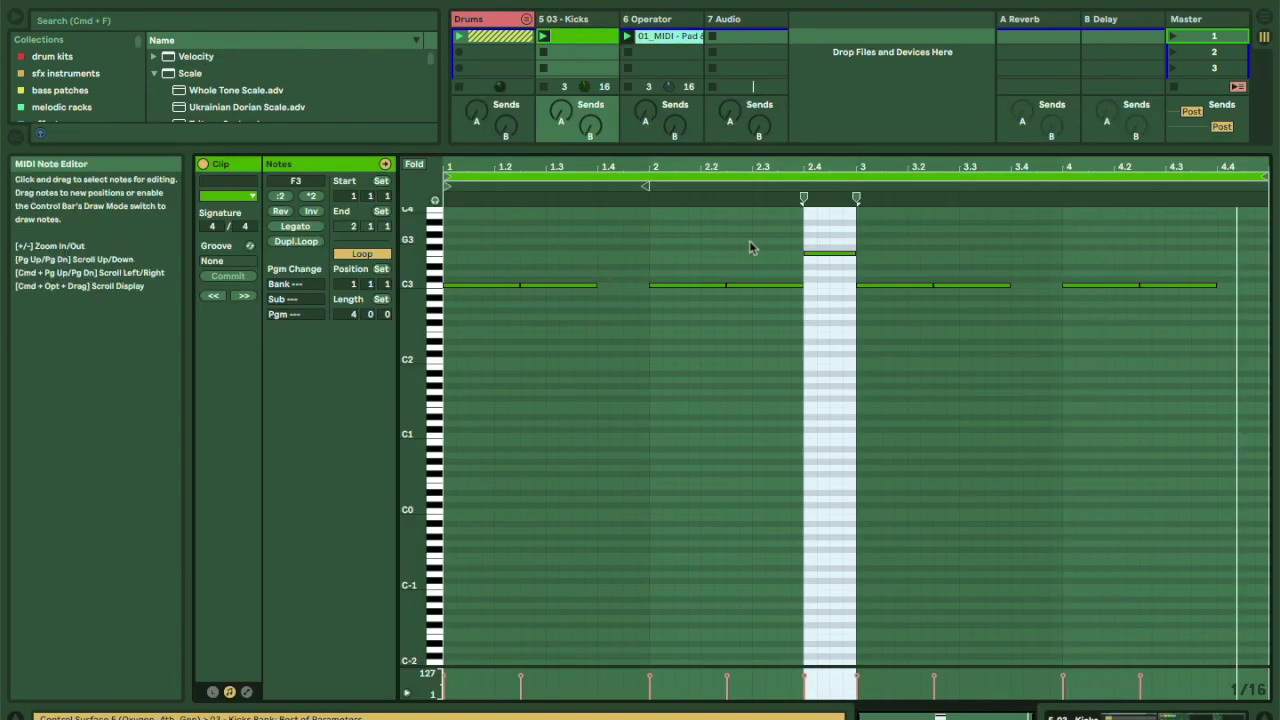
pyautogui.click(440, 256)
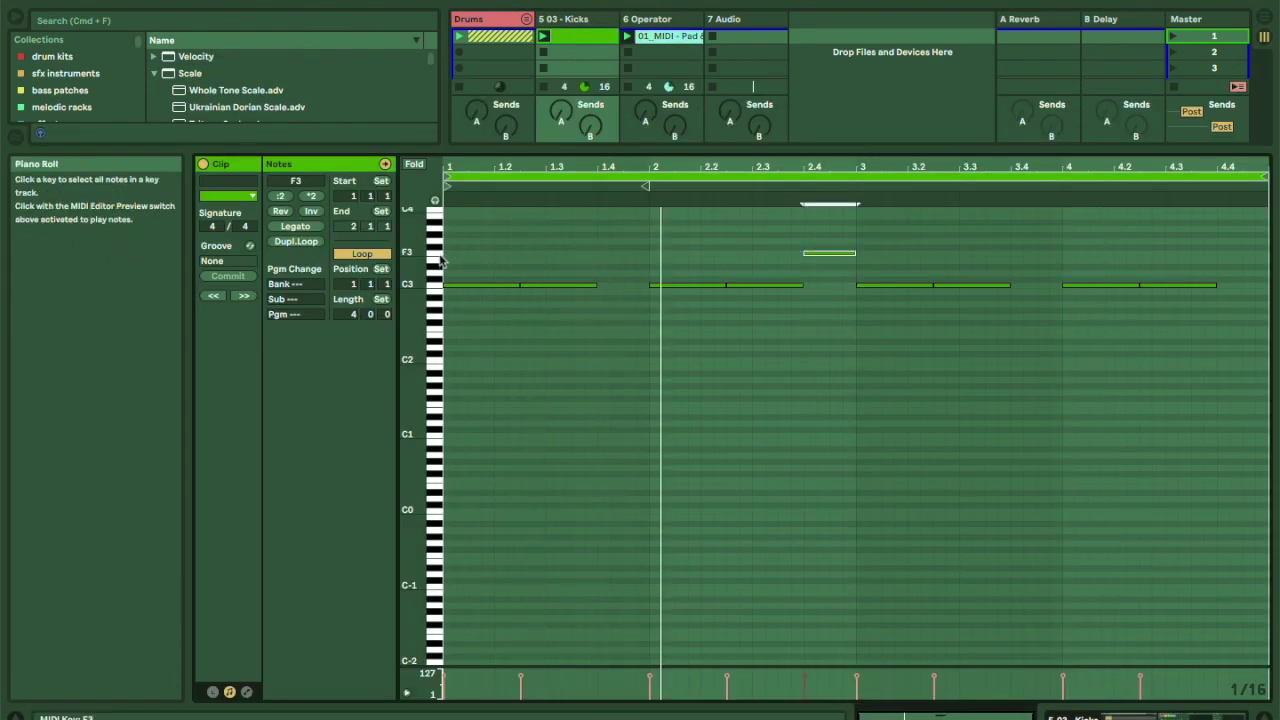
pyautogui.press('Down')
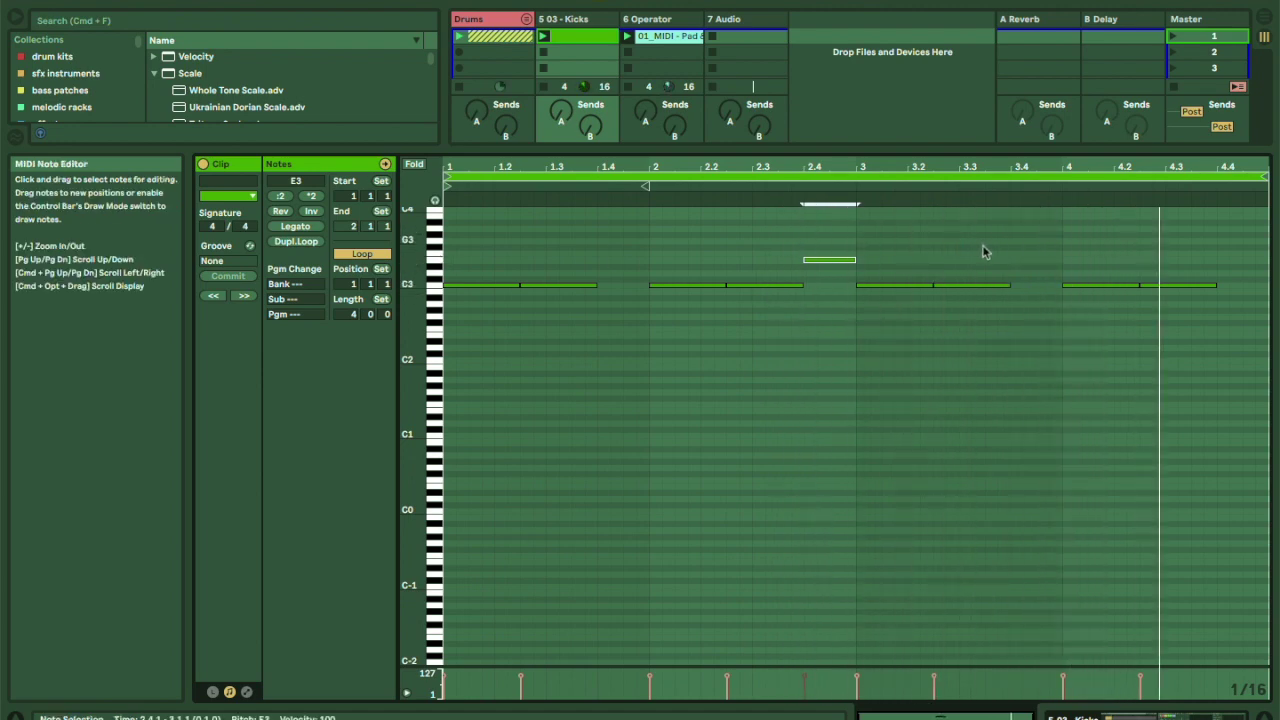
# Add a one-beat note to the kick clip and move it to G3 at beat 4.3.
pyautogui.doubleClick(1042, 224)
pyautogui.moveTo(1042, 224)
pyautogui.mouseDown()
pyautogui.moveTo(1020, 221)
pyautogui.moveTo(1066, 221)
pyautogui.mouseUp()
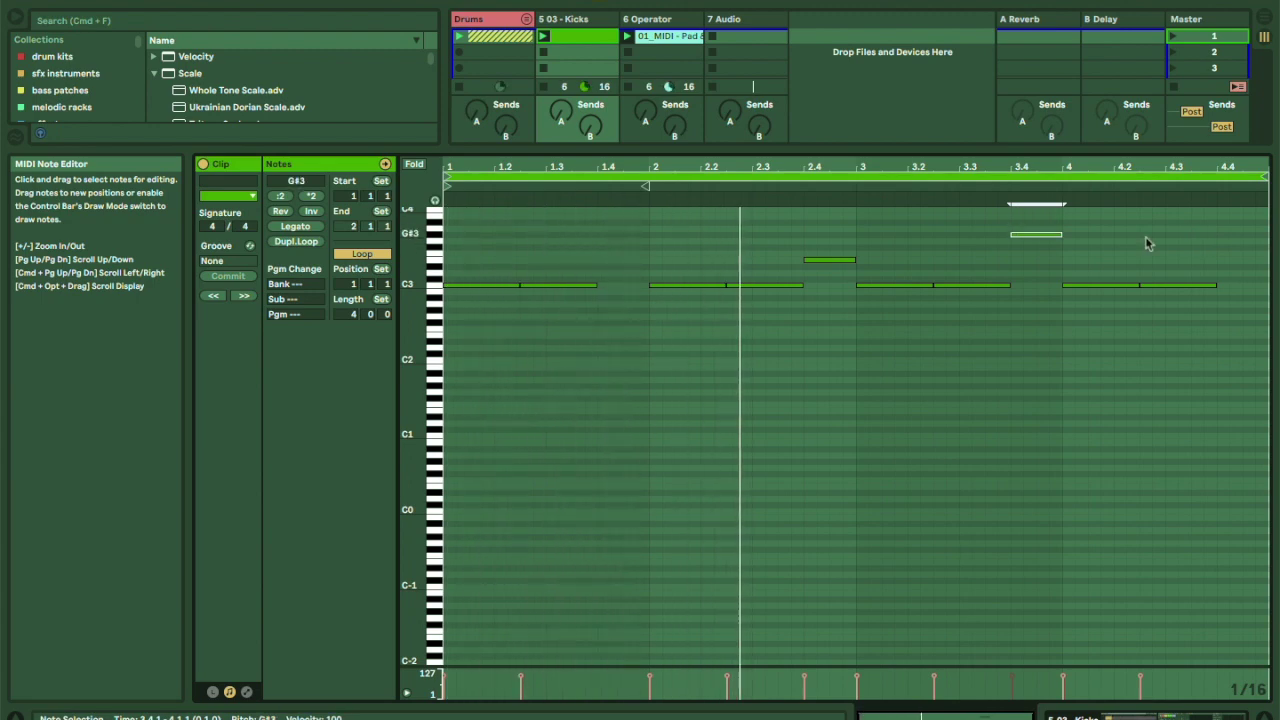
pyautogui.press('Down')
pyautogui.press('Down')
pyautogui.press('Down')
pyautogui.press('Right')
pyautogui.press('Right')
pyautogui.press('Right')
pyautogui.press('Right')
pyautogui.press('Right')
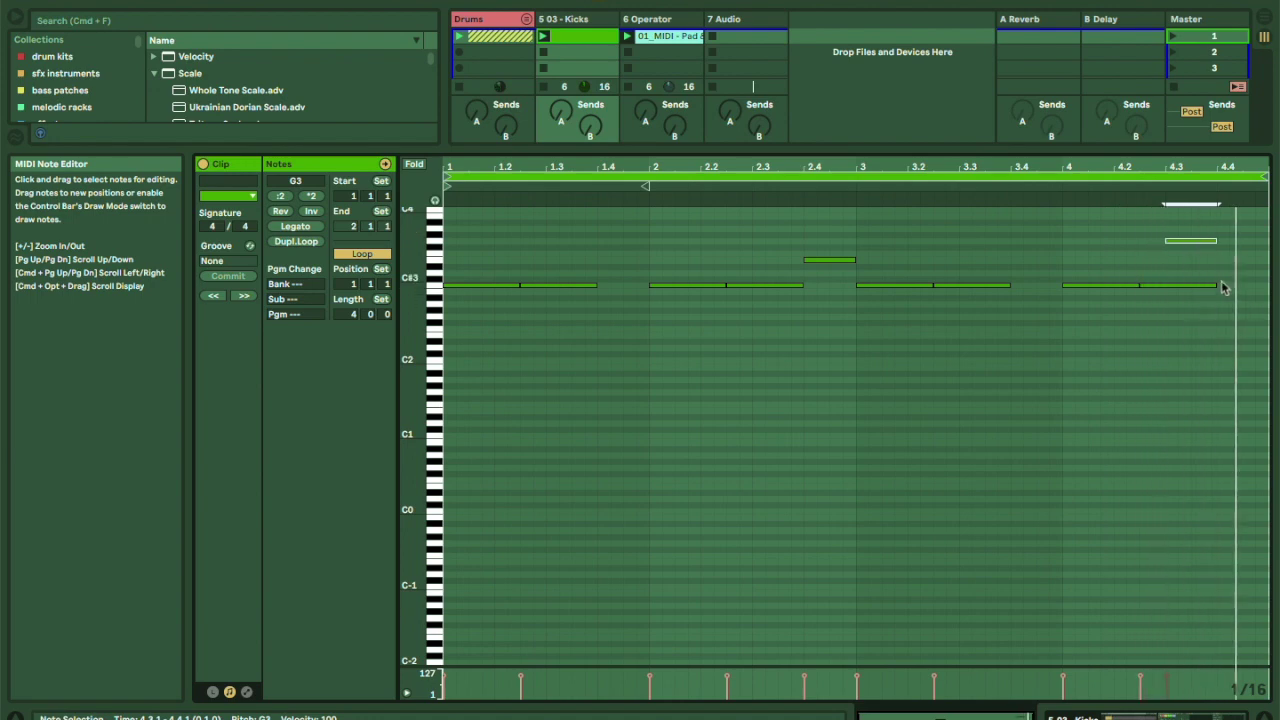
# Trim the last C3 note to end at beat 4.3 and fill beats 4.3 and 4.4 with two A3 notes.
pyautogui.moveTo(1216, 285); pyautogui.dragTo(1164, 285)
pyautogui.click(1190, 241)
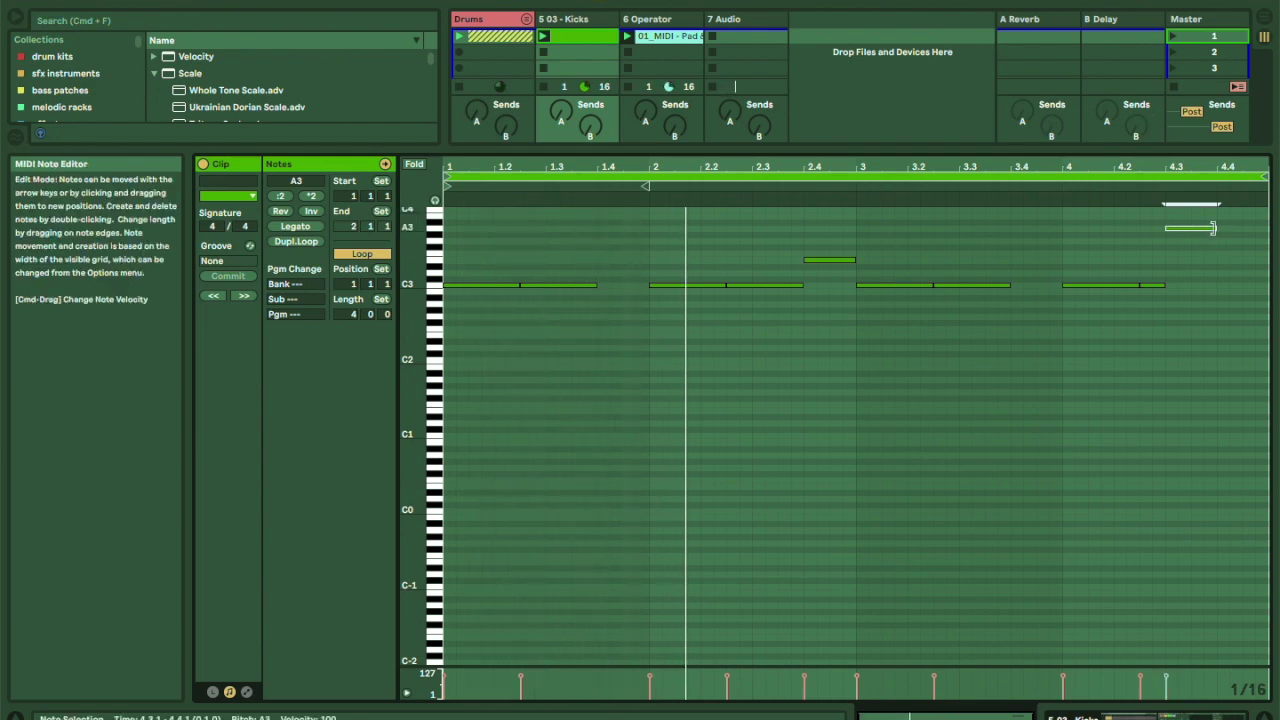
pyautogui.press('Right')
pyautogui.click(1191, 296)
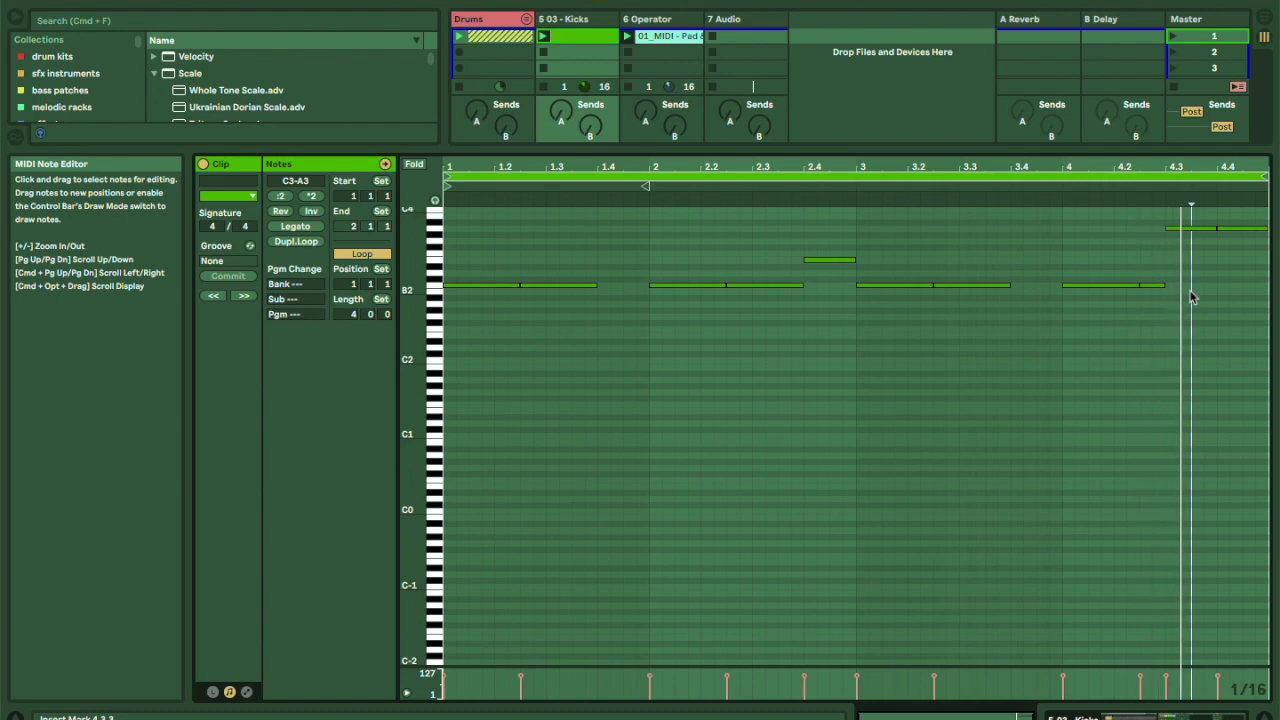
# Try the kick clip's last two notes at higher pitches, up to C4.
pyautogui.click(1227, 228)
pyautogui.press('Up')
pyautogui.click(1154, 188)
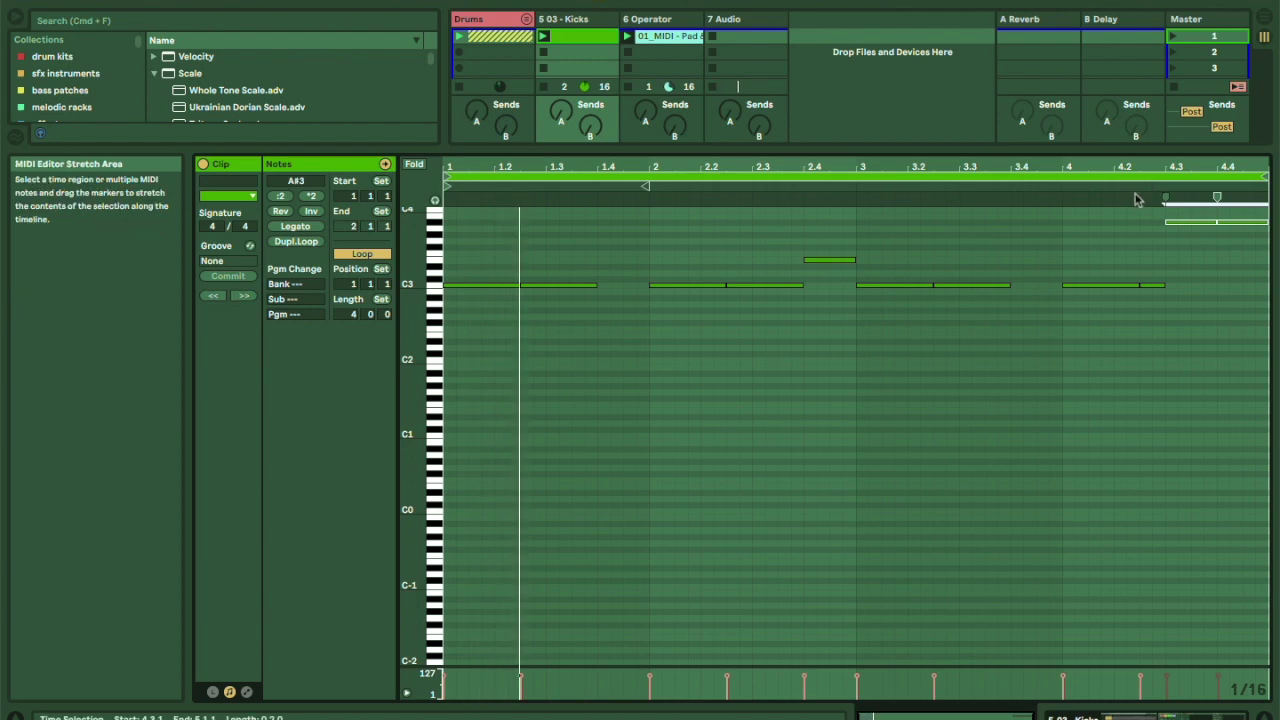
pyautogui.click(1141, 188)
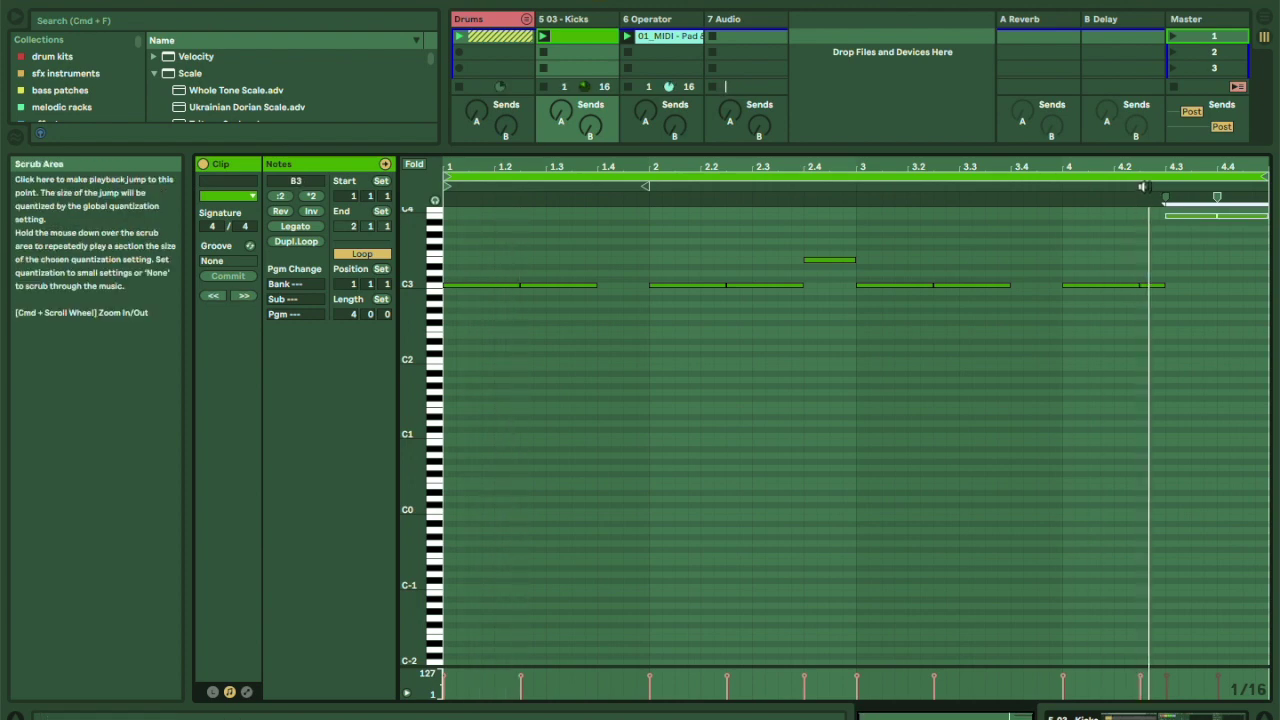
pyautogui.press('Up')
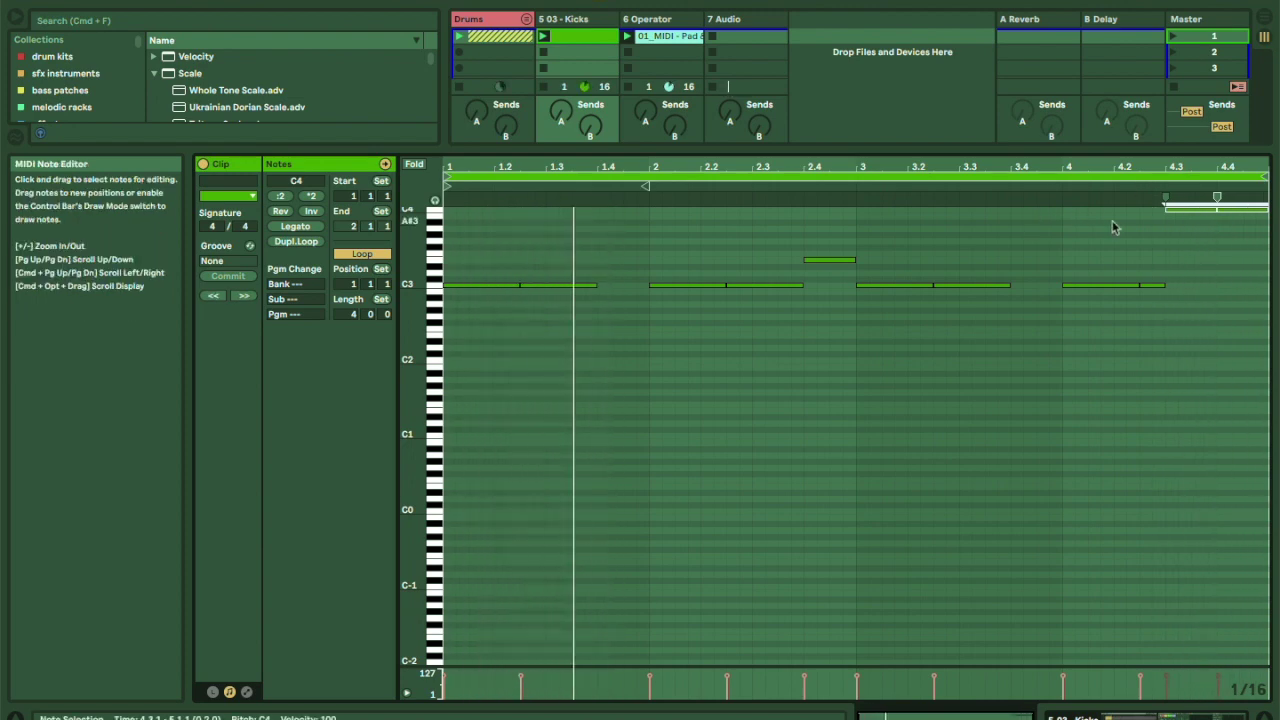
# Lower the last two kick notes to E3 and select all E3 notes in the clip.
pyautogui.press('Down')
pyautogui.press('Down')
pyautogui.press('Down')
pyautogui.press('Down')
pyautogui.press('Down')
pyautogui.press('Down')
pyautogui.press('Down')
pyautogui.press('Down')
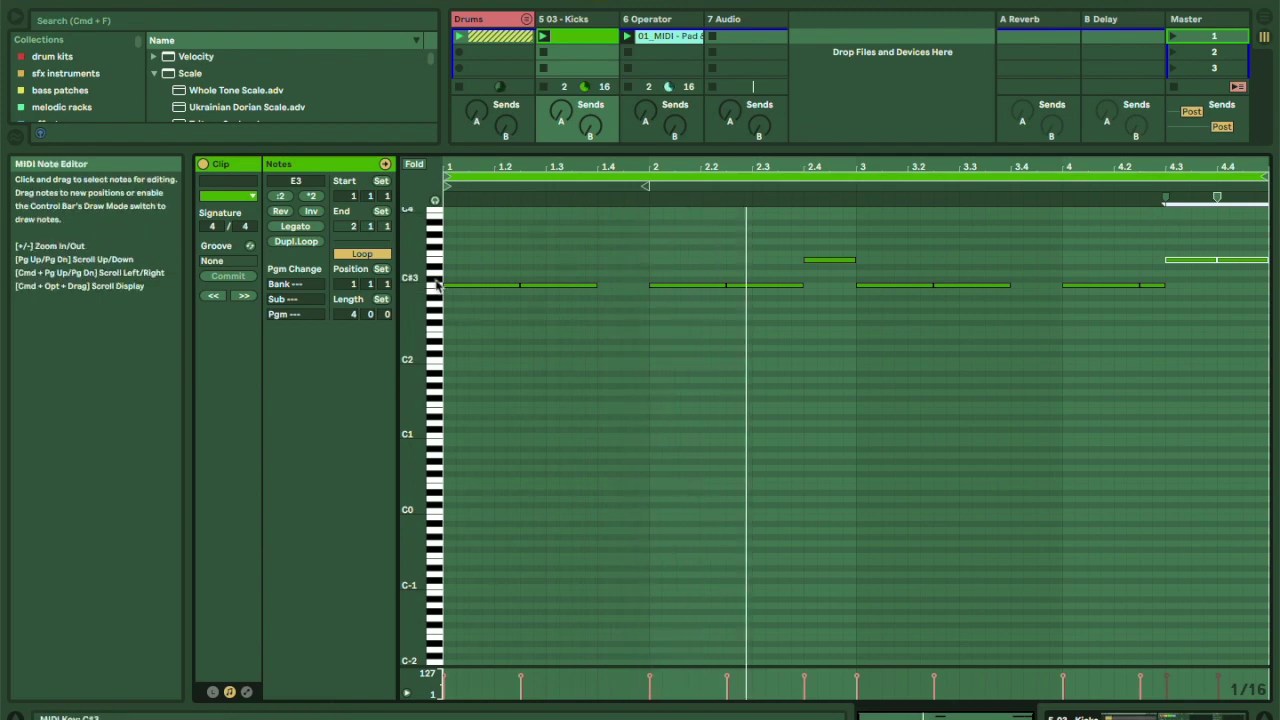
pyautogui.click(434, 260)
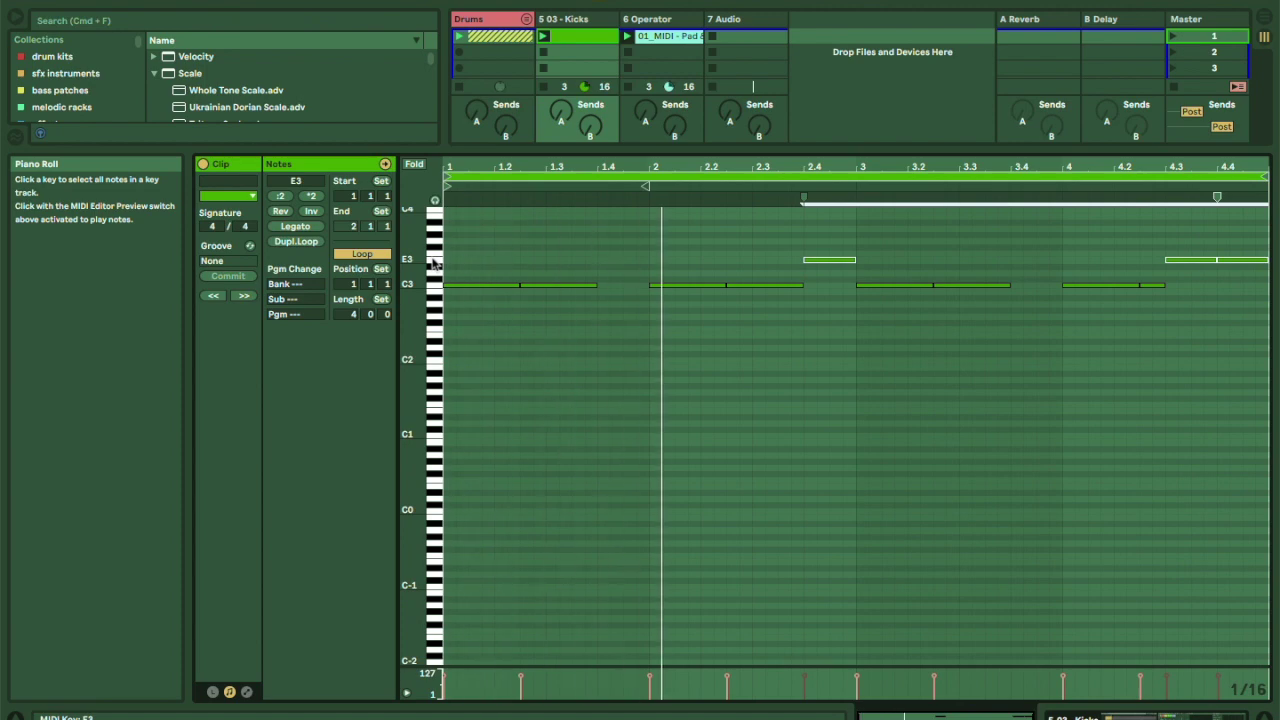
# Select the Operator track and audition the 01 - Rise1.wav and 01 - SFX.wav samples from the 123creative_samples folder.
pyautogui.moveTo(676, 150); pyautogui.dragTo(661, 577)
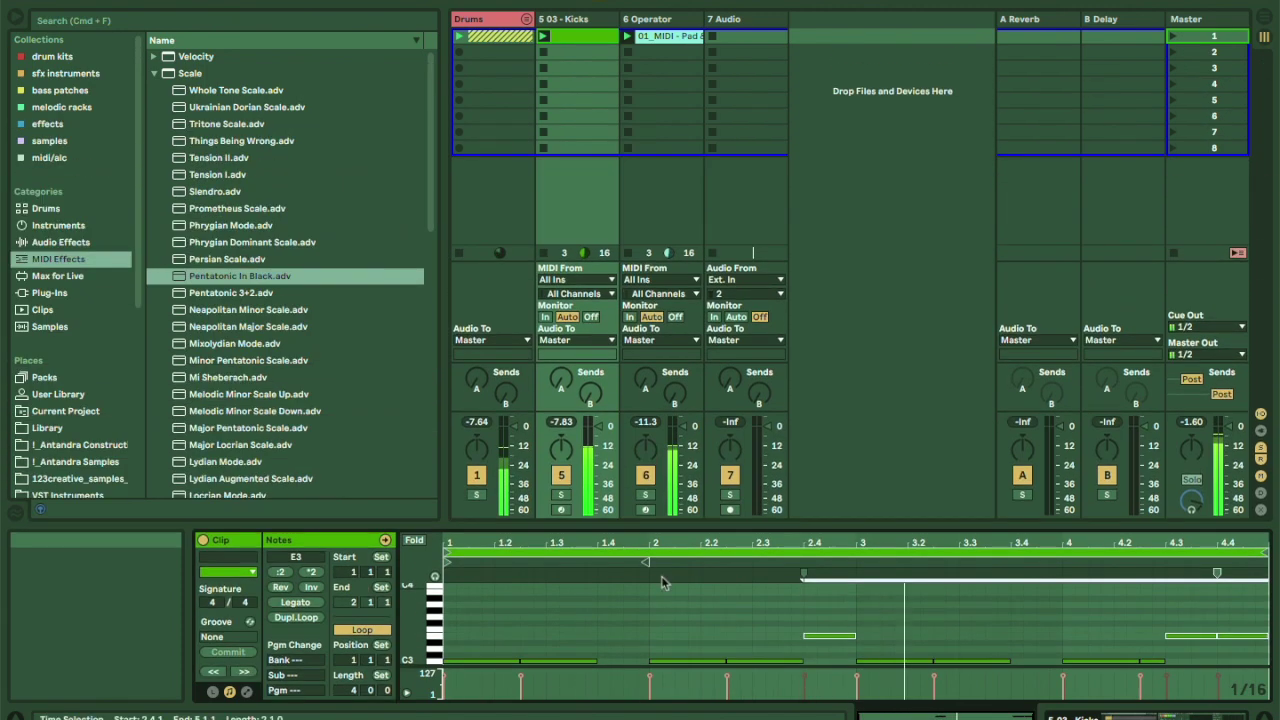
pyautogui.click(683, 20)
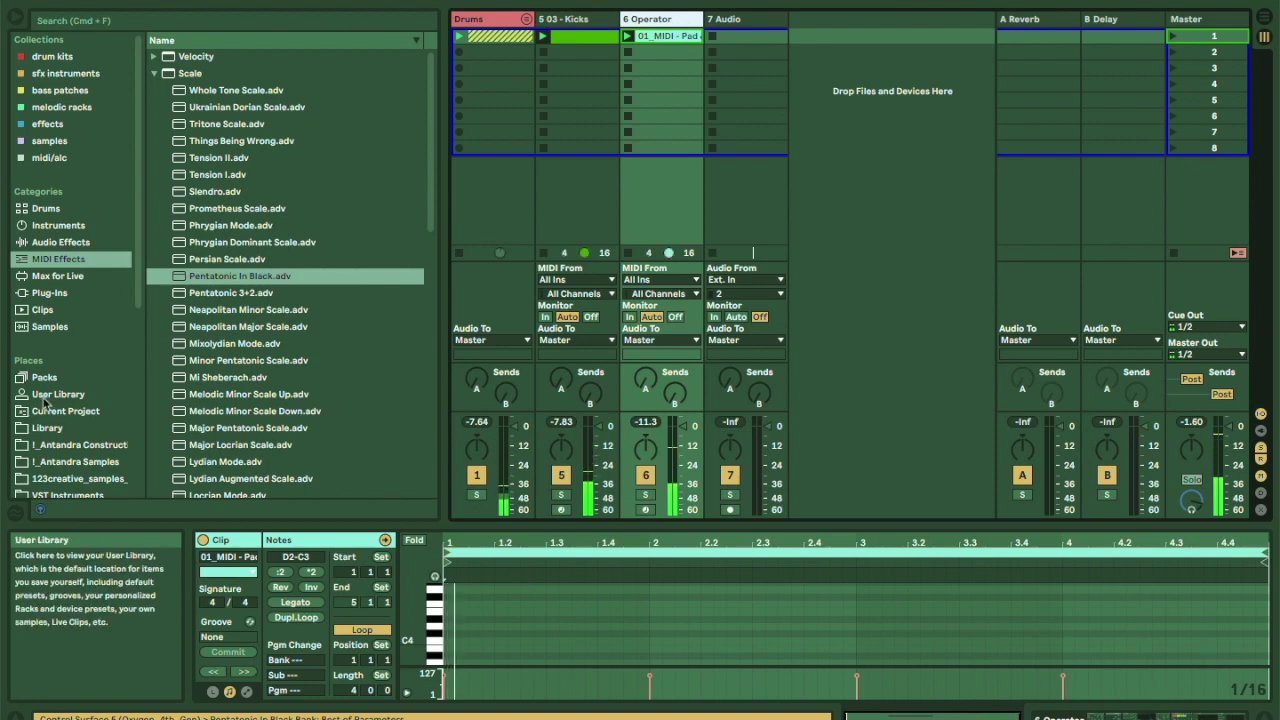
pyautogui.scroll(-2, 60, 478)
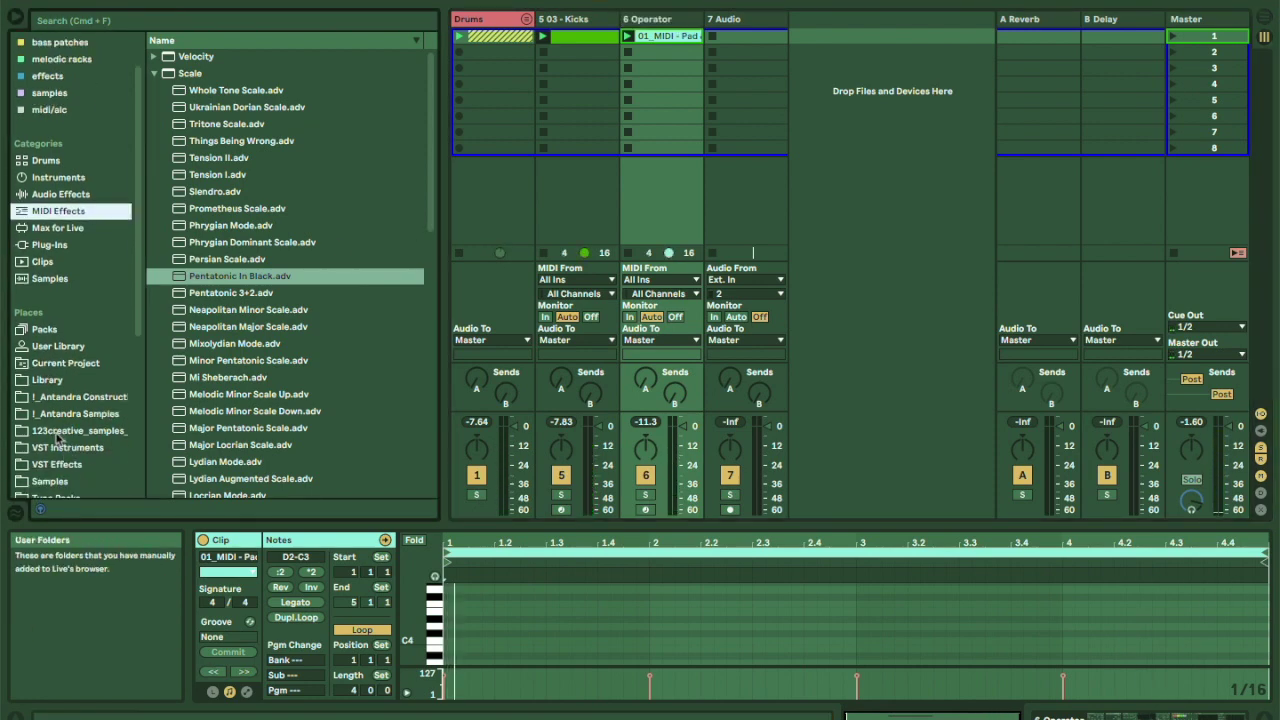
pyautogui.click(60, 431)
pyautogui.scroll(-1, 250, 342)
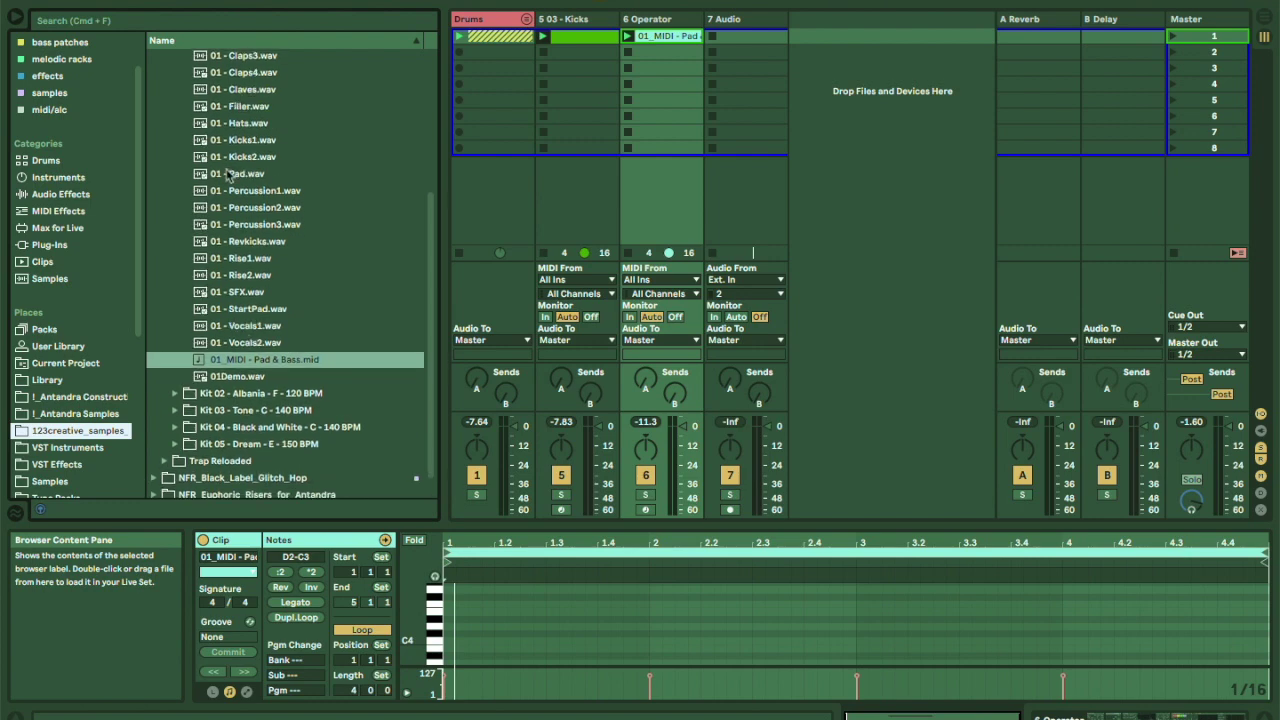
pyautogui.click(242, 259)
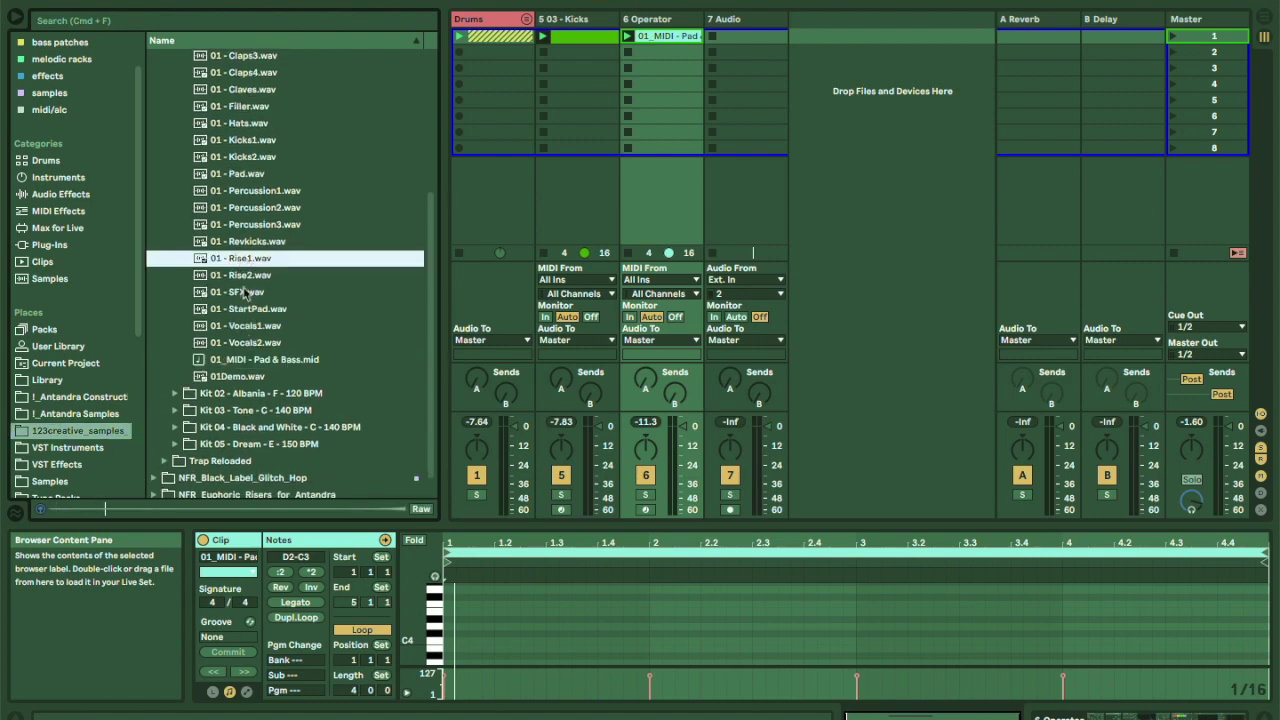
pyautogui.click(242, 294)
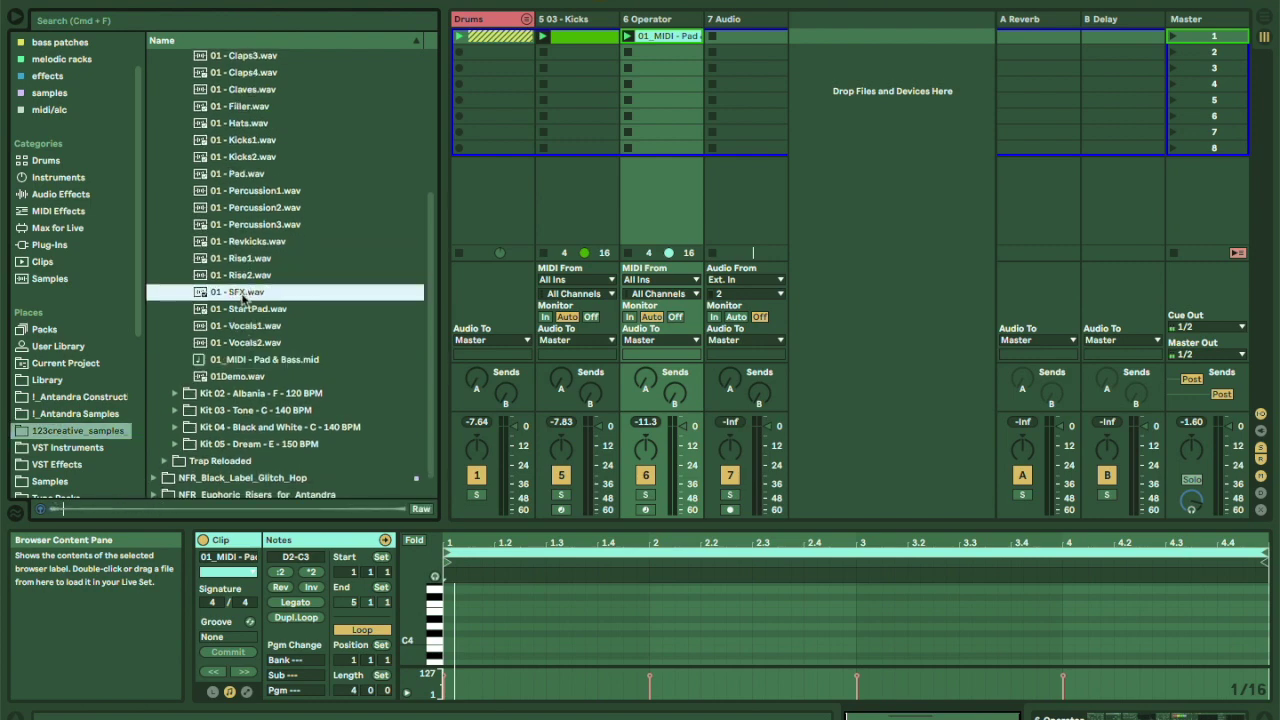
# Place 01 - Rise1.wav in the audio track's first slot and 01 - SFX.wav in its second slot.
pyautogui.click(238, 261)
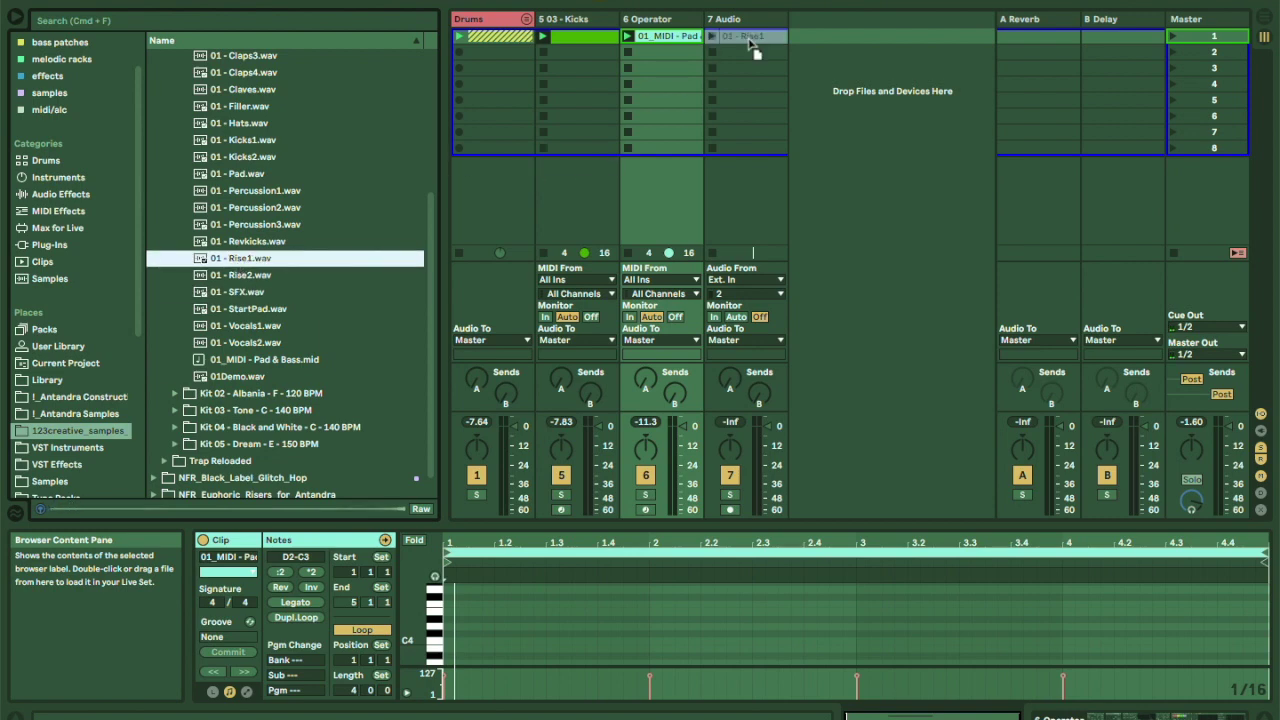
pyautogui.moveTo(753, 50); pyautogui.dragTo(753, 50)
pyautogui.moveTo(240, 292); pyautogui.dragTo(758, 54)
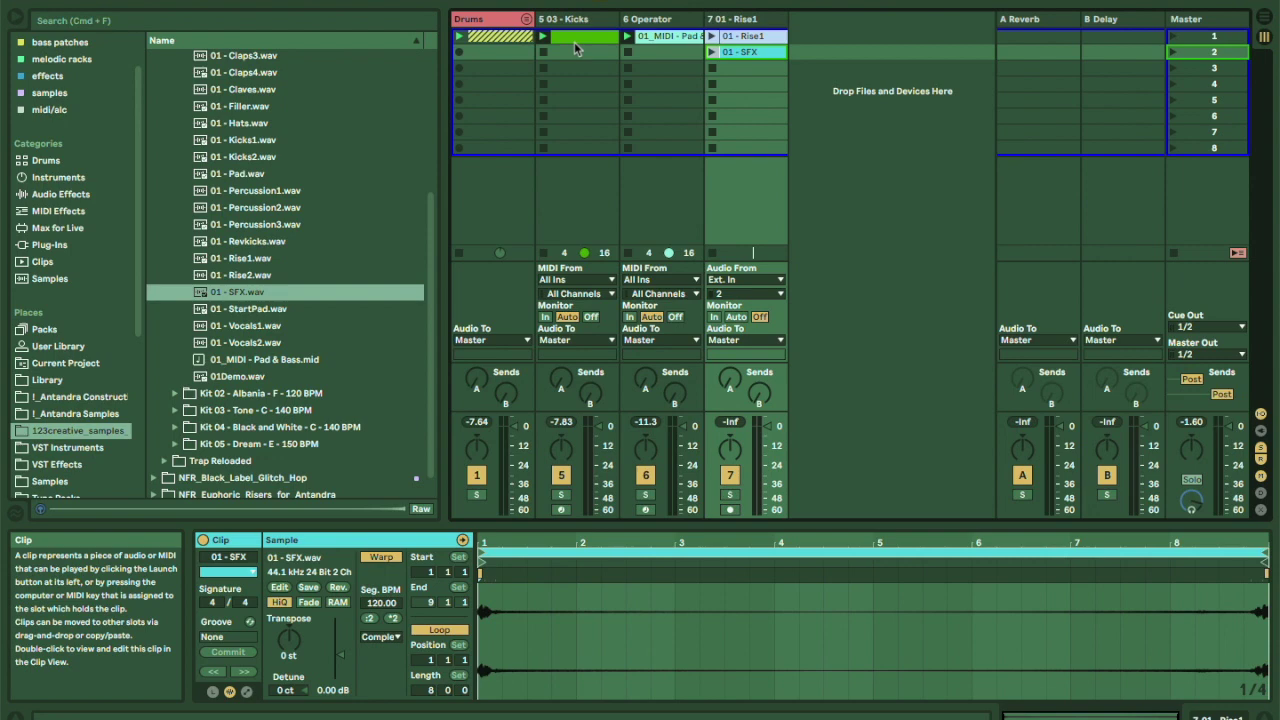
# Unfold the Drums group and carry the first-scene clips of all tracks into the Arrangement, starting at bar 1.
pyautogui.click(527, 19)
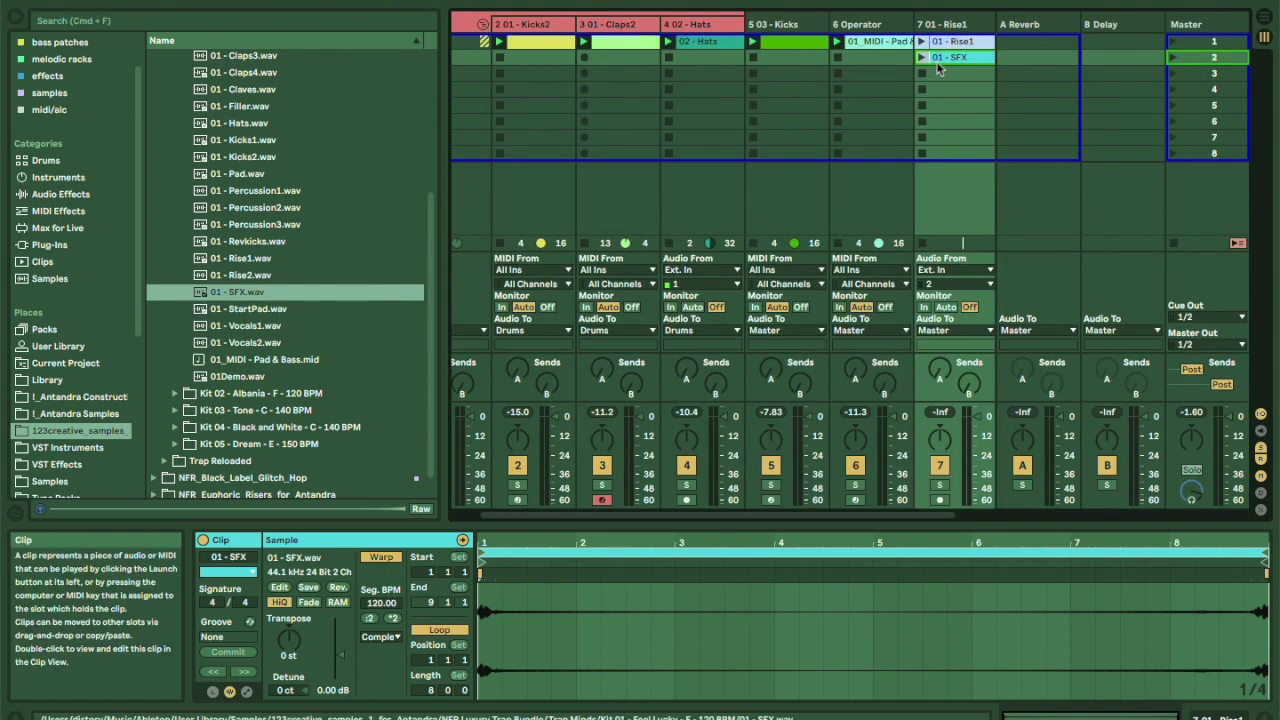
pyautogui.click(543, 48)
pyautogui.press('Tab')
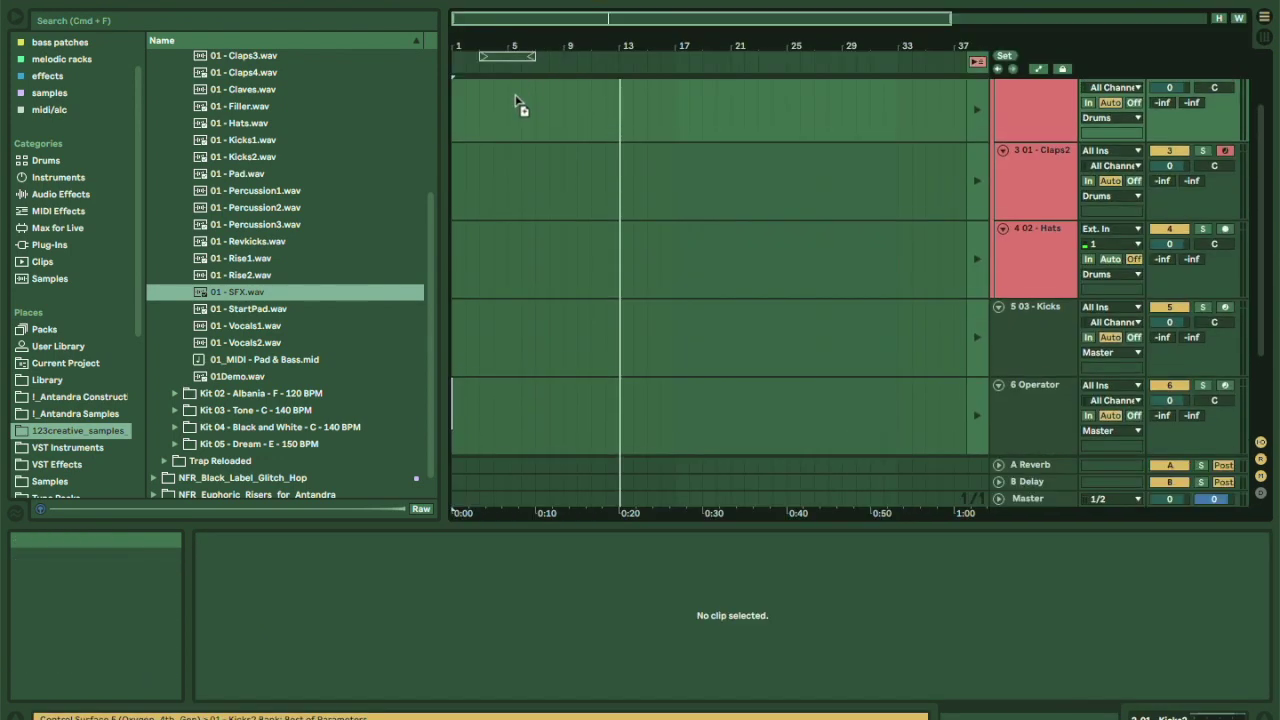
pyautogui.moveTo(463, 98)
pyautogui.mouseDown()
pyautogui.moveTo(480, 171)
pyautogui.moveTo(461, 170)
pyautogui.moveTo(699, 150)
pyautogui.moveTo(671, 153)
pyautogui.mouseUp()
# Return playback to the Arrangement and extend the Claps2 and Hats clips to bar 17.
pyautogui.click(550, 236)
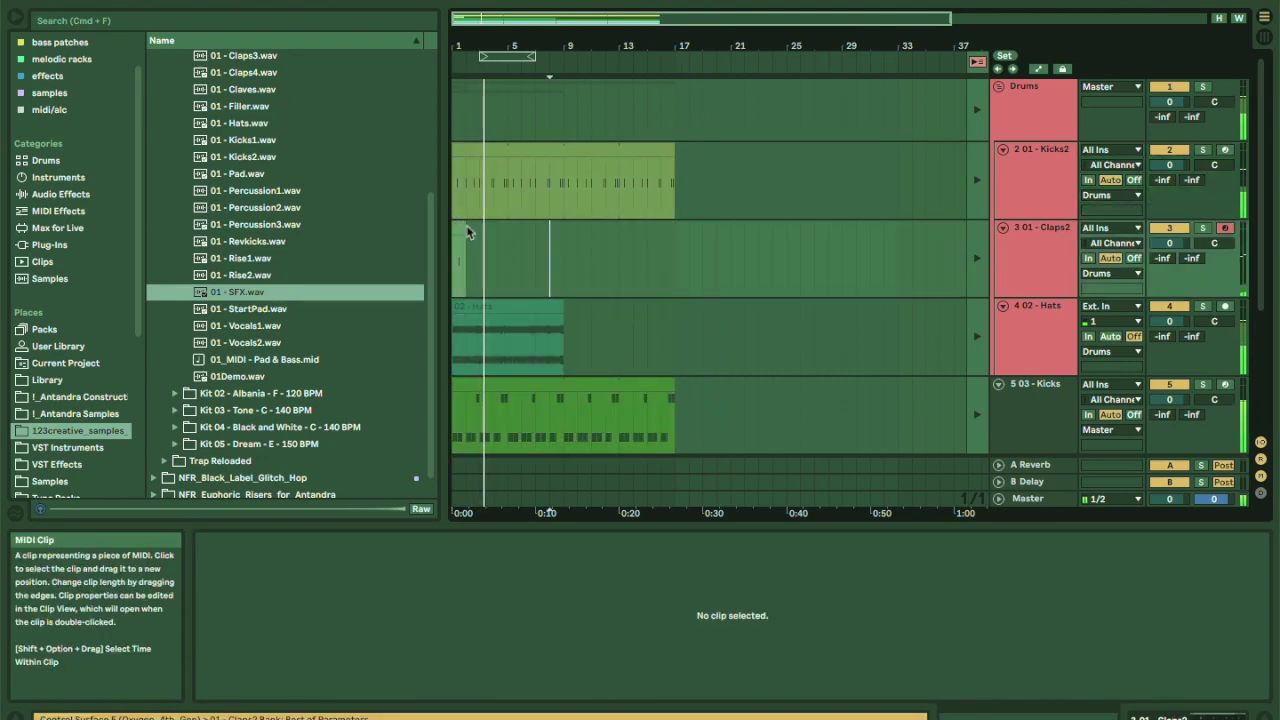
pyautogui.click(979, 63)
pyautogui.press('space')
pyautogui.moveTo(465, 229); pyautogui.dragTo(677, 246)
pyautogui.moveTo(563, 320); pyautogui.dragTo(686, 320)
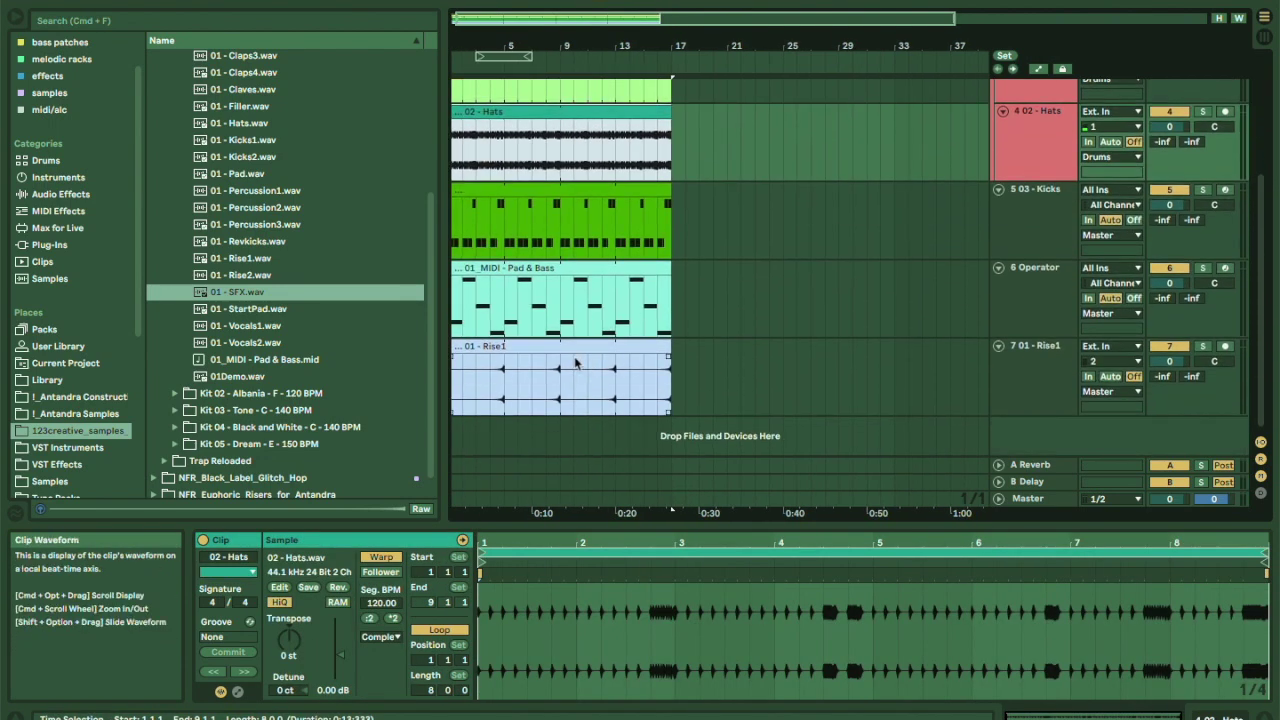
# Duplicate all arrangement clips so they fill bars 17 to 33.
pyautogui.click(560, 346)
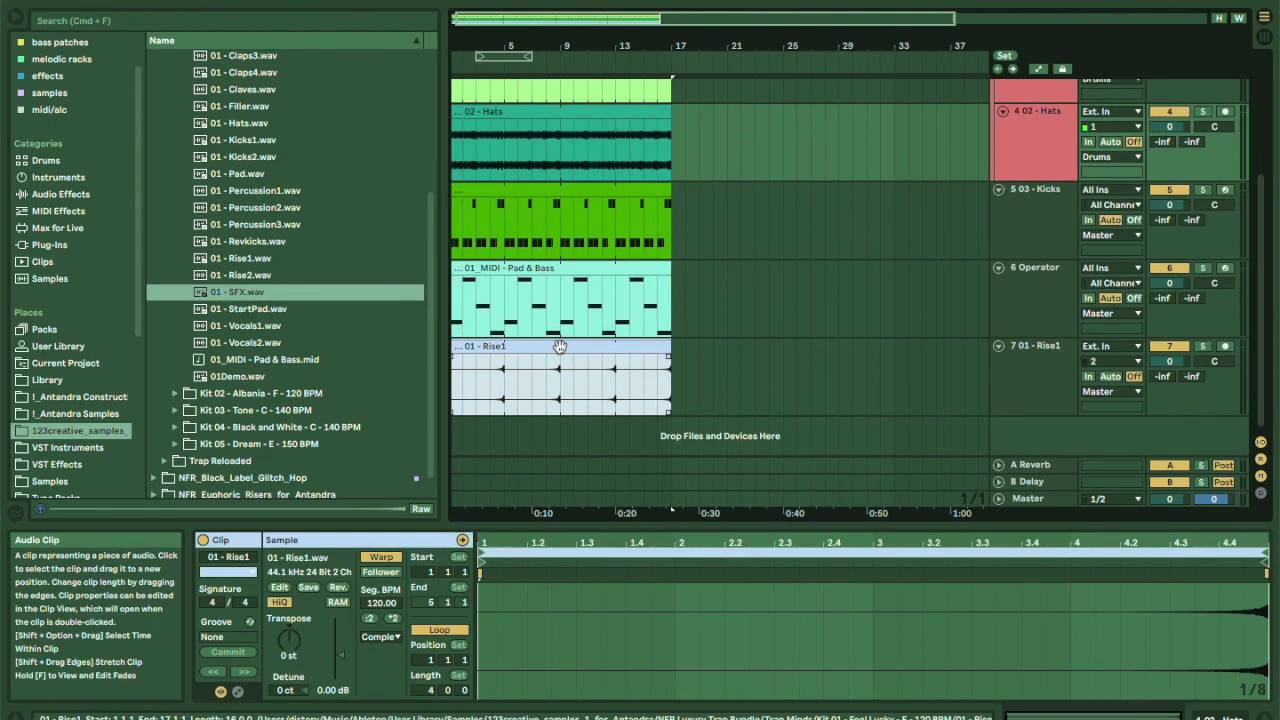
pyautogui.press('super+a')
pyautogui.press('super+d')
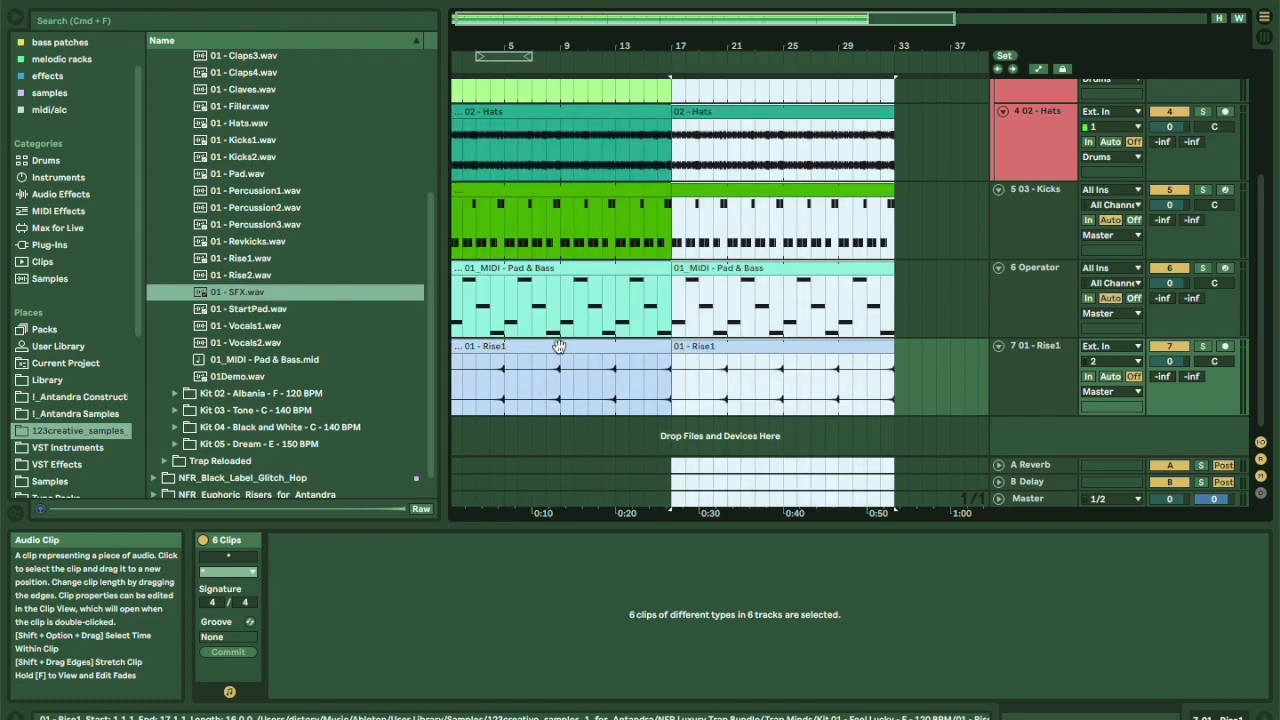
# Cut the Rise1 clips down to bars 13–17 and 29–33 and play the arrangement.
pyautogui.click(505, 336)
pyautogui.moveTo(453, 350); pyautogui.dragTo(826, 347)
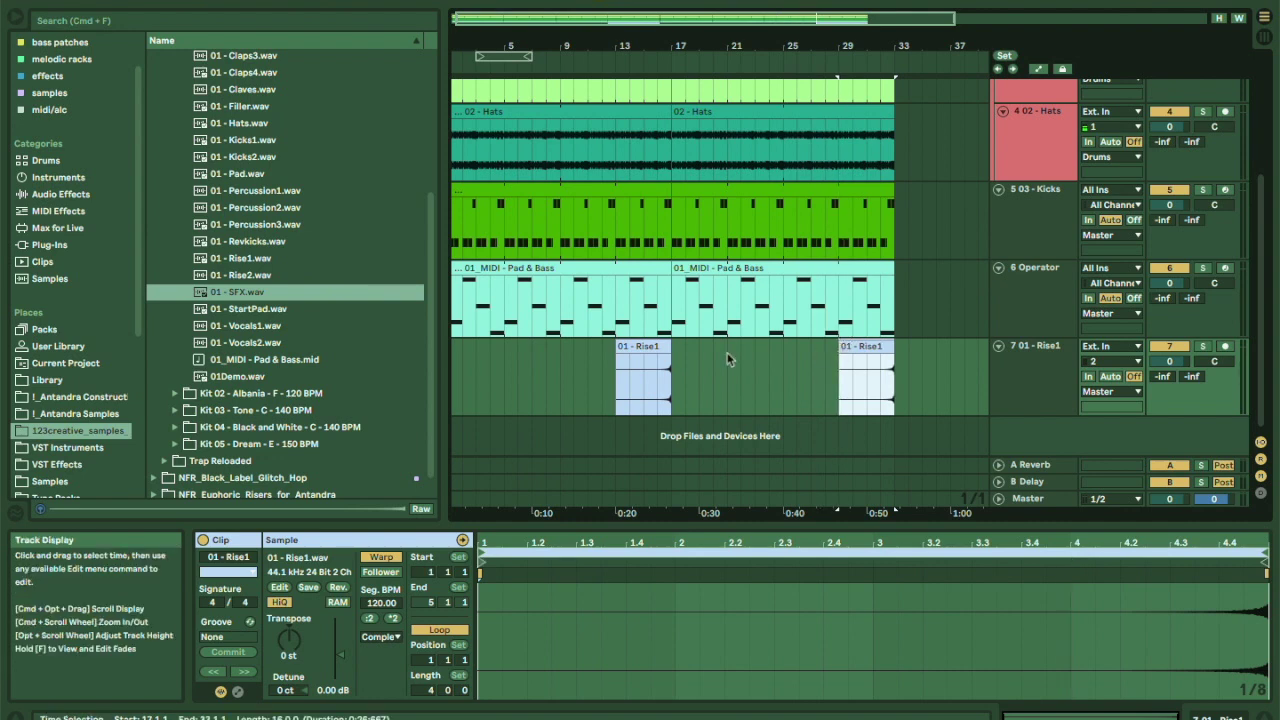
pyautogui.scroll(2, 700, 350)
pyautogui.click(707, 331)
pyautogui.click(600, 327)
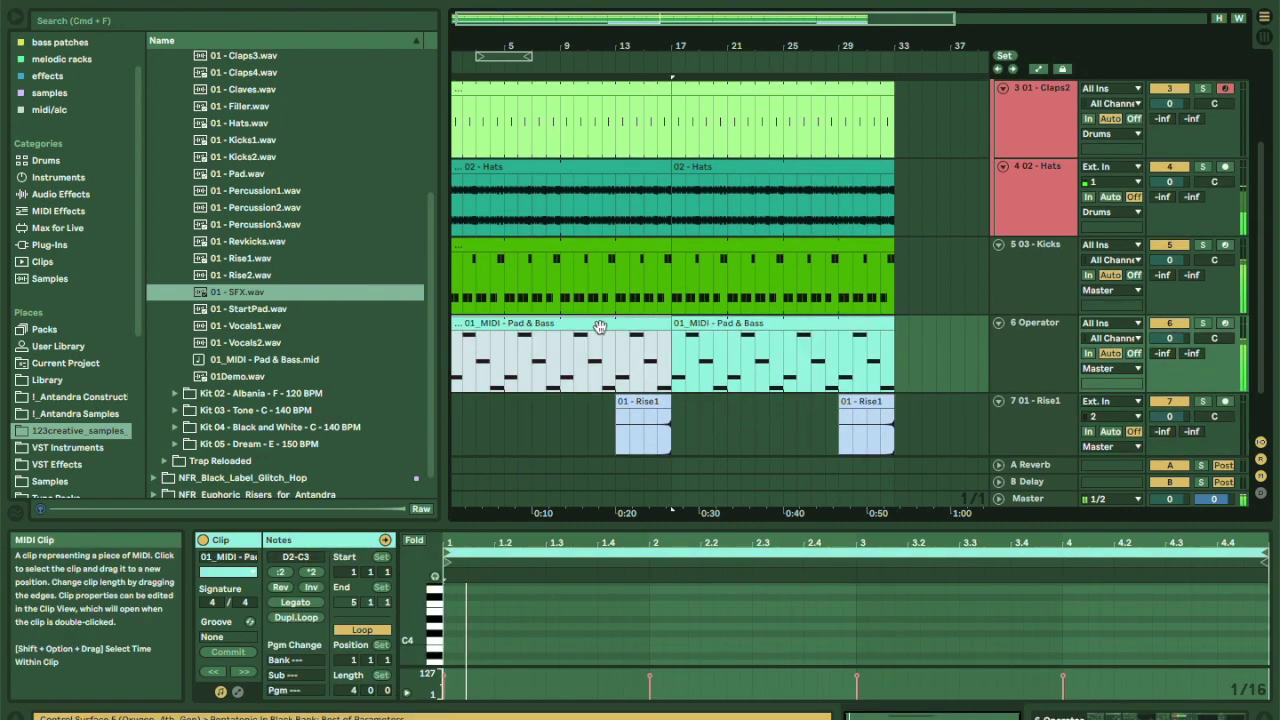
pyautogui.press('space')
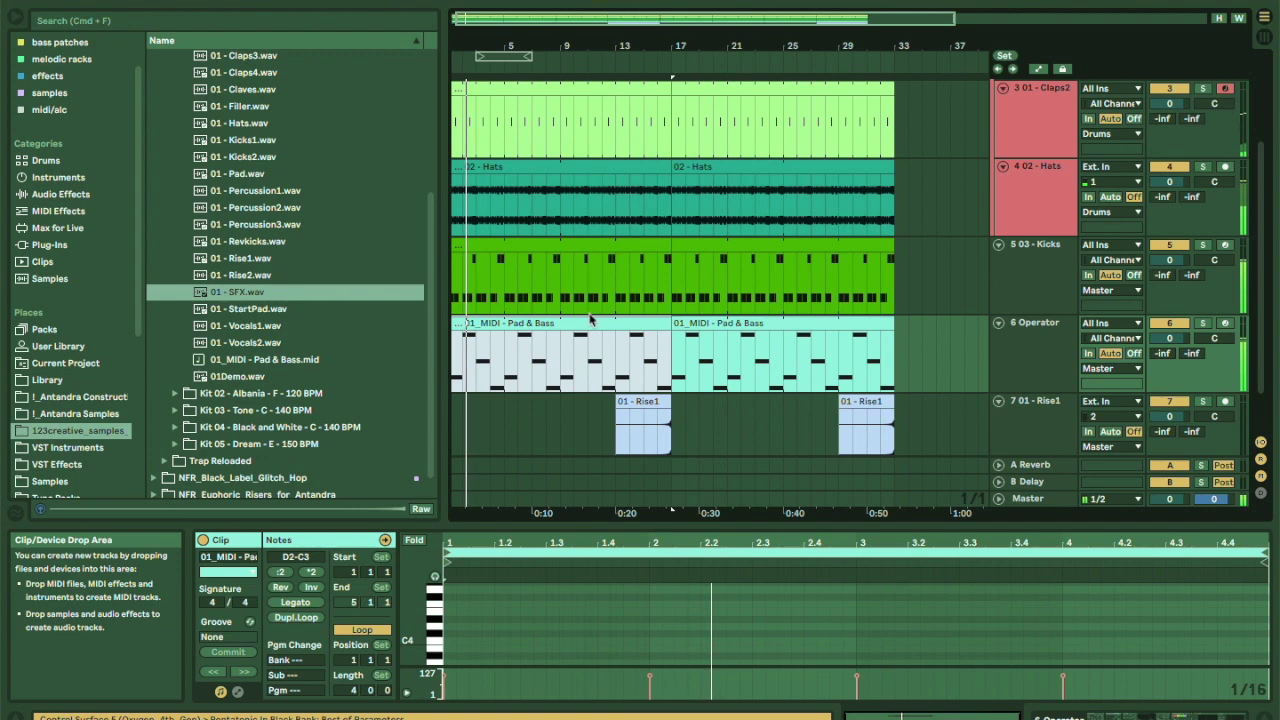
# Set the 03 - Kicks track's colour to yellow.
pyautogui.click(1036, 271)
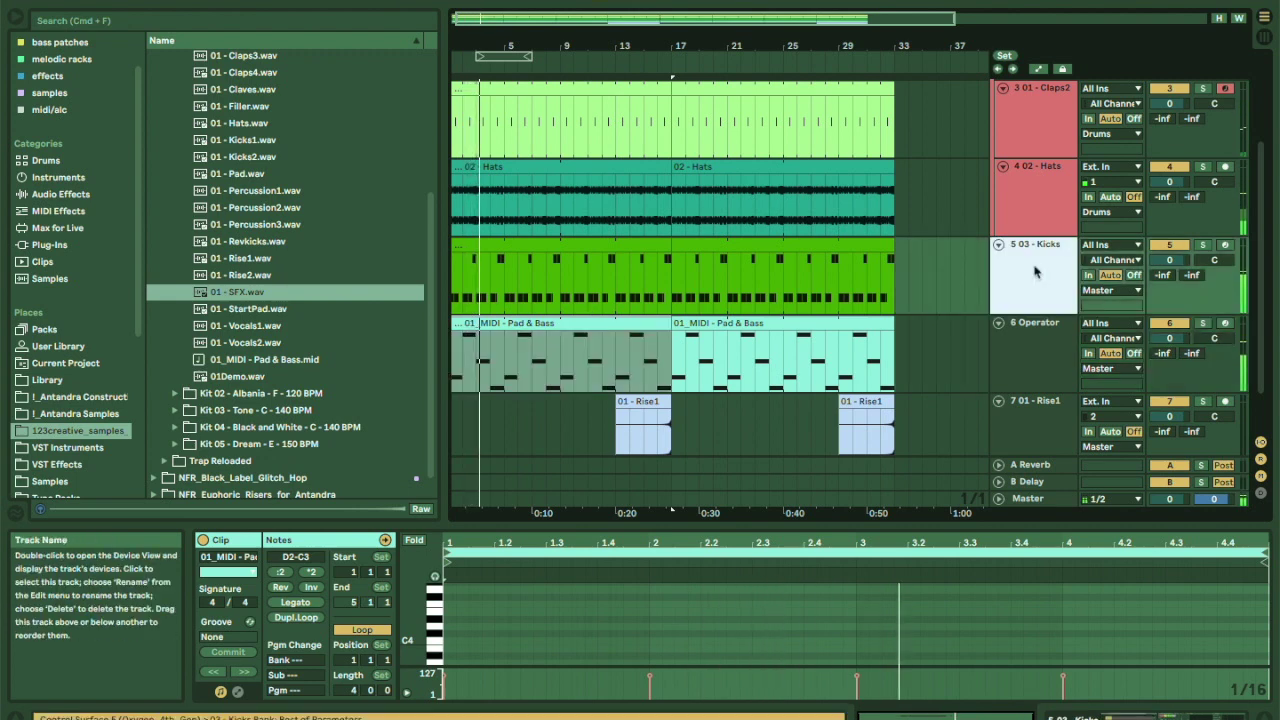
pyautogui.rightClick(1036, 270)
pyautogui.click(1091, 497)
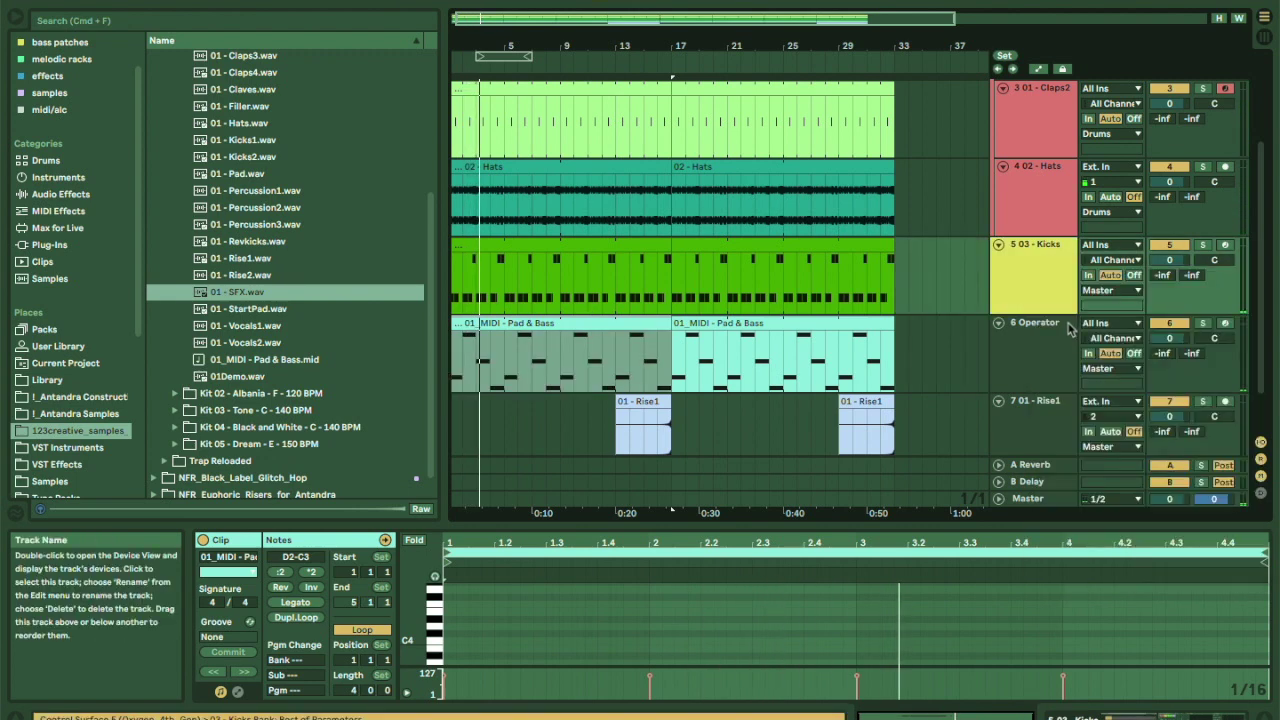
# Apply the yellow track colour to the 03 - Kicks clips and colour the Operator track and its clips bright green.
pyautogui.rightClick(1049, 297)
pyautogui.click(1082, 590)
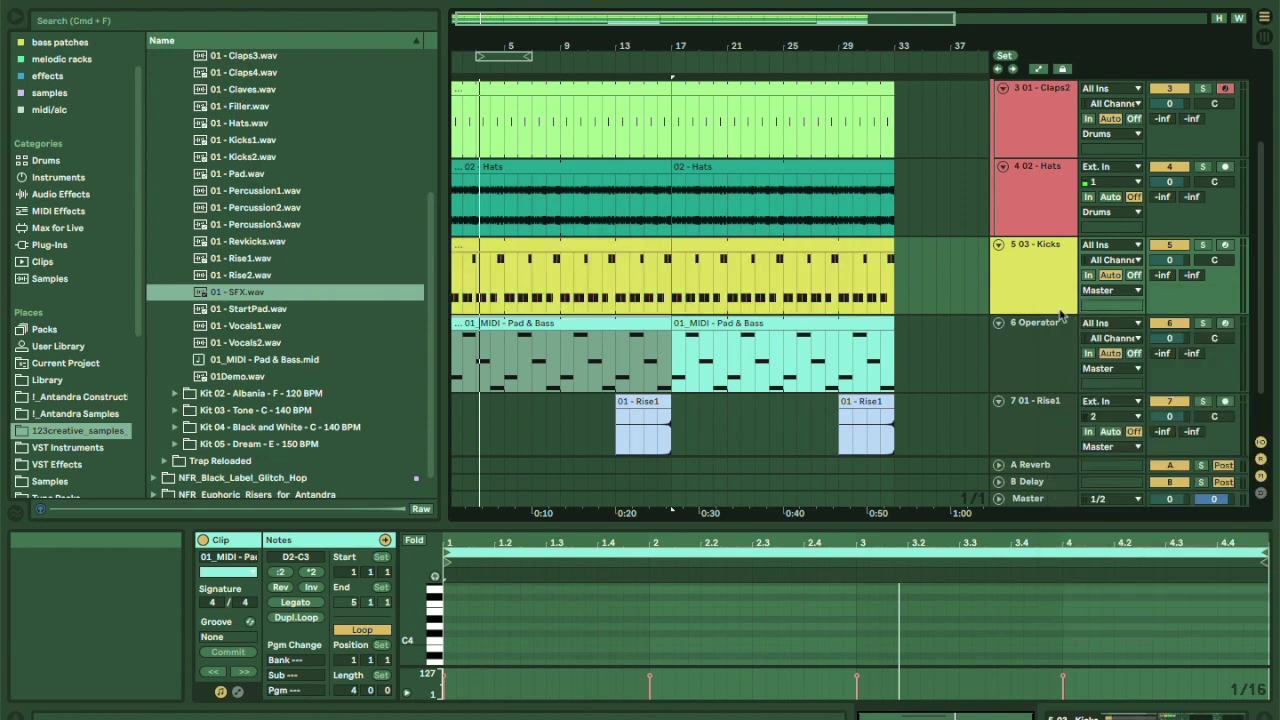
pyautogui.click(1037, 340)
pyautogui.rightClick(1039, 337)
pyautogui.click(1127, 557)
pyautogui.rightClick(1037, 345)
pyautogui.click(1065, 655)
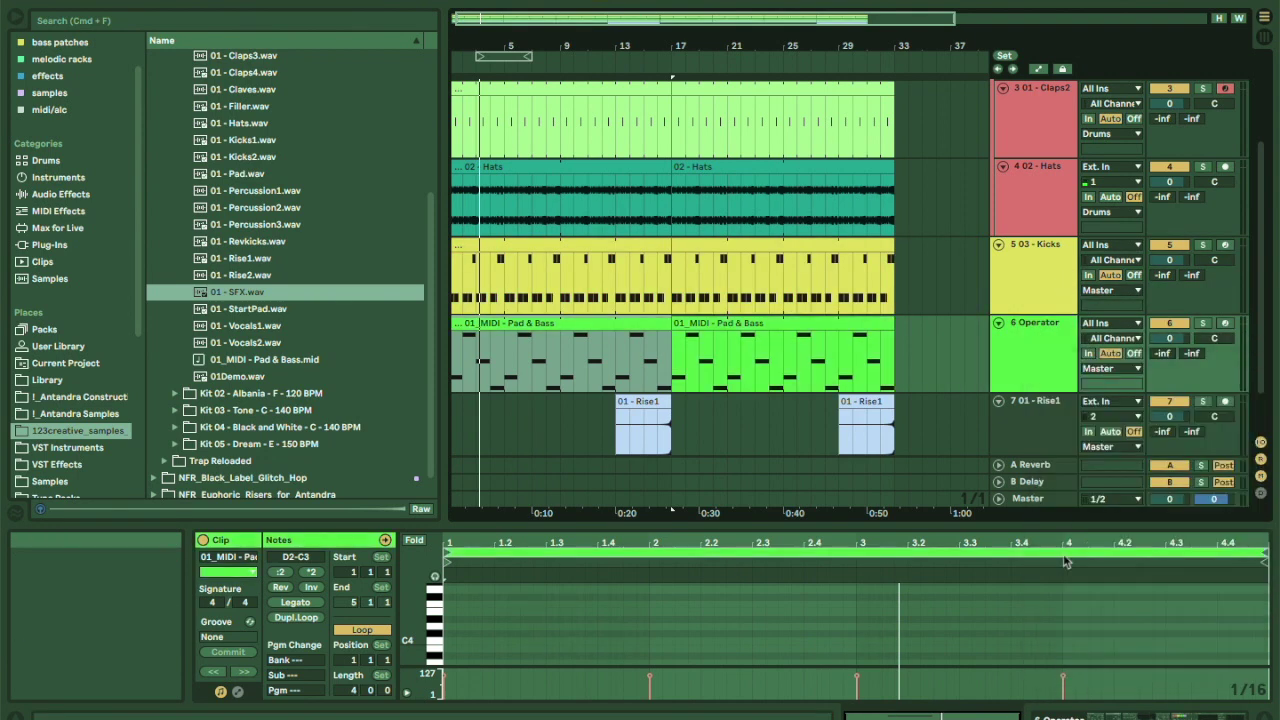
# Colour the 01 - Rise1 track and its clips orange and move the track directly above 03 - Kicks.
pyautogui.click(1037, 425)
pyautogui.rightClick(1039, 428)
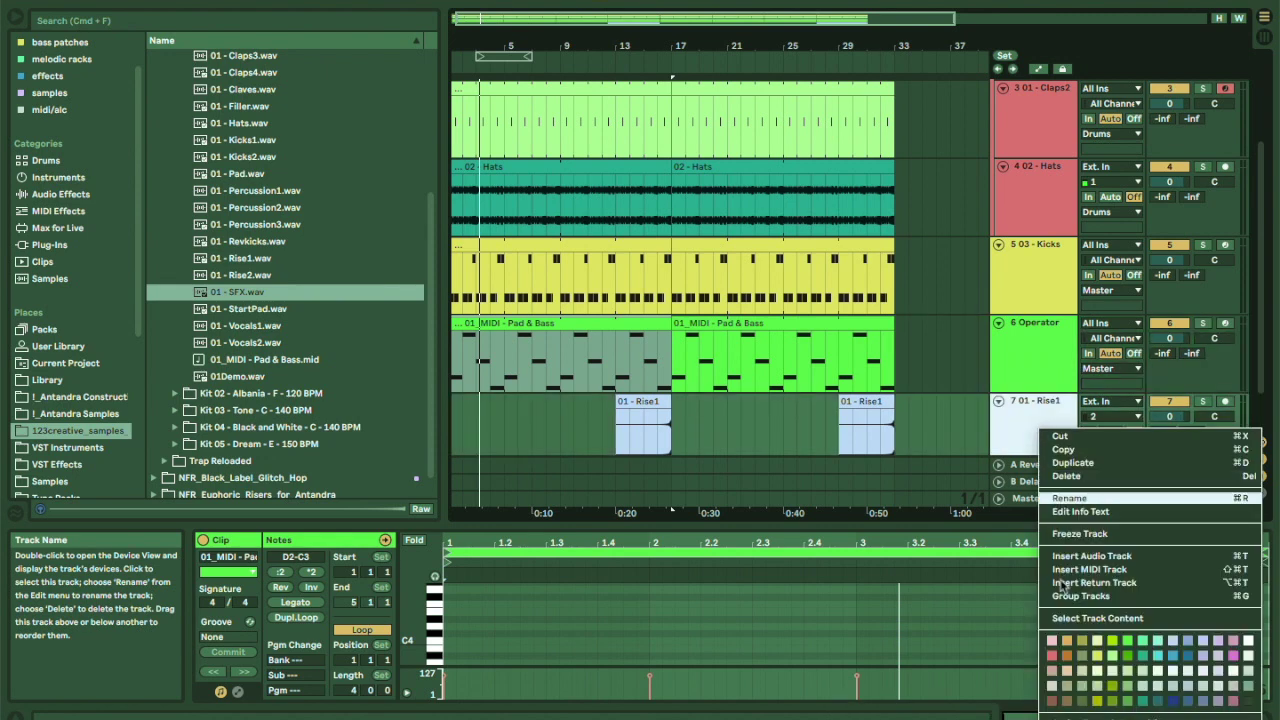
pyautogui.click(1066, 657)
pyautogui.rightClick(1028, 399)
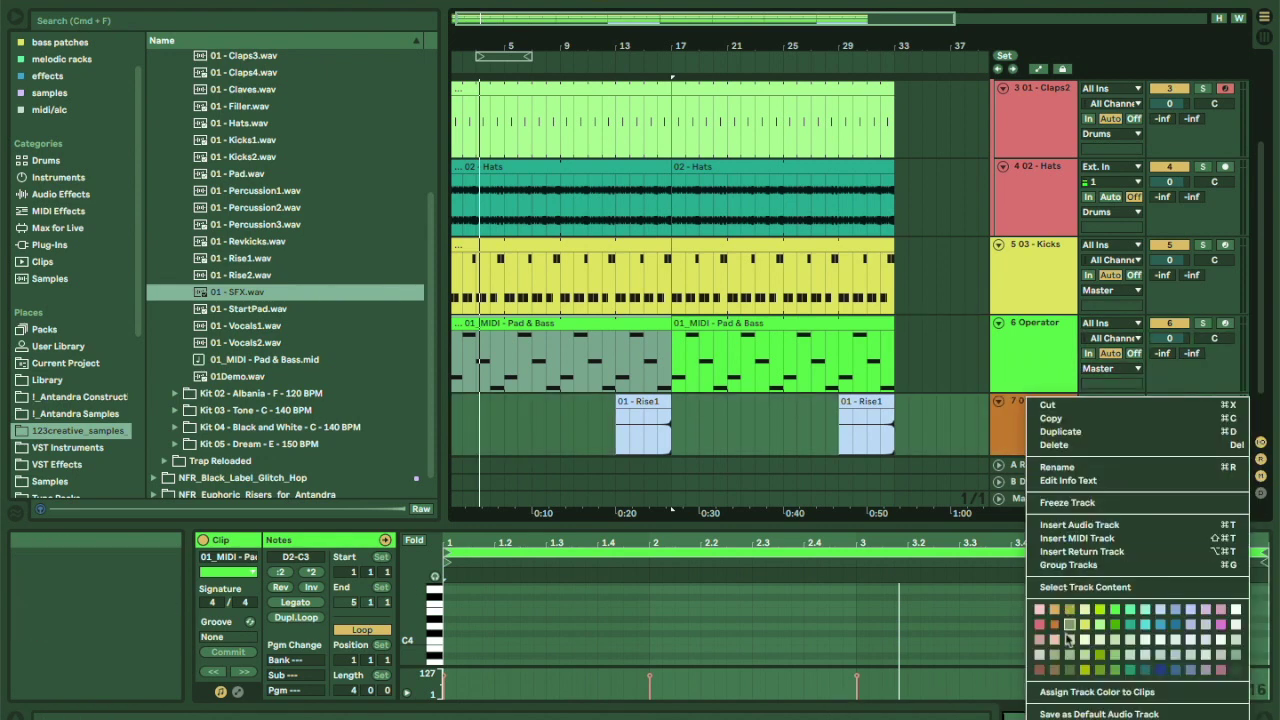
pyautogui.click(1075, 713)
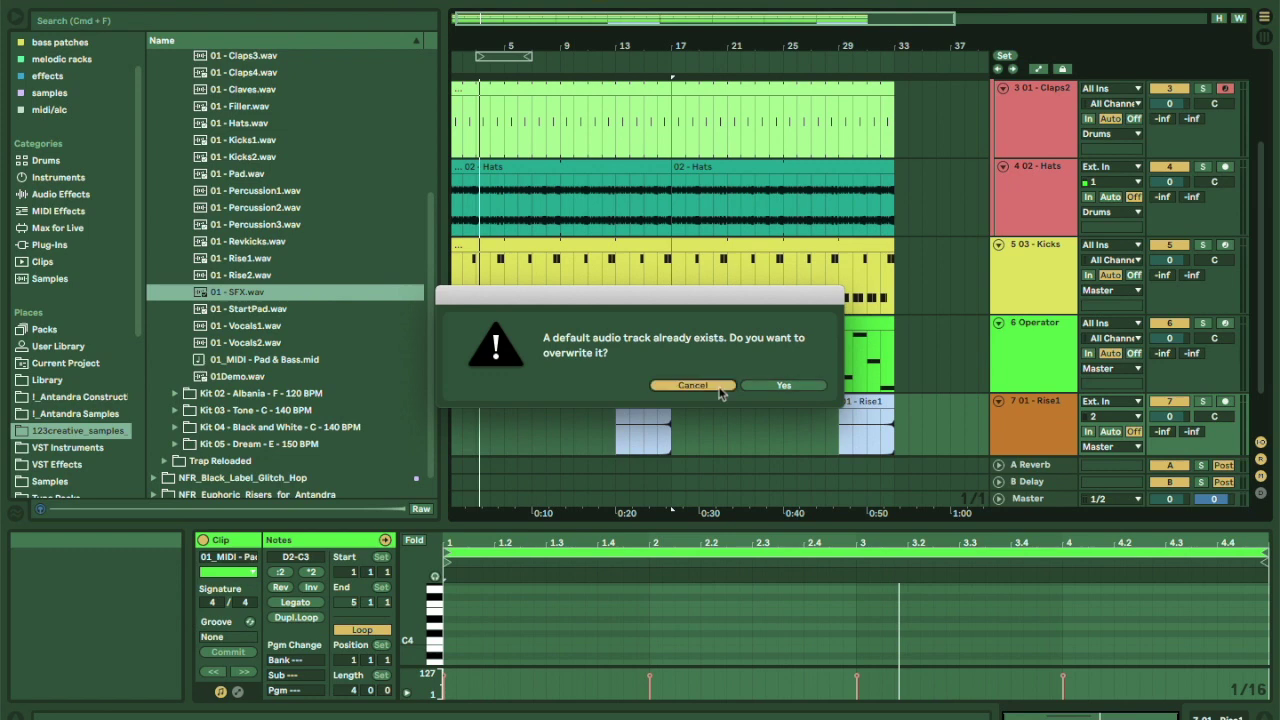
pyautogui.click(720, 392)
pyautogui.rightClick(1012, 419)
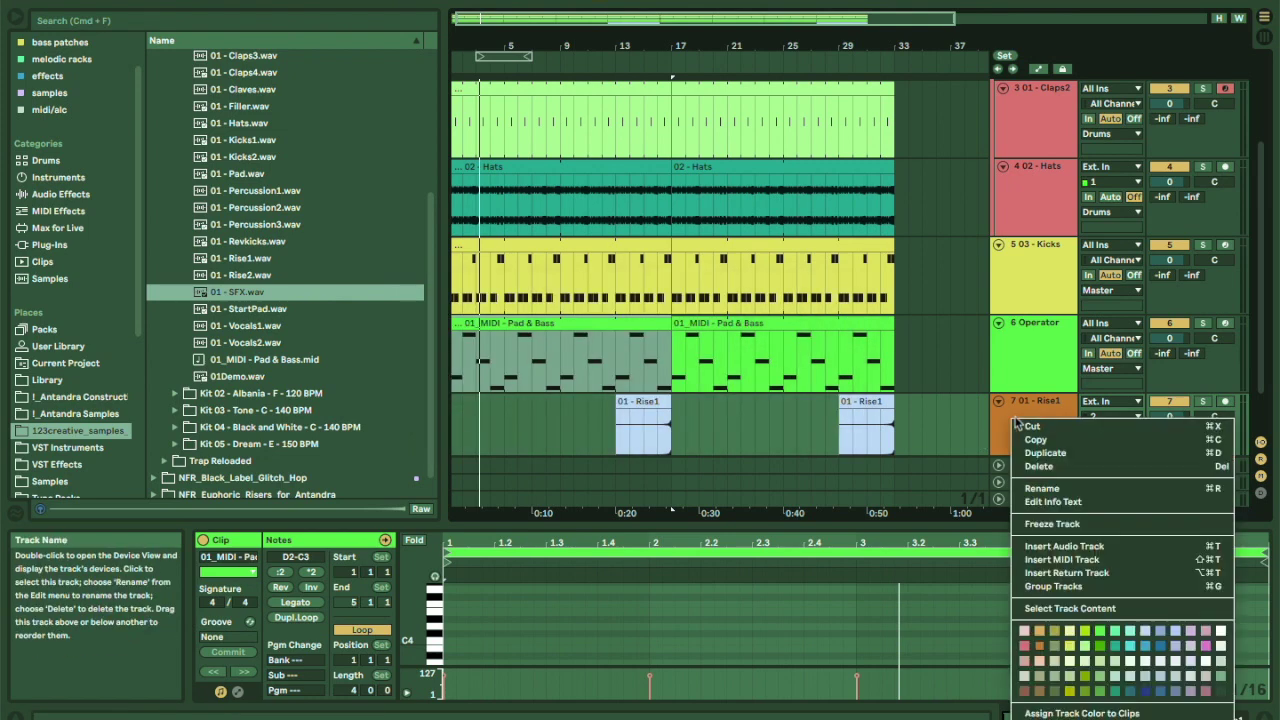
pyautogui.click(1056, 712)
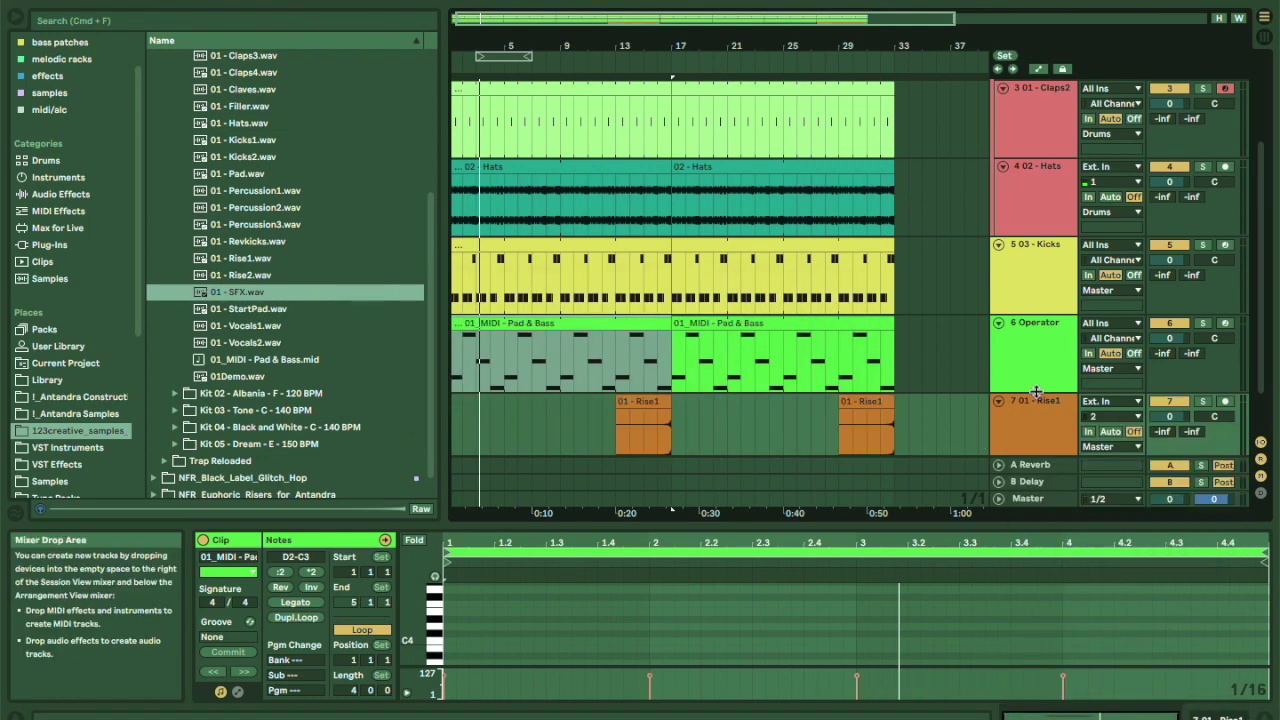
pyautogui.moveTo(1032, 404); pyautogui.dragTo(1033, 268)
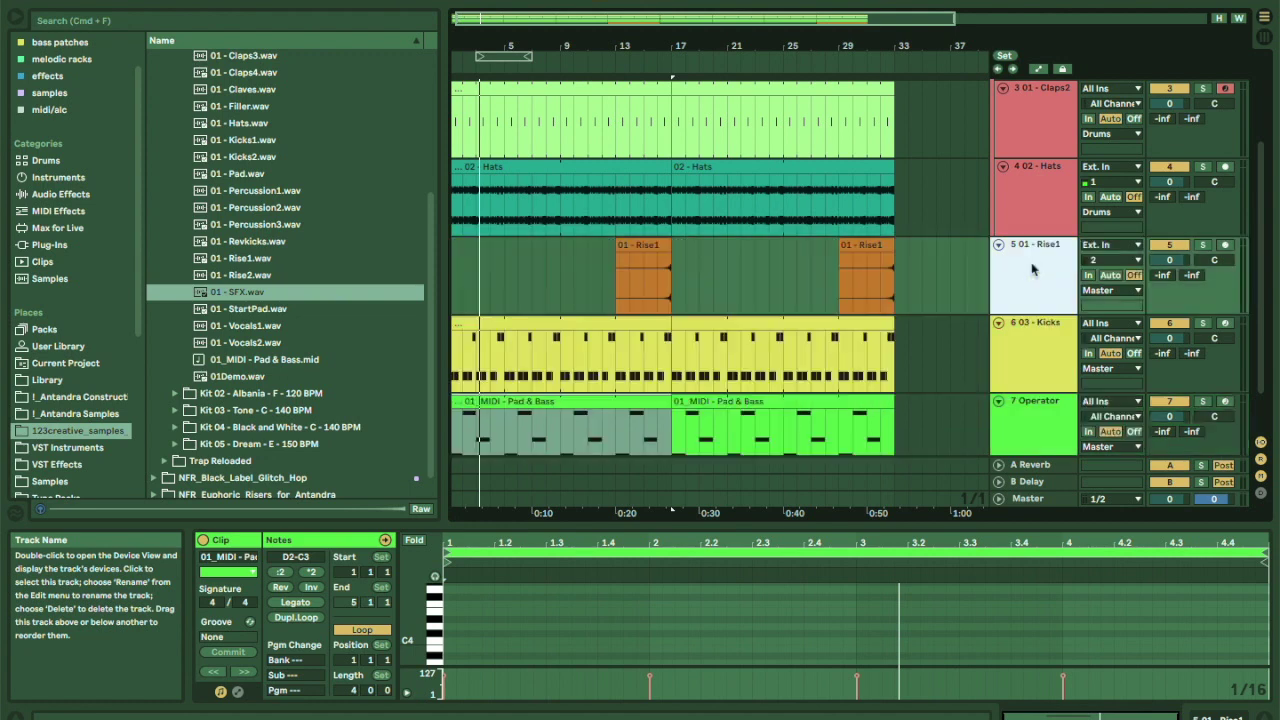
# Apply the red track colour to all clips on the Claps2 and Hats tracks.
pyautogui.click(1016, 158)
pyautogui.keyDown('shift'); pyautogui.click(1039, 104); pyautogui.keyUp('shift')
pyautogui.rightClick(1039, 104)
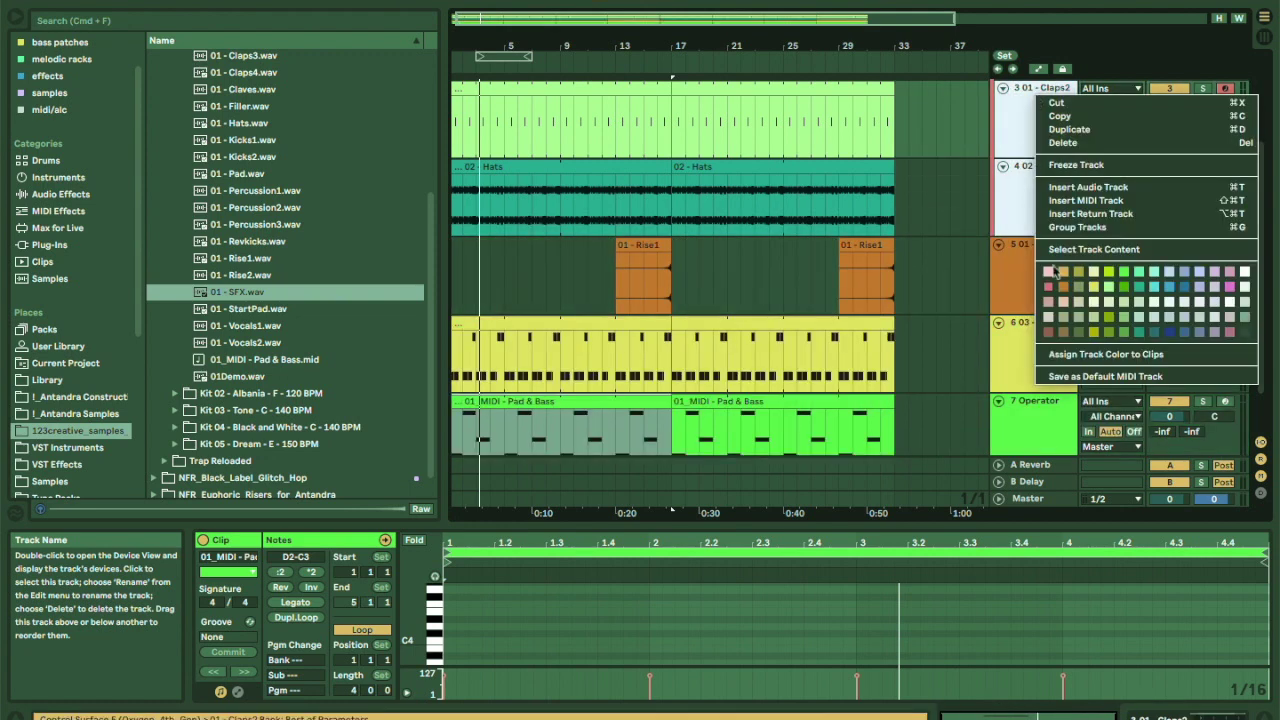
pyautogui.click(1066, 358)
pyautogui.click(1034, 272)
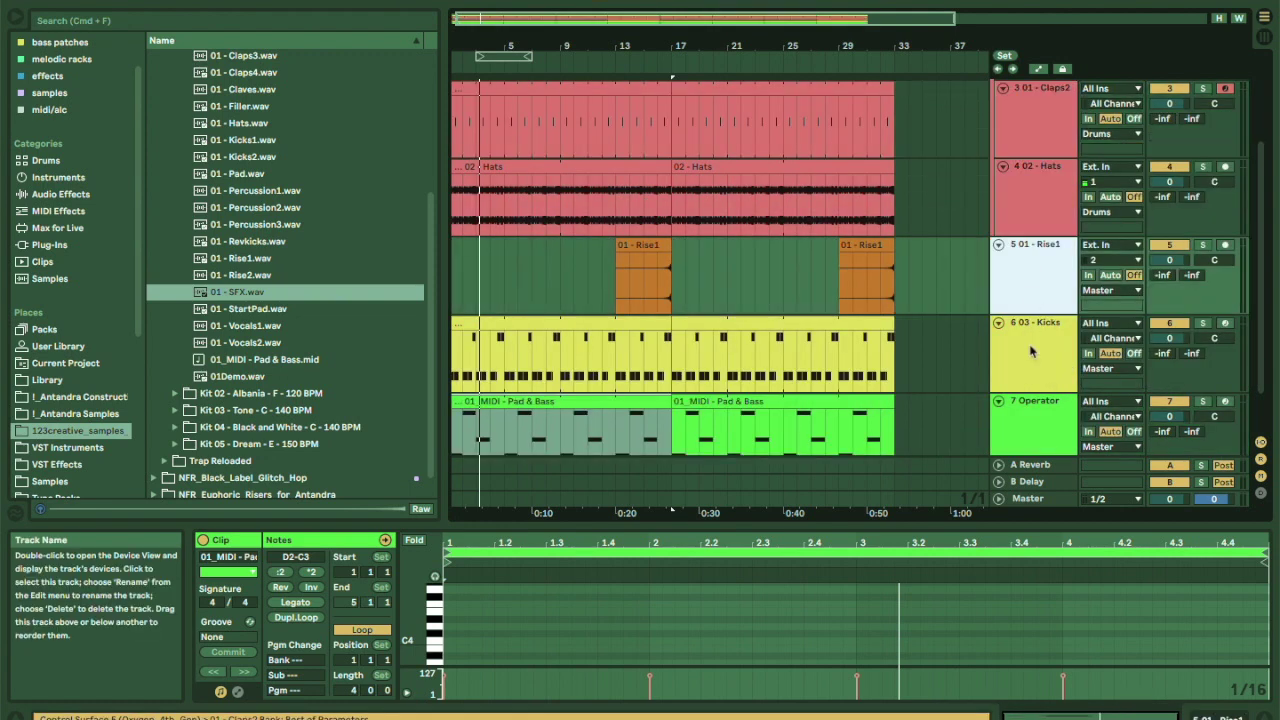
pyautogui.click(1021, 428)
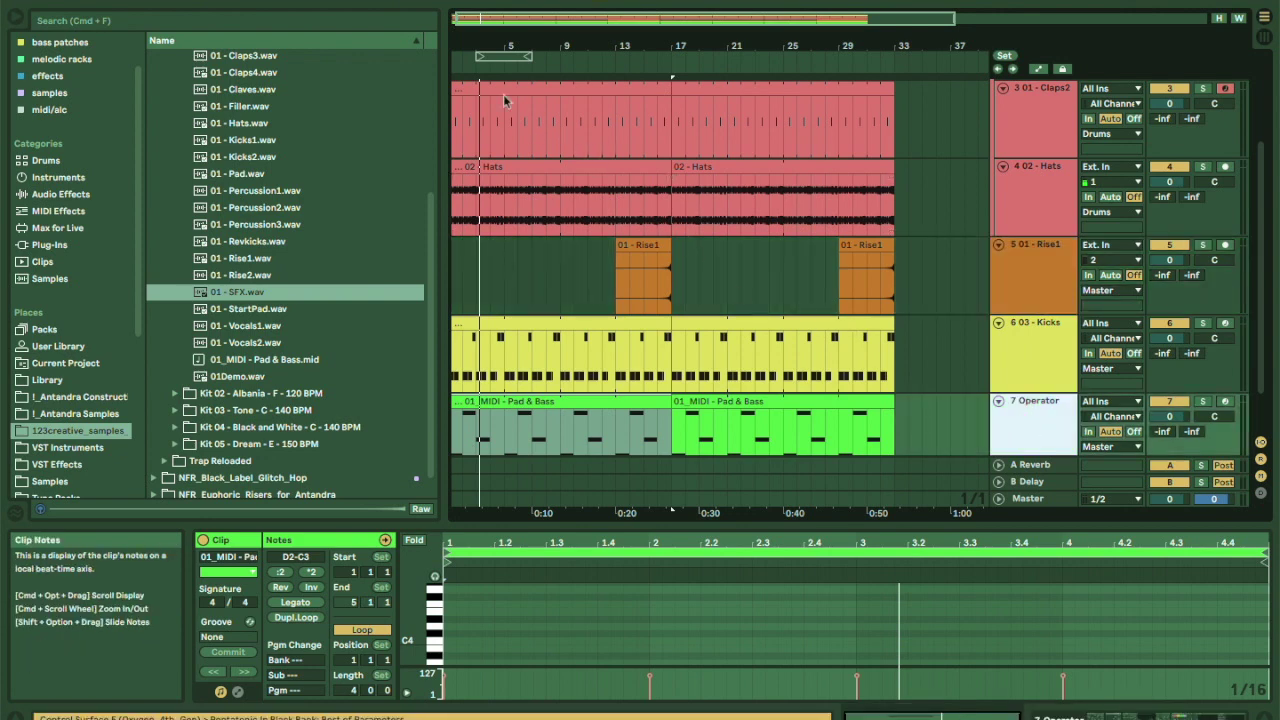
# Play the arrangement from the beginning and set the loop to bars 1–33.
pyautogui.click(469, 88)
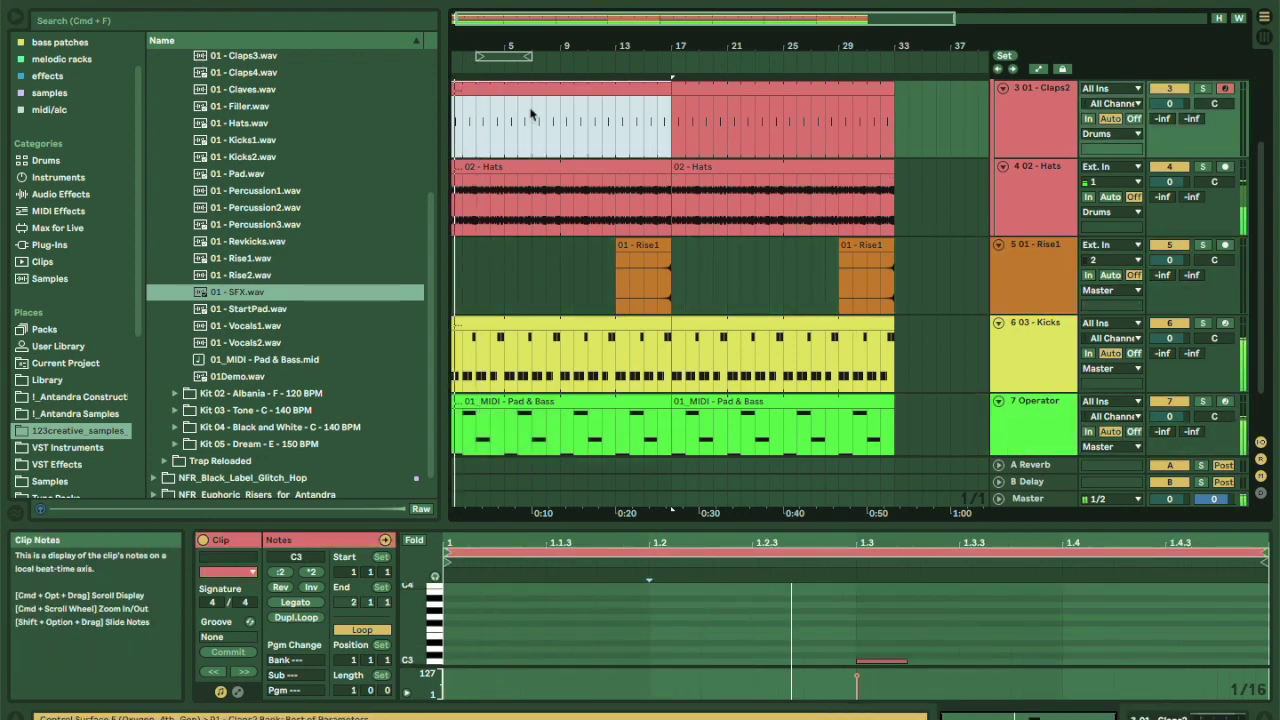
pyautogui.moveTo(497, 50); pyautogui.dragTo(745, 74)
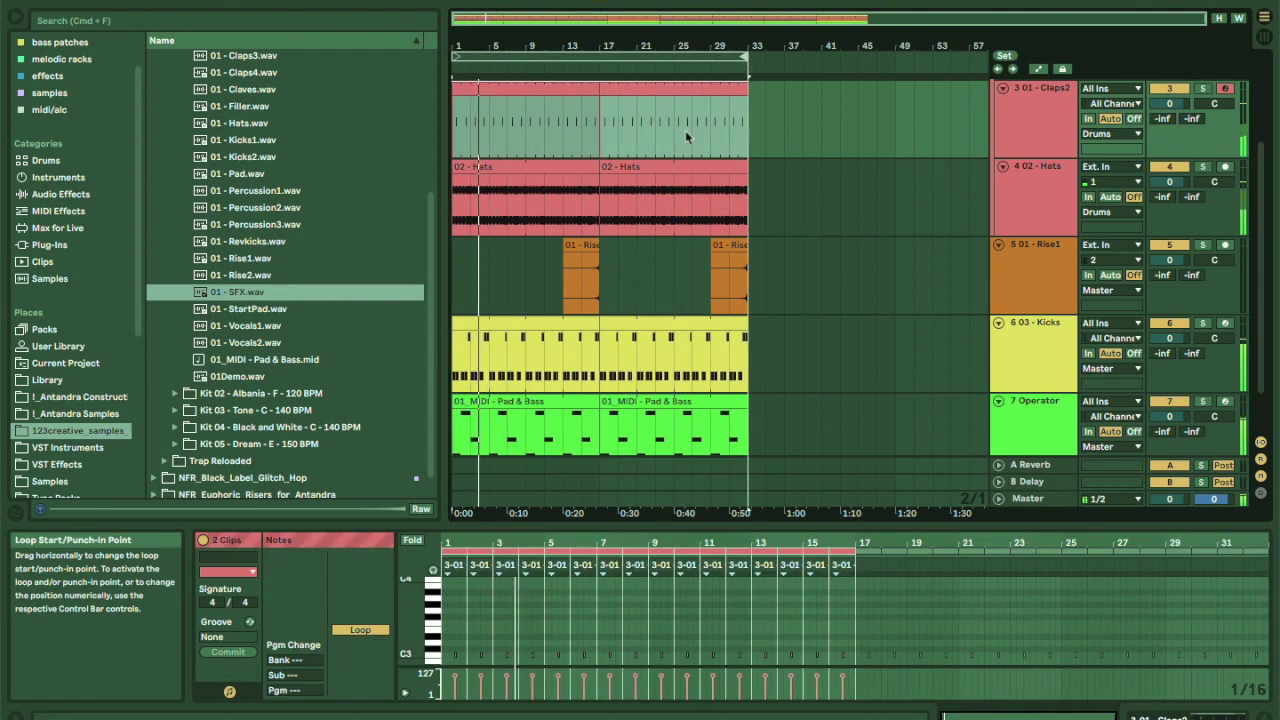
pyautogui.click(684, 141)
# Bring the 01 - SFX clip from Session View onto the 01 - Rise1 arrangement track at bar 17 and copy it to bar 1.
pyautogui.scroll(-1, 684, 141)
pyautogui.press('Tab')
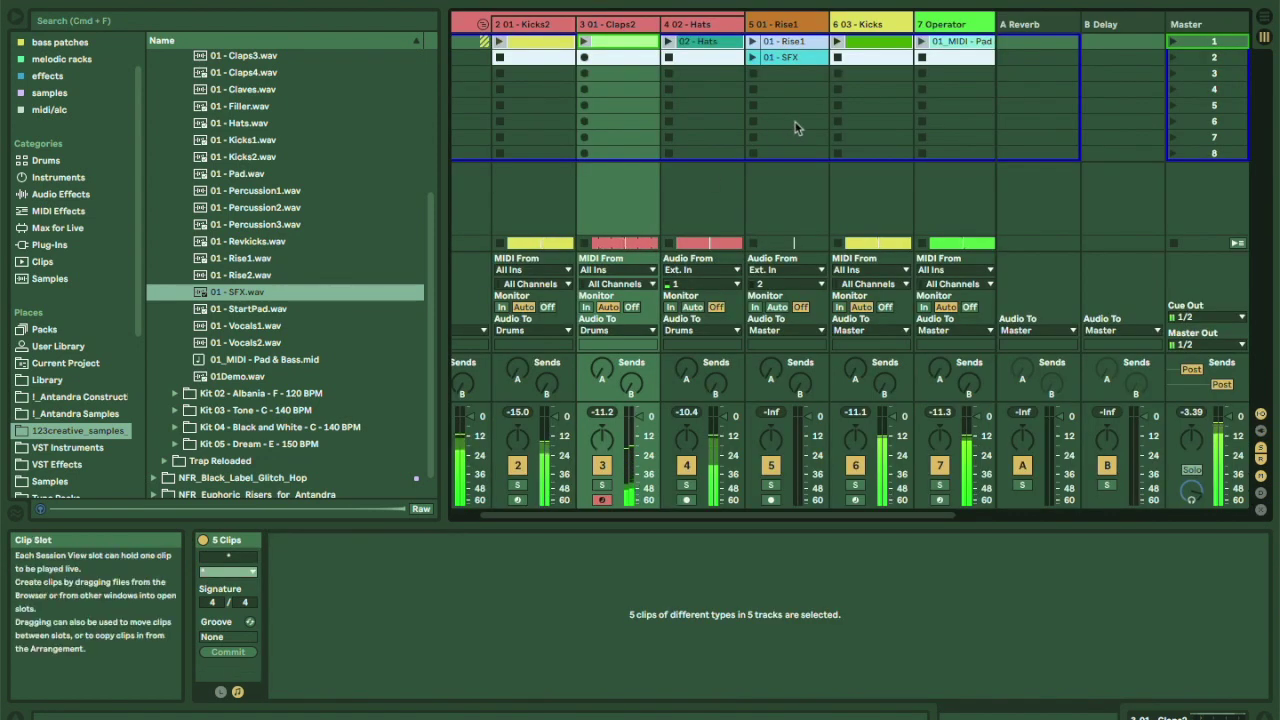
pyautogui.click(750, 226)
pyautogui.click(794, 57)
pyautogui.press('Tab')
pyautogui.moveTo(794, 57); pyautogui.dragTo(609, 288)
pyautogui.click(678, 271)
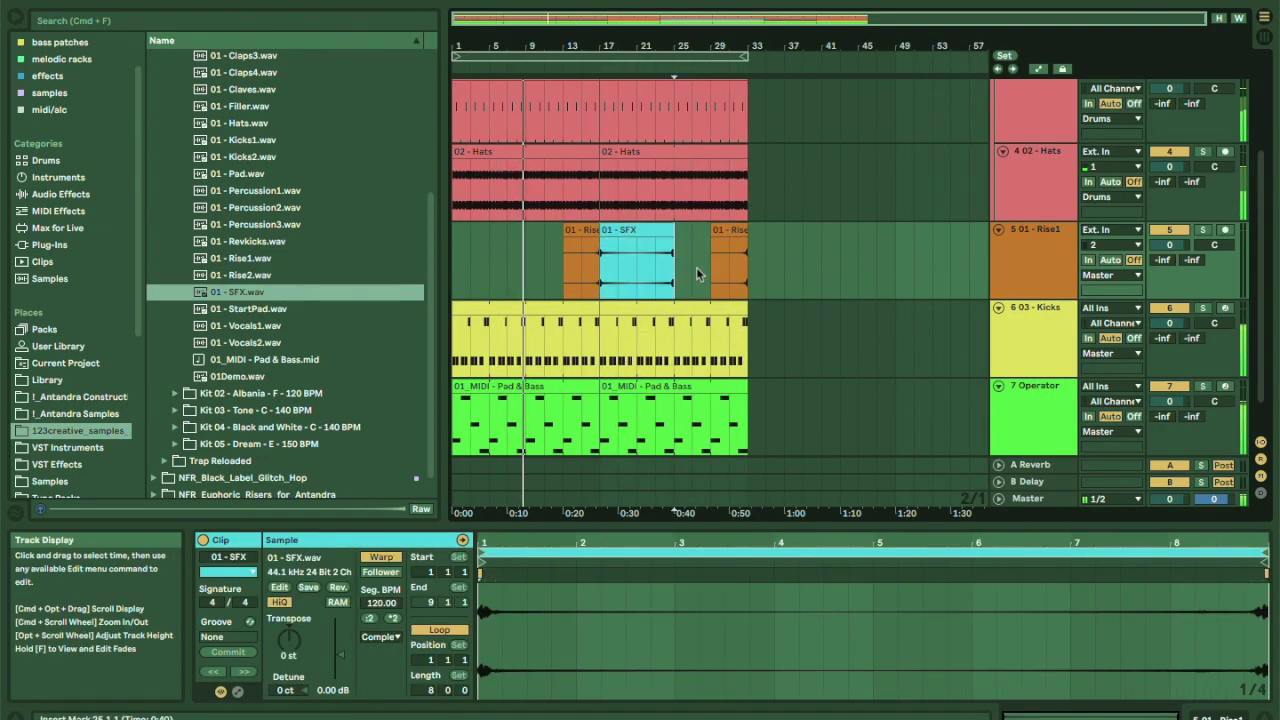
pyautogui.moveTo(627, 230); pyautogui.dragTo(484, 258)
pyautogui.click(489, 268)
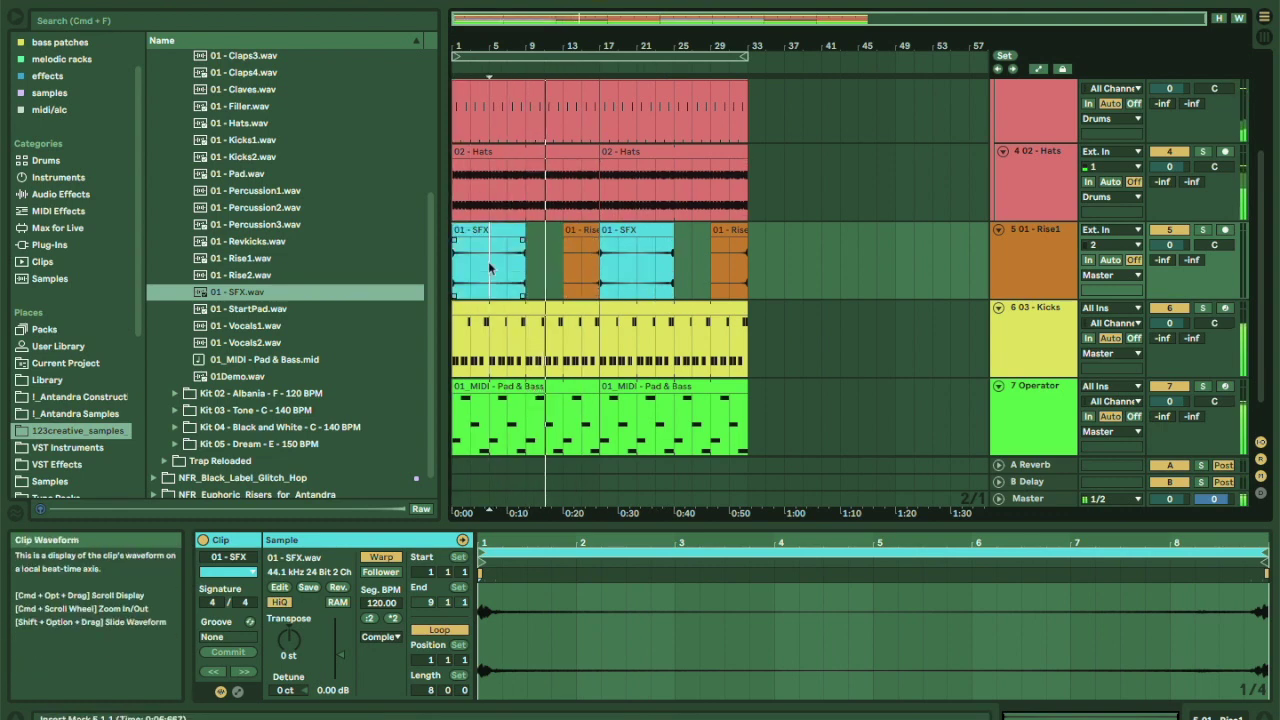
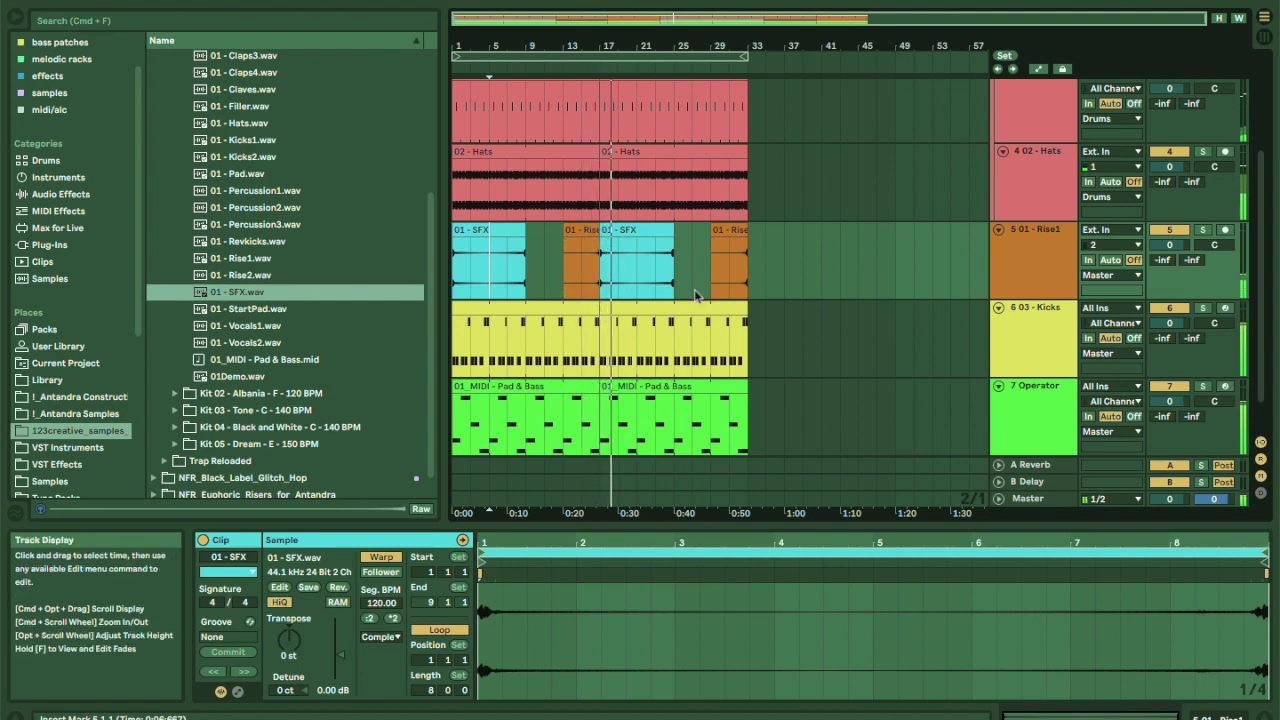
# Fold all the tracks in the Arrangement View.
pyautogui.press('Tab')
pyautogui.press('Tab')
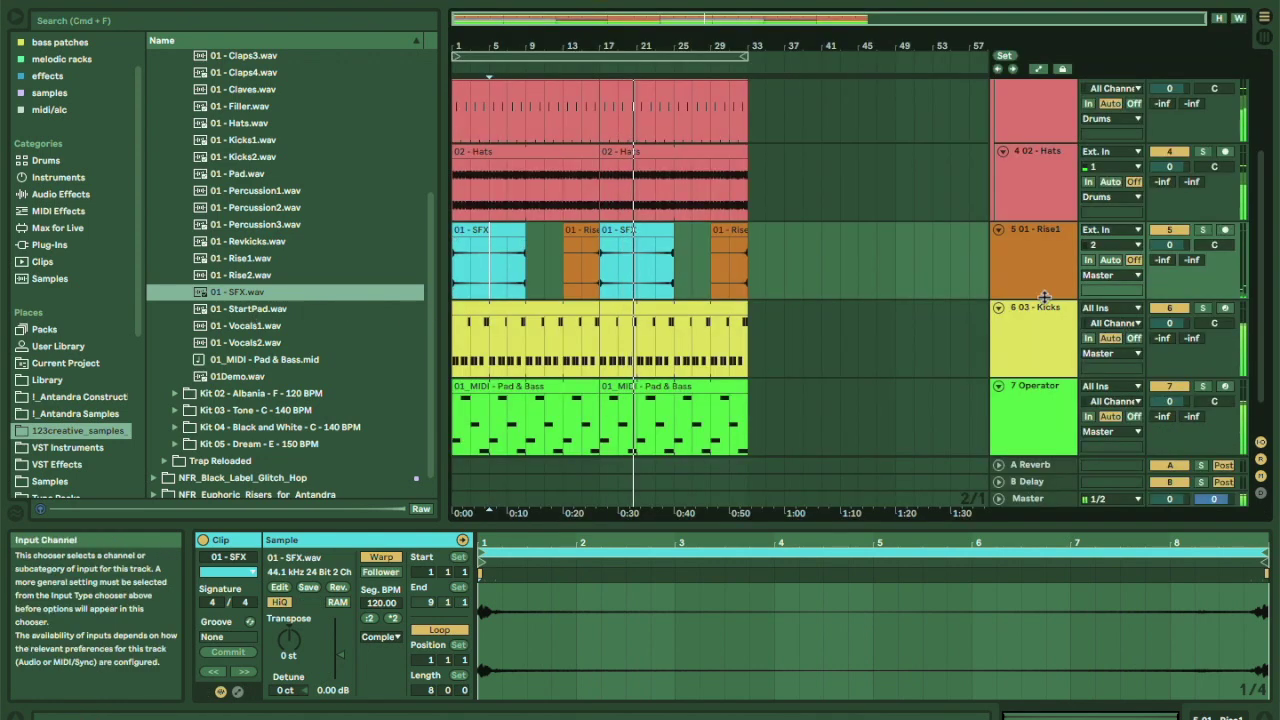
pyautogui.keyDown('alt'); pyautogui.click(998, 227); pyautogui.keyUp('alt')
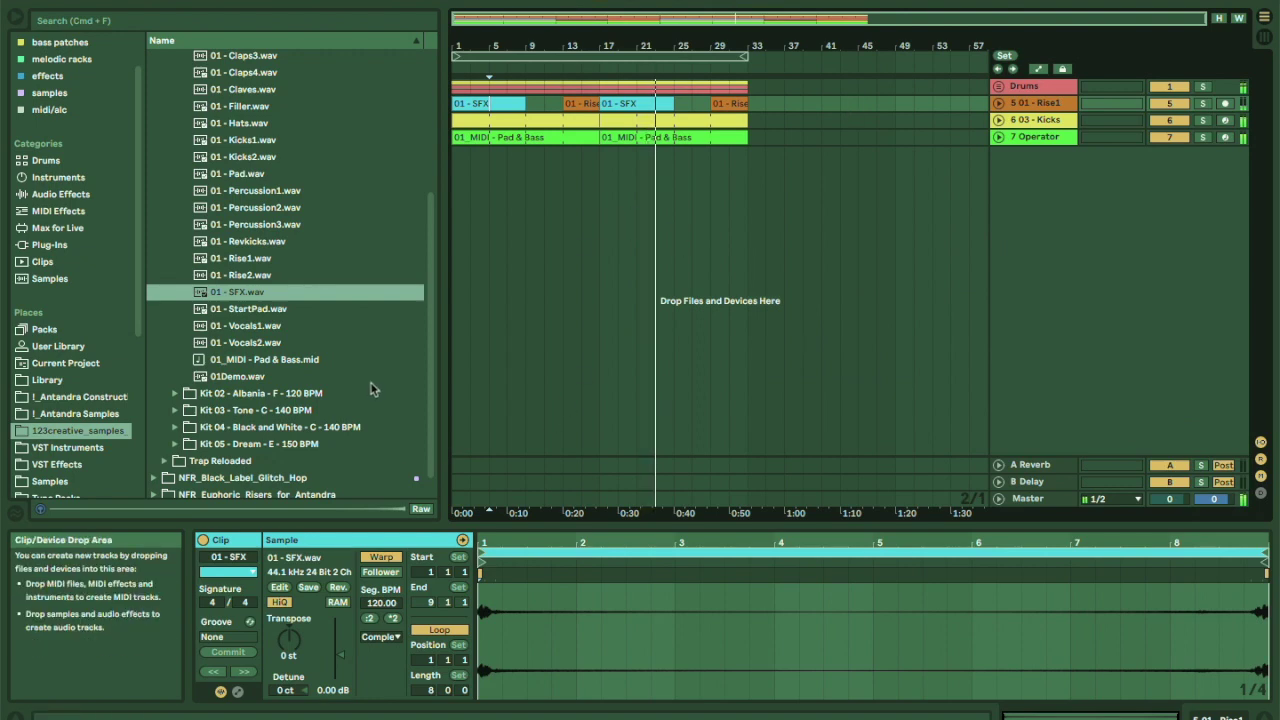
# Place 01 - Vocals1.wav on a new track at bar 1 and 01 - Vocals2.wav at bar 7 of the same track.
pyautogui.click(265, 330)
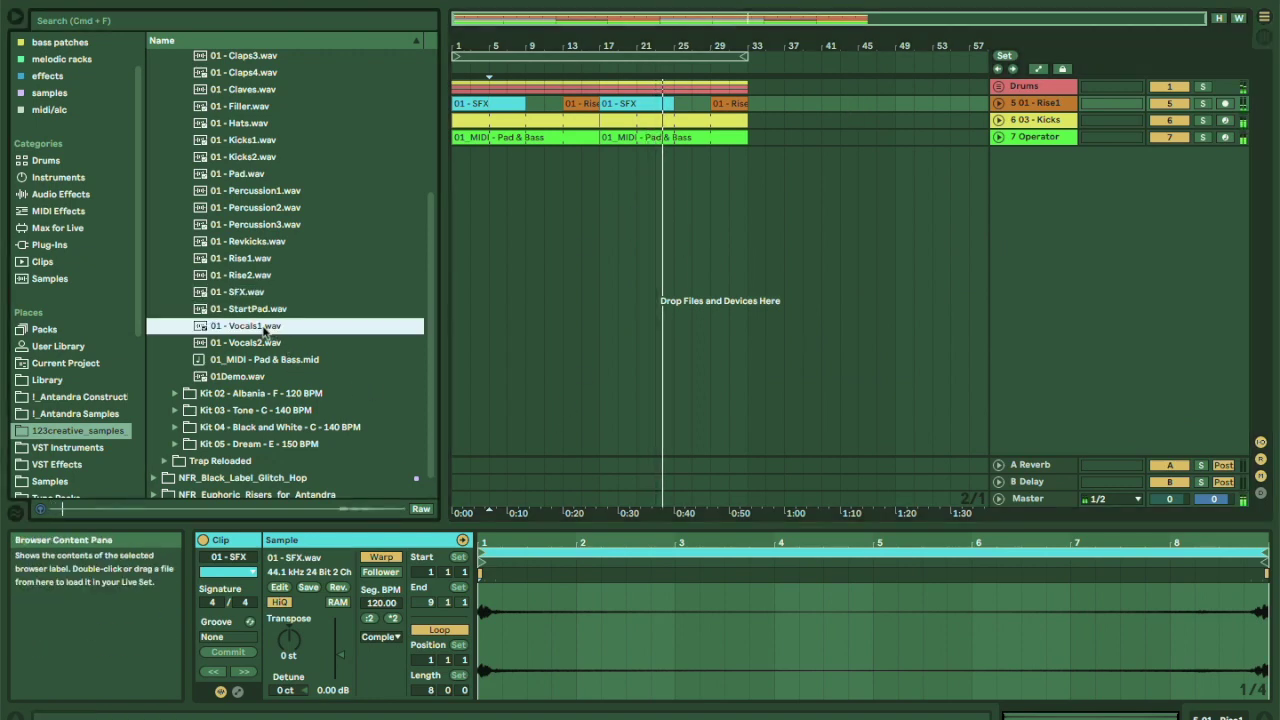
pyautogui.moveTo(265, 330); pyautogui.dragTo(456, 153)
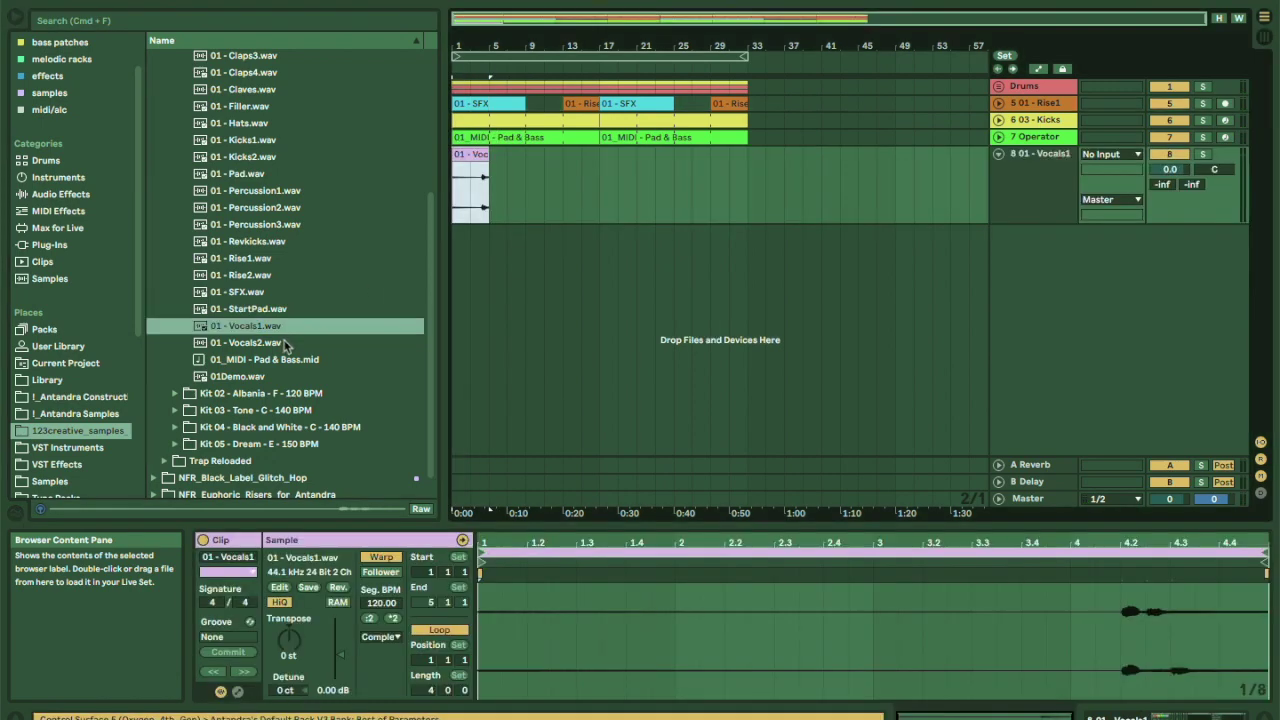
pyautogui.moveTo(284, 342); pyautogui.dragTo(552, 224)
pyautogui.click(301, 360)
pyautogui.moveTo(230, 346); pyautogui.dragTo(508, 203)
# Play the opening bars to hear how the Vocals1 clip sits in the beat.
pyautogui.moveTo(545, 43); pyautogui.dragTo(545, 103)
pyautogui.click(526, 196)
pyautogui.press('space')
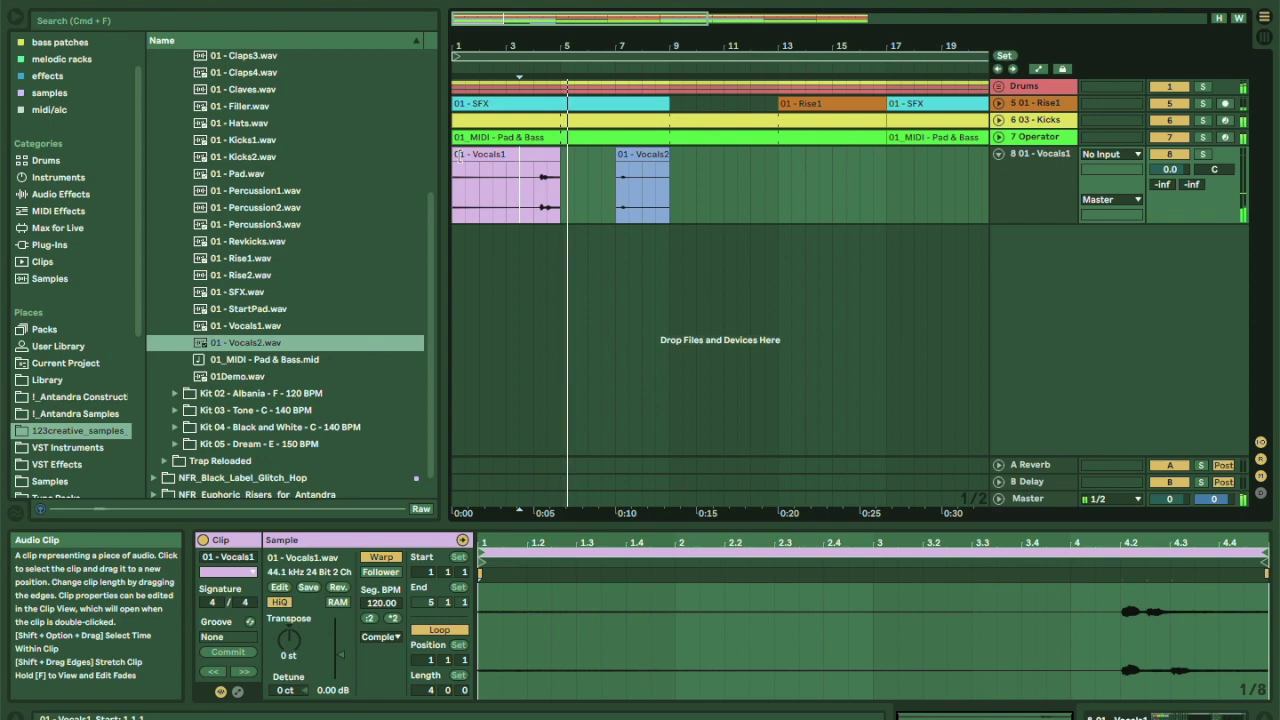
pyautogui.press('space')
pyautogui.press('space')
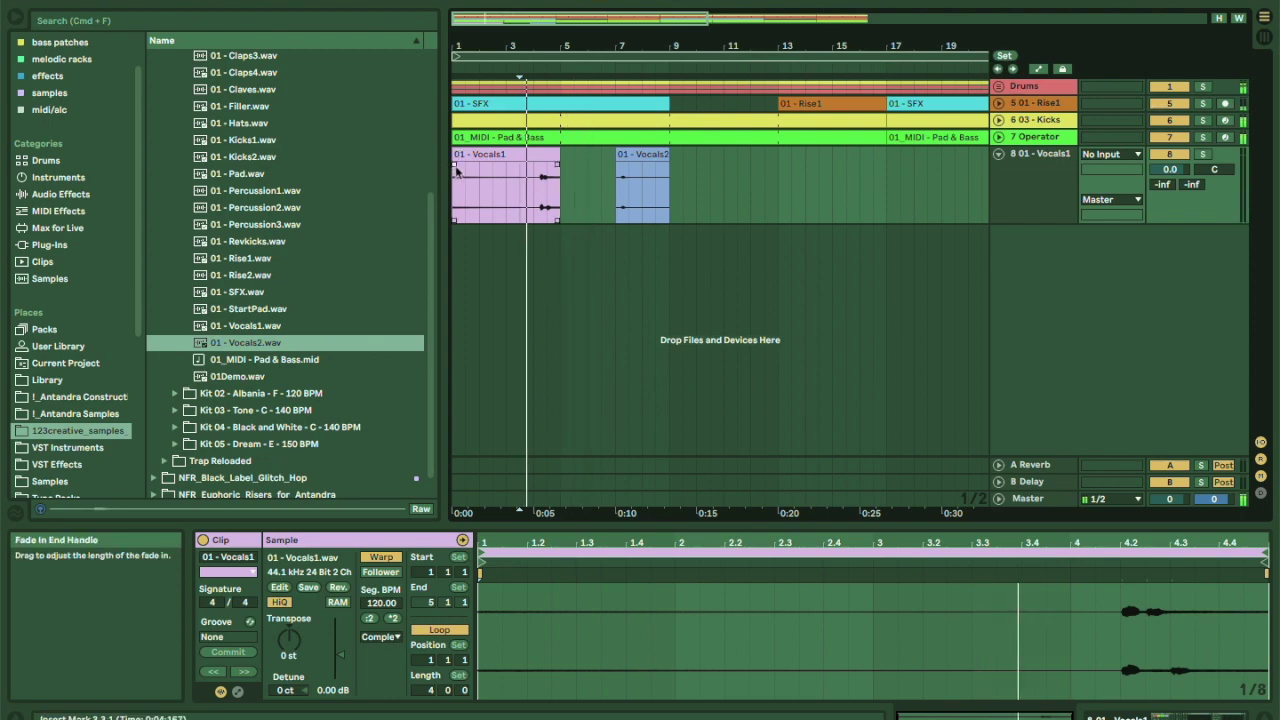
pyautogui.press('space')
pyautogui.click(459, 155)
pyautogui.press('space')
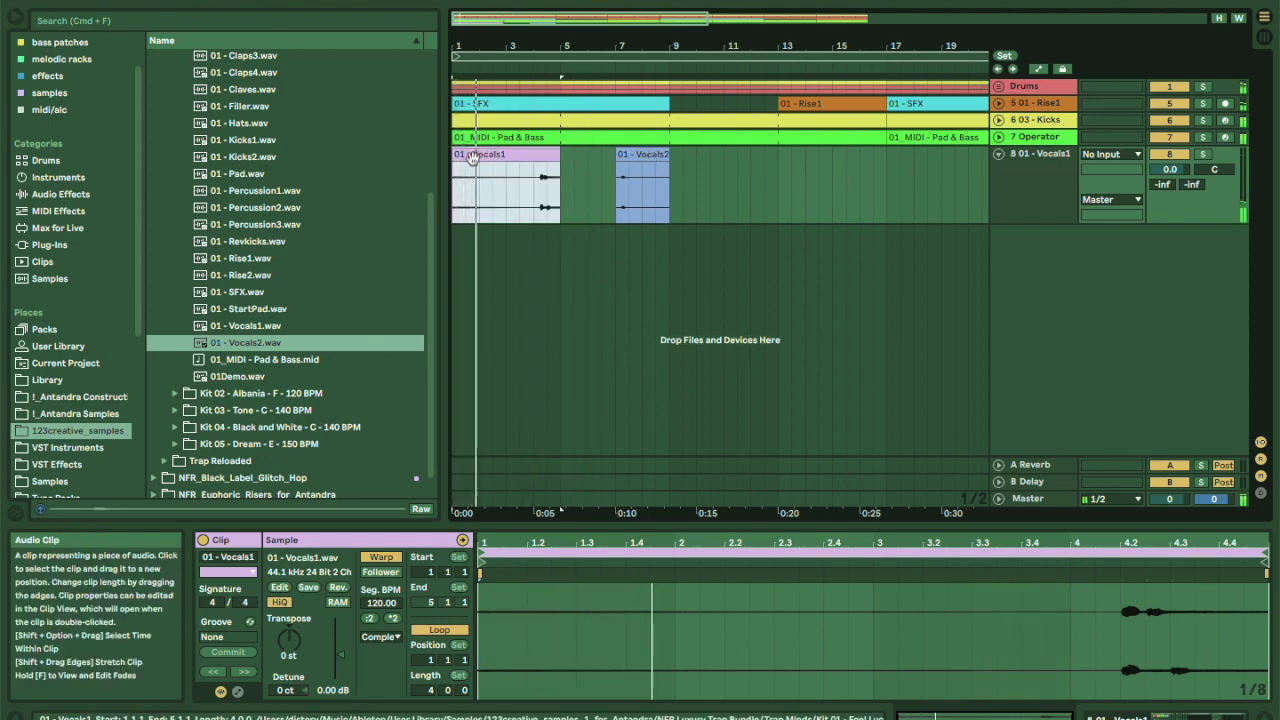
# Split the Vocals1 clip at bar 4, then move its first part to bar 10 and reverse it.
pyautogui.click(534, 182)
pyautogui.press('super+e')
pyautogui.click(482, 154)
pyautogui.moveTo(643, 155); pyautogui.dragTo(729, 178)
pyautogui.press('r')
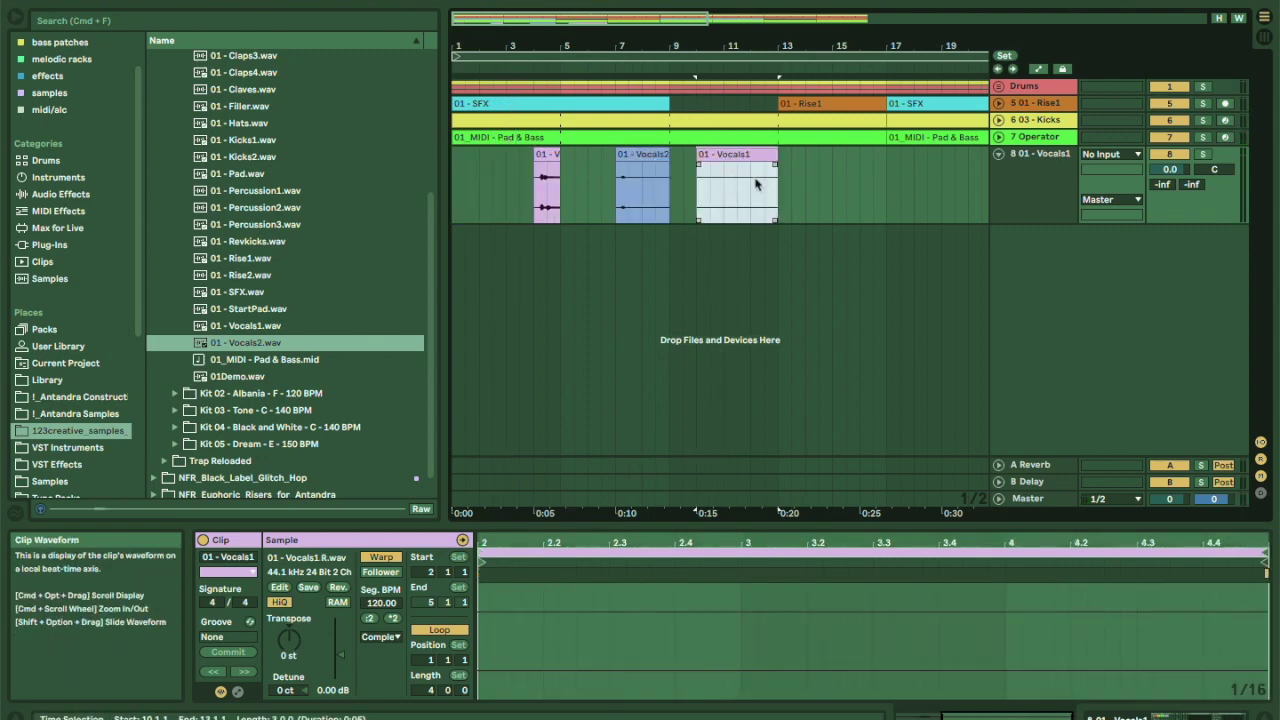
# Move the reversed Vocals1 part to bar 9 and the remaining vocal part right behind it at bar 12.
pyautogui.moveTo(548, 185)
pyautogui.mouseDown()
pyautogui.moveTo(797, 186)
pyautogui.moveTo(543, 195)
pyautogui.mouseUp()
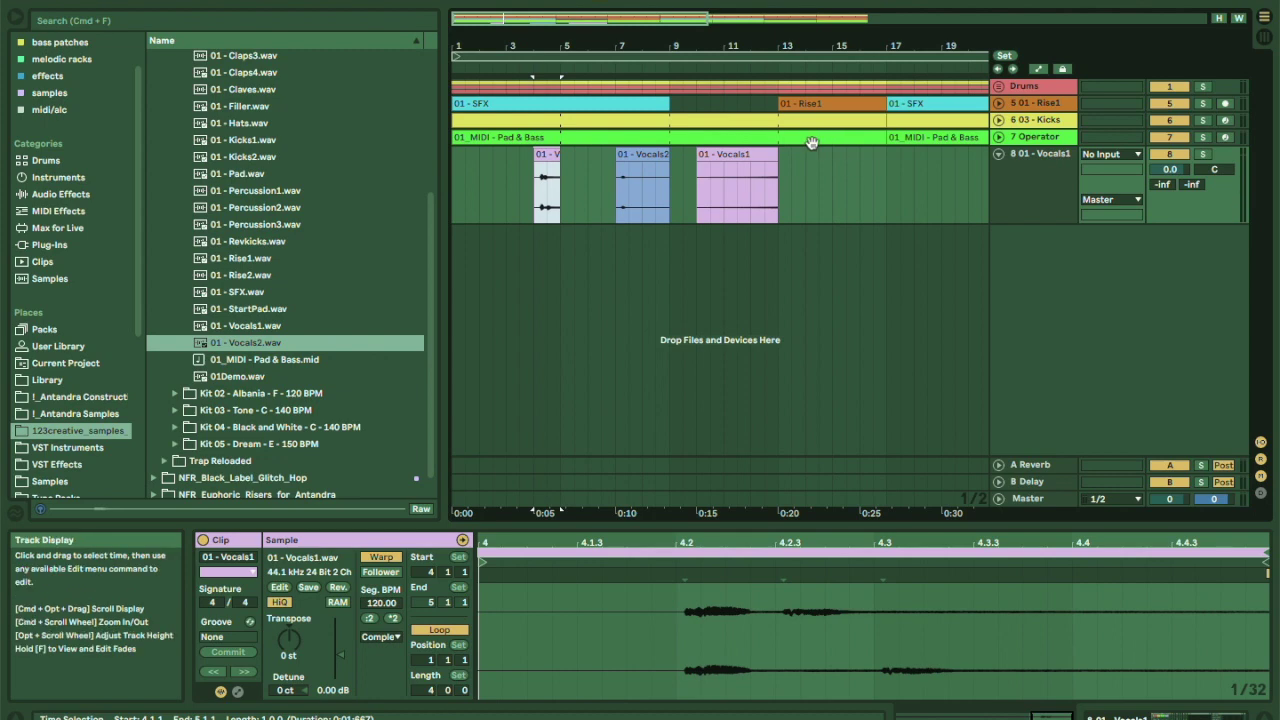
pyautogui.moveTo(731, 163); pyautogui.dragTo(718, 163)
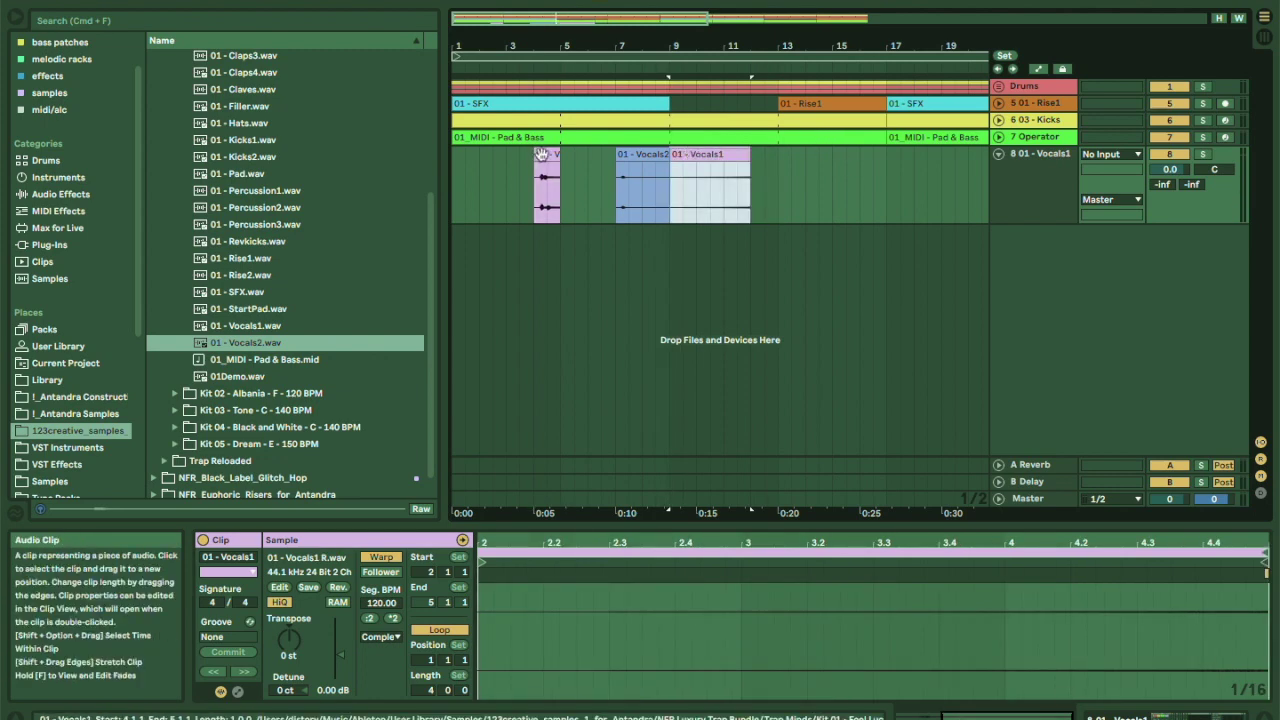
pyautogui.moveTo(543, 154); pyautogui.dragTo(765, 168)
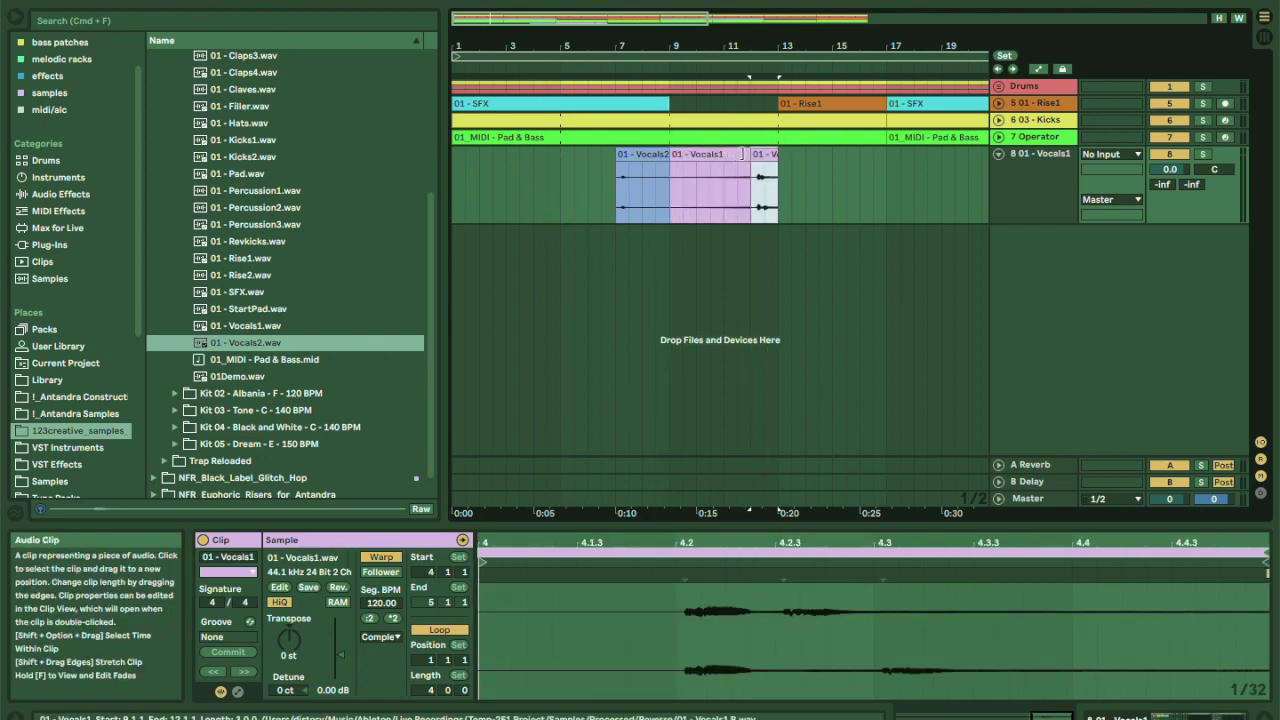
# Extend the end of the reversed Vocals1 clip to 12.2, right before the vocal sound begins.
pyautogui.moveTo(775, 46); pyautogui.dragTo(775, 88)
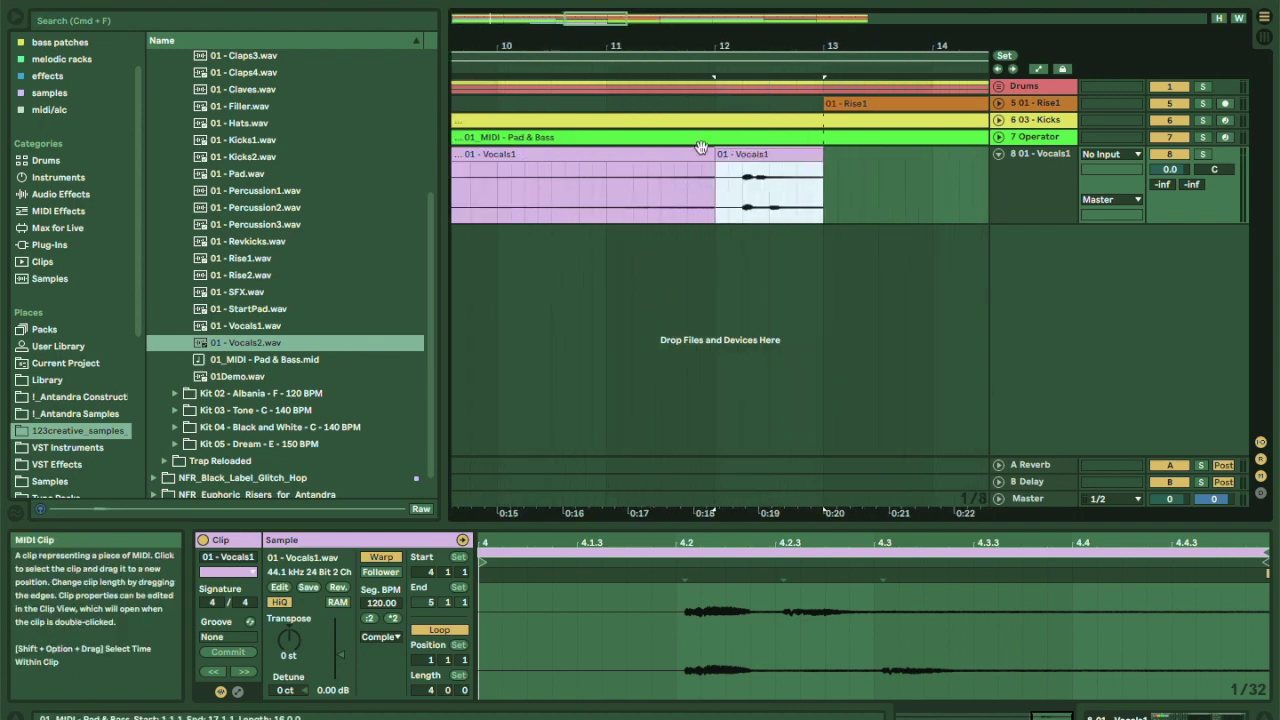
pyautogui.click(706, 160)
pyautogui.moveTo(727, 159); pyautogui.dragTo(742, 158)
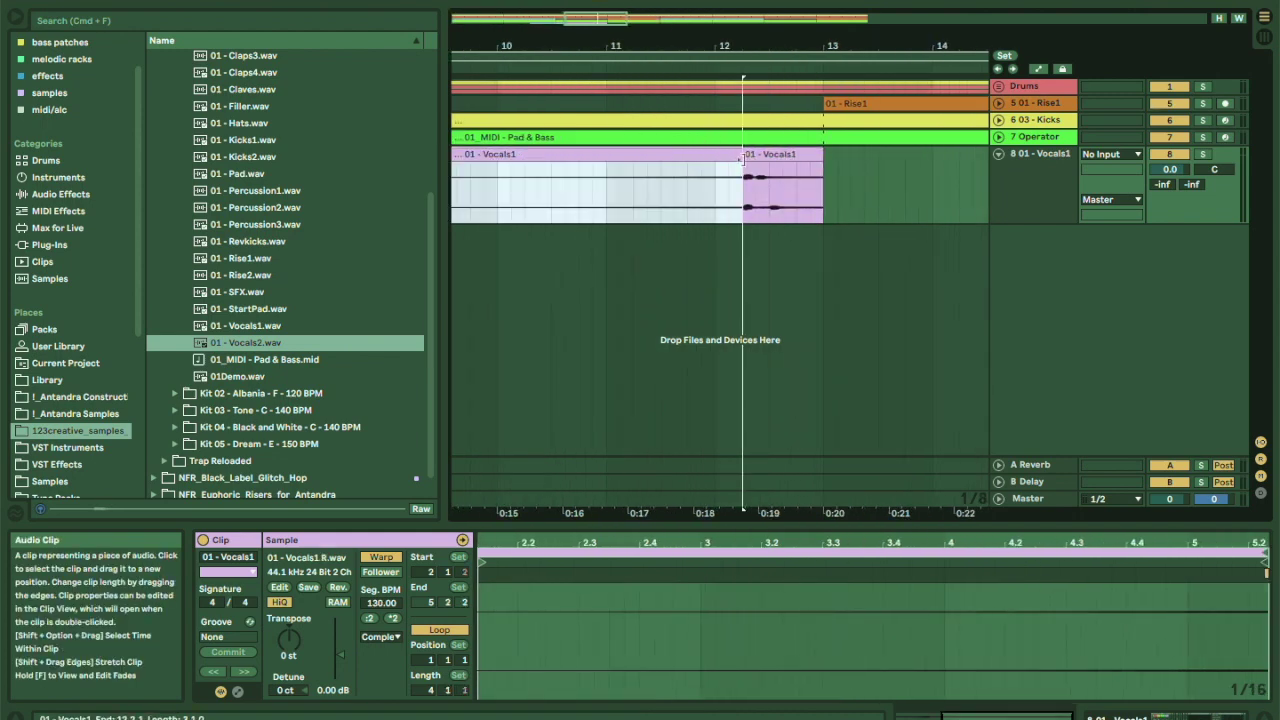
# Play the Vocals2 clip at bar 7 and delete it from the vocals track.
pyautogui.moveTo(718, 50); pyautogui.dragTo(656, 42)
pyautogui.click(580, 158)
pyautogui.press('space')
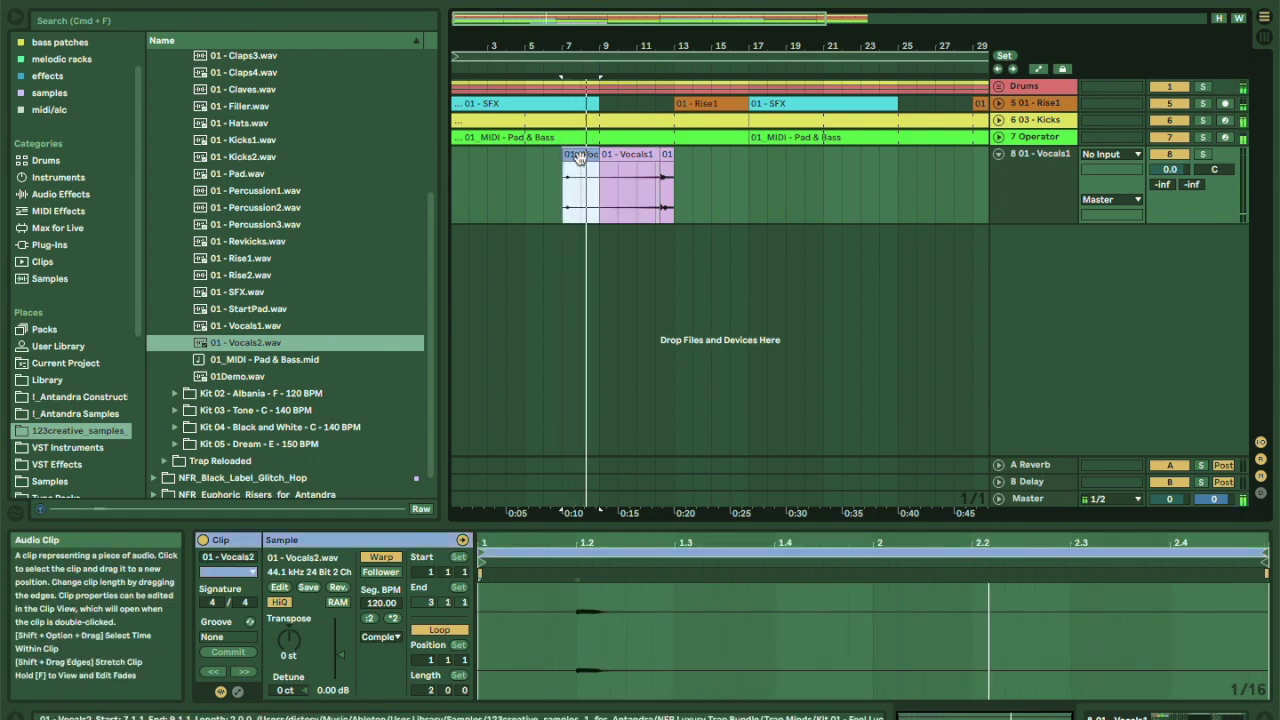
pyautogui.press('Delete')
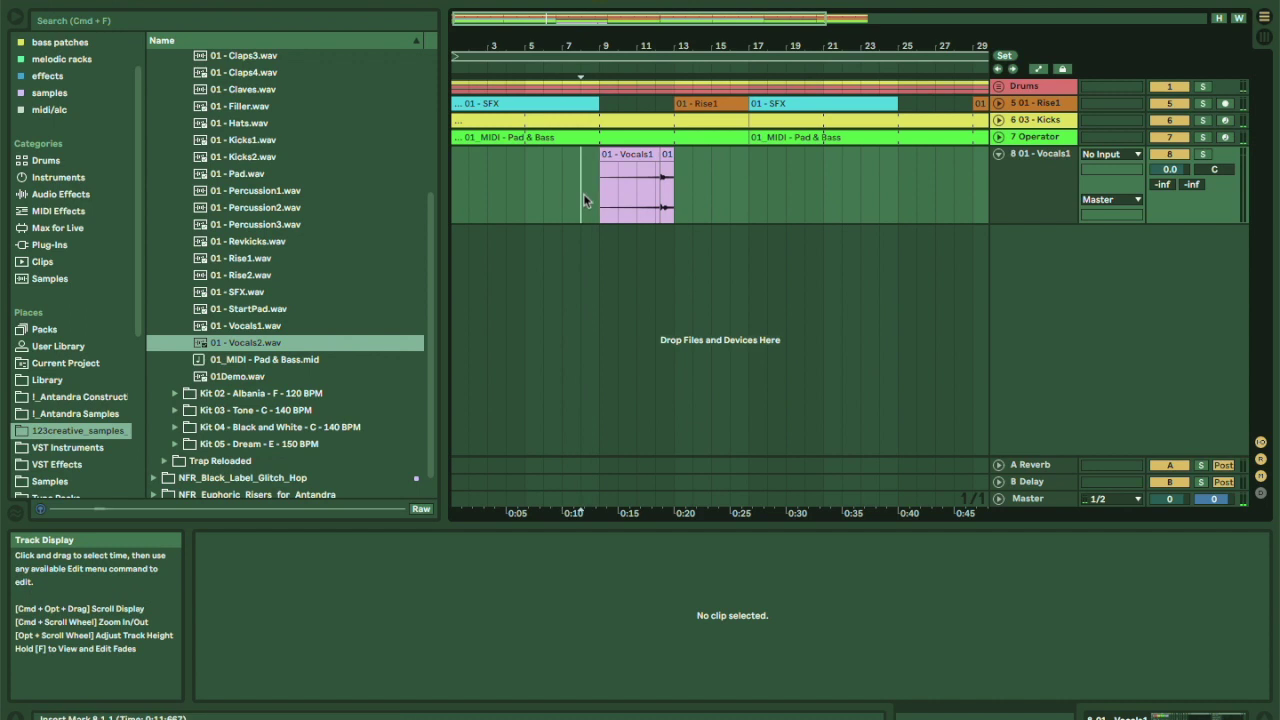
# Play the arrangement from bar 9 to check the reversed vocal leading into the Vocals1 hit.
pyautogui.click(599, 207)
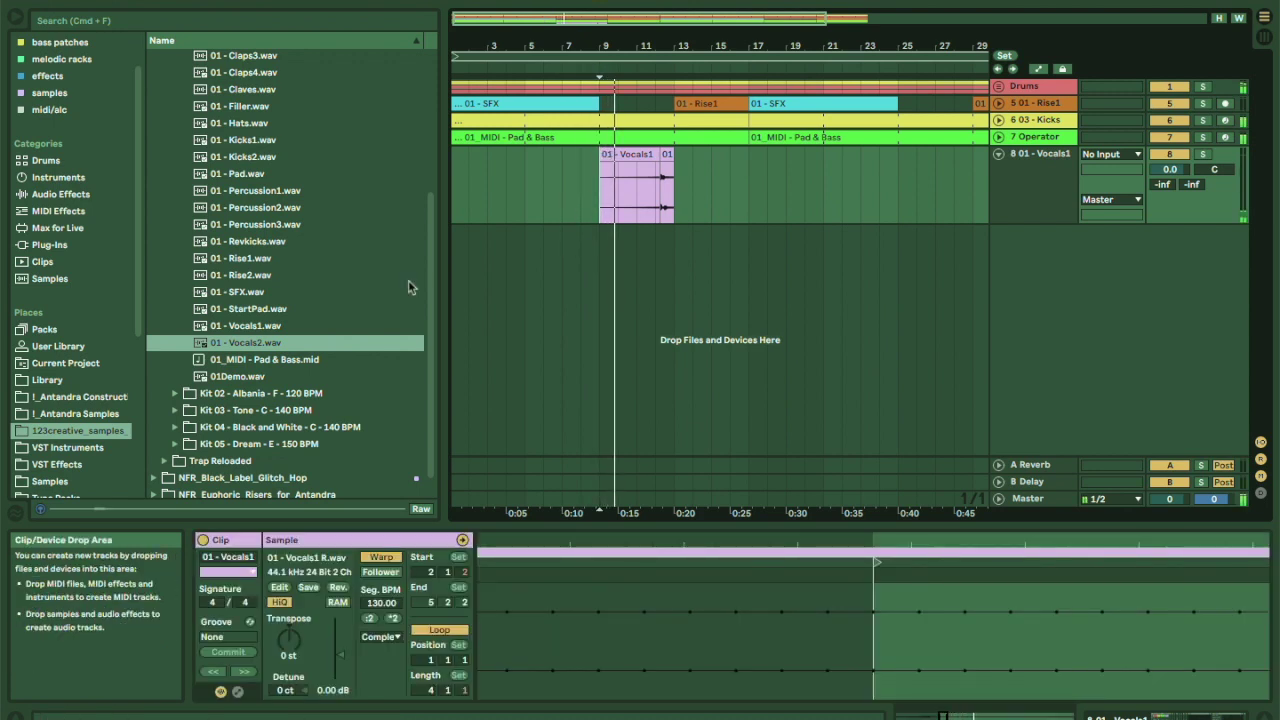
pyautogui.moveTo(673, 44); pyautogui.dragTo(680, 54)
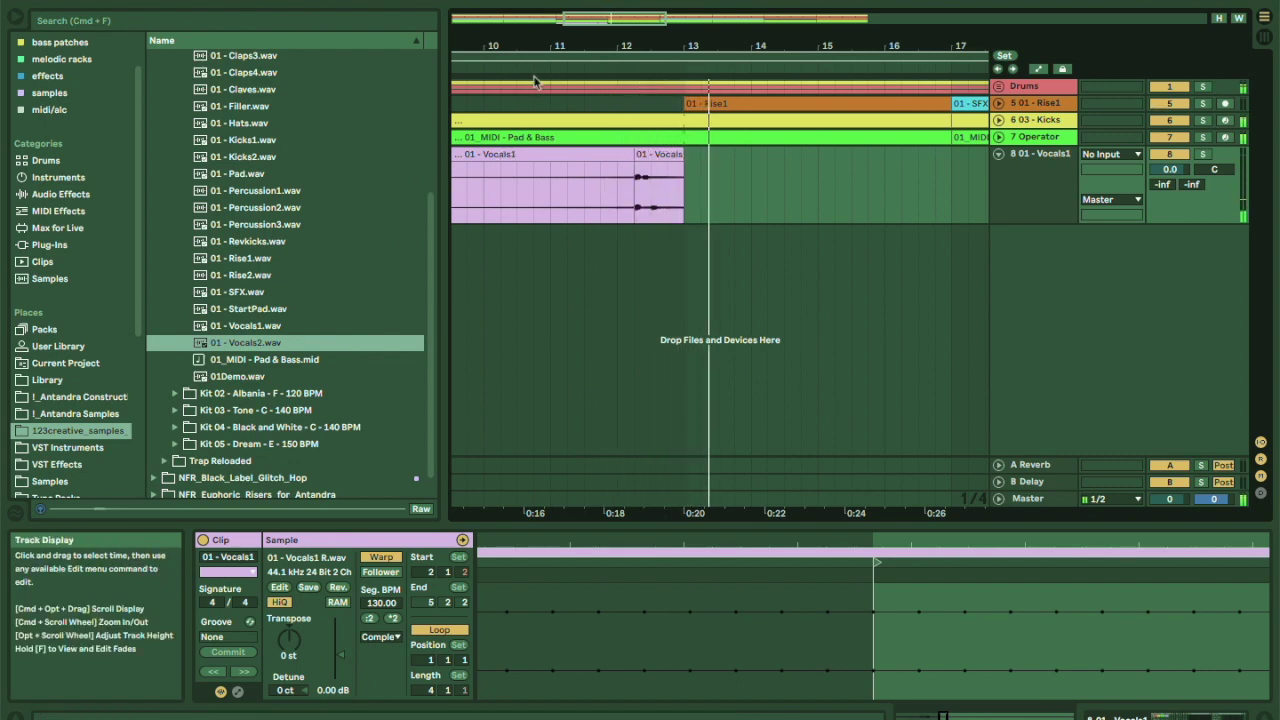
pyautogui.moveTo(535, 72); pyautogui.dragTo(535, 65)
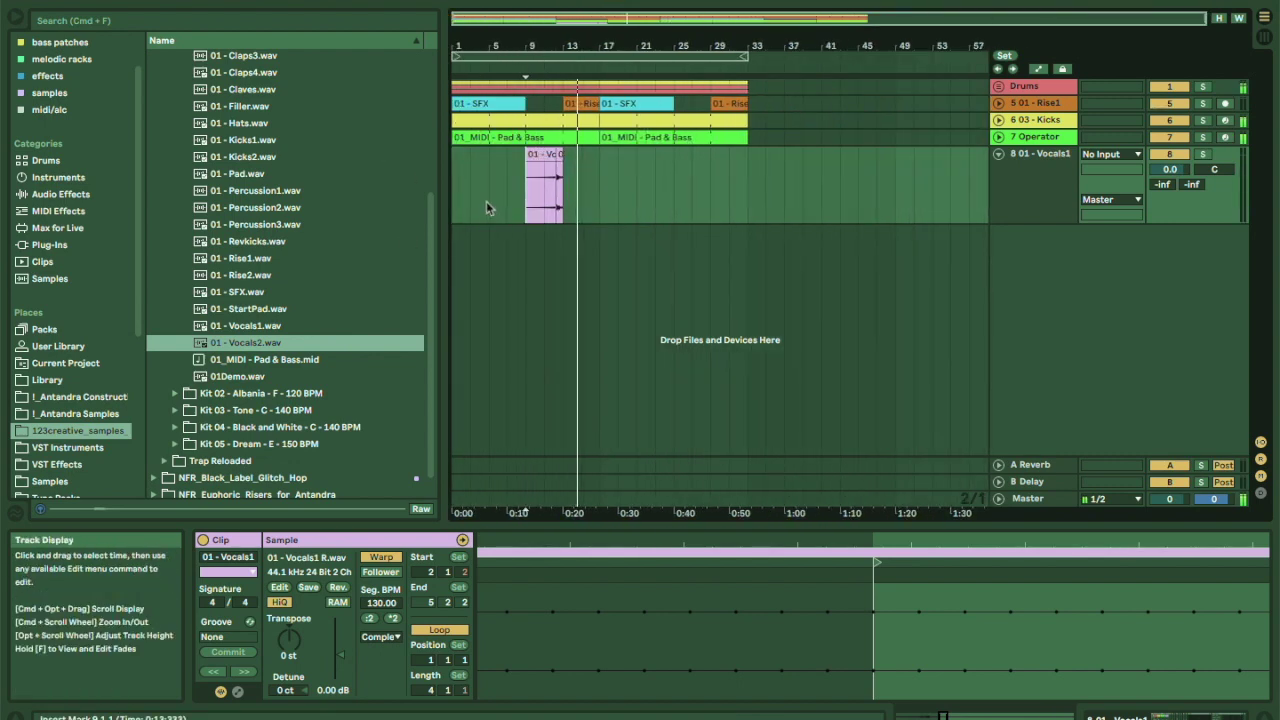
# Duplicate the first 16 bars of the vocals track to bar 17 and play the arrangement.
pyautogui.moveTo(597, 196); pyautogui.dragTo(438, 195)
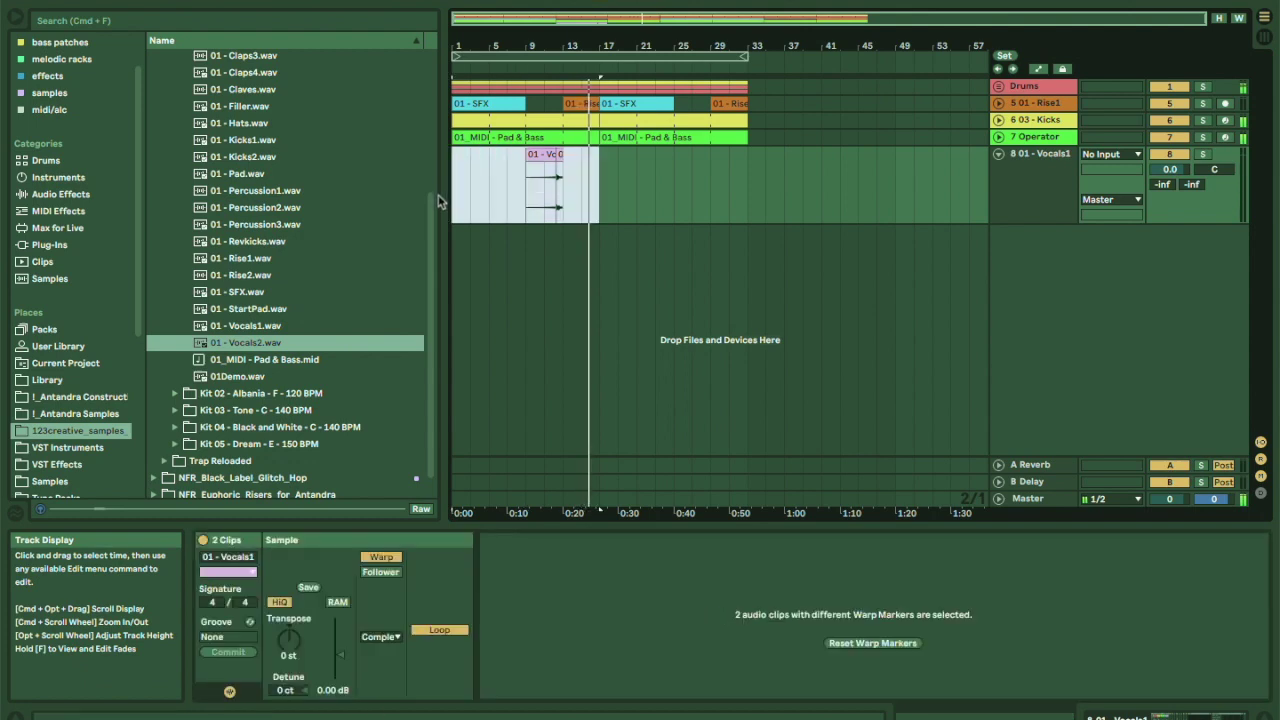
pyautogui.press('super+d')
pyautogui.click(489, 191)
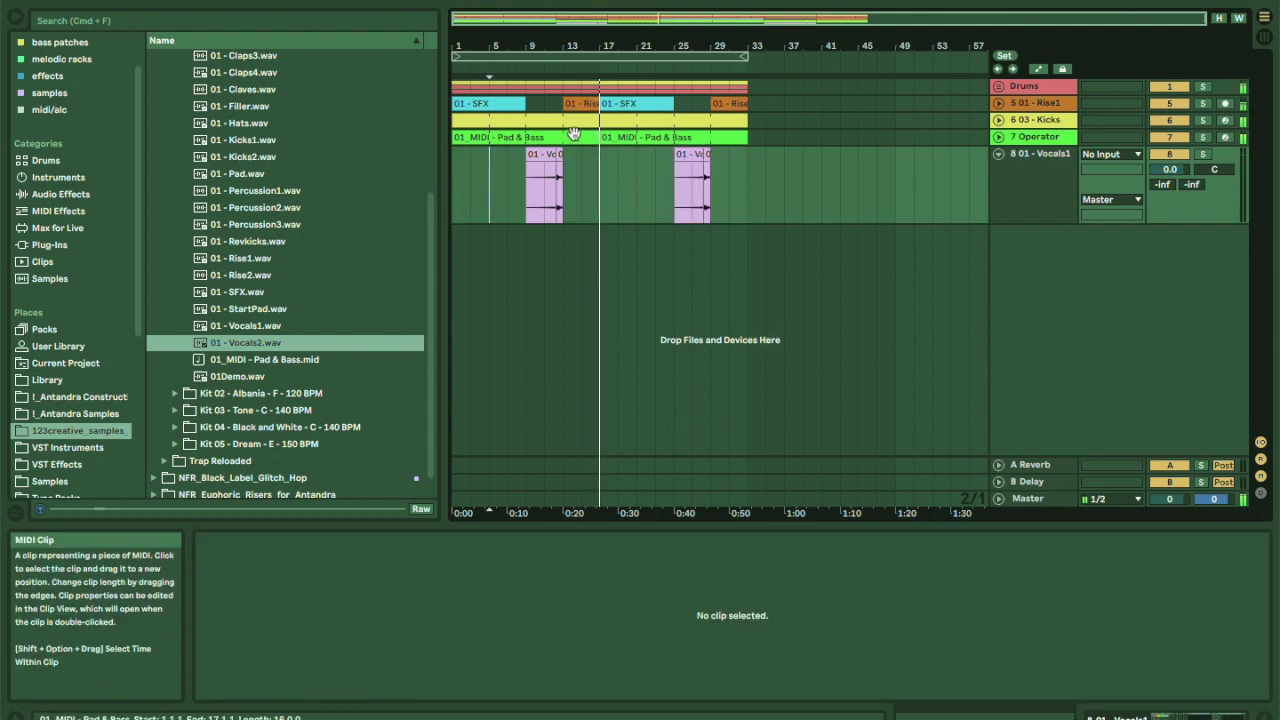
pyautogui.press('space')
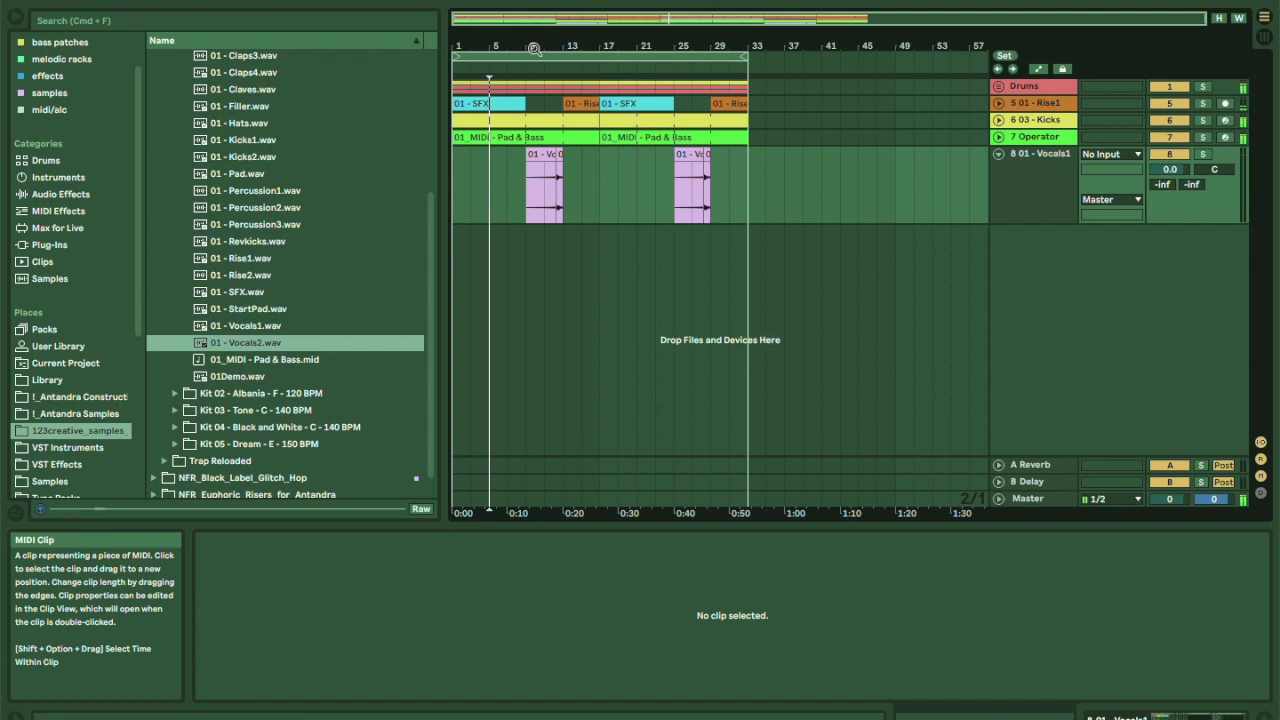
pyautogui.doubleClick(534, 2)
pyautogui.press('space')
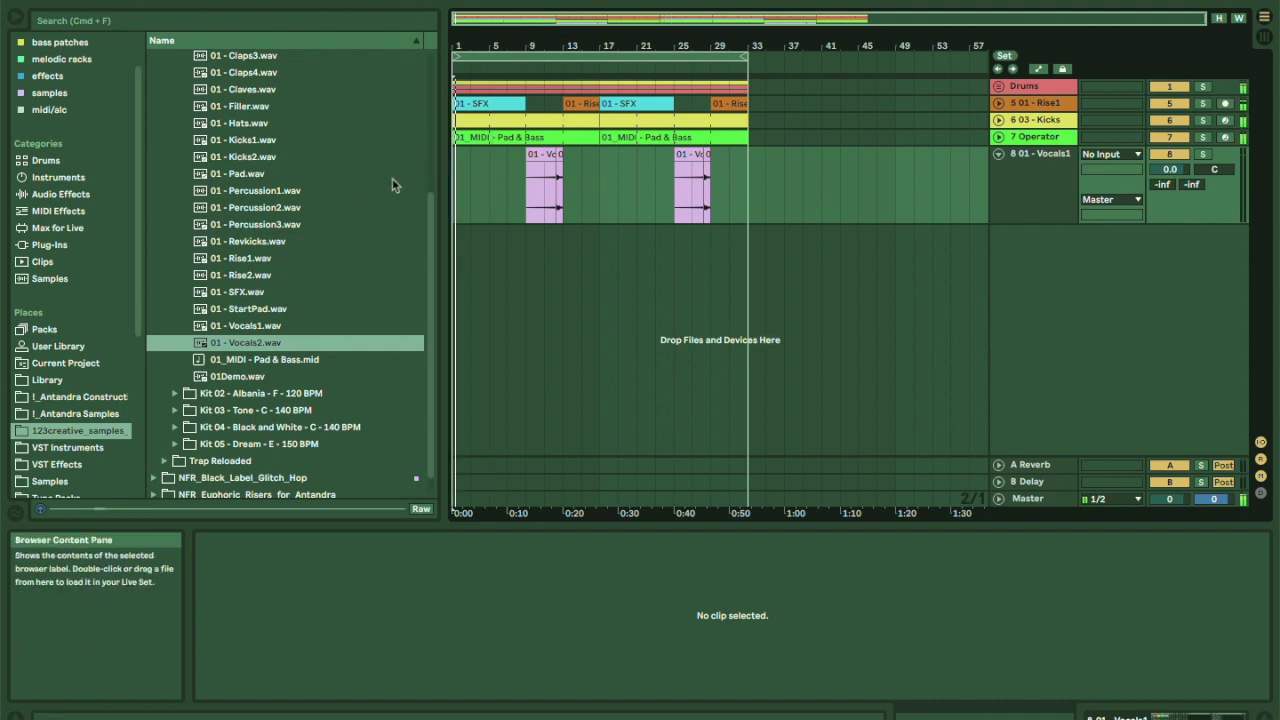
# Add 01 - StartPad.wav on a new track at bar 1 and colour the track and its clip bright green.
pyautogui.click(264, 309)
pyautogui.moveTo(362, 273); pyautogui.dragTo(465, 262)
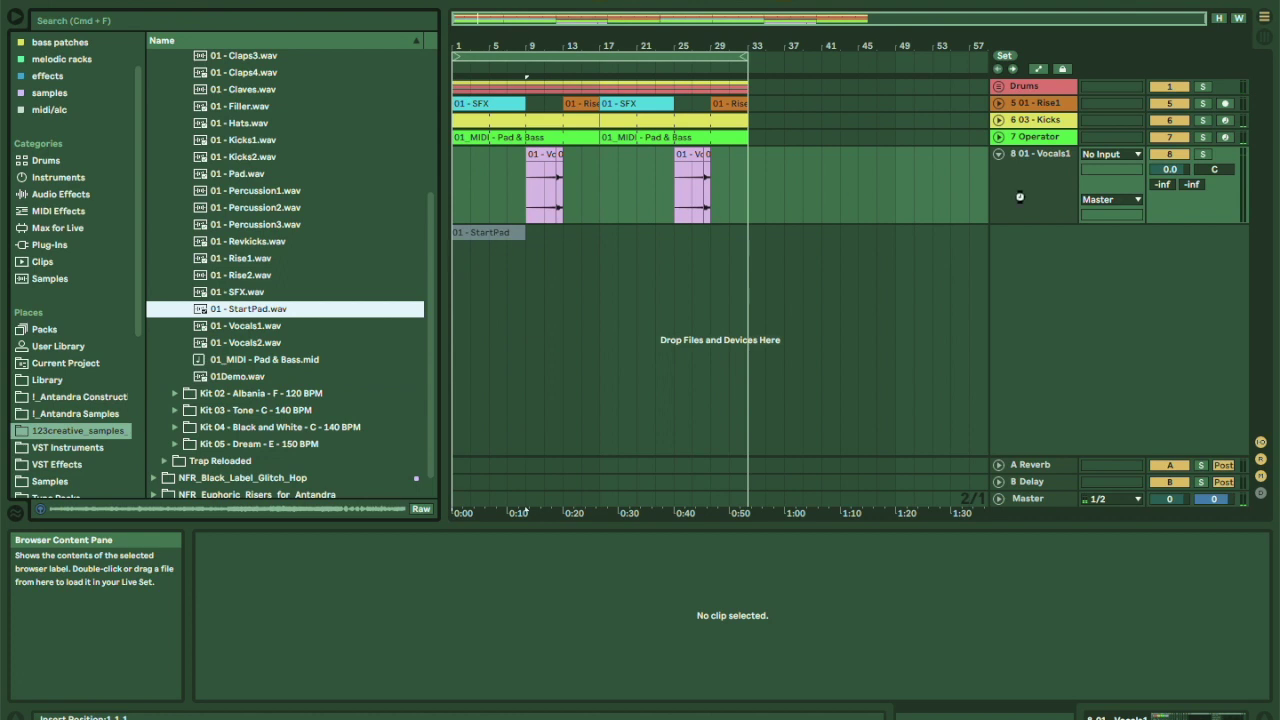
pyautogui.moveTo(1045, 190); pyautogui.dragTo(1045, 183)
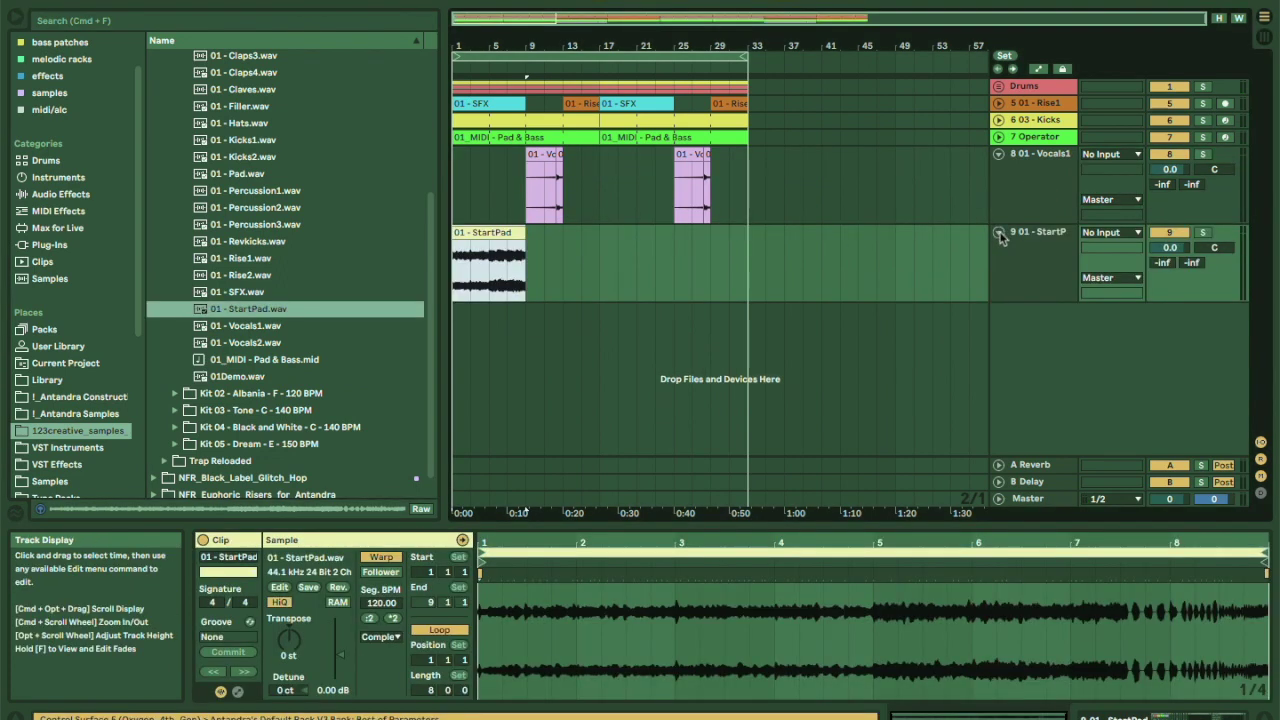
pyautogui.rightClick(1029, 244)
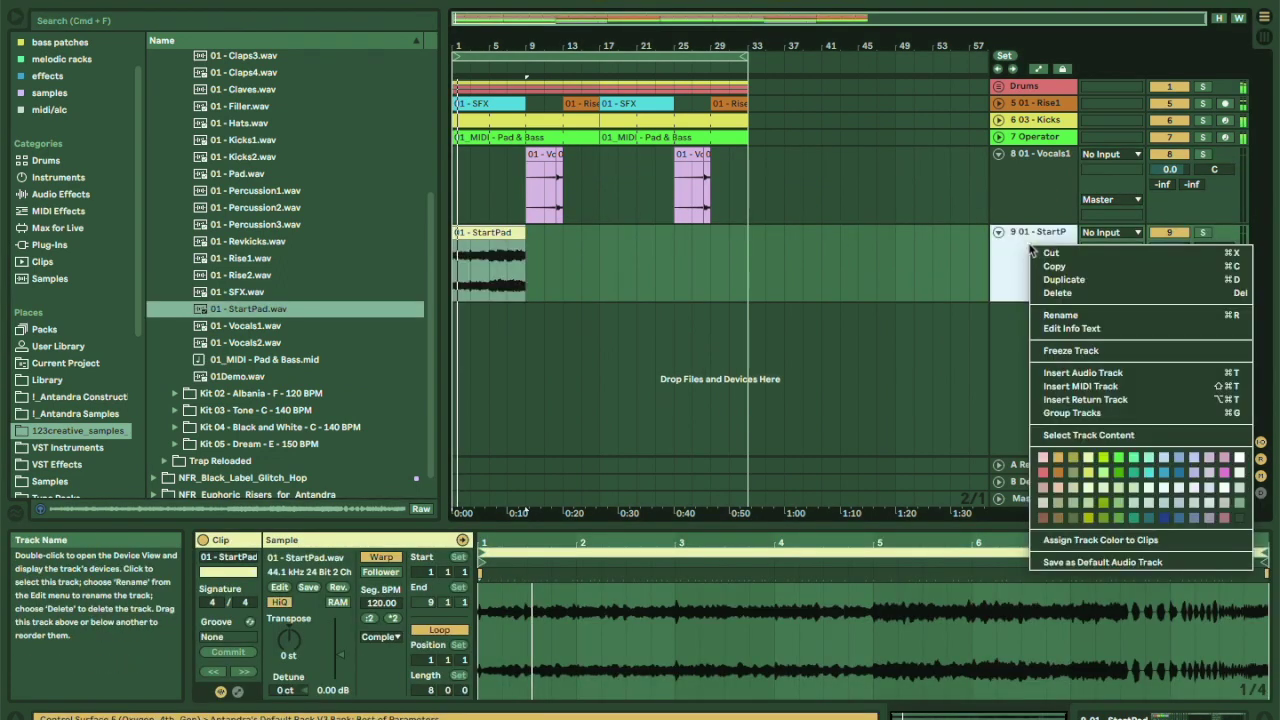
pyautogui.click(1118, 470)
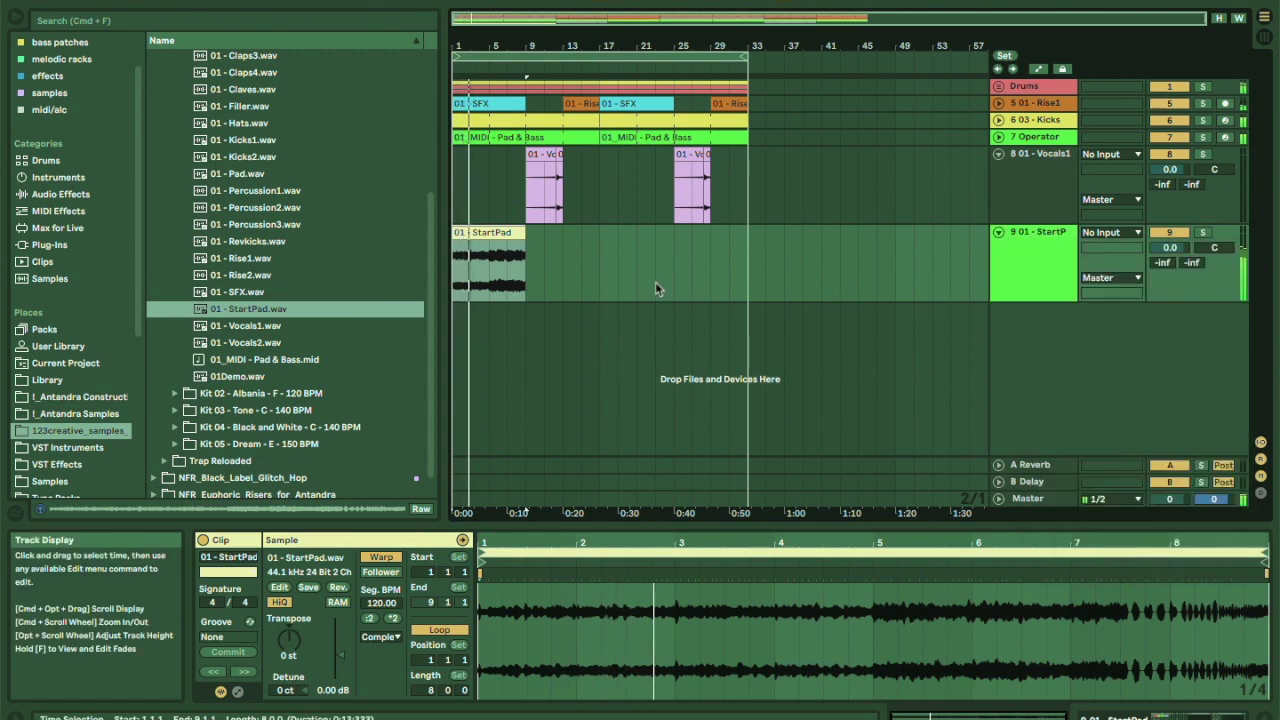
pyautogui.rightClick(1040, 238)
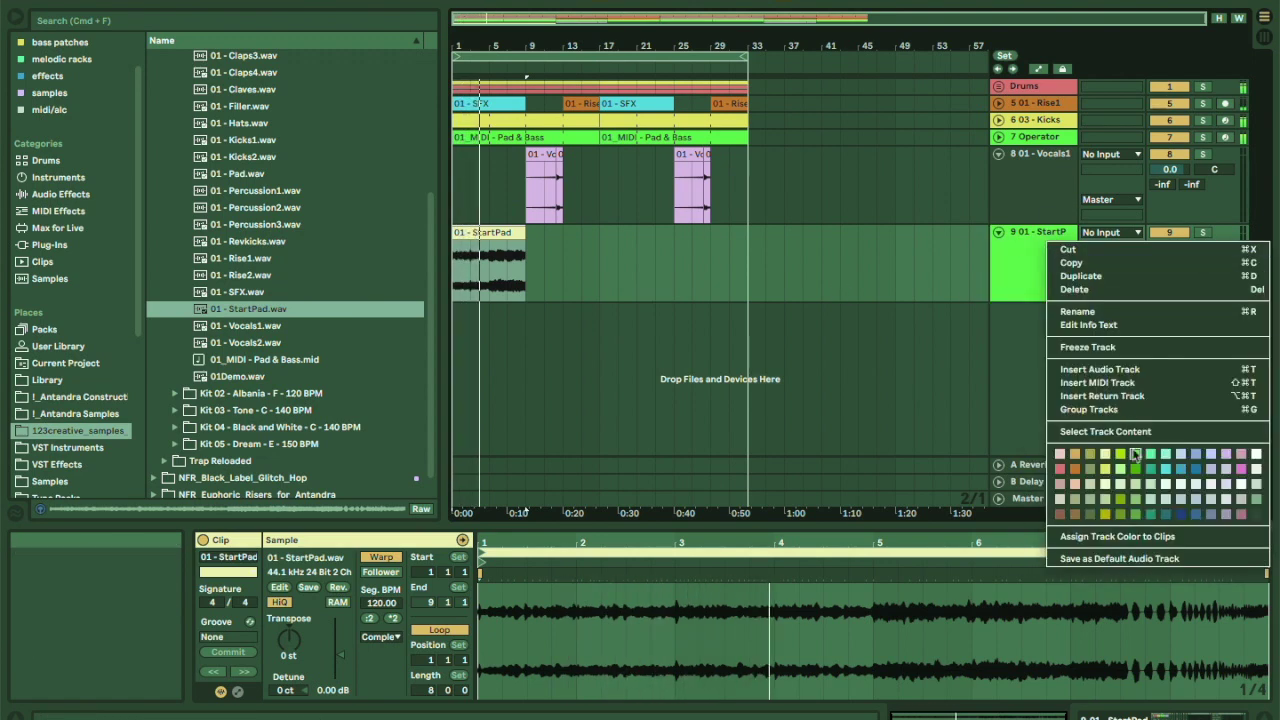
pyautogui.click(1100, 543)
# Extend the StartPad clip to bar 33 and move its track above the vocals track.
pyautogui.moveTo(525, 236); pyautogui.dragTo(746, 236)
pyautogui.moveTo(1035, 238); pyautogui.dragTo(1035, 168)
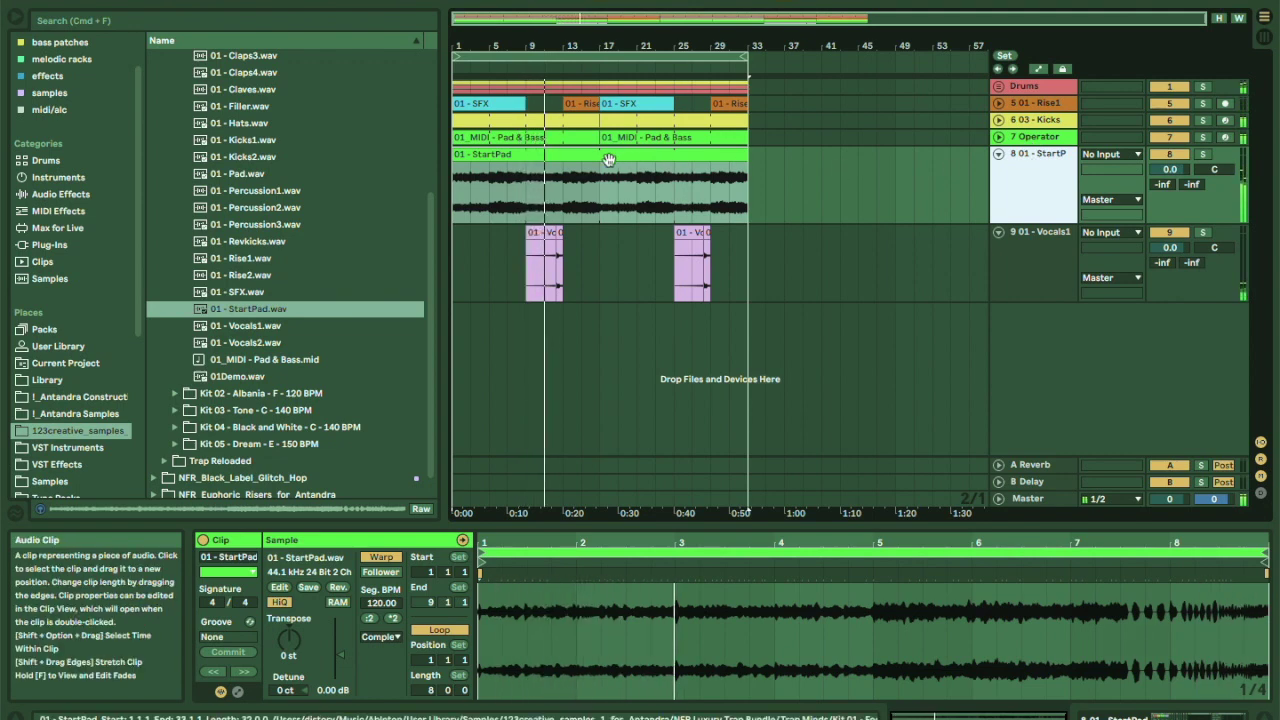
# Convert the StartPad clip's harmony to a new MIDI track and review the devices on the neighbouring melodic tracks.
pyautogui.rightClick(563, 160)
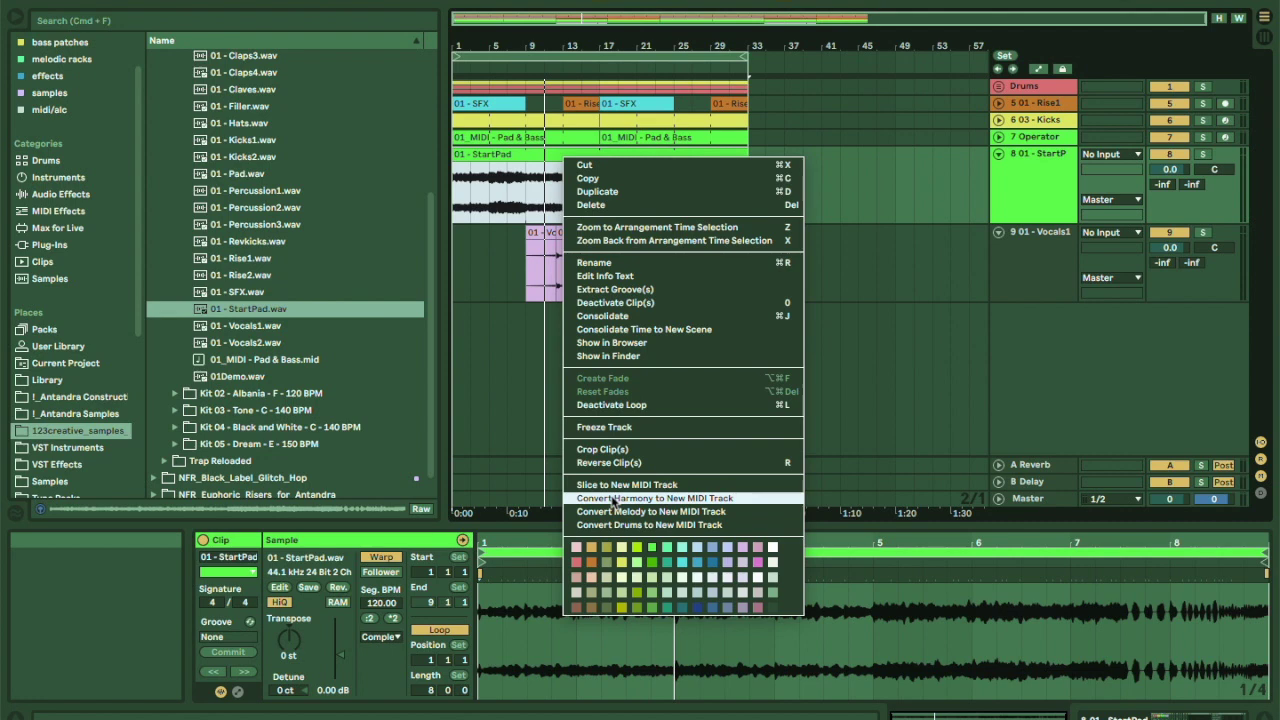
pyautogui.click(613, 498)
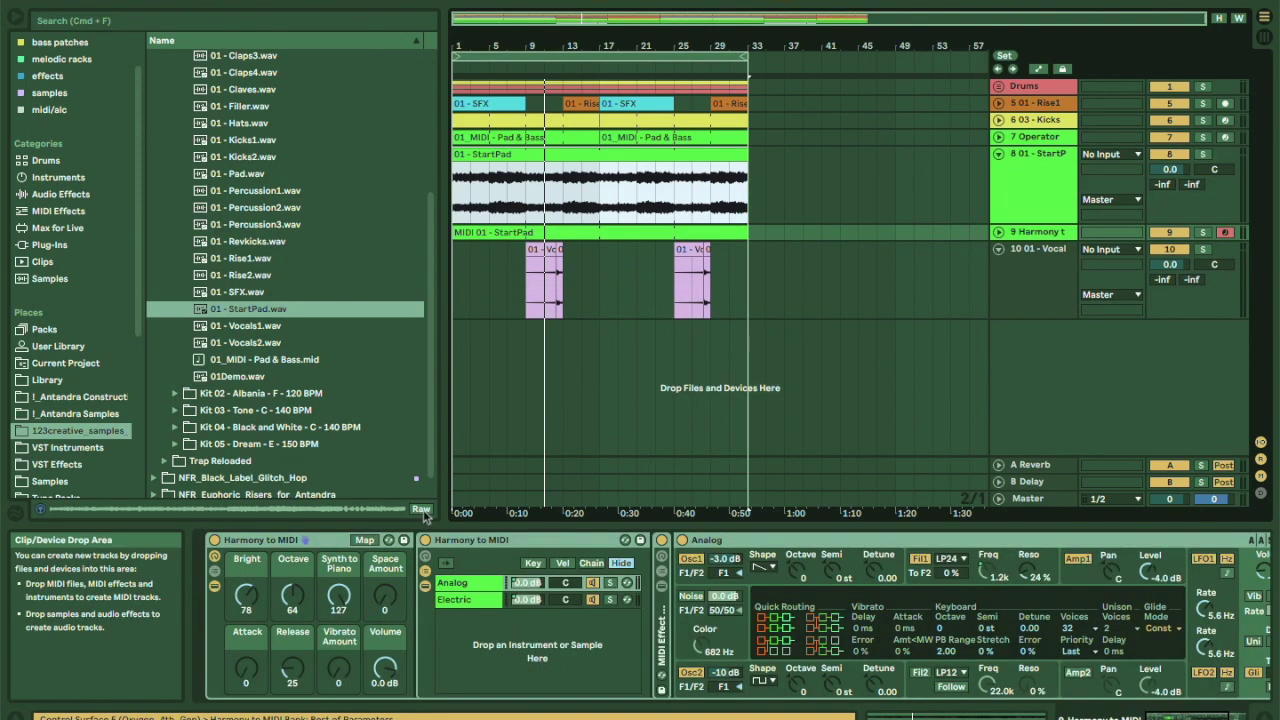
pyautogui.click(557, 137)
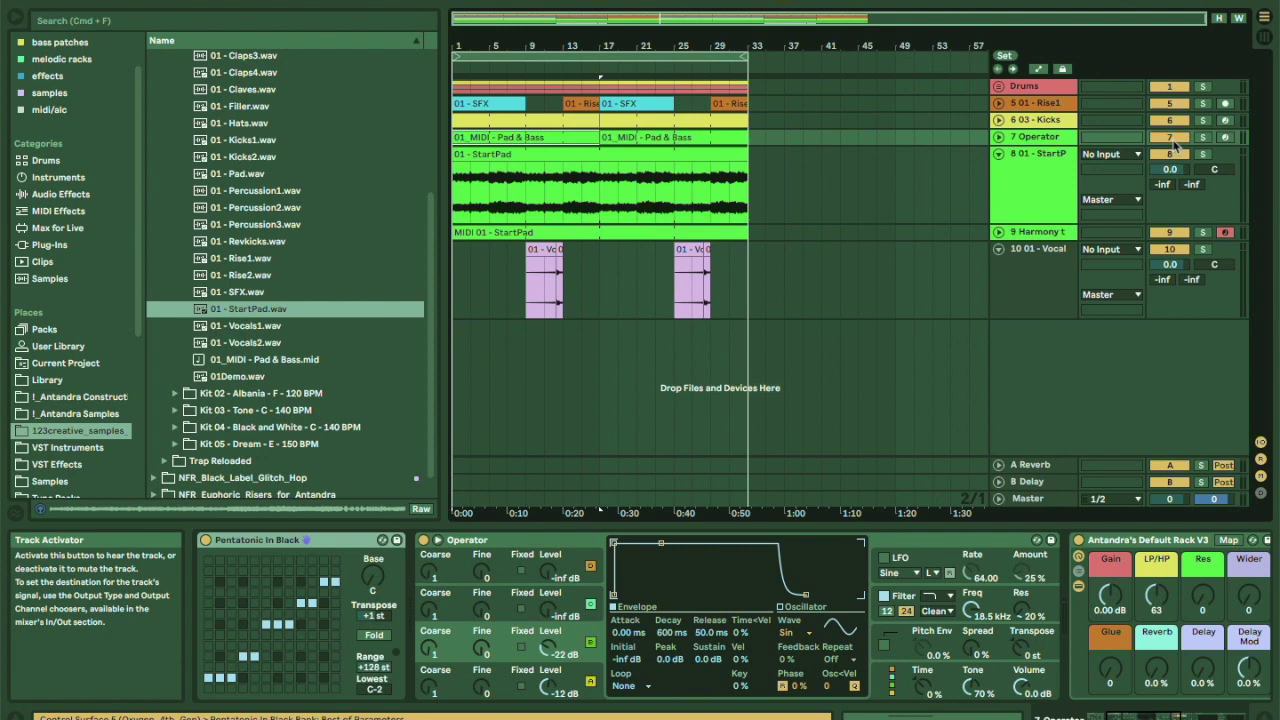
pyautogui.click(1045, 192)
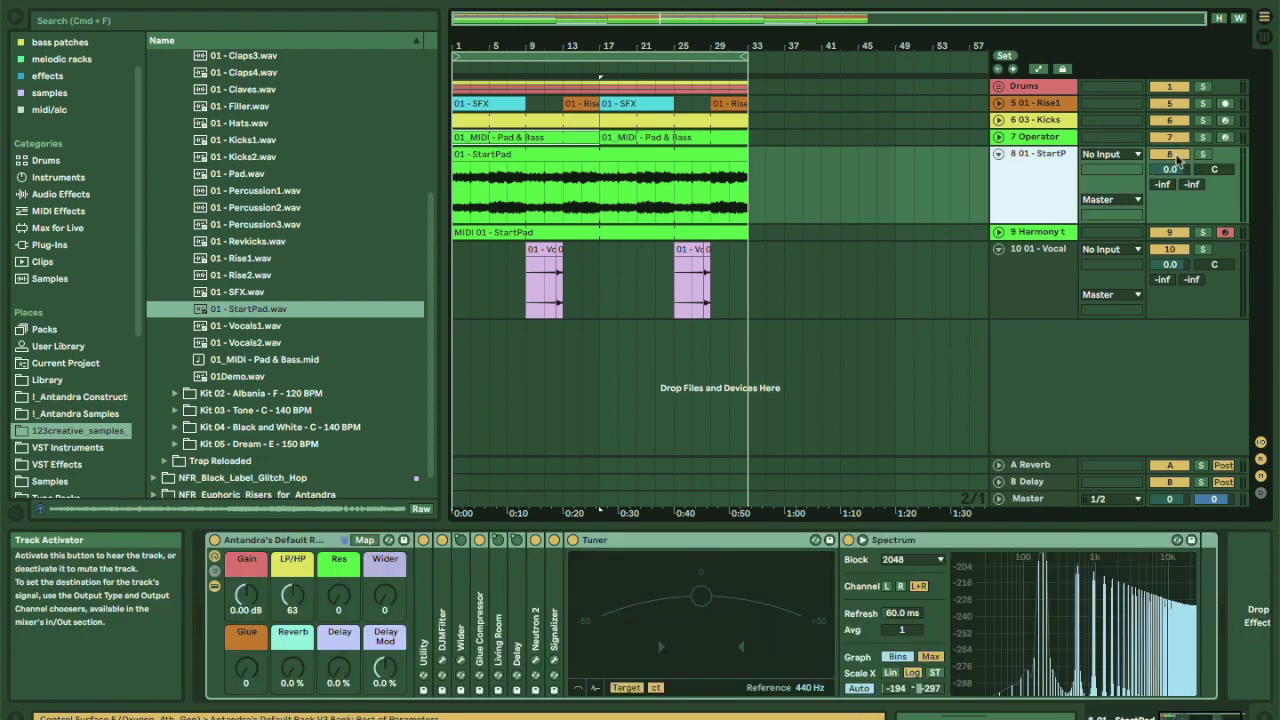
pyautogui.click(1037, 234)
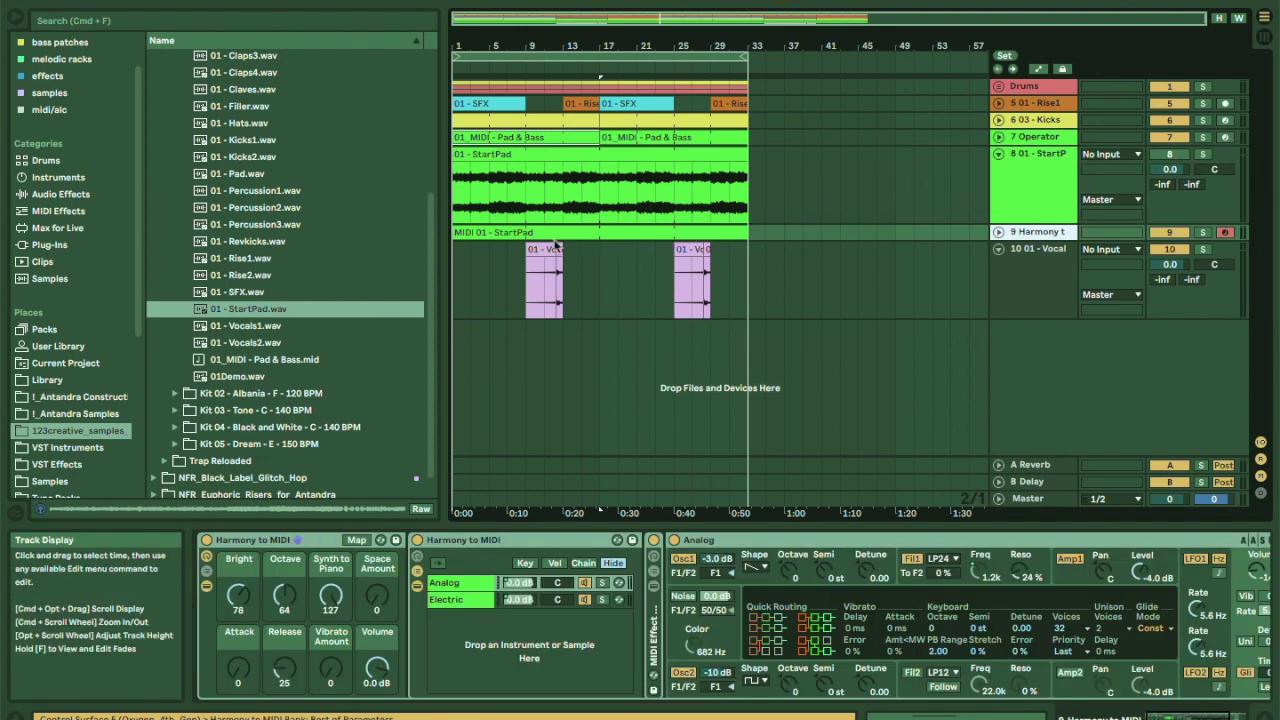
# Show the converted StartPad MIDI clip in an enlarged note editor, folded to only the used pitches.
pyautogui.doubleClick(675, 234)
pyautogui.moveTo(610, 521); pyautogui.dragTo(613, 162)
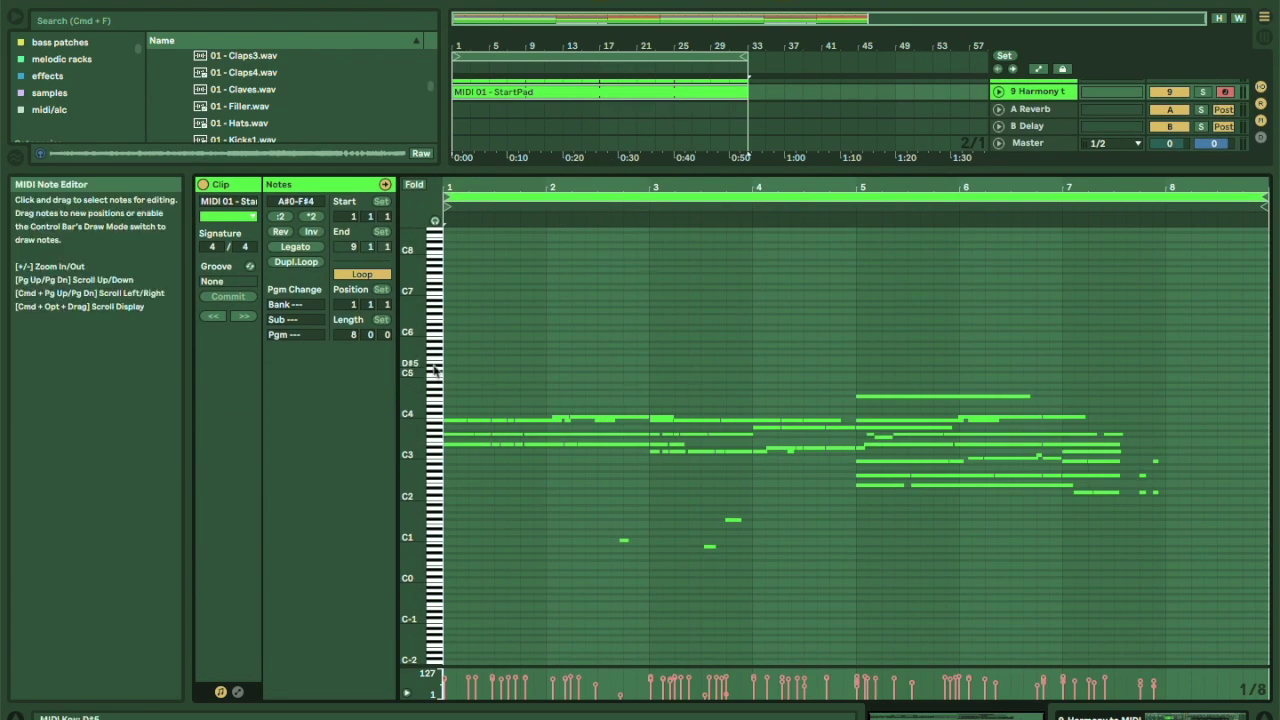
pyautogui.click(414, 184)
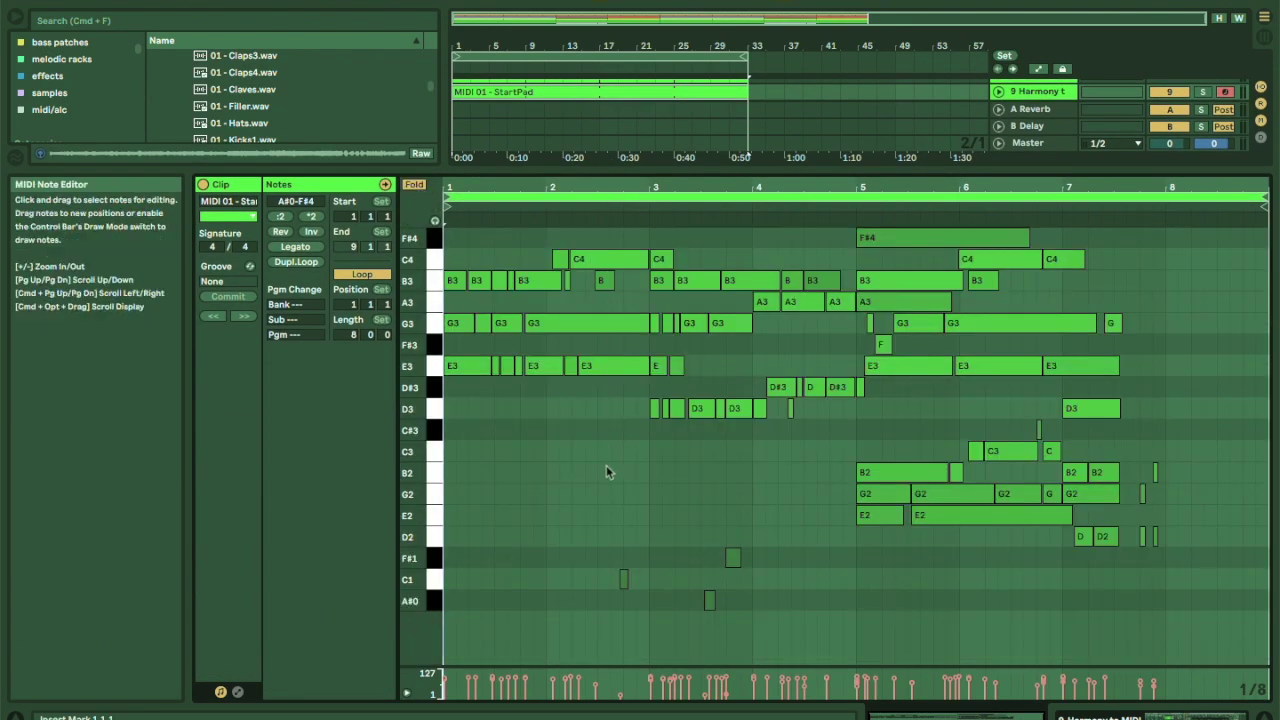
# Delete the short F#3 note after bar 5 and the stray low F#1, C1 and A#0 notes.
pyautogui.click(437, 344)
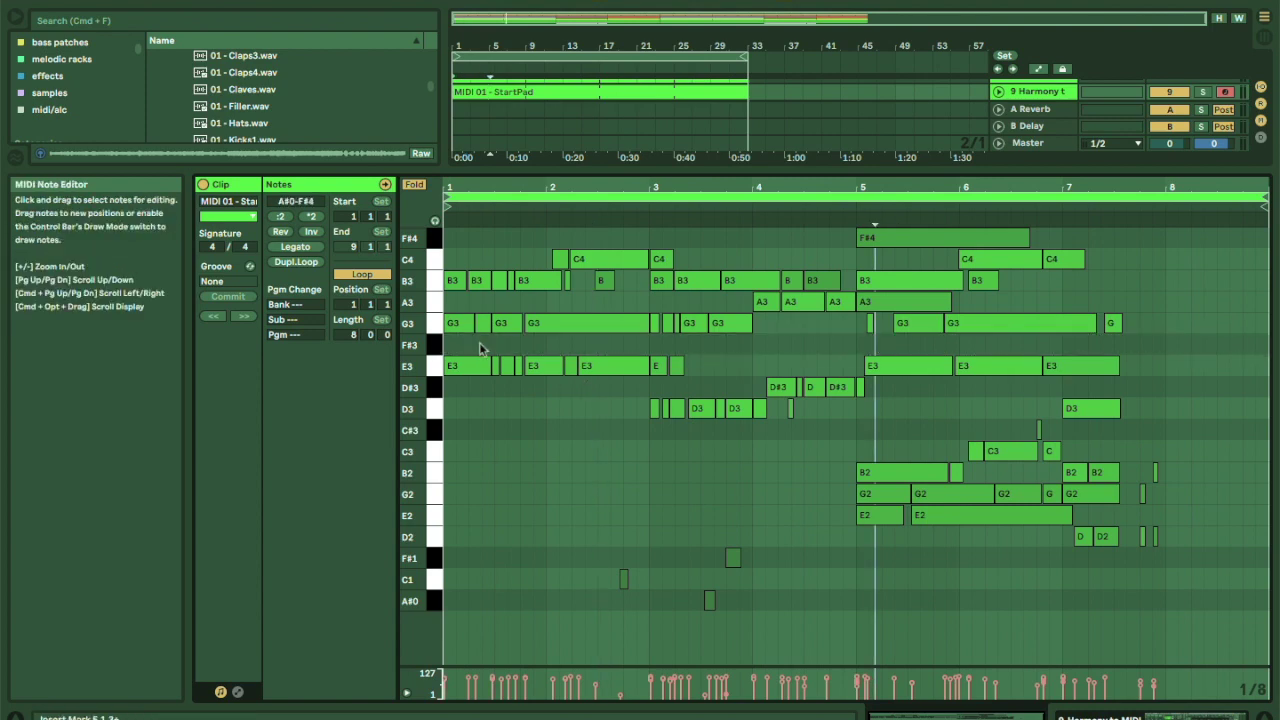
pyautogui.click(434, 564)
pyautogui.click(435, 584)
pyautogui.doubleClick(709, 600)
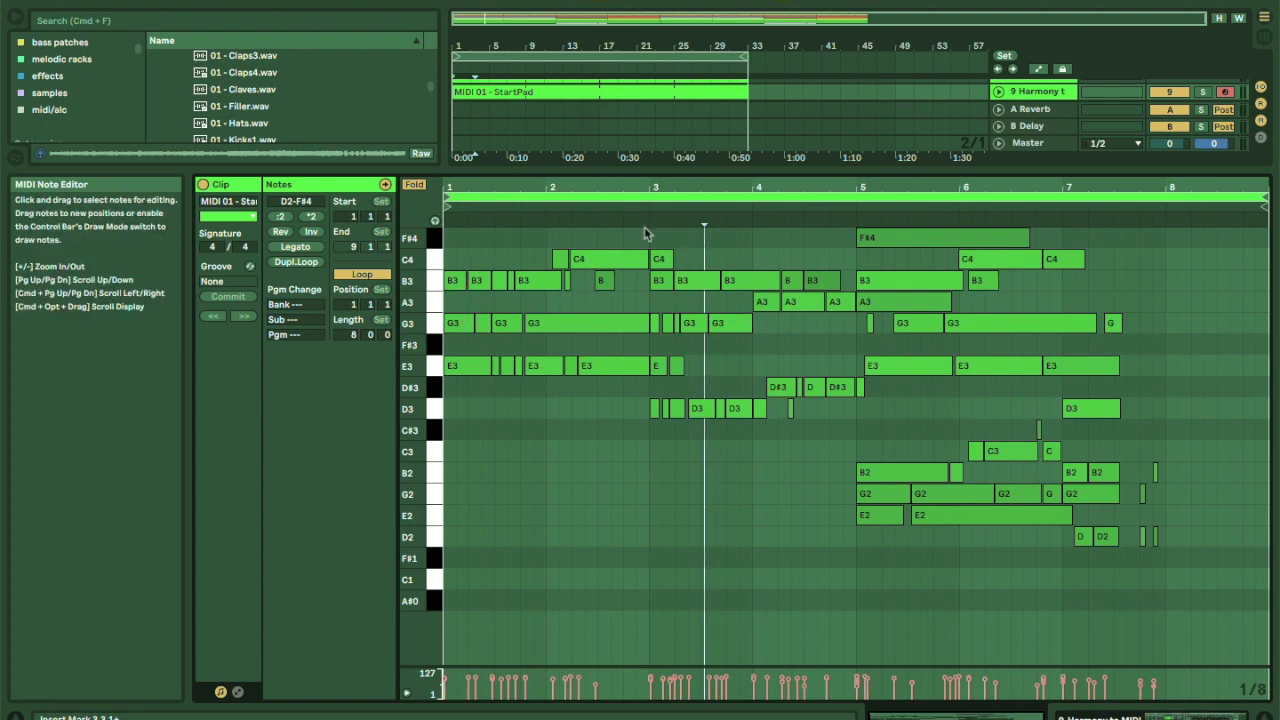
# Solo the harmony track and delete the chord notes from bar 5 to the end of the clip.
pyautogui.click(1204, 92)
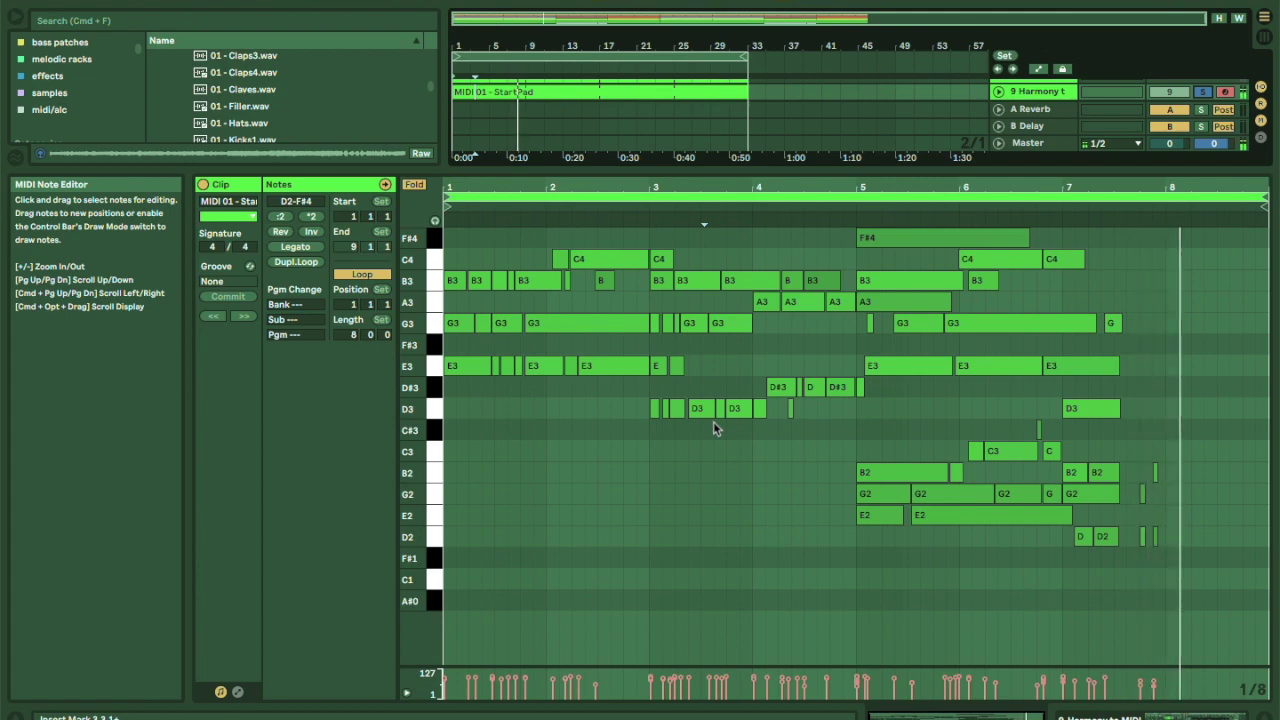
pyautogui.moveTo(870, 552)
pyautogui.mouseDown()
pyautogui.moveTo(1064, 277)
pyautogui.moveTo(1261, 180)
pyautogui.mouseUp()
pyautogui.press('Delete')
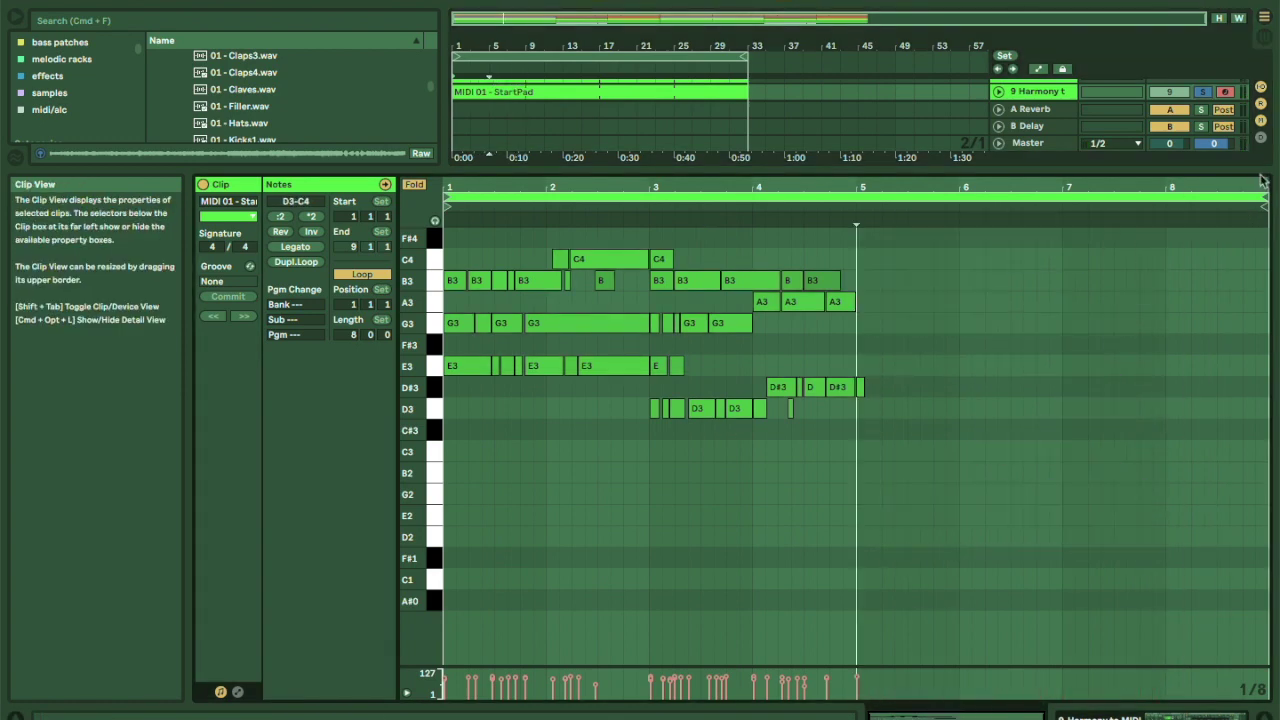
# Delete the leftover fragments around bars 4 and 5, and sustain the D#3, A3 and B3 notes up to bar 5.
pyautogui.moveTo(997, 349)
pyautogui.mouseDown()
pyautogui.moveTo(869, 434)
pyautogui.moveTo(777, 407)
pyautogui.mouseUp()
pyautogui.click(834, 437)
pyautogui.press('Delete')
pyautogui.moveTo(768, 387); pyautogui.dragTo(856, 380)
pyautogui.moveTo(779, 299); pyautogui.dragTo(855, 300)
pyautogui.moveTo(779, 280); pyautogui.dragTo(855, 280)
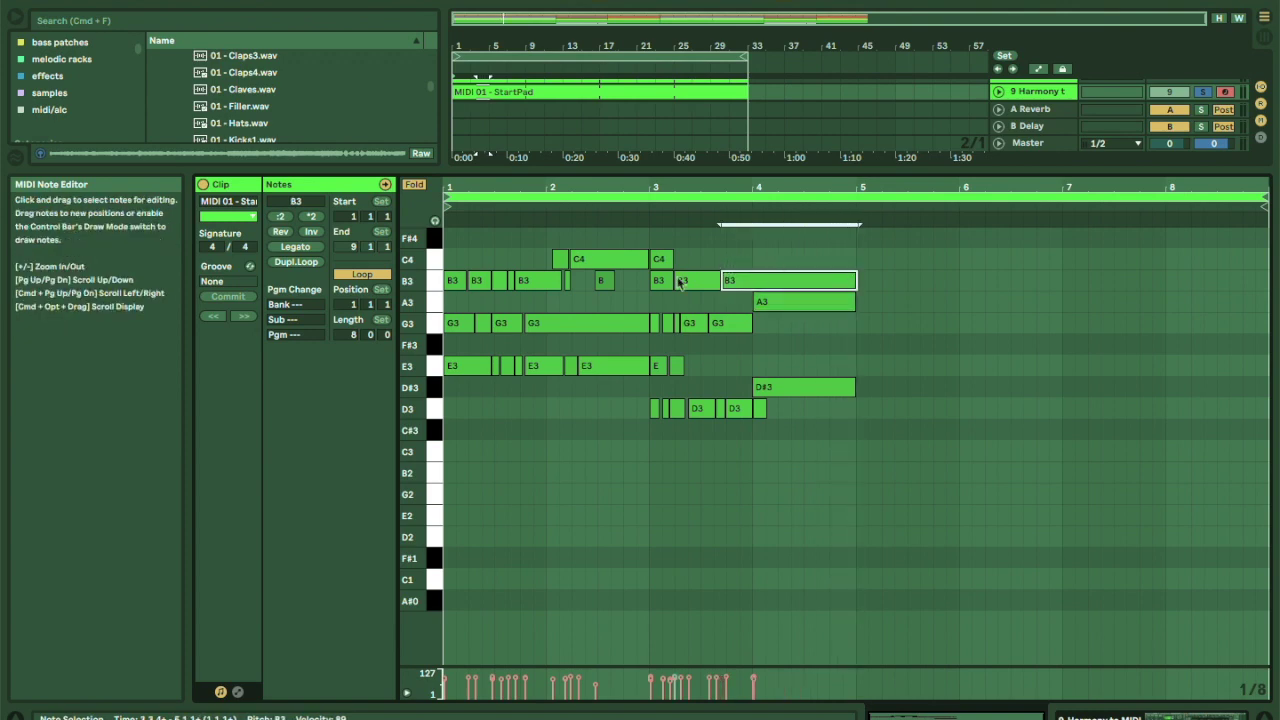
# Fill bar 3 with sustained B3, G3, E3 and D3 notes, and bar 4 with full-bar B3 and D3 notes.
pyautogui.moveTo(674, 281); pyautogui.dragTo(752, 282)
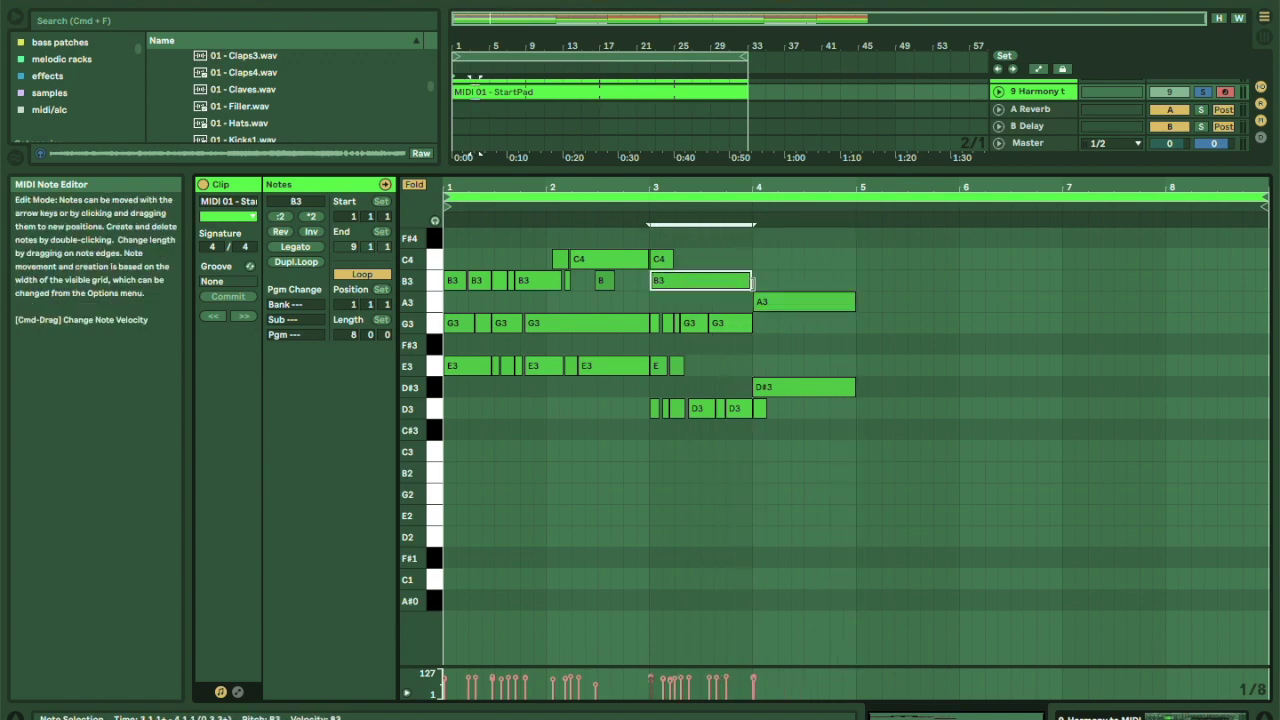
pyautogui.press('super+d')
pyautogui.moveTo(665, 322); pyautogui.dragTo(751, 322)
pyautogui.moveTo(661, 362); pyautogui.dragTo(755, 360)
pyautogui.moveTo(658, 408); pyautogui.dragTo(856, 410)
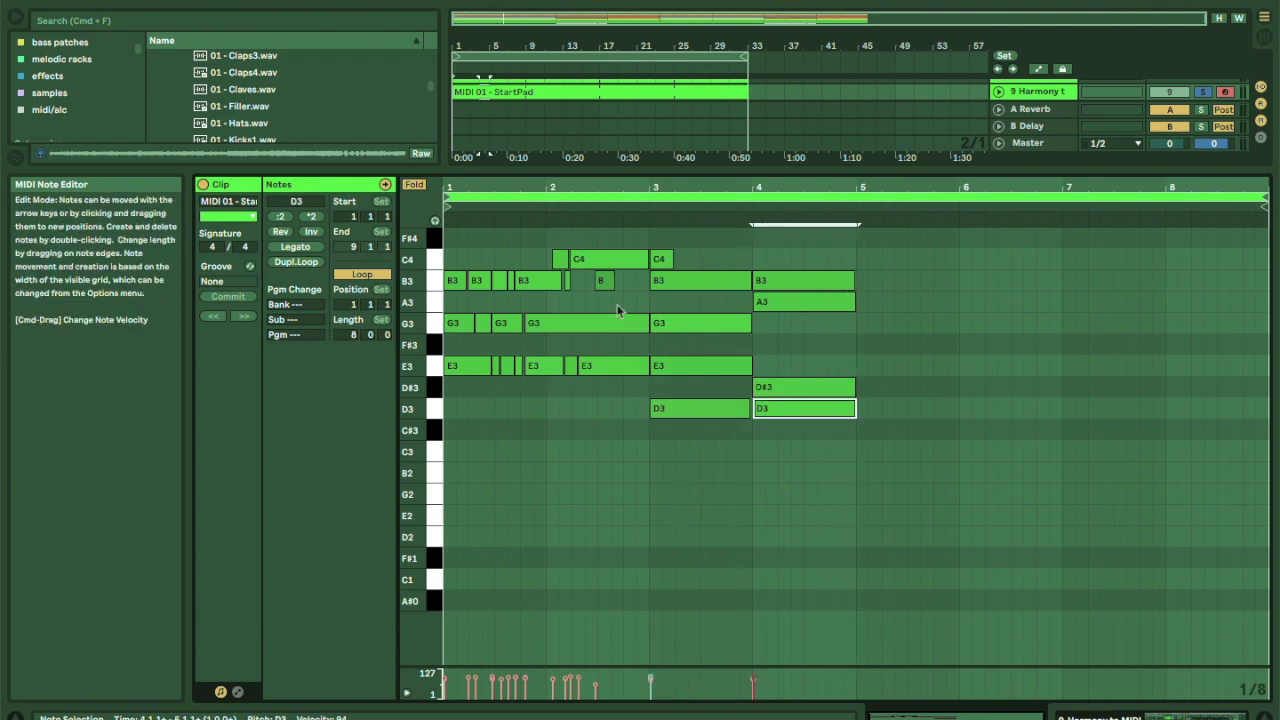
# Make C4 fill all of bar 2 and join the B3 fragments into one note ending at bar 3.
pyautogui.click(556, 261)
pyautogui.moveTo(557, 260); pyautogui.dragTo(645, 258)
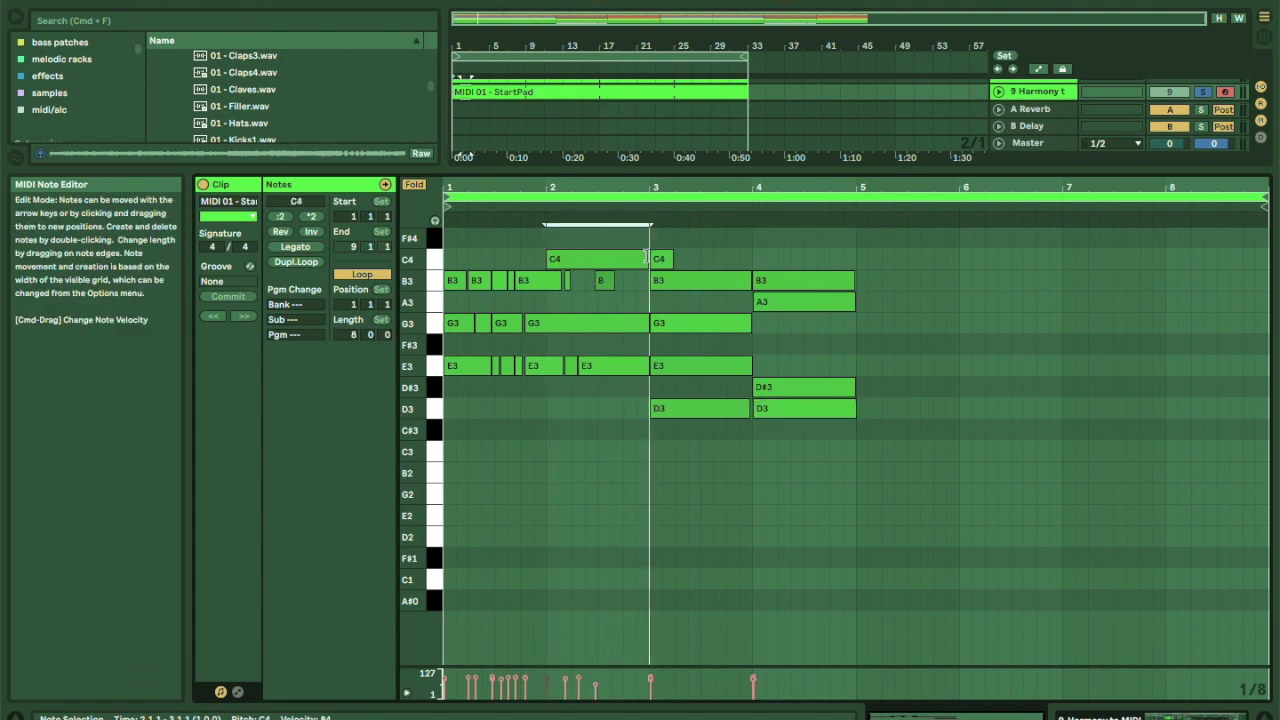
pyautogui.moveTo(556, 277); pyautogui.dragTo(645, 279)
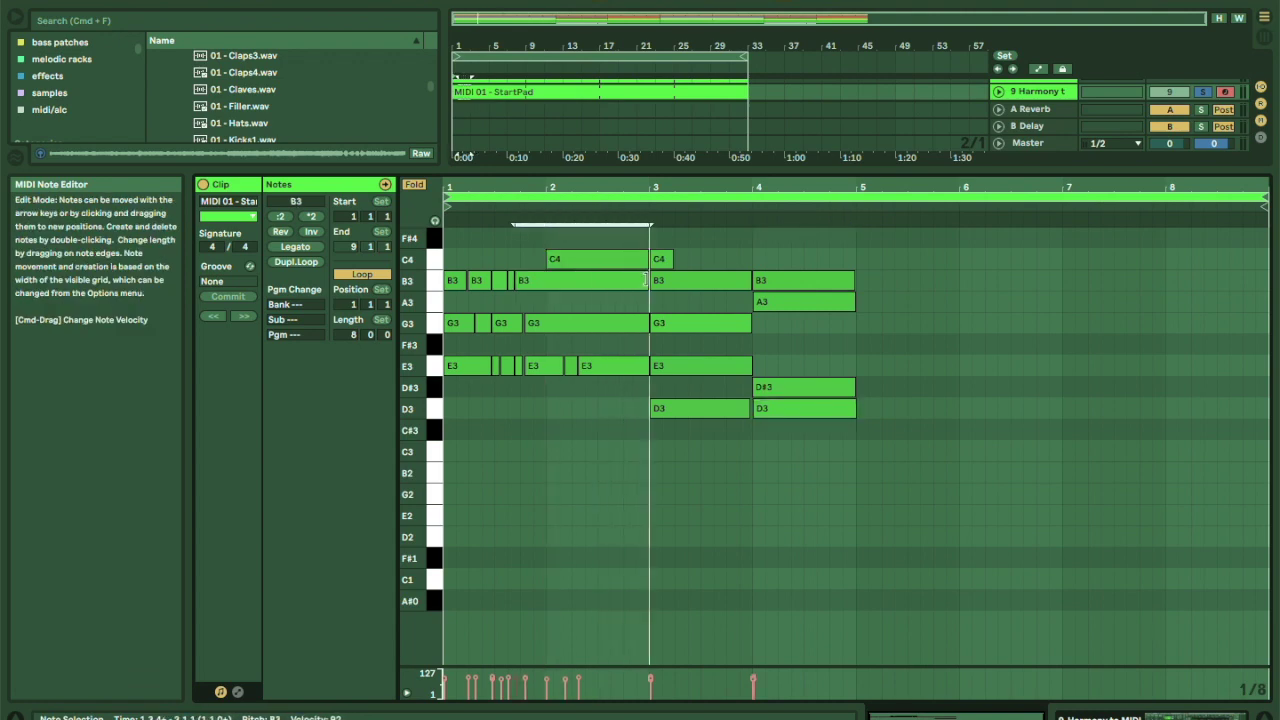
# Fill bar 1 with single B3, G3 and E3 notes, start the next B3 at bar 2, and duplicate G3 and E3 there.
pyautogui.moveTo(517, 278); pyautogui.dragTo(546, 278)
pyautogui.moveTo(463, 278); pyautogui.dragTo(545, 278)
pyautogui.moveTo(469, 322); pyautogui.dragTo(545, 322)
pyautogui.hotkey('ctrl', 'd')
pyautogui.moveTo(487, 365); pyautogui.dragTo(540, 368)
pyautogui.hotkey('ctrl', 'd')
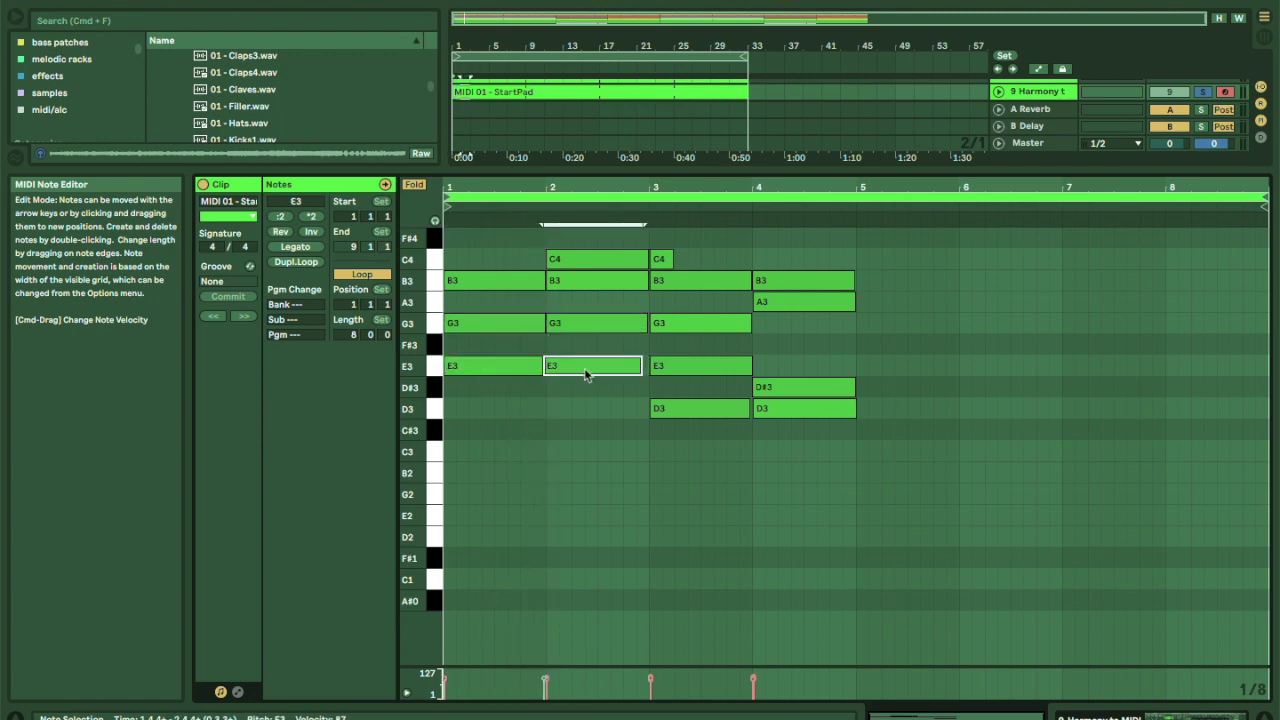
# Adjust the E3 notes in bars 1 and 2 and the D3 note in bar 3 to end on the bar lines.
pyautogui.click(534, 366)
pyautogui.click(644, 362)
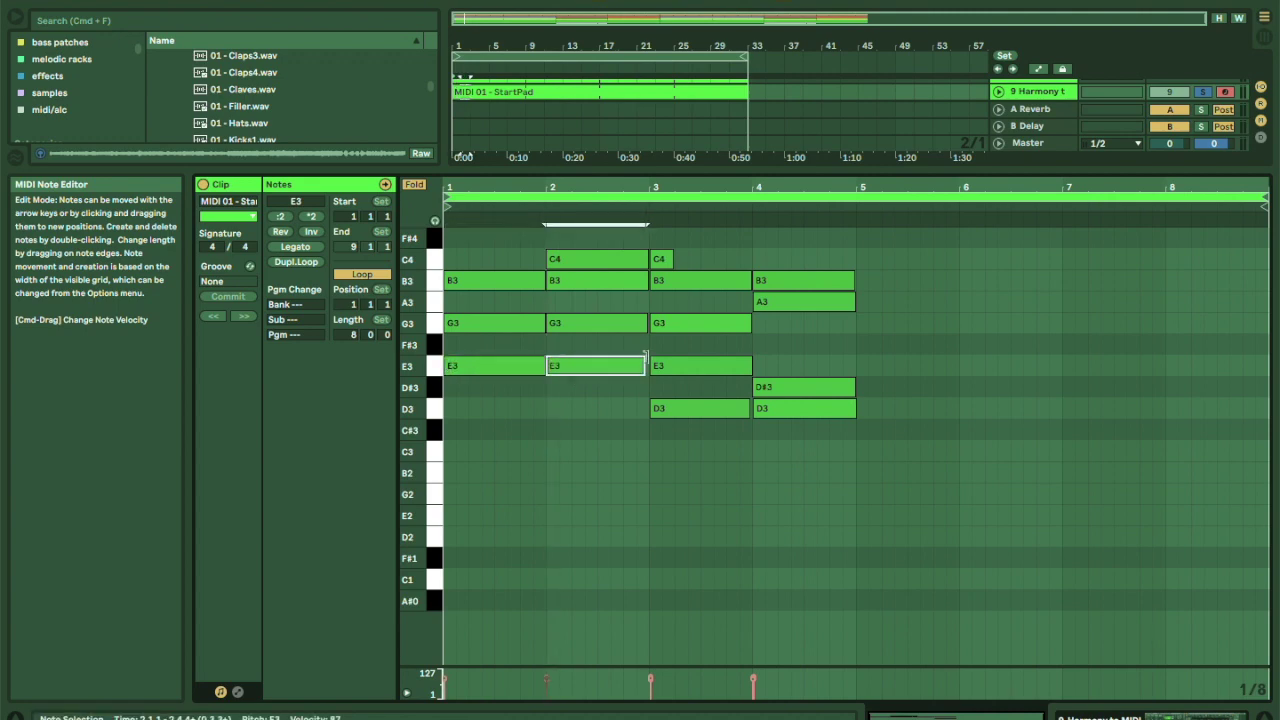
pyautogui.moveTo(644, 355); pyautogui.dragTo(650, 357)
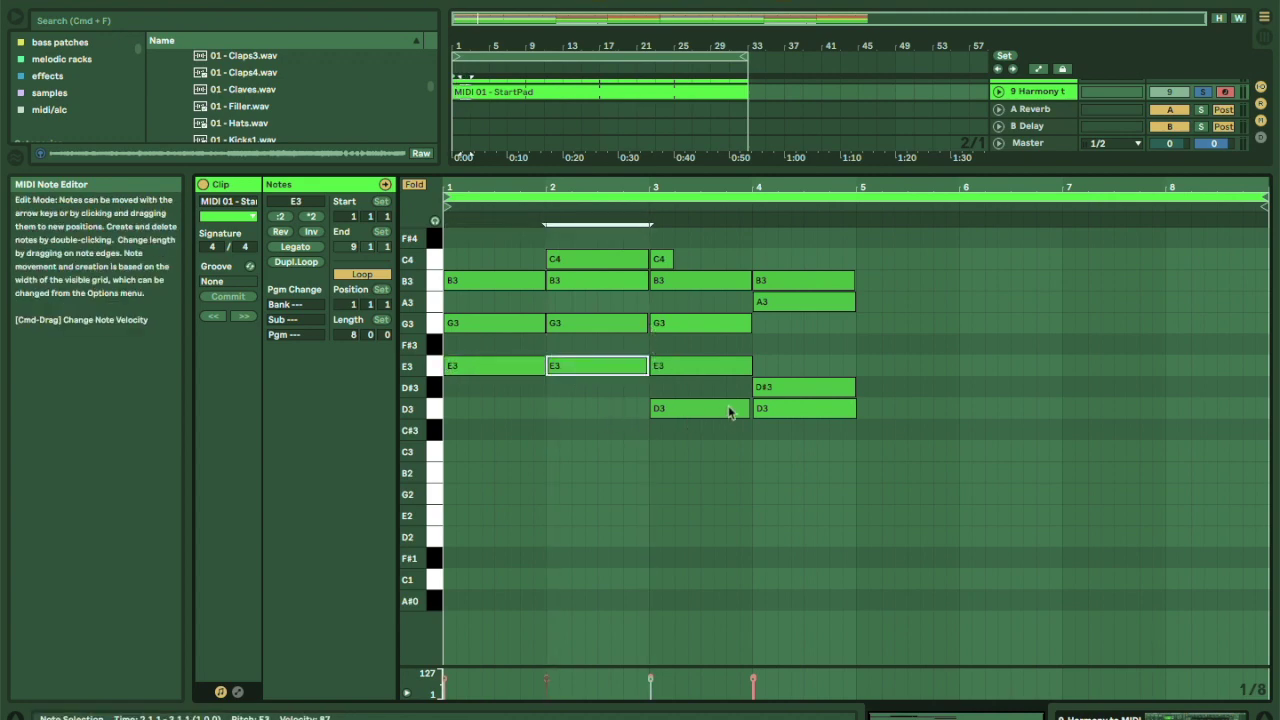
pyautogui.click(743, 408)
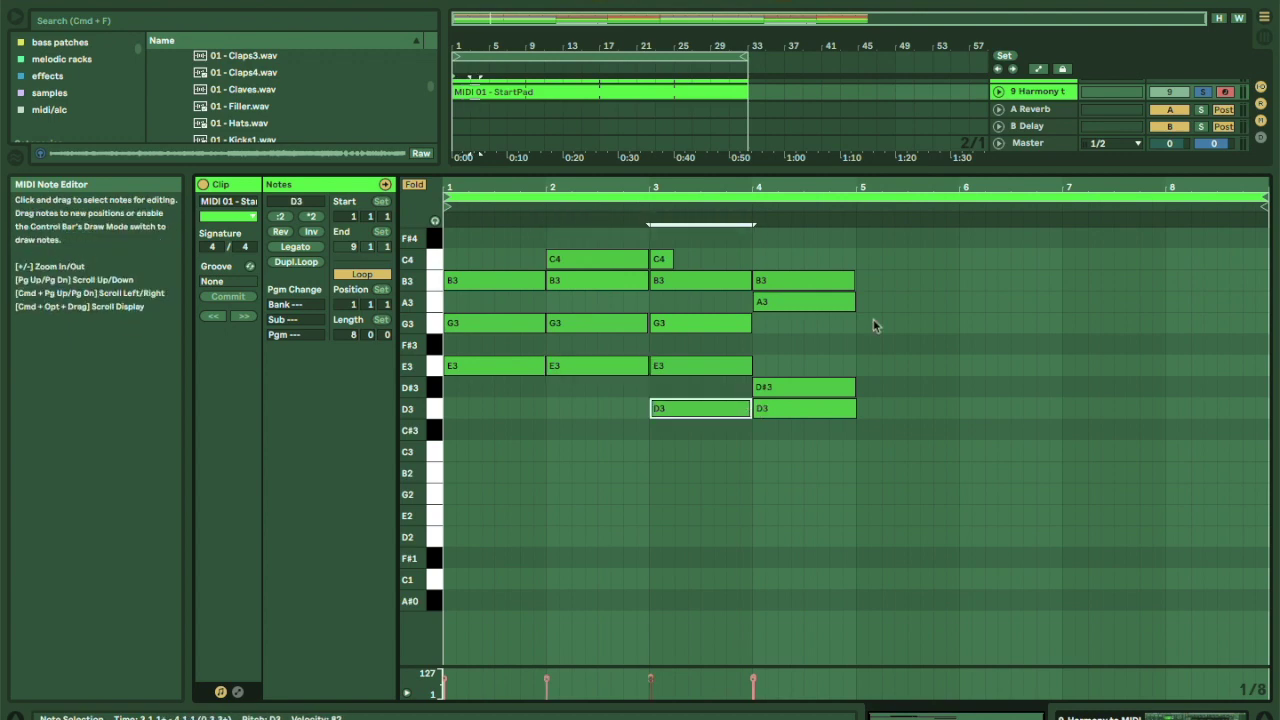
# Shorten the MIDI clip's loop to end at bar 5 and play the chords.
pyautogui.moveTo(1262, 203); pyautogui.dragTo(855, 200)
pyautogui.press('space')
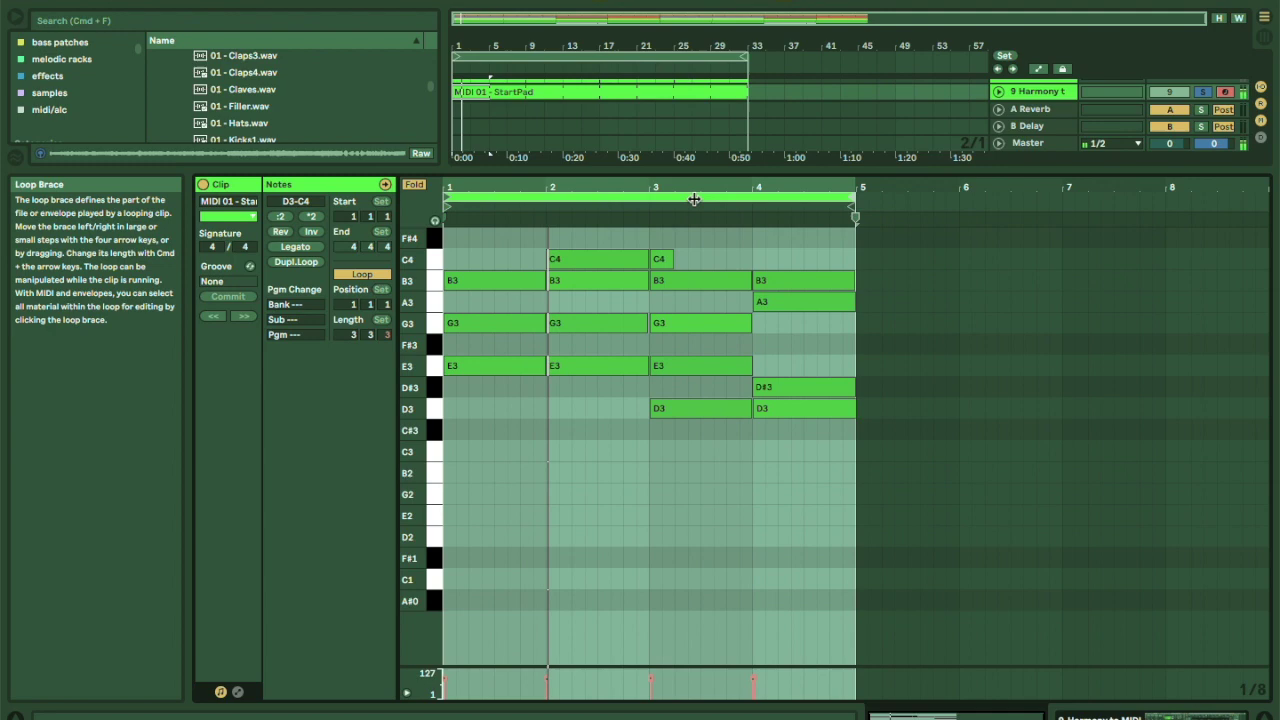
pyautogui.press('space')
# Delete the B3 note in bar 2 and the short C4 note in bar 3, and play the chords.
pyautogui.doubleClick(580, 284)
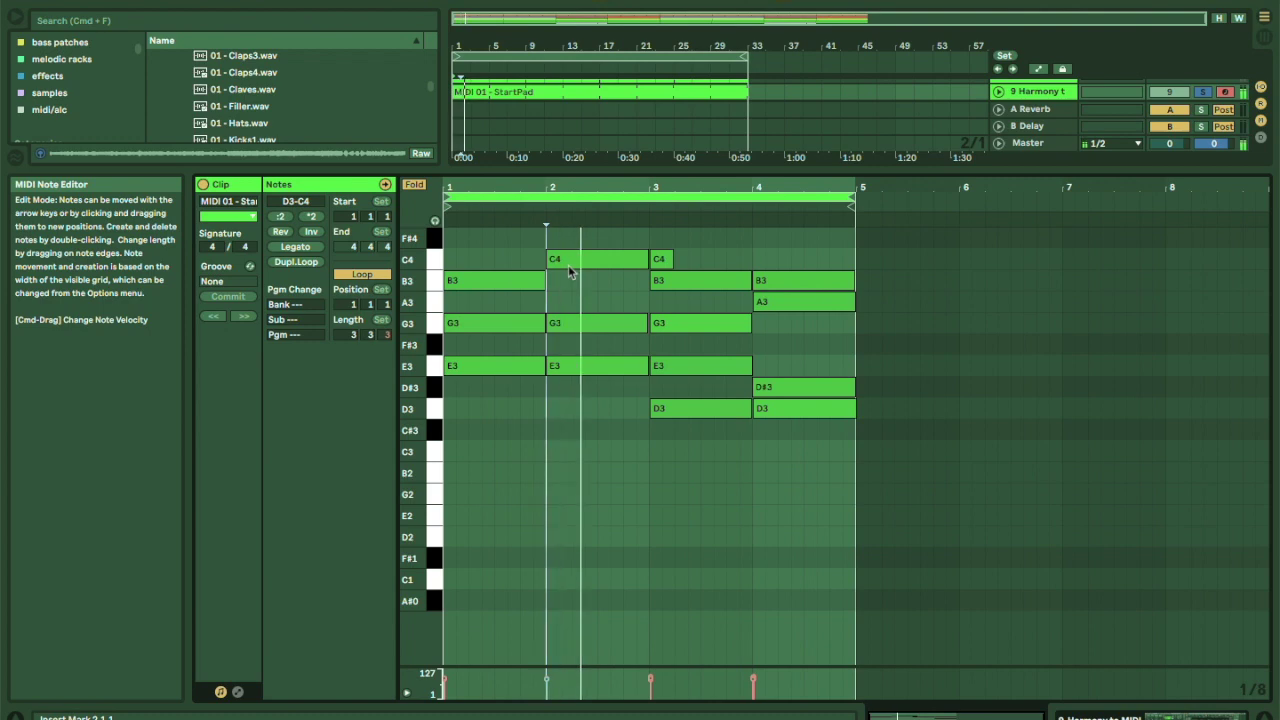
pyautogui.doubleClick(662, 260)
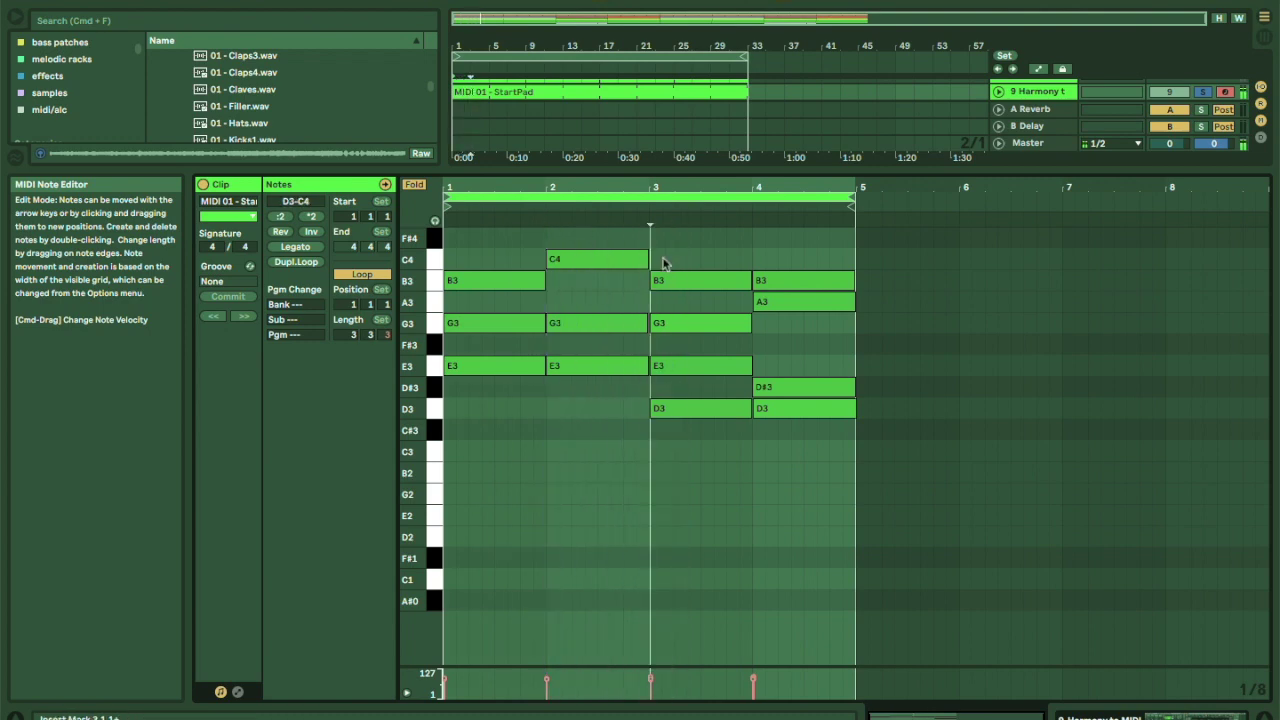
pyautogui.press('space')
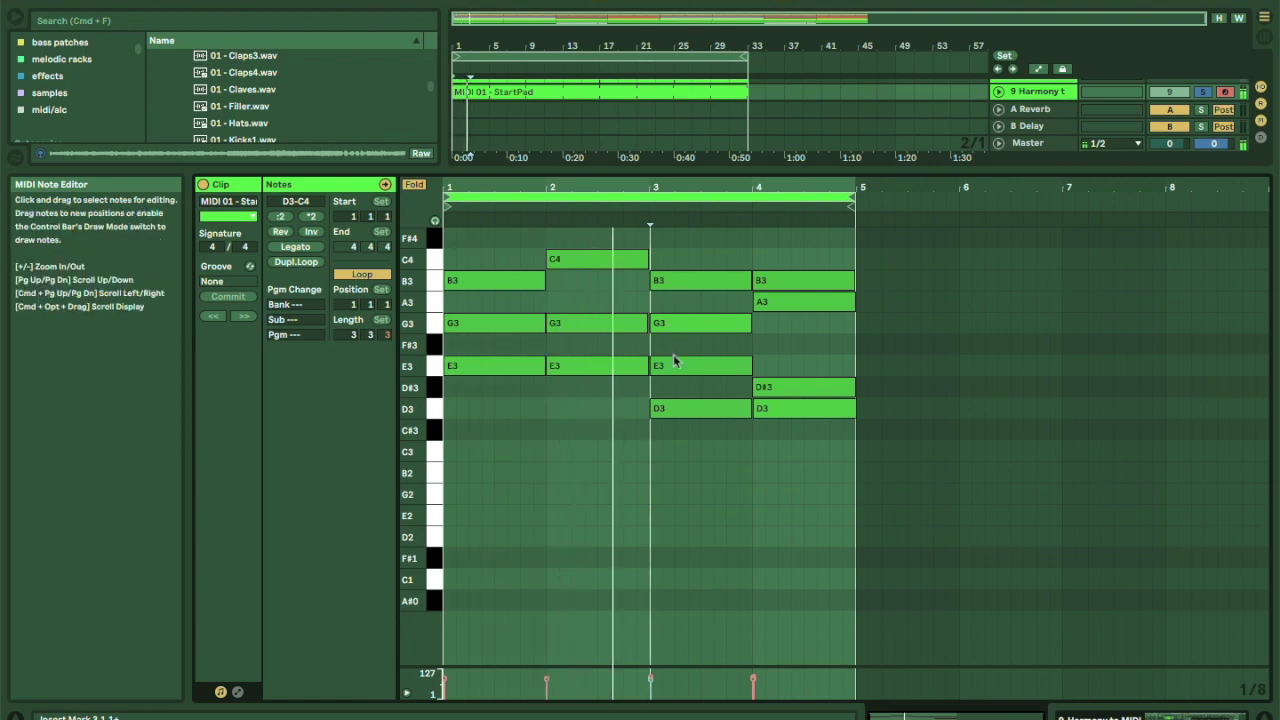
# Delete the B3 note in bar 3 and raise that bar's G3 note to A3.
pyautogui.doubleClick(672, 281)
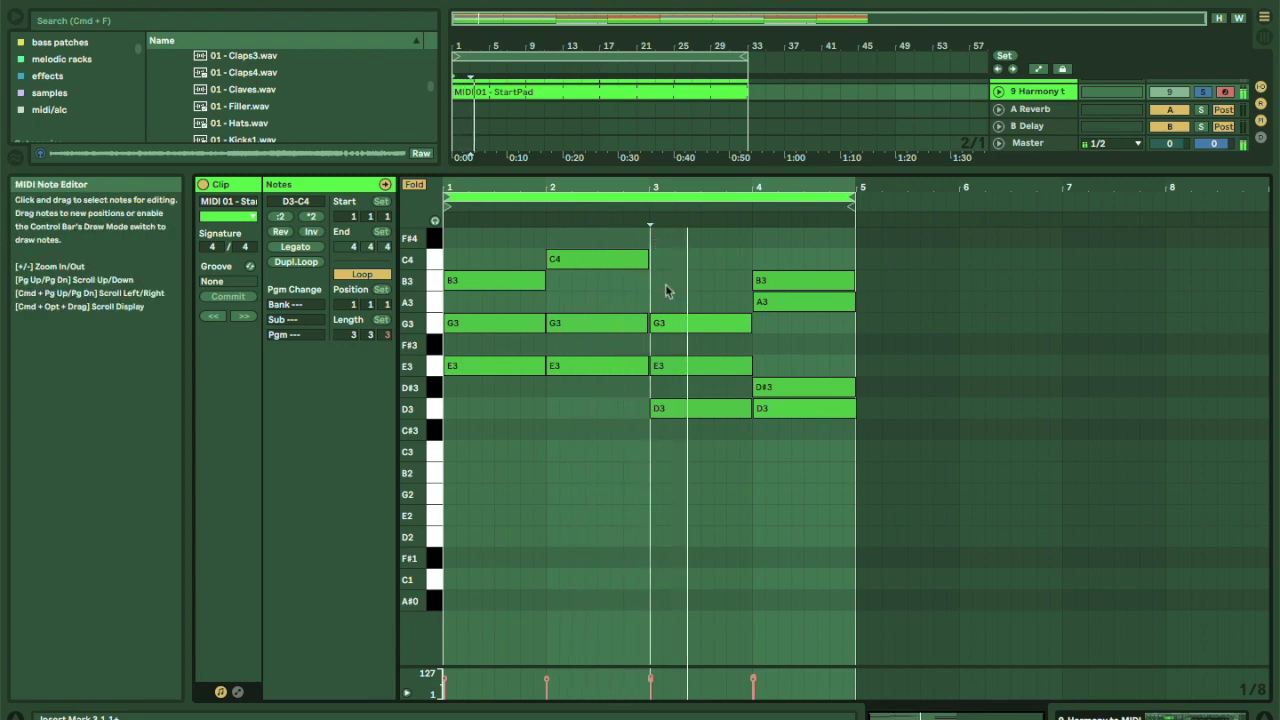
pyautogui.click(683, 326)
pyautogui.press('Up')
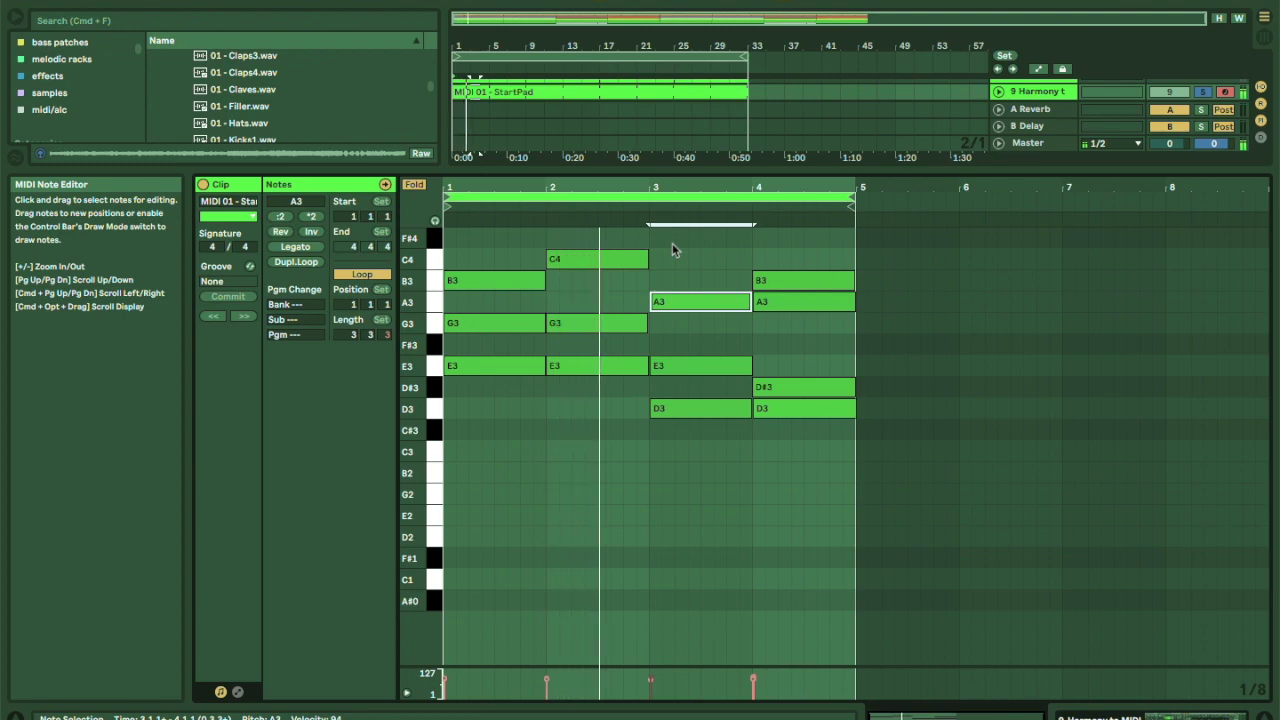
# Raise the A3 note in the bar 3 chord to B3 and its E3 note to G3.
pyautogui.press('Up')
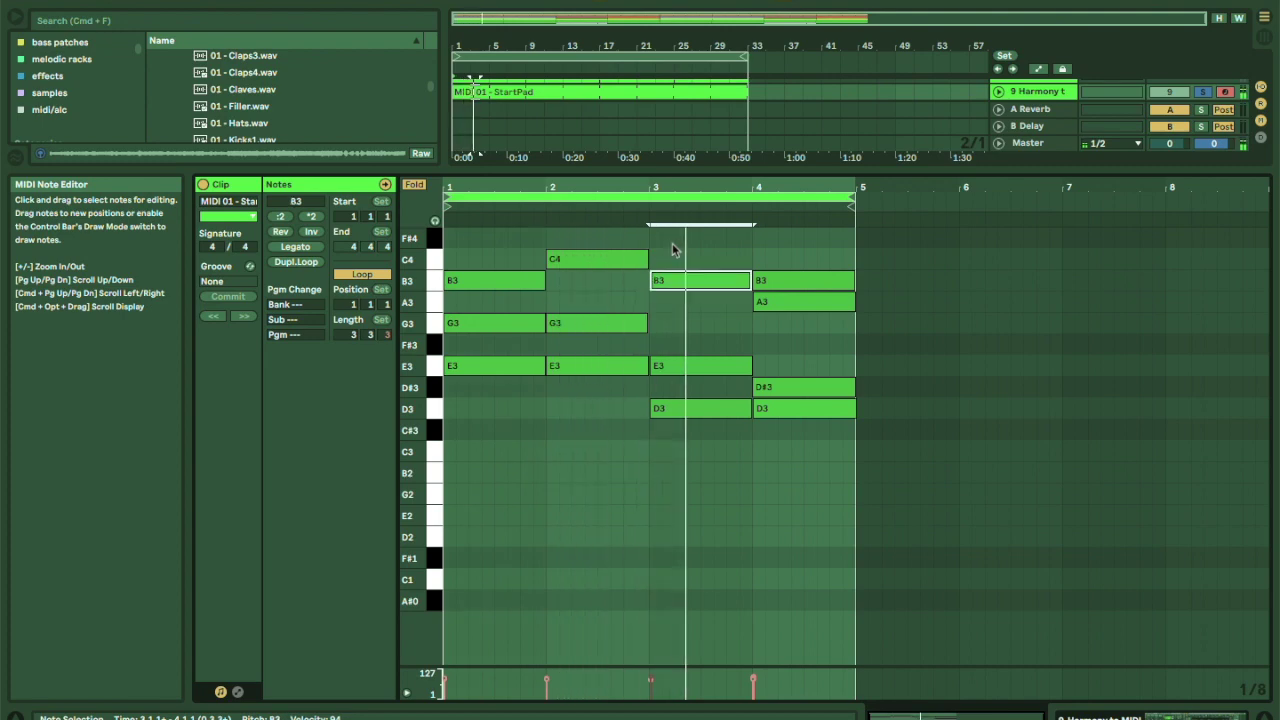
pyautogui.click(644, 203)
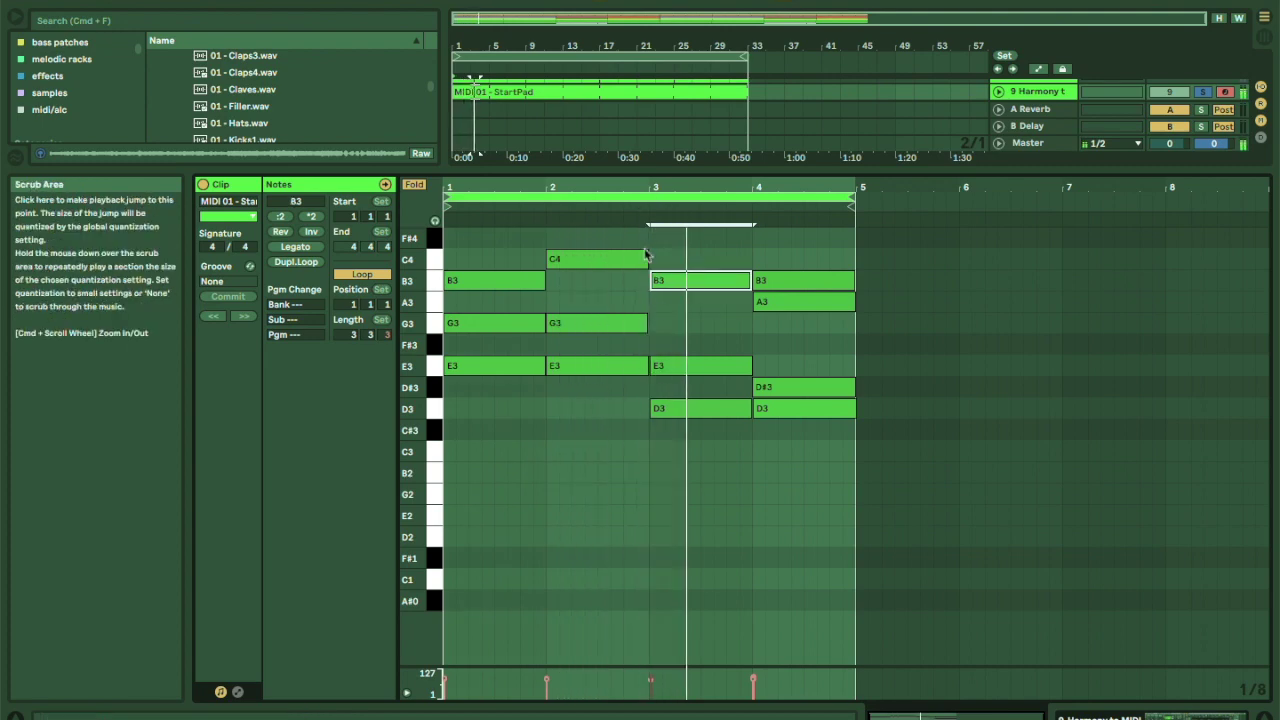
pyautogui.click(666, 363)
pyautogui.press('Up')
pyautogui.press('Up')
pyautogui.click(631, 208)
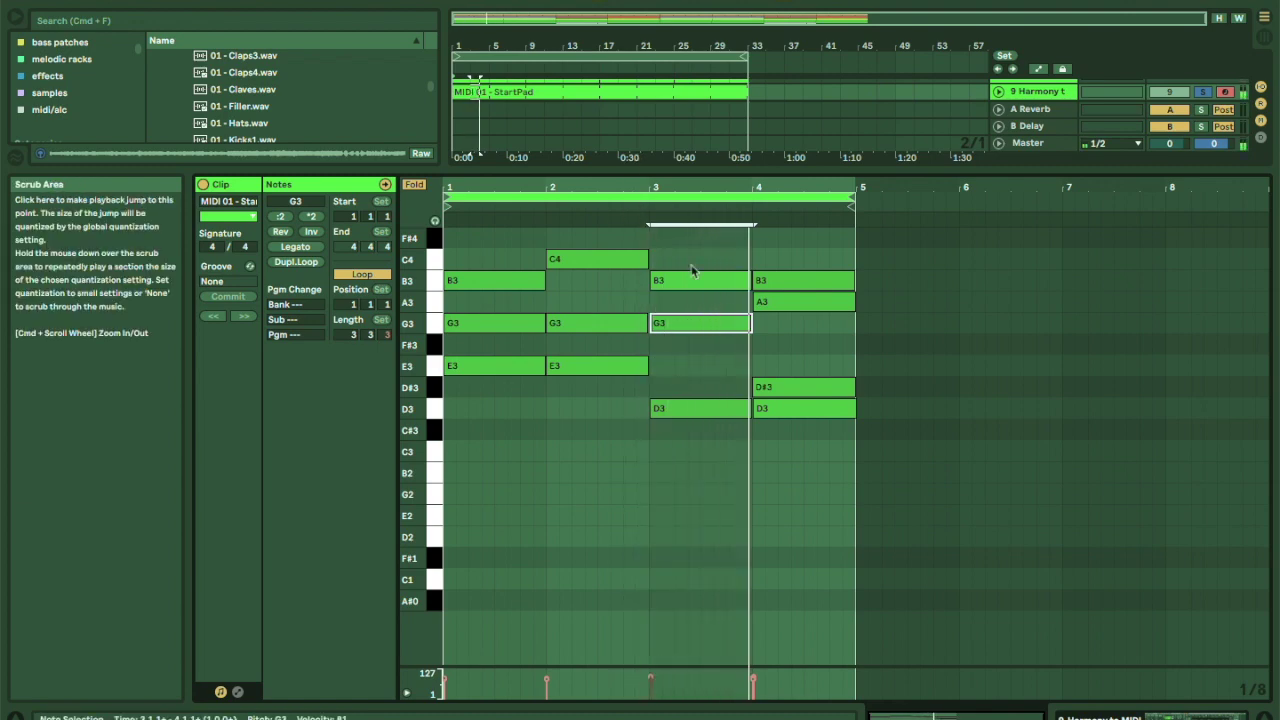
# Delete the D3 note from the bar 4 chord and play the whole progression from the start of the clip.
pyautogui.press('space')
pyautogui.doubleClick(780, 410)
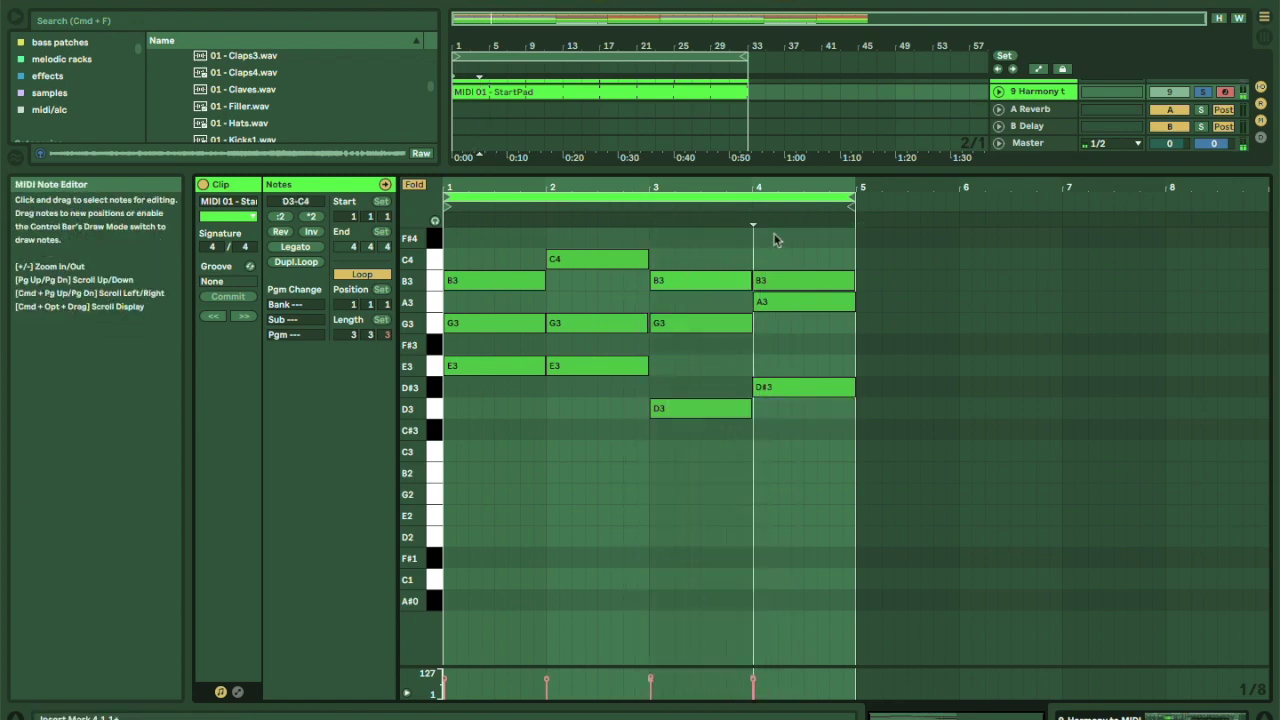
pyautogui.click(747, 209)
pyautogui.click(737, 209)
pyautogui.press('space')
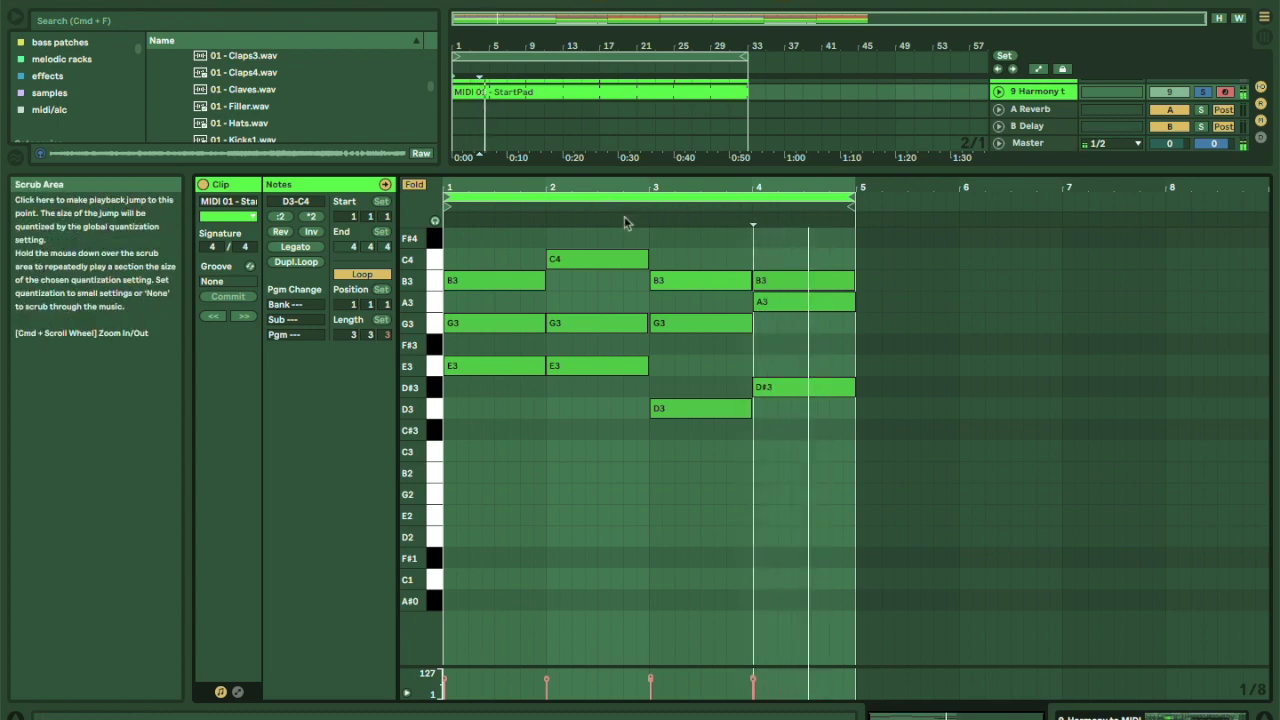
pyautogui.moveTo(857, 226); pyautogui.dragTo(450, 518)
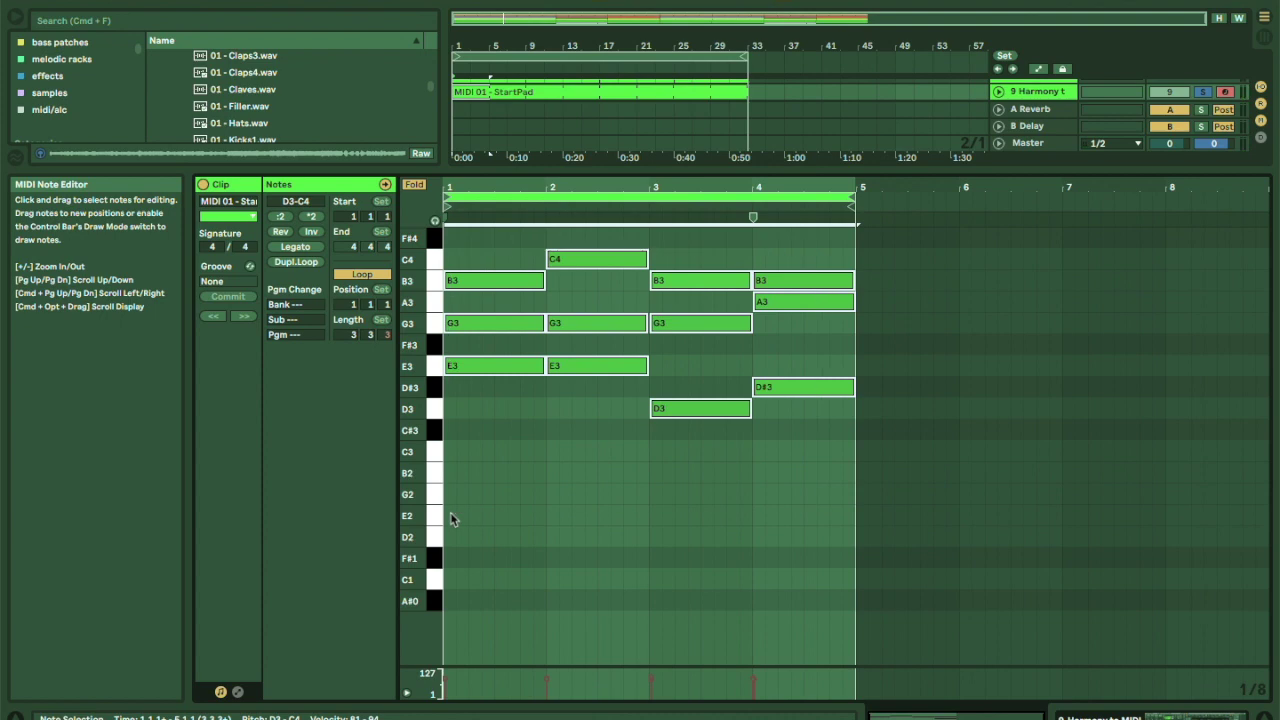
pyautogui.press('space')
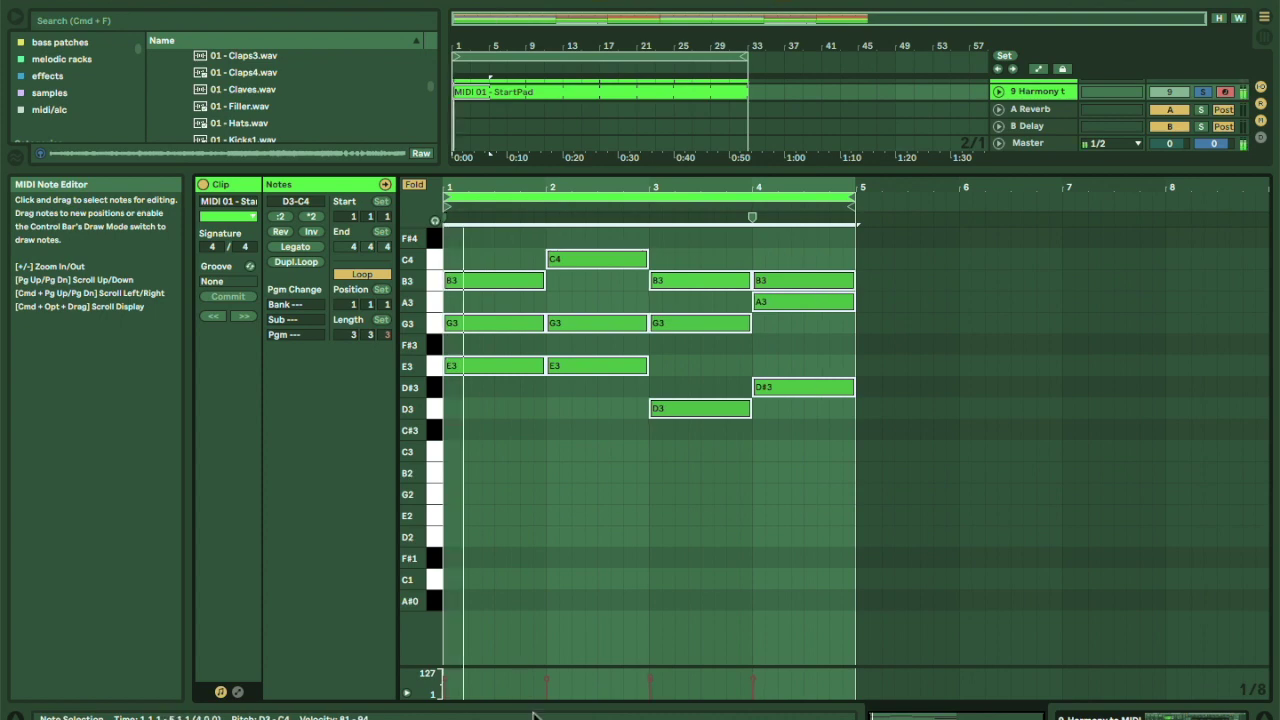
pyautogui.click(560, 573)
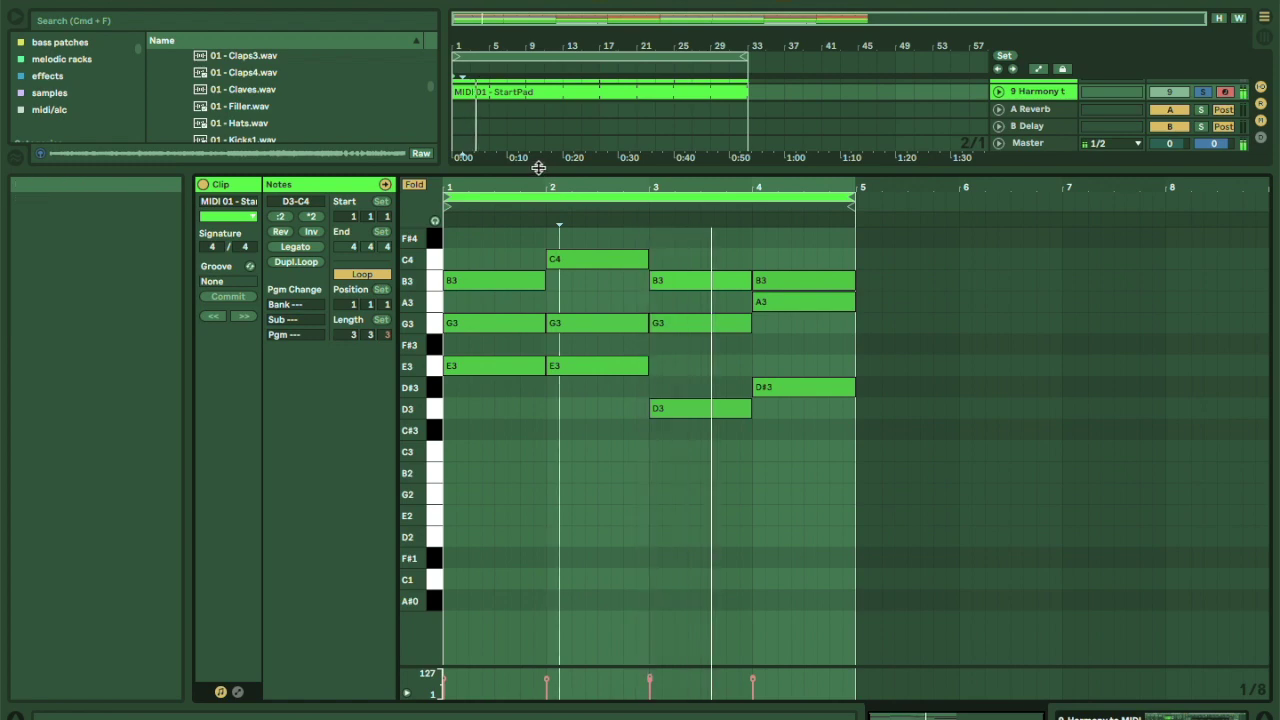
# Compare the original StartPad audio track with the Harmony to MIDI track by soloing each in turn during playback.
pyautogui.moveTo(538, 167); pyautogui.dragTo(541, 428)
pyautogui.hotkey('shift', 'Tab')
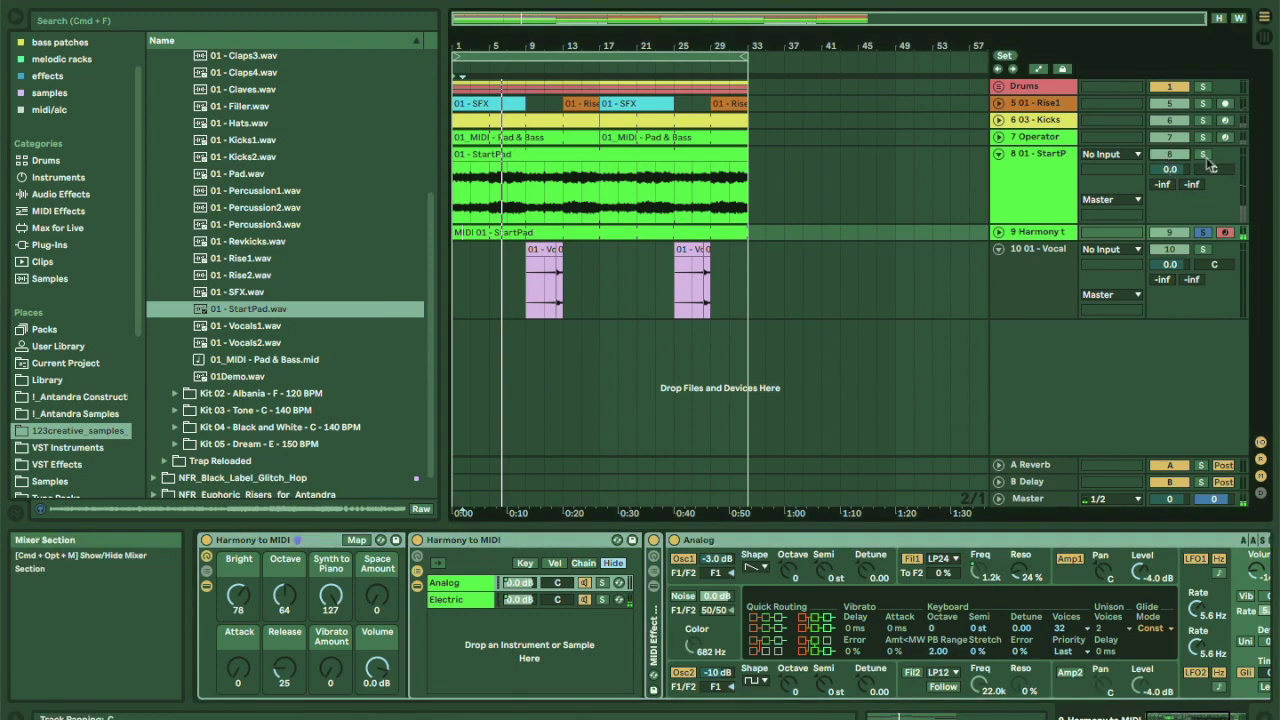
pyautogui.click(1203, 233)
pyautogui.press('space')
pyautogui.press('space')
pyautogui.click(1170, 233)
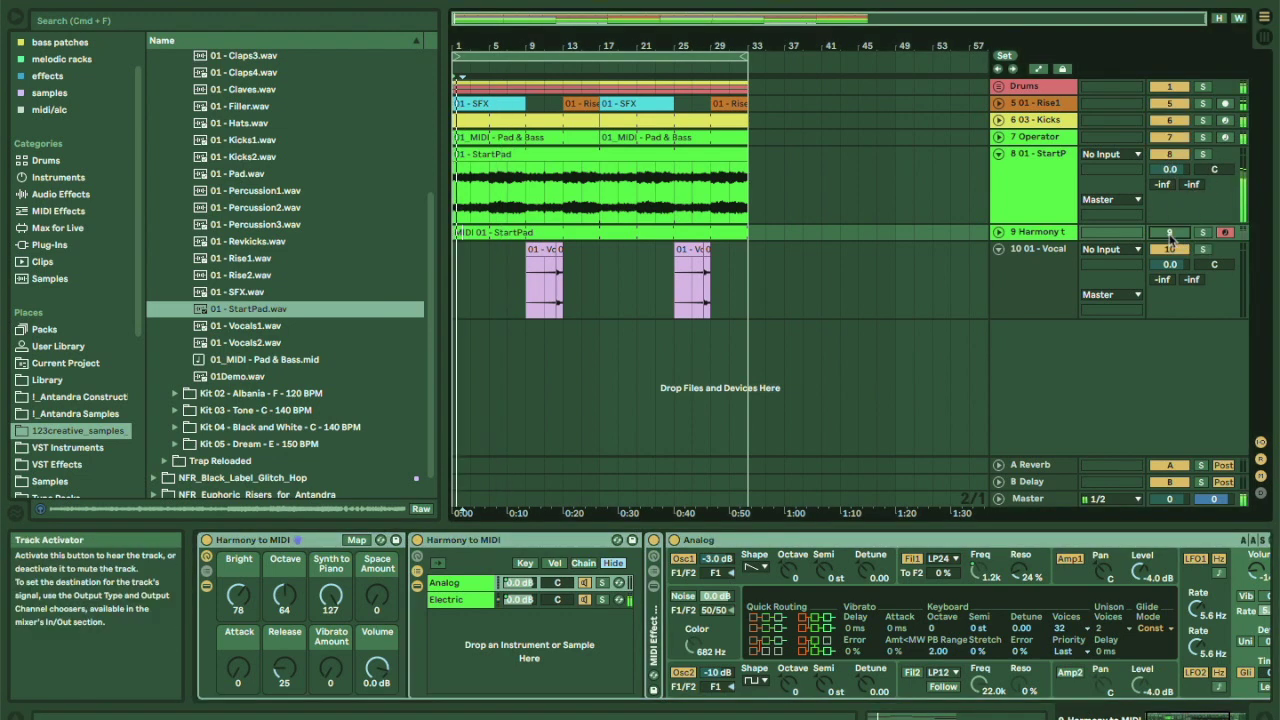
pyautogui.click(1204, 154)
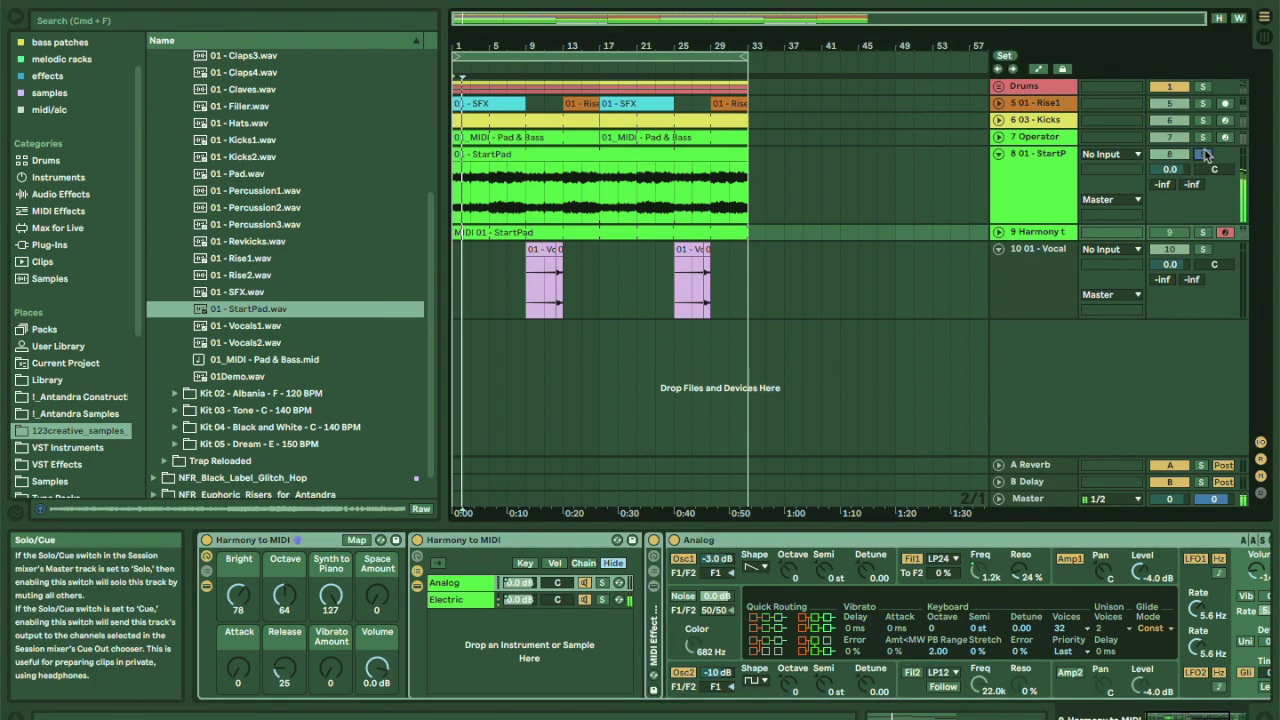
pyautogui.click(1204, 232)
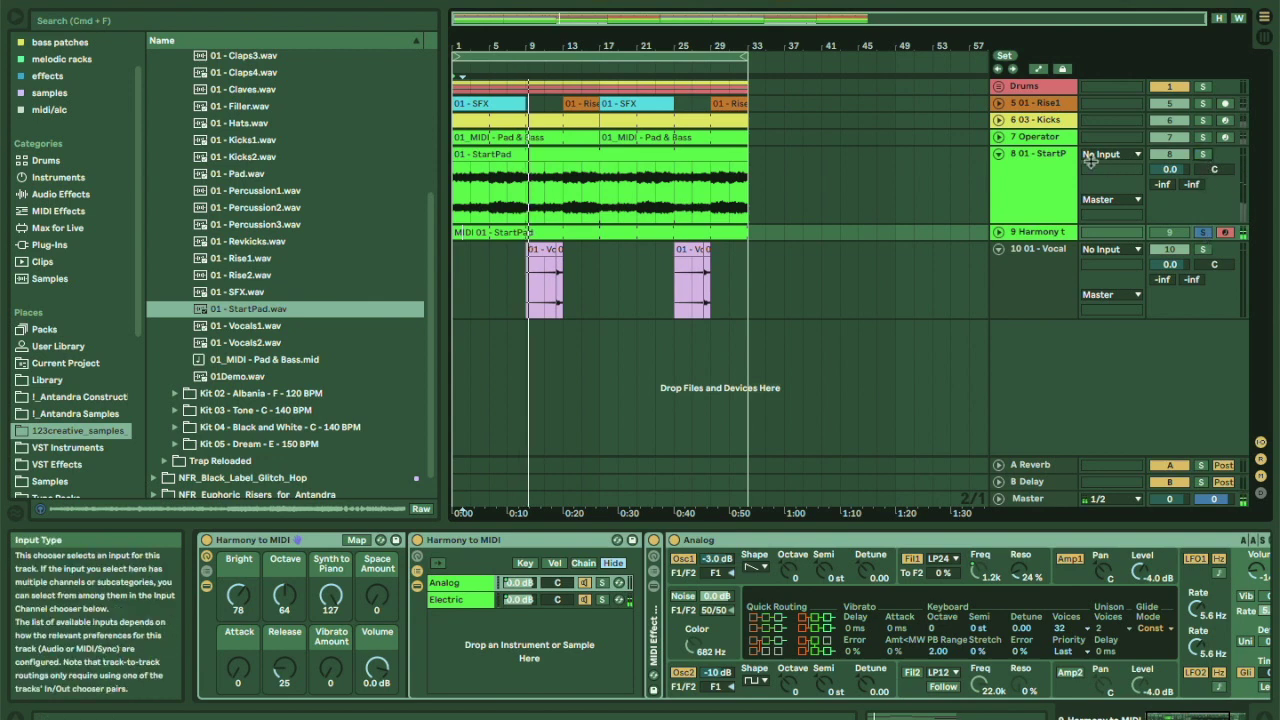
pyautogui.press('space')
# Swap the Harmony to MIDI track's instrument for the Elegic Pad preset from the Analog pads and play it.
pyautogui.click(1062, 237)
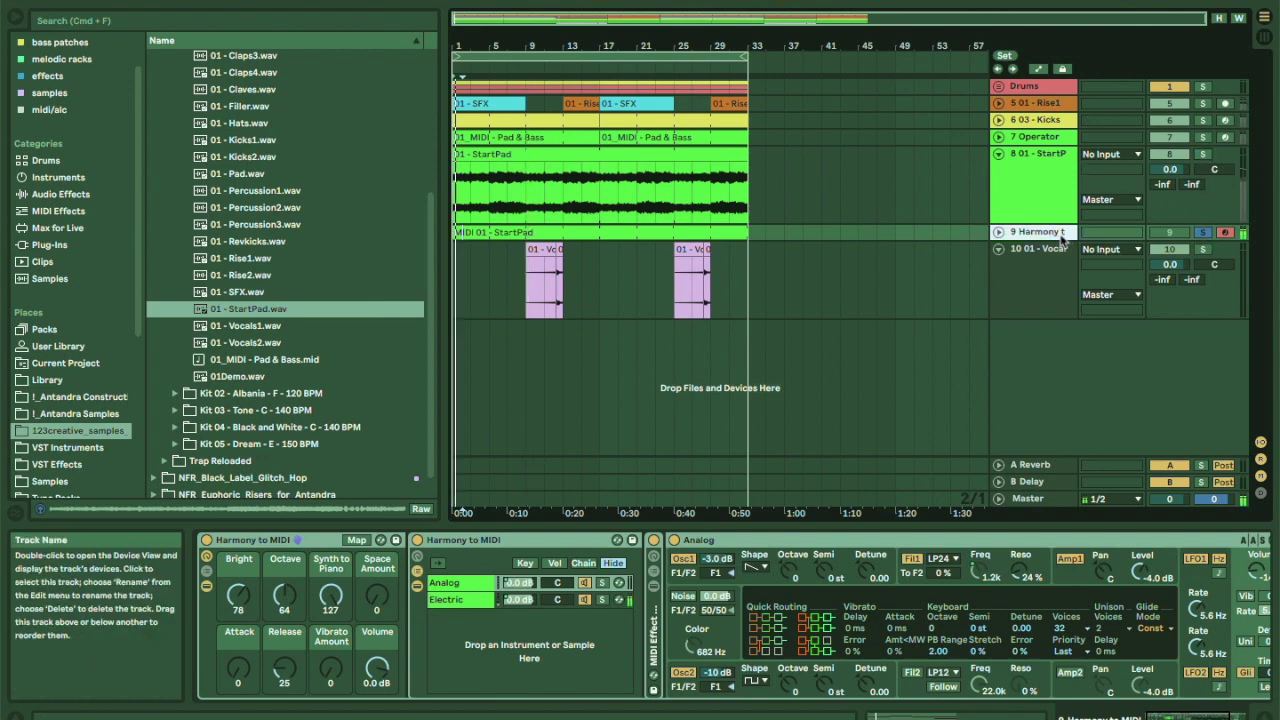
pyautogui.click(380, 540)
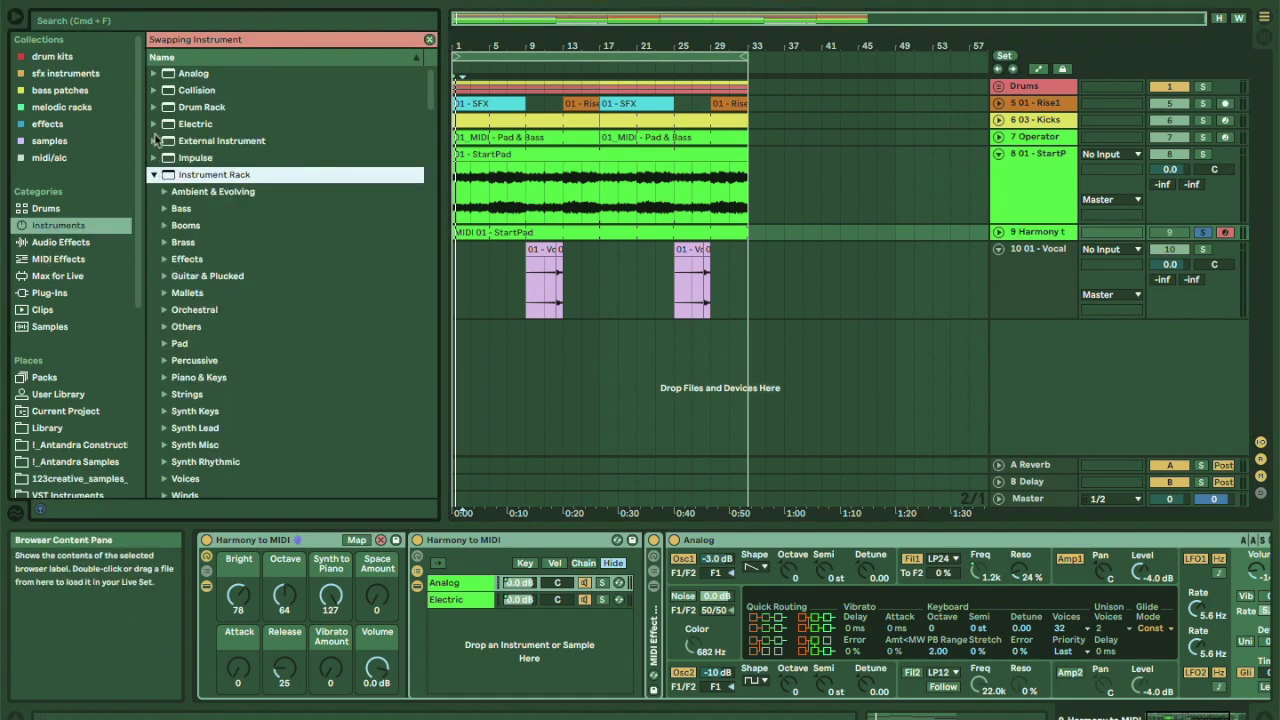
pyautogui.click(166, 76)
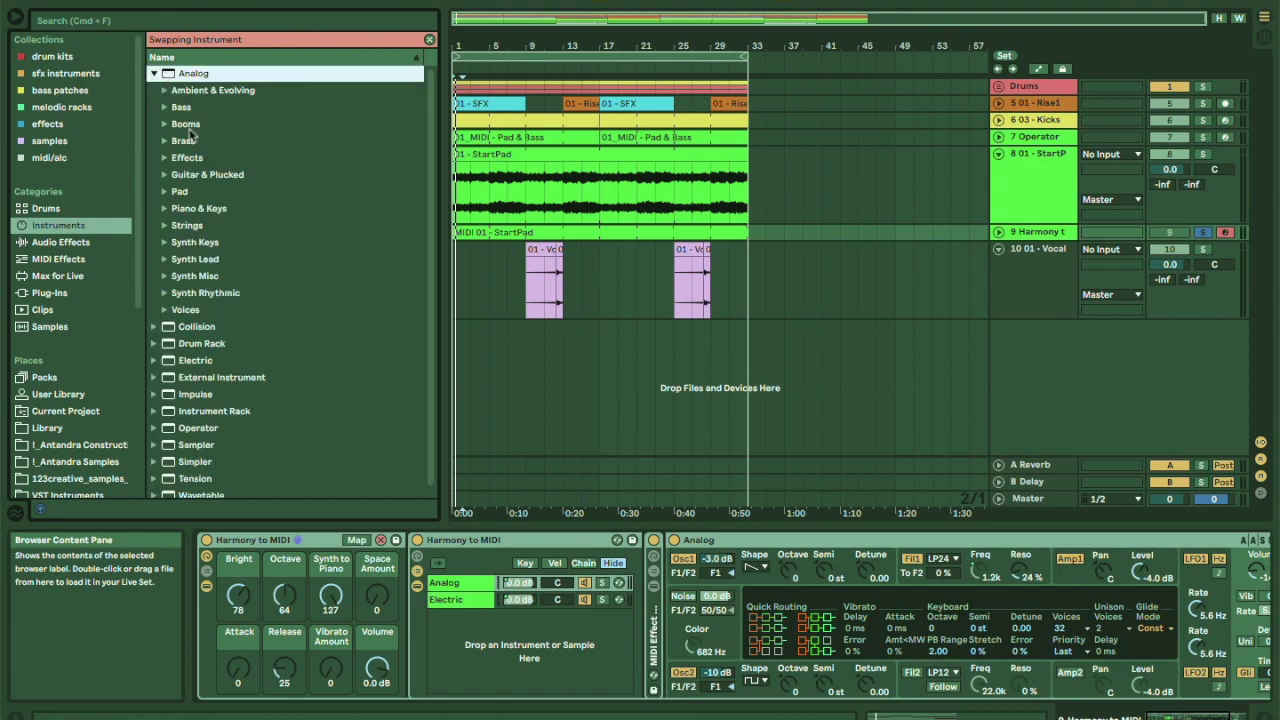
pyautogui.click(162, 195)
pyautogui.scroll(-3, 234, 436)
pyautogui.click(228, 333)
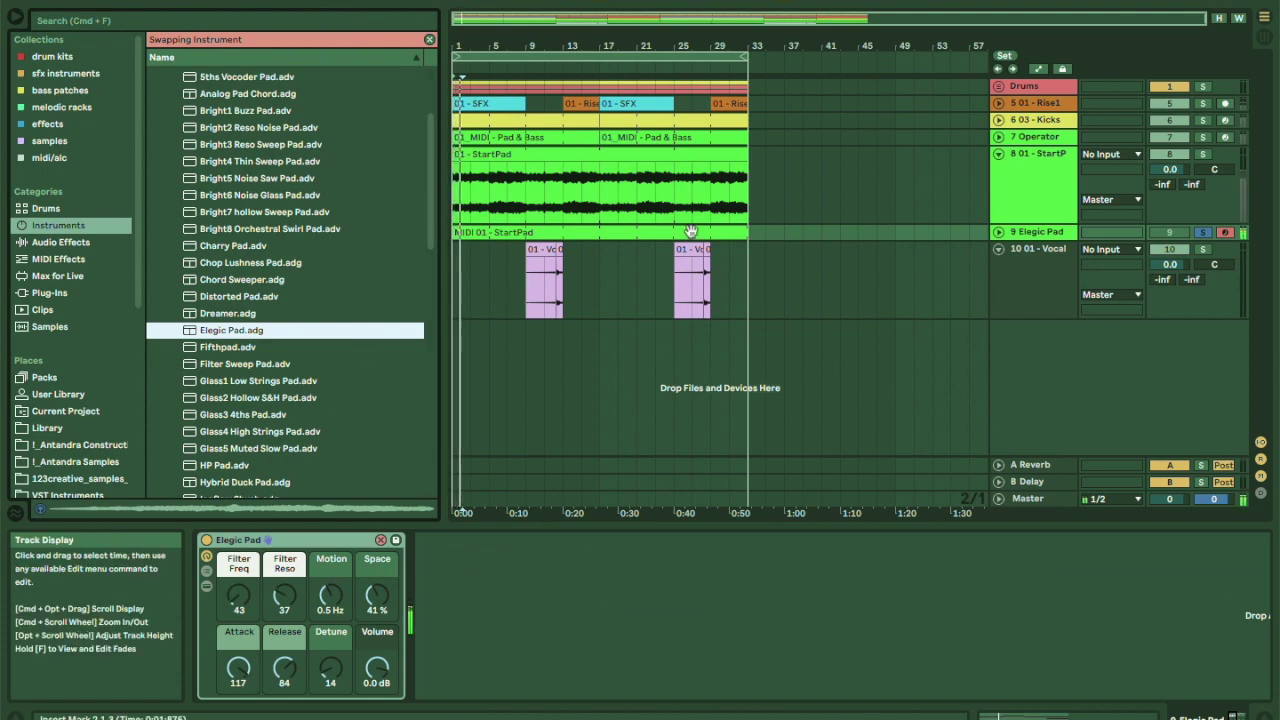
pyautogui.press('space')
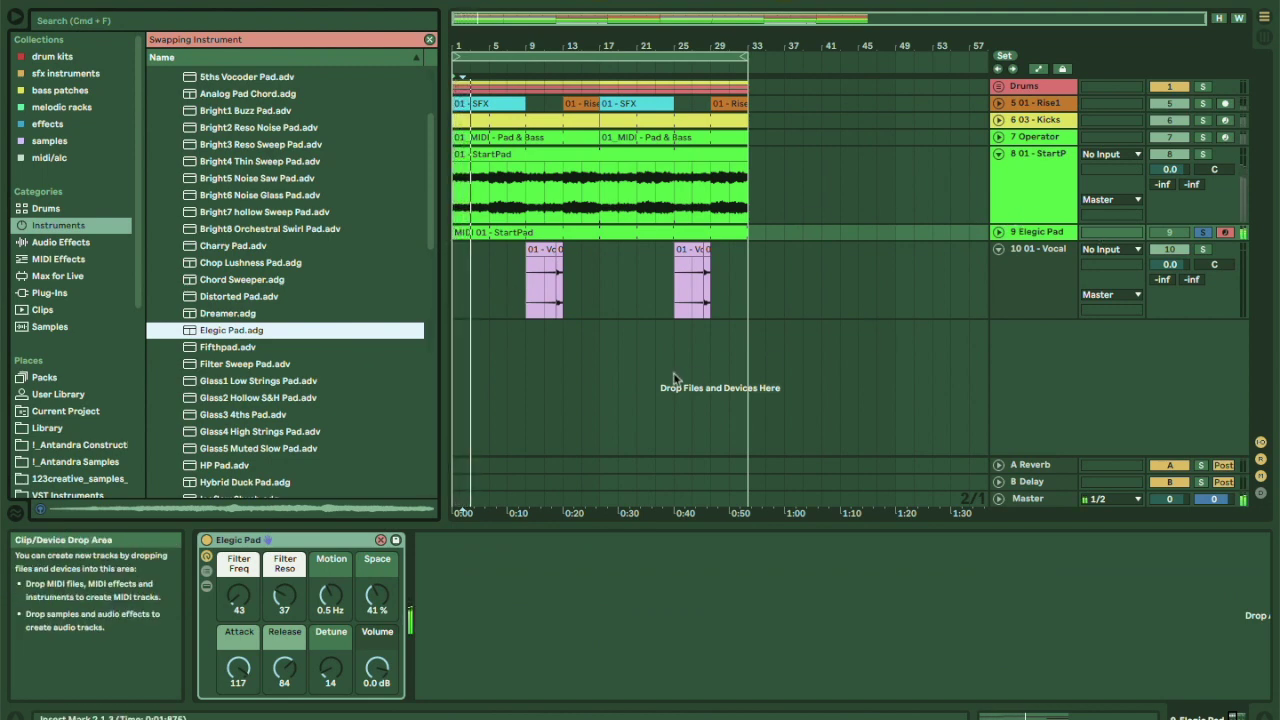
# Delete the 01 - StartPad audio track, keeping the Elegic Pad MIDI track selected.
pyautogui.click(1033, 172)
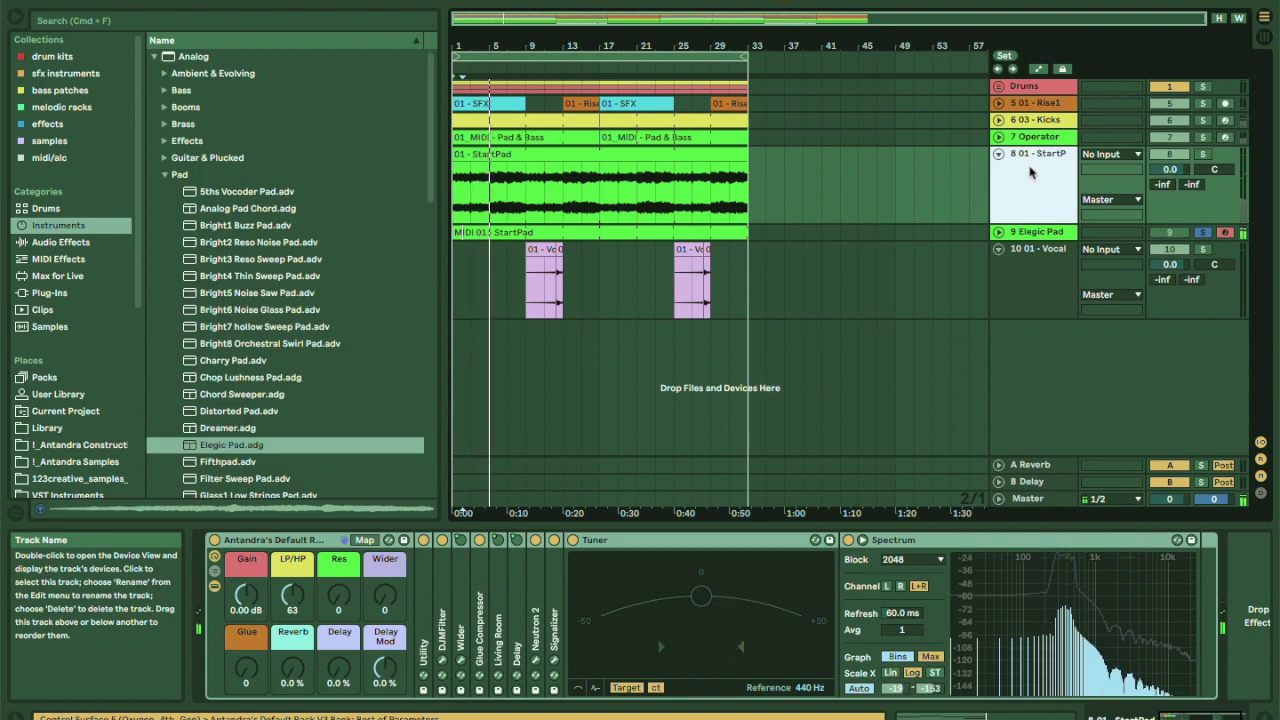
pyautogui.press('Delete')
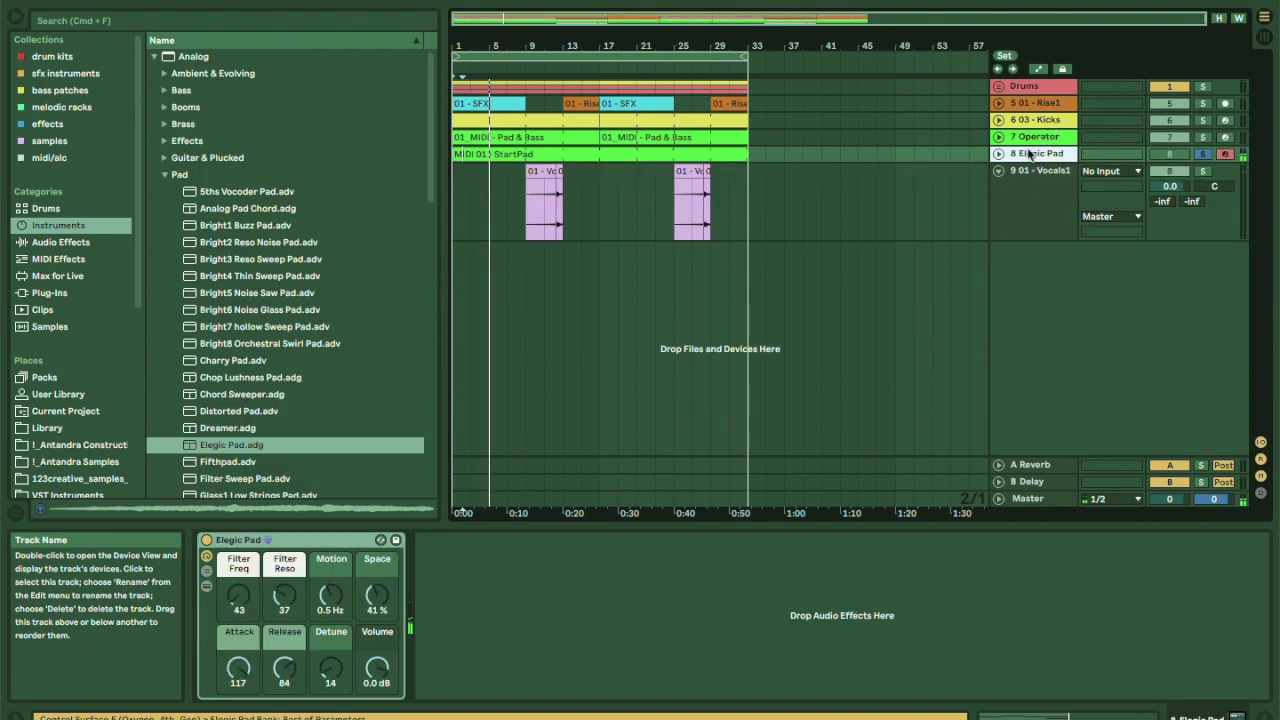
pyautogui.click(1038, 158)
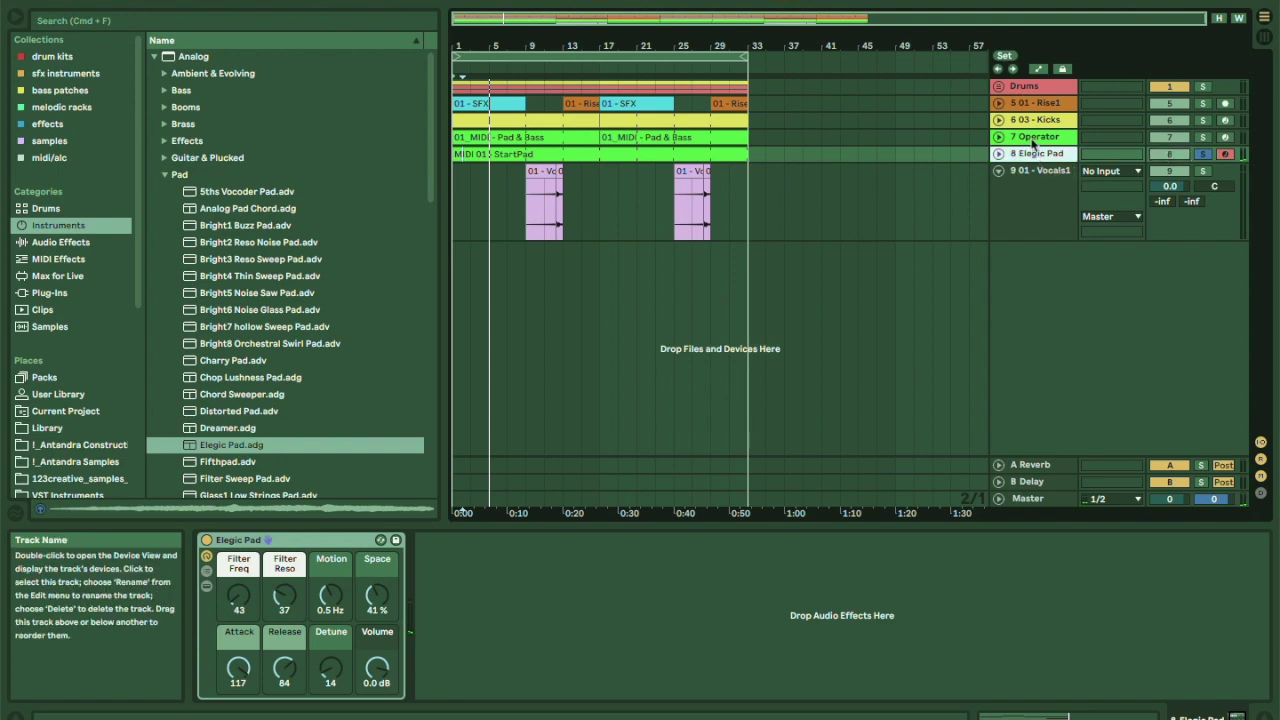
# Copy the Pentatonic In Black device from the Operator track onto the Elegic Pad track, ahead of its instrument.
pyautogui.click(1034, 142)
pyautogui.click(1030, 158)
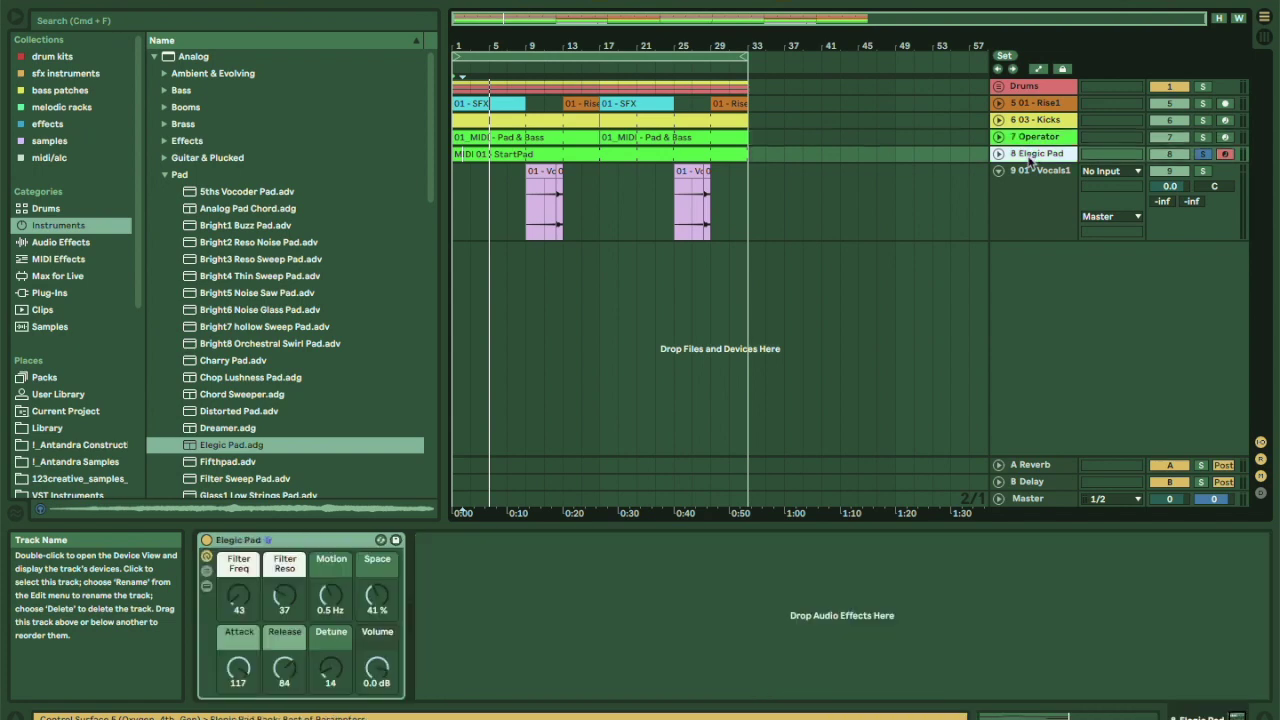
pyautogui.click(511, 142)
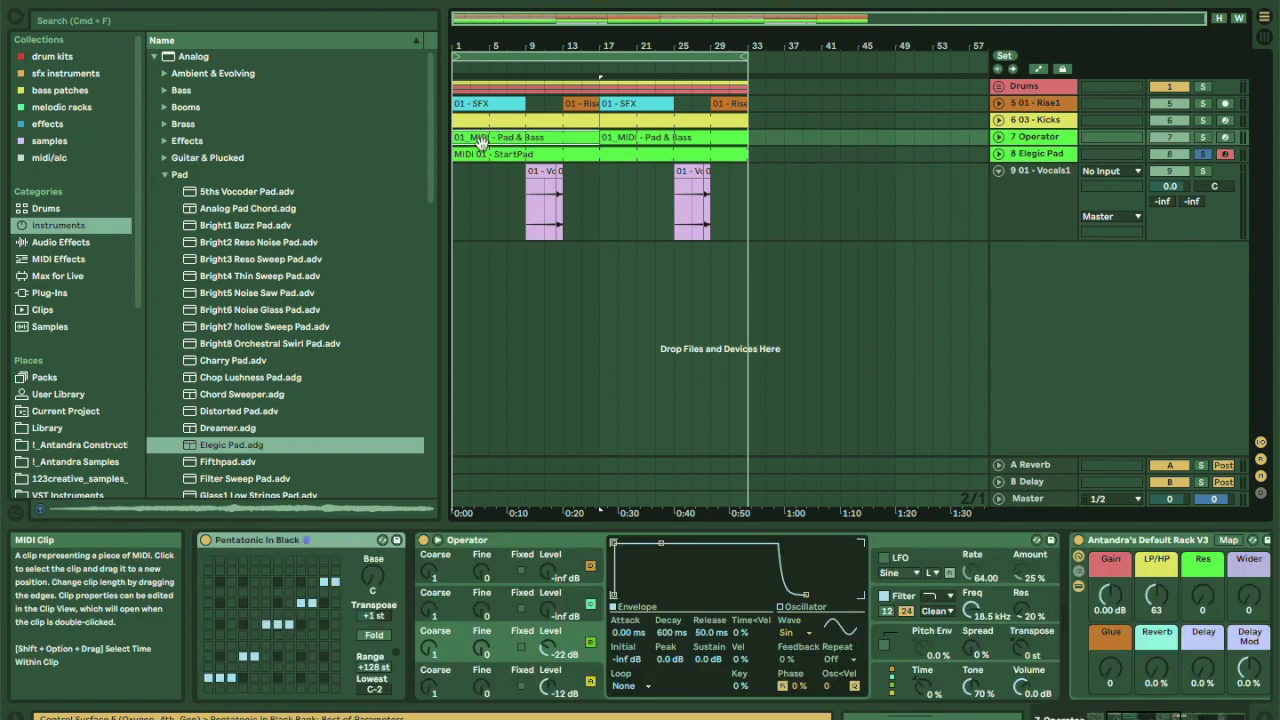
pyautogui.click(268, 541)
pyautogui.moveTo(478, 260); pyautogui.dragTo(490, 157)
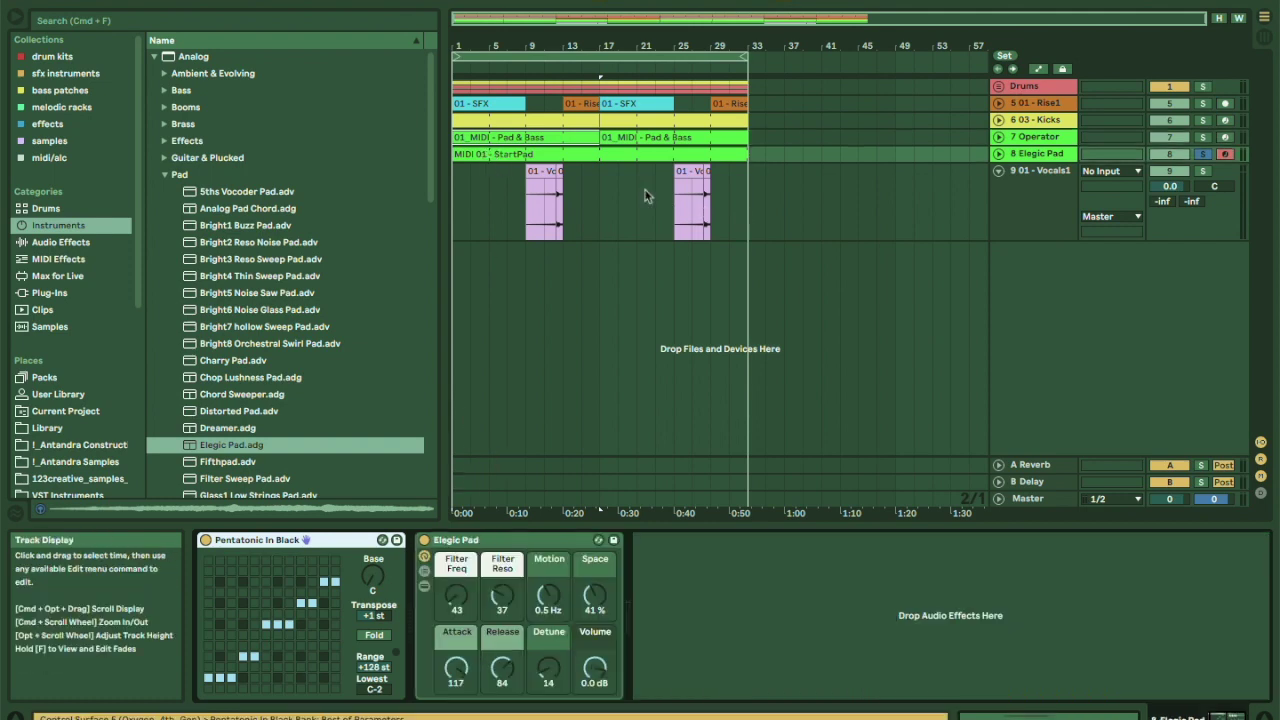
# Play the Elegic Pad track and solo the Operator track alongside it to hear both together.
pyautogui.press('space')
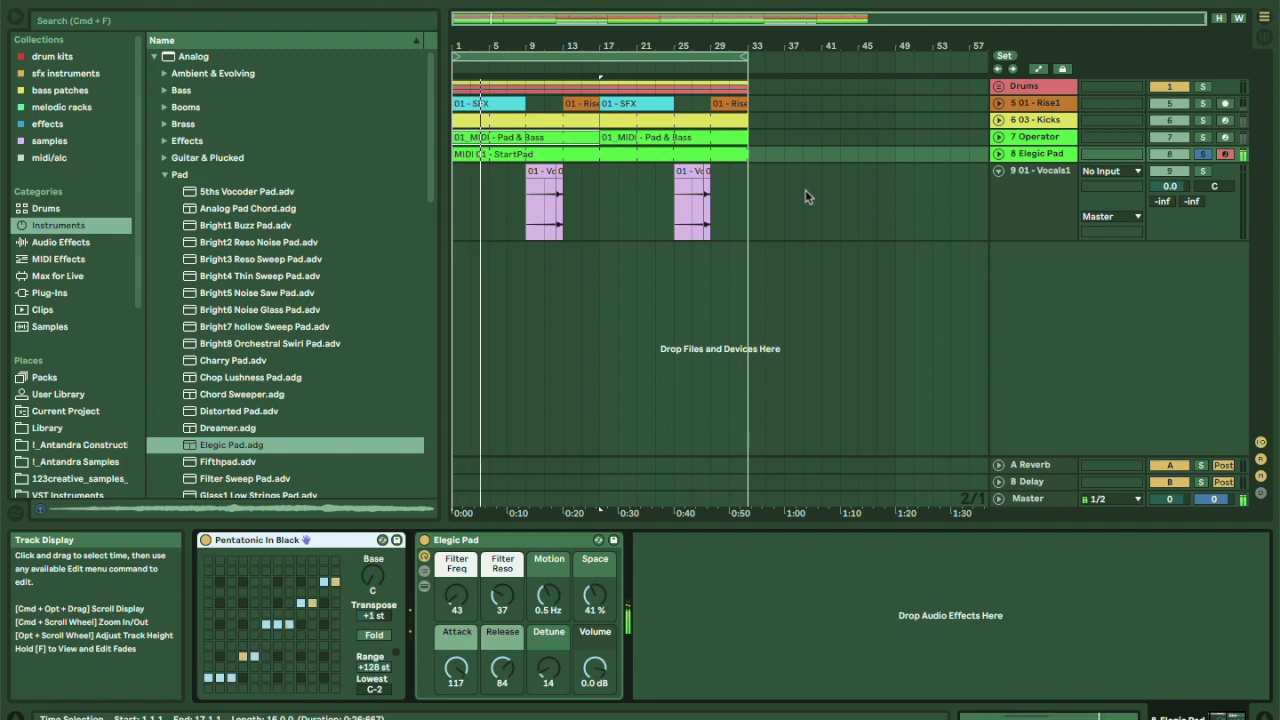
pyautogui.click(1202, 139)
pyautogui.press('space')
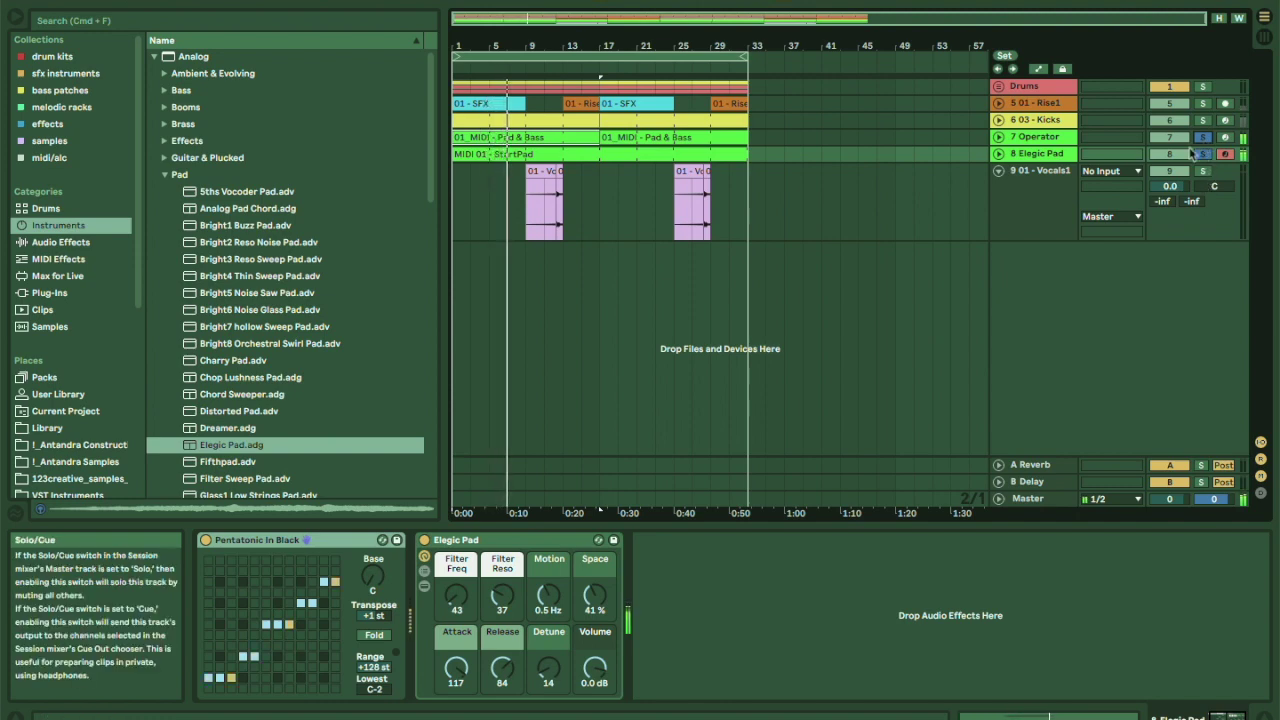
# Turn off Fold in the Operator track's first Pad & Bass clip and lower the bar 2 note to A2.
pyautogui.click(516, 135)
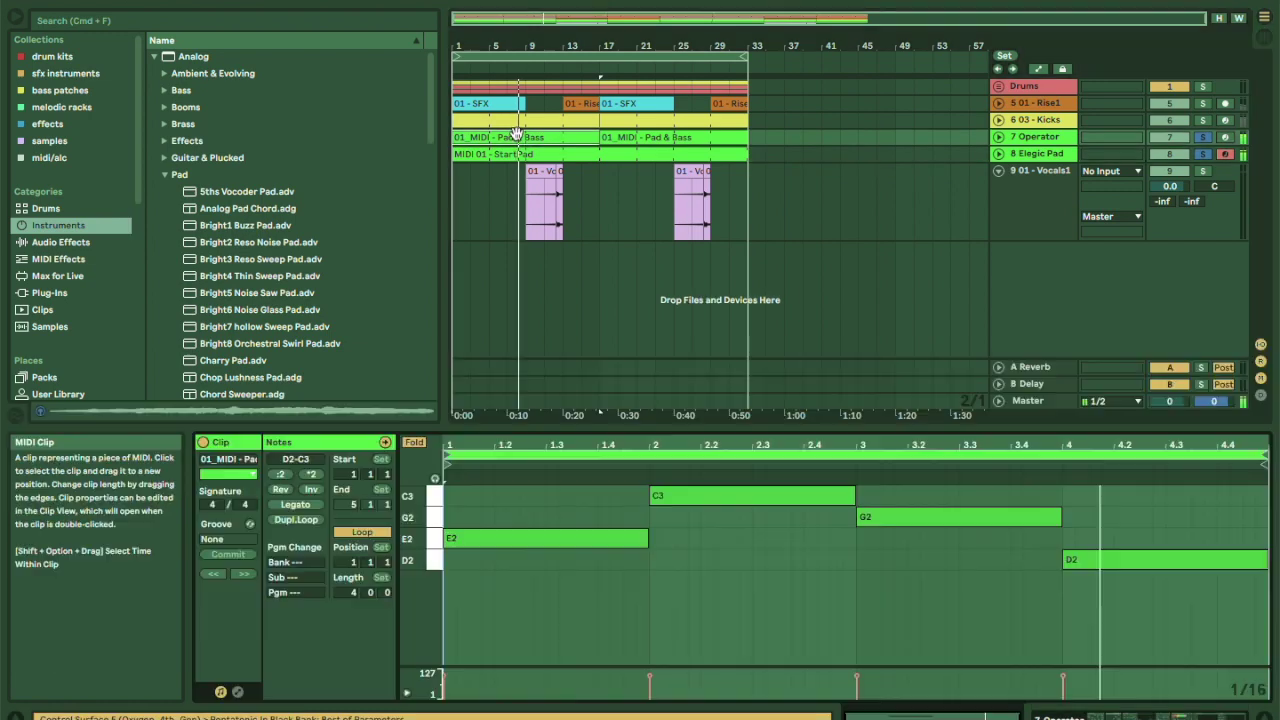
pyautogui.click(416, 443)
pyautogui.scroll(-4, 670, 530)
pyautogui.click(677, 541)
pyautogui.press('space')
pyautogui.press('Down')
pyautogui.press('Down')
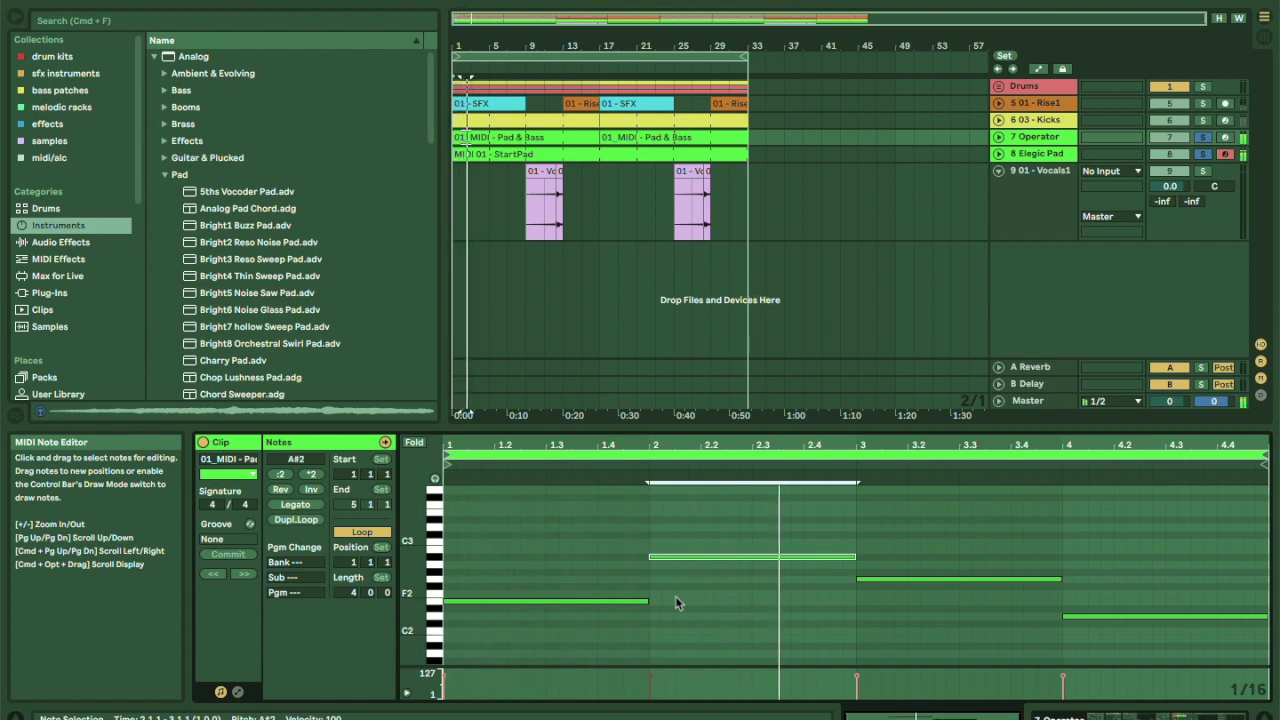
pyautogui.press('Down')
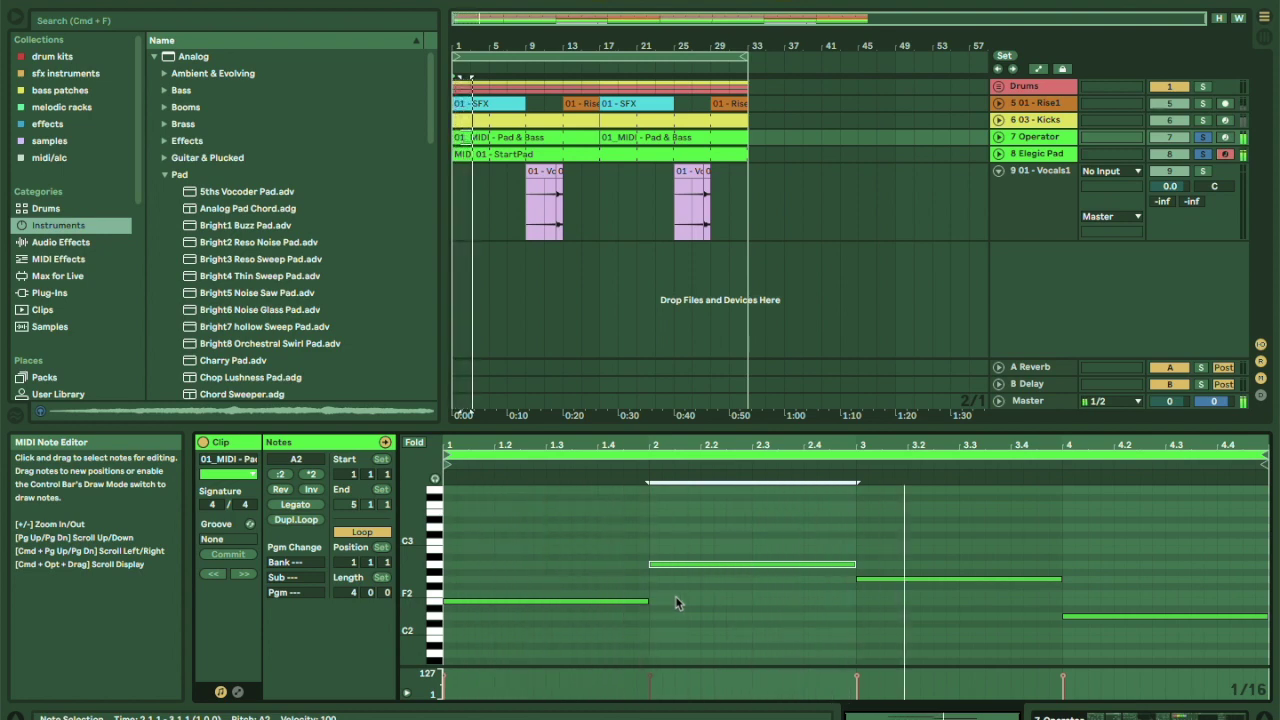
# Lower the bar 3 note of the Pad & Bass clip to F#2 and play the full mix without soloed tracks.
pyautogui.moveTo(906, 579); pyautogui.dragTo(906, 588)
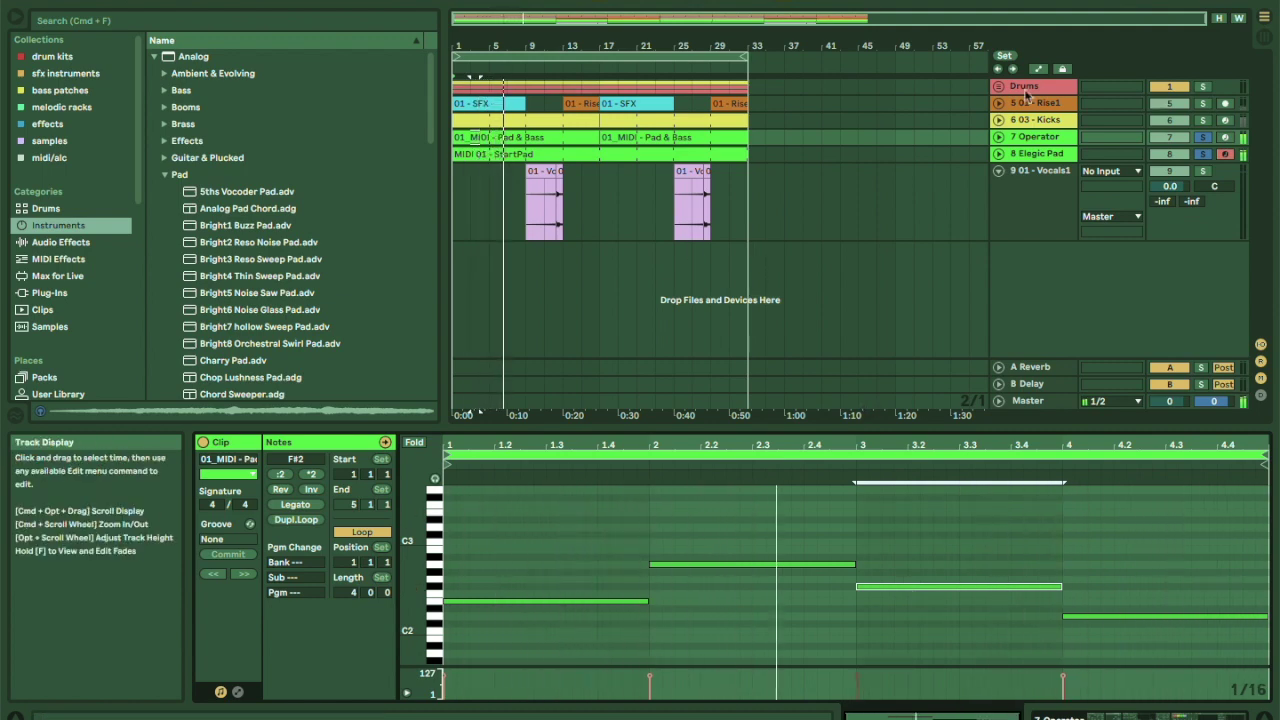
pyautogui.click(1203, 152)
pyautogui.press('space')
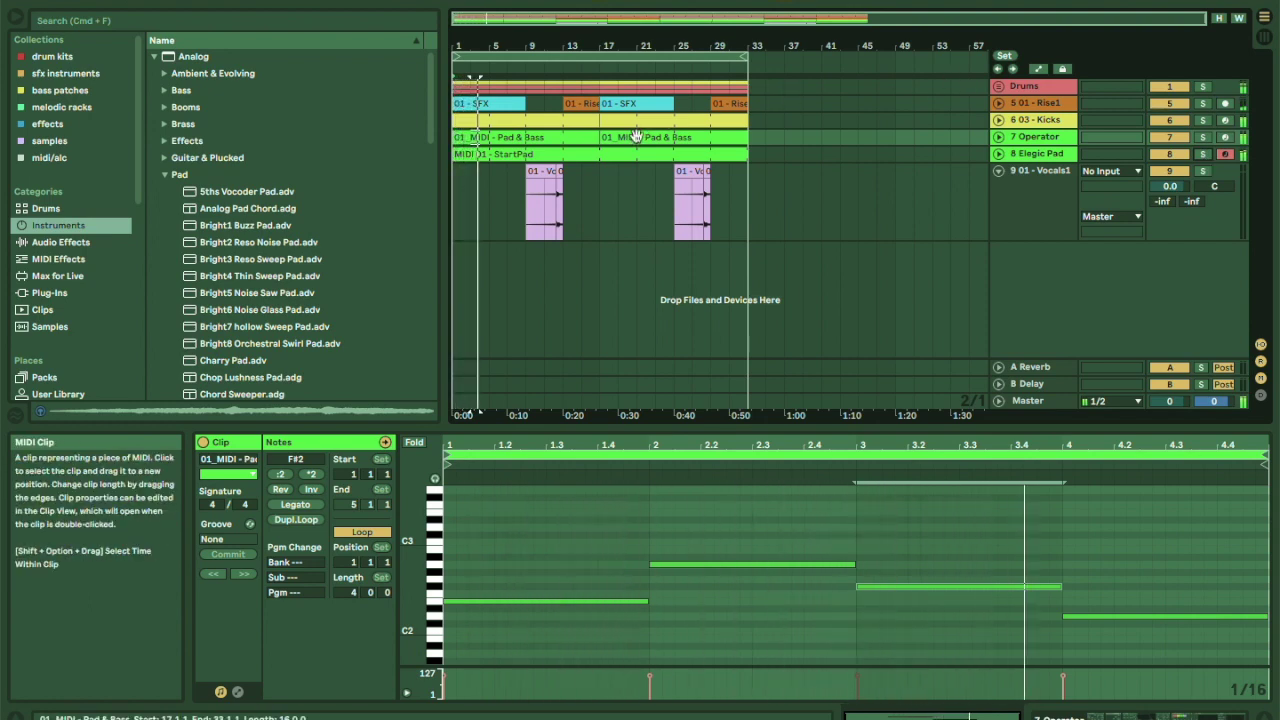
# Open the first MIDI clip on the 03 - Kicks track and enlarge its note editor.
pyautogui.click(1030, 119)
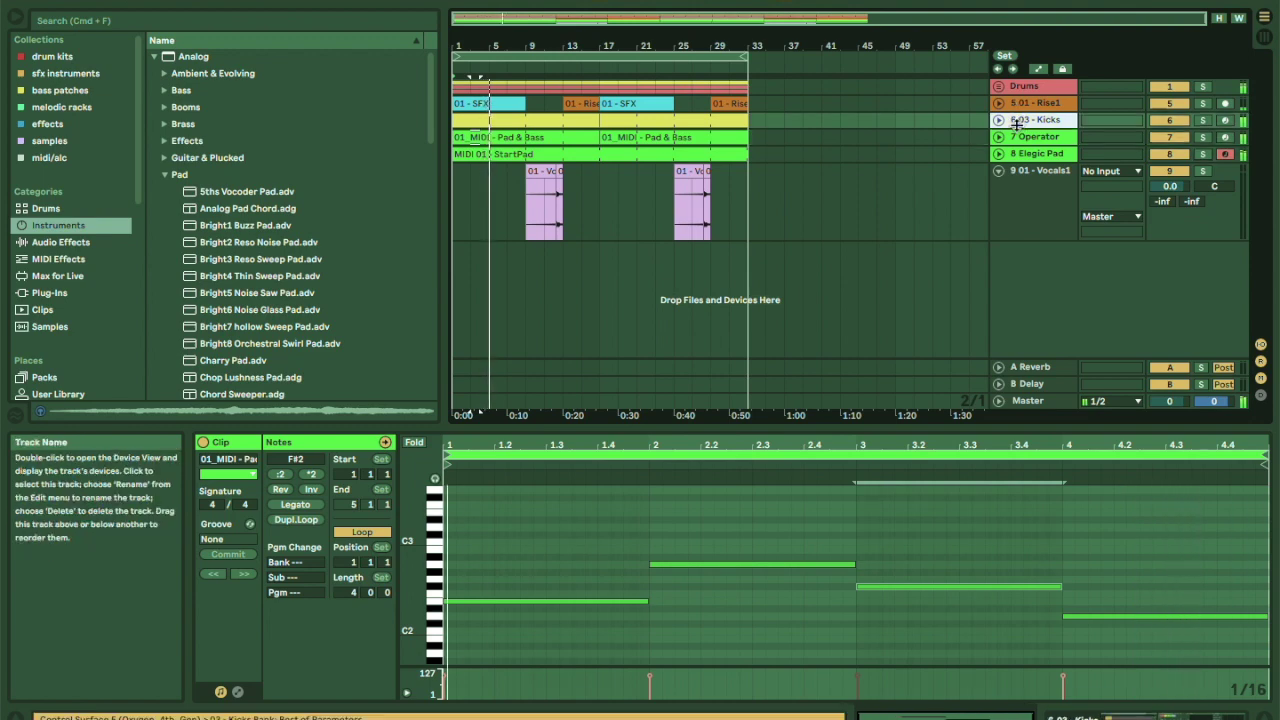
pyautogui.click(498, 118)
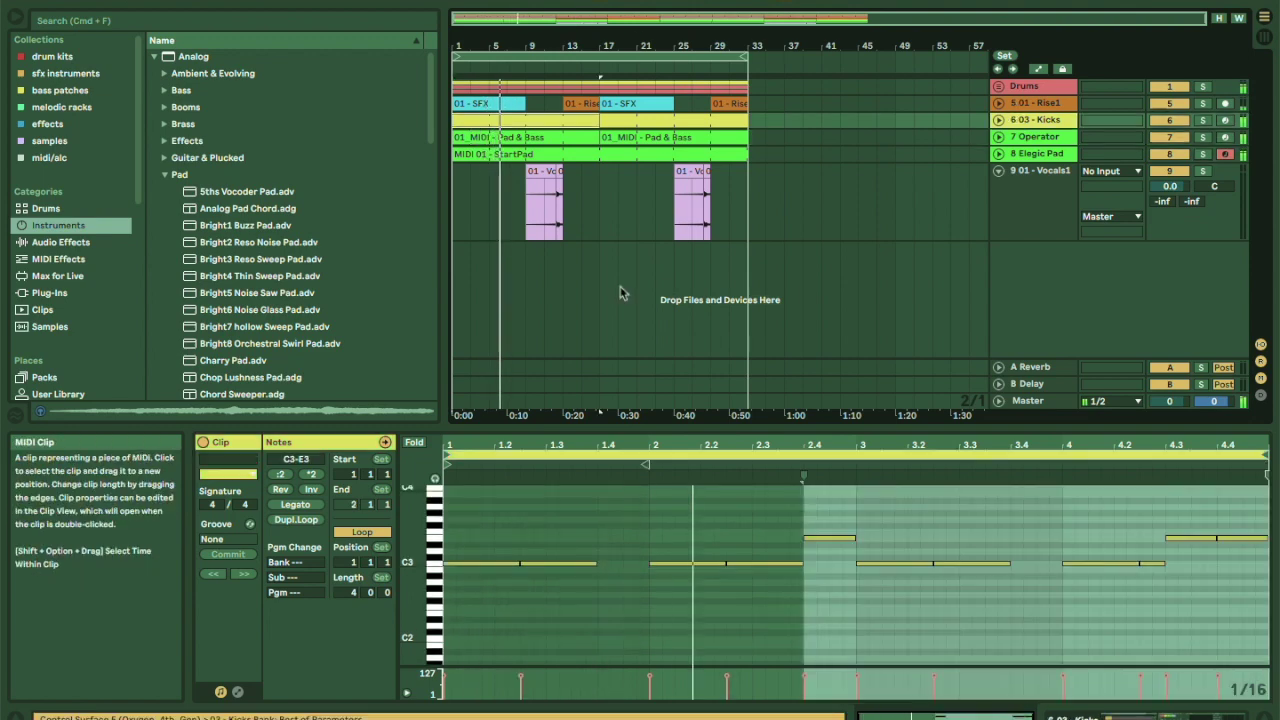
pyautogui.moveTo(632, 426); pyautogui.dragTo(632, 375)
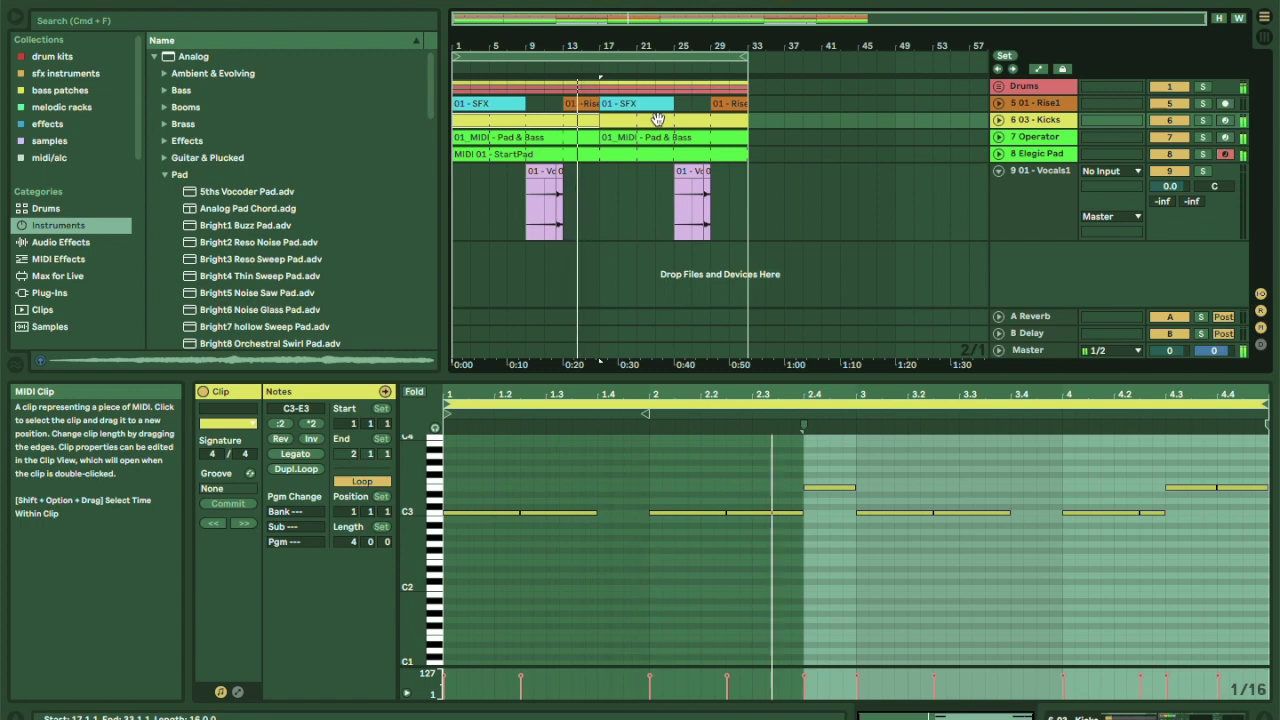
# Open the 123creative_samples_ folder and audition Claps1, Breath and Breathrise from Kit 01 - Feel Lucky.
pyautogui.scroll(-5, 240, 203)
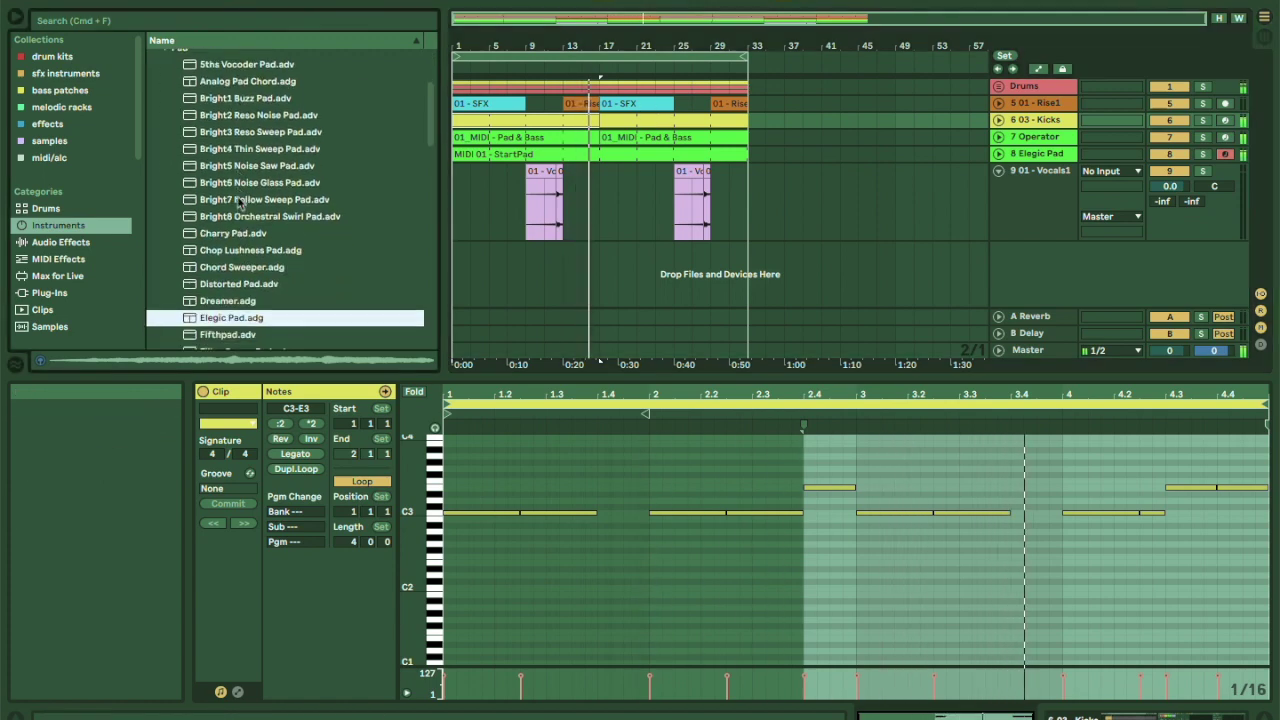
pyautogui.scroll(-2, 240, 203)
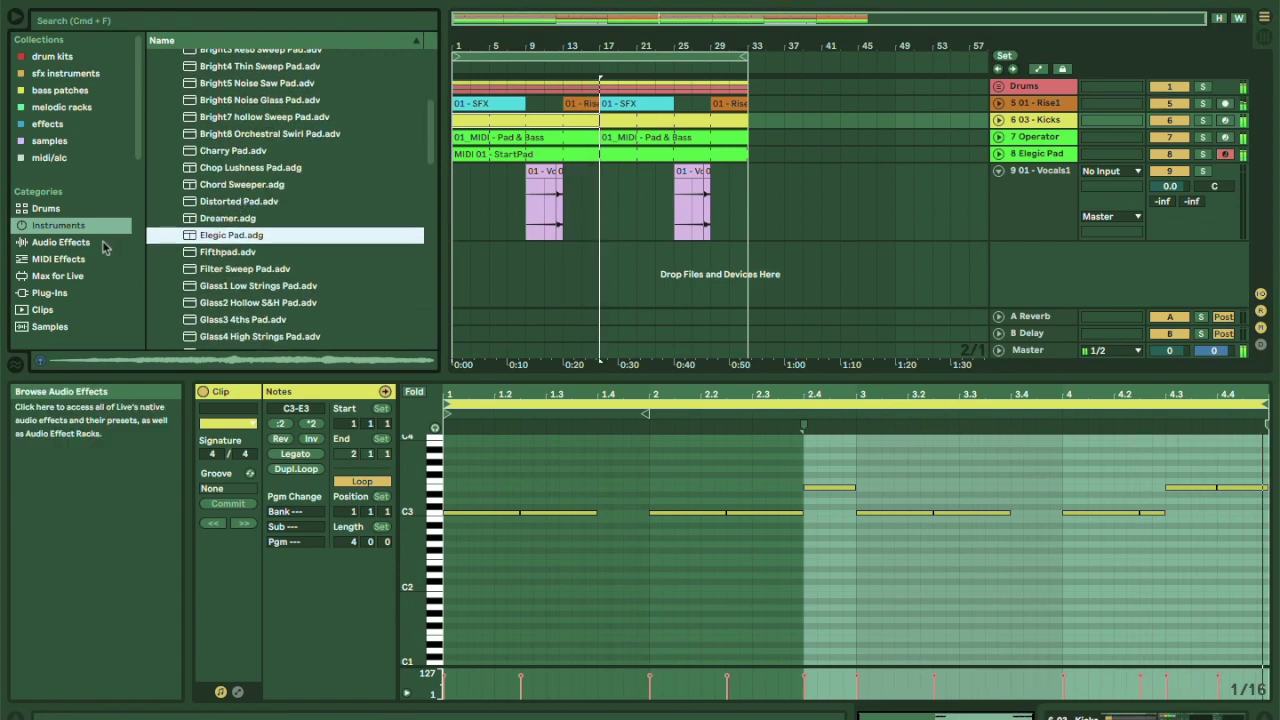
pyautogui.scroll(-3, 120, 245)
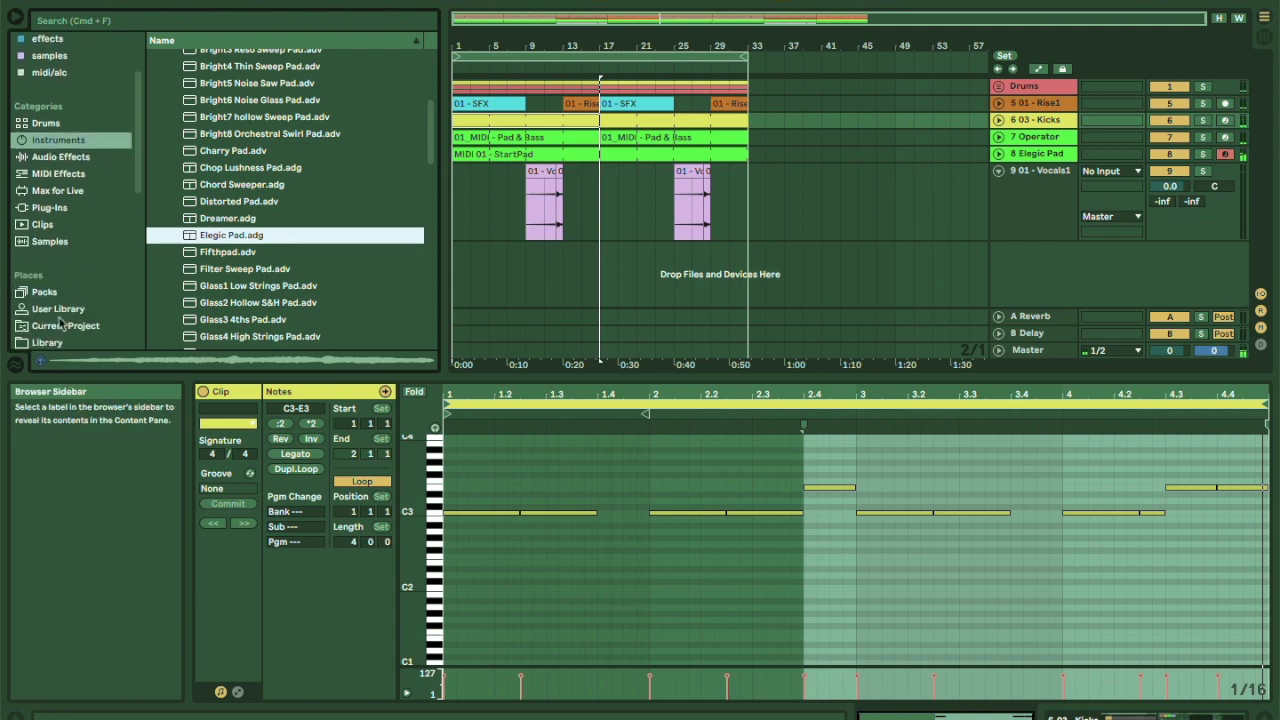
pyautogui.scroll(-4, 60, 323)
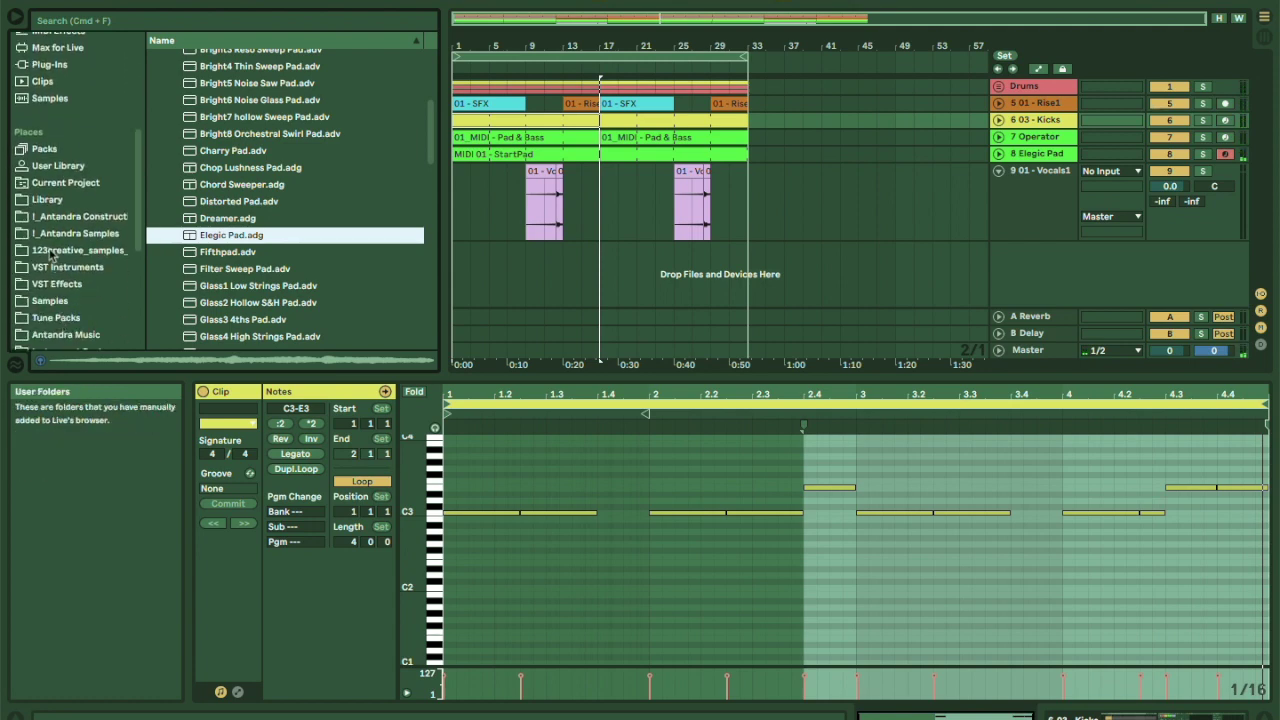
pyautogui.click(50, 254)
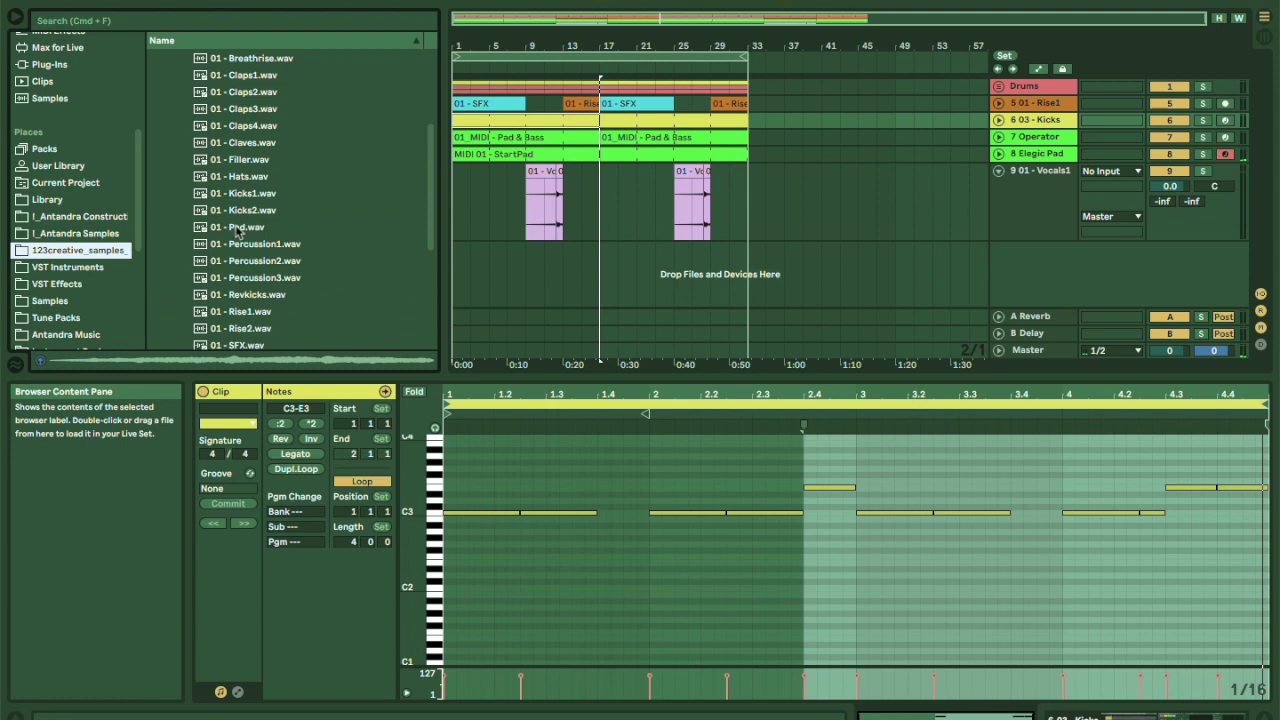
pyautogui.scroll(2, 237, 227)
pyautogui.click(237, 226)
pyautogui.scroll(2, 237, 227)
pyautogui.click(237, 228)
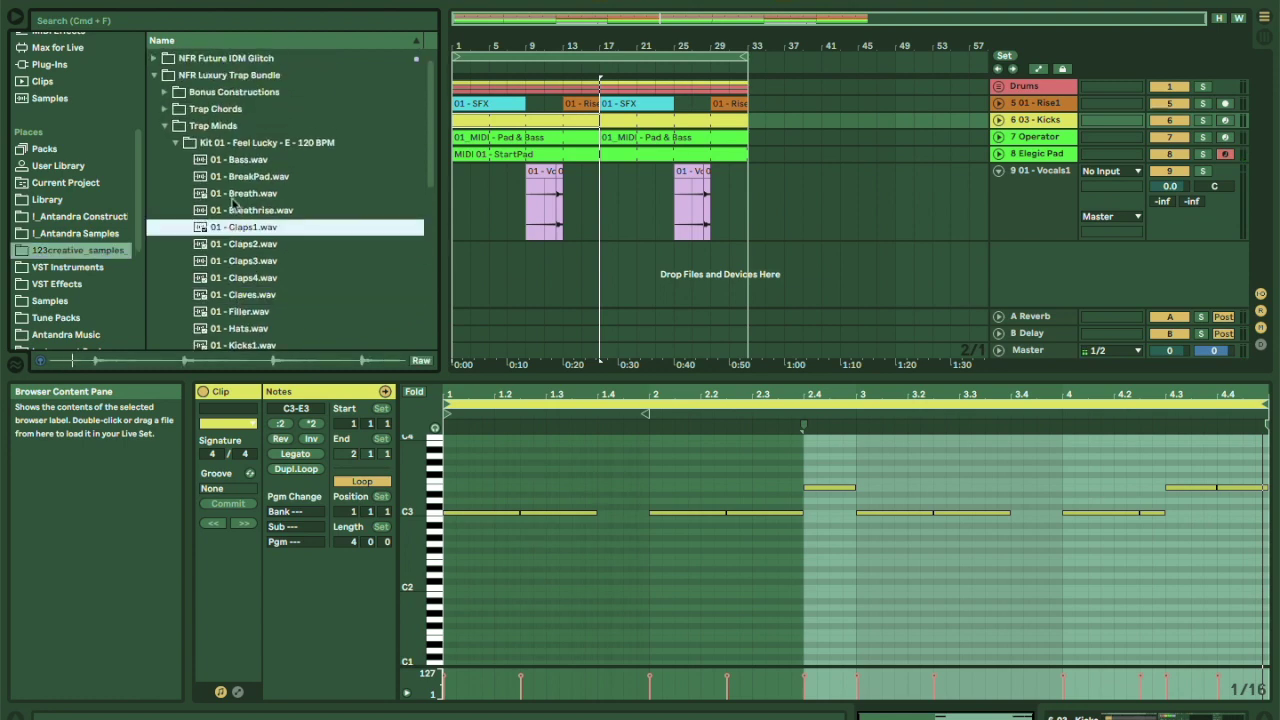
pyautogui.click(240, 197)
pyautogui.click(253, 212)
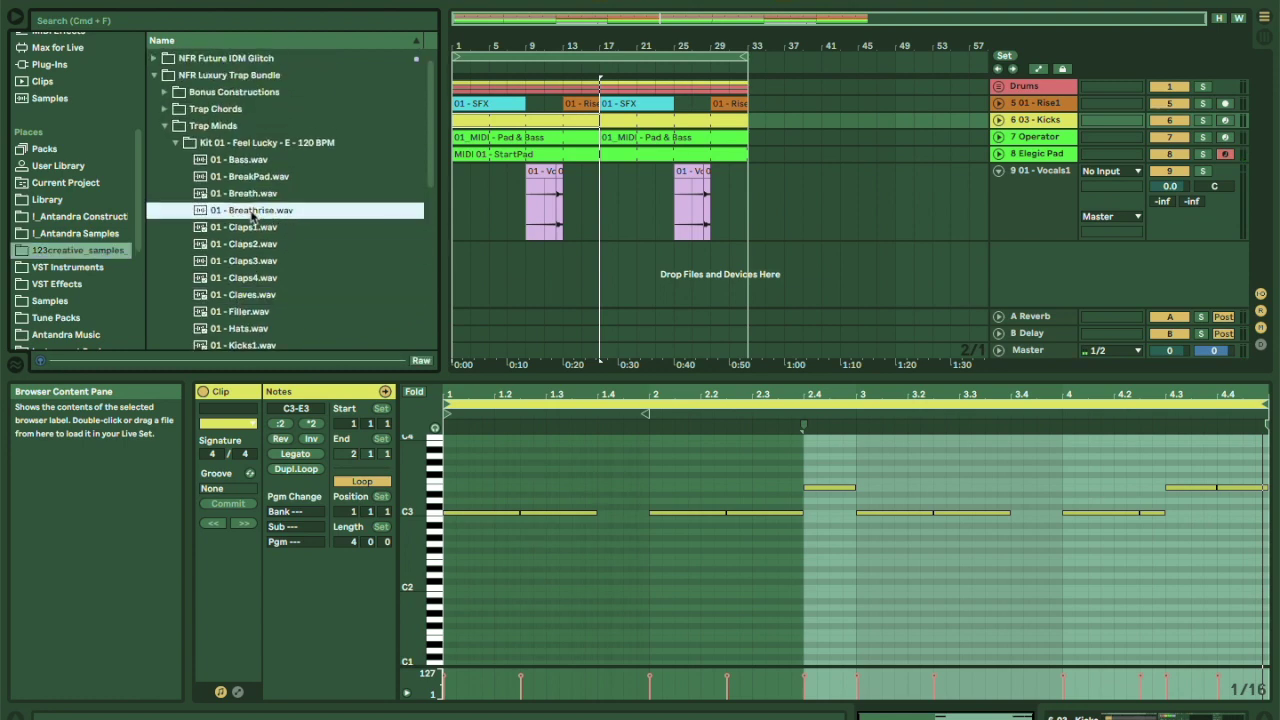
# Place 01 - Breathrise.wav at bar 13 on the 01 - Vocals1 track and check it soloed and in the full mix.
pyautogui.moveTo(258, 211)
pyautogui.mouseDown()
pyautogui.moveTo(630, 220)
pyautogui.moveTo(640, 178)
pyautogui.moveTo(595, 185)
pyautogui.moveTo(585, 203)
pyautogui.mouseUp()
pyautogui.moveTo(594, 44); pyautogui.dragTo(601, 160)
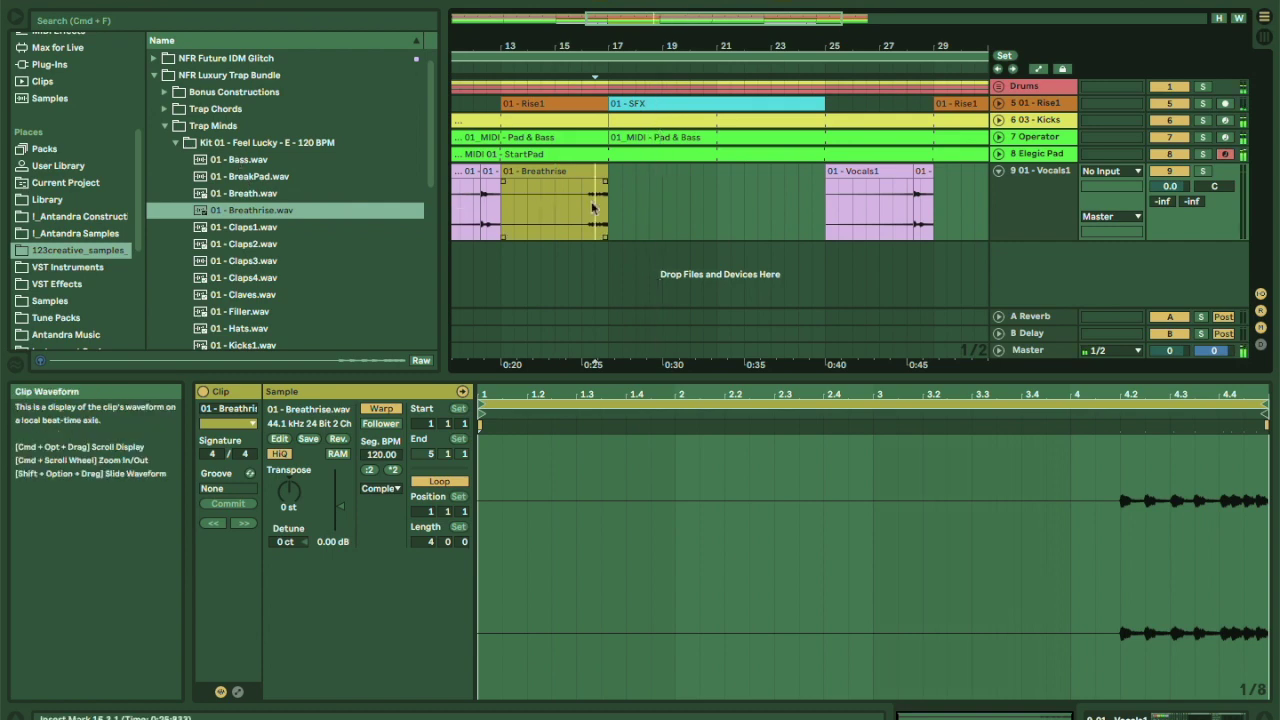
pyautogui.click(1203, 171)
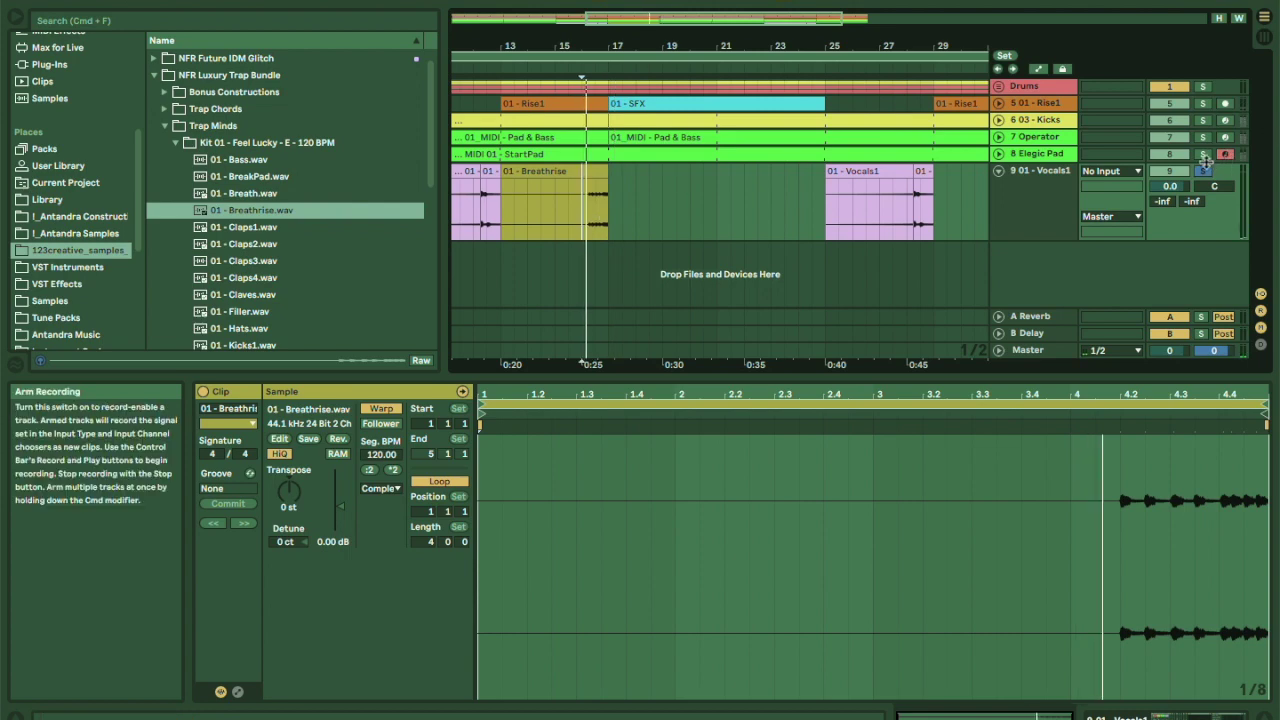
pyautogui.click(1205, 172)
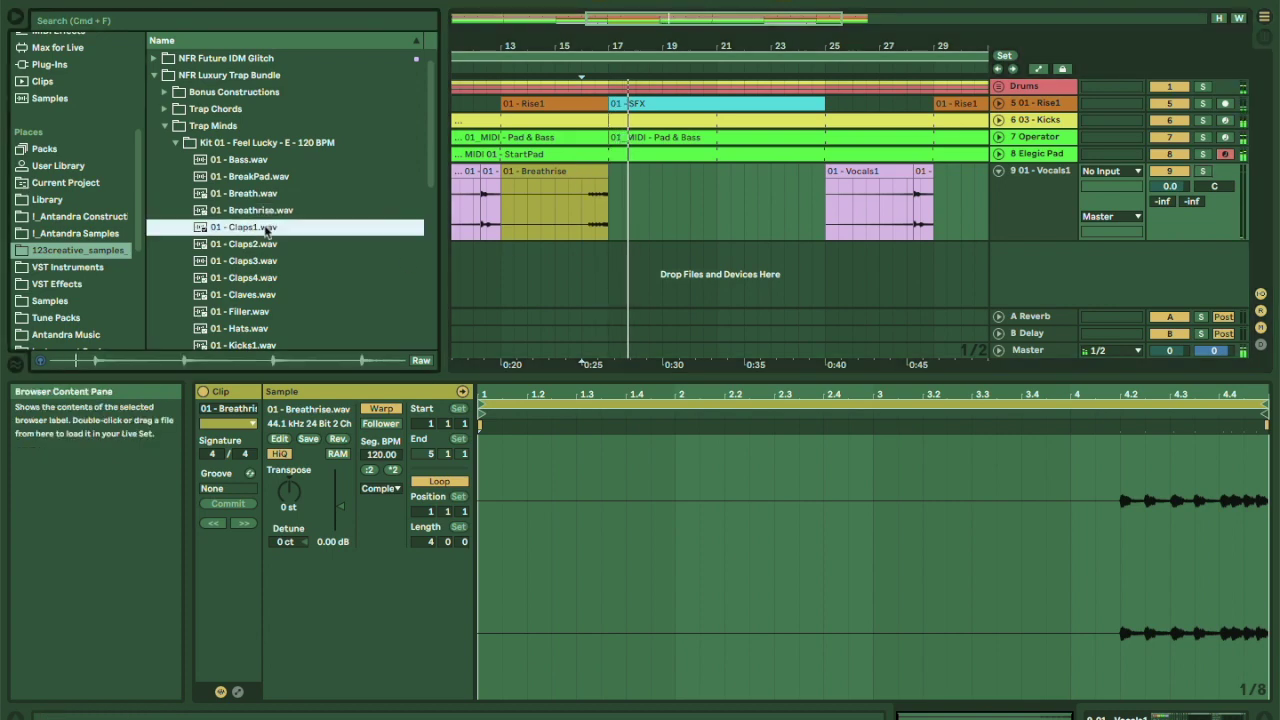
# Place 01 - Claps1.wav at bar 17 on the 01 - Vocals1 track, reverse the clip and play it.
pyautogui.moveTo(238, 234); pyautogui.dragTo(638, 215)
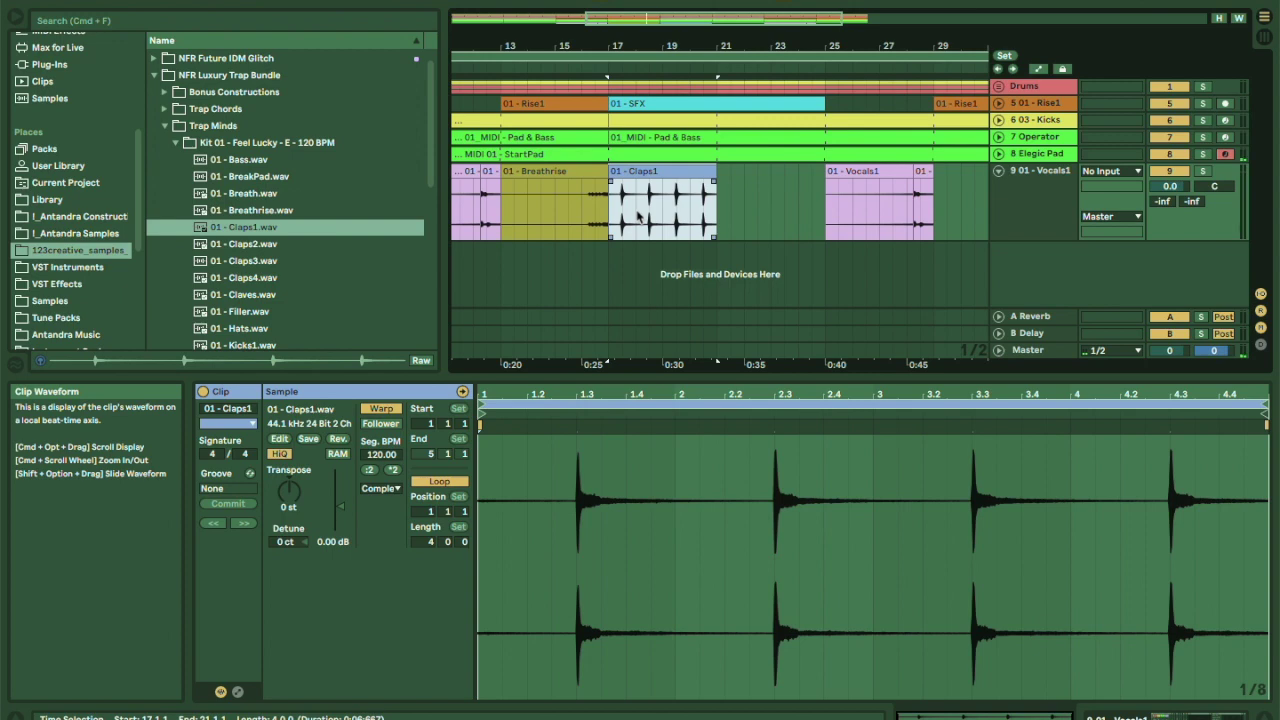
pyautogui.press('r')
pyautogui.click(614, 63)
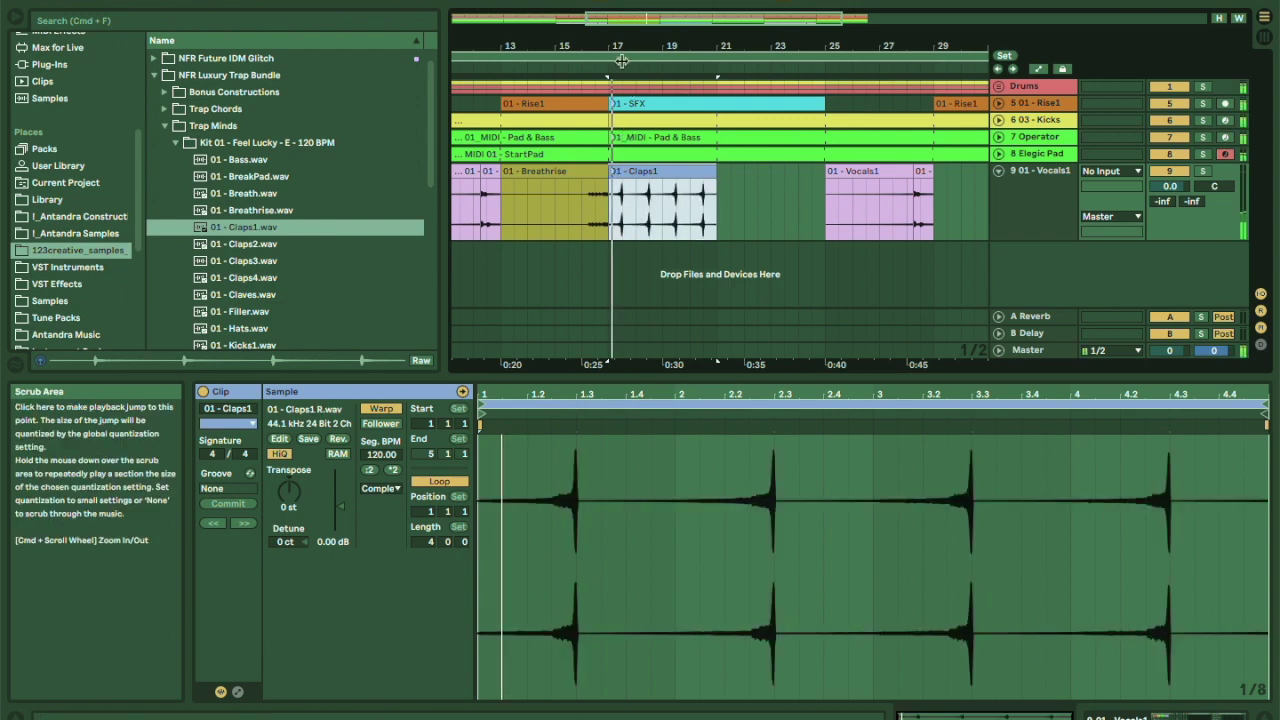
# Move the reversed Claps1 clip to bar 21 and lower its clip gain to -7.12 dB.
pyautogui.moveTo(618, 46); pyautogui.dragTo(618, 62)
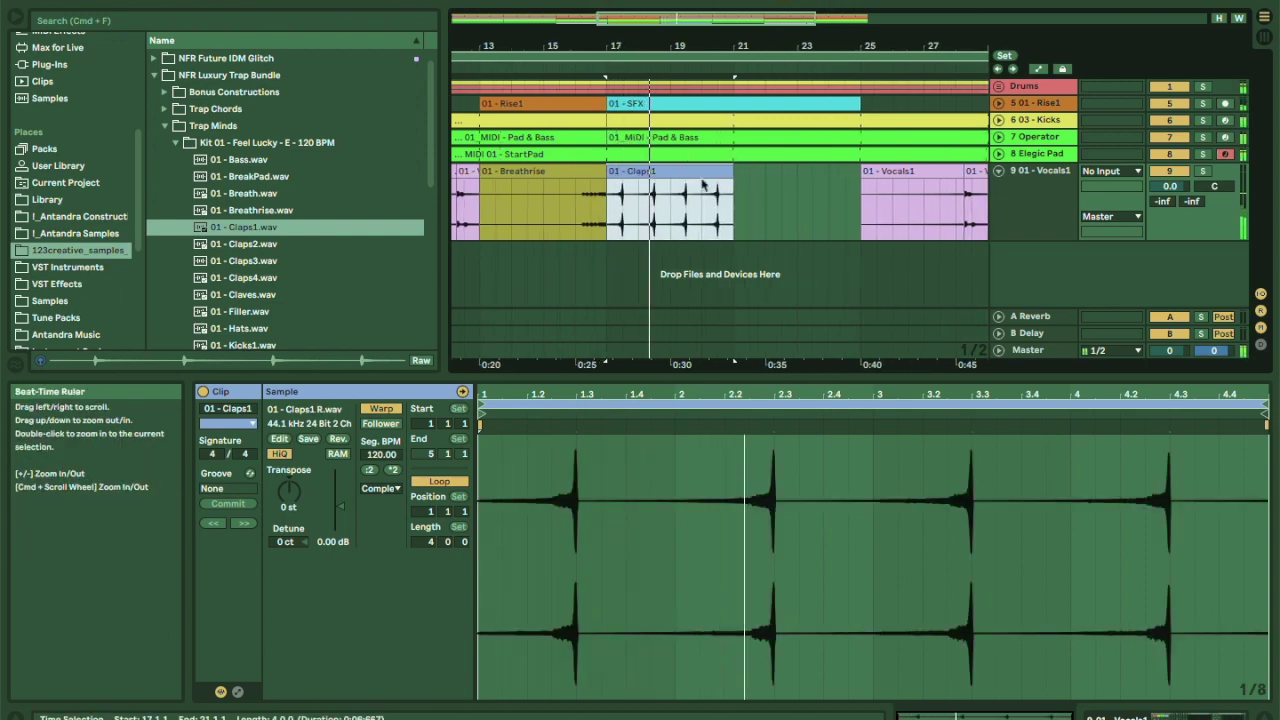
pyautogui.moveTo(661, 172); pyautogui.dragTo(789, 172)
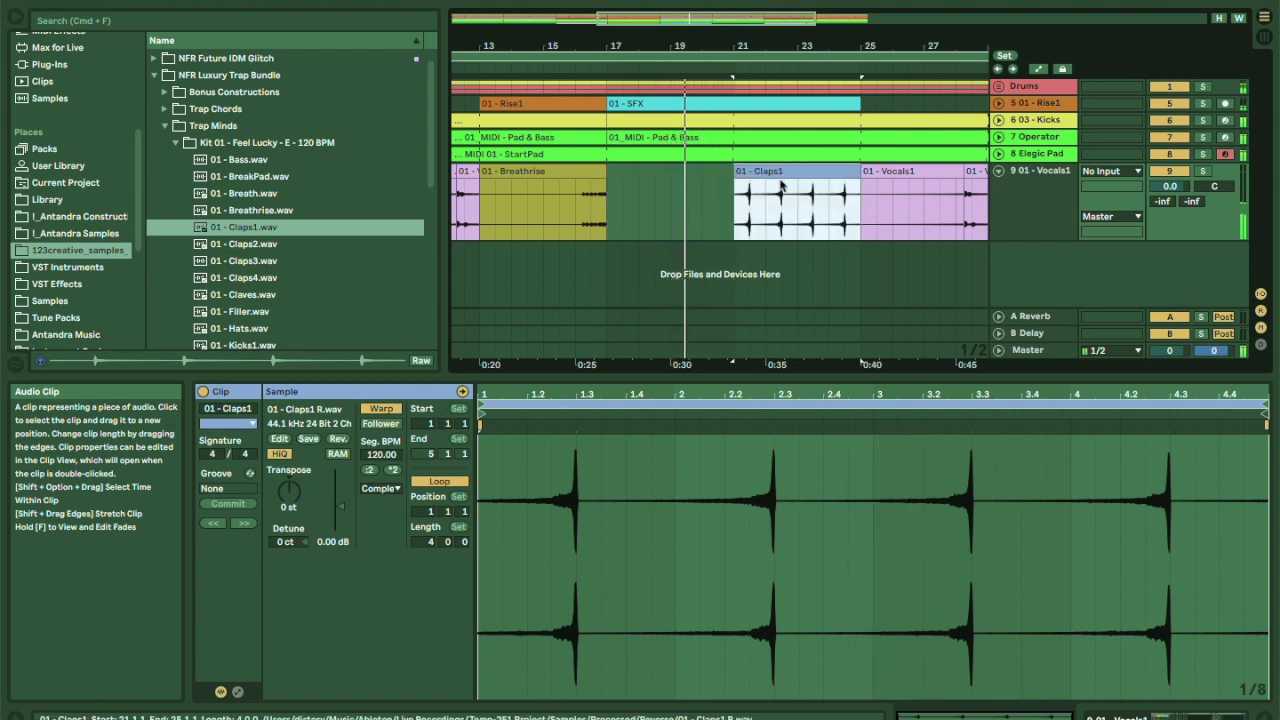
pyautogui.moveTo(341, 506); pyautogui.dragTo(341, 513)
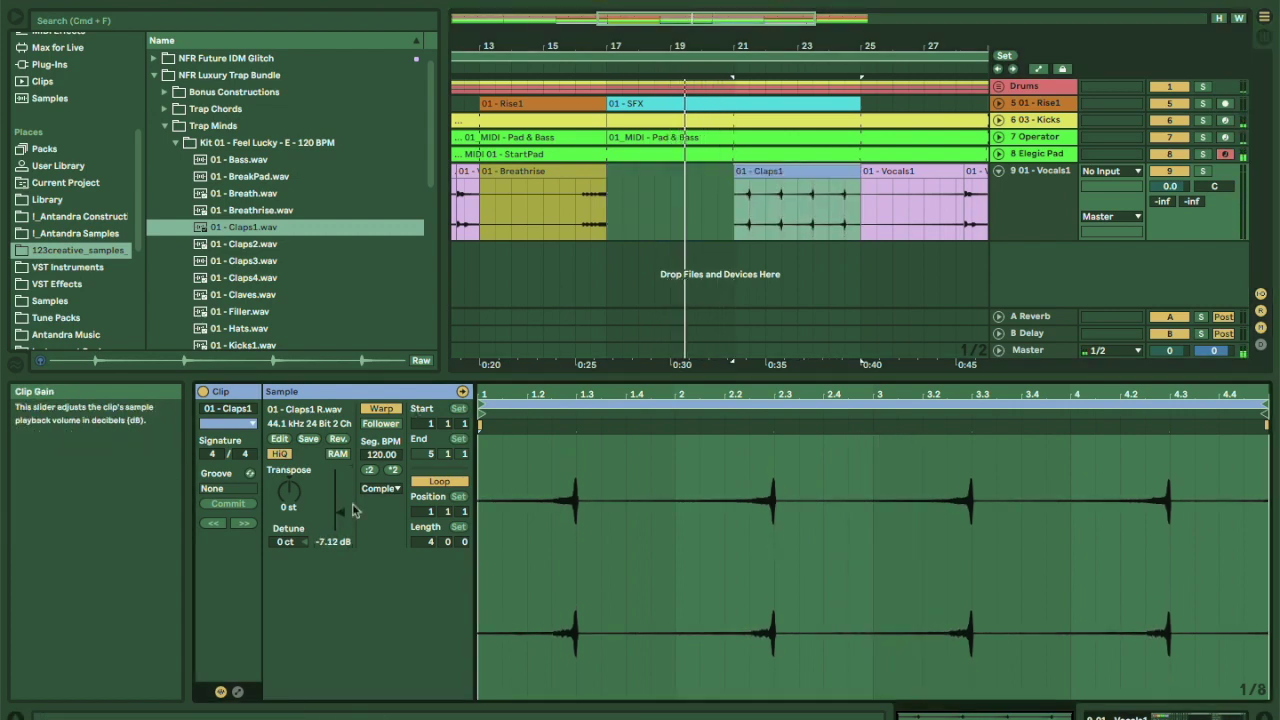
# Split the reversed Claps1 clip at bar 24 and delete its first three bars, keeping only the last bar.
pyautogui.click(738, 206)
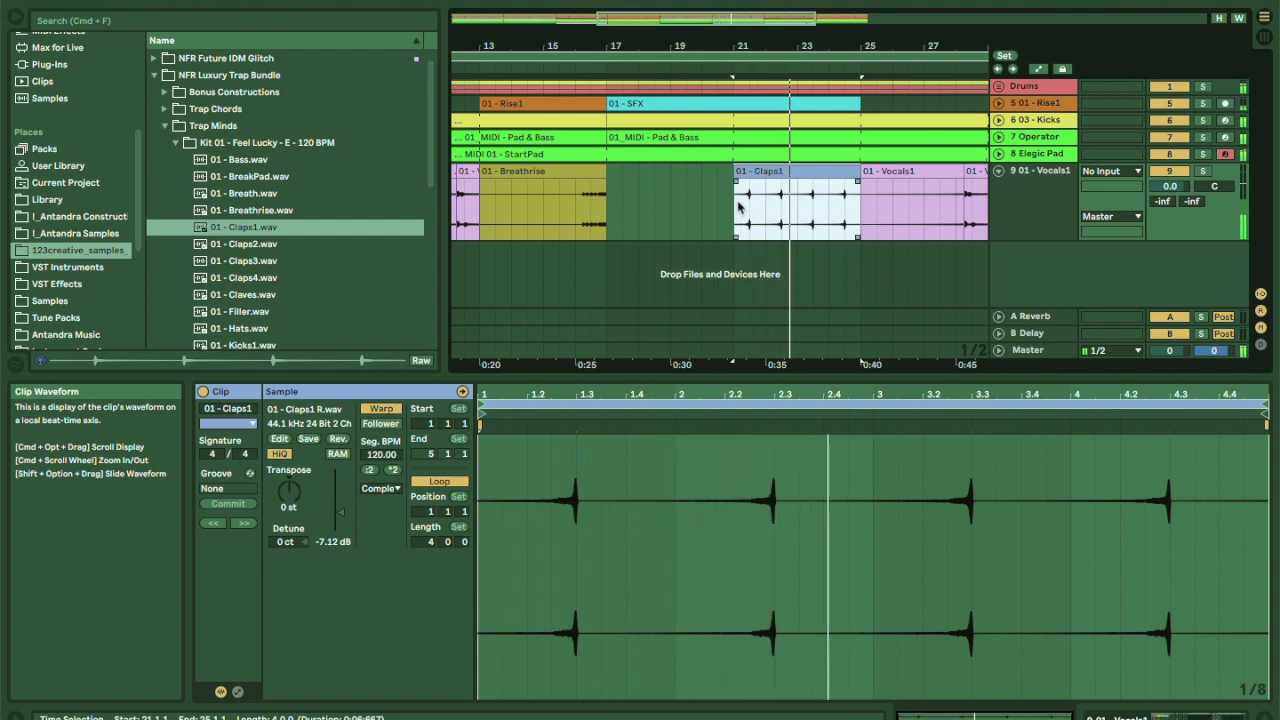
pyautogui.moveTo(738, 211); pyautogui.dragTo(826, 210)
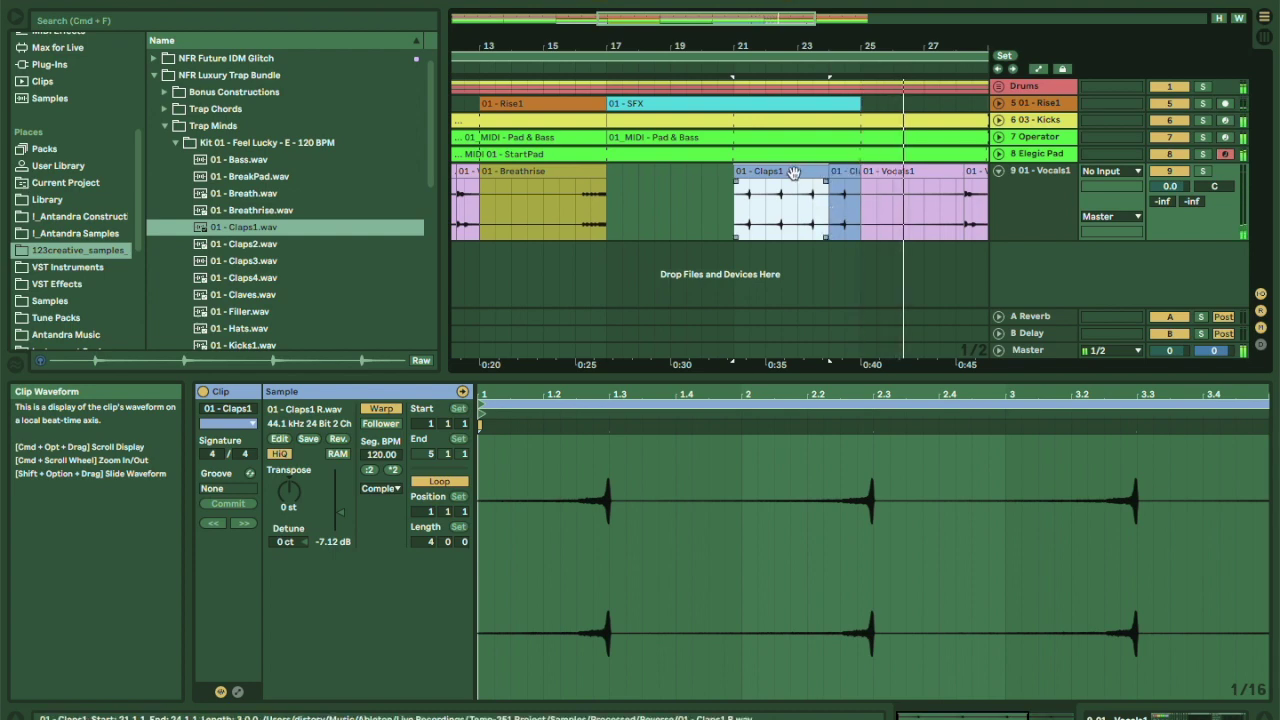
pyautogui.press('Delete')
pyautogui.click(819, 223)
pyautogui.press('space')
pyautogui.press('space')
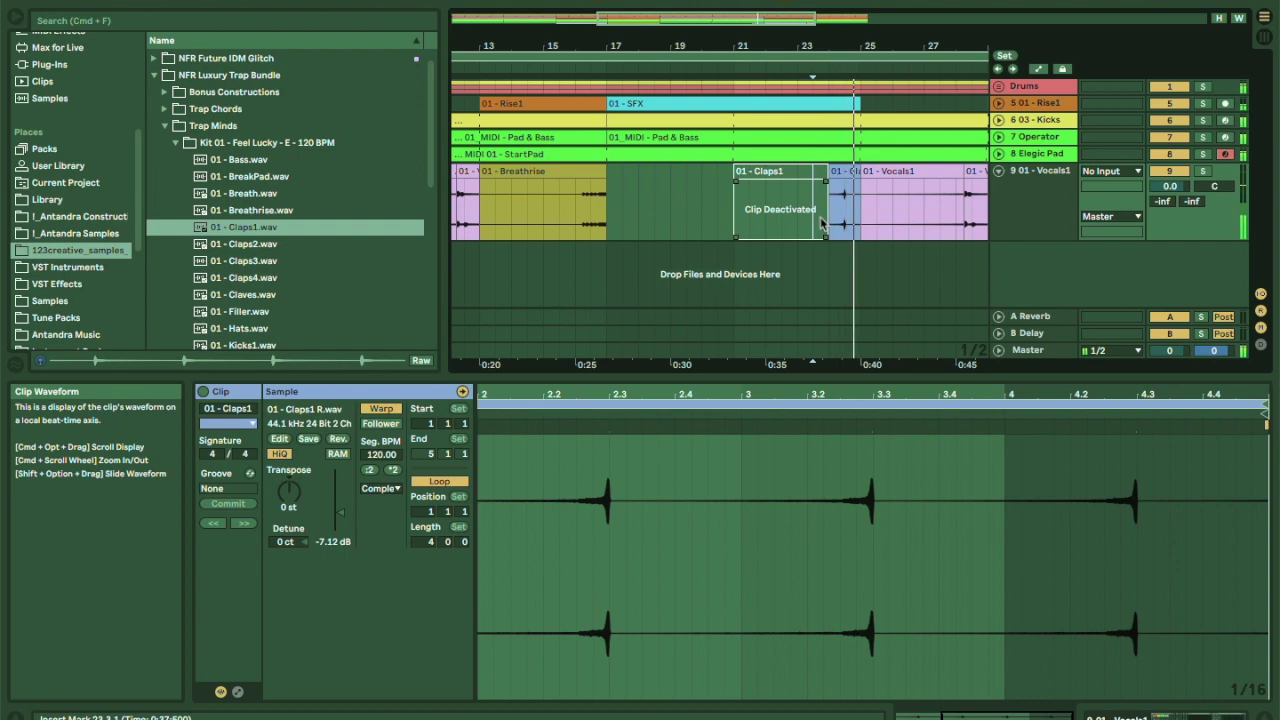
pyautogui.moveTo(806, 43); pyautogui.dragTo(806, 10)
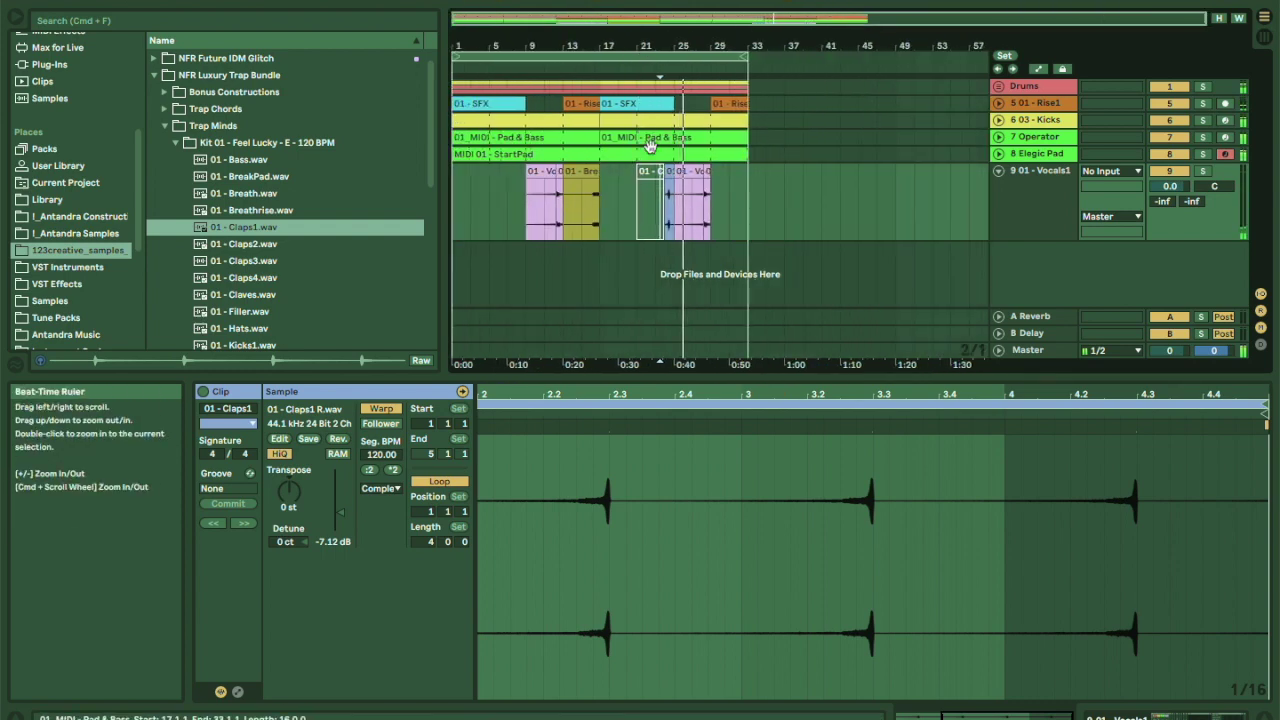
pyautogui.click(647, 168)
pyautogui.press('Delete')
# Copy bars 21 to 25 of the 01 - Vocals1 track and paste them at bar 5.
pyautogui.moveTo(636, 202); pyautogui.dragTo(673, 206)
pyautogui.press('super+c')
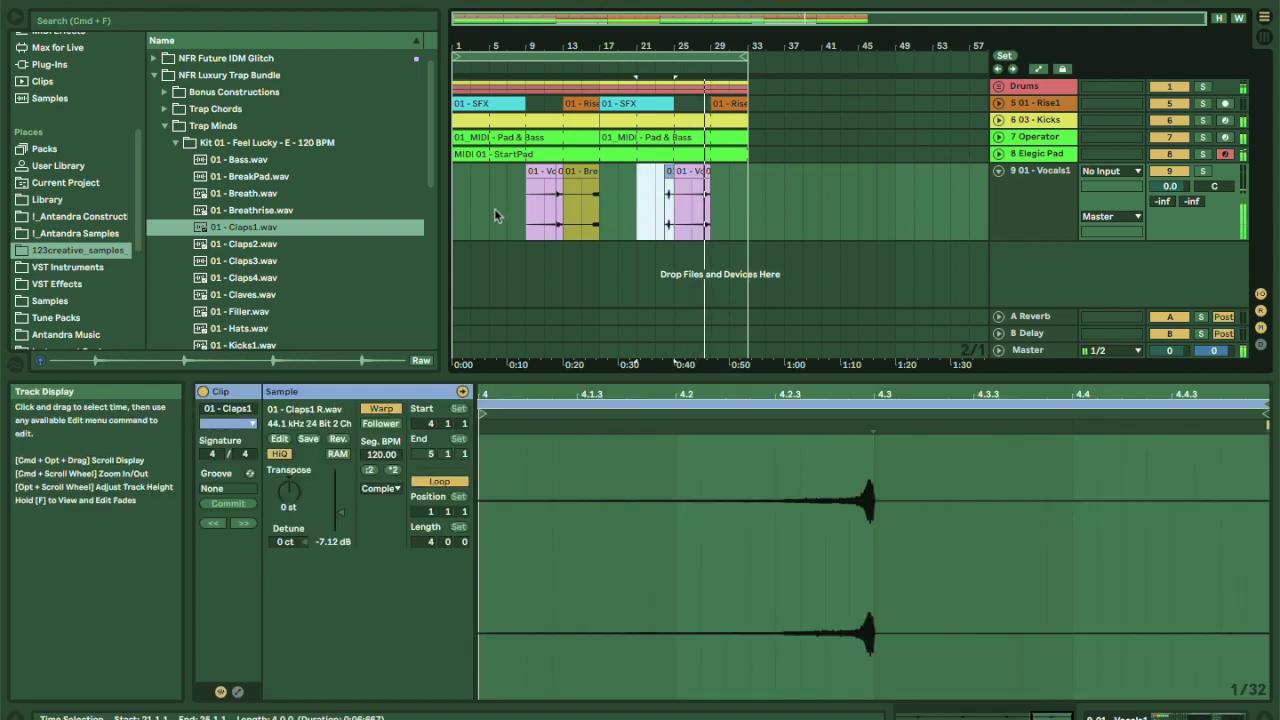
pyautogui.click(491, 208)
pyautogui.press('super+v')
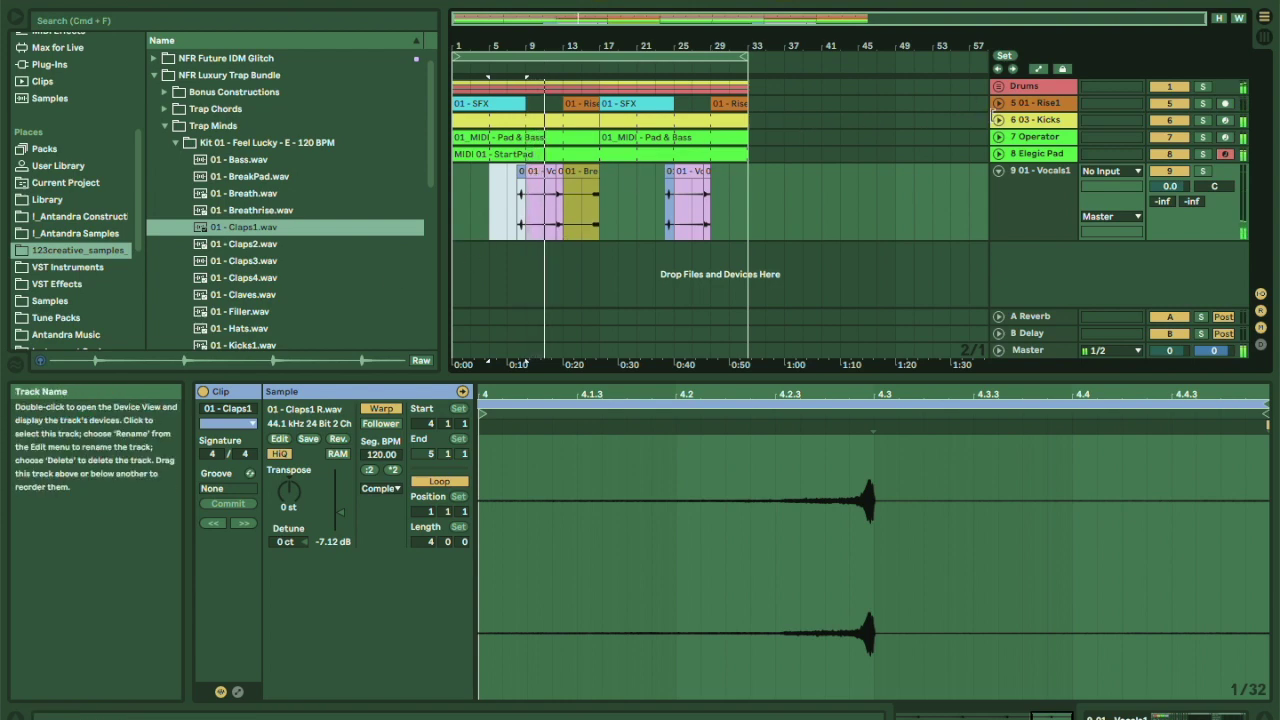
# Expand the 03 - Kicks track and add a Glue Compressor from the audio effects at the end of its device chain.
pyautogui.click(998, 121)
pyautogui.click(1058, 120)
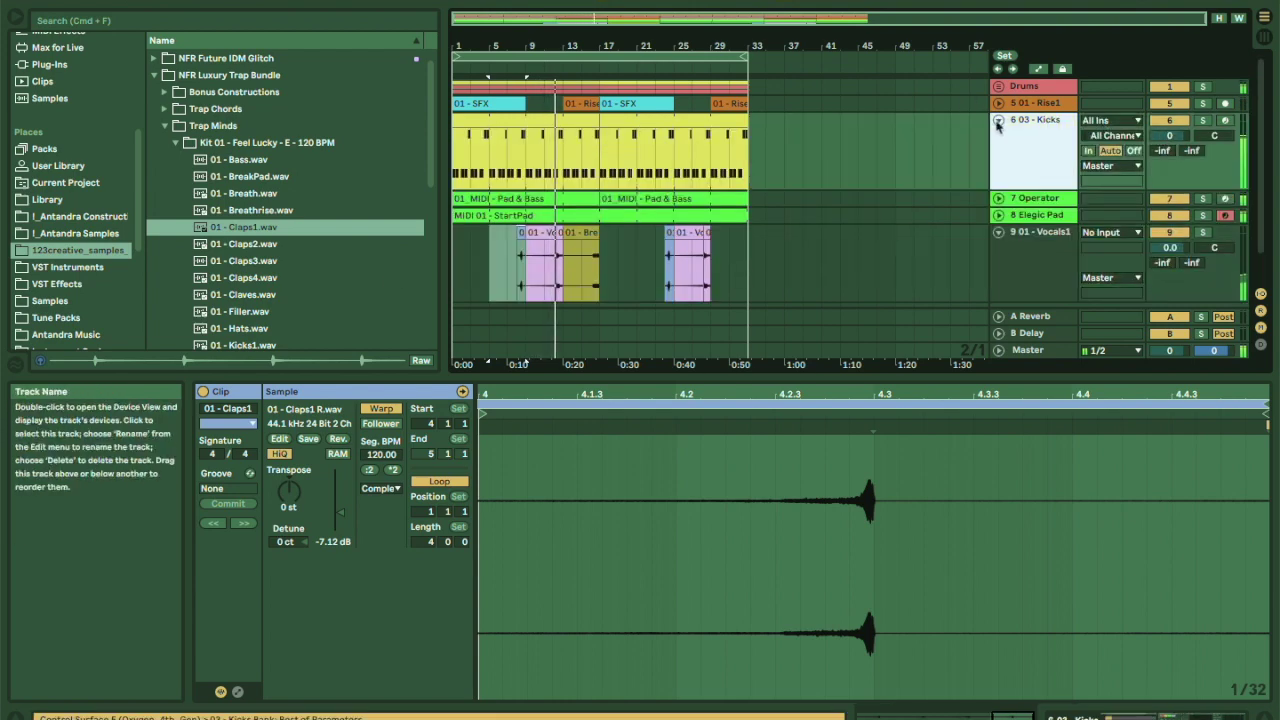
pyautogui.click(58, 166)
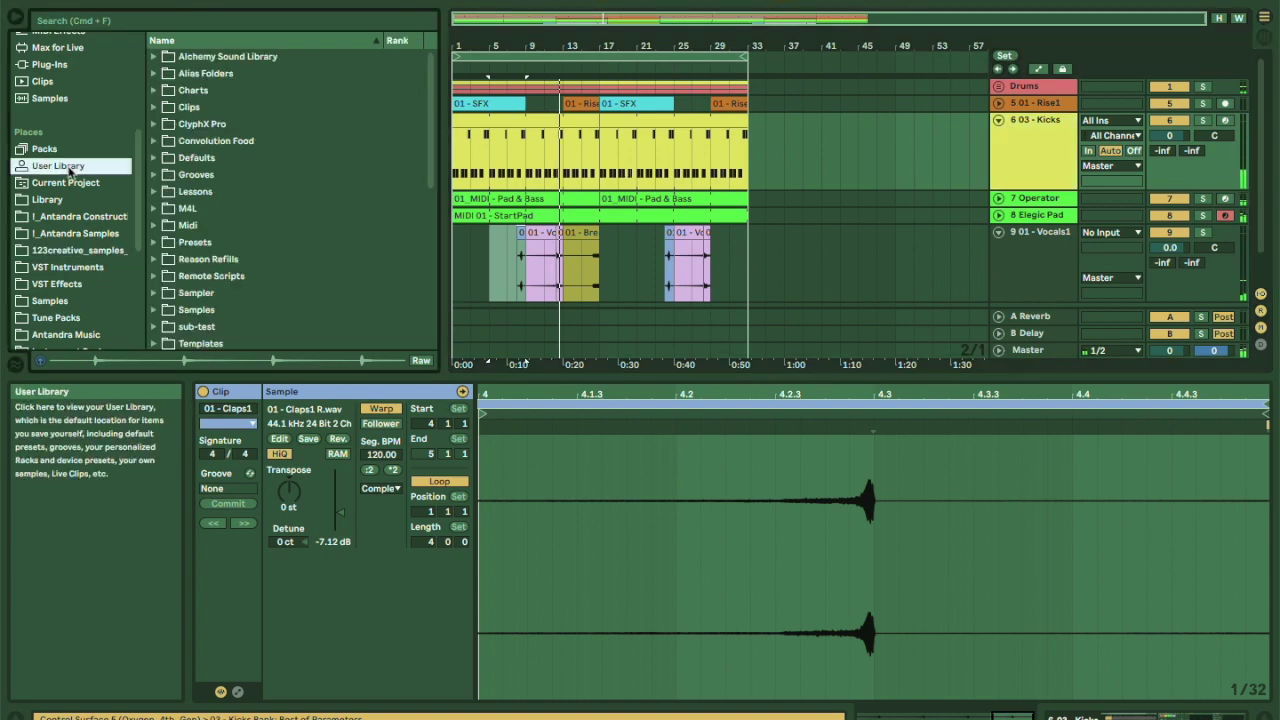
pyautogui.scroll(-6, 213, 212)
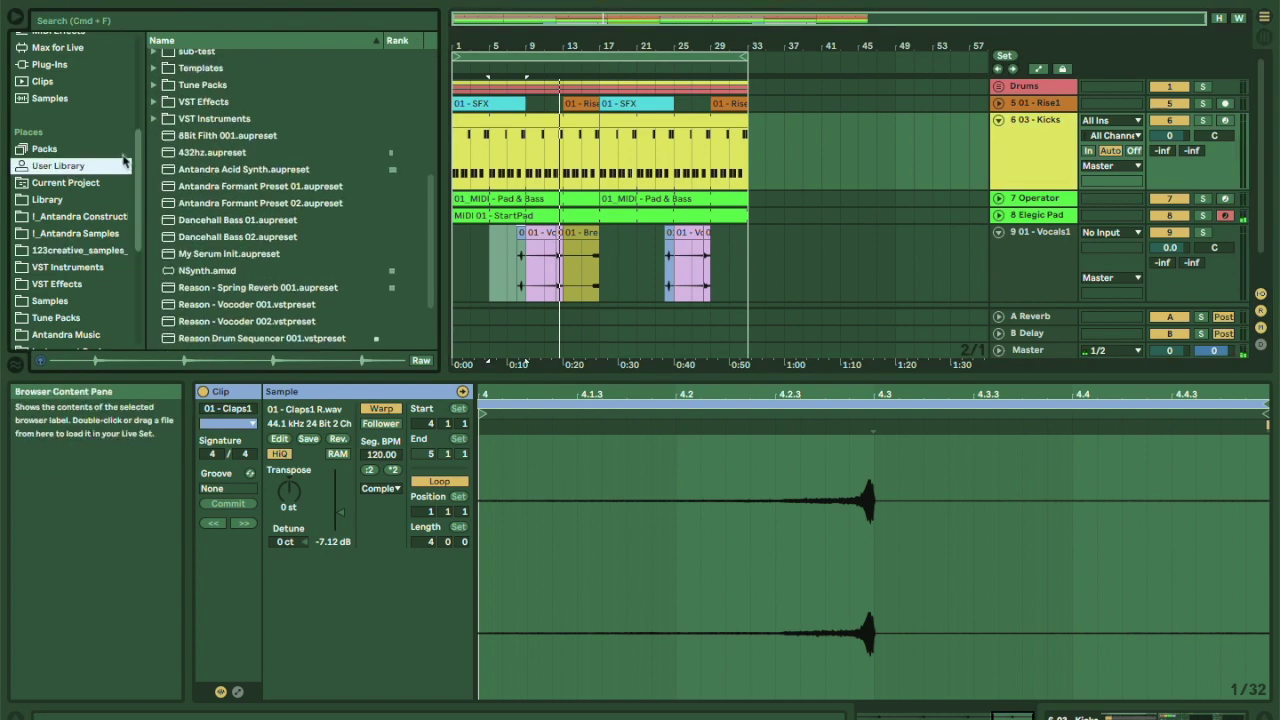
pyautogui.scroll(1, 125, 160)
pyautogui.scroll(-6, 125, 160)
pyautogui.scroll(9, 108, 212)
pyautogui.scroll(2, 108, 212)
pyautogui.click(78, 185)
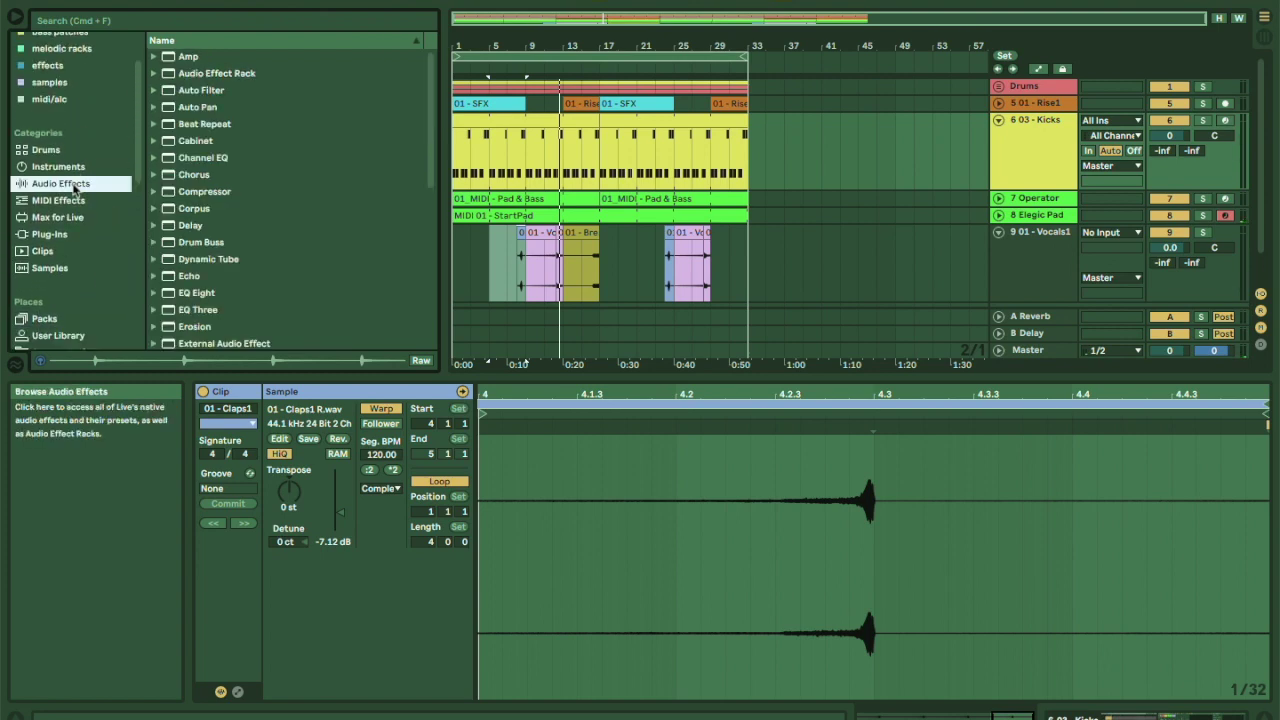
pyautogui.scroll(-5, 199, 191)
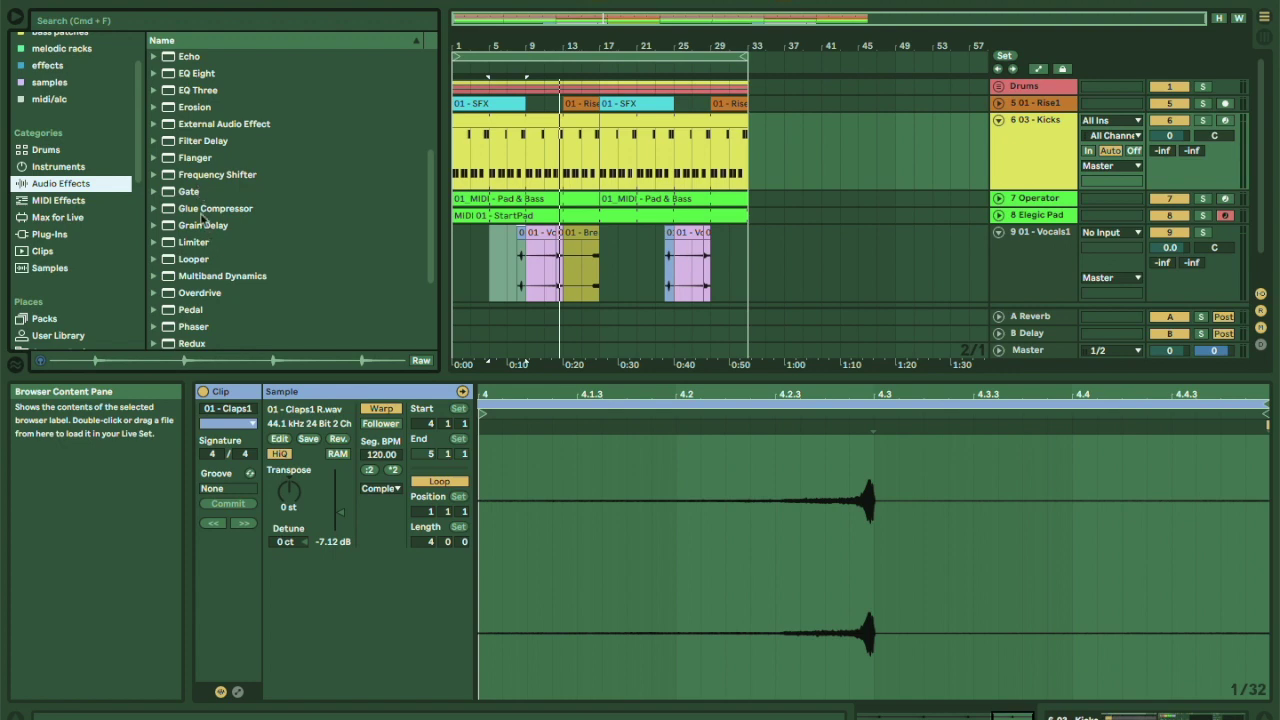
pyautogui.click(201, 210)
pyautogui.press('Return')
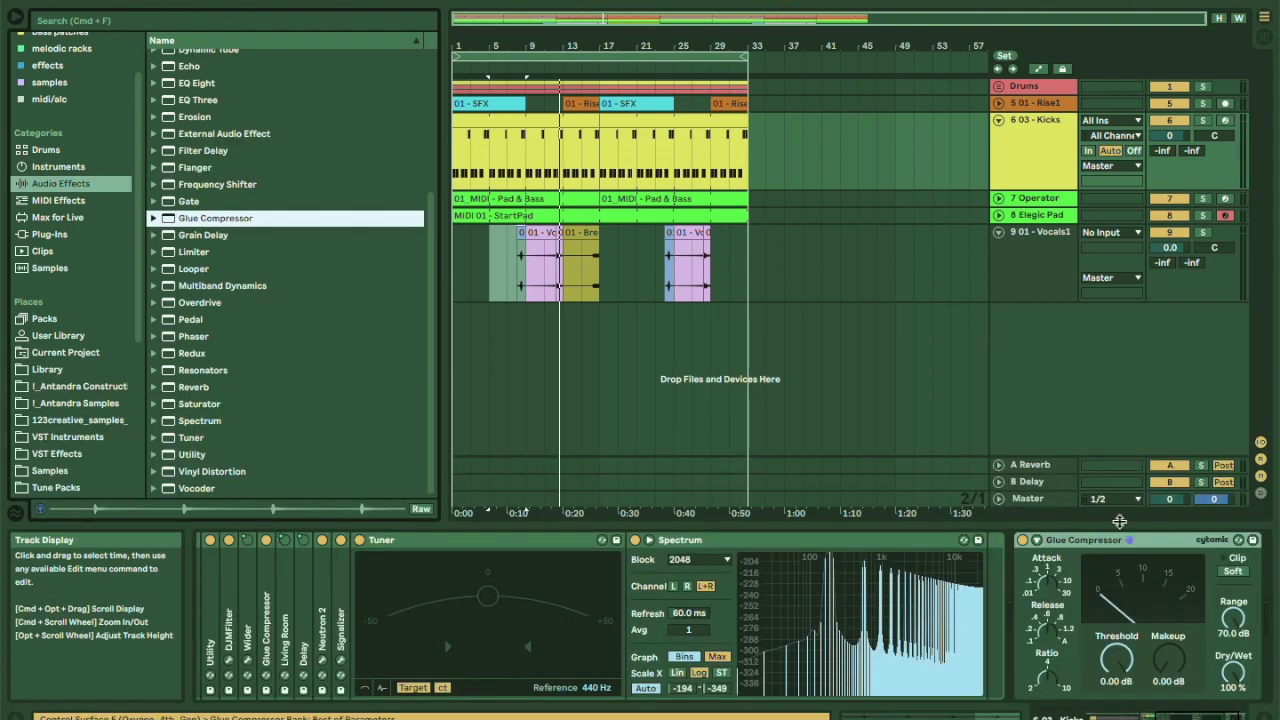
# Enable the Glue Compressor's external sidechain with 2-01 - Kicks2 as its audio source.
pyautogui.click(1036, 541)
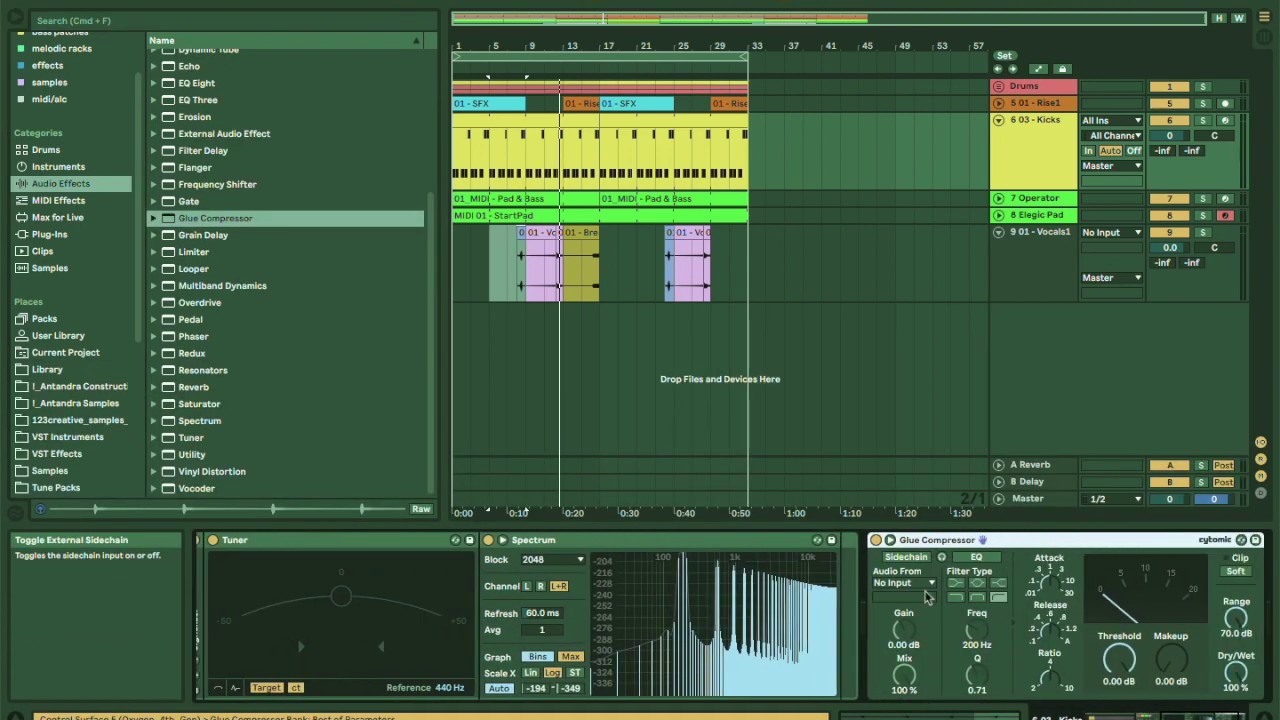
pyautogui.click(897, 558)
pyautogui.click(903, 582)
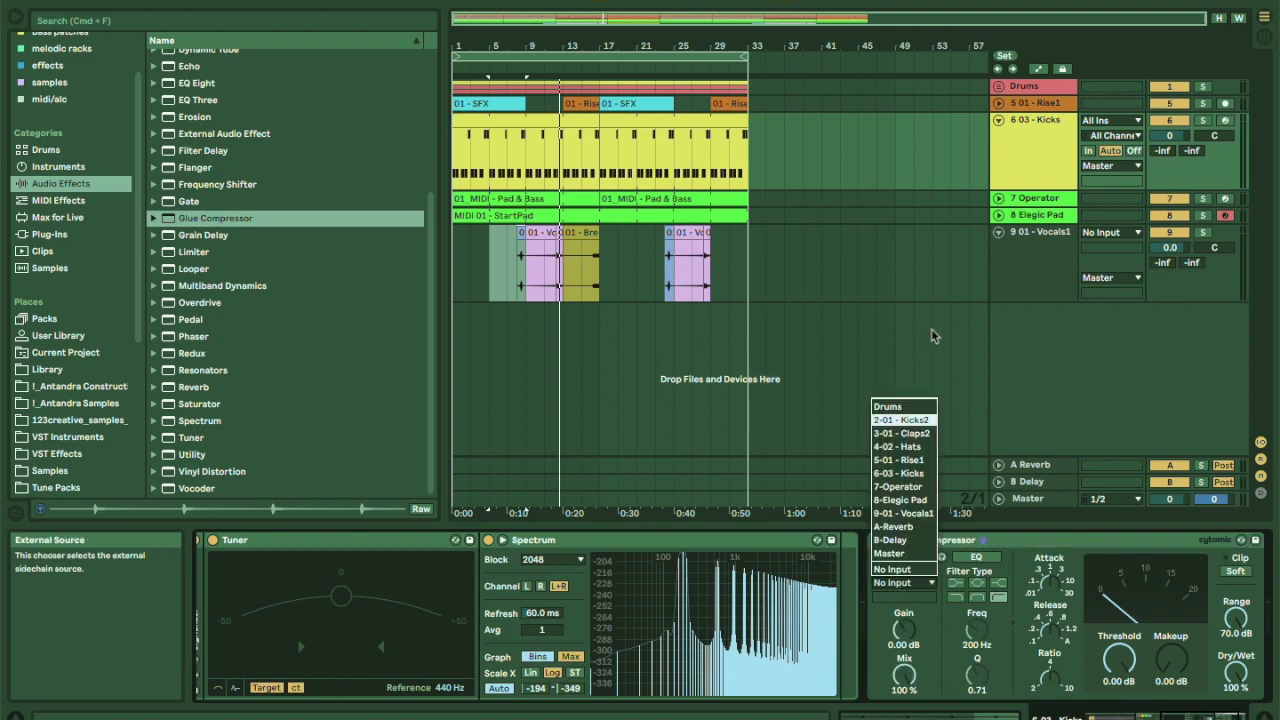
pyautogui.click(912, 424)
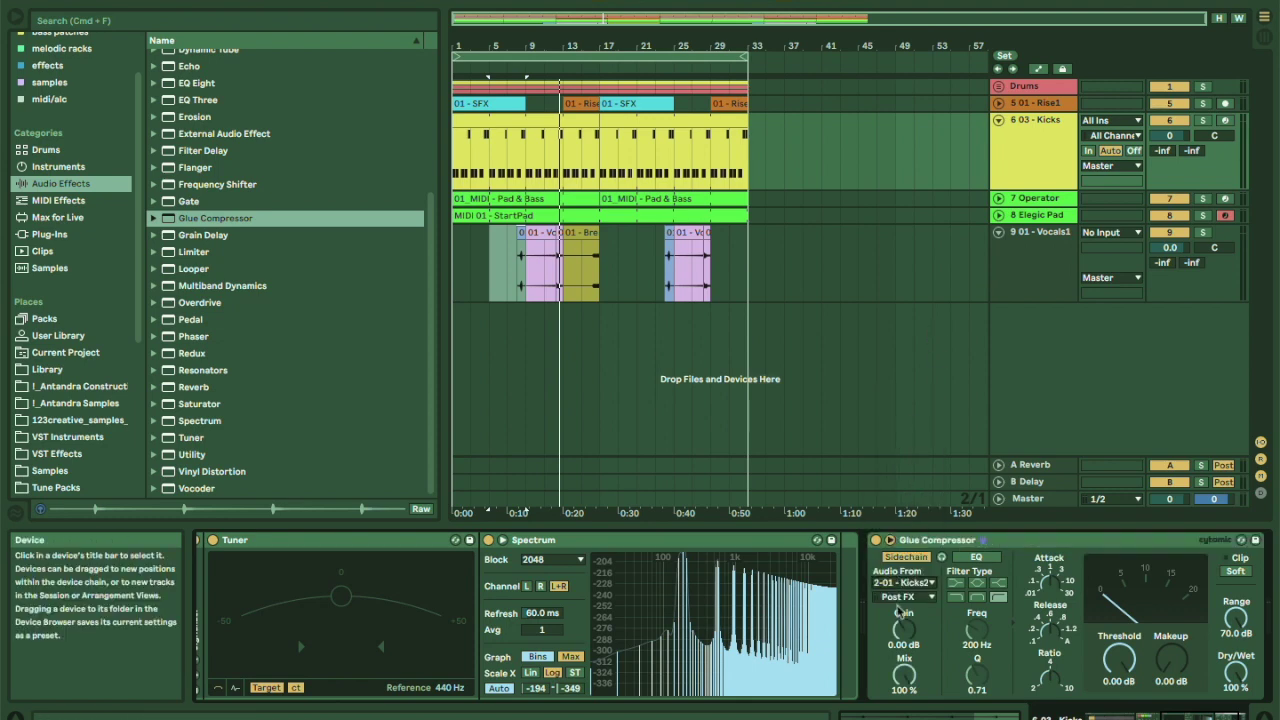
# During playback, set the Glue Compressor's threshold to -29.5 dB and its makeup gain to 6.67 dB.
pyautogui.press('space')
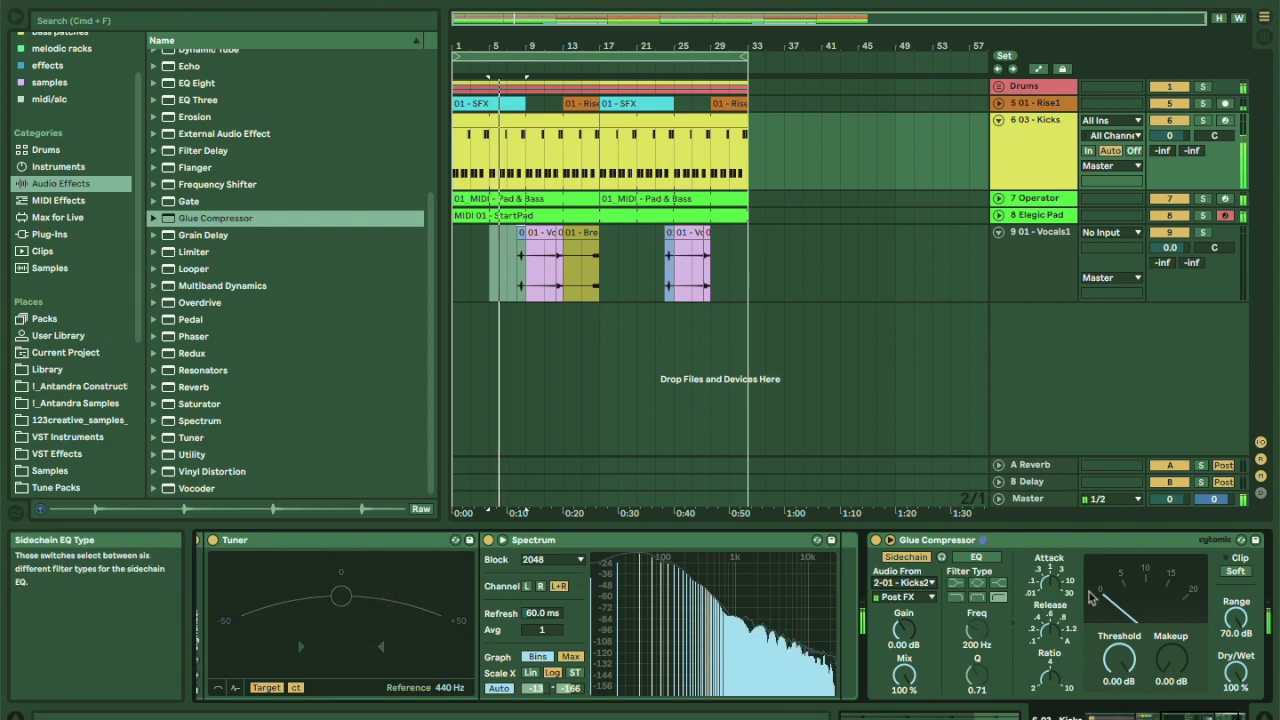
pyautogui.moveTo(1119, 658); pyautogui.dragTo(1119, 711)
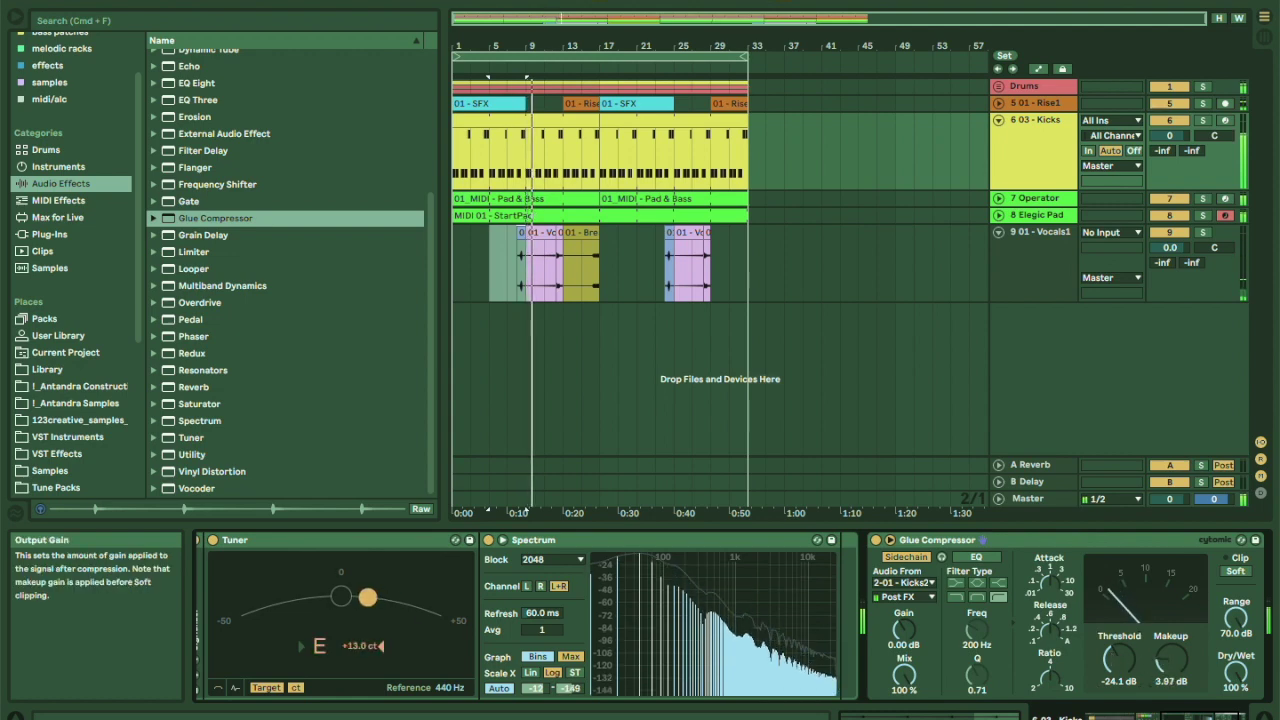
pyautogui.moveTo(1172, 667); pyautogui.dragTo(1172, 645)
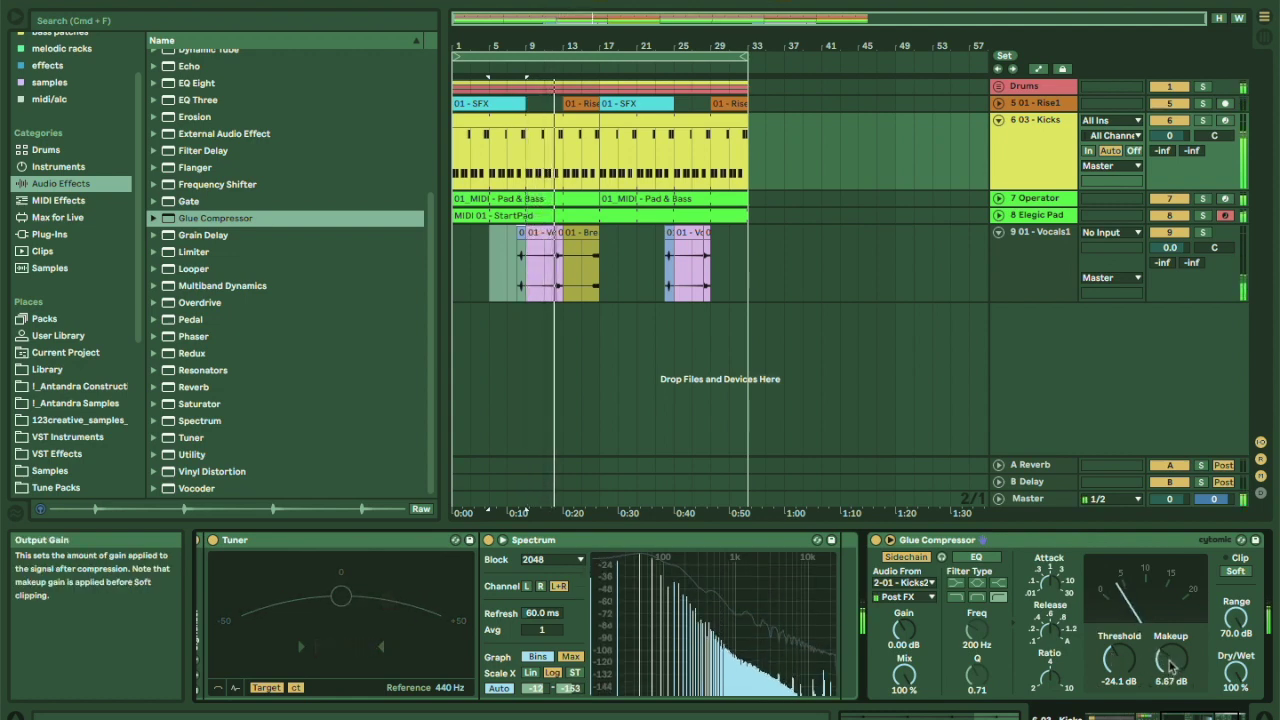
pyautogui.moveTo(1120, 662); pyautogui.dragTo(1120, 680)
# Turn on the Glue Compressor's sidechain EQ and set its filter type to low-pass.
pyautogui.click(977, 583)
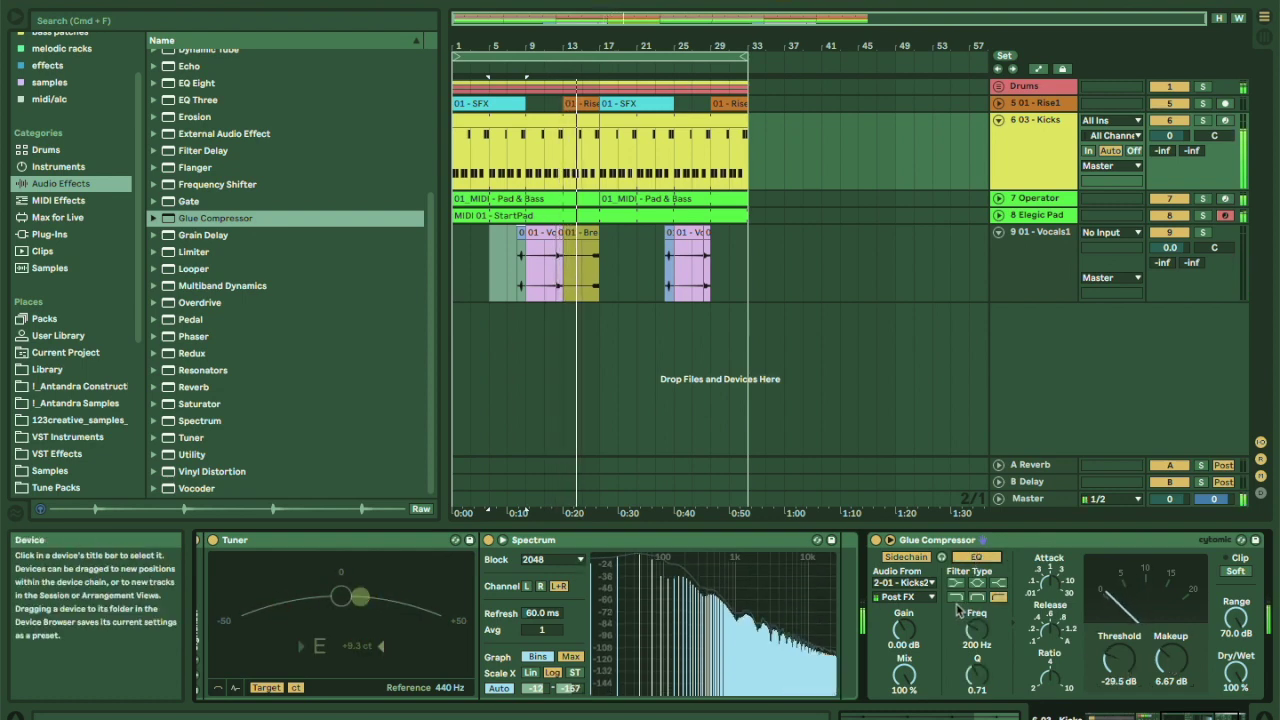
pyautogui.click(956, 600)
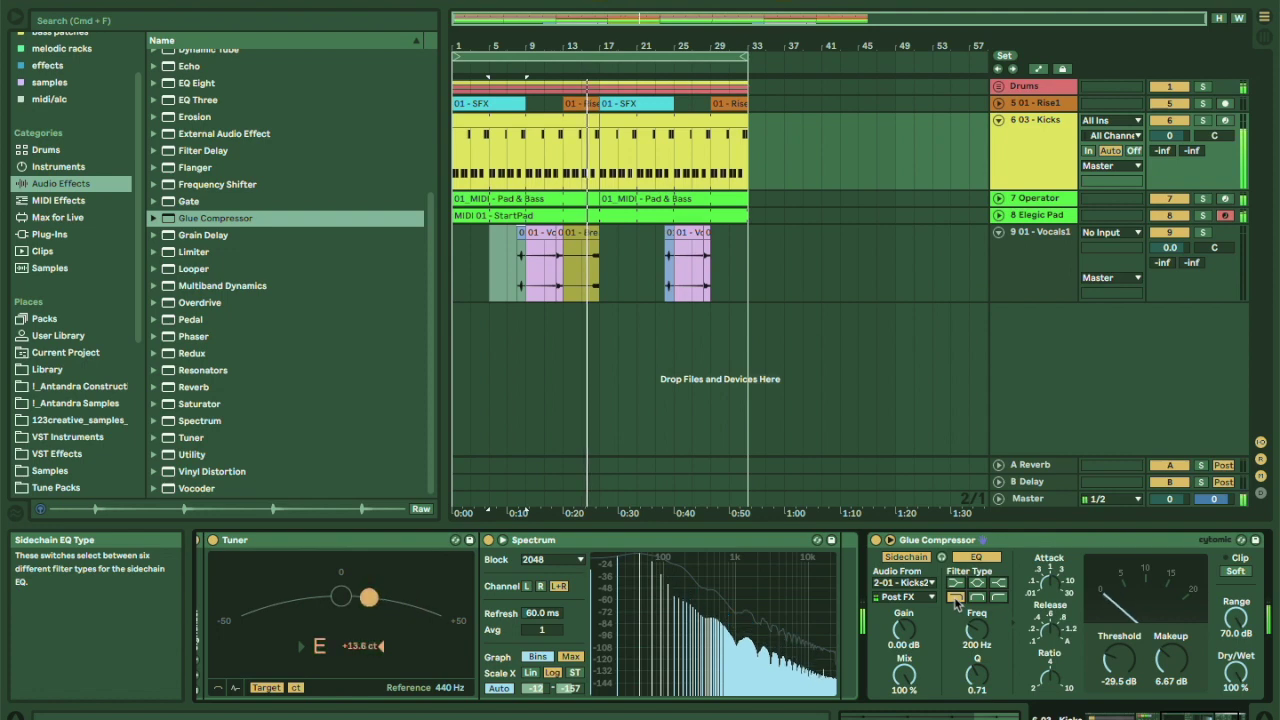
# Switch off the Glue Compressor's sidechain EQ and set its threshold to -21.9 dB.
pyautogui.click(966, 558)
pyautogui.click(965, 558)
pyautogui.click(965, 558)
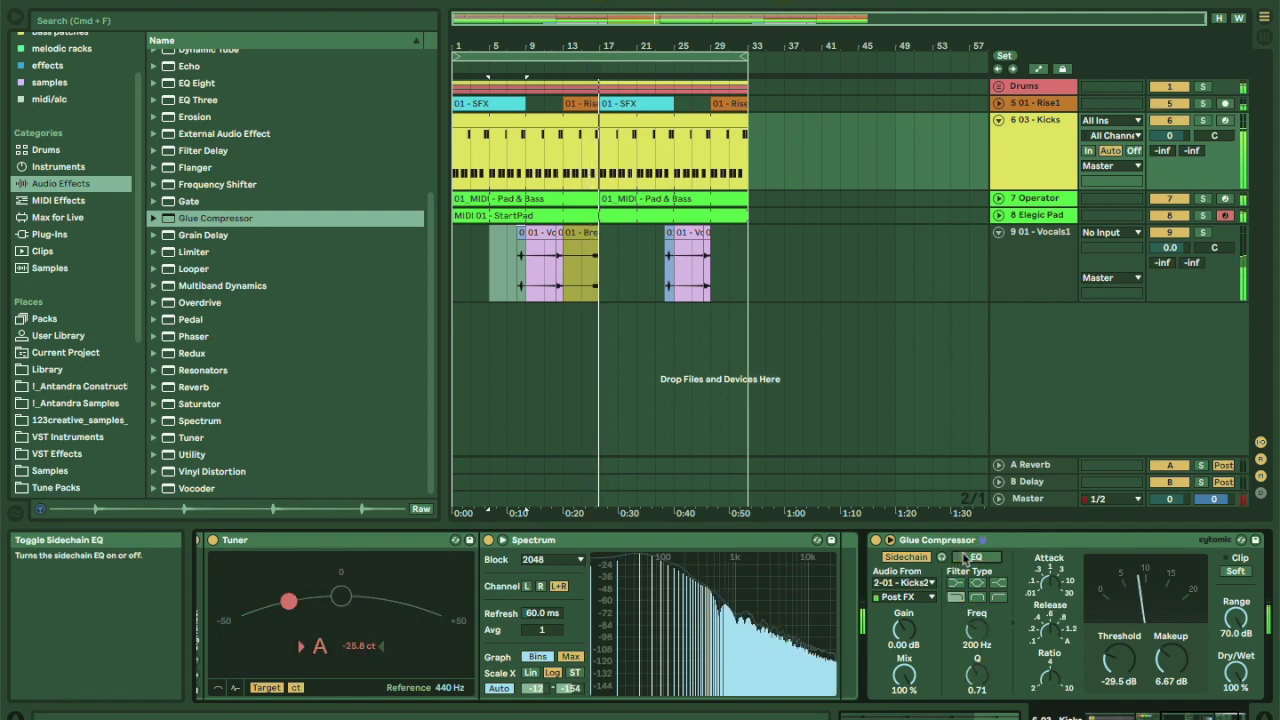
pyautogui.moveTo(1119, 659); pyautogui.dragTo(1119, 657)
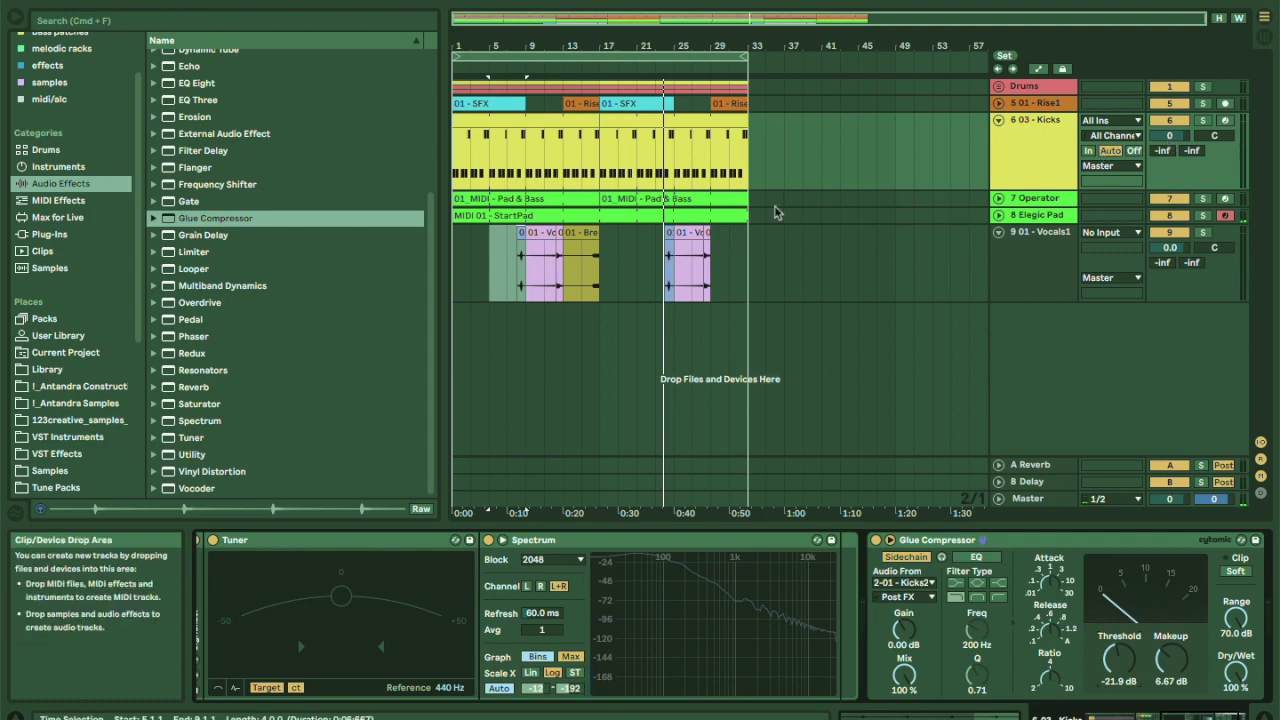
# Add a Limiter from the audio effects to the Master track and fold the 01 - Vocals1 track.
pyautogui.click(460, 220)
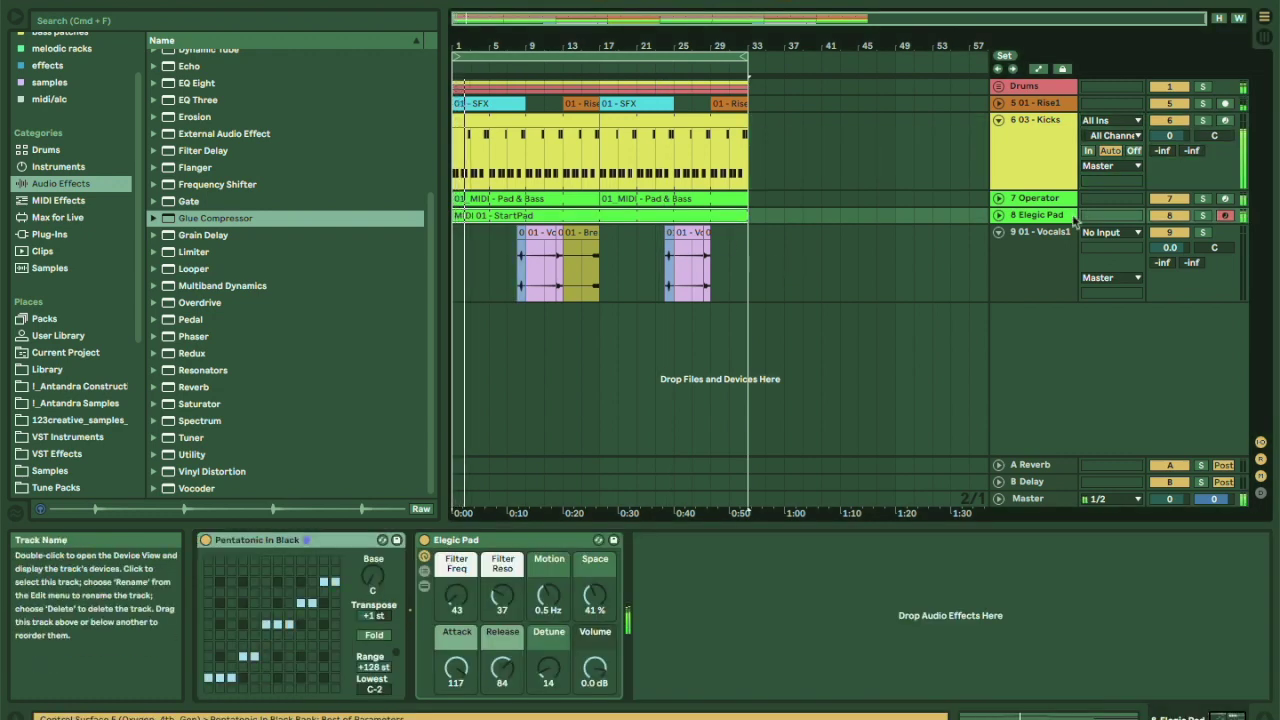
pyautogui.click(1026, 498)
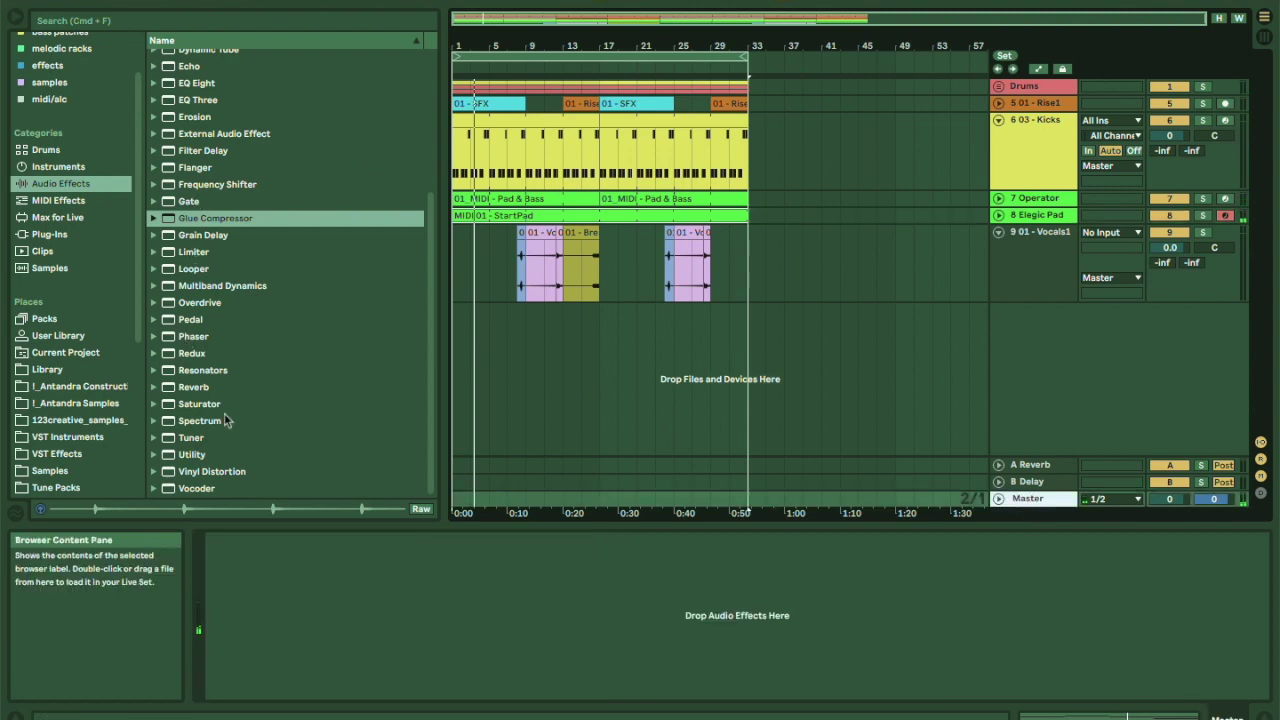
pyautogui.click(215, 218)
pyautogui.scroll(3, 215, 263)
pyautogui.scroll(4, 215, 263)
pyautogui.moveTo(198, 356); pyautogui.dragTo(280, 587)
pyautogui.press('space')
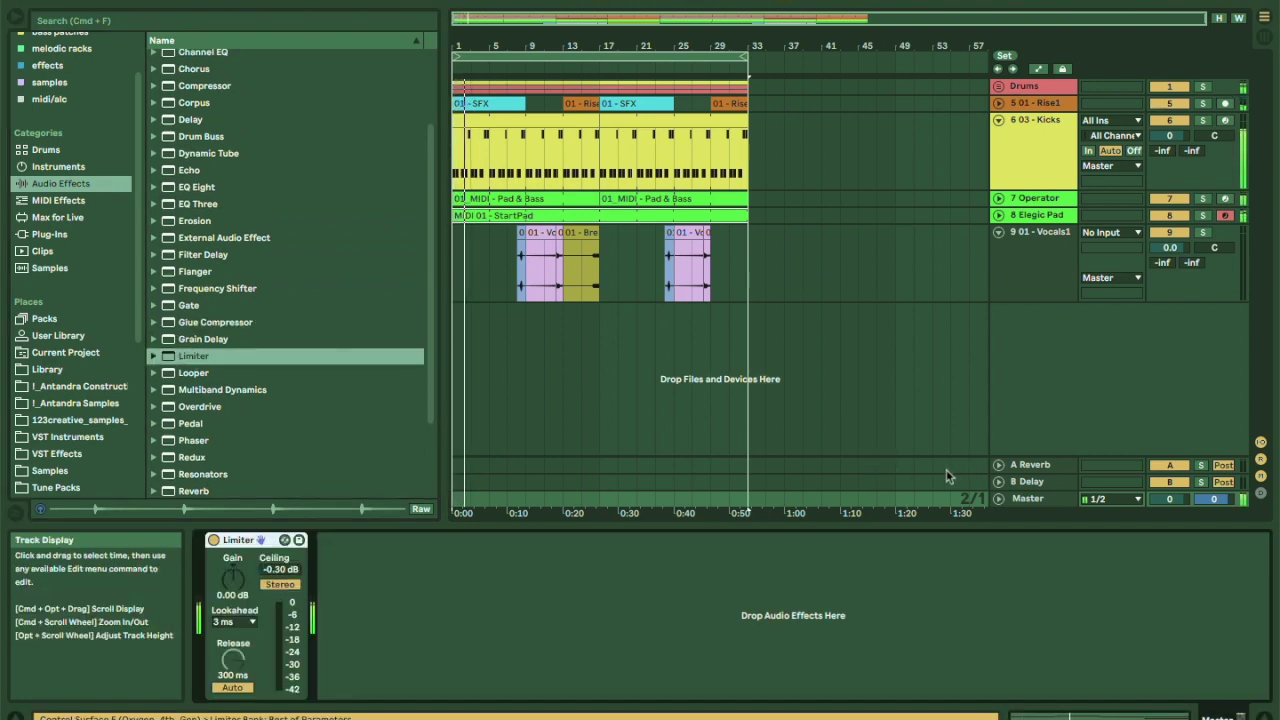
pyautogui.click(1038, 500)
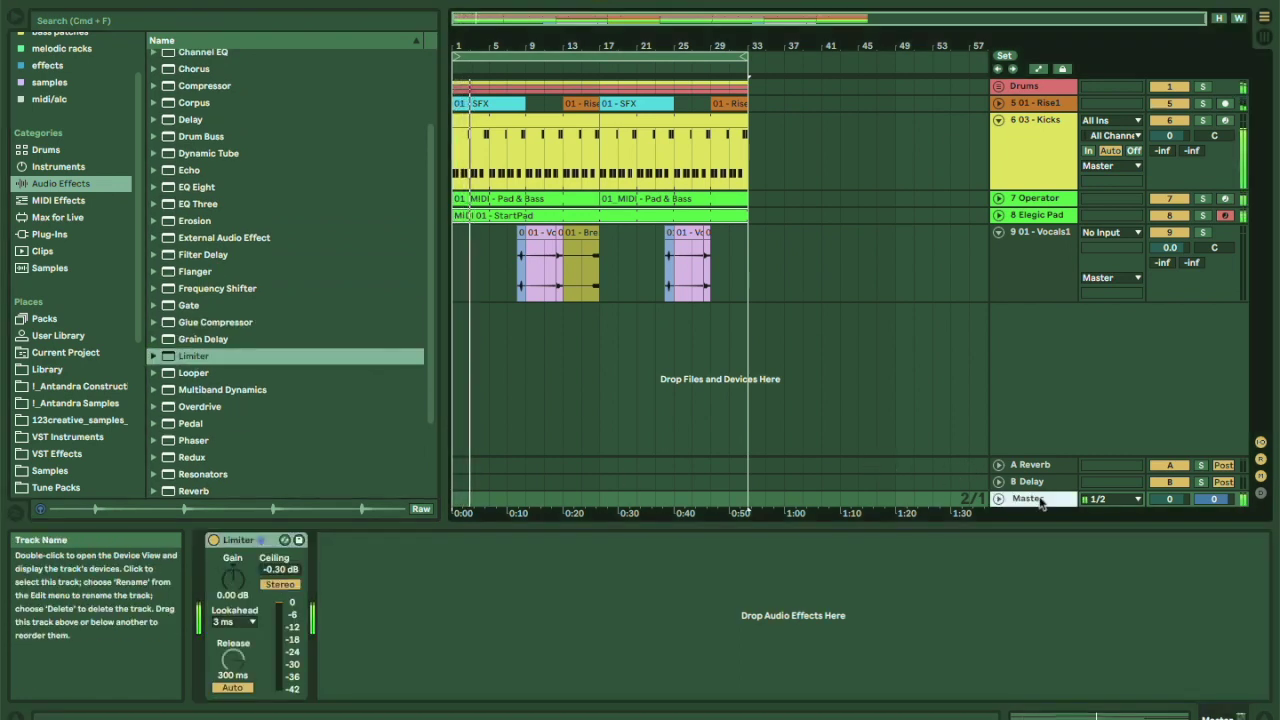
pyautogui.click(1020, 245)
pyautogui.click(998, 233)
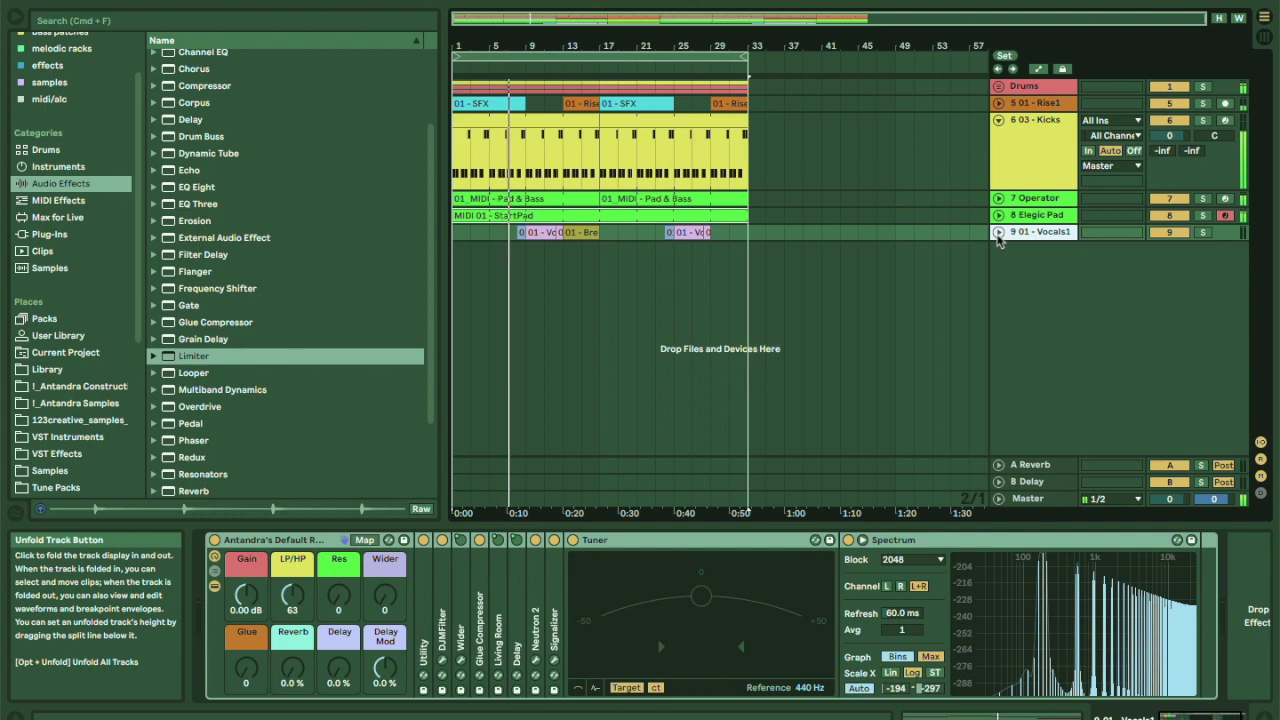
# Audition the bass, pad, breath, clap and hat samples of Kit 01 - Feel Lucky in the Trap Minds sample folder.
pyautogui.scroll(-1, 121, 417)
pyautogui.click(121, 413)
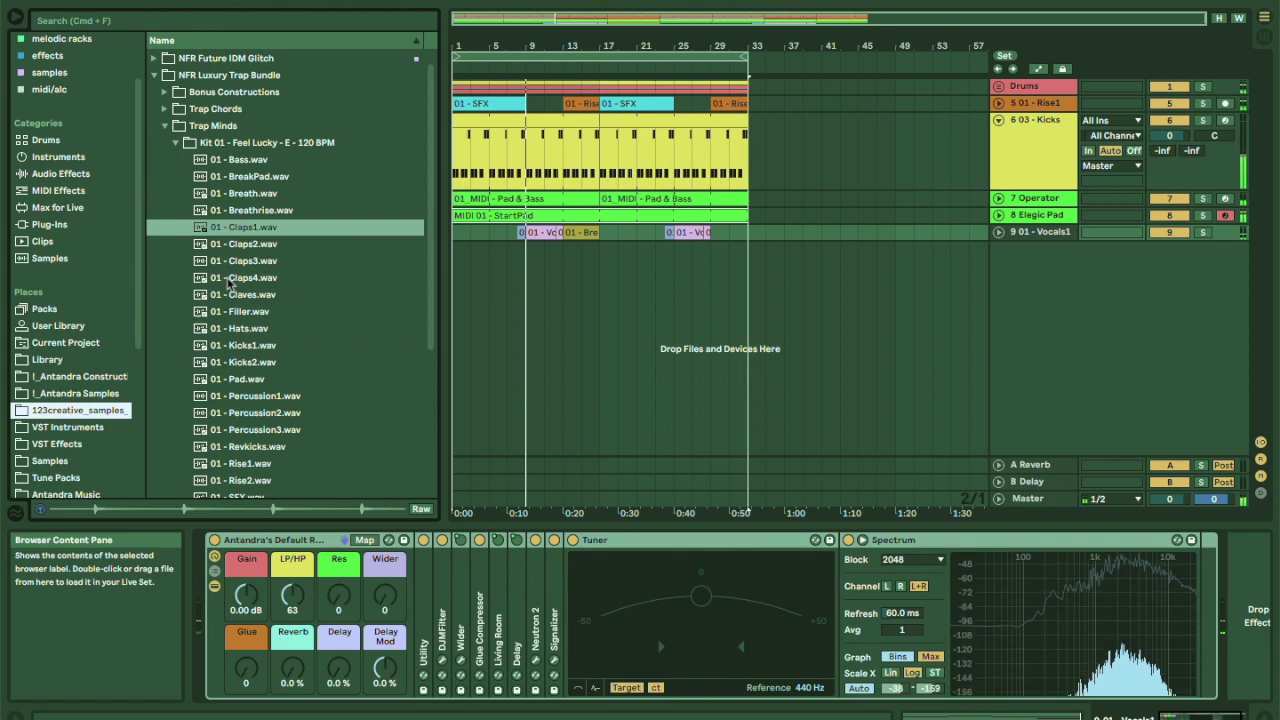
pyautogui.click(178, 143)
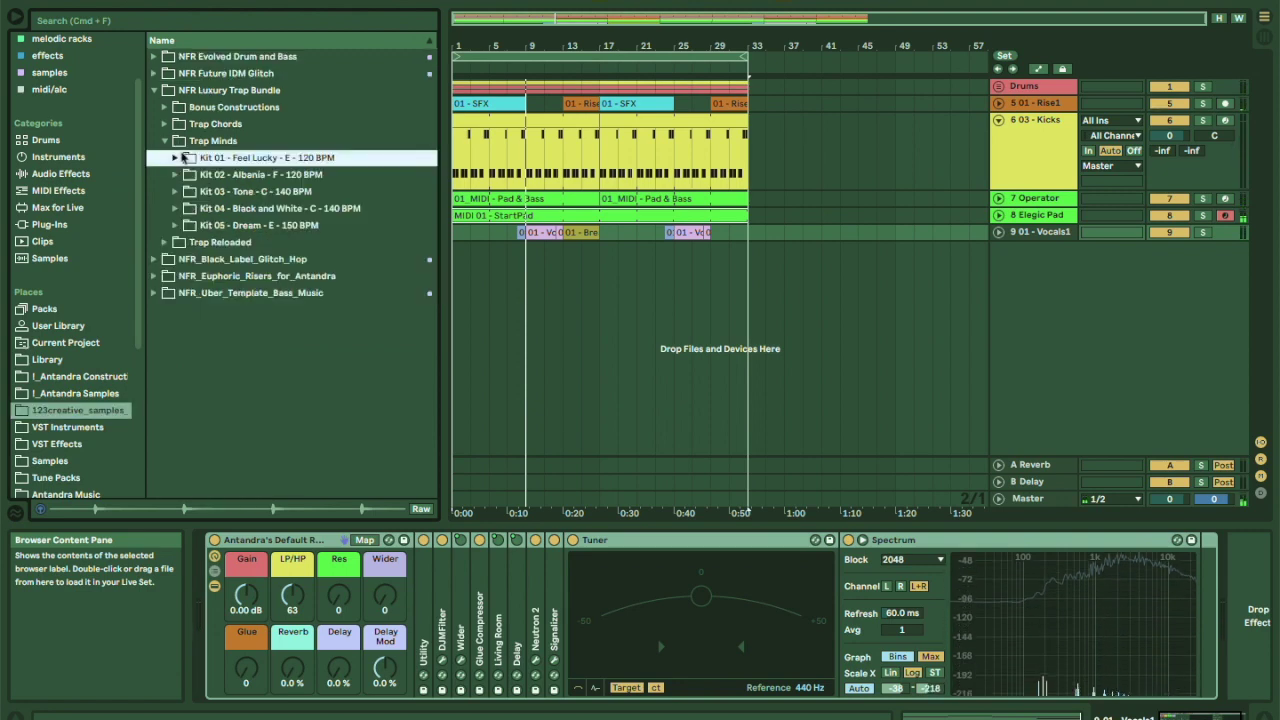
pyautogui.click(175, 158)
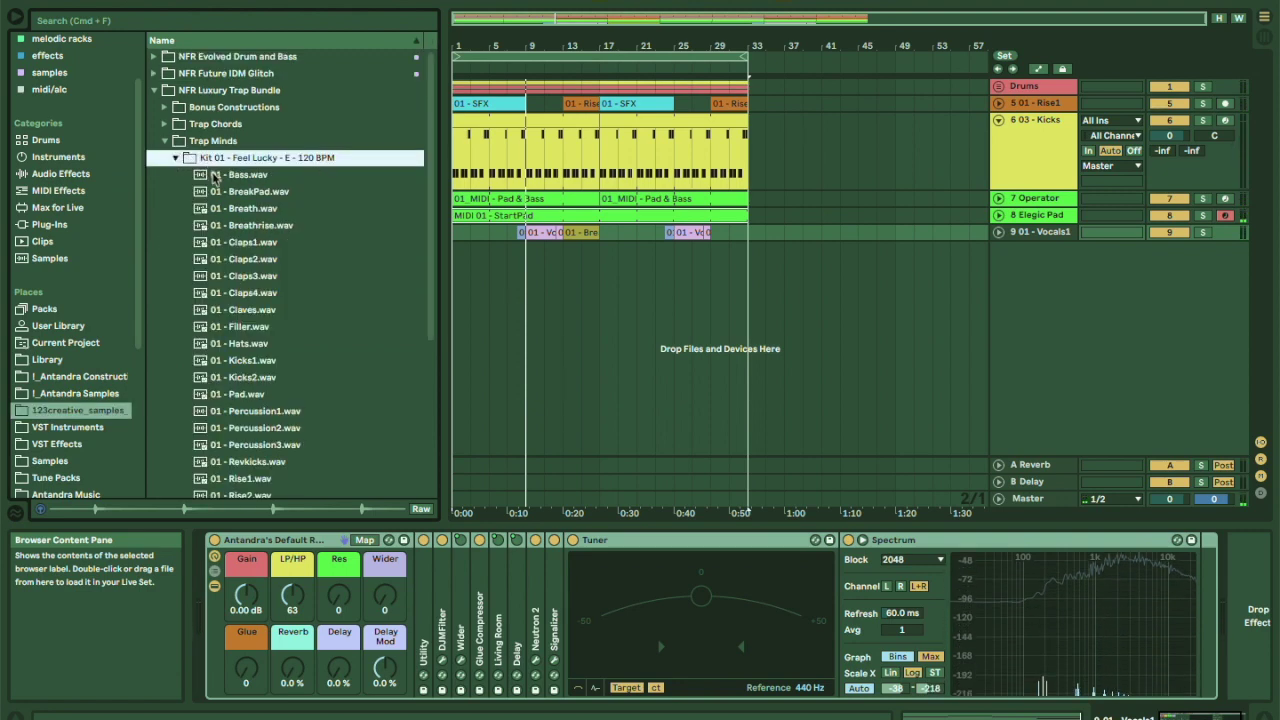
pyautogui.click(214, 176)
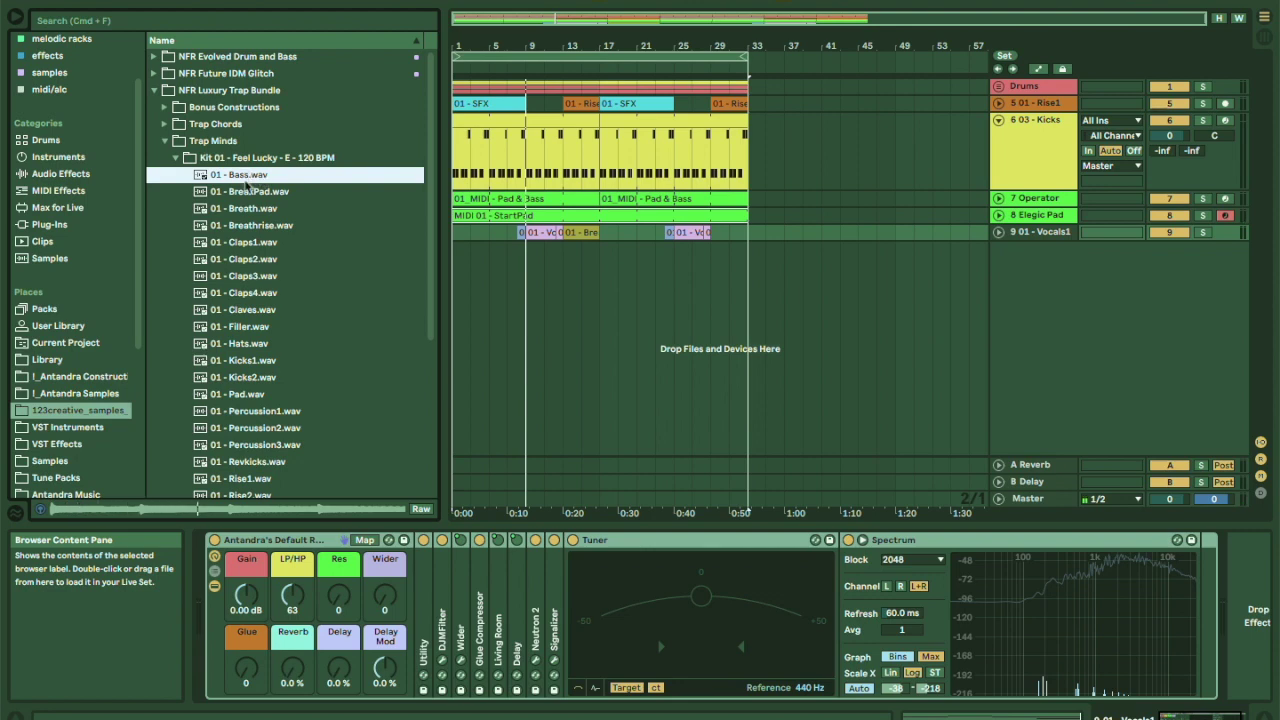
pyautogui.click(243, 192)
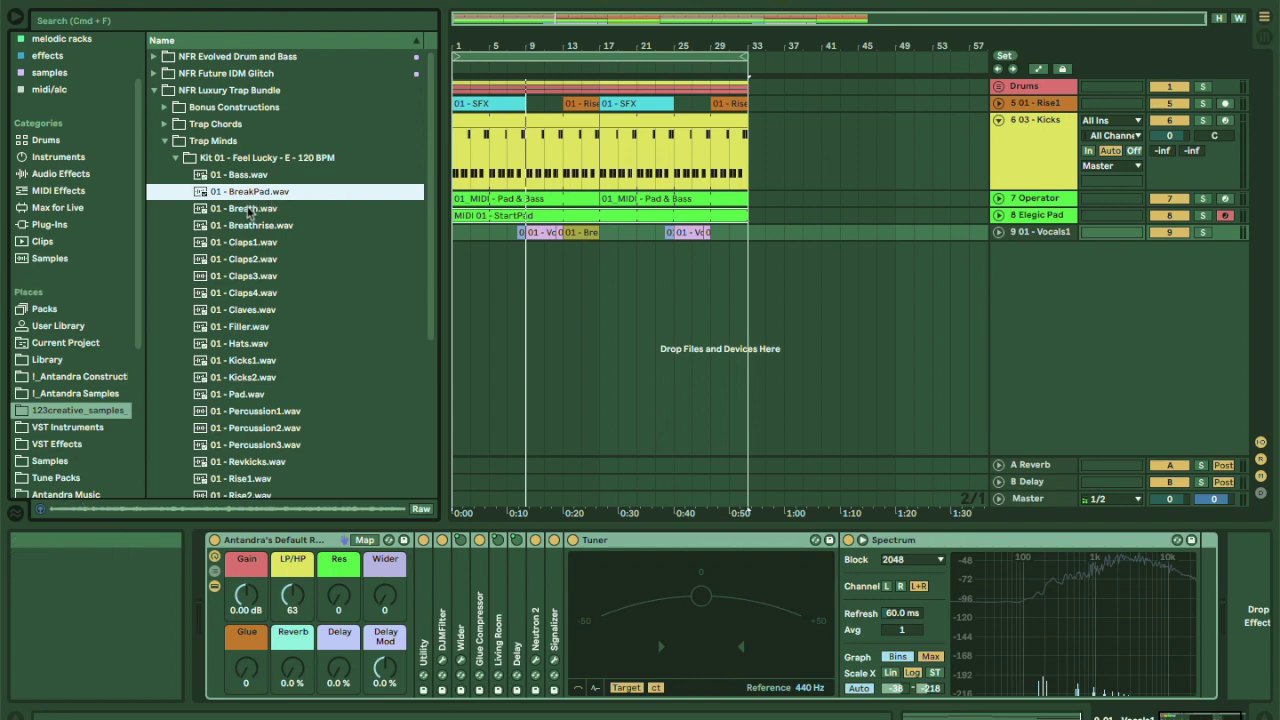
pyautogui.click(249, 209)
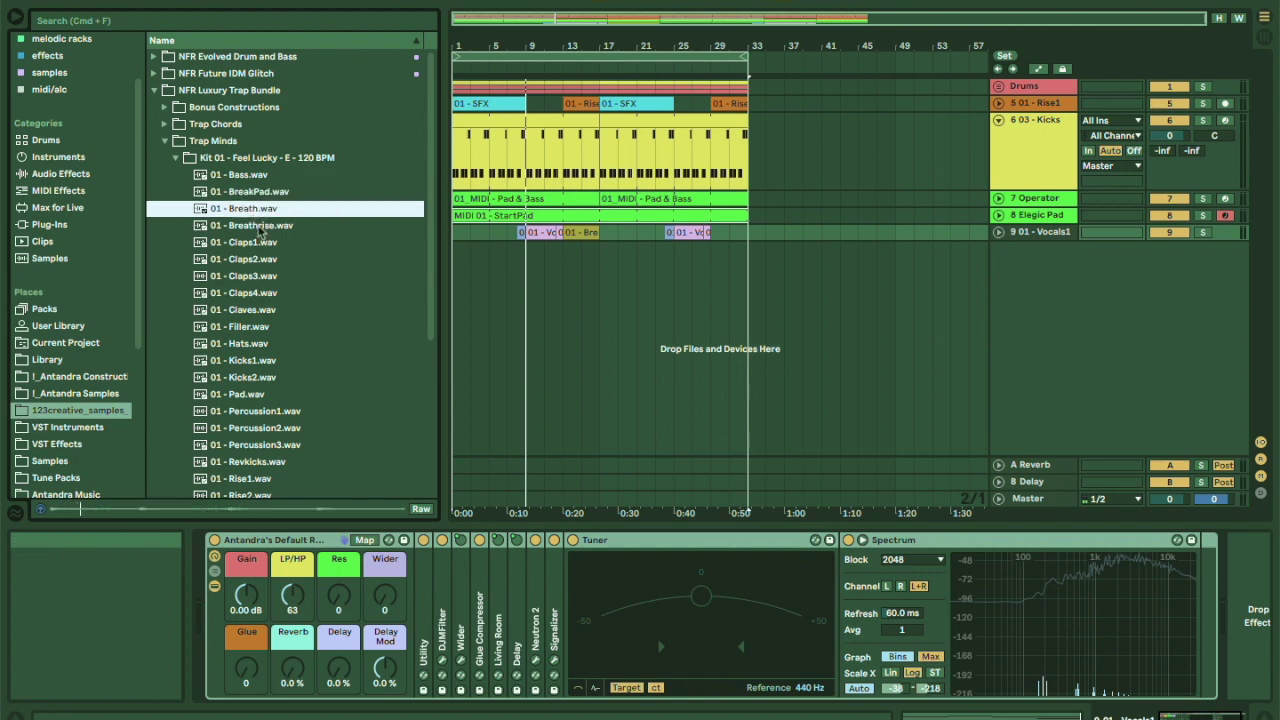
pyautogui.scroll(-2, 252, 217)
pyautogui.click(243, 196)
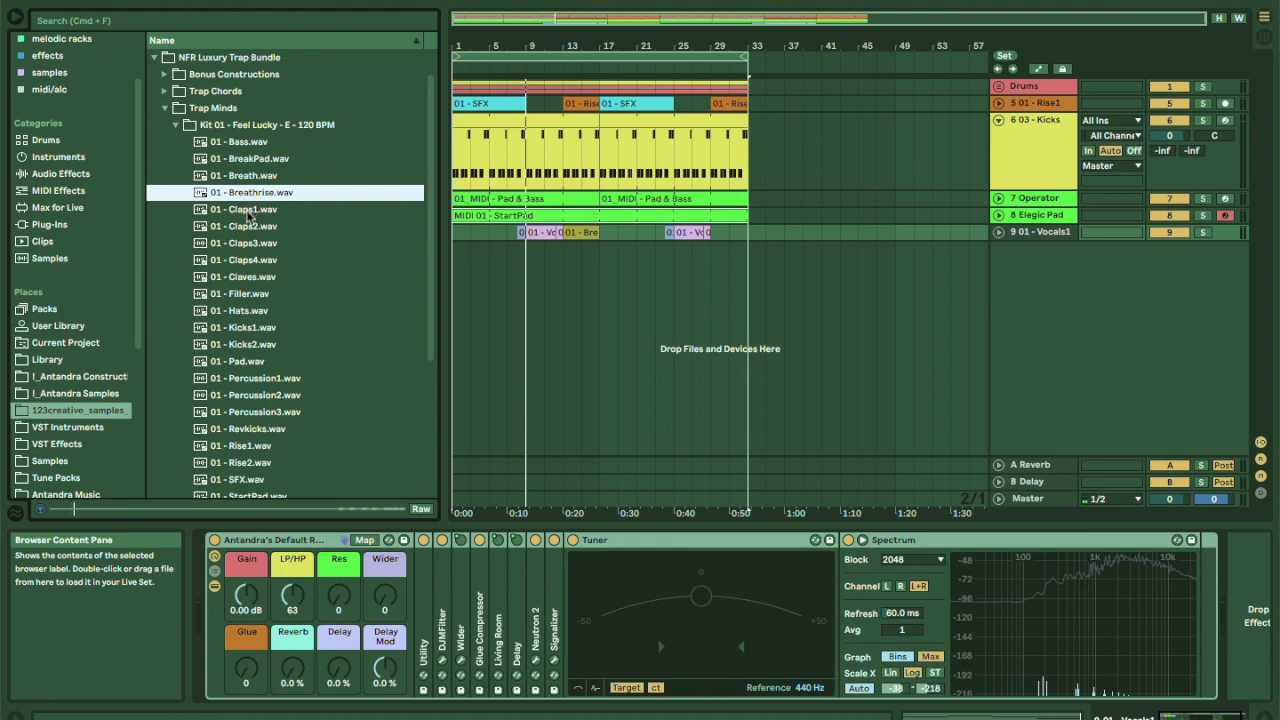
pyautogui.click(248, 212)
pyautogui.click(231, 311)
pyautogui.click(238, 362)
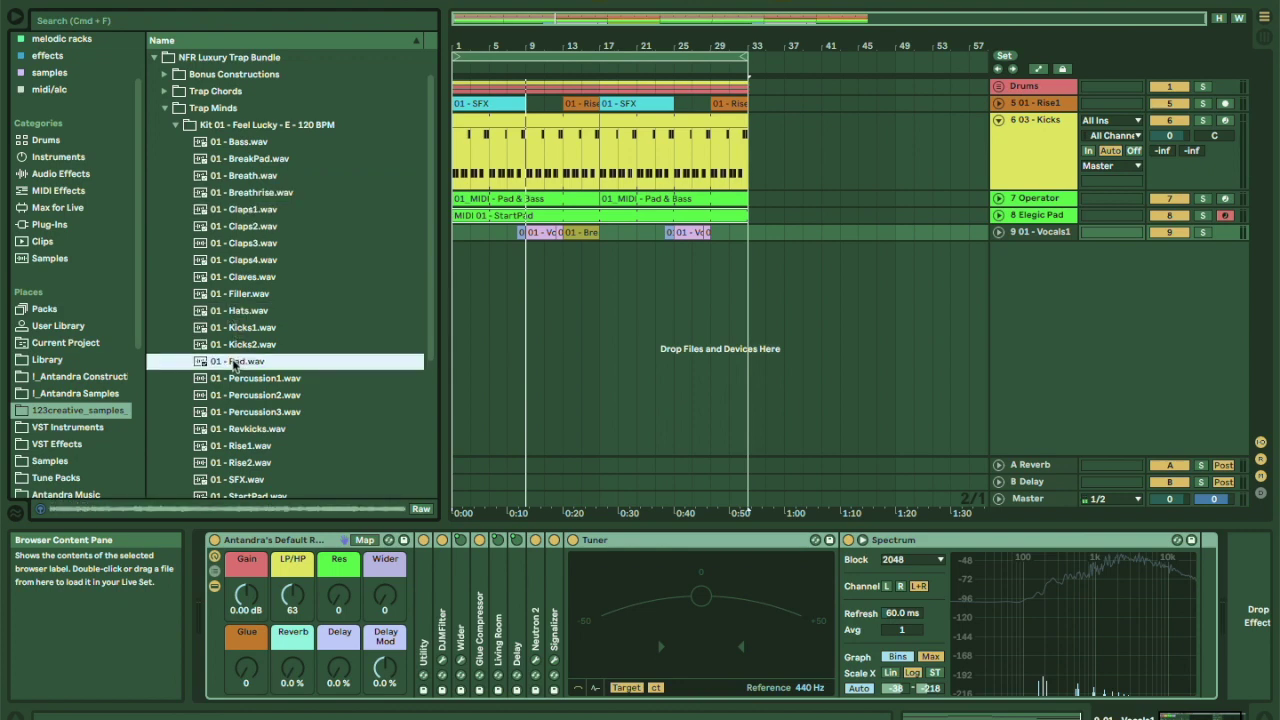
pyautogui.click(178, 126)
pyautogui.click(167, 143)
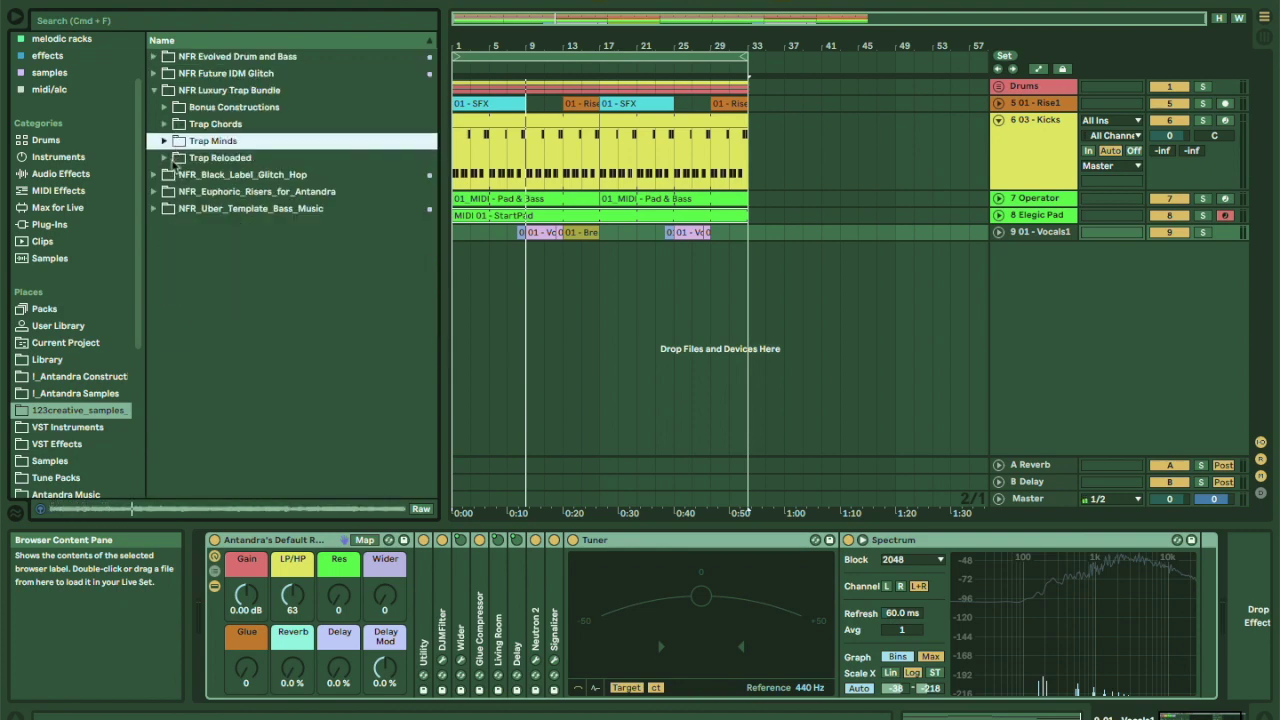
# Audition snares in Trap Chords' FMTCH_BonusSnares folder and place dry_sn_2.wav at bar 9 on a new audio track above 03 - Kicks.
pyautogui.click(166, 124)
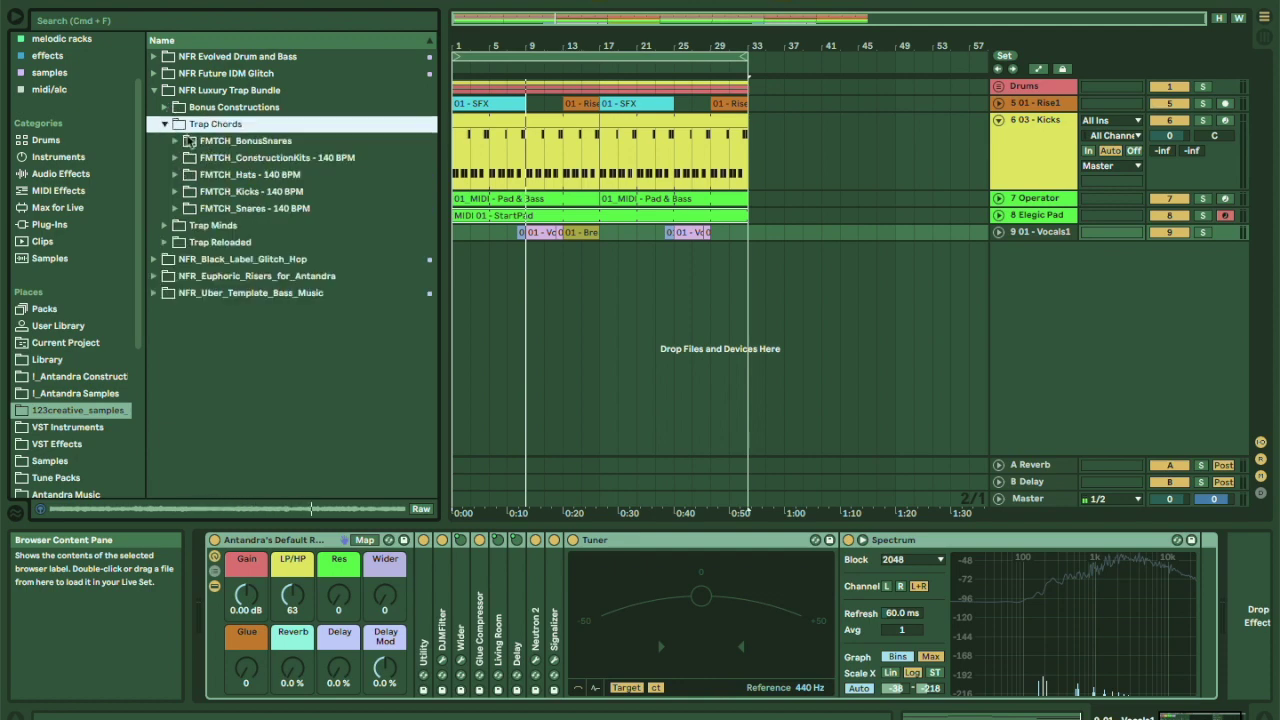
pyautogui.click(176, 141)
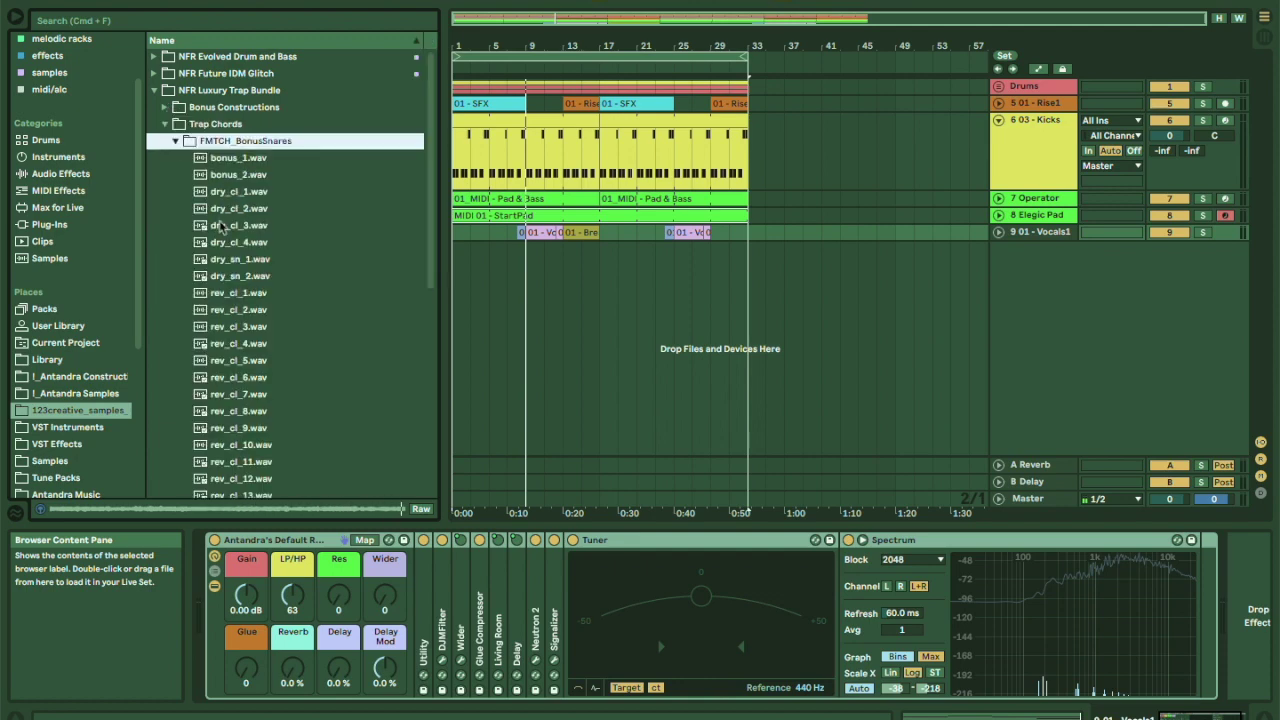
pyautogui.click(228, 278)
pyautogui.click(230, 326)
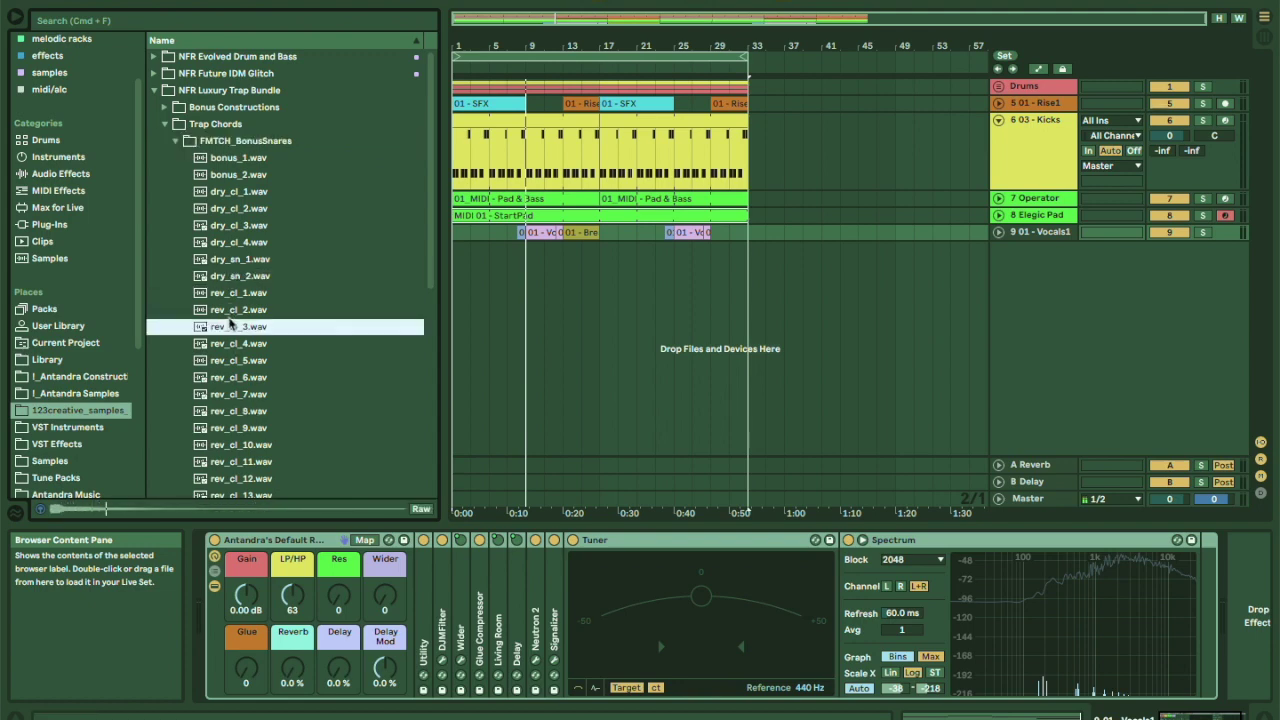
pyautogui.click(230, 309)
pyautogui.click(230, 292)
pyautogui.click(234, 275)
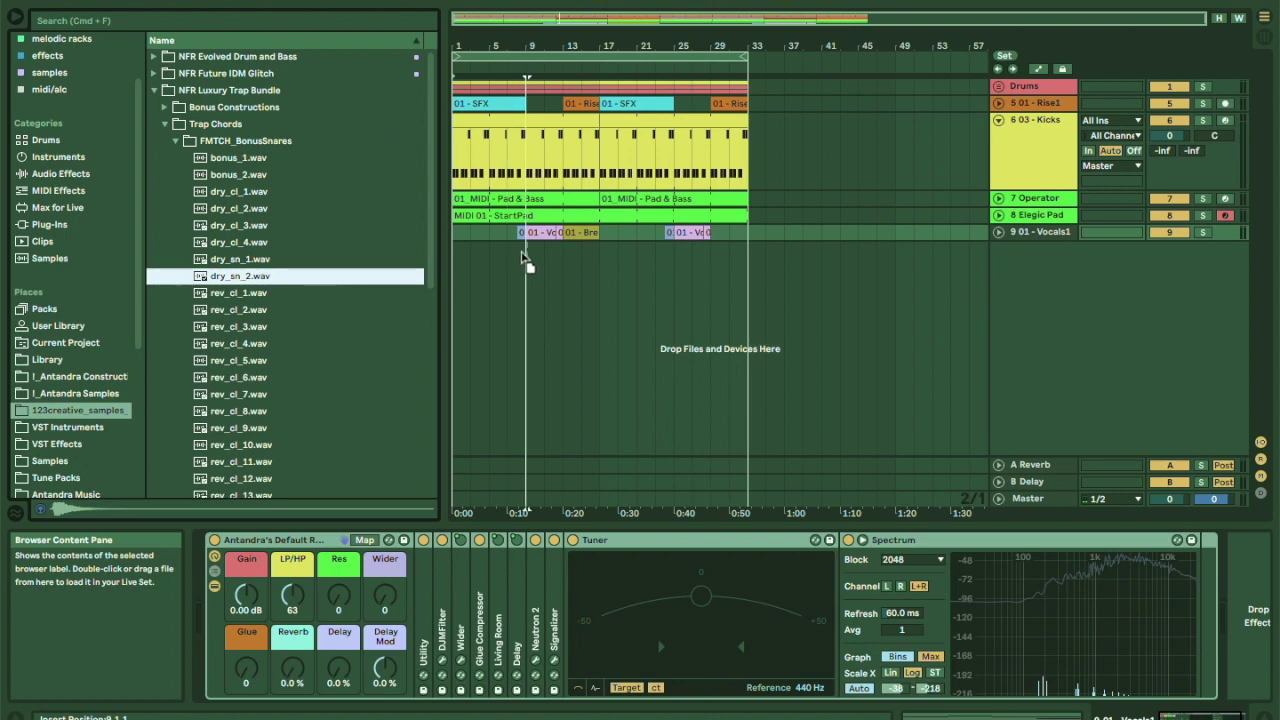
pyautogui.click(522, 256)
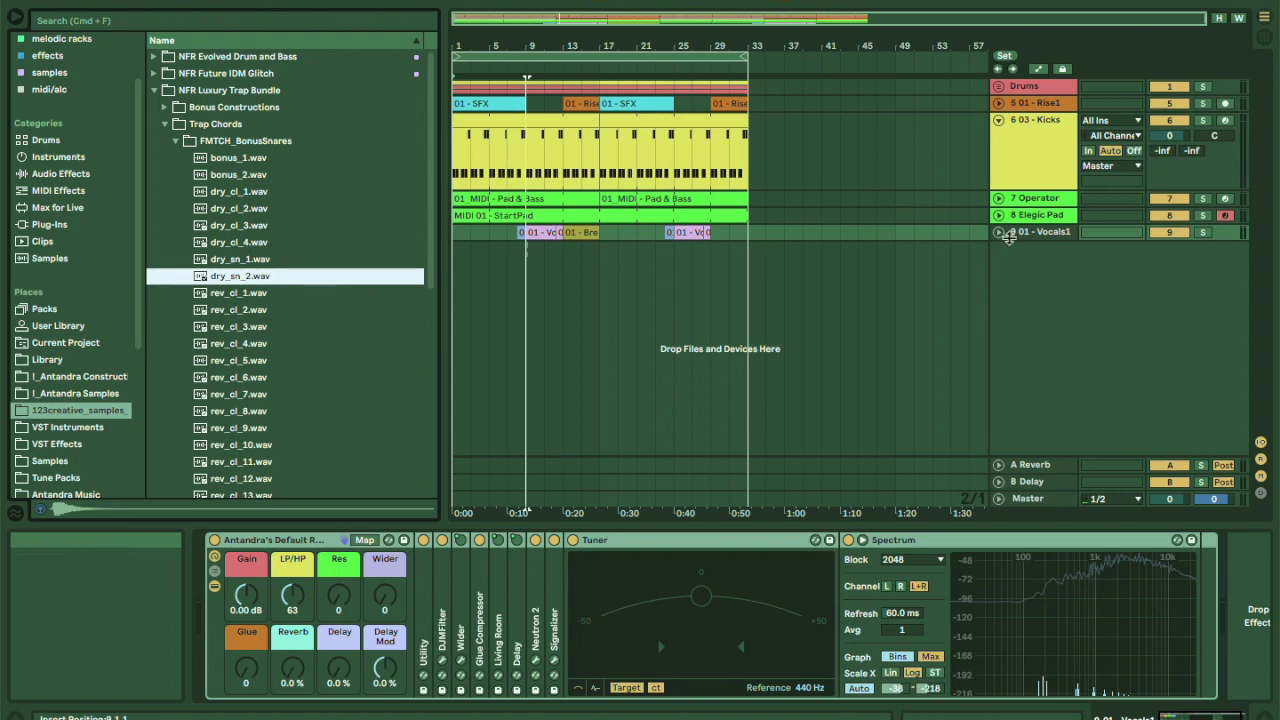
pyautogui.moveTo(1018, 258); pyautogui.dragTo(1018, 122)
# Shorten the dry_sn_2 clip at bar 9 to an eighth note, add a copy at 9.1.3 and play it back.
pyautogui.moveTo(504, 40); pyautogui.dragTo(505, 45)
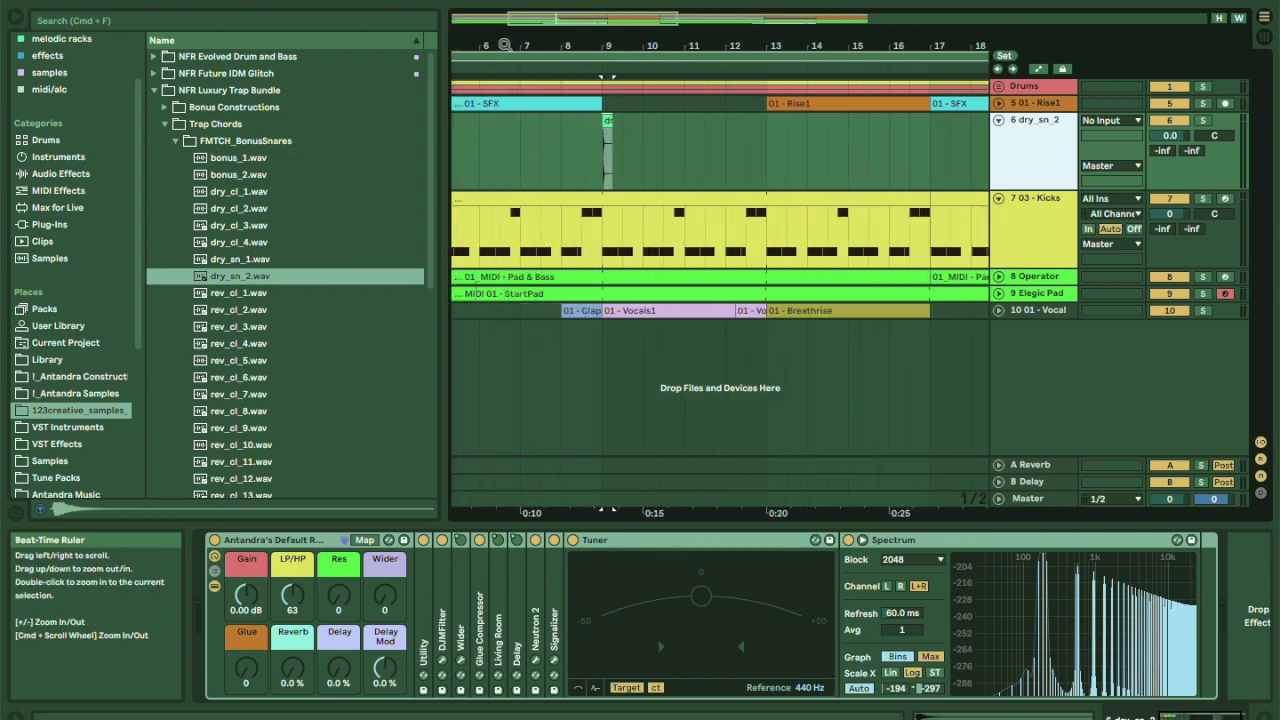
pyautogui.moveTo(610, 36); pyautogui.dragTo(607, 136)
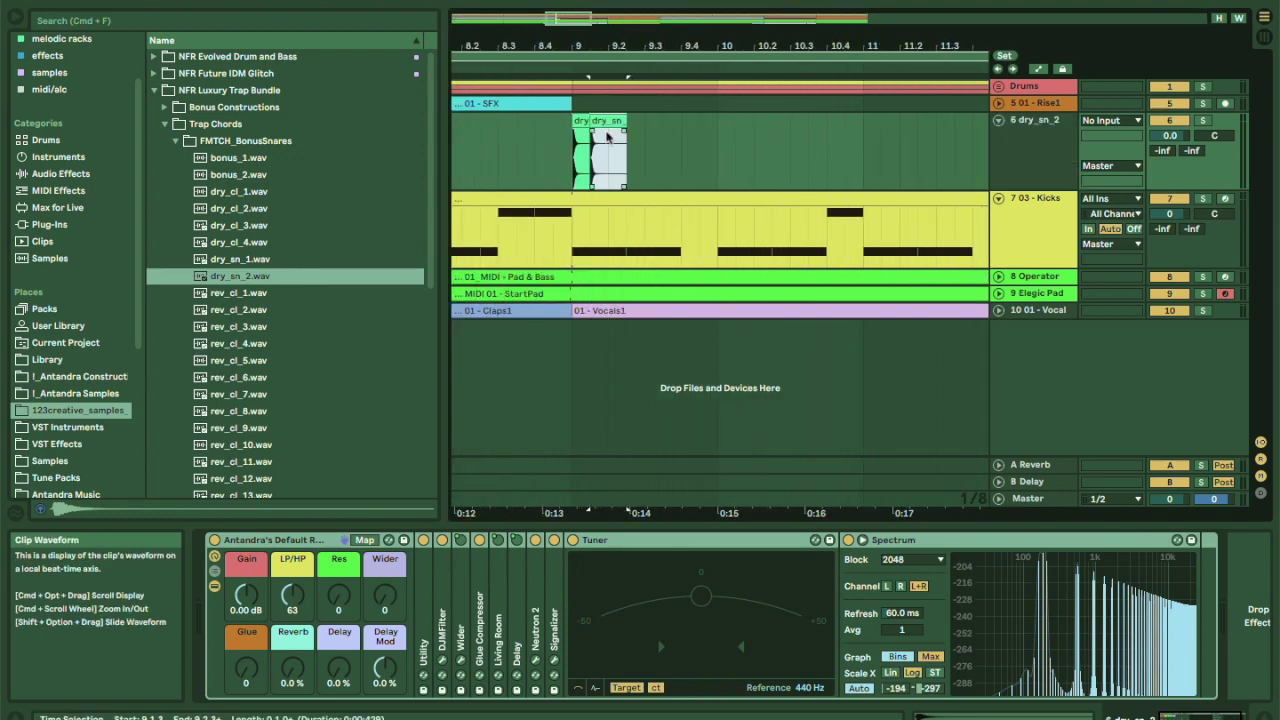
pyautogui.moveTo(583, 45); pyautogui.dragTo(583, 122)
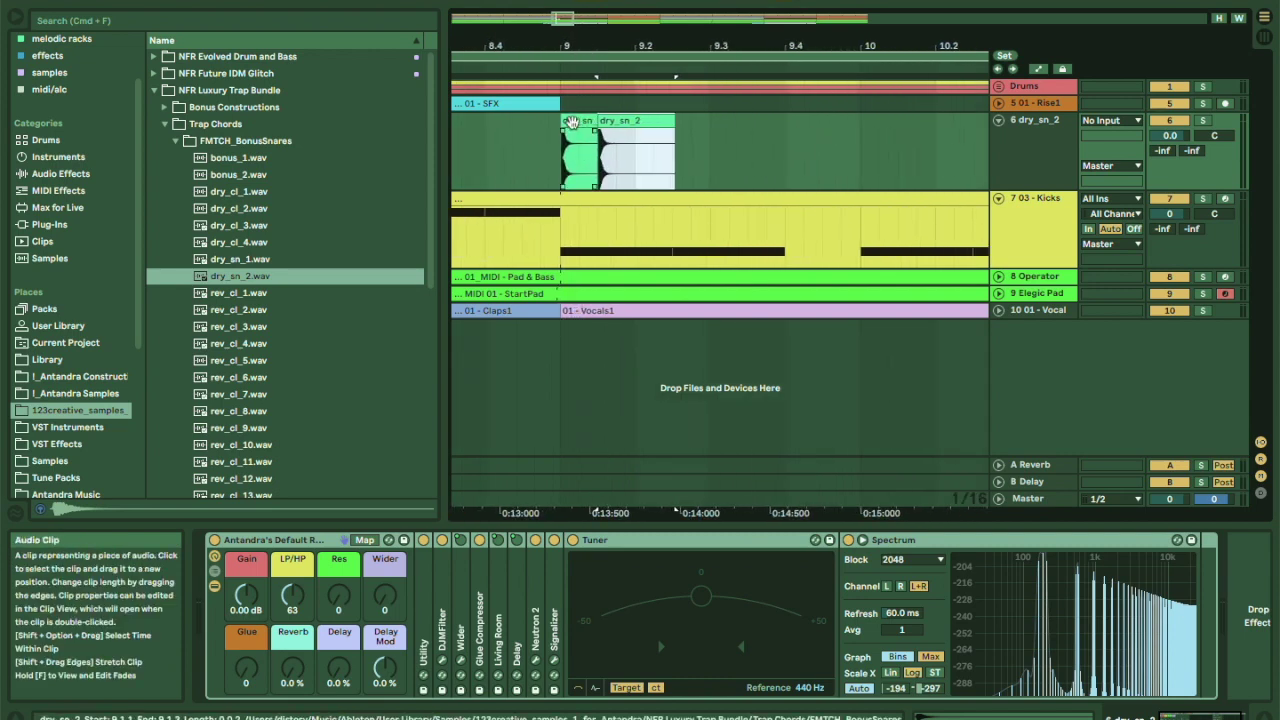
pyautogui.click(572, 122)
pyautogui.press('space')
pyautogui.press('space')
pyautogui.press('space')
pyautogui.press('space')
# Add dry_sn_2 copies at 9.2.3, 9.3.1 and 9.3.3, and play the snare pattern from bar 9.
pyautogui.moveTo(621, 119); pyautogui.dragTo(713, 147)
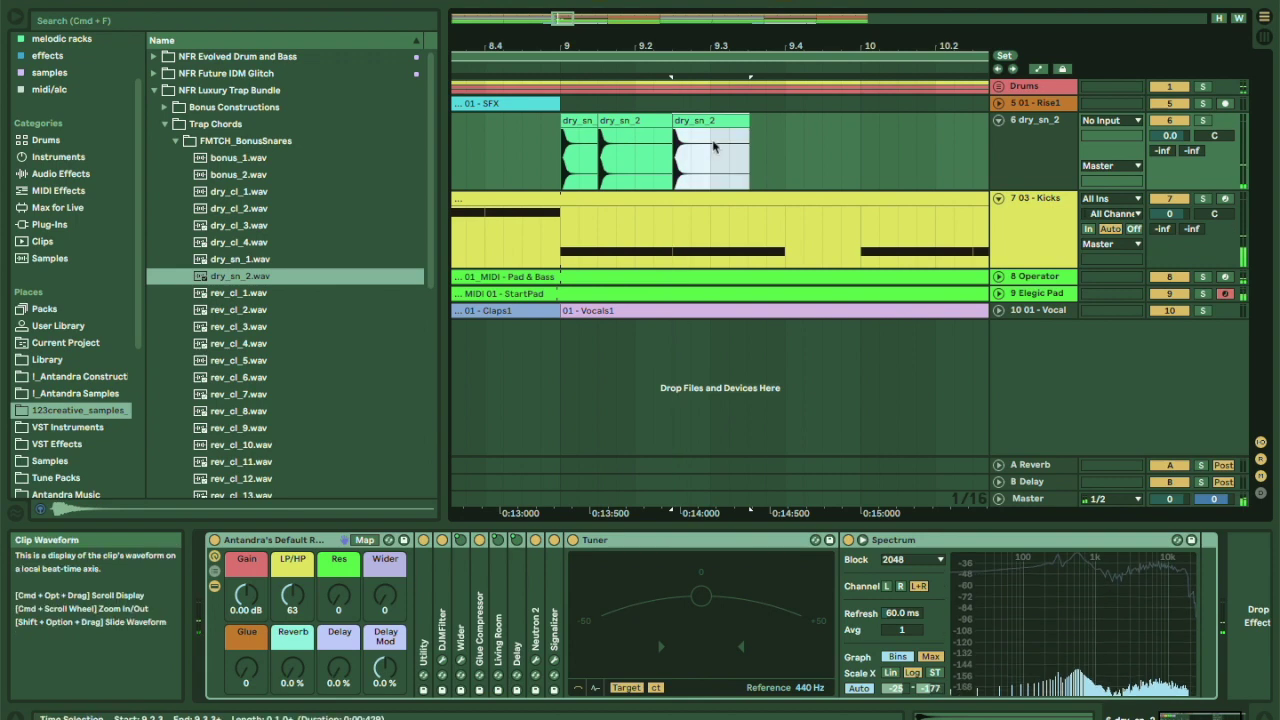
pyautogui.press('super+d')
pyautogui.moveTo(797, 120); pyautogui.dragTo(753, 122)
pyautogui.press('super+d')
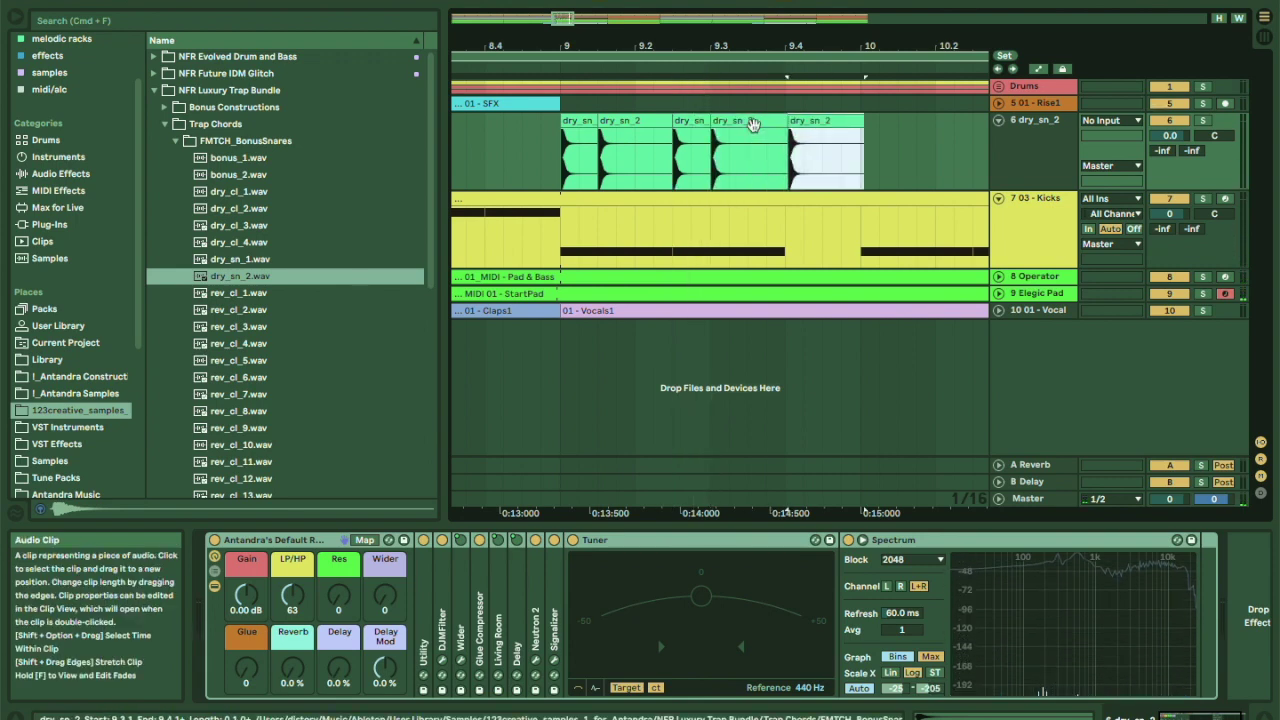
pyautogui.moveTo(792, 120); pyautogui.dragTo(753, 121)
pyautogui.click(555, 147)
pyautogui.press('space')
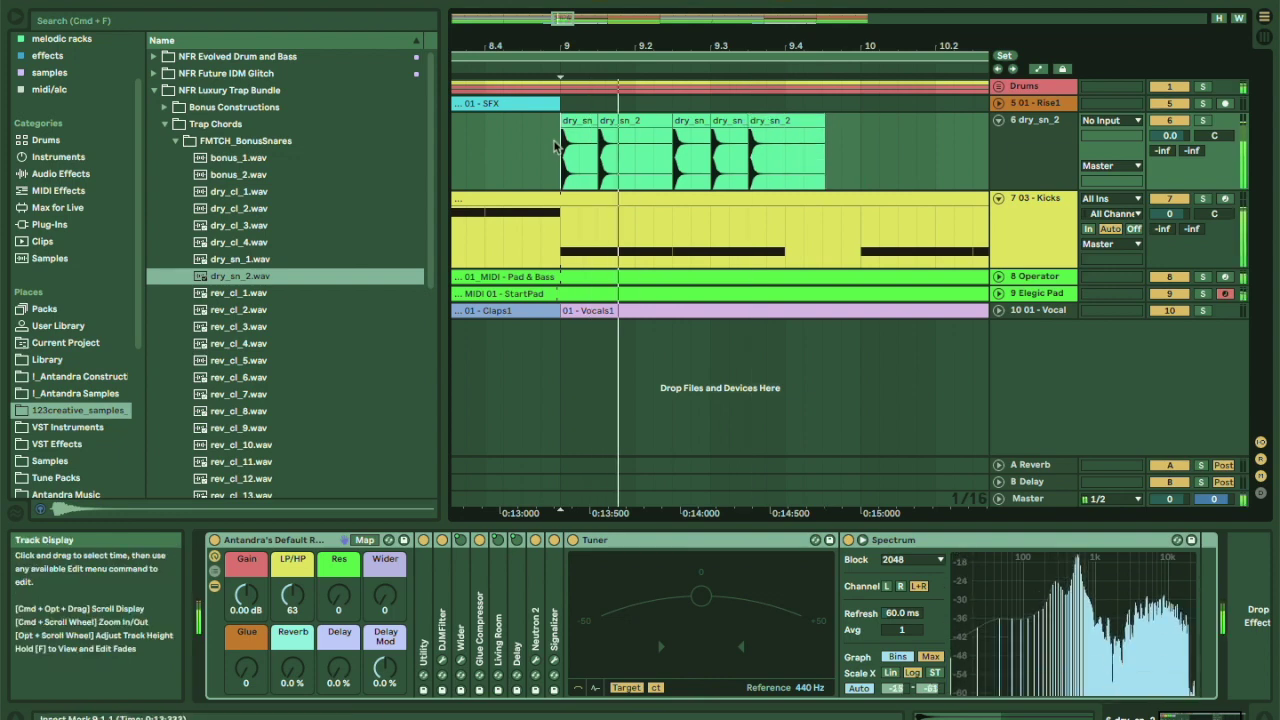
# Select the whole one-bar snare pattern in bar 9 and duplicate it into bars 10 and 11.
pyautogui.keyDown('shift'); pyautogui.click(800, 122); pyautogui.keyUp('shift')
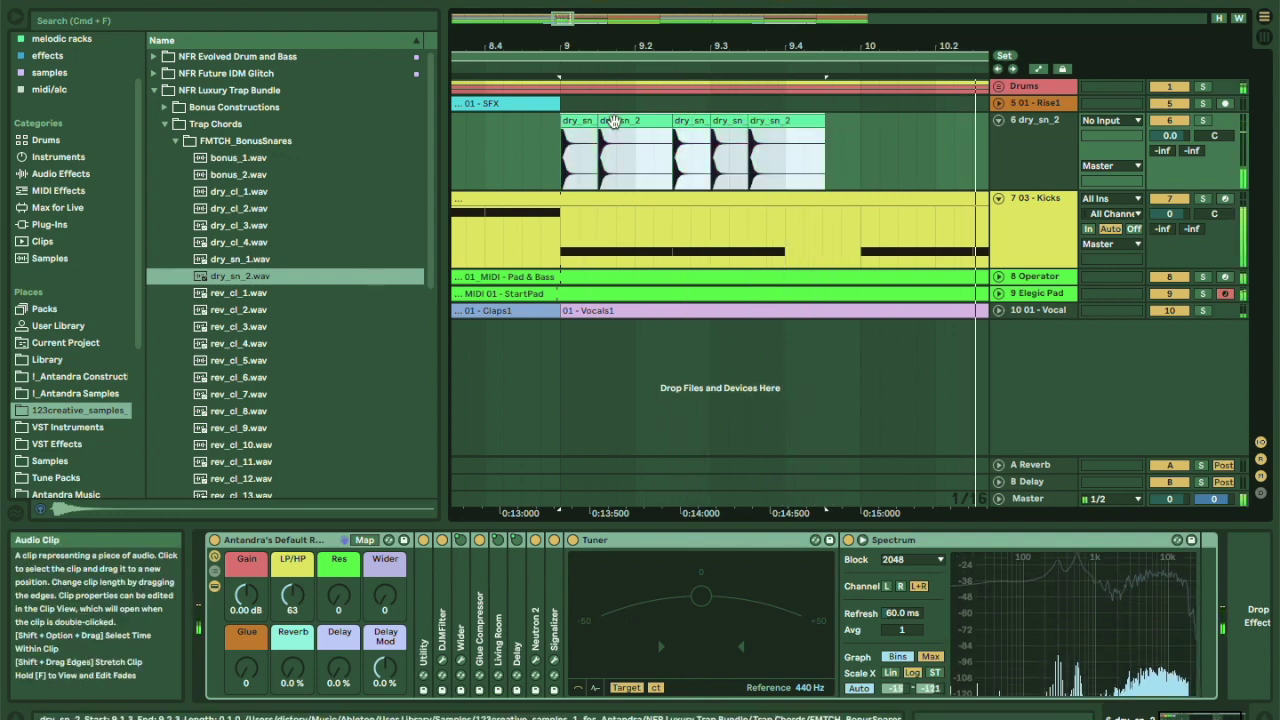
pyautogui.keyDown('shift'); pyautogui.click(860, 137); pyautogui.keyUp('shift')
pyautogui.press('super+d')
pyautogui.press('space')
pyautogui.press('space')
pyautogui.moveTo(670, 46); pyautogui.dragTo(670, 8)
pyautogui.press('super+d')
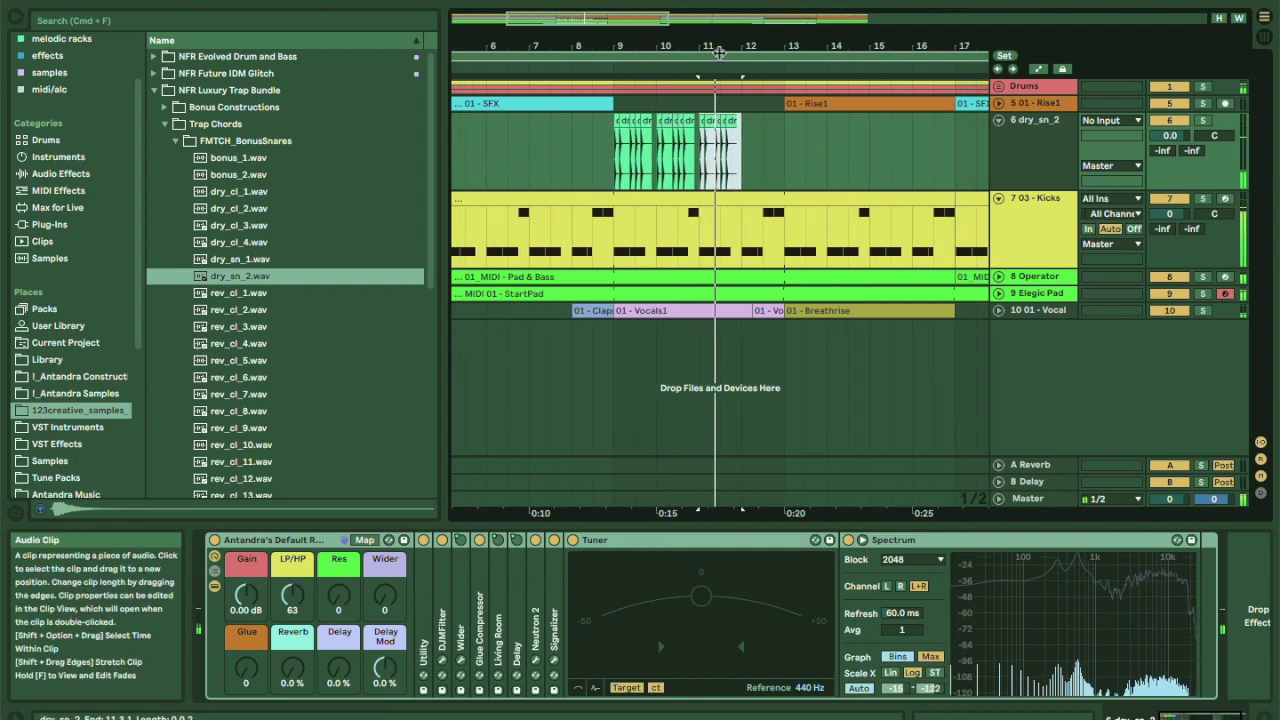
# Shorten the second snare clip in bar 11 to an eighth note and duplicate it until the bar is filled.
pyautogui.doubleClick(717, 45)
pyautogui.moveTo(677, 39); pyautogui.dragTo(724, 36)
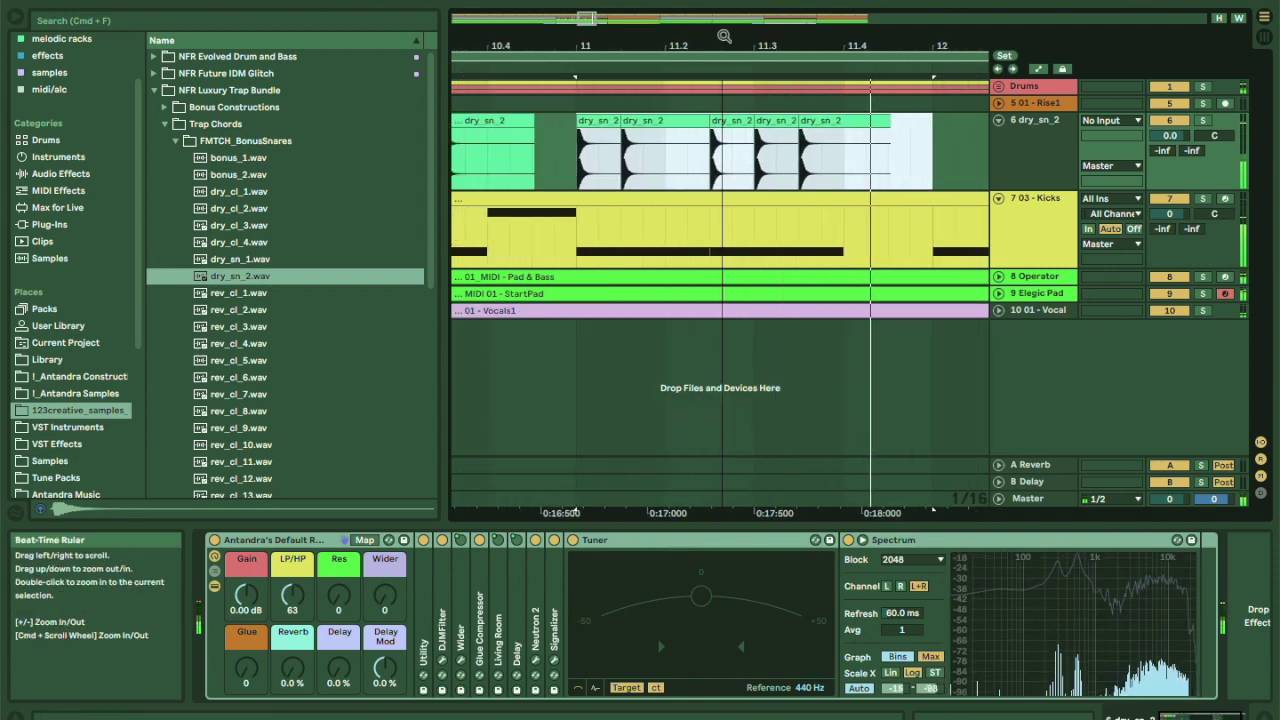
pyautogui.click(708, 121)
pyautogui.moveTo(708, 121); pyautogui.dragTo(661, 121)
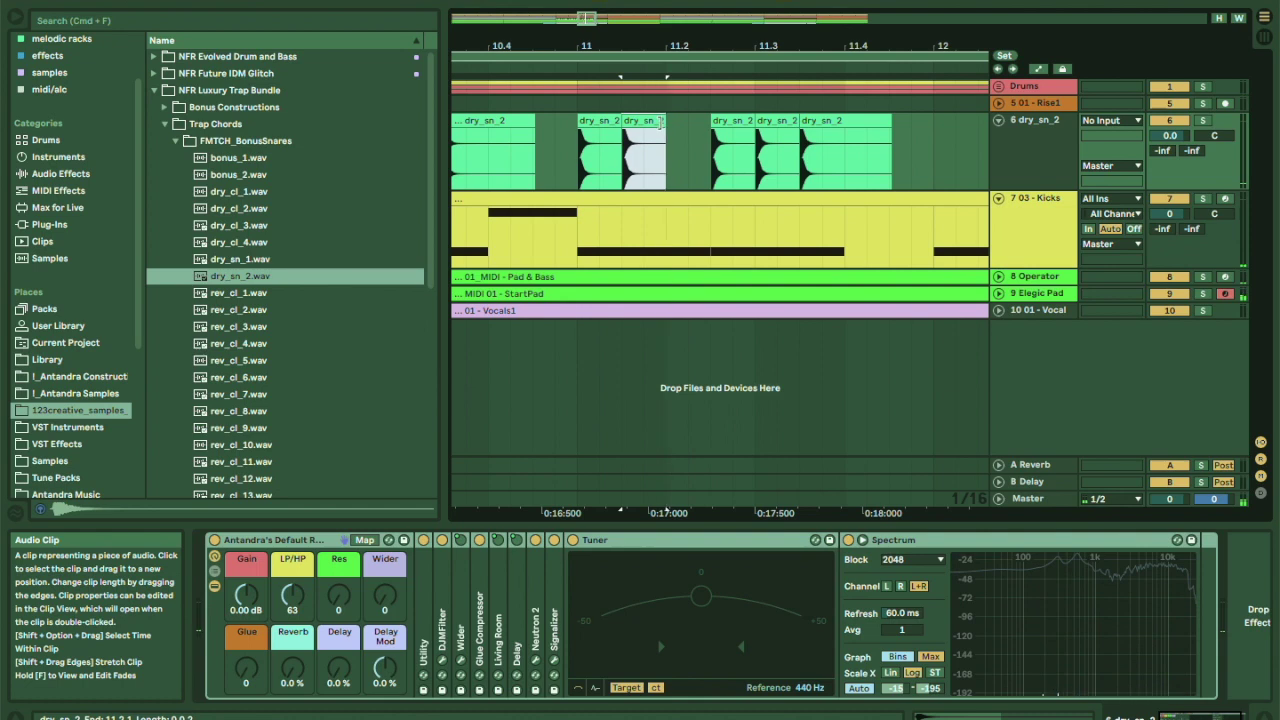
pyautogui.press('super+d')
pyautogui.press('super+d')
pyautogui.press('super+d')
pyautogui.press('super+d')
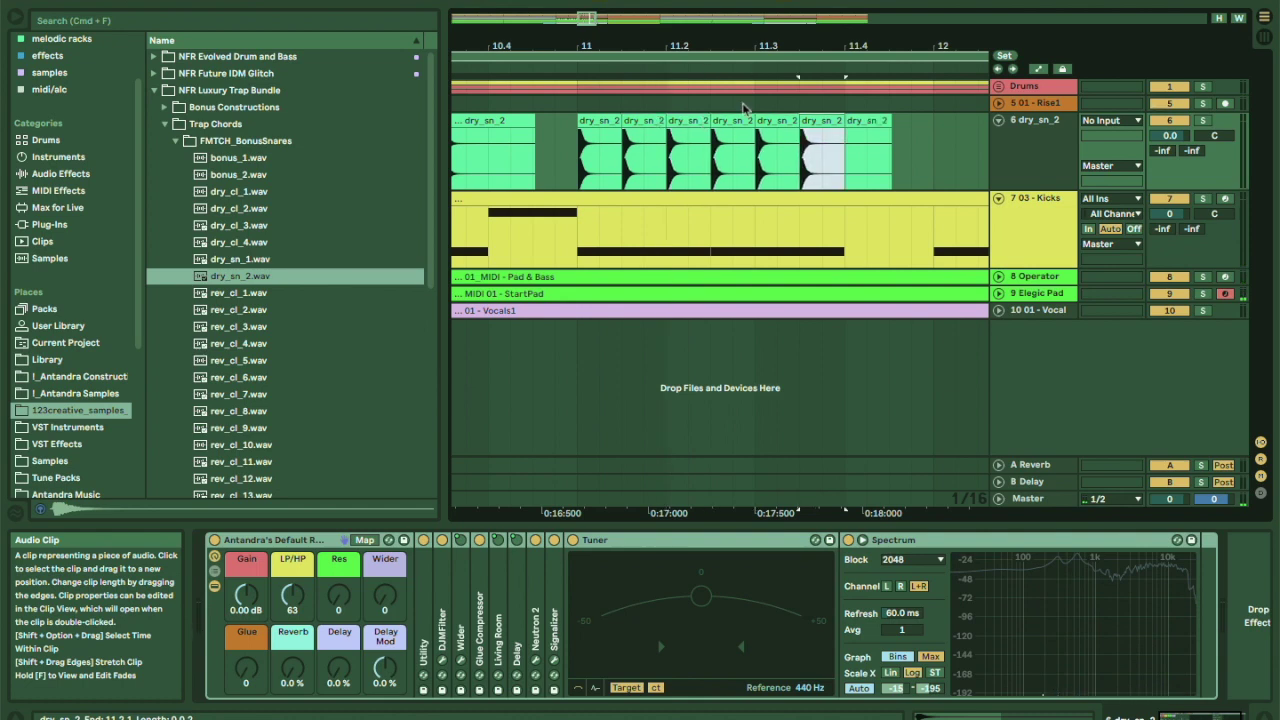
pyautogui.moveTo(762, 38); pyautogui.dragTo(696, 34)
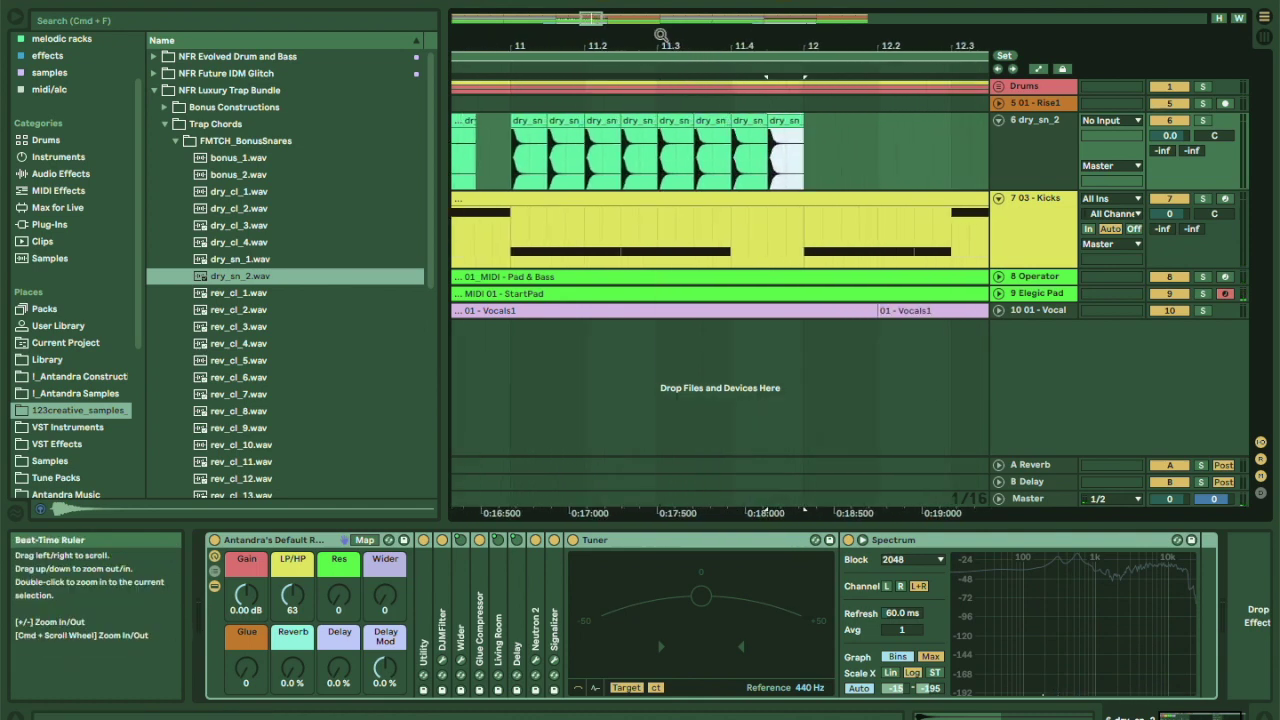
# Fill the first two beats of bar 12 with duplicated sixteenth-note dry_sn_2 hits.
pyautogui.moveTo(660, 36); pyautogui.dragTo(660, 90)
pyautogui.moveTo(512, 40); pyautogui.dragTo(684, 120)
pyautogui.press('super+d')
pyautogui.press('super+d')
pyautogui.press('super+d')
pyautogui.press('super+d')
pyautogui.moveTo(817, 46); pyautogui.dragTo(817, 9)
pyautogui.press('super+d')
pyautogui.press('super+d')
# Add four thirty-second-note snare hits from 12.3, duplicate that beat to 12.4, and set the insert marker at bar 9.
pyautogui.moveTo(861, 47); pyautogui.dragTo(799, 122)
pyautogui.press('super+d')
pyautogui.press('super+d')
pyautogui.press('super+d')
pyautogui.click(866, 133)
pyautogui.moveTo(942, 134); pyautogui.dragTo(786, 134)
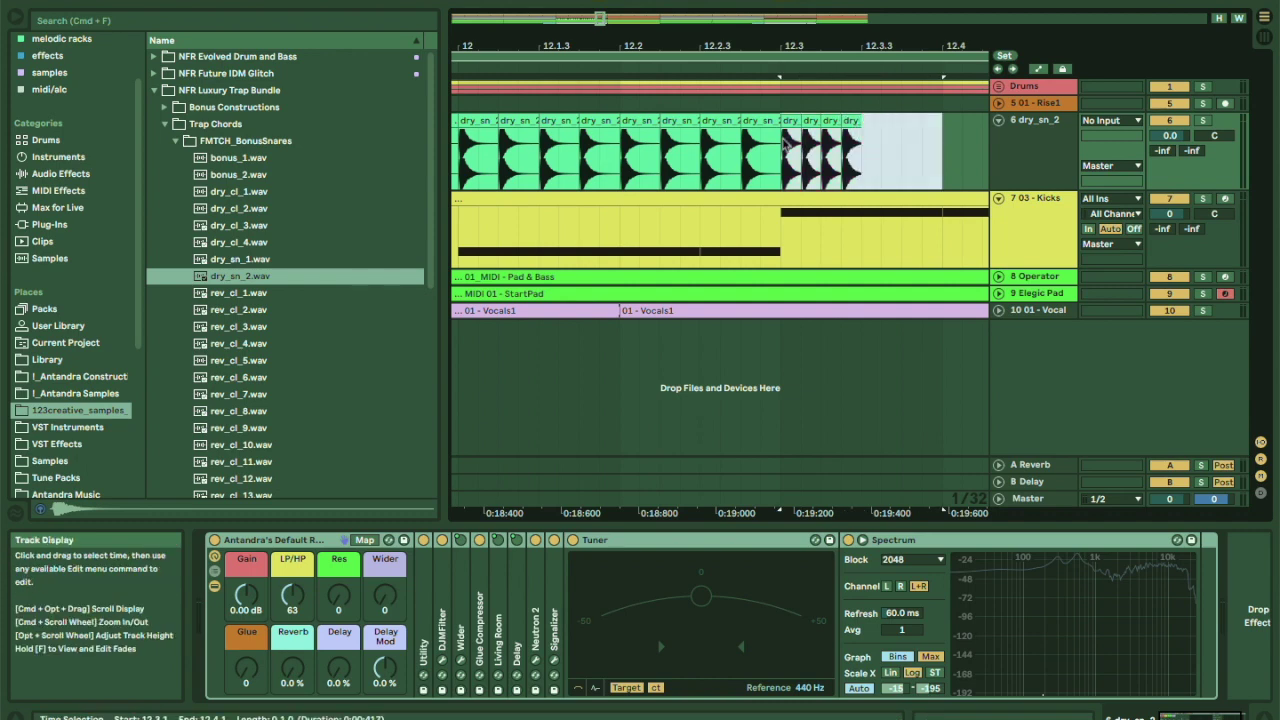
pyautogui.press('super+d')
pyautogui.moveTo(771, 47); pyautogui.dragTo(771, 10)
pyautogui.moveTo(711, 47); pyautogui.dragTo(711, 5)
pyautogui.click(635, 150)
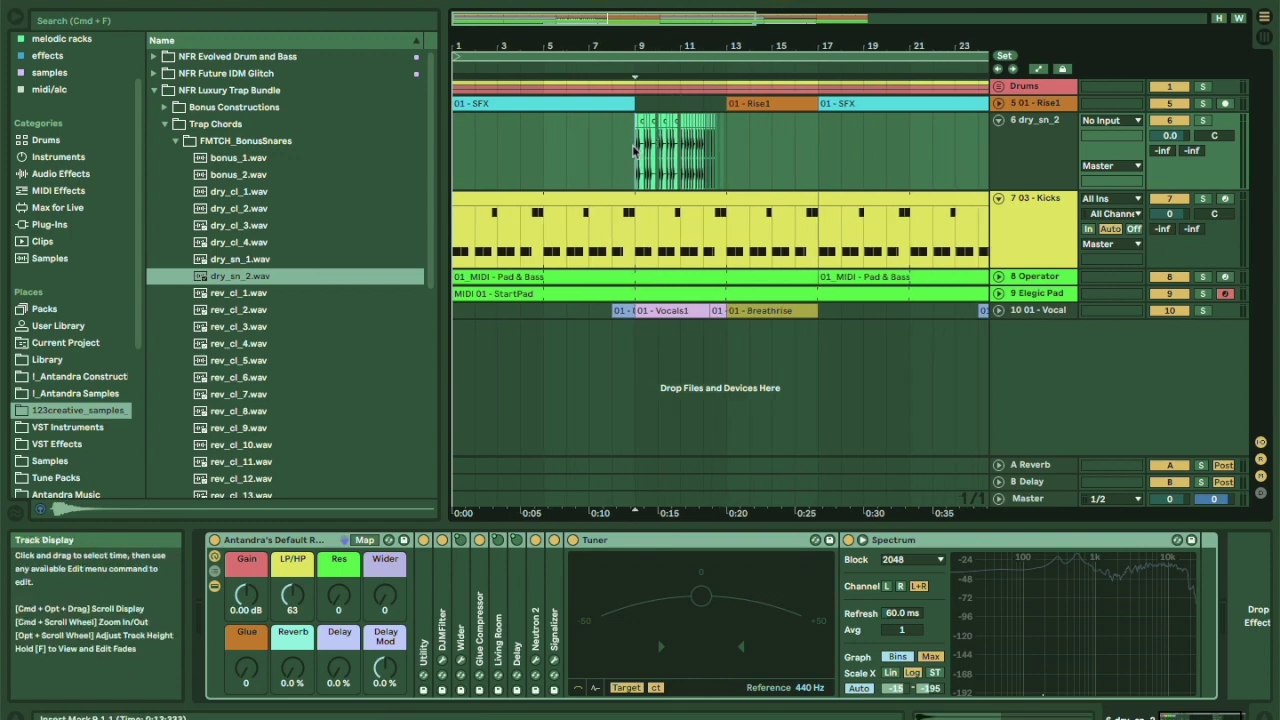
# Play the arrangement from bar 9 to audition the snare roll against the kicks leading into bar 13.
pyautogui.press('space')
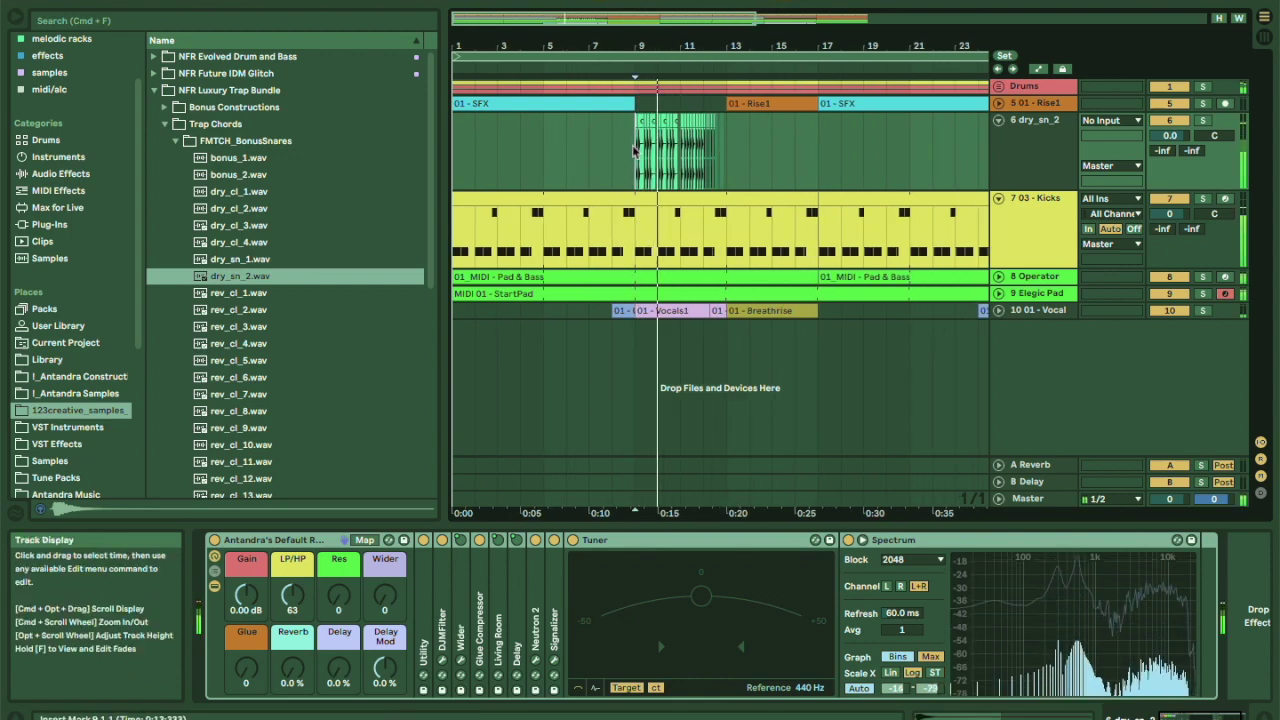
pyautogui.moveTo(727, 47); pyautogui.dragTo(728, 76)
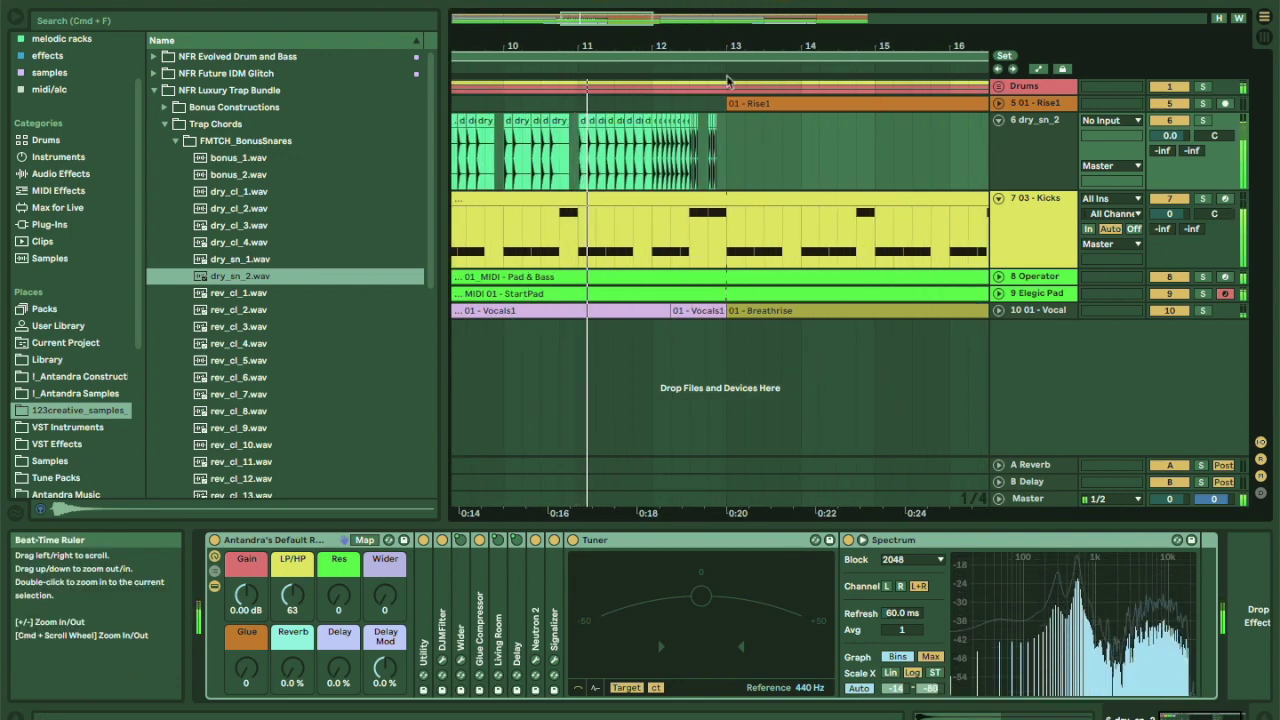
pyautogui.moveTo(727, 238); pyautogui.dragTo(690, 238)
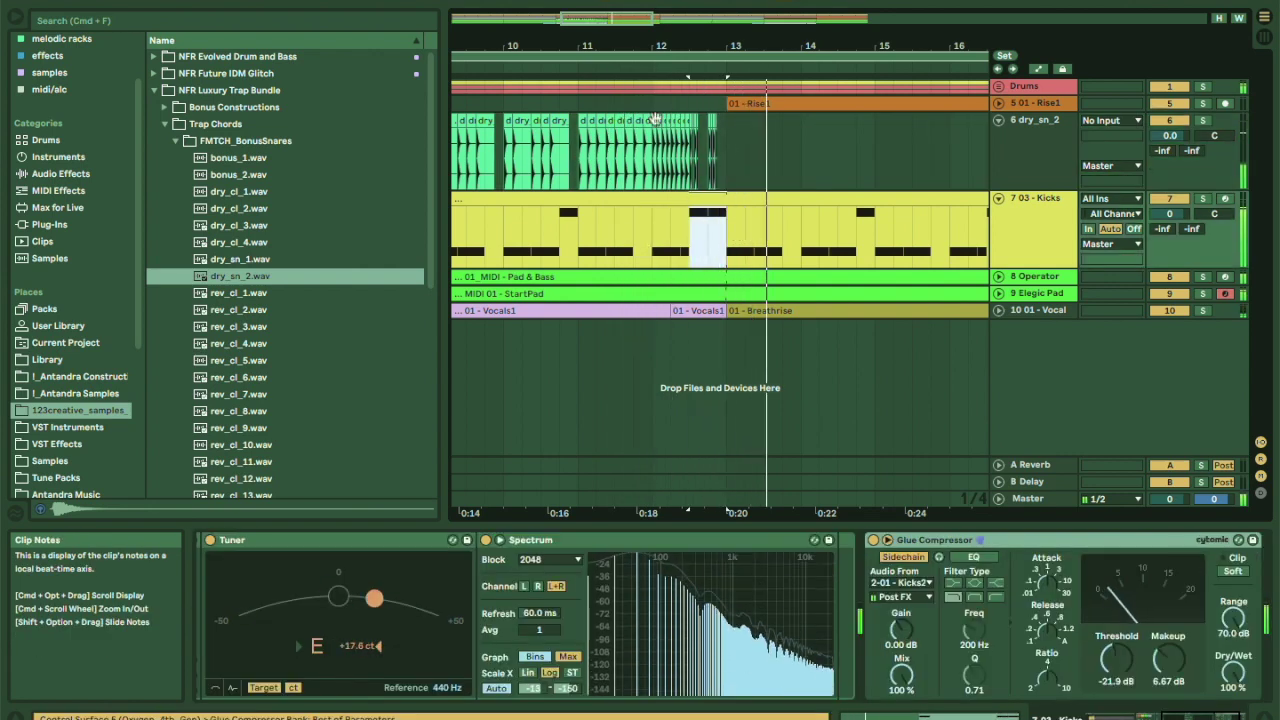
# Delete the 03 - Kicks clip that spans the first 16 bars.
pyautogui.moveTo(688, 64); pyautogui.dragTo(685, 31)
pyautogui.click(481, 198)
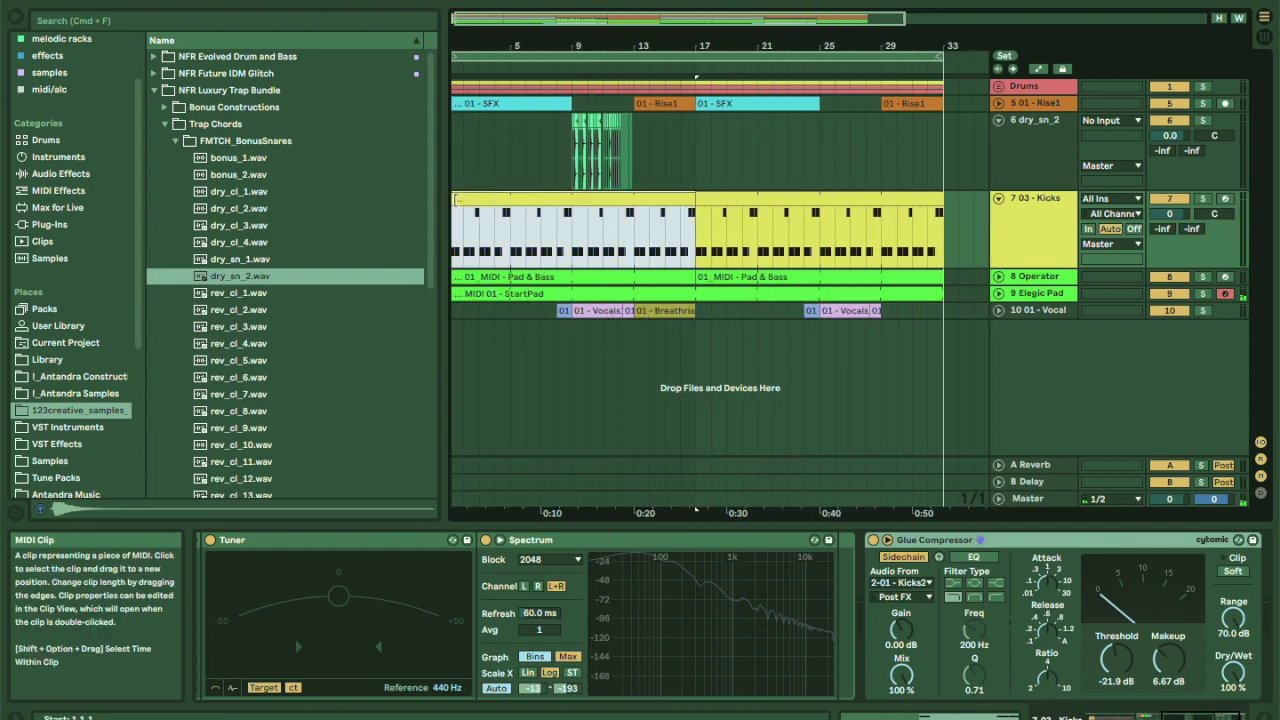
pyautogui.press('Delete')
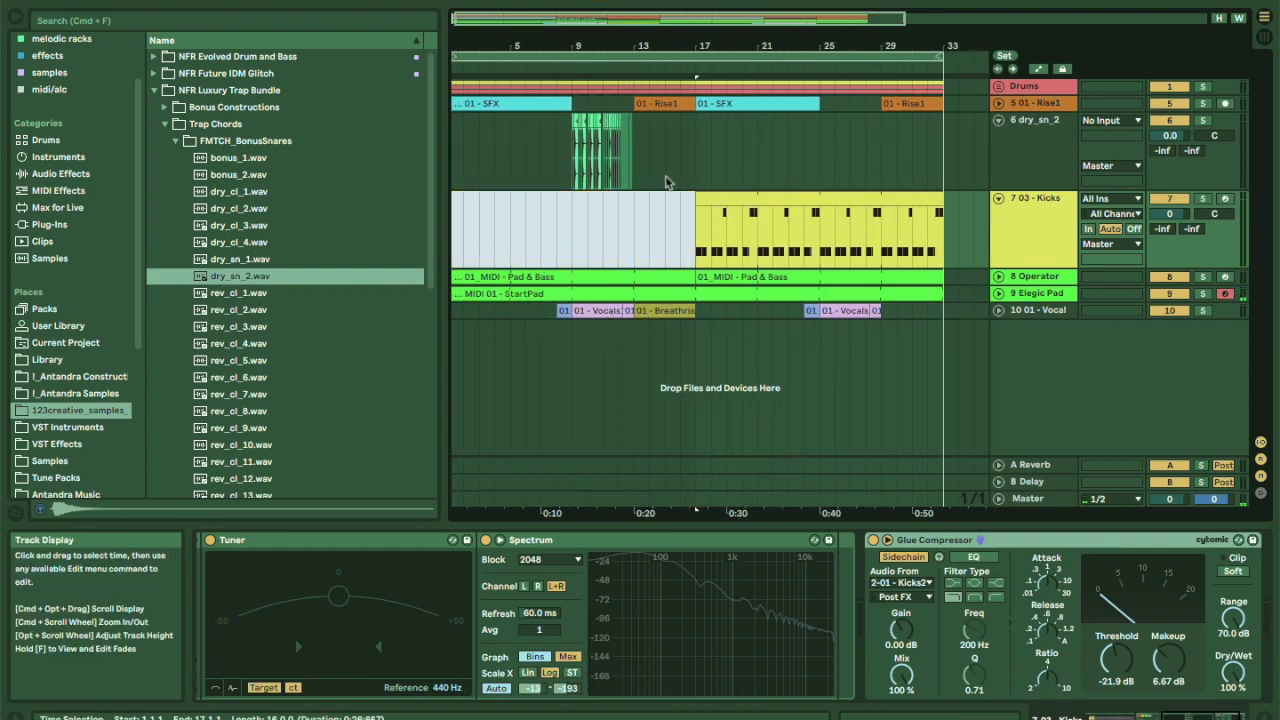
# Move the dry_sn_2 snare roll from bars 9–12 to bars 13–16 and play it back from bar 13.
pyautogui.click(575, 155)
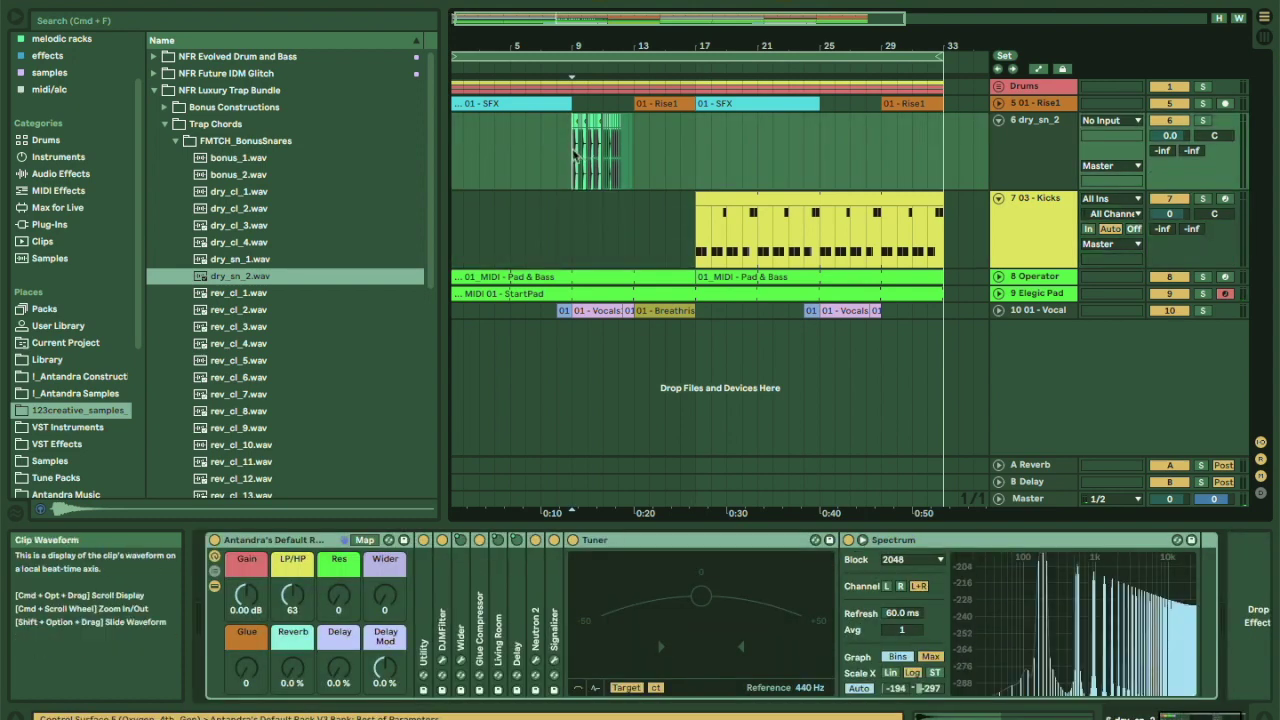
pyautogui.moveTo(575, 155); pyautogui.dragTo(646, 155)
pyautogui.press('Delete')
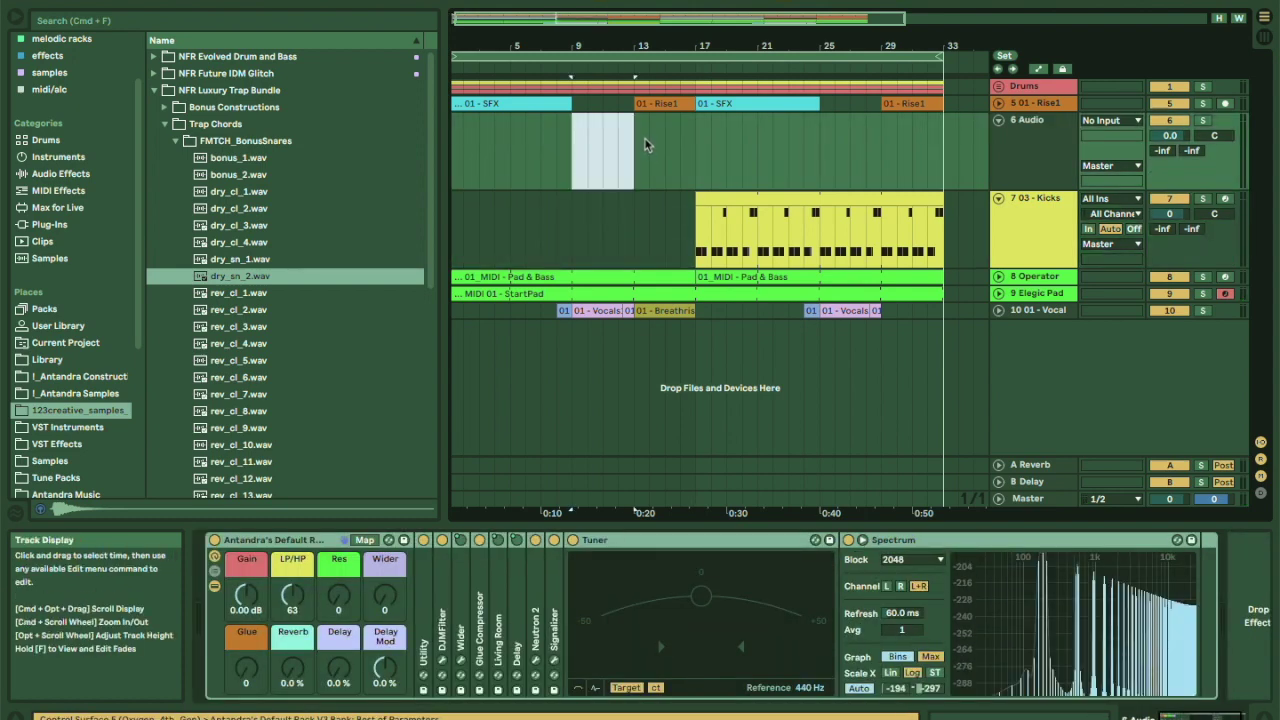
pyautogui.click(645, 145)
pyautogui.press('super+v')
pyautogui.click(637, 80)
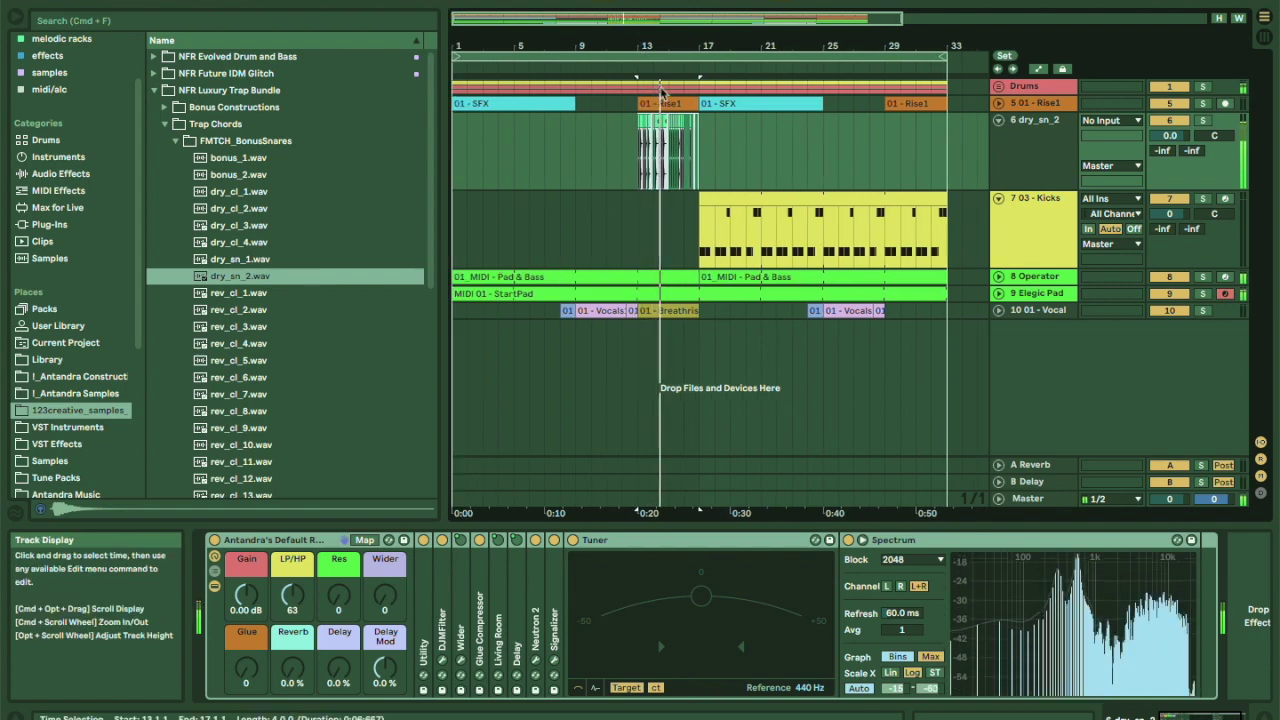
# Unfold the tracks and load the Drum Buss audio effect onto the Drums group track.
pyautogui.click(998, 103)
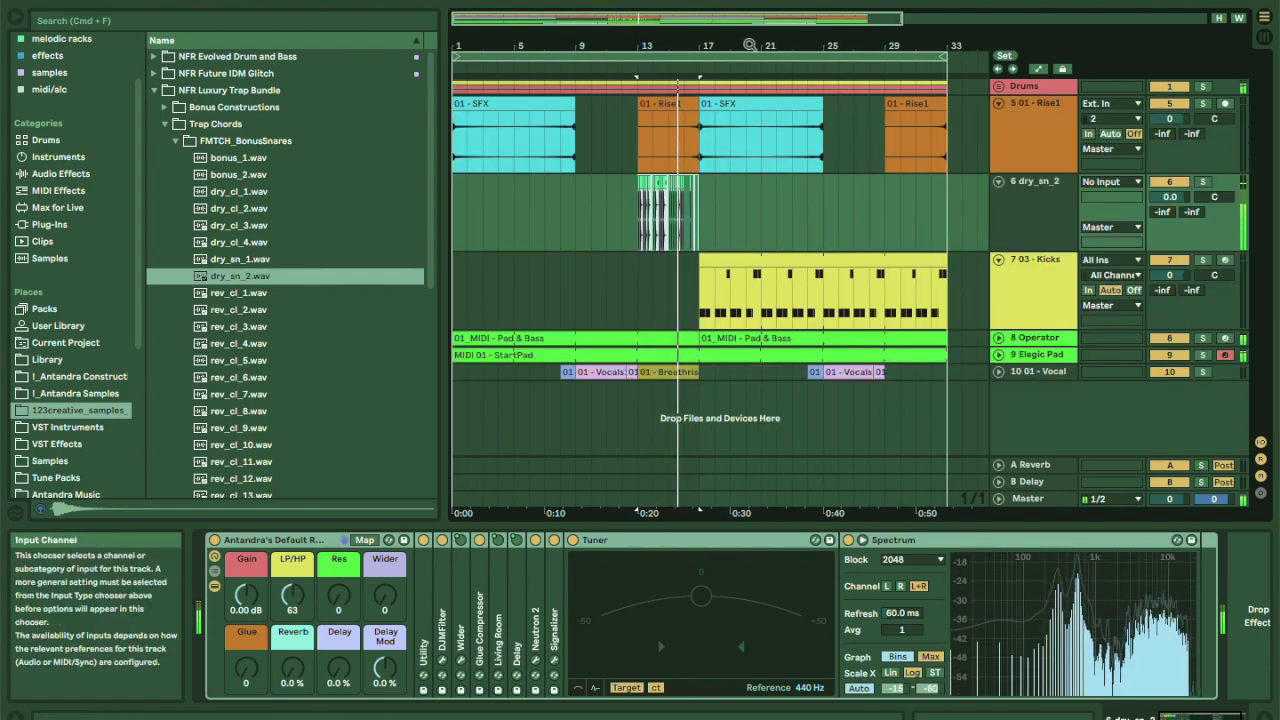
pyautogui.moveTo(681, 36); pyautogui.dragTo(609, 48)
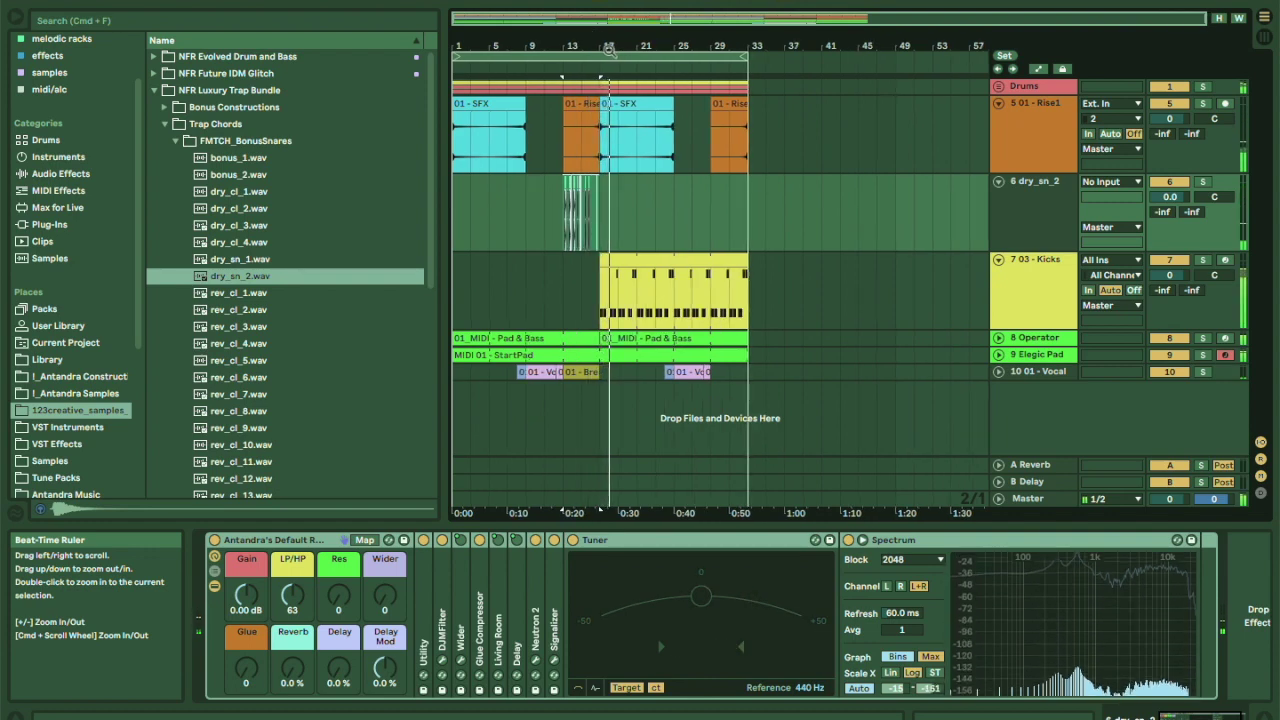
pyautogui.scroll(5, 1143, 123)
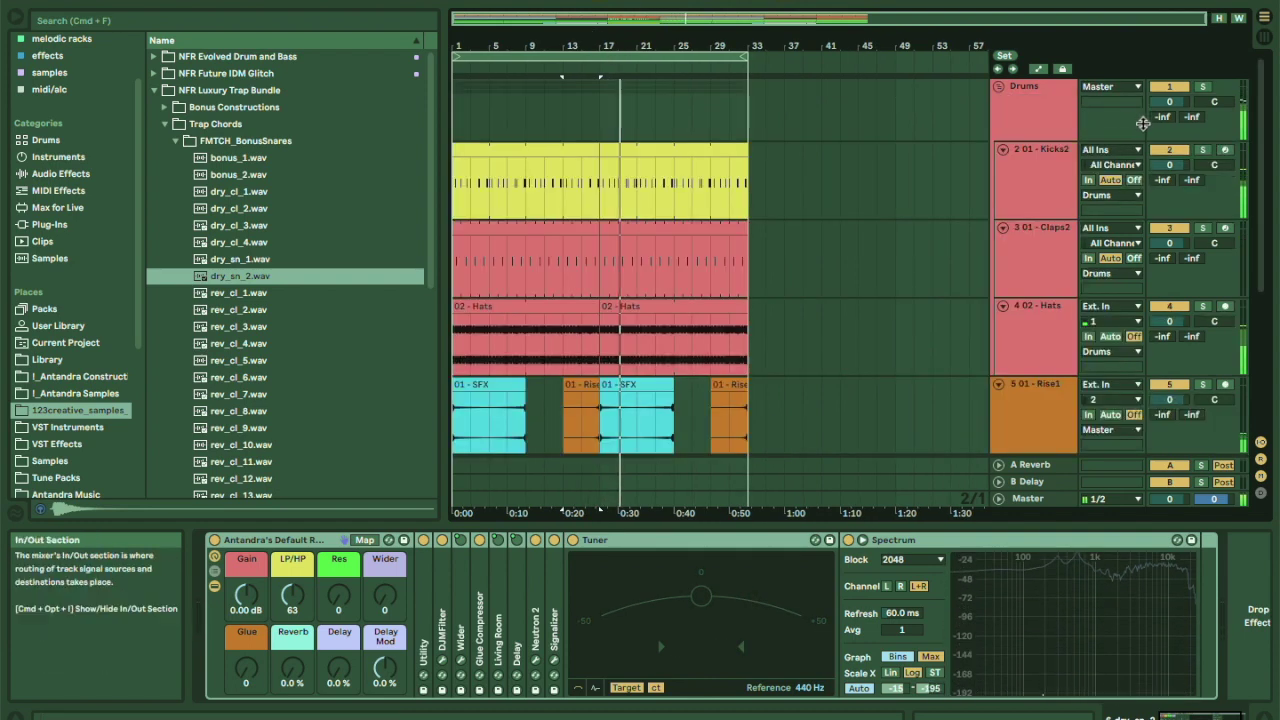
pyautogui.click(1063, 160)
pyautogui.click(1054, 106)
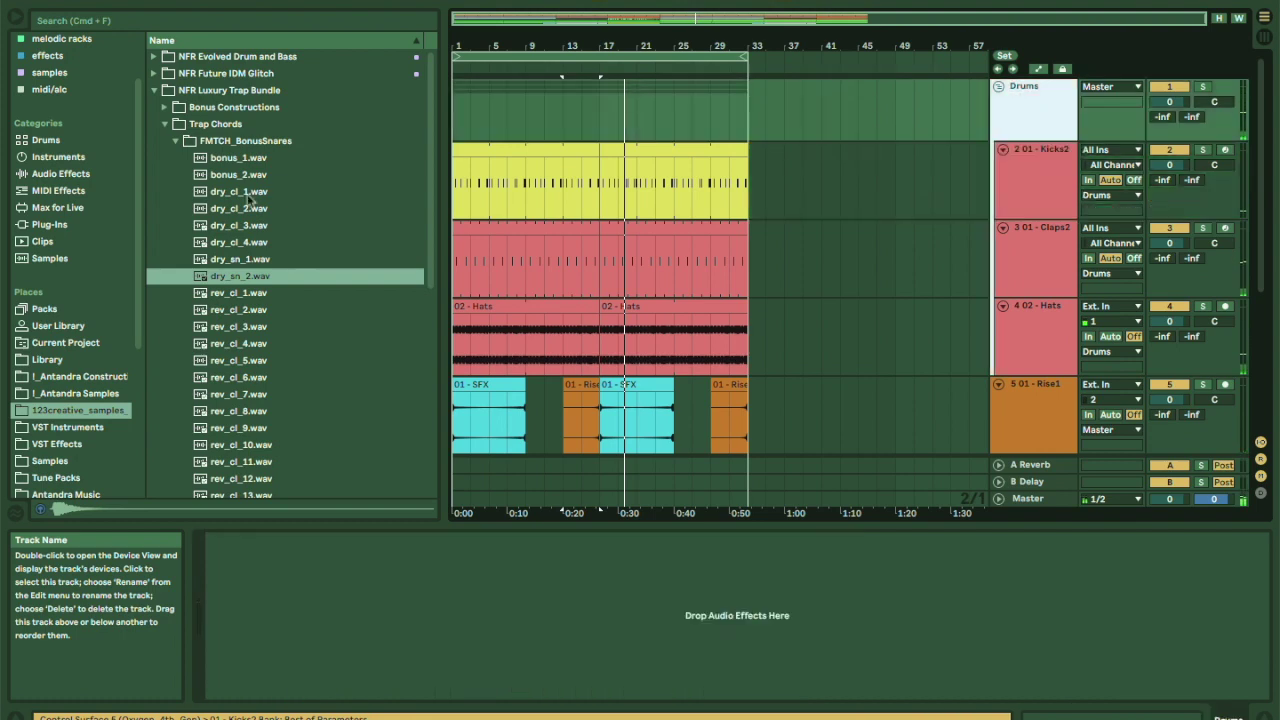
pyautogui.click(176, 145)
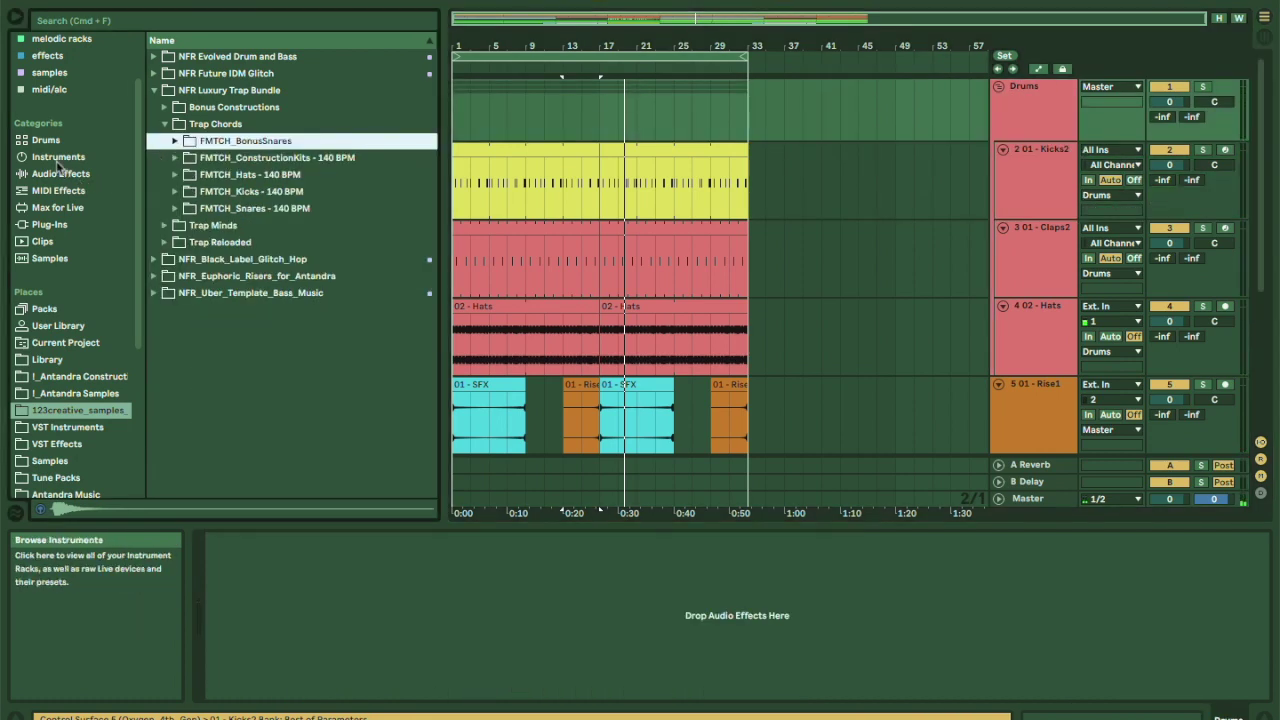
pyautogui.click(60, 173)
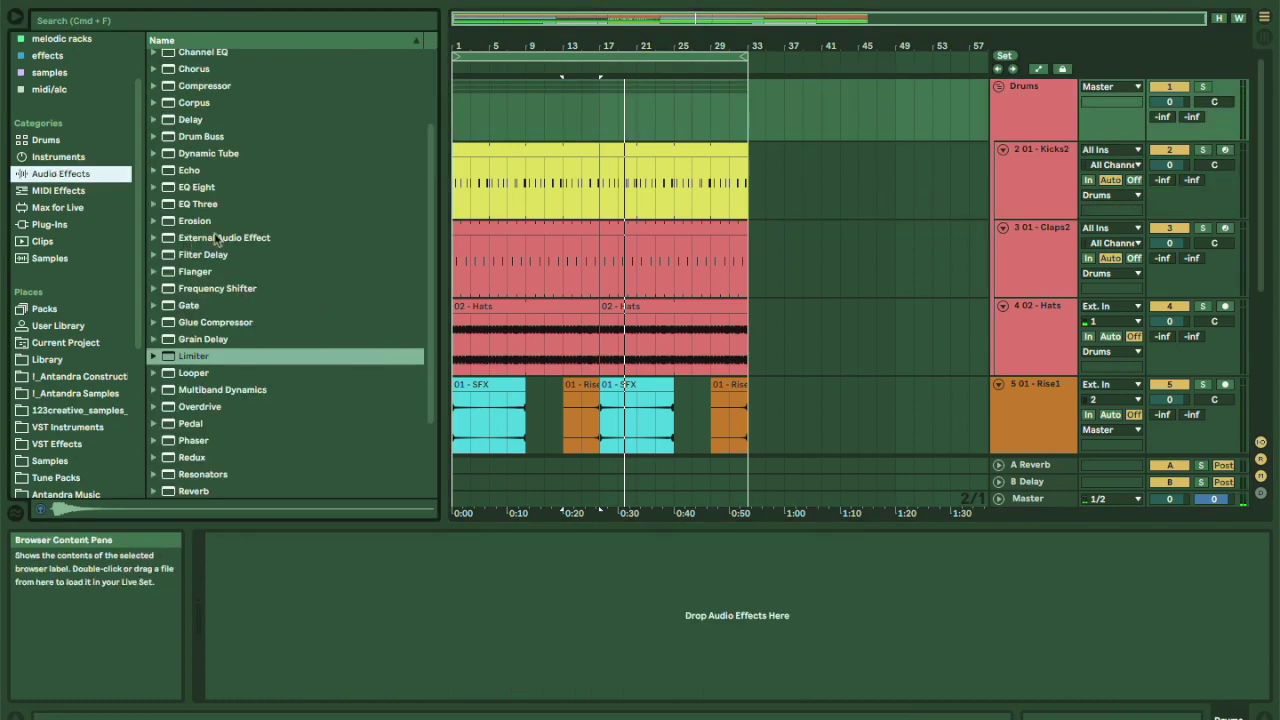
pyautogui.moveTo(206, 140); pyautogui.dragTo(717, 148)
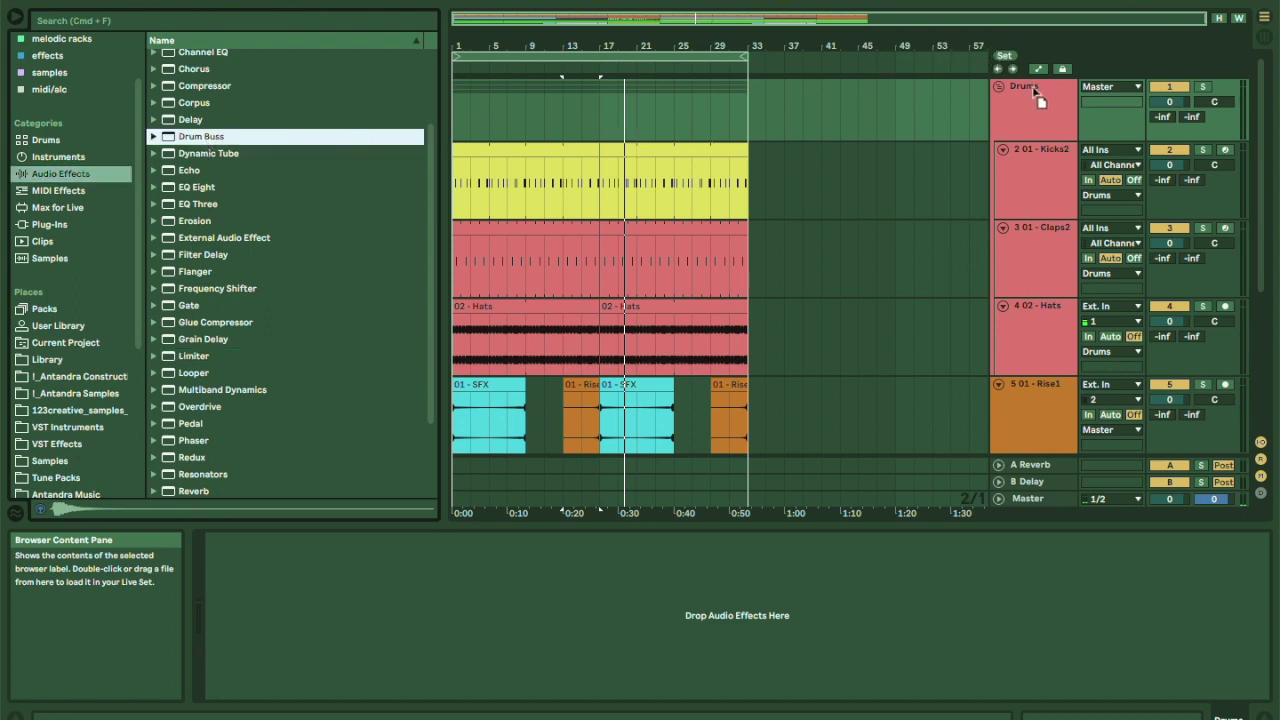
pyautogui.moveTo(1042, 101); pyautogui.dragTo(1040, 103)
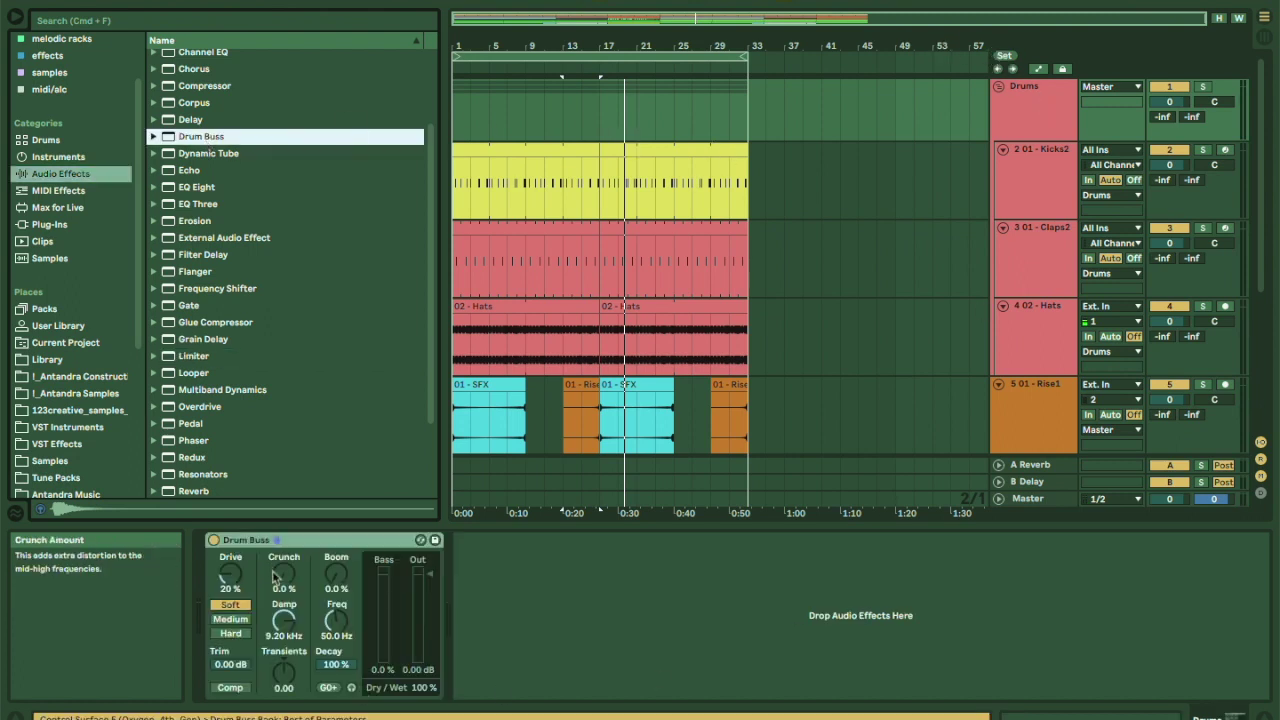
# During playback, set Drum Buss to 30 % Drive, 15 % Crunch and Medium distortion, and enable its compressor.
pyautogui.press('space')
pyautogui.moveTo(230, 575); pyautogui.dragTo(283, 550)
pyautogui.click(230, 619)
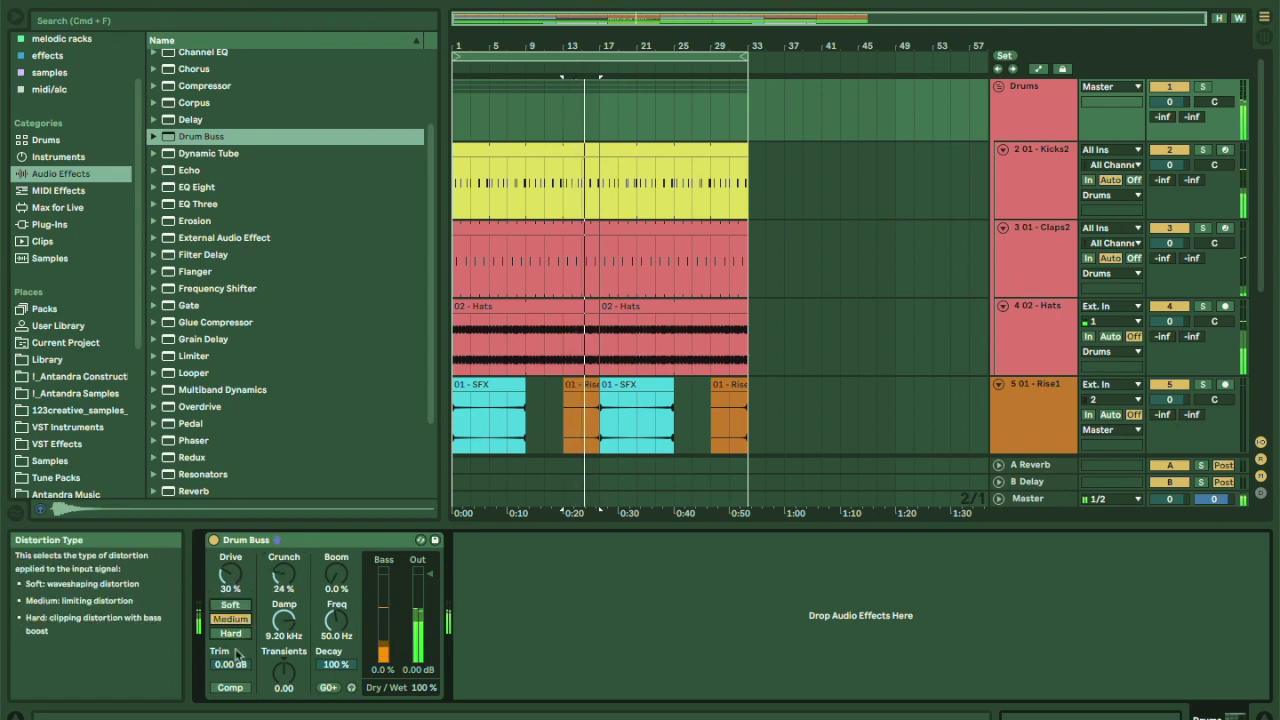
pyautogui.click(230, 688)
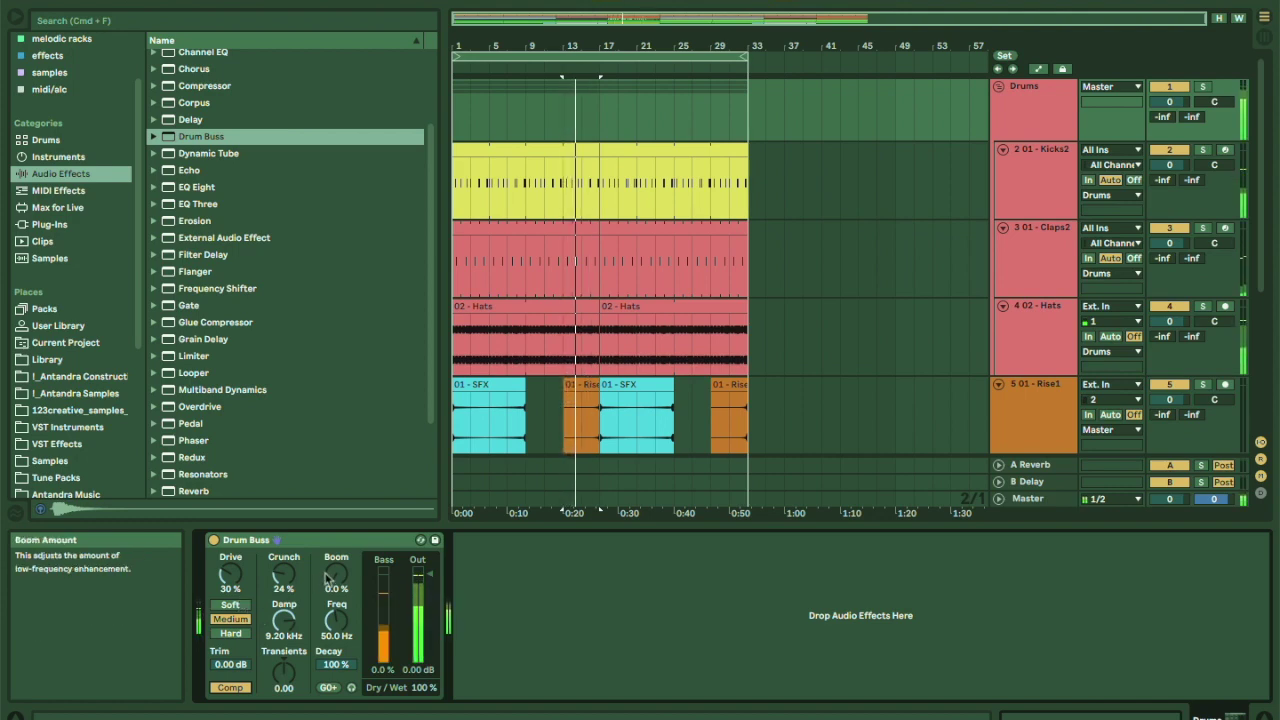
pyautogui.moveTo(284, 571); pyautogui.dragTo(285, 580)
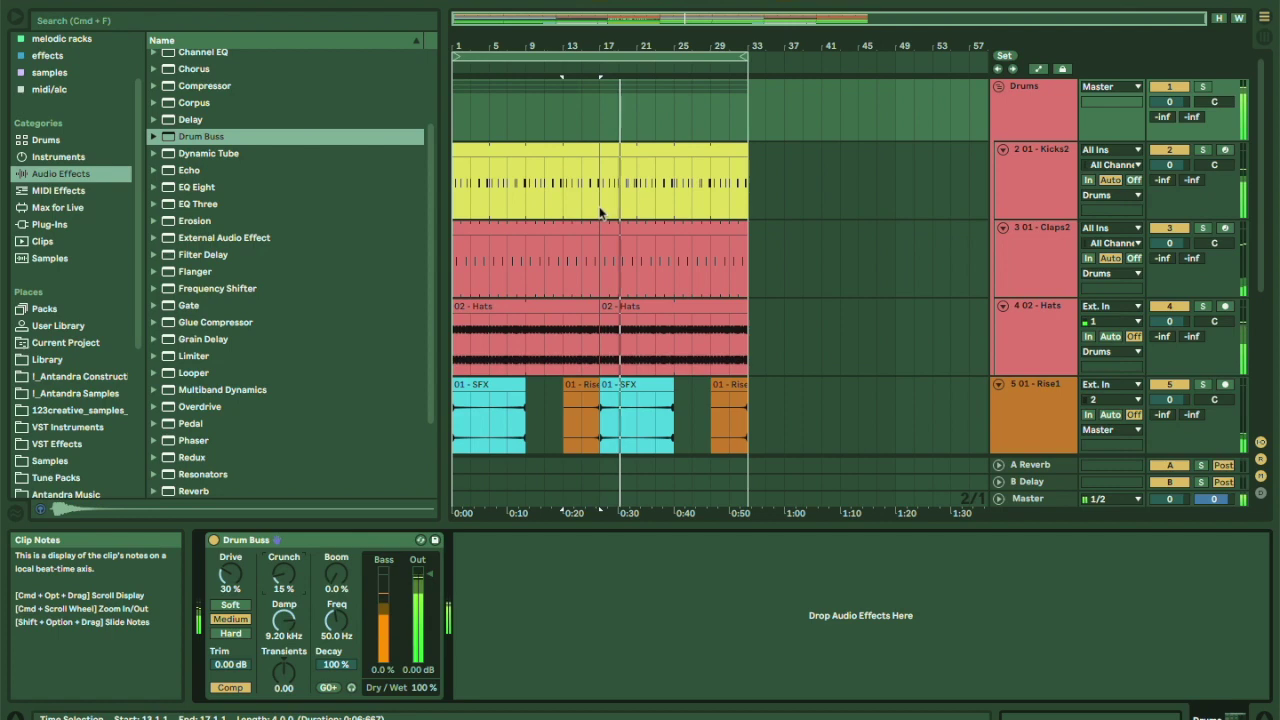
# Assign the 01 - Kicks2 track's colour to its clips.
pyautogui.click(1050, 160)
pyautogui.rightClick(1064, 168)
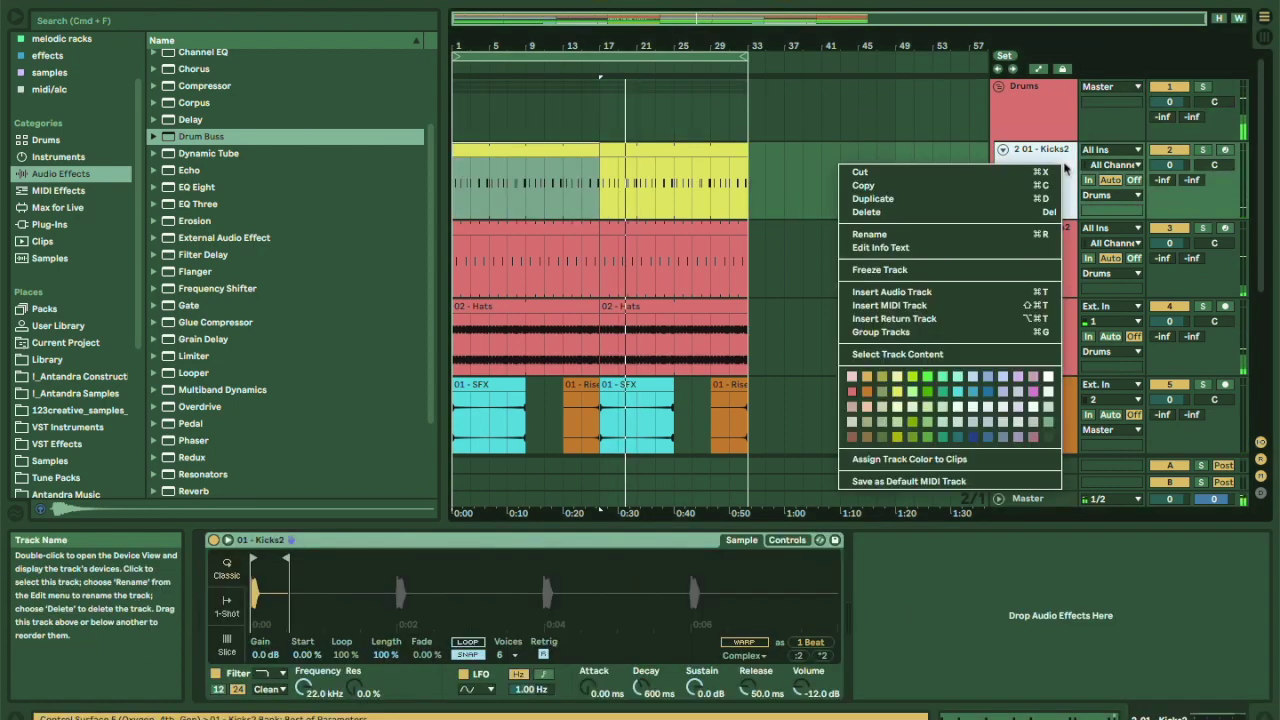
pyautogui.click(909, 459)
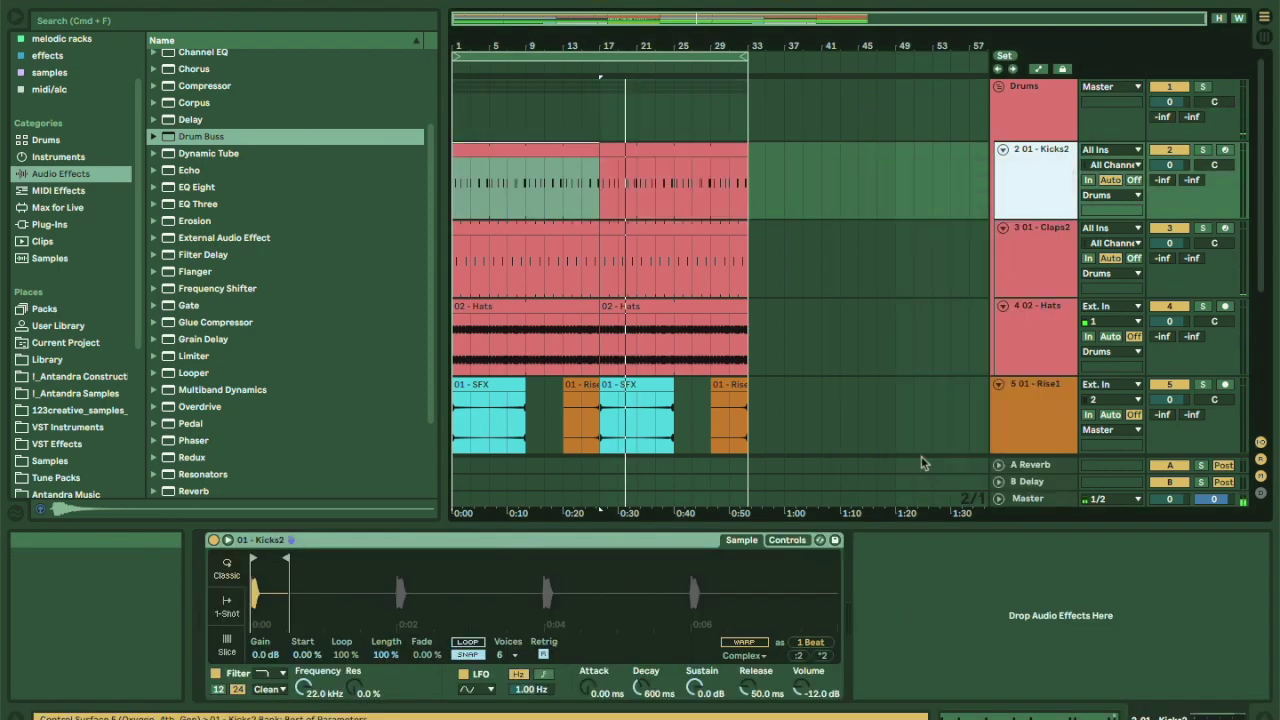
# Delete the Kicks2, Claps2 and Hats clips that fill the first 16 bars of the Drums group.
pyautogui.click(533, 152)
pyautogui.press('Delete')
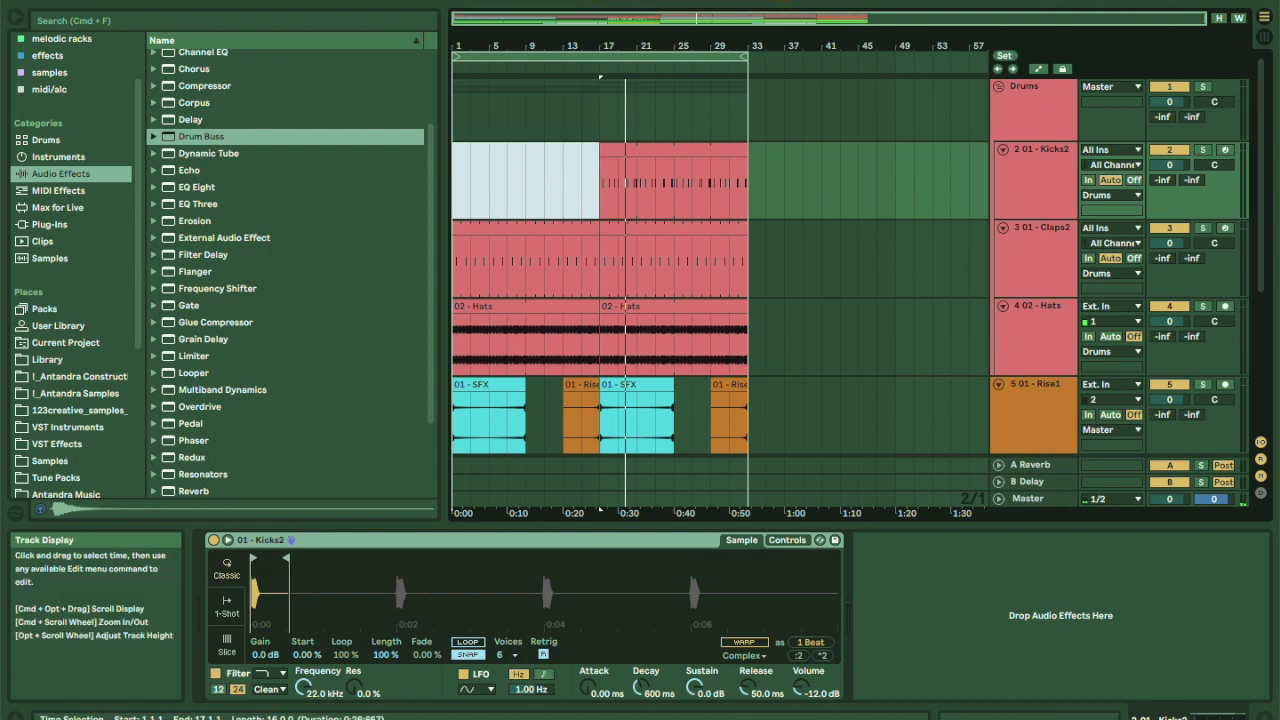
pyautogui.click(491, 229)
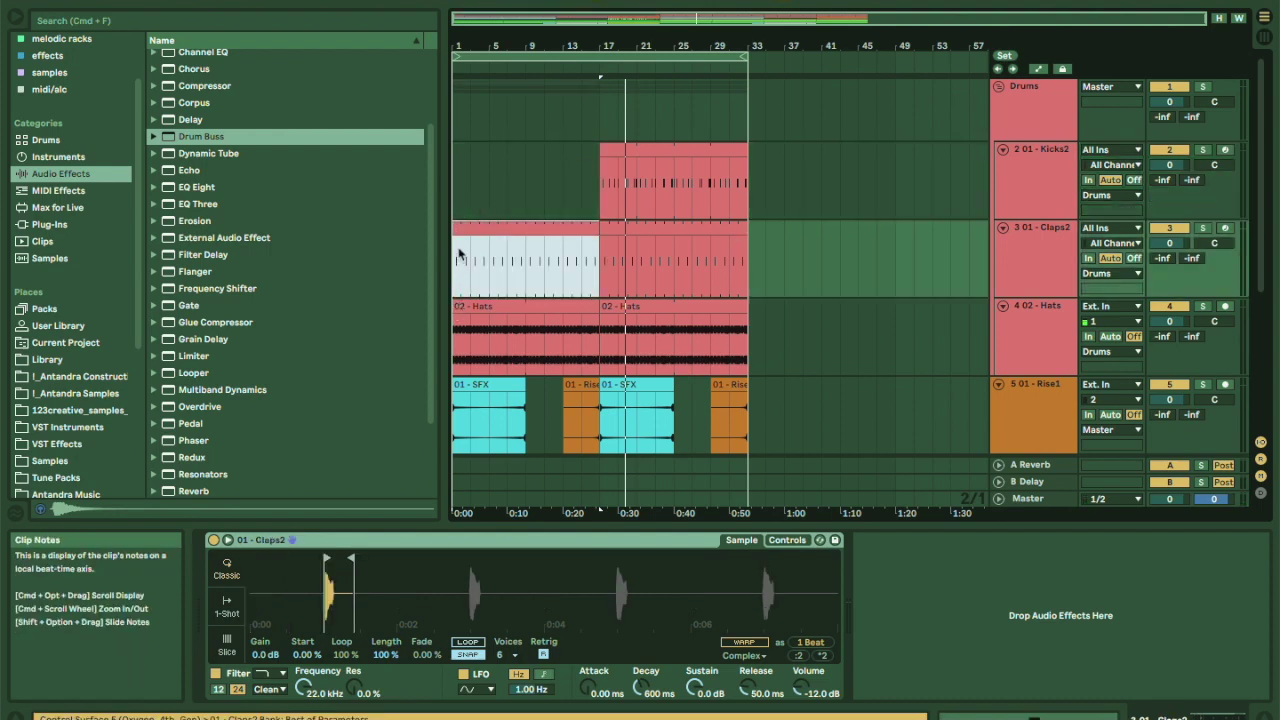
pyautogui.click(470, 234)
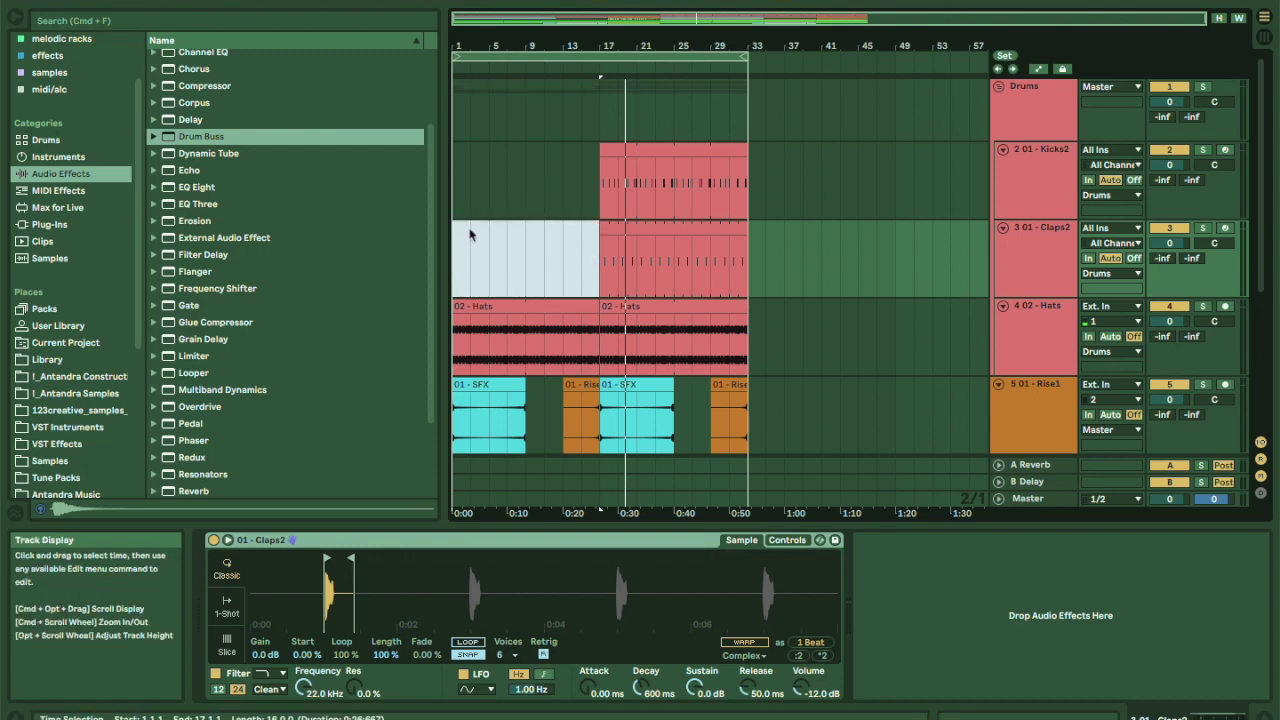
pyautogui.click(467, 305)
pyautogui.press('Delete')
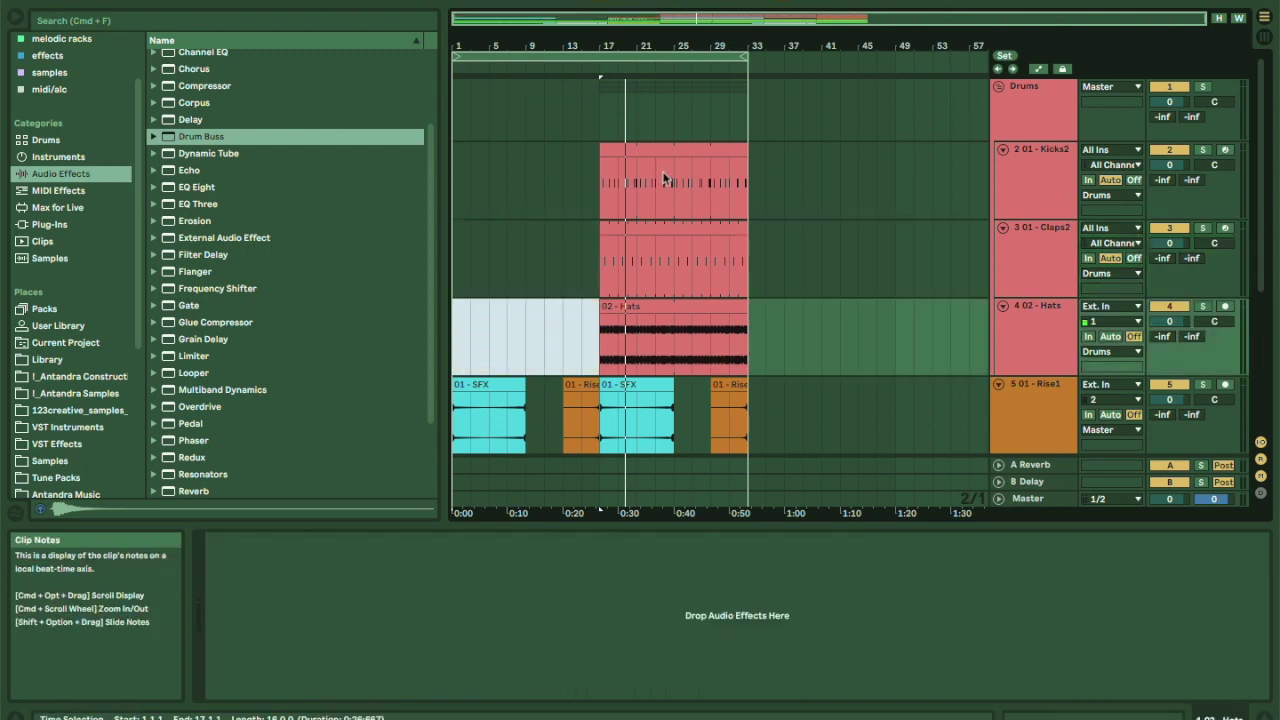
# Play the arrangement from bar 1 through the drop at bar 17, folding the Kicks2, Claps2 and Hats tracks meanwhile.
pyautogui.click(455, 181)
pyautogui.press('space')
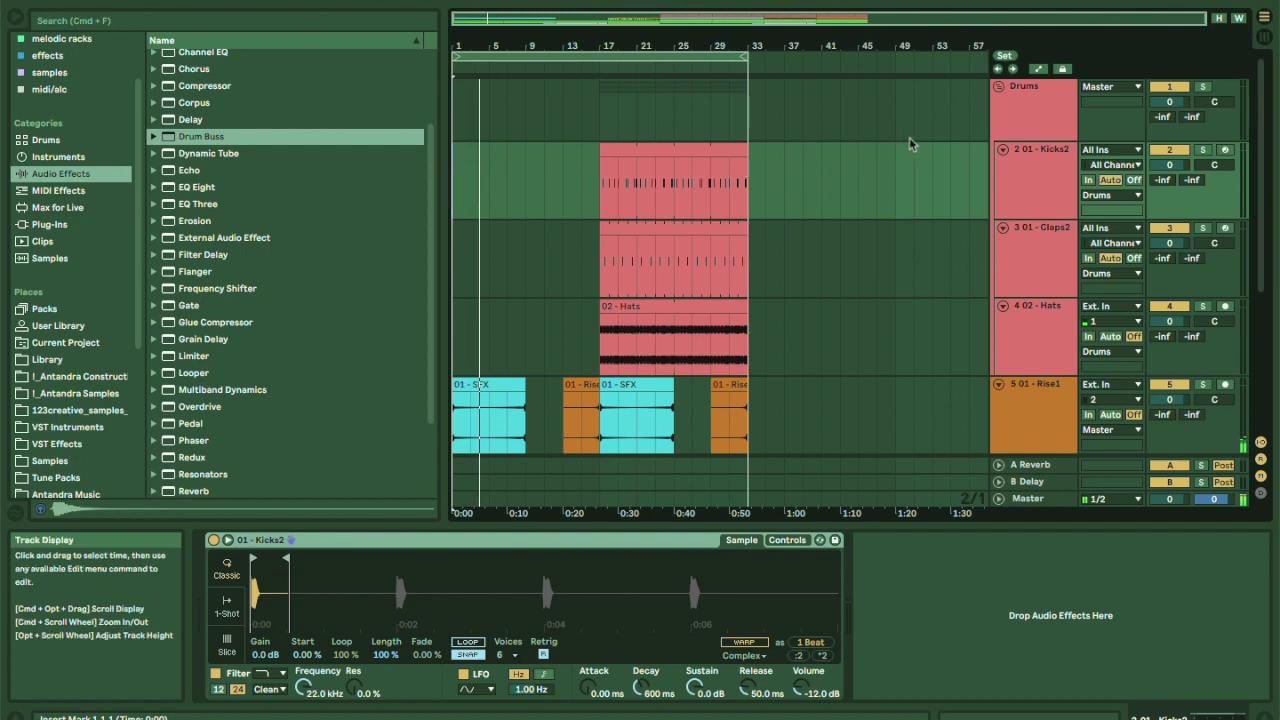
pyautogui.click(1004, 150)
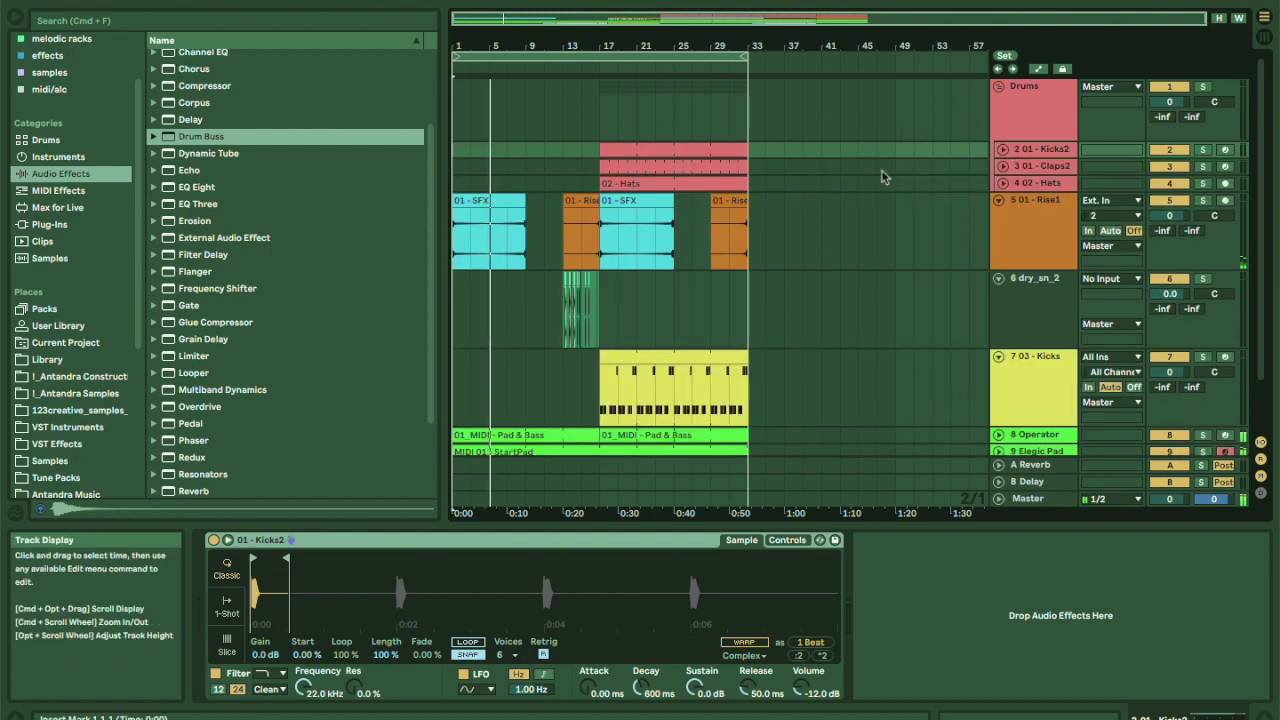
pyautogui.scroll(-2, 707, 228)
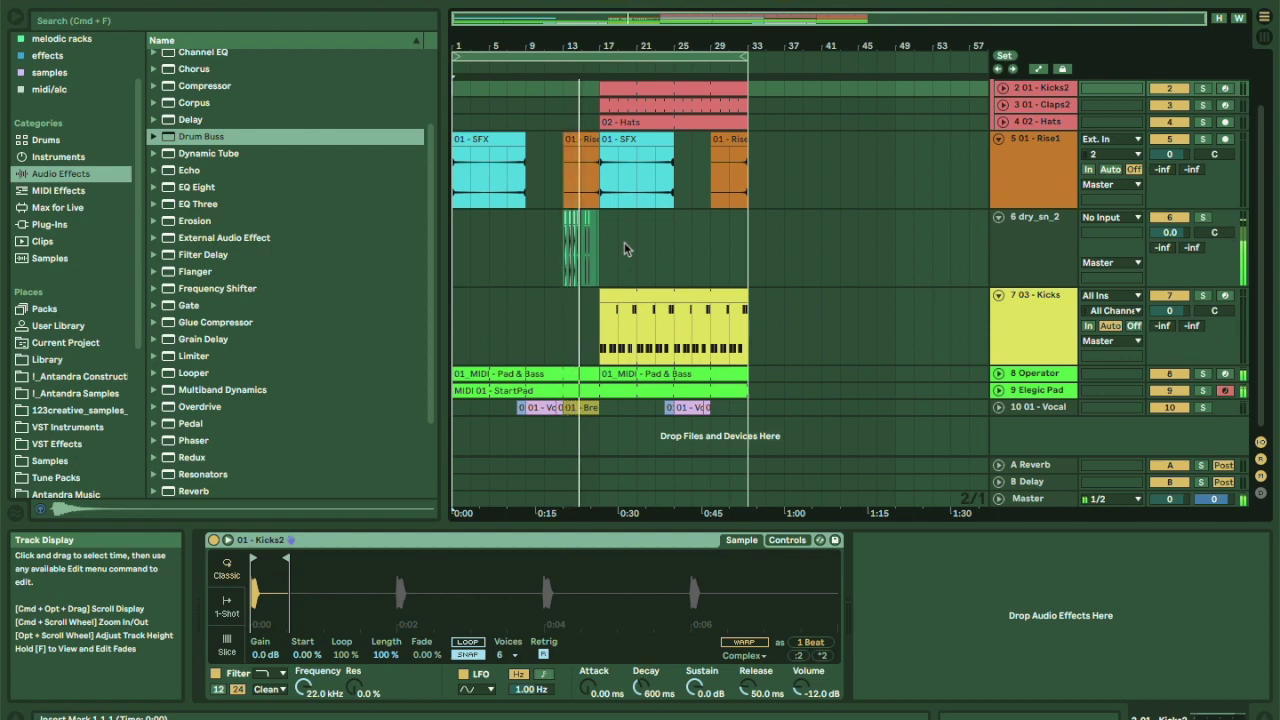
pyautogui.moveTo(617, 38); pyautogui.dragTo(608, 44)
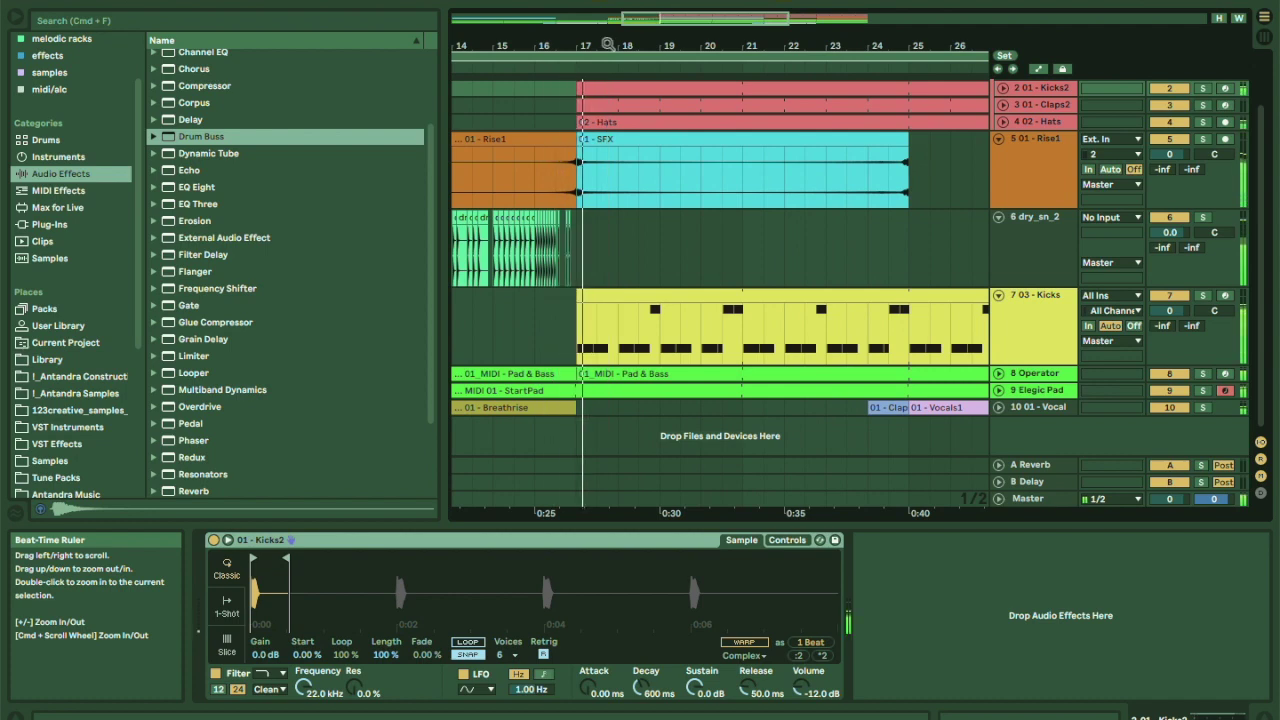
pyautogui.moveTo(608, 26); pyautogui.dragTo(606, 3)
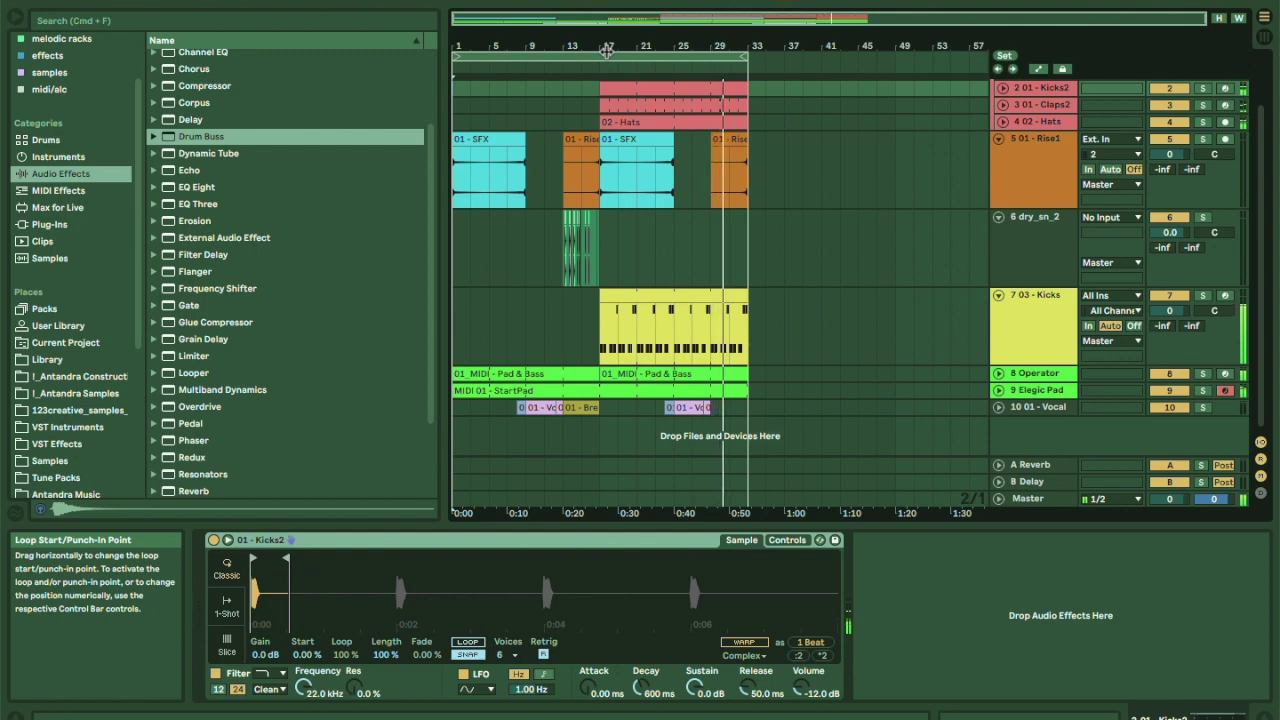
pyautogui.moveTo(592, 43); pyautogui.dragTo(592, 44)
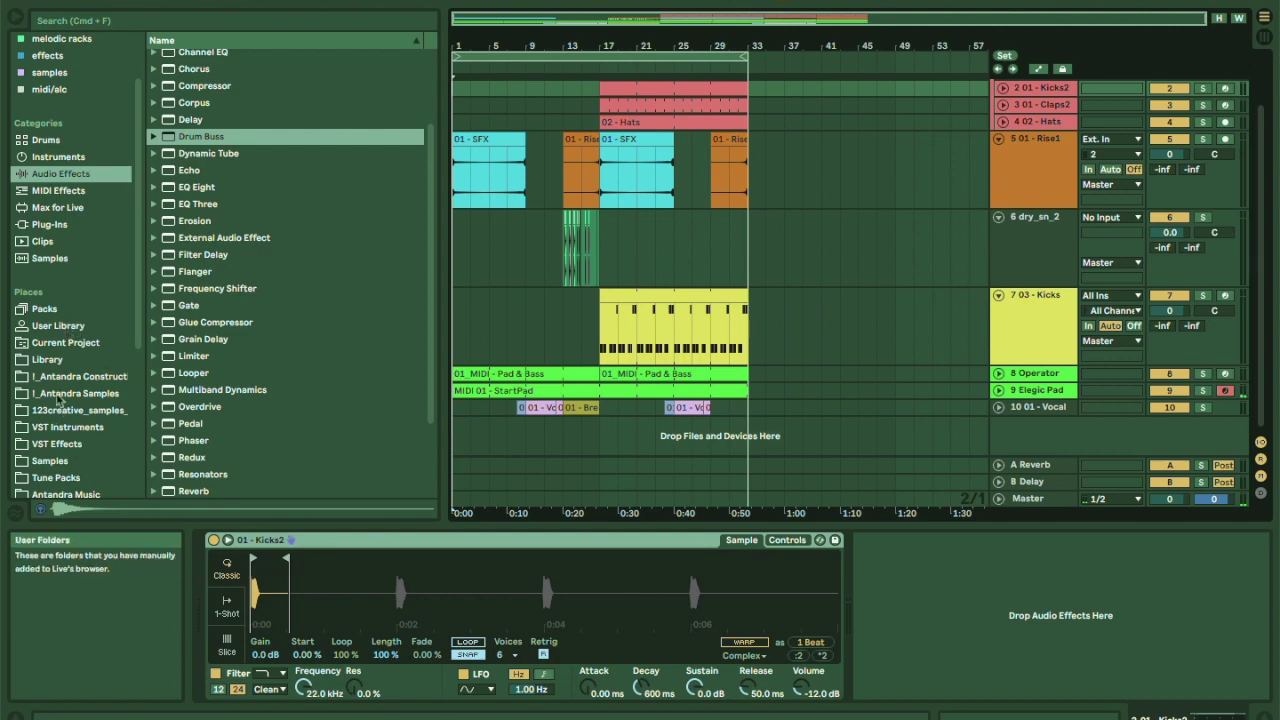
# Preview TRK140_7, TRK140_10 and TRK140_12 from the FMTCH_Kicks - 140 BPM sample folder, then collapse the folder.
pyautogui.click(60, 342)
pyautogui.click(60, 411)
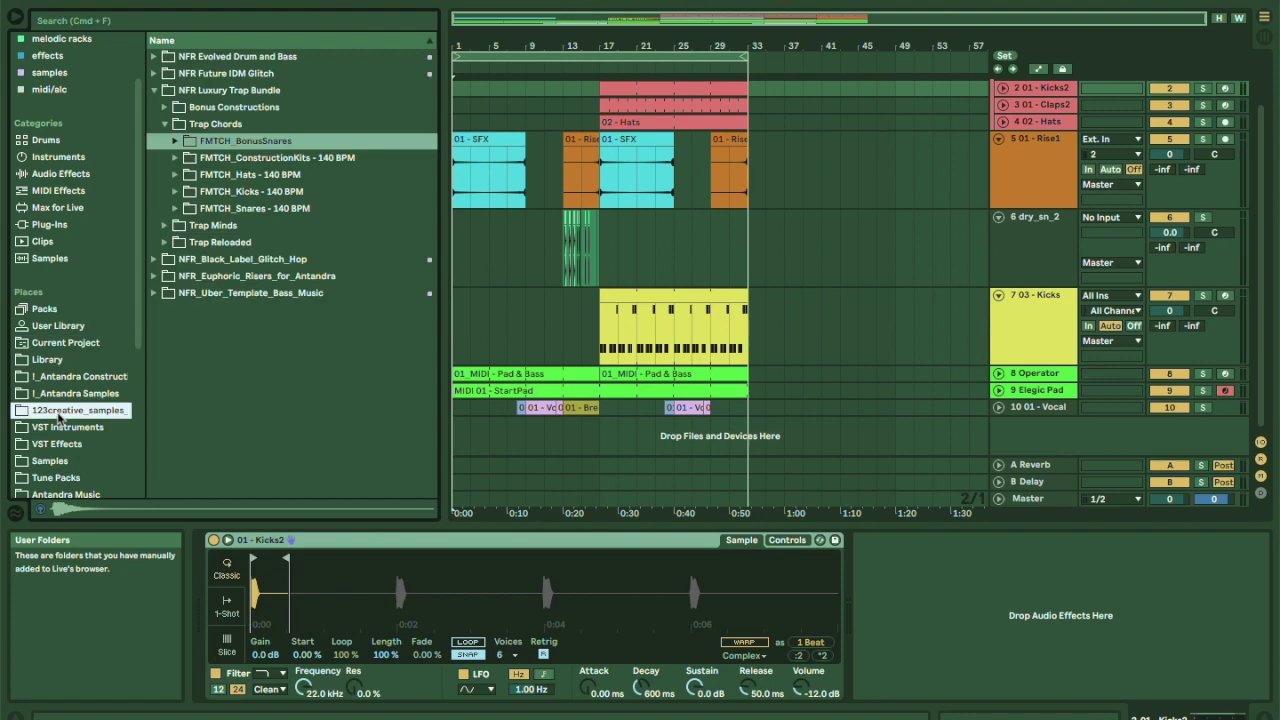
pyautogui.click(176, 191)
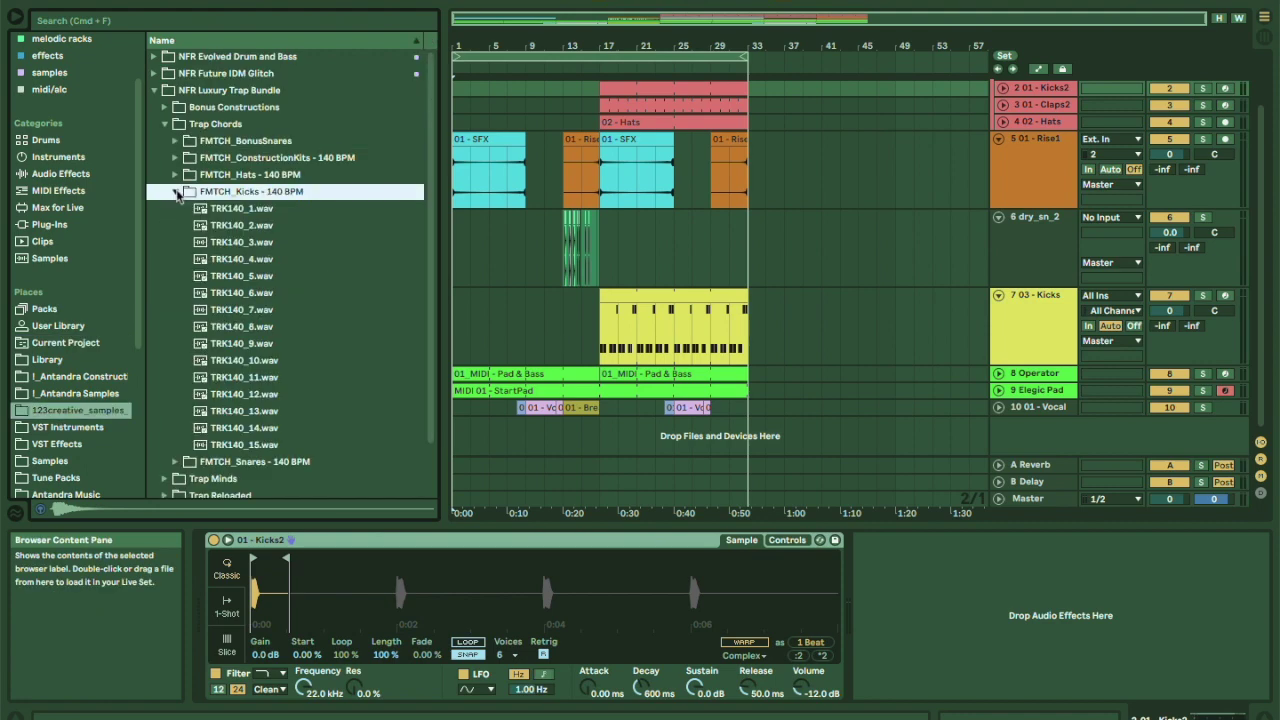
pyautogui.click(235, 310)
pyautogui.click(265, 361)
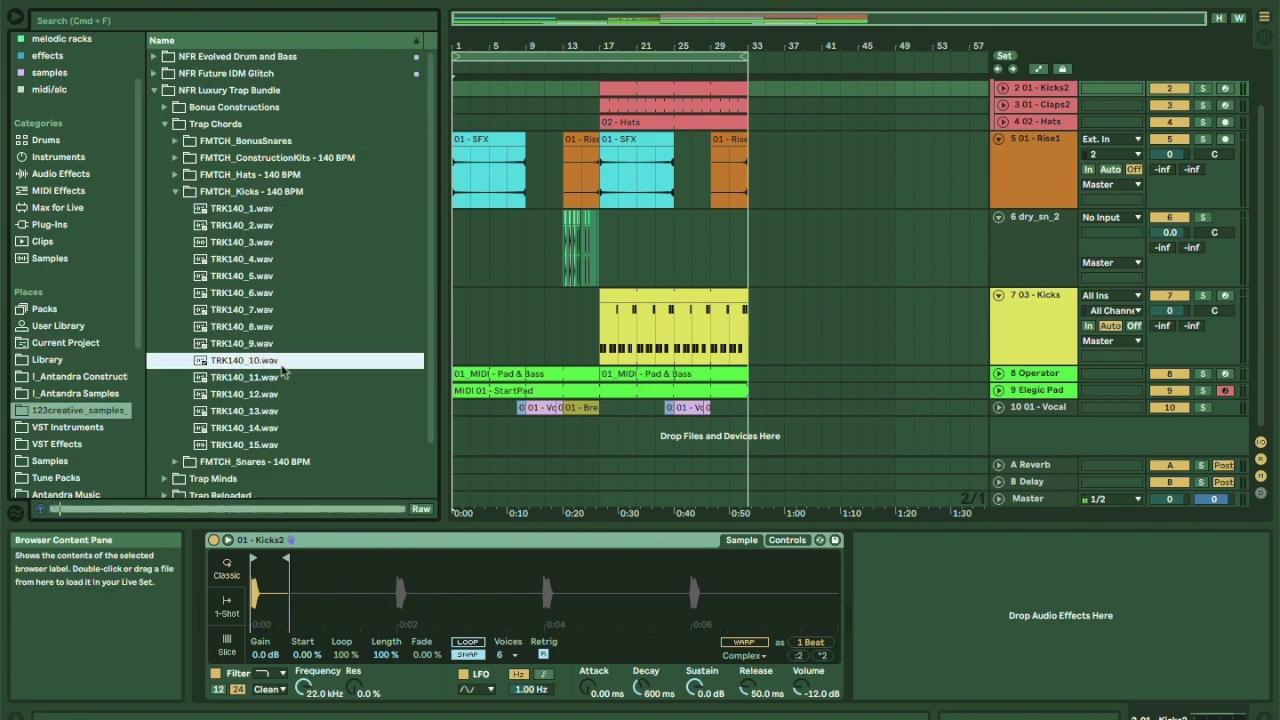
pyautogui.click(260, 395)
pyautogui.click(176, 192)
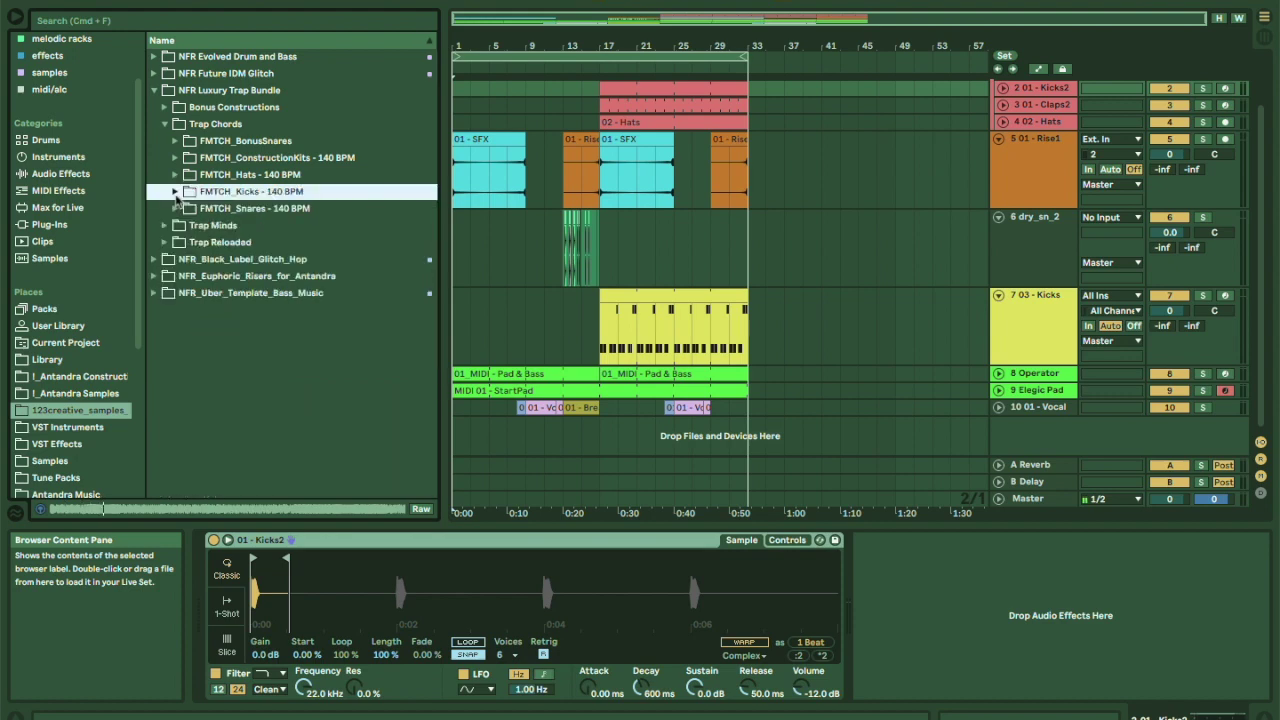
# Preview TRS140_6, TRS140_12 and TRS140_13 from the FMTCH_Snares - 140 BPM sample folder, and collapse the folder.
pyautogui.click(175, 209)
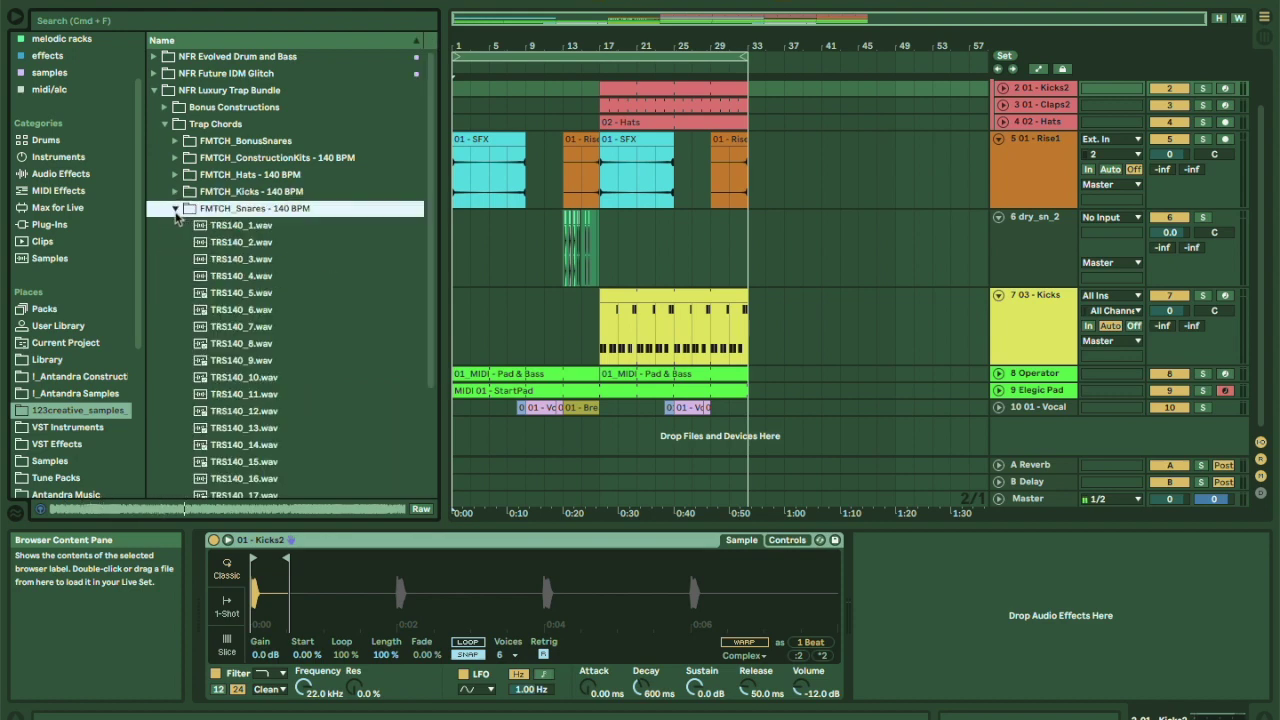
pyautogui.click(205, 309)
pyautogui.click(231, 411)
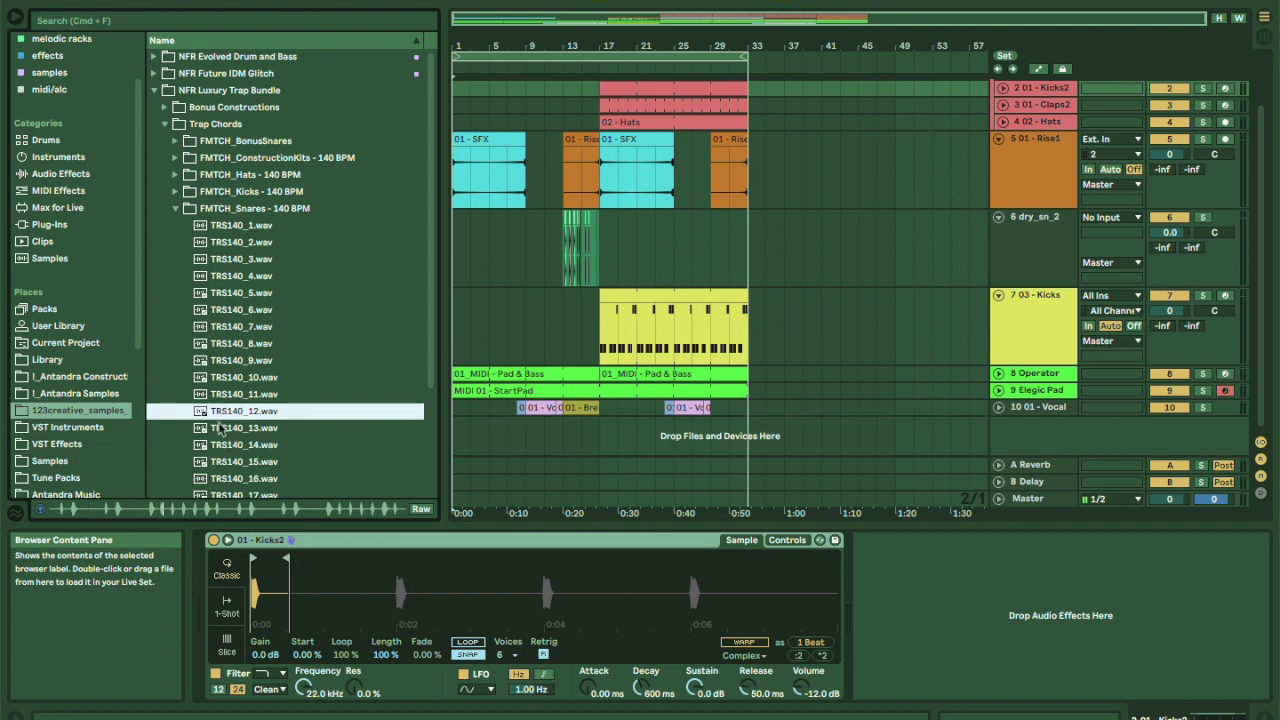
pyautogui.click(221, 430)
pyautogui.click(175, 209)
pyautogui.click(175, 209)
pyautogui.click(175, 209)
# Preview the Halfpluck, Hats, Kicks, Highkicks and Hook samples in the Trap Minds folder Kit 03 - Tone - C - 140 BPM.
pyautogui.click(165, 225)
pyautogui.click(200, 194)
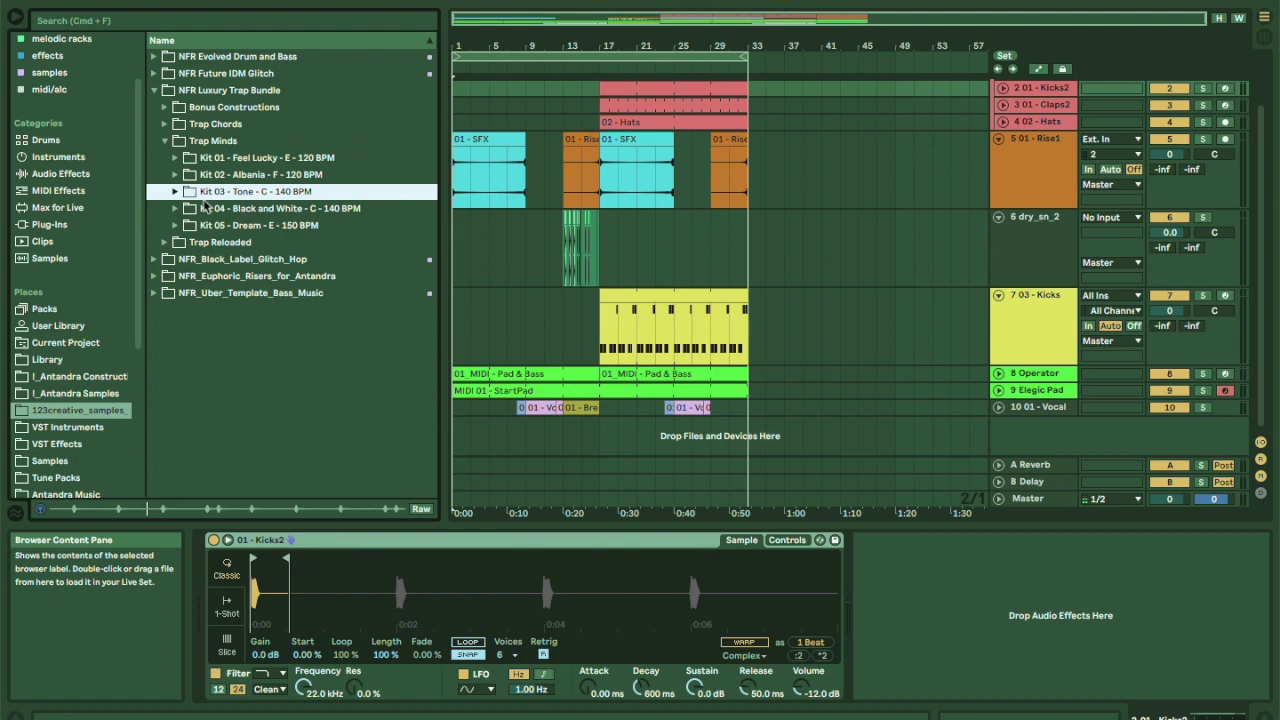
pyautogui.click(251, 212)
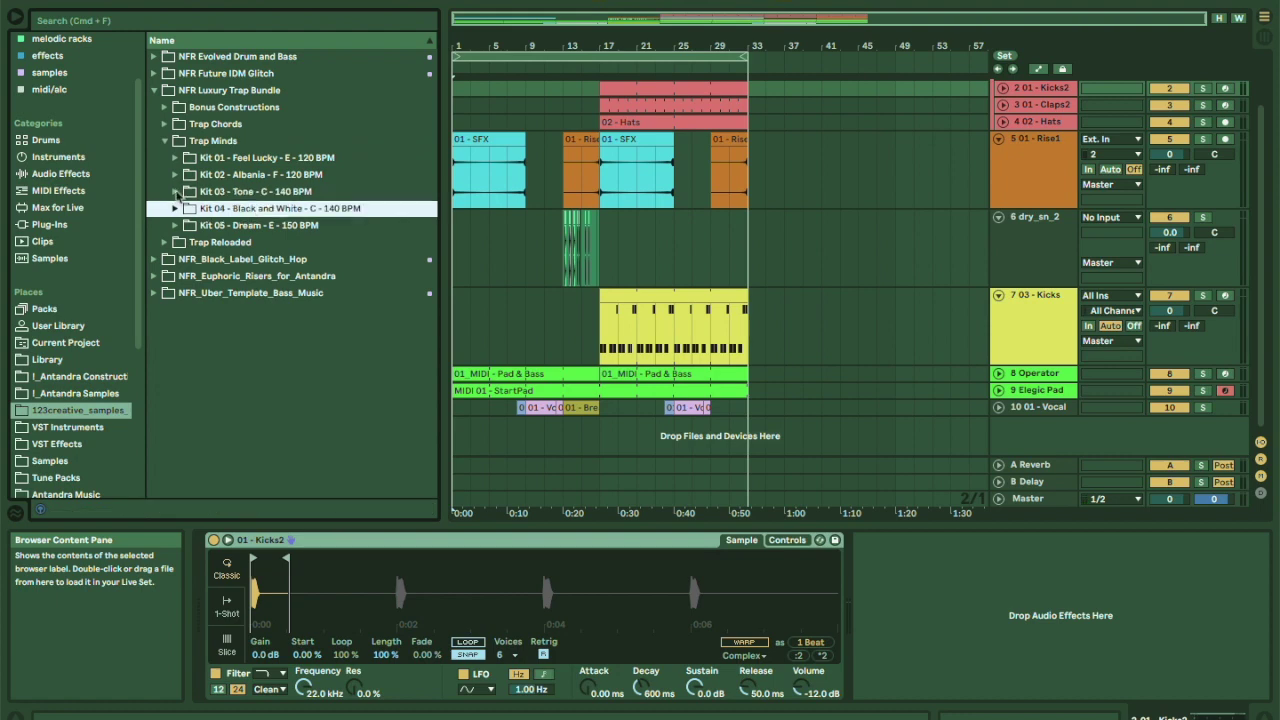
pyautogui.click(176, 192)
pyautogui.click(243, 259)
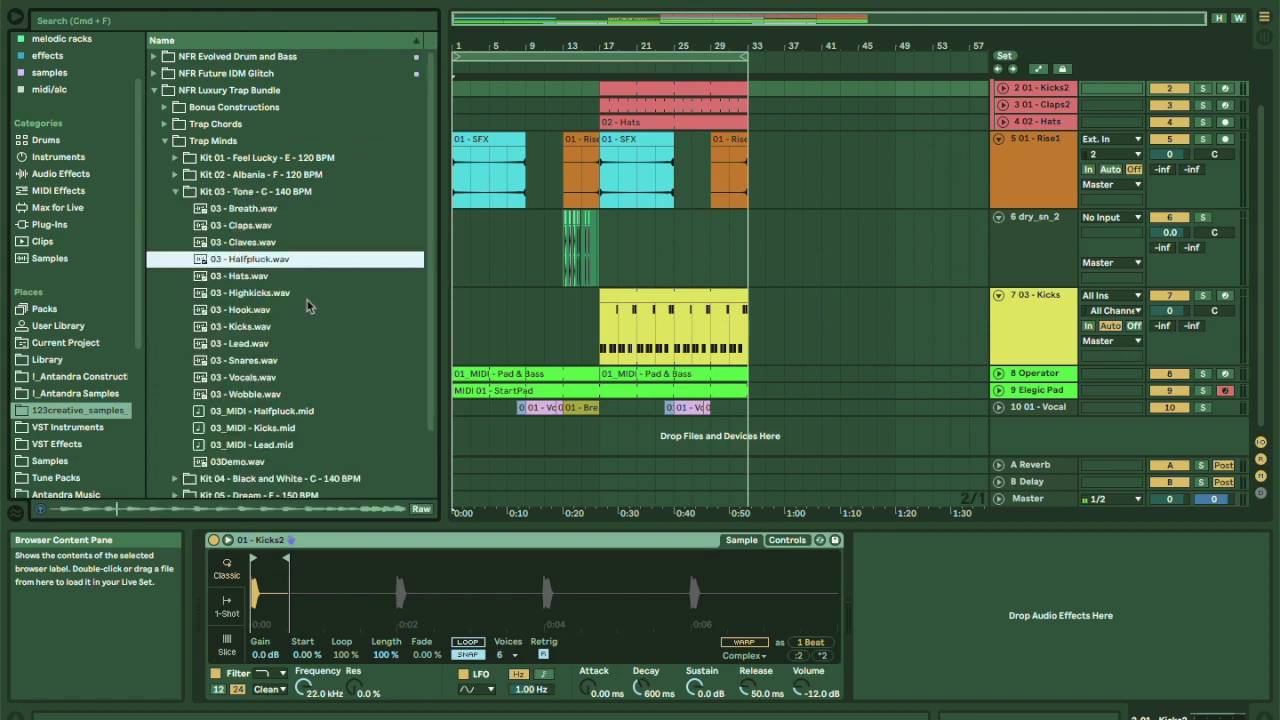
pyautogui.press('Down')
pyautogui.click(262, 327)
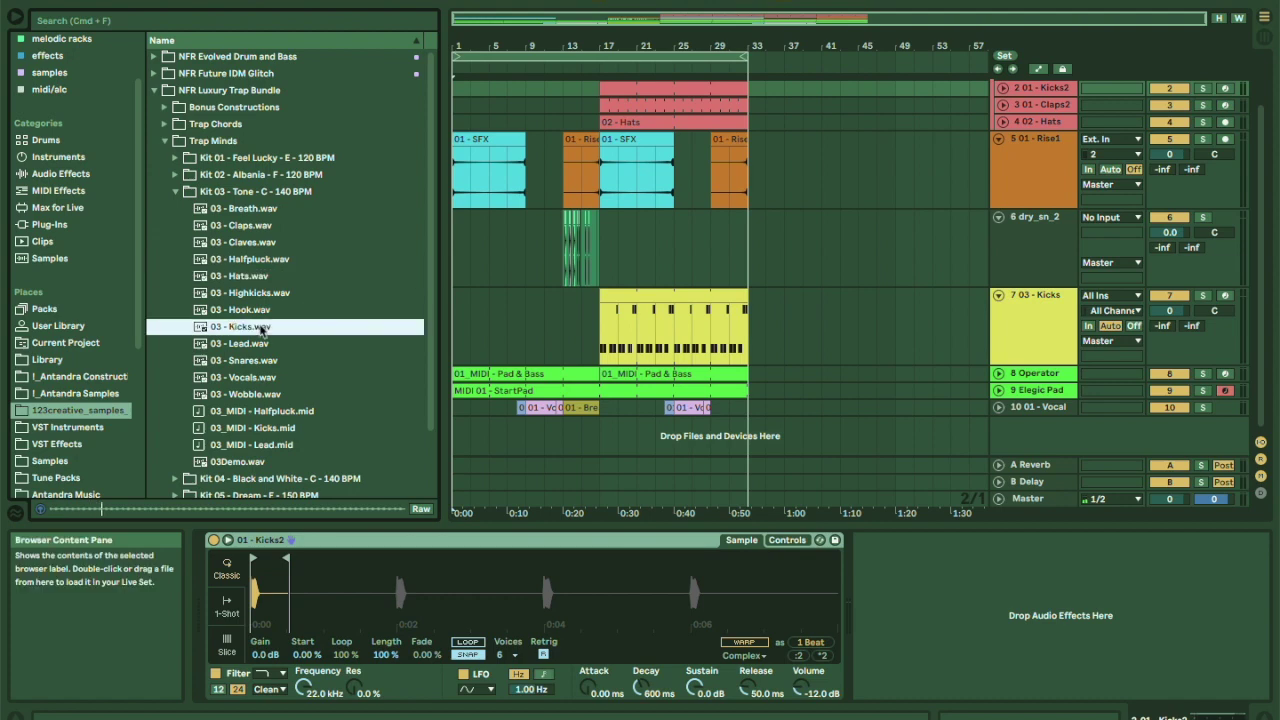
pyautogui.click(252, 297)
pyautogui.click(251, 312)
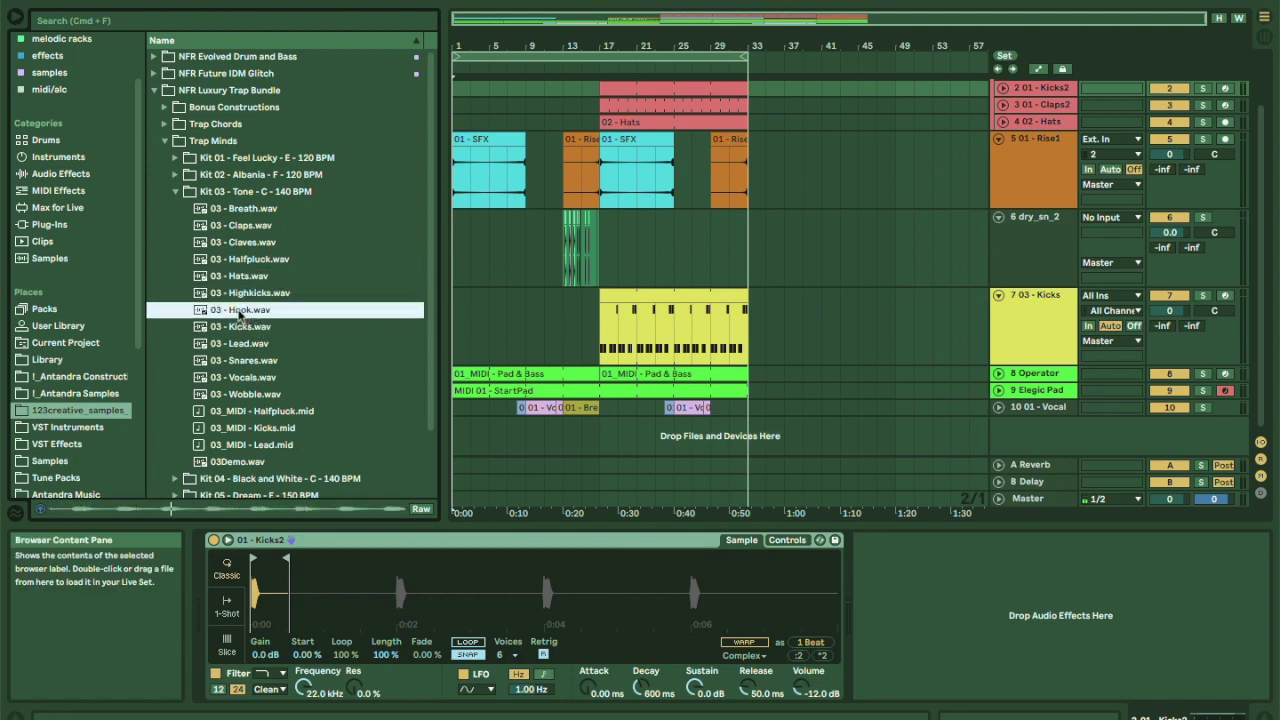
# Place 03 - Hook.wav on a new audio track and loop it so that the clip runs from bar 25 to bar 33.
pyautogui.moveTo(240, 315); pyautogui.dragTo(634, 430)
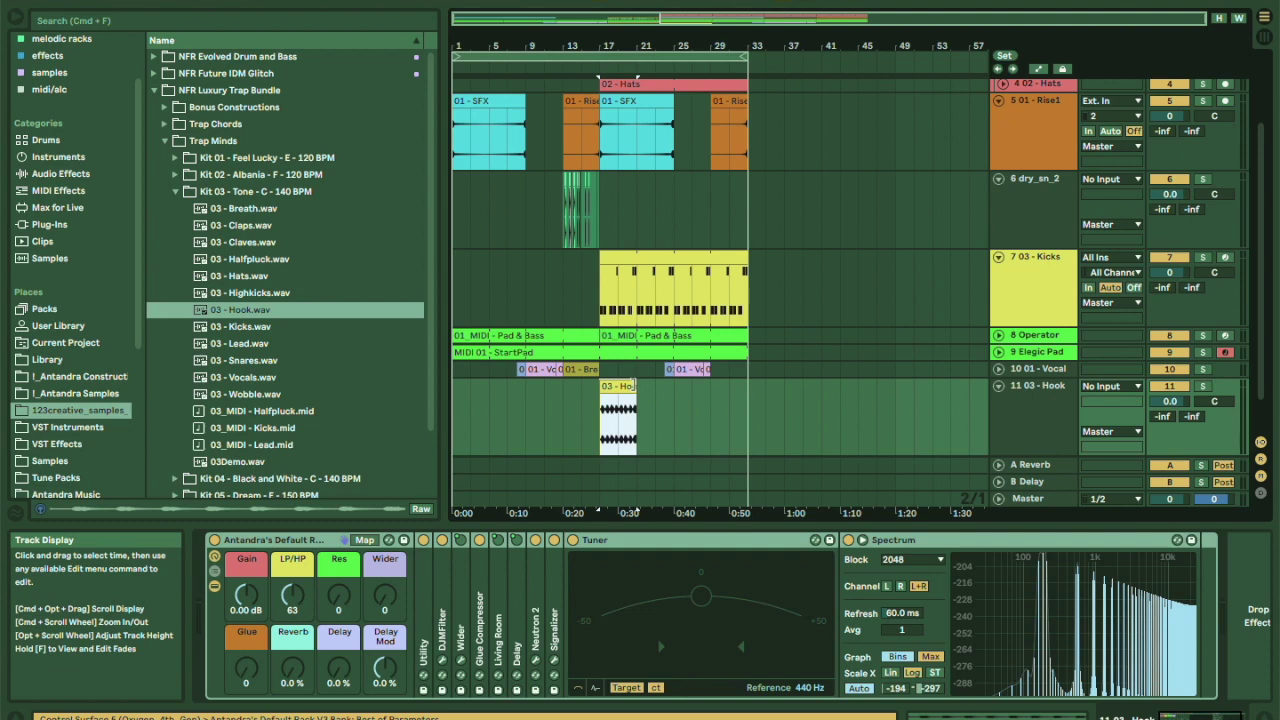
pyautogui.press('space')
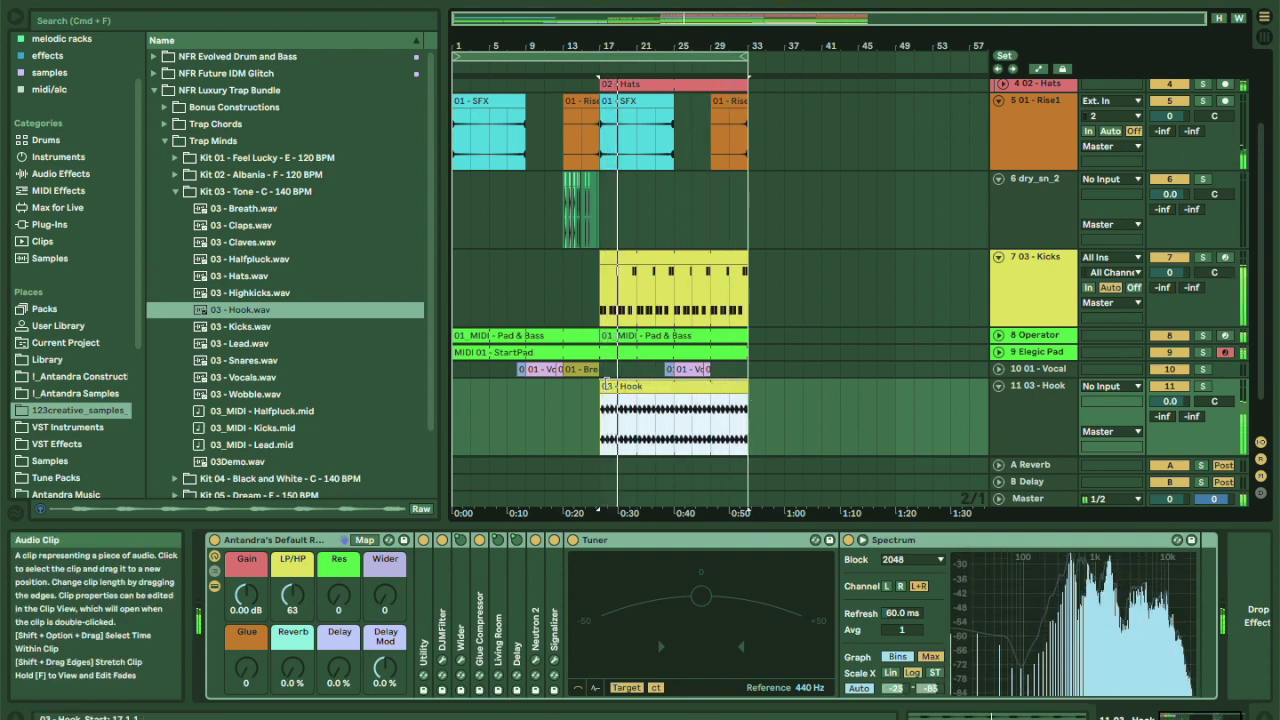
pyautogui.moveTo(602, 386); pyautogui.dragTo(677, 388)
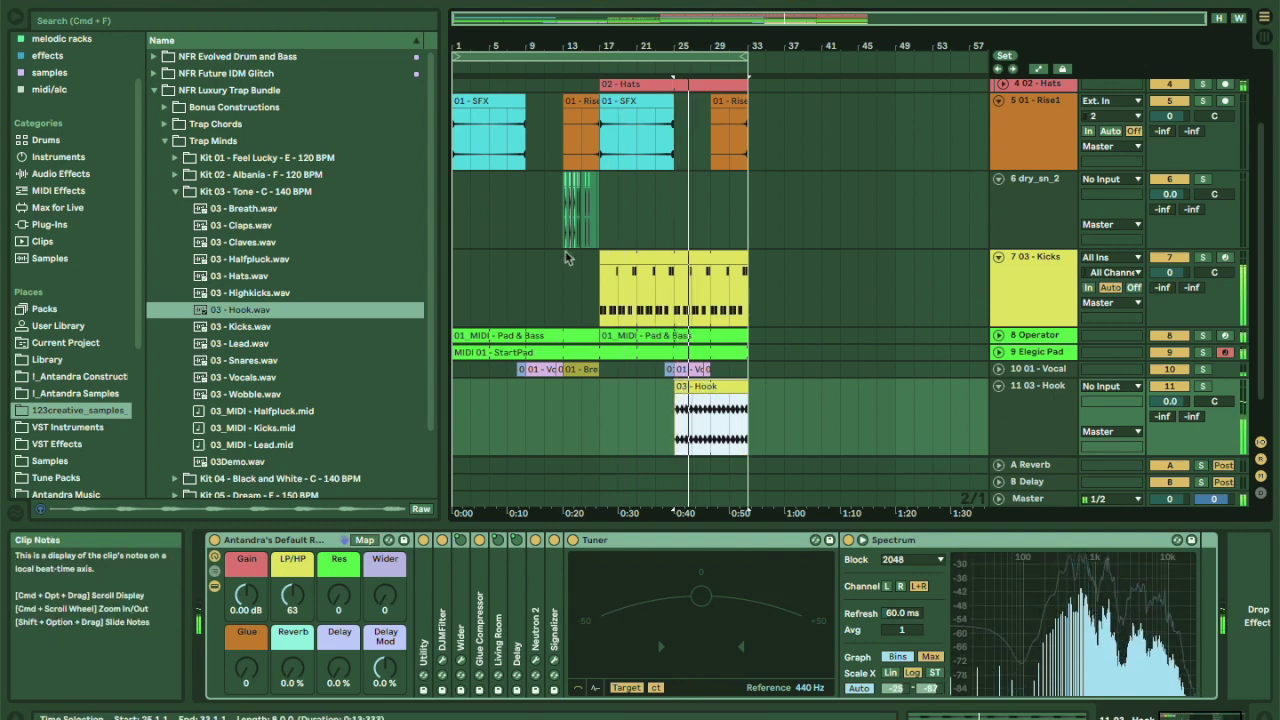
# Copy the dry_sn_2 snare roll from bar 13 to bar 29 on the same track.
pyautogui.click(575, 218)
pyautogui.click(713, 194)
pyautogui.press('super+v')
pyautogui.moveTo(743, 45); pyautogui.dragTo(743, 120)
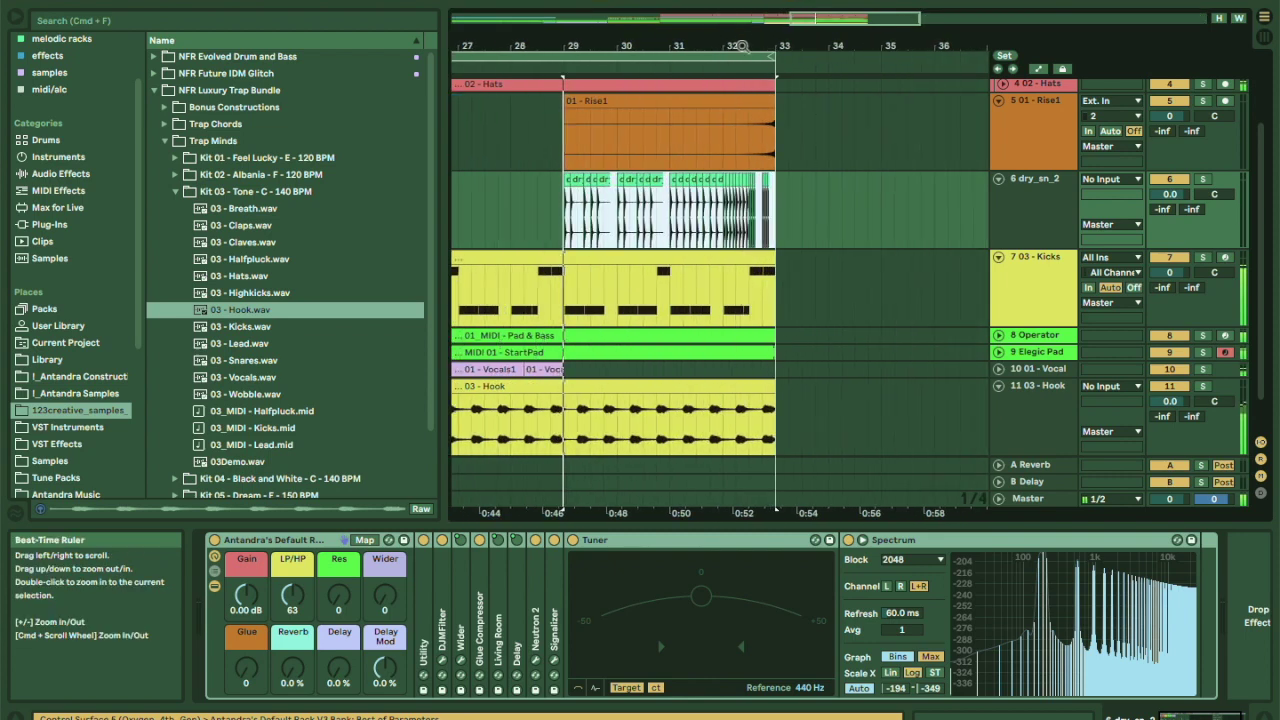
# Remove the last bar of the 01 - Claps2 clip so that it ends at bar 32.
pyautogui.scroll(3, 743, 100)
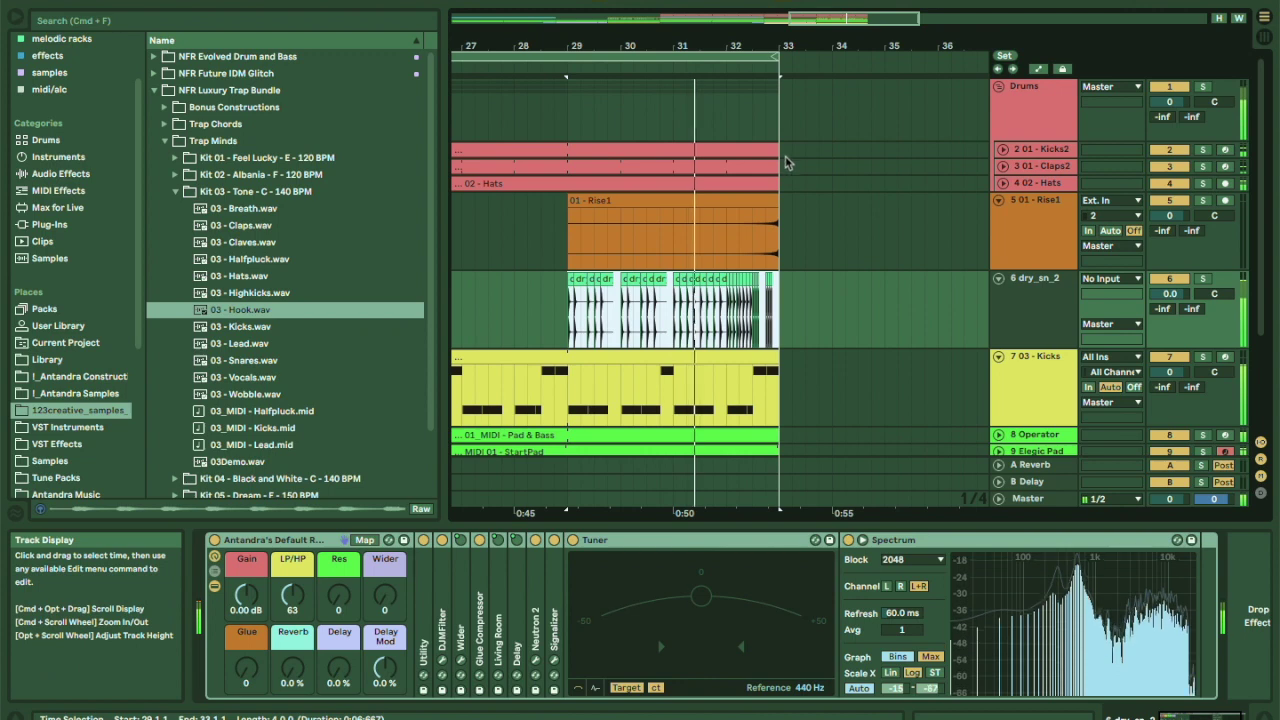
pyautogui.click(722, 165)
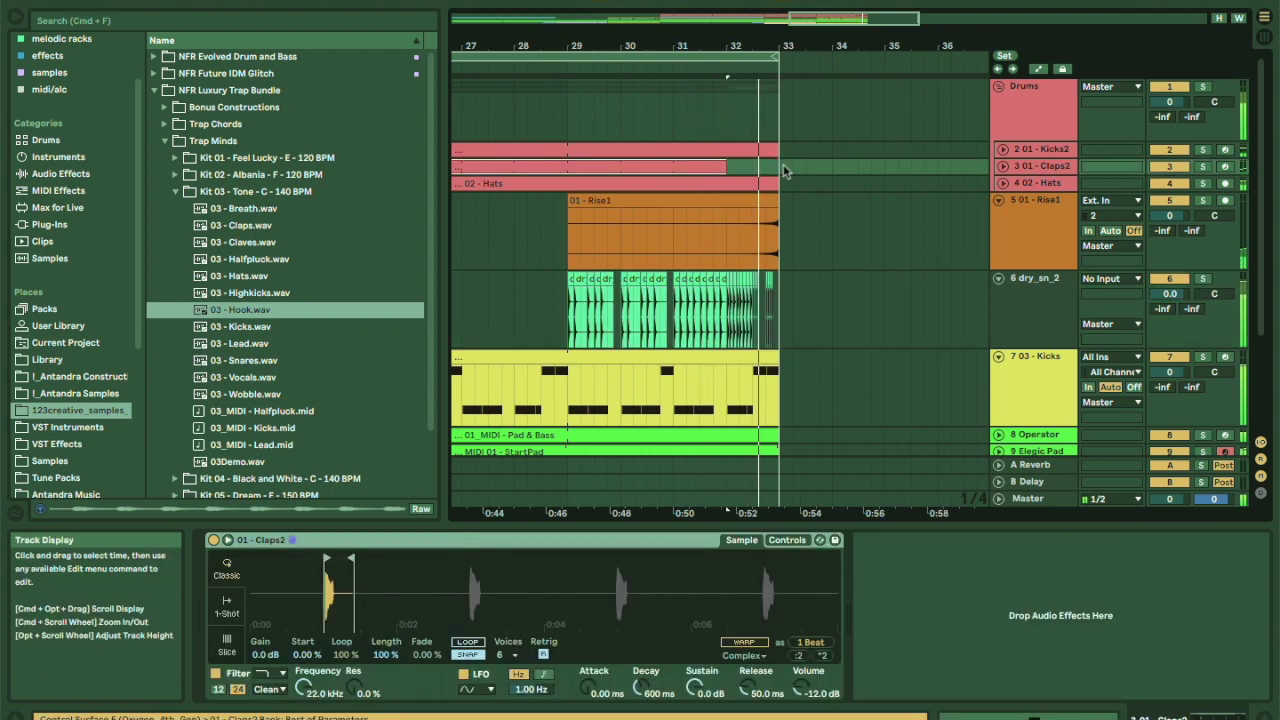
pyautogui.moveTo(754, 44); pyautogui.dragTo(742, 12)
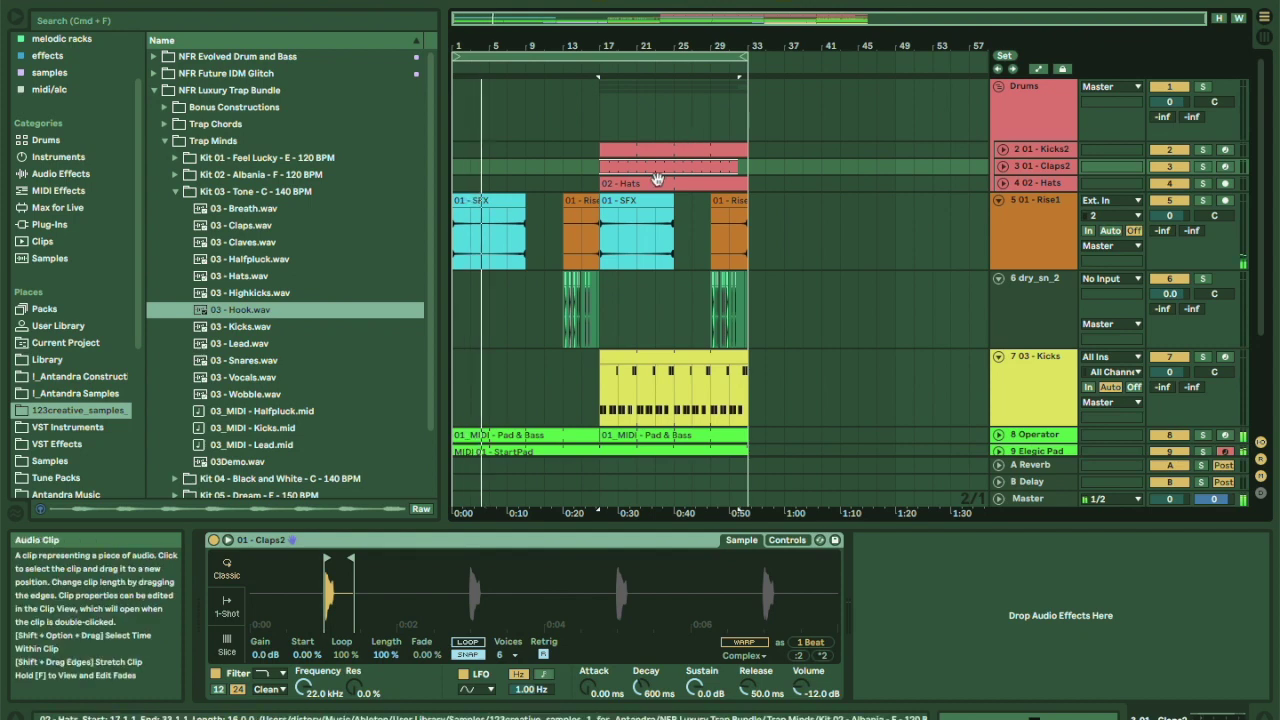
# Preview 03 - Vocals.wav, and transpose the 03 - Hook clip to -6 st while listening from bar 25.
pyautogui.click(253, 378)
pyautogui.scroll(-3, 307, 380)
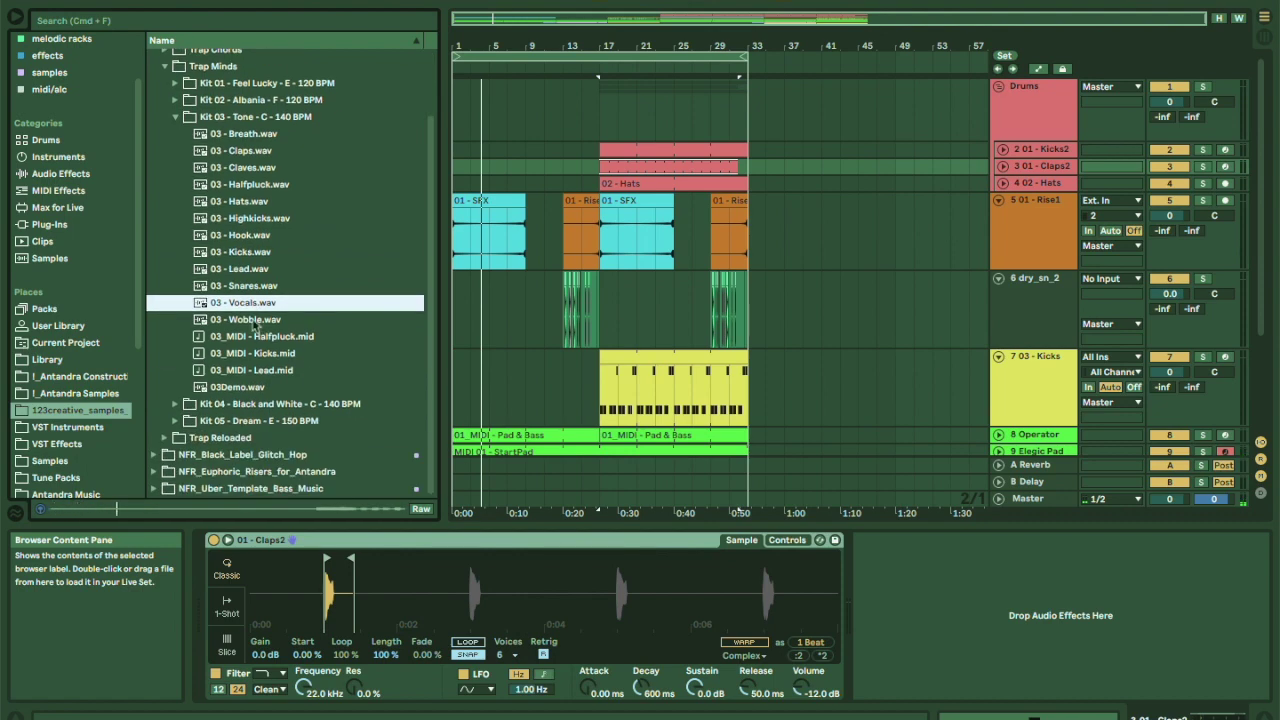
pyautogui.scroll(-5, 700, 350)
pyautogui.click(708, 352)
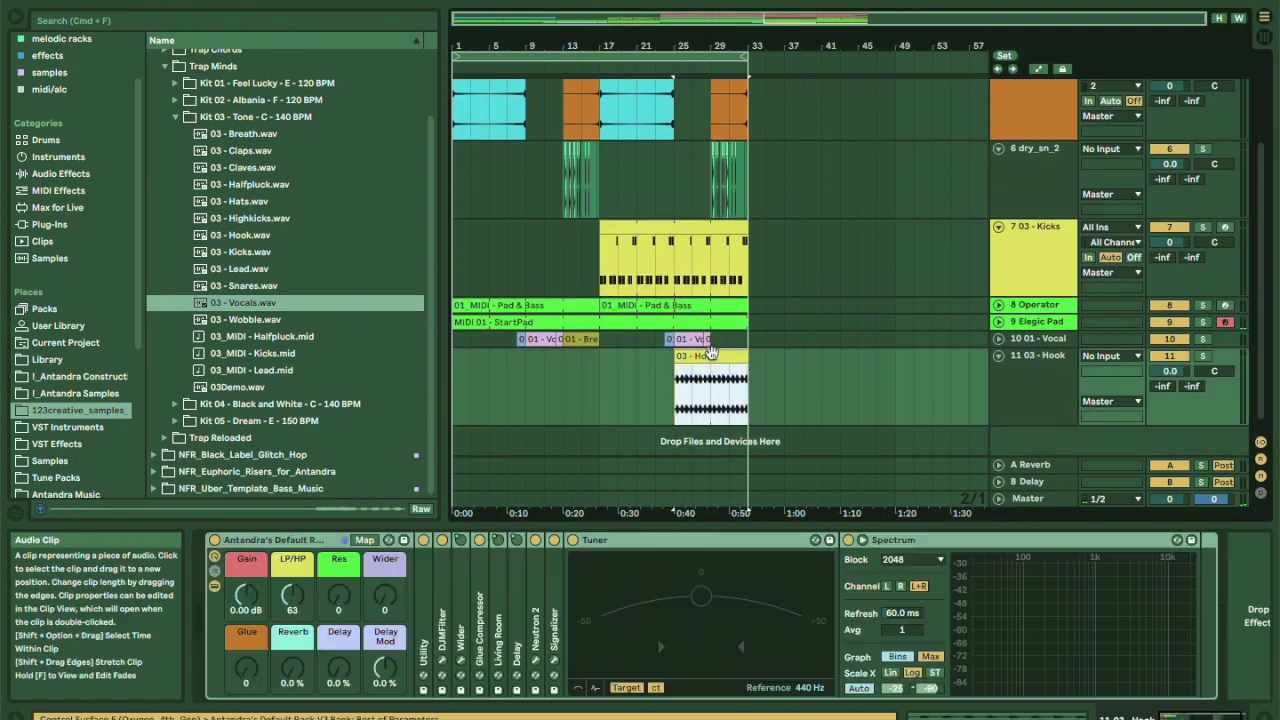
pyautogui.hotkey('shift', 'Tab')
pyautogui.moveTo(289, 505); pyautogui.dragTo(289, 518)
pyautogui.press('space')
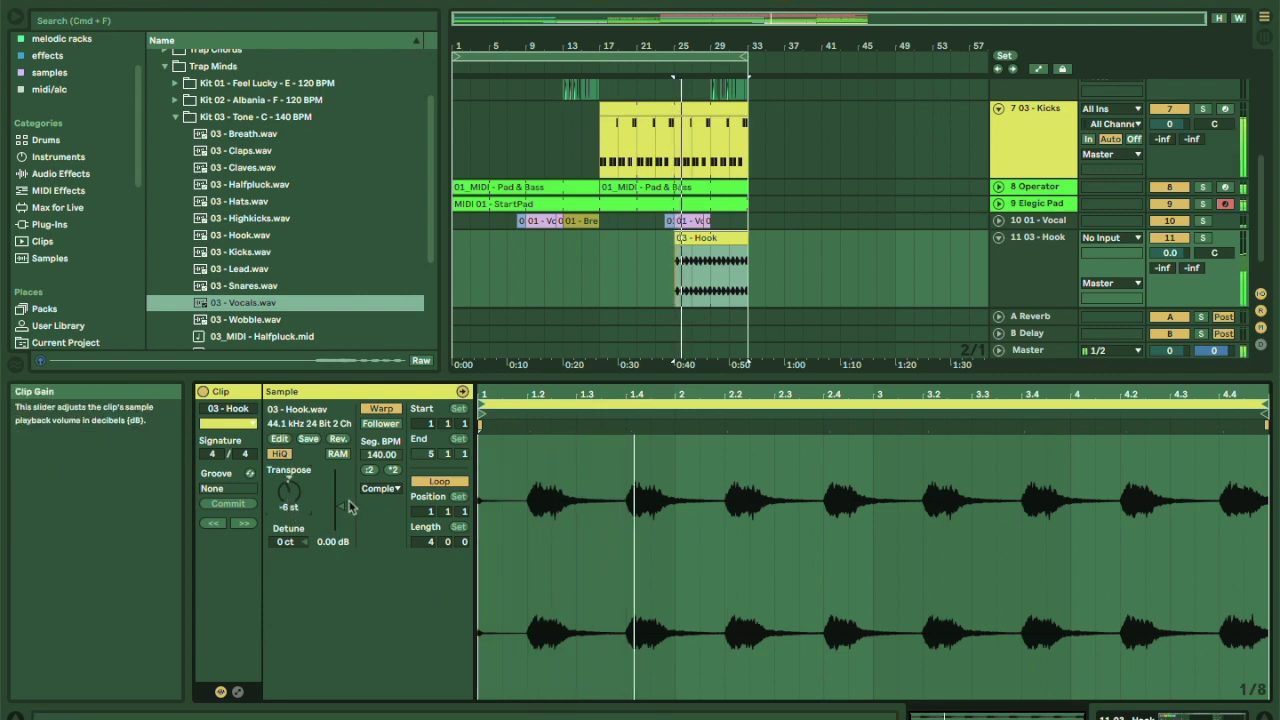
# Add the Dynamic Tube audio effect to the 03 - Hook track and play from bar 25.
pyautogui.click(1036, 250)
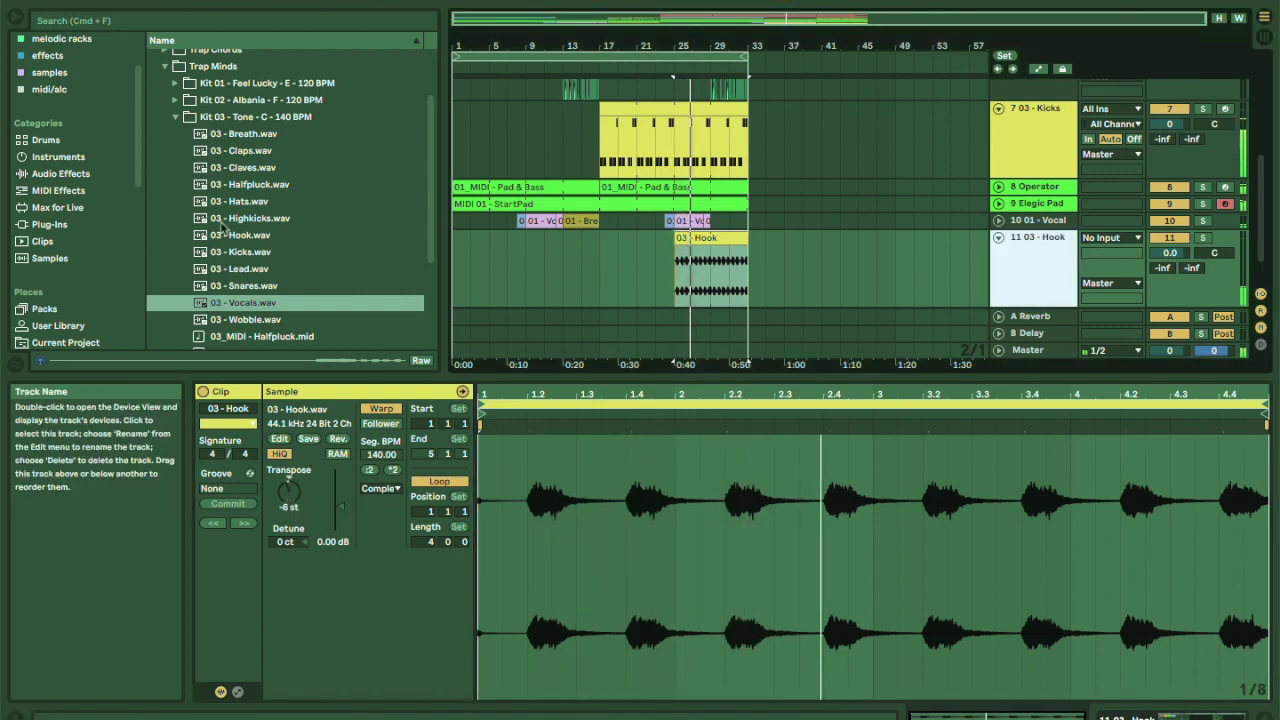
pyautogui.click(60, 158)
pyautogui.click(60, 173)
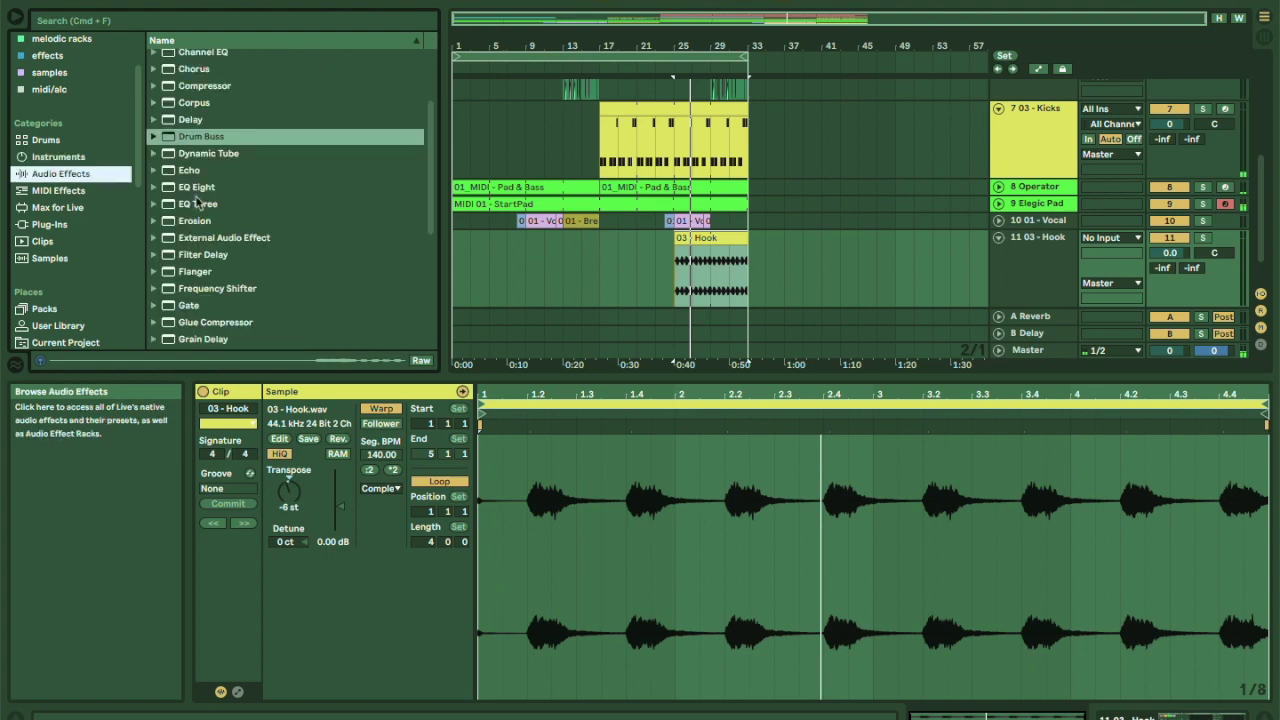
pyautogui.click(377, 156)
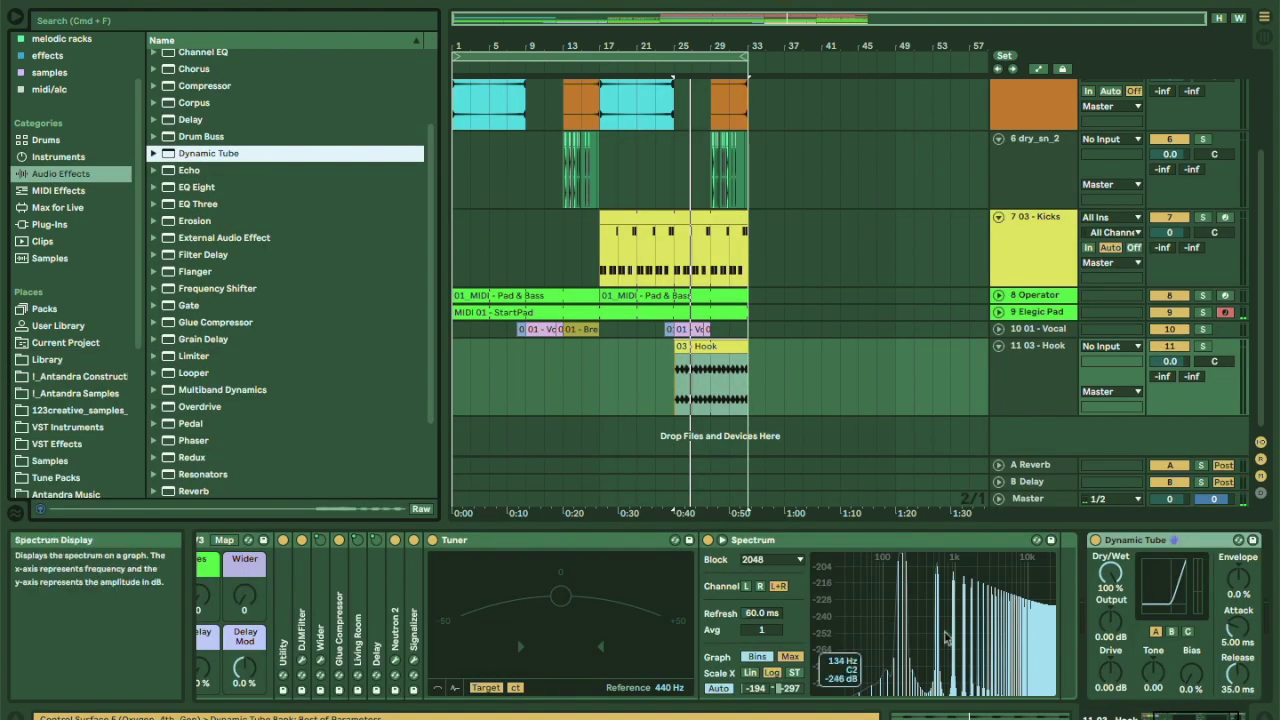
pyautogui.click(1145, 539)
pyautogui.press('space')
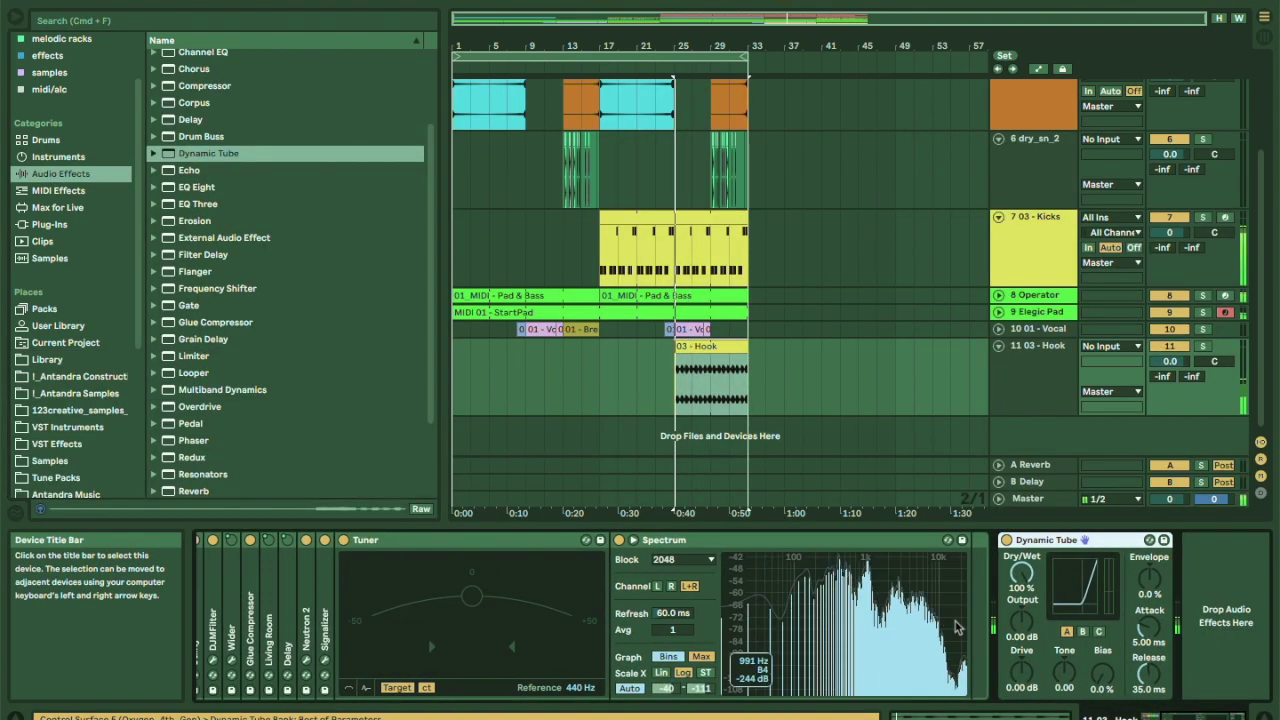
# Set Dynamic Tube to tube model B with Output 4.29 dB, Drive 4.76 dB, Tone 0.27 and Bias 21%.
pyautogui.moveTo(1020, 627); pyautogui.dragTo(1020, 608)
pyautogui.moveTo(1021, 671); pyautogui.dragTo(1021, 638)
pyautogui.moveTo(1064, 676); pyautogui.dragTo(1102, 596)
pyautogui.moveTo(1102, 673); pyautogui.dragTo(1102, 716)
pyautogui.click(1084, 633)
pyautogui.press('space')
pyautogui.press('space')
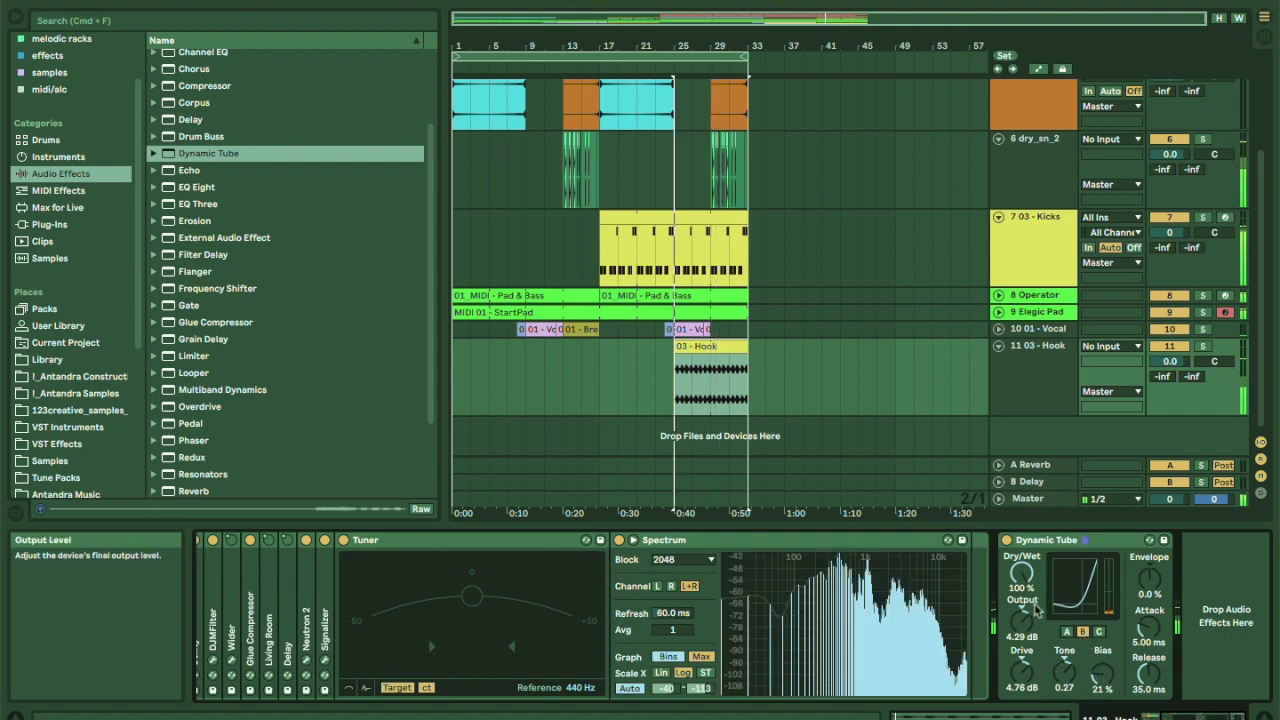
# Set Dynamic Tube's Drive to 11.0 dB, Envelope to -258%, Attack to 1.00 ms and Output to 8.10 dB.
pyautogui.moveTo(1025, 668); pyautogui.dragTo(1025, 650)
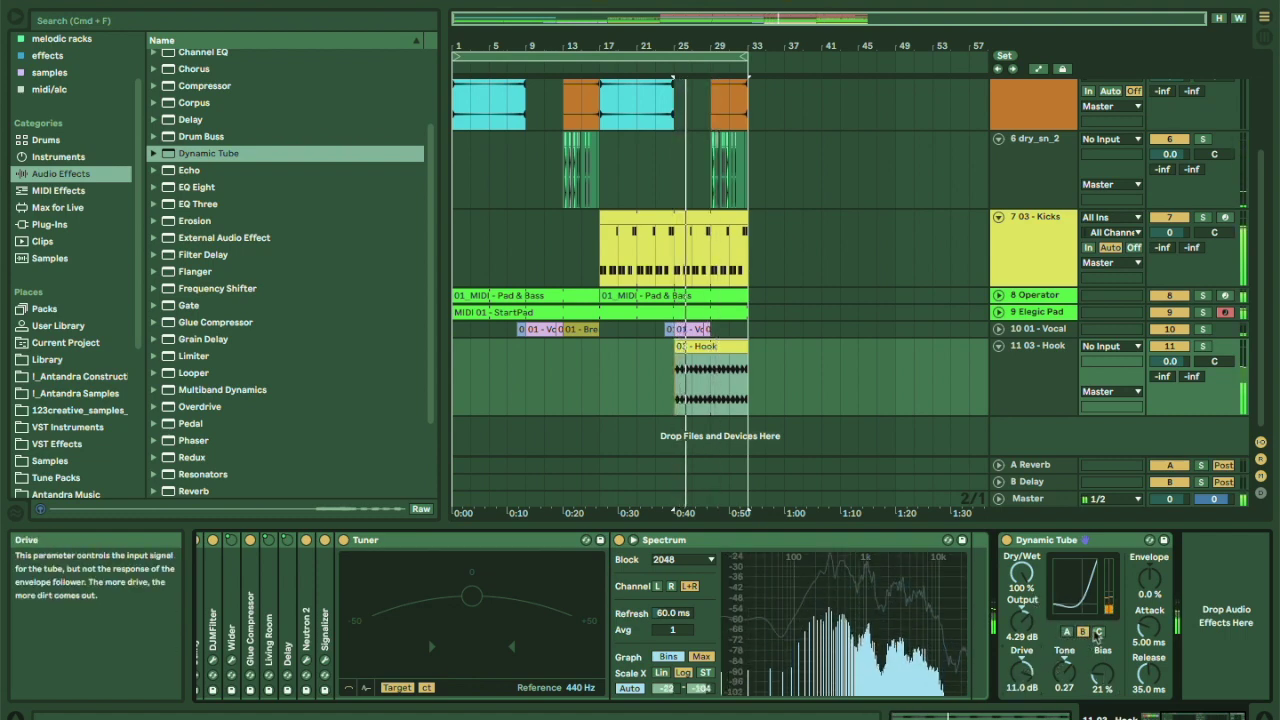
pyautogui.moveTo(1150, 612); pyautogui.dragTo(1148, 650)
pyautogui.moveTo(1033, 600); pyautogui.dragTo(1033, 578)
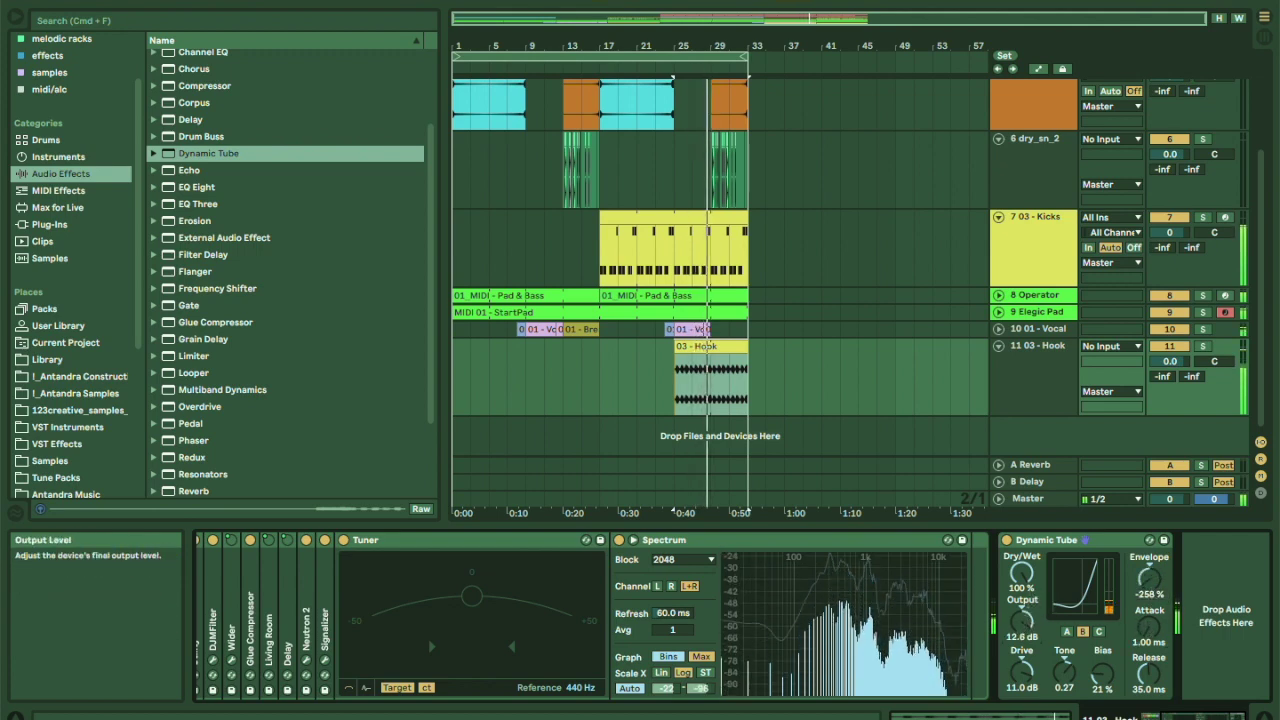
pyautogui.moveTo(1021, 622)
pyautogui.mouseDown()
pyautogui.moveTo(1021, 603)
pyautogui.moveTo(1021, 618)
pyautogui.mouseUp()
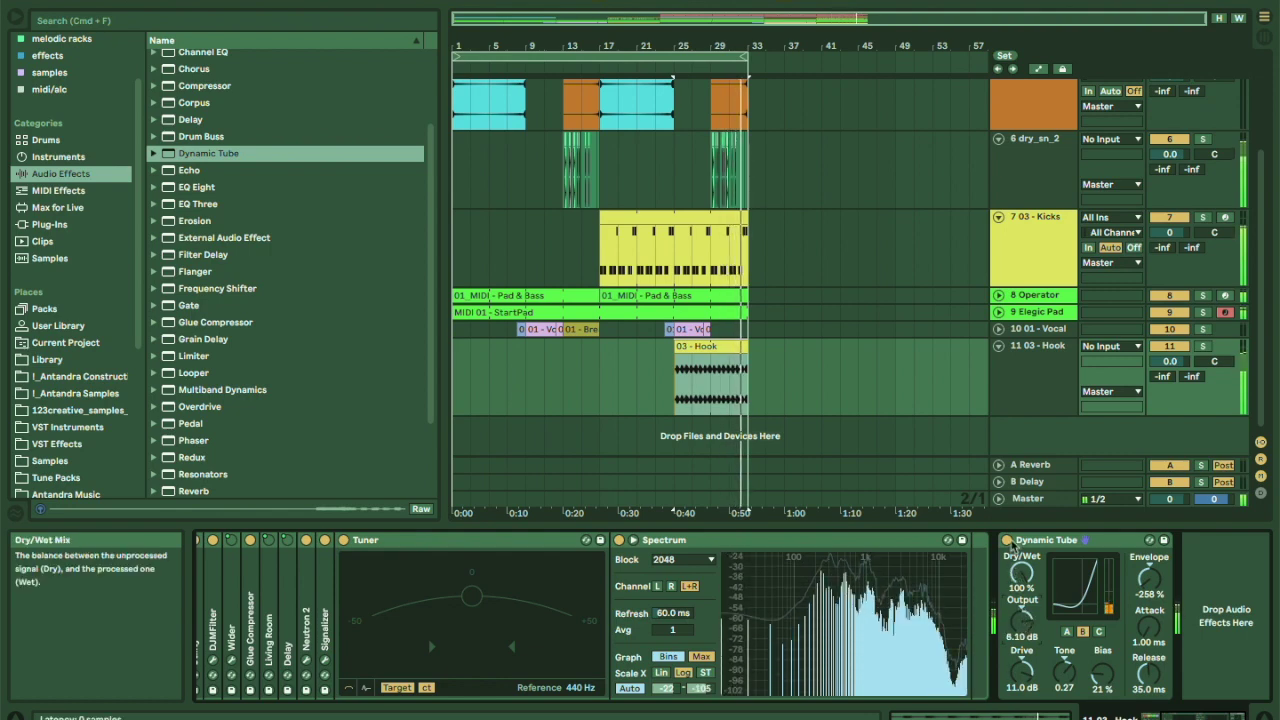
pyautogui.press('space')
# Check the track levels in the Session View mixer up to the Hook track, and return to the arrangement.
pyautogui.press('Tab')
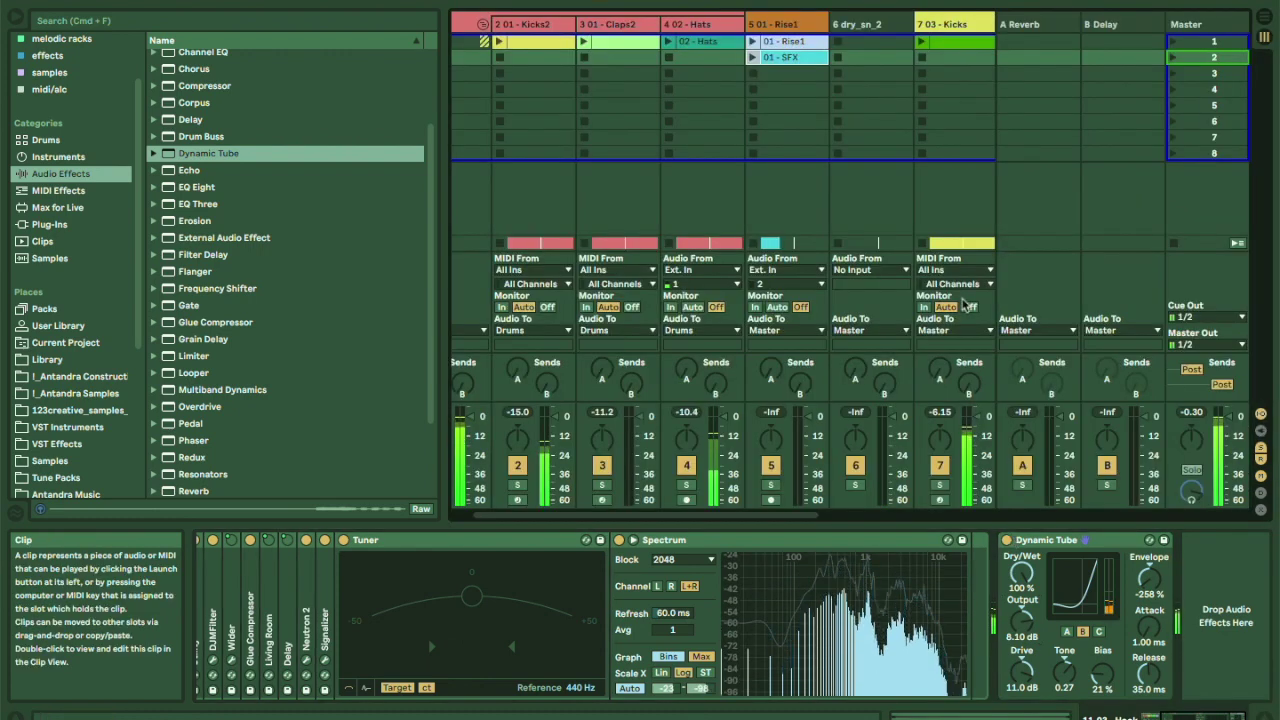
pyautogui.hscroll(5, 848, 240)
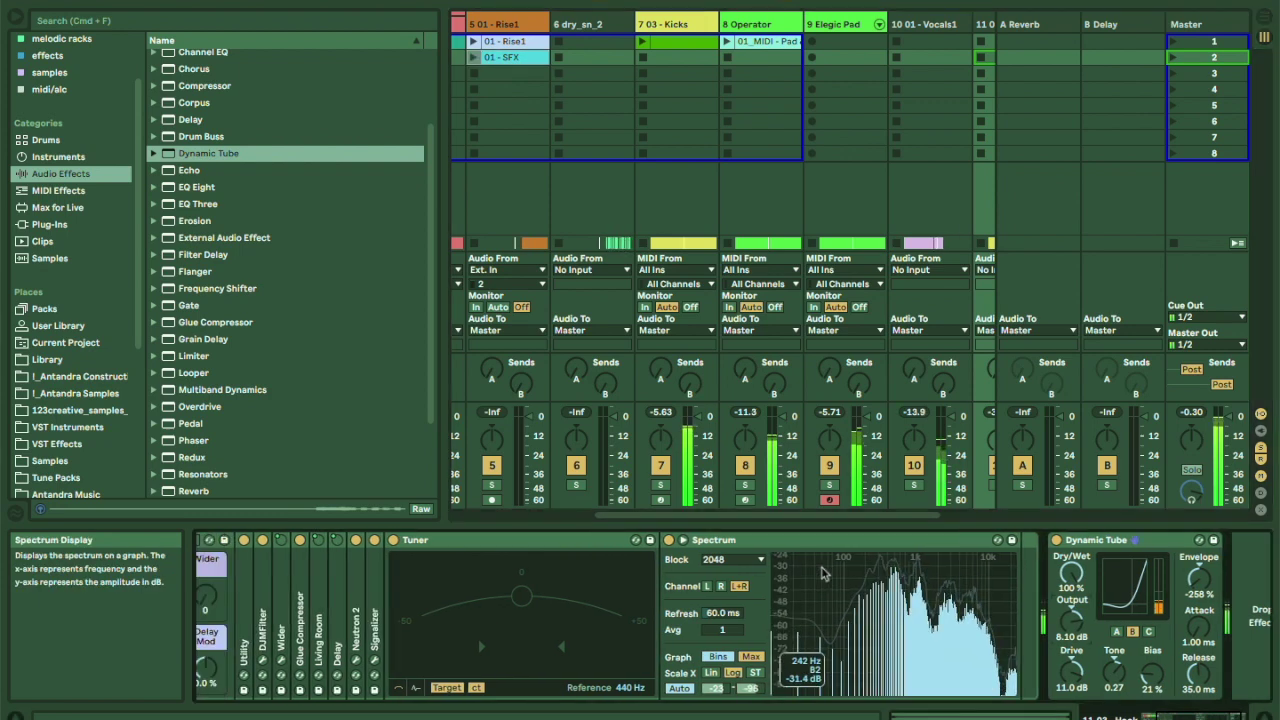
pyautogui.click(818, 143)
pyautogui.press('Tab')
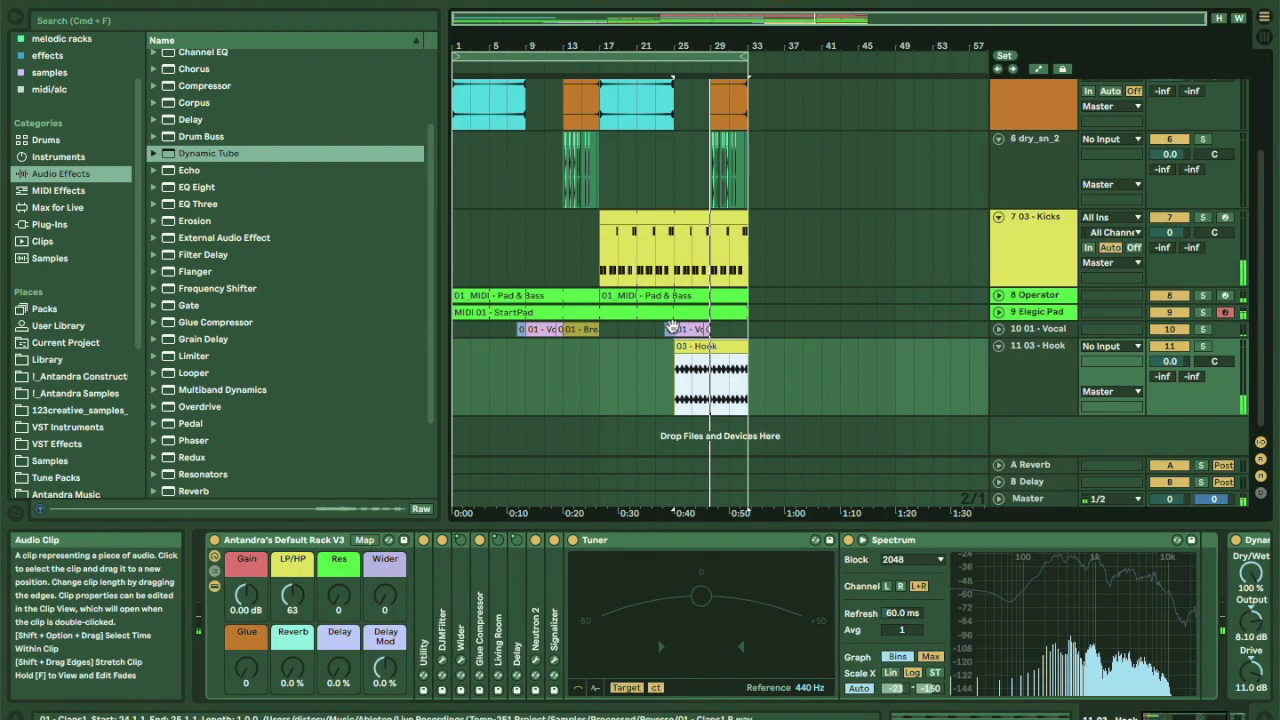
# Set the 03 - Hook clip's warp mode to Complex Pro with Formants at 0.00.
pyautogui.click(694, 363)
pyautogui.press('space')
pyautogui.doubleClick(687, 347)
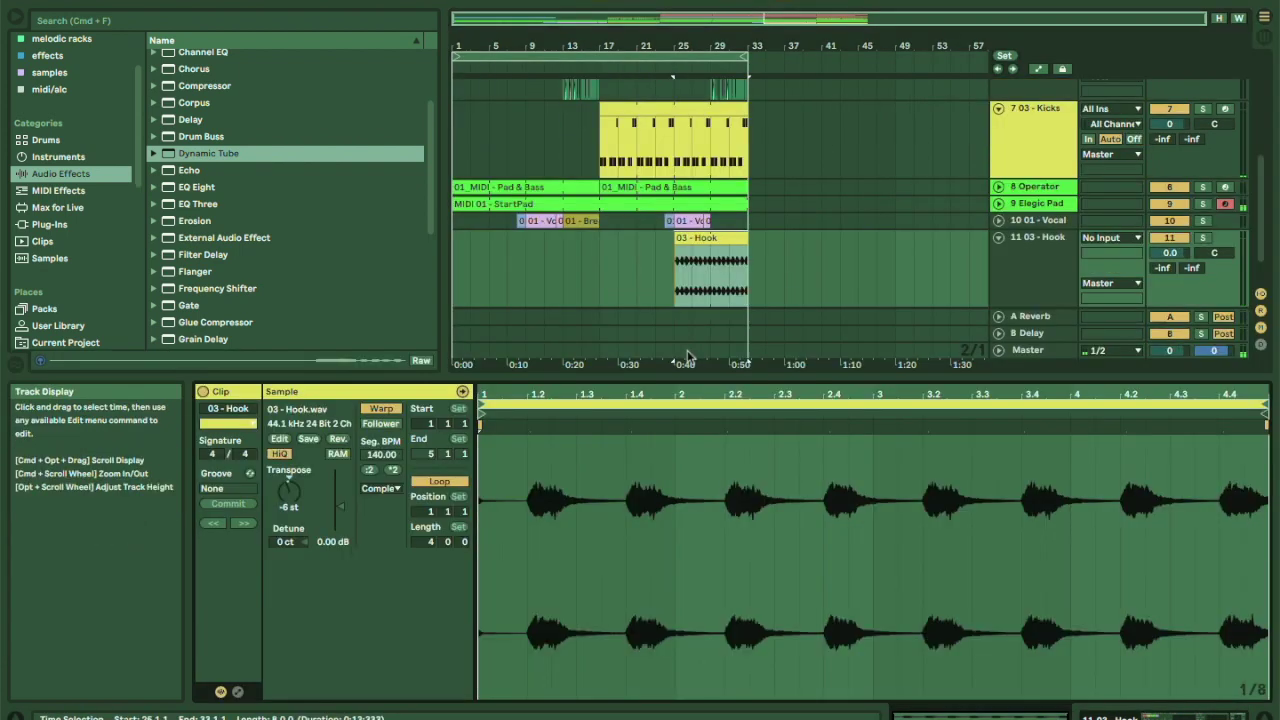
pyautogui.click(380, 488)
pyautogui.click(386, 568)
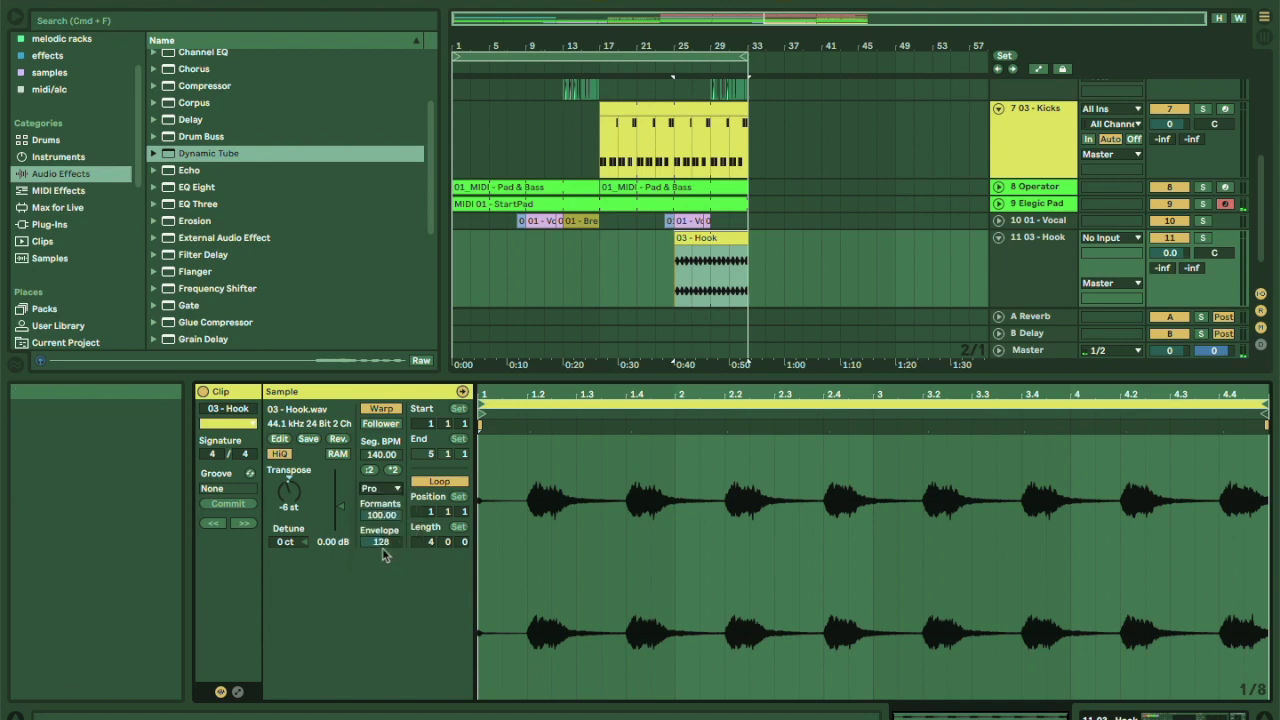
pyautogui.moveTo(377, 516); pyautogui.dragTo(379, 416)
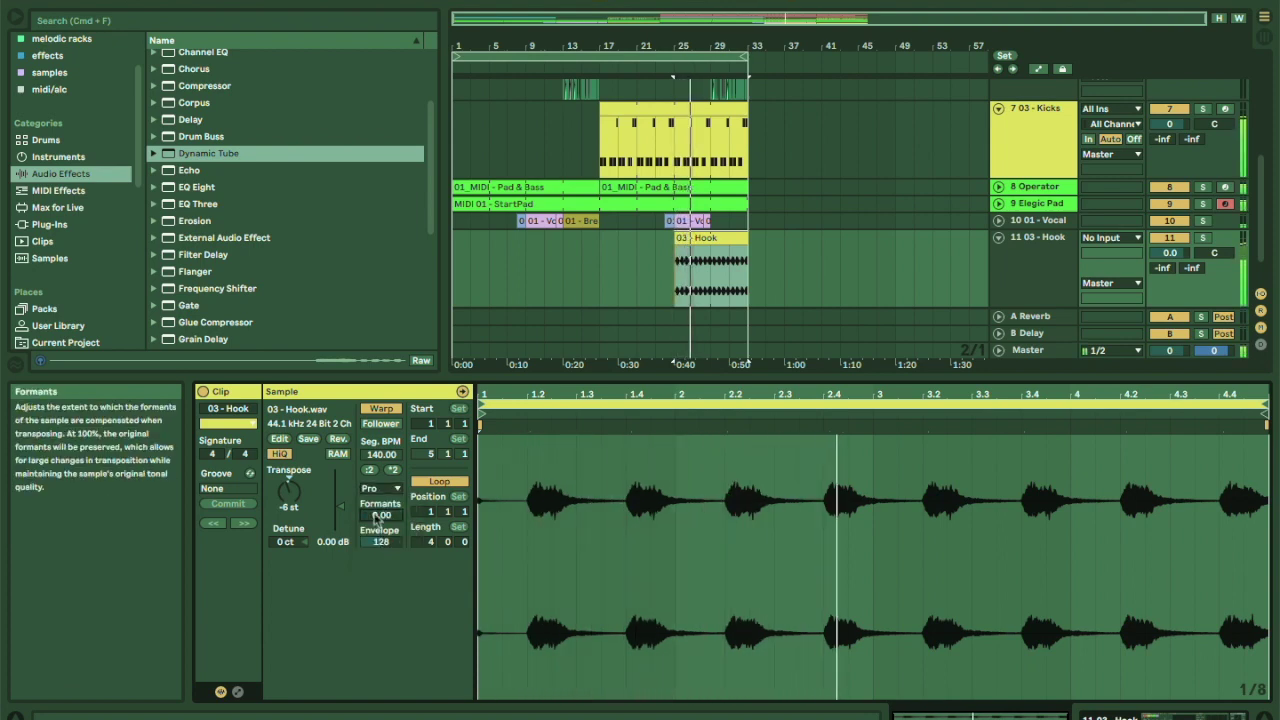
pyautogui.moveTo(379, 516); pyautogui.dragTo(379, 416)
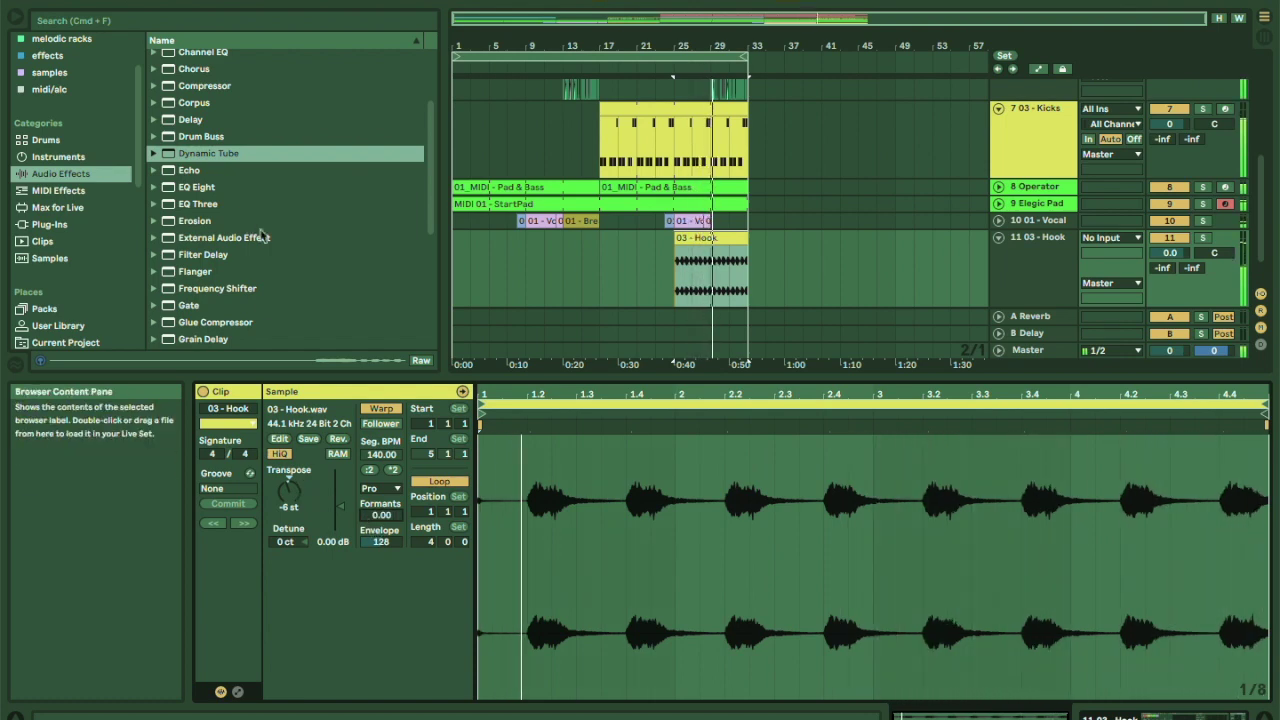
# Try the Texture warp mode on the 03 - Hook clip, and switch it to Beats.
pyautogui.click(380, 488)
pyautogui.click(380, 522)
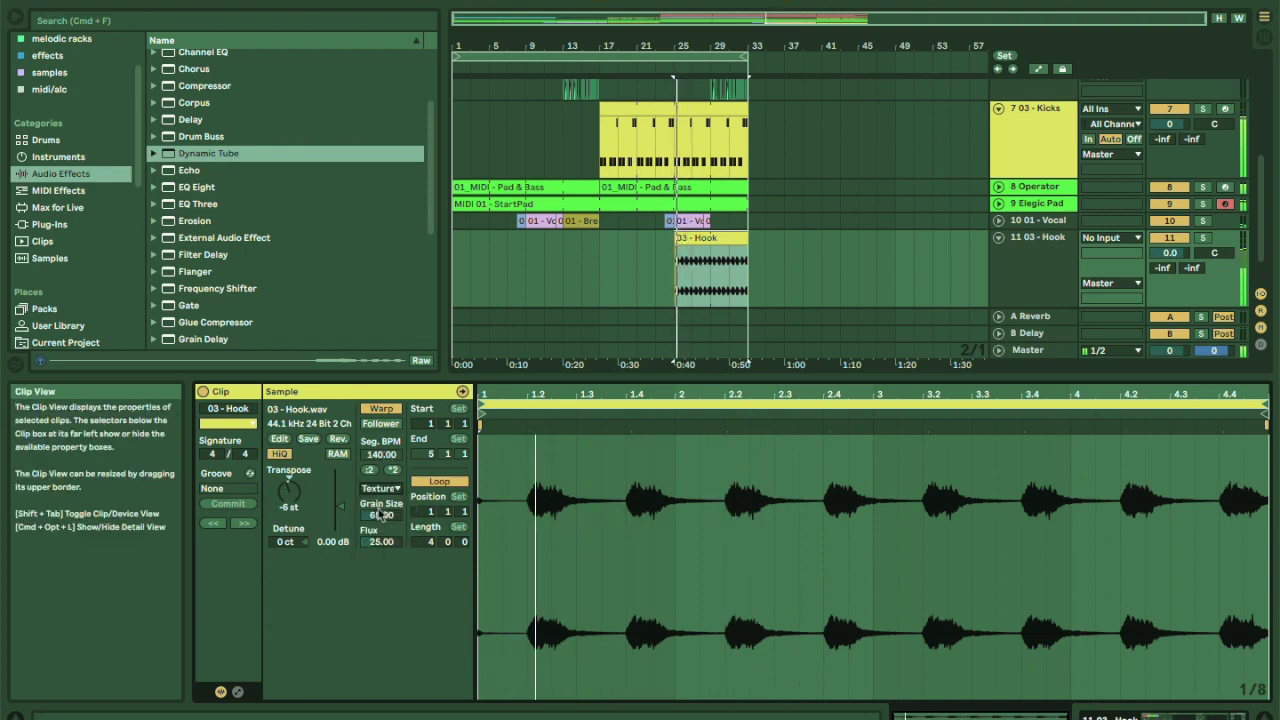
pyautogui.click(380, 488)
pyautogui.click(373, 502)
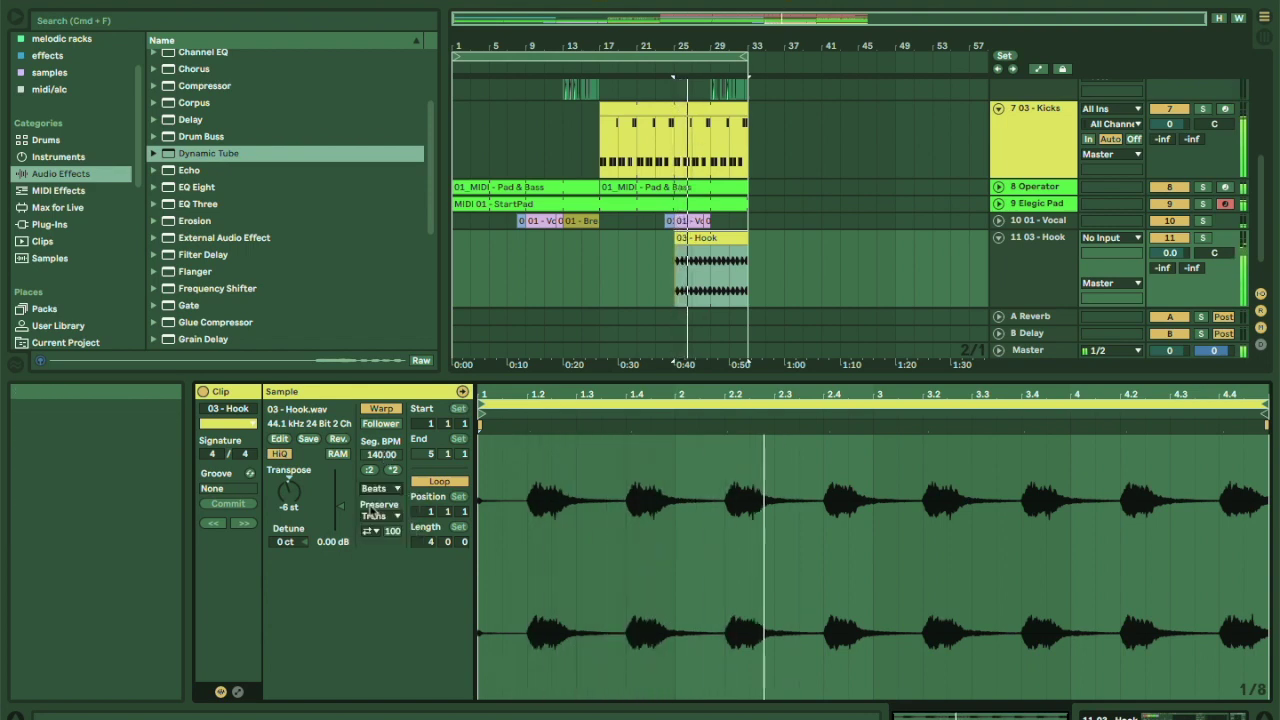
# Try Preserve 1/2 and 1/4 in the Hook clip's Beats mode, with the transient loop mode off and Transient Envelope at 78.
pyautogui.click(380, 516)
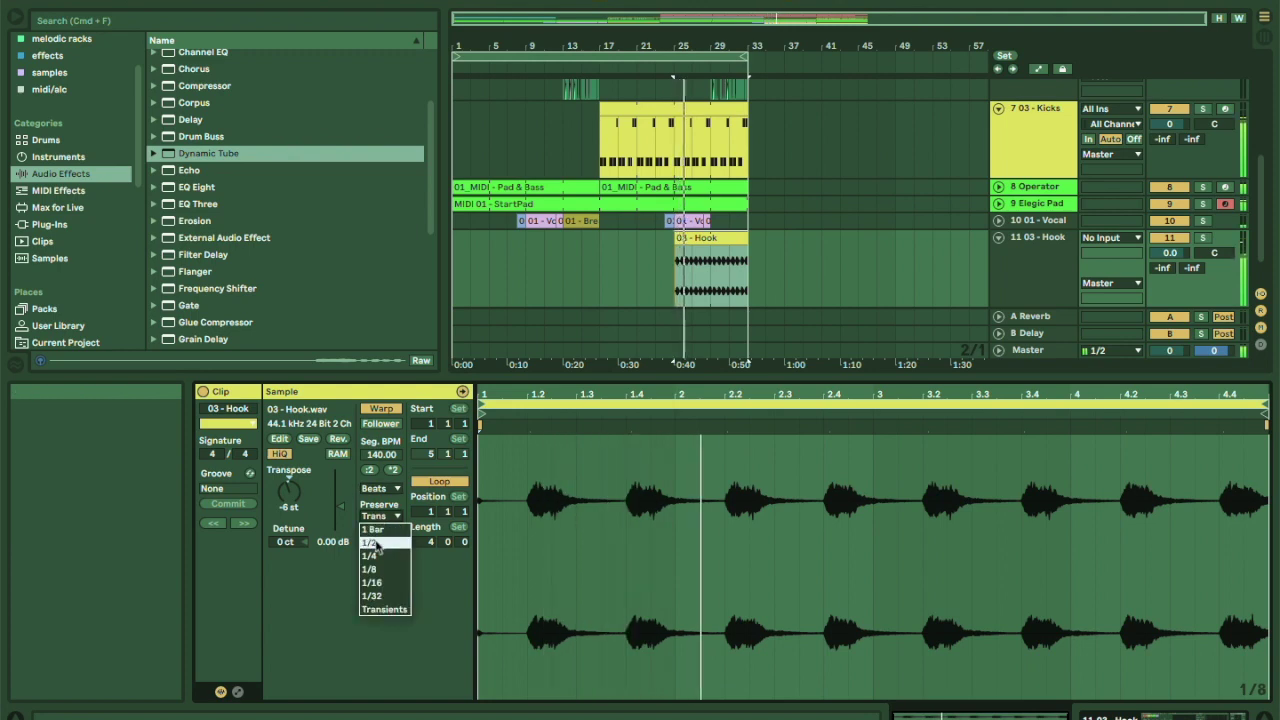
pyautogui.click(372, 542)
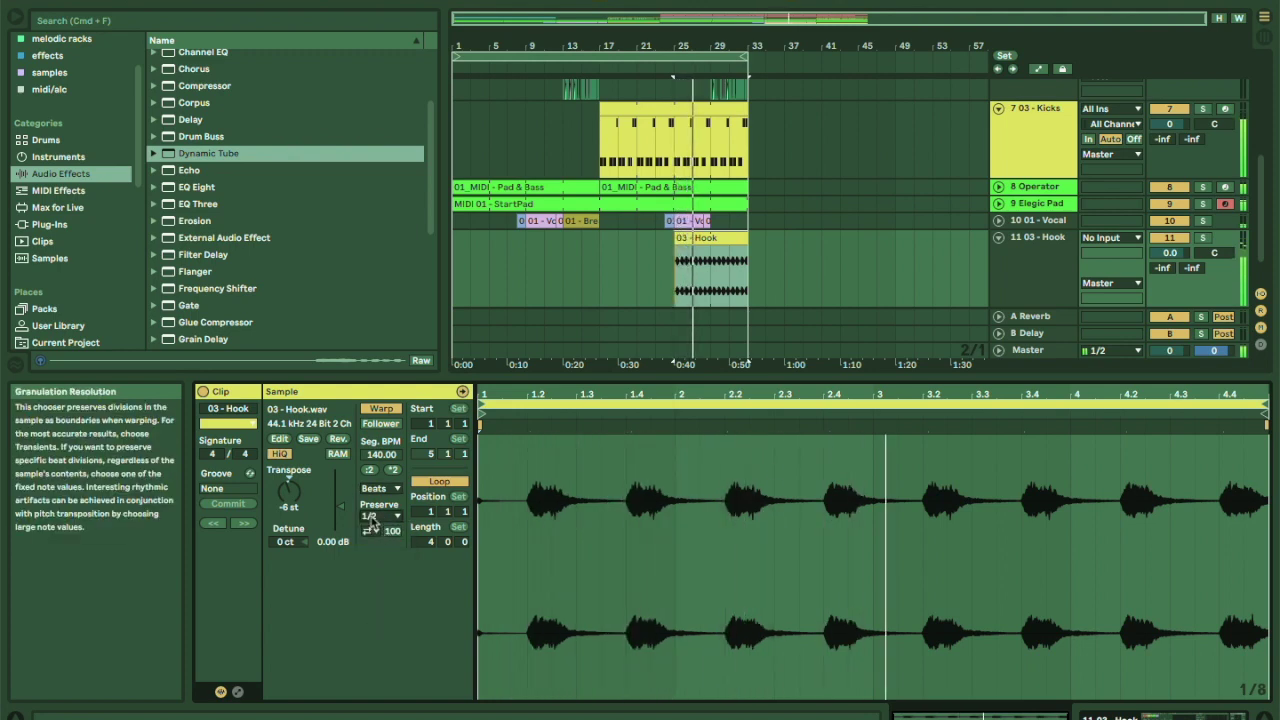
pyautogui.click(372, 521)
pyautogui.click(375, 551)
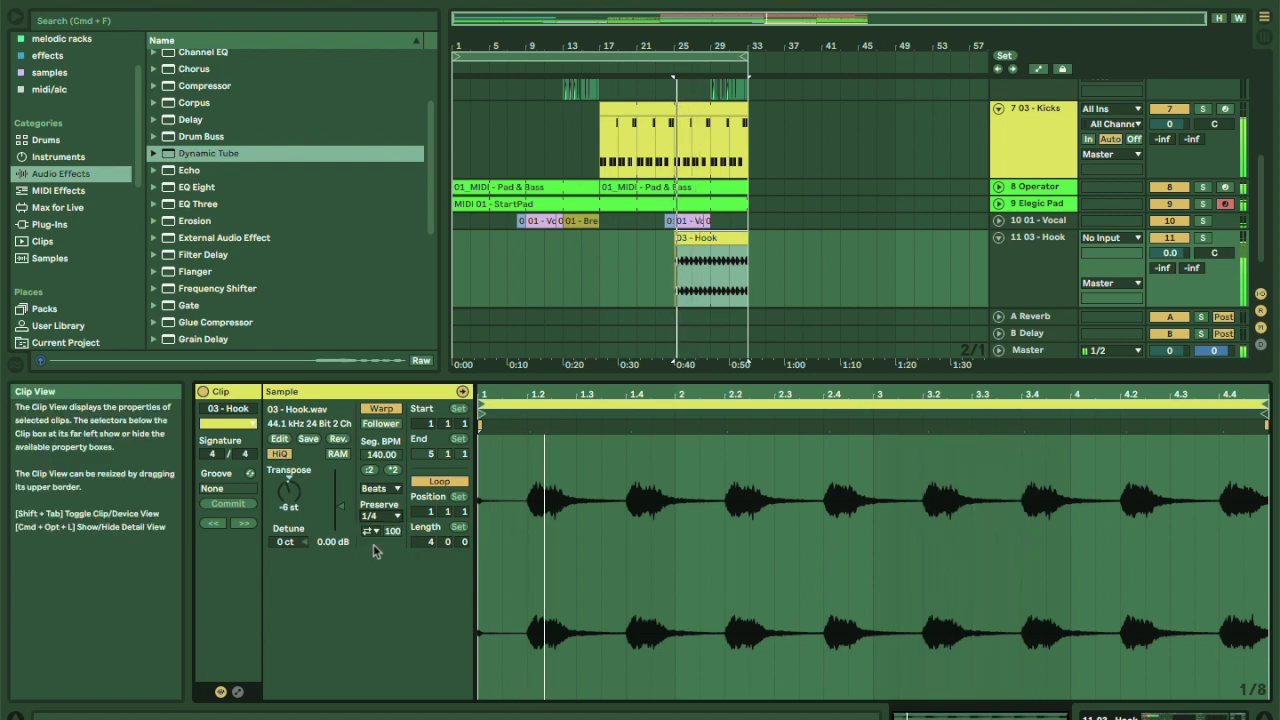
pyautogui.click(372, 531)
pyautogui.click(377, 553)
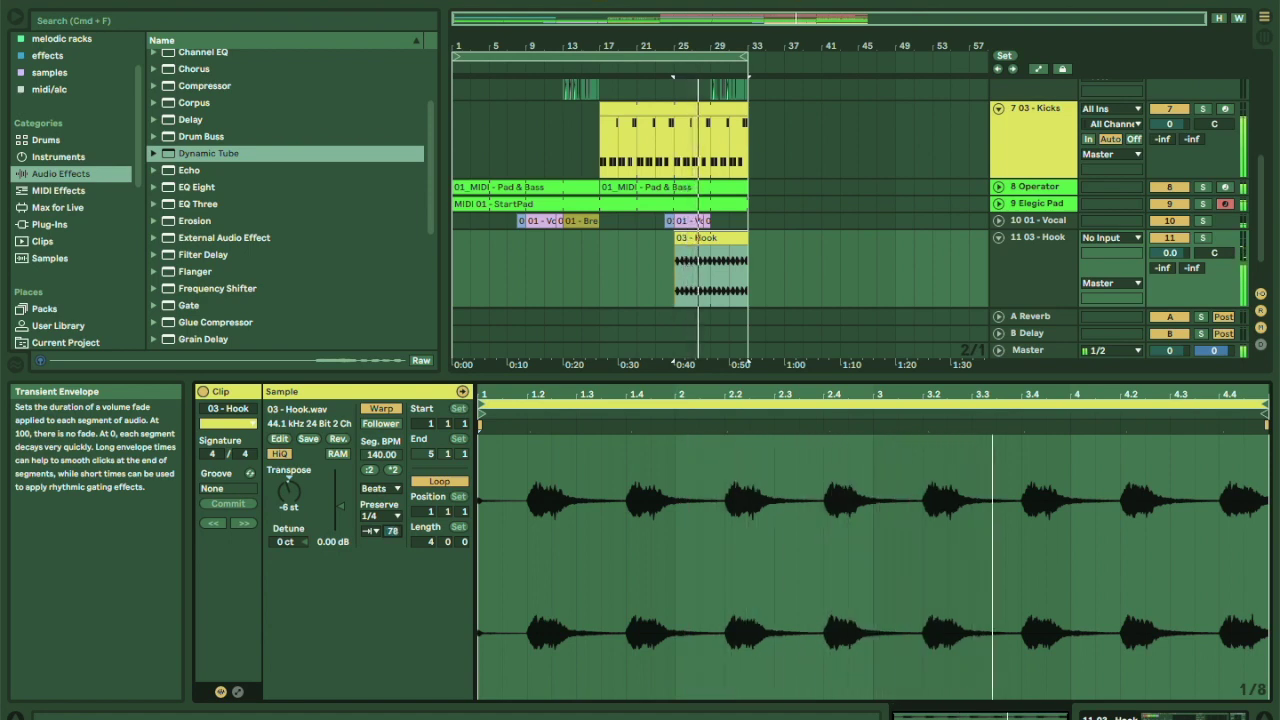
# Set the Hook clip's Preserve to 1/8 and transient loop mode to Loop Back-and-Forth, and lower the Transient Envelope.
pyautogui.click(372, 516)
pyautogui.click(377, 569)
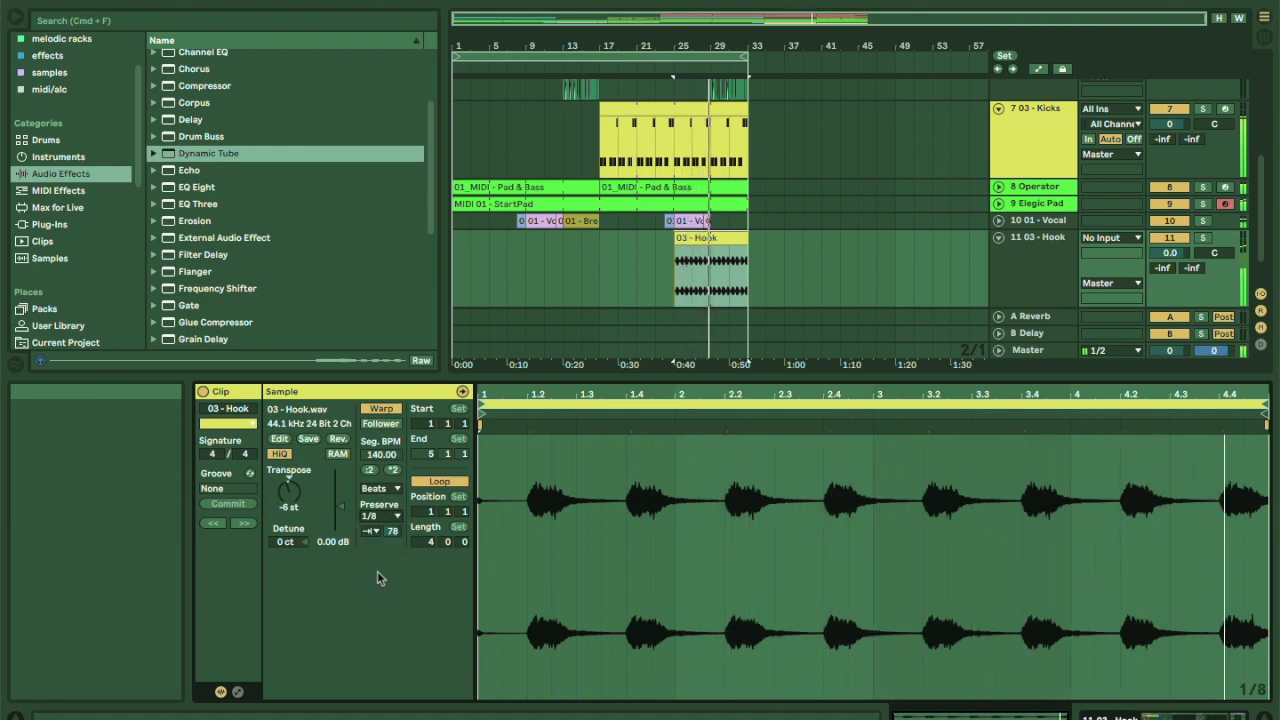
pyautogui.click(372, 530)
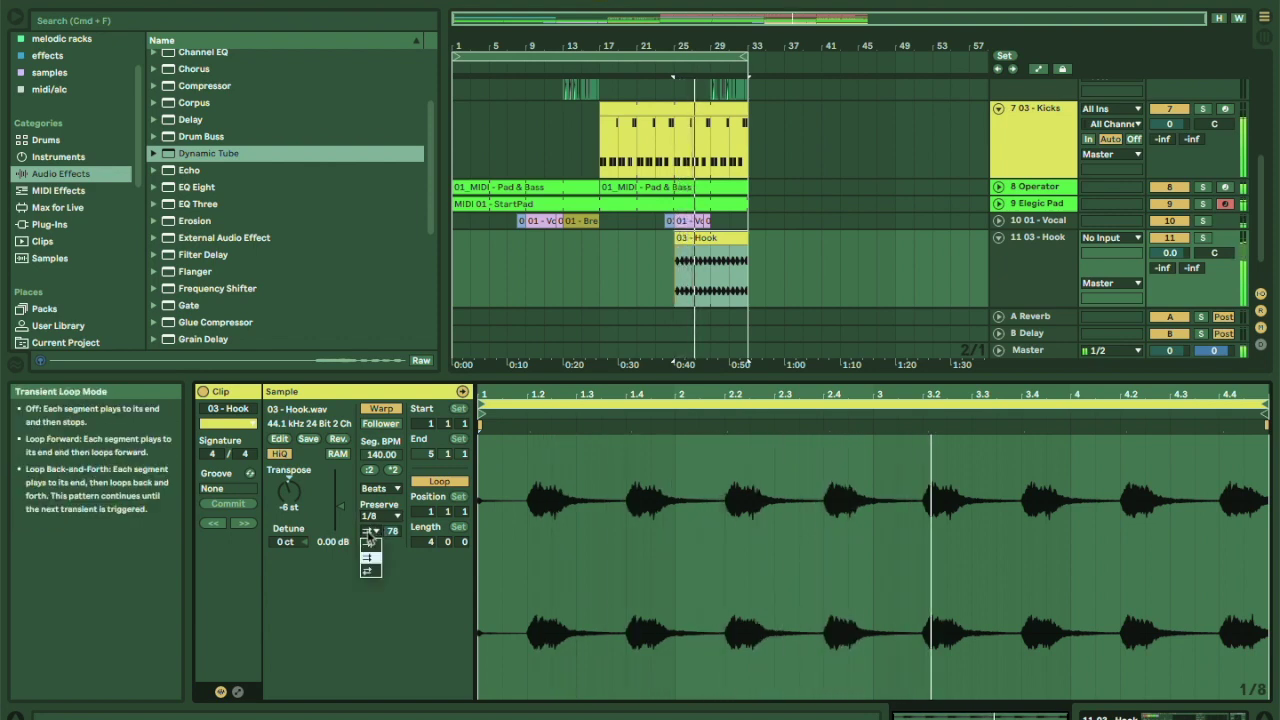
pyautogui.click(370, 571)
pyautogui.moveTo(393, 531); pyautogui.dragTo(393, 606)
# Audition the Re-Pitch, Tones and Complex warp modes on the 03 - Hook clip, and return it to Complex Pro.
pyautogui.click(388, 517)
pyautogui.click(376, 504)
pyautogui.click(376, 490)
pyautogui.click(380, 541)
pyautogui.click(372, 488)
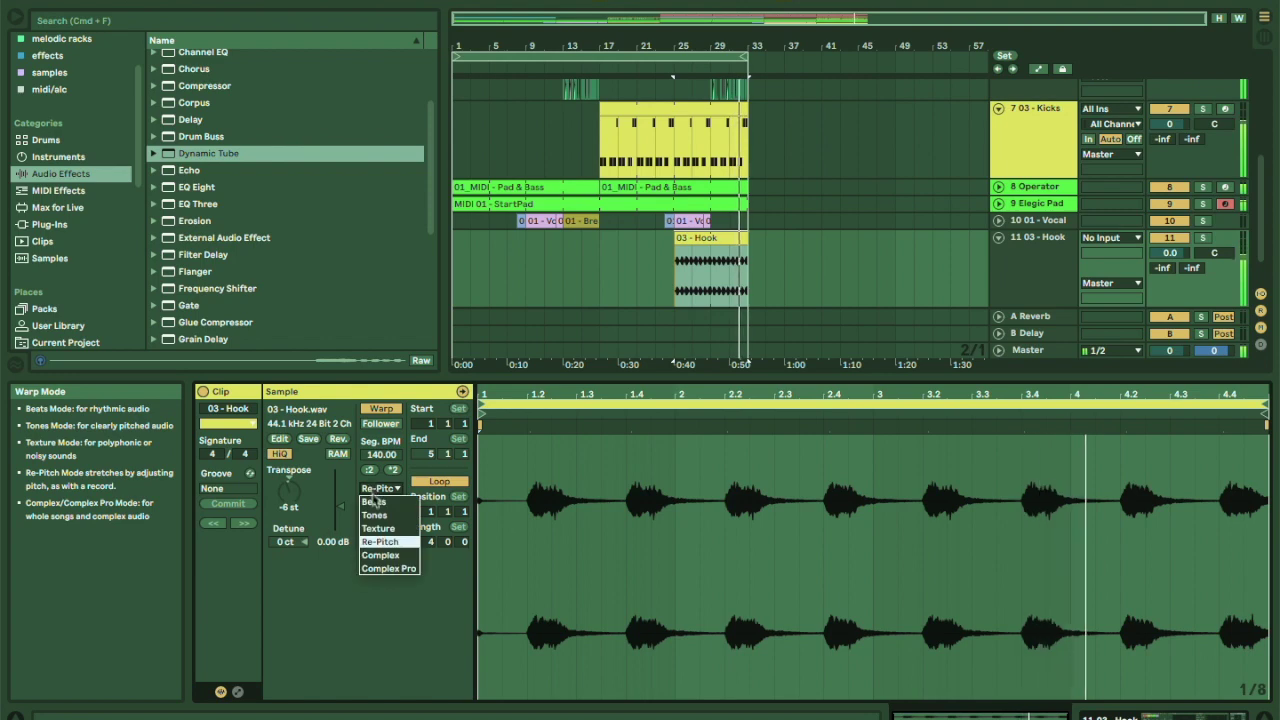
pyautogui.click(372, 515)
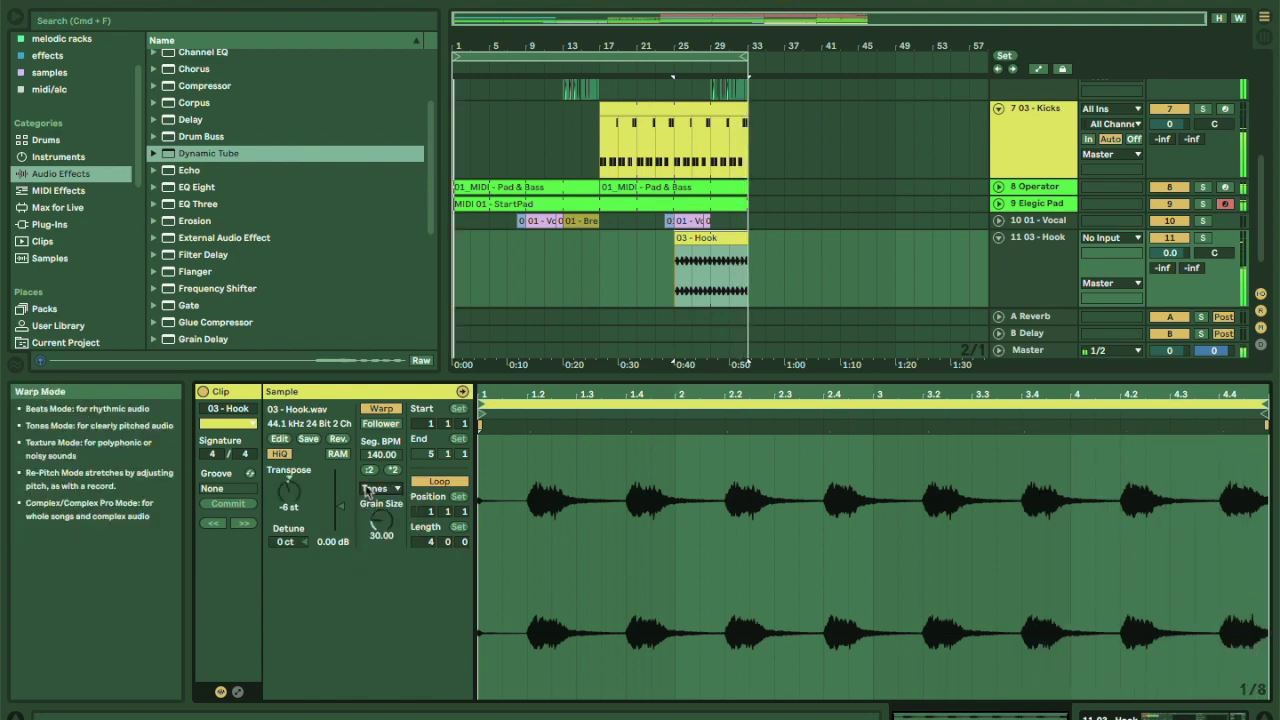
pyautogui.click(372, 488)
pyautogui.click(375, 554)
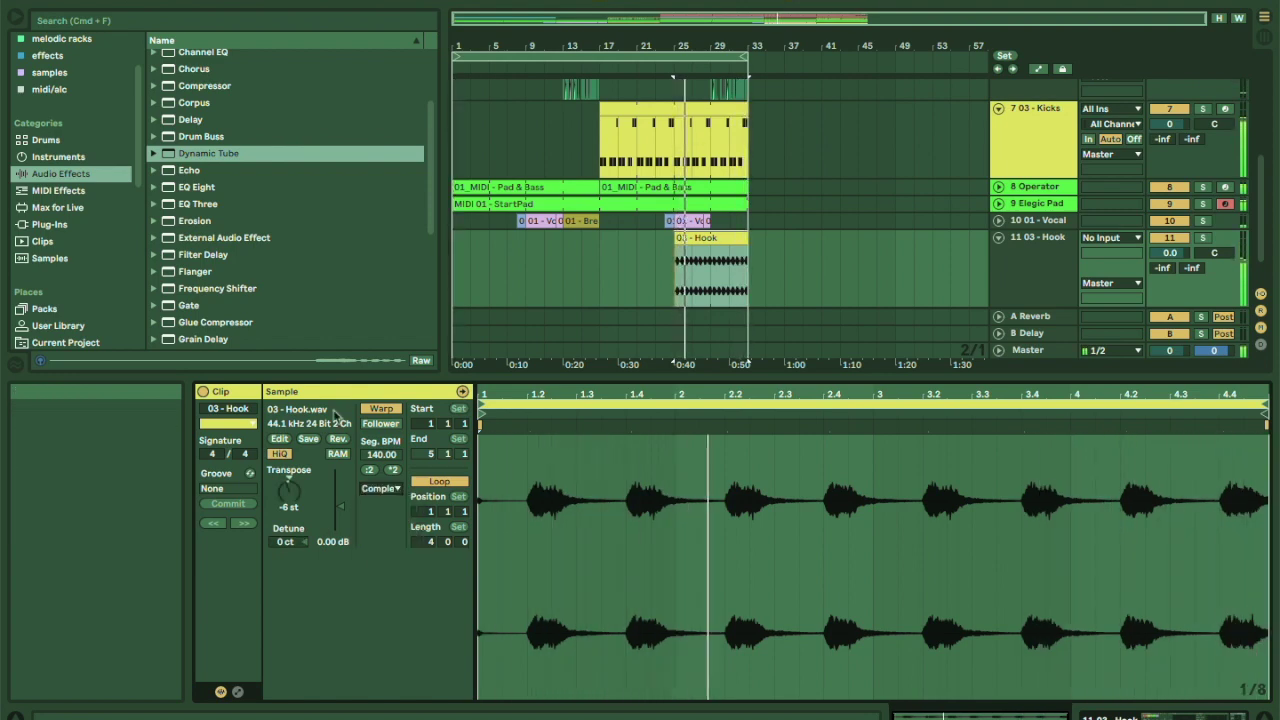
pyautogui.scroll(-3, 84, 313)
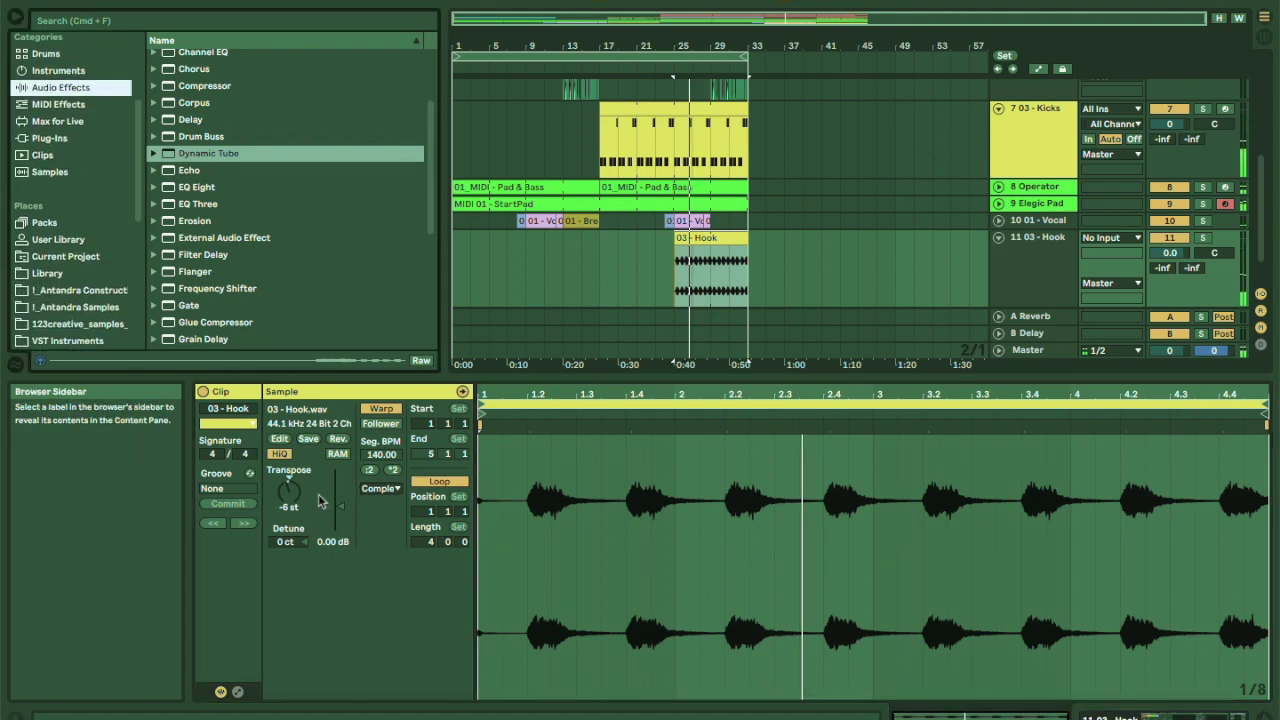
pyautogui.click(380, 488)
pyautogui.click(388, 568)
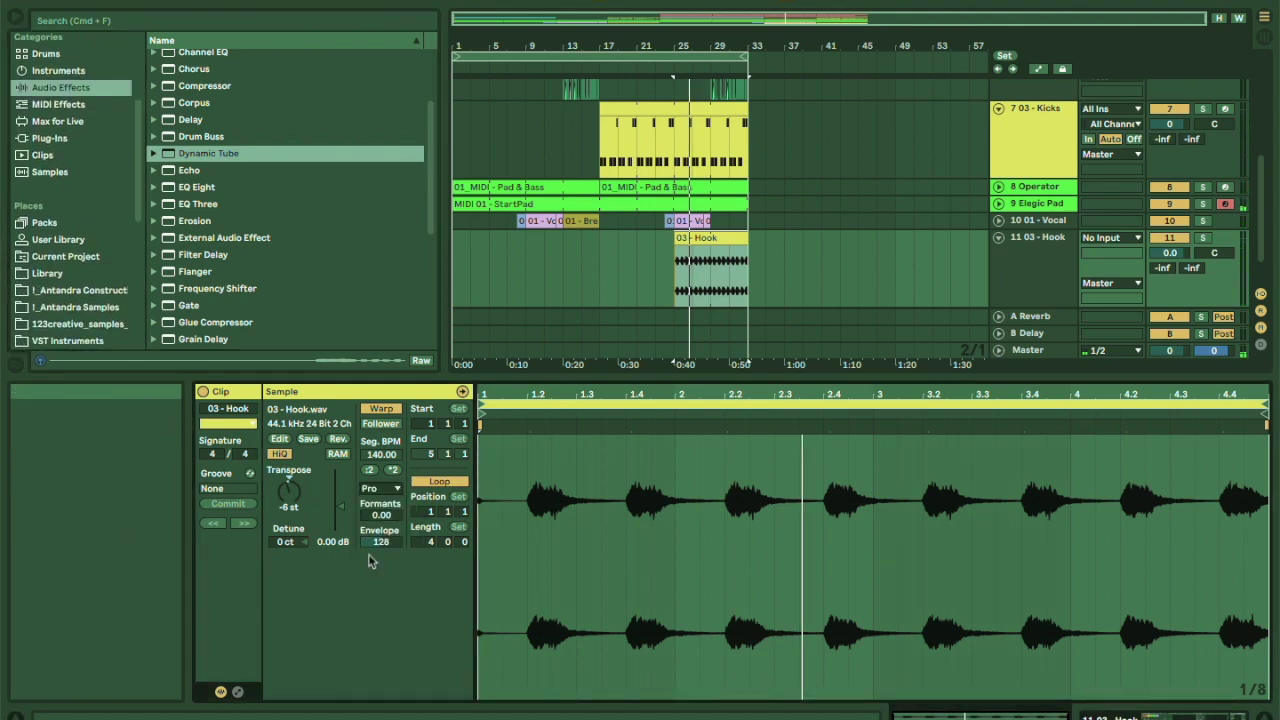
# Browse the 123creative samples to Kit 05 - Dream - E - 150 BPM and preview its kicks and percussion samples.
pyautogui.scroll(-2, 34, 290)
pyautogui.scroll(-3, 36, 285)
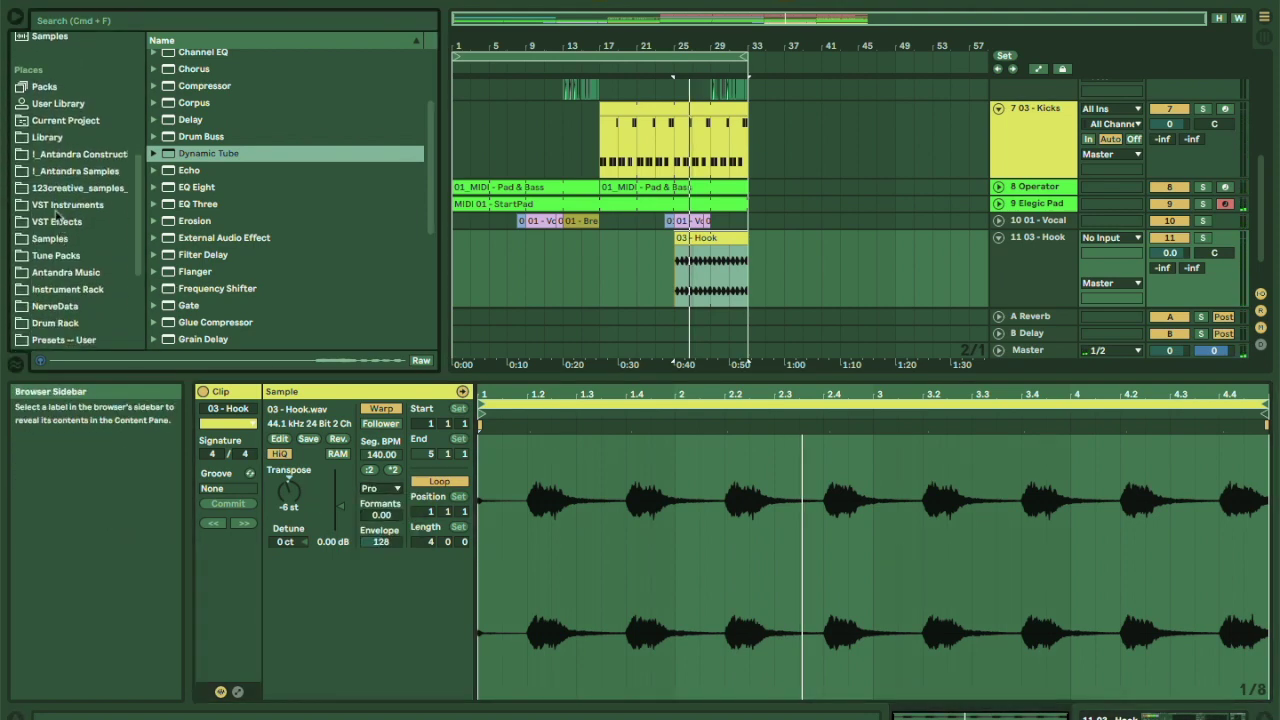
pyautogui.click(70, 189)
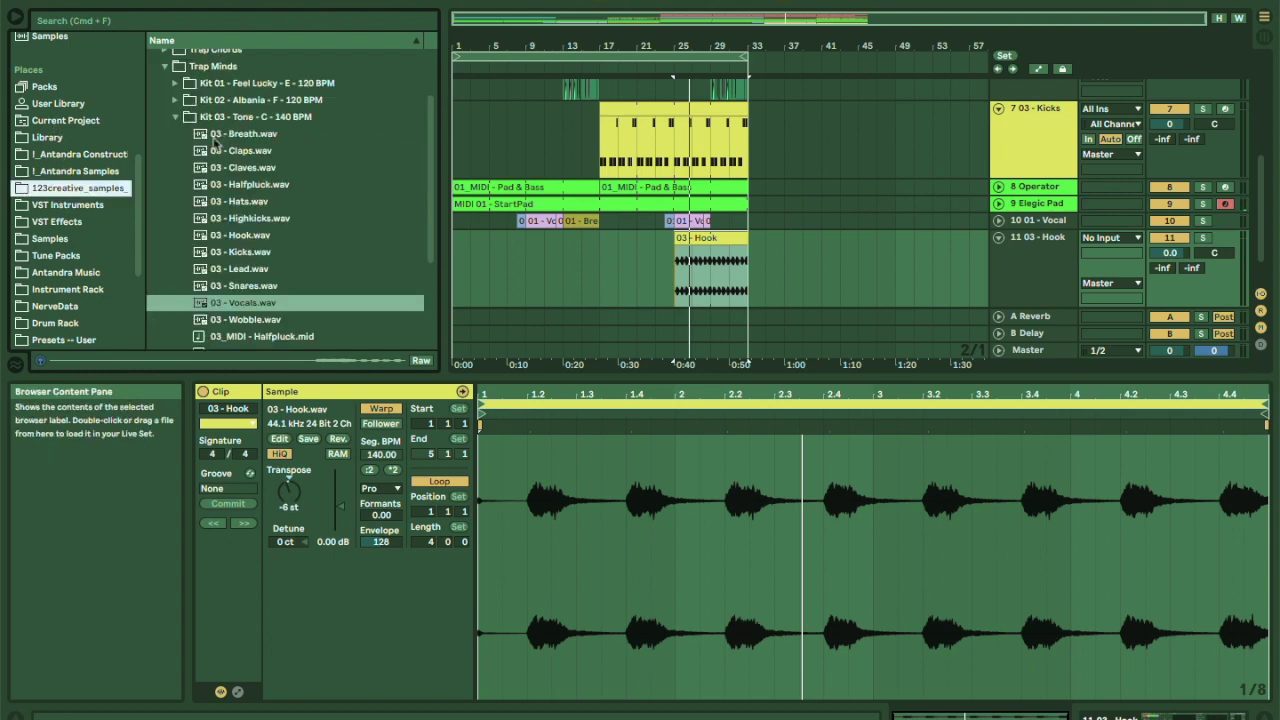
pyautogui.click(174, 117)
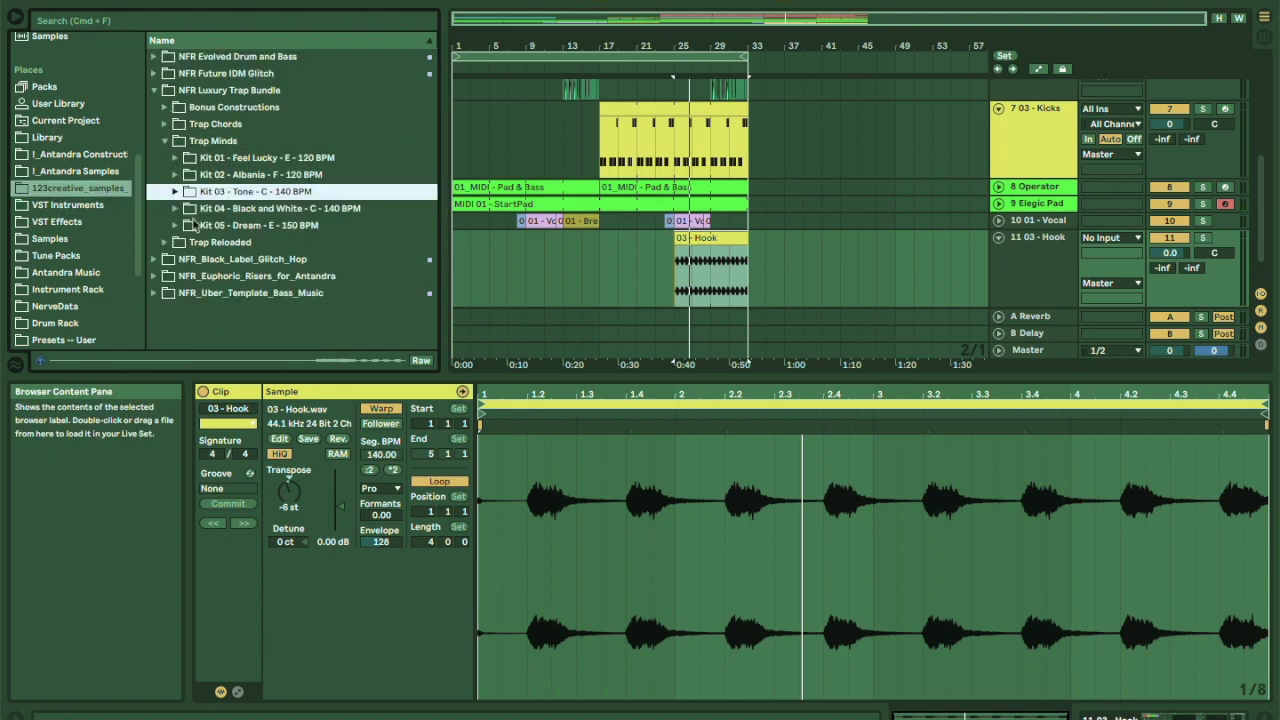
pyautogui.click(175, 226)
pyautogui.click(207, 292)
pyautogui.scroll(-4, 208, 290)
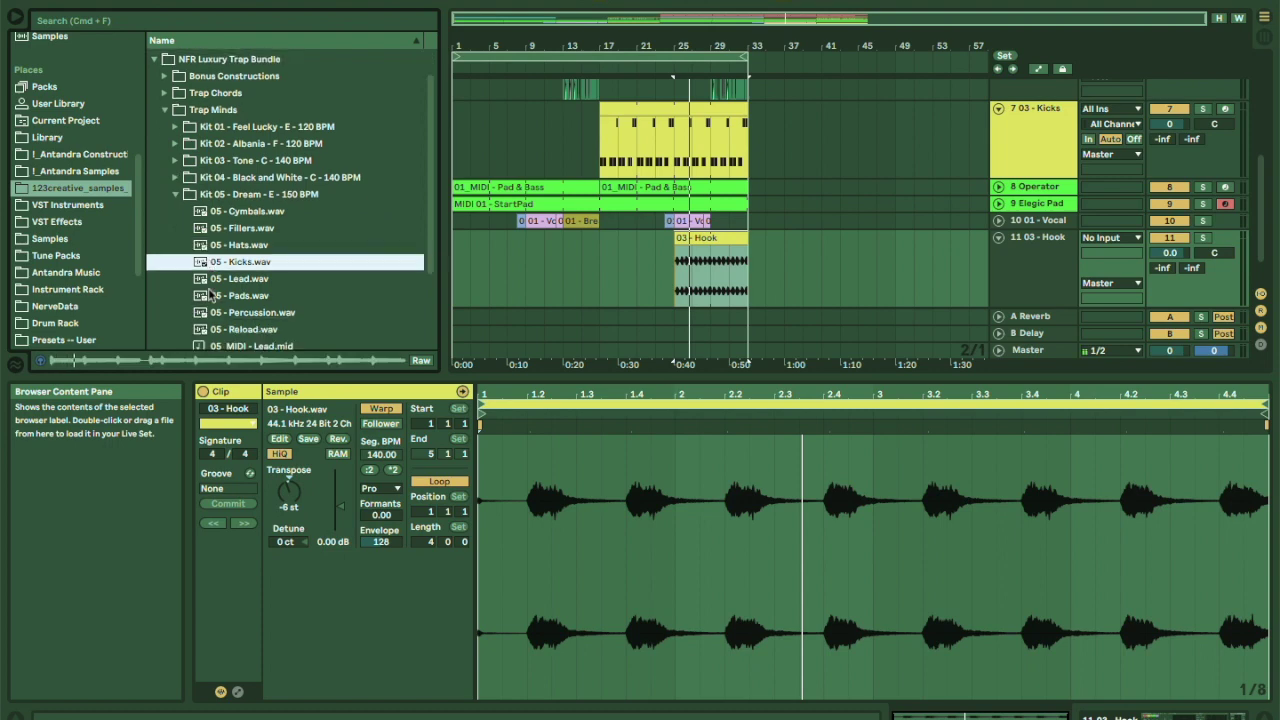
pyautogui.click(209, 286)
pyautogui.click(218, 231)
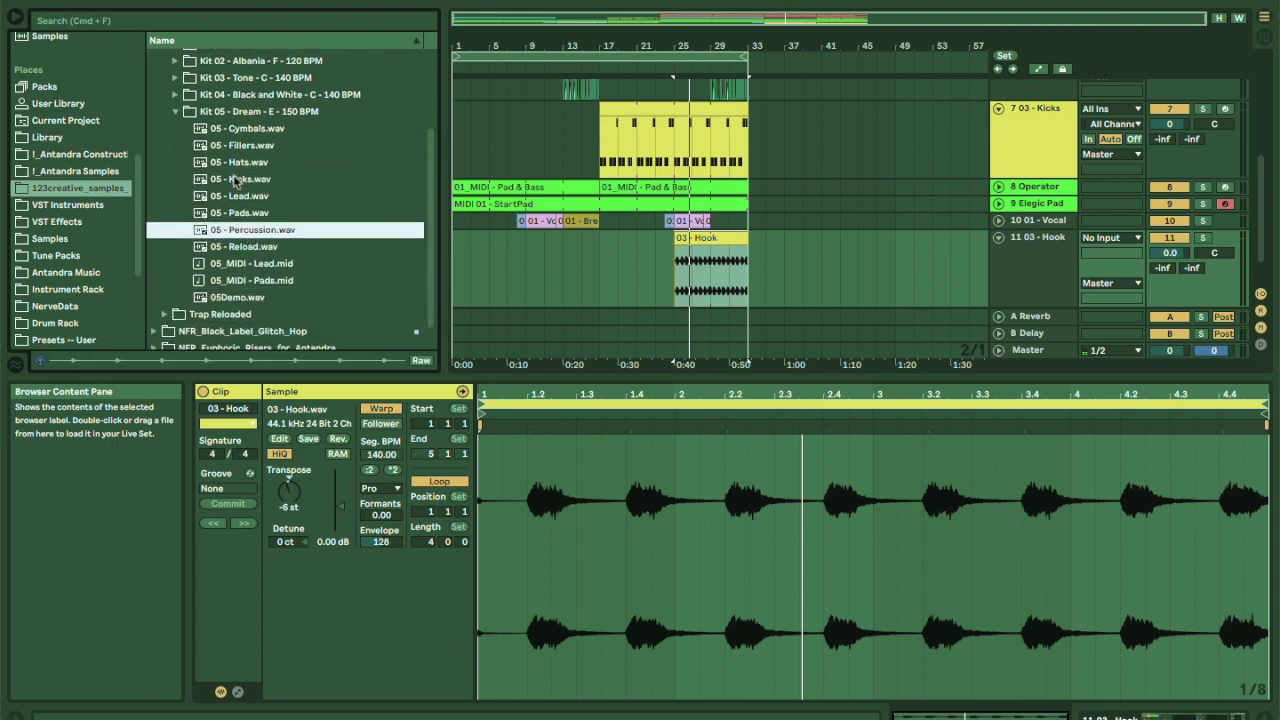
# Save the Live Set in the Sketches folder under a new Trap demo project name.
pyautogui.press('super+shift+s')
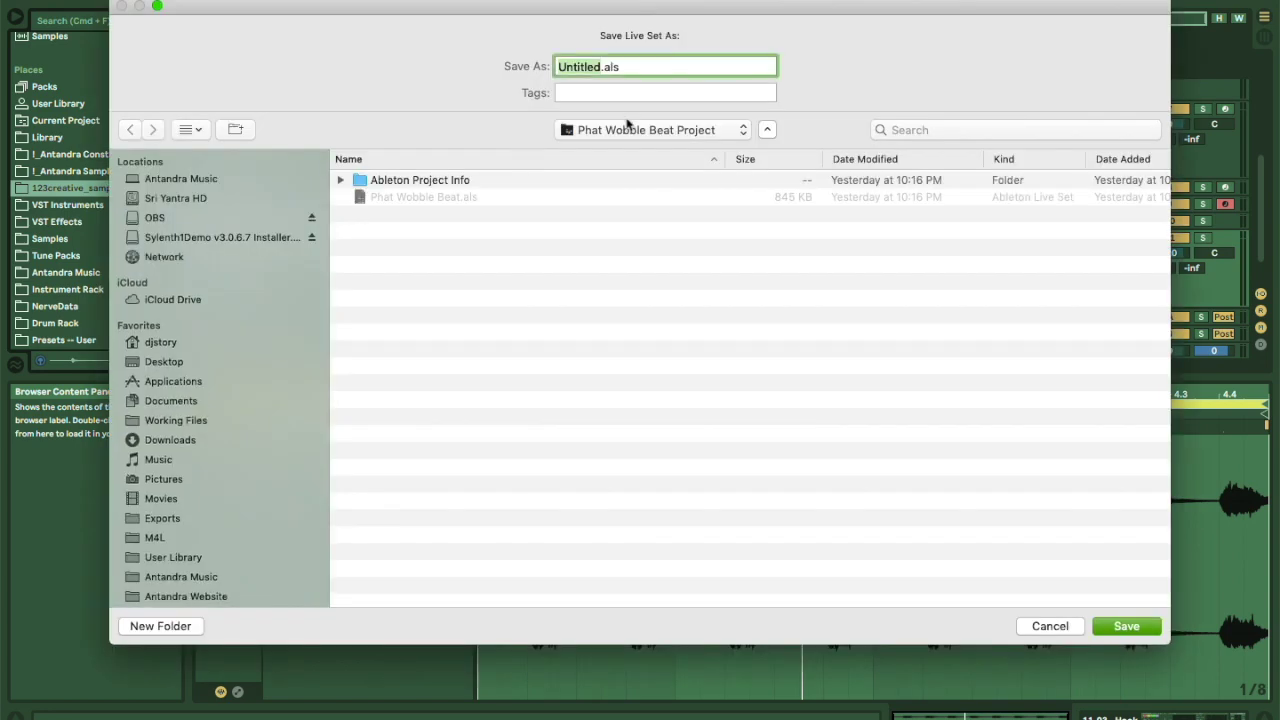
pyautogui.click(628, 129)
pyautogui.click(598, 151)
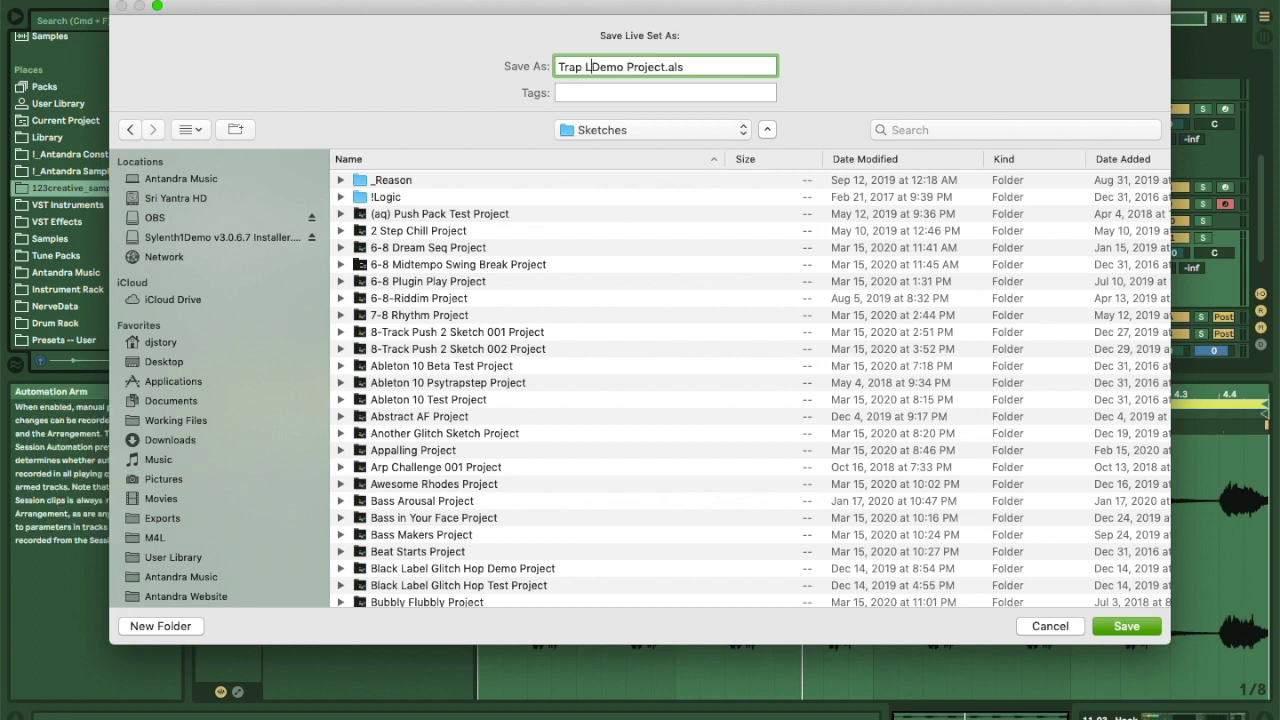
pyautogui.press('Return')
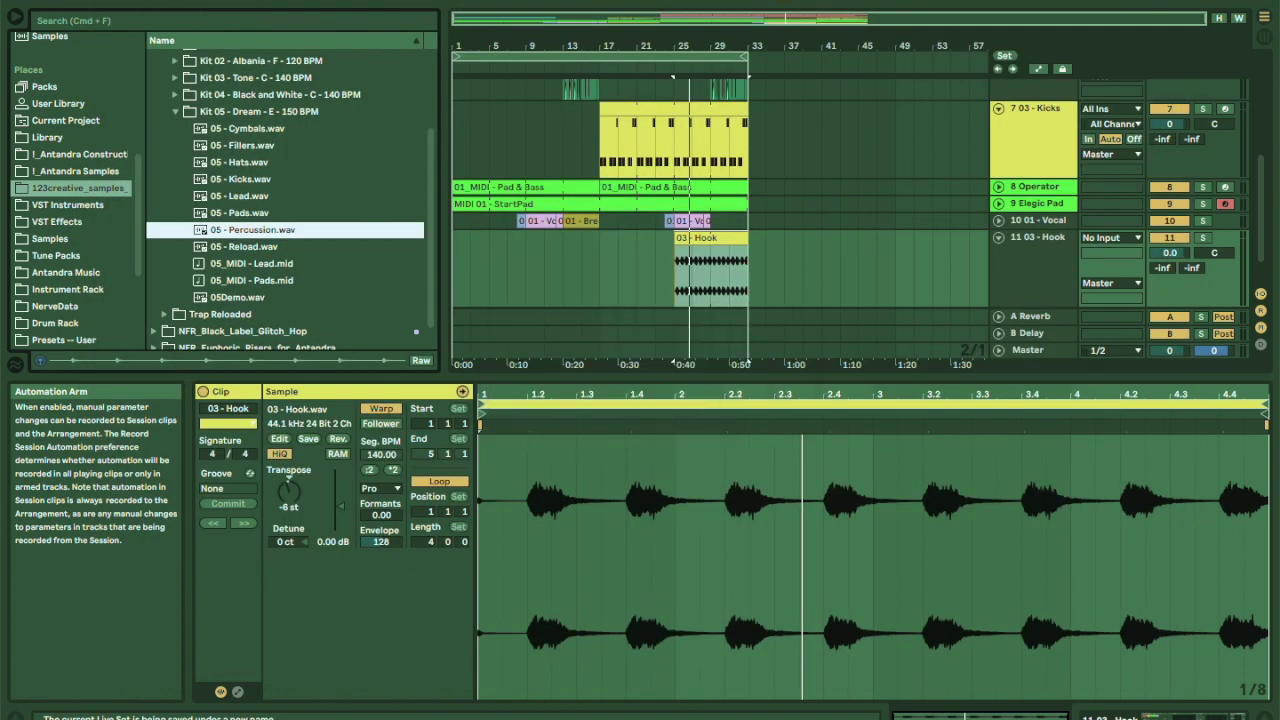
# Open 01 - Demo.als from the 01 - Project folder in Bonus Constructions' Kit 01 - 2deep4u - 120 BPM - C.
pyautogui.scroll(1, 286, 200)
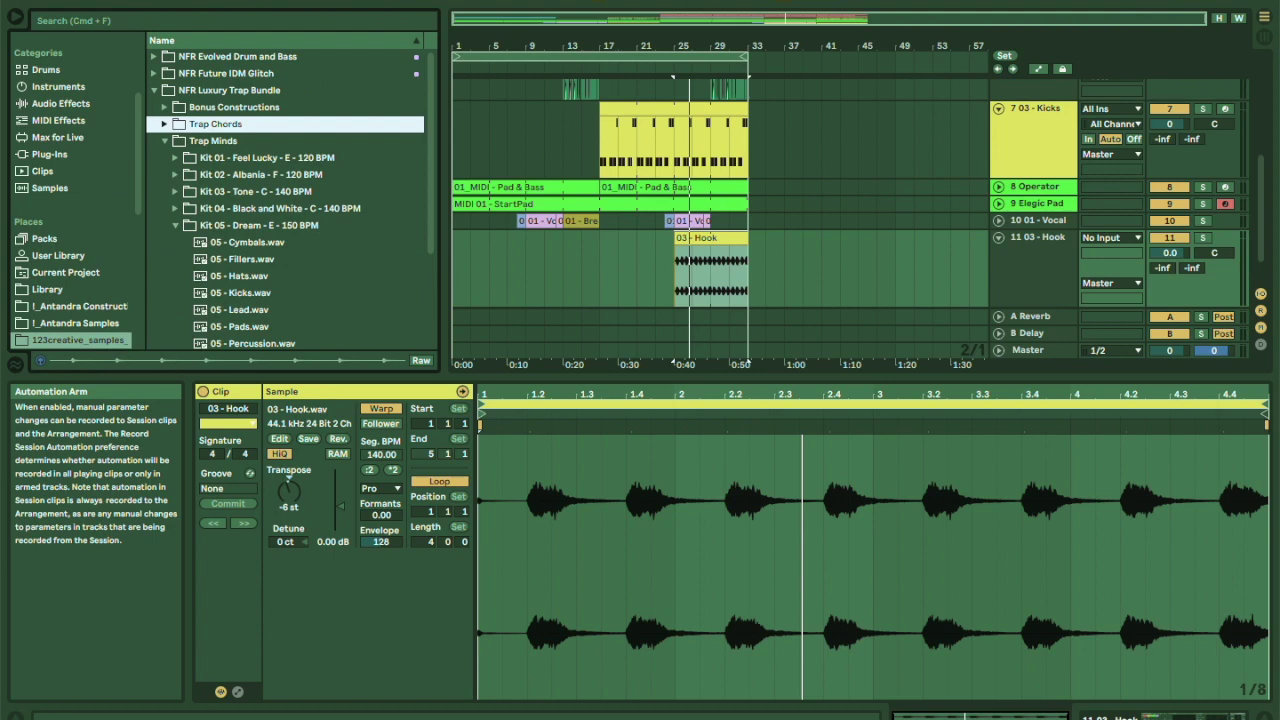
pyautogui.click(175, 225)
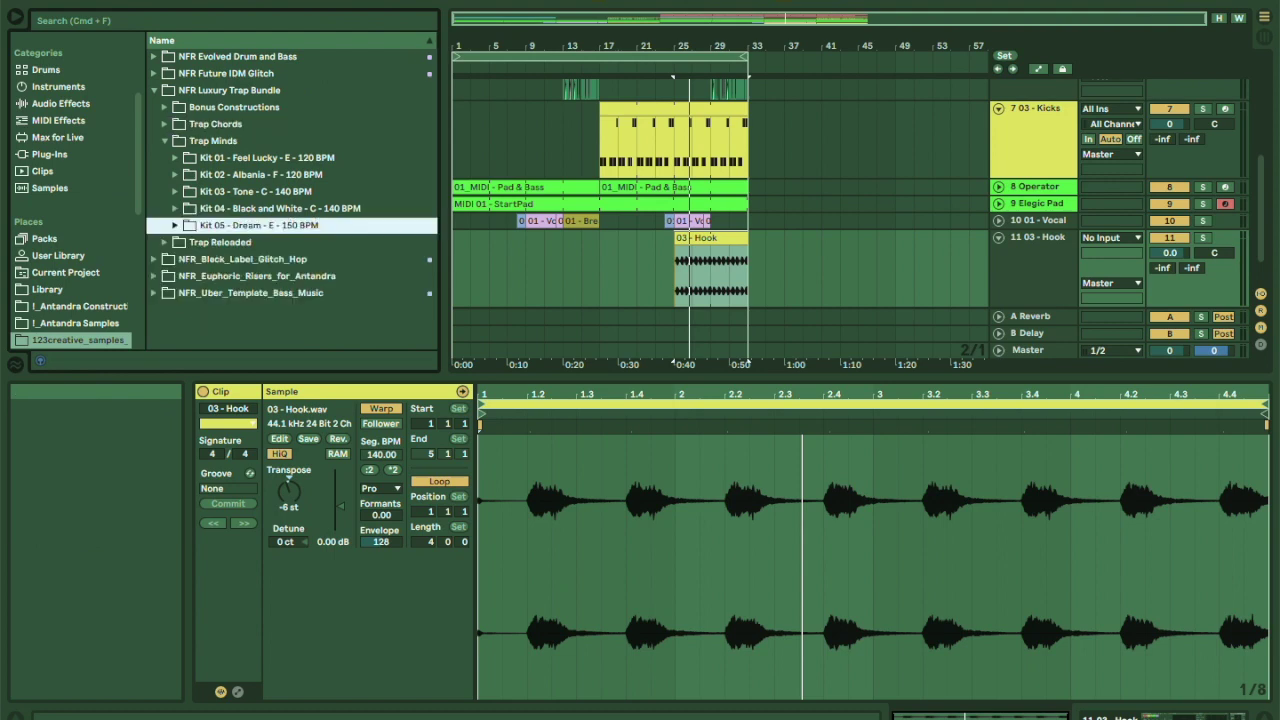
pyautogui.click(165, 141)
pyautogui.click(165, 107)
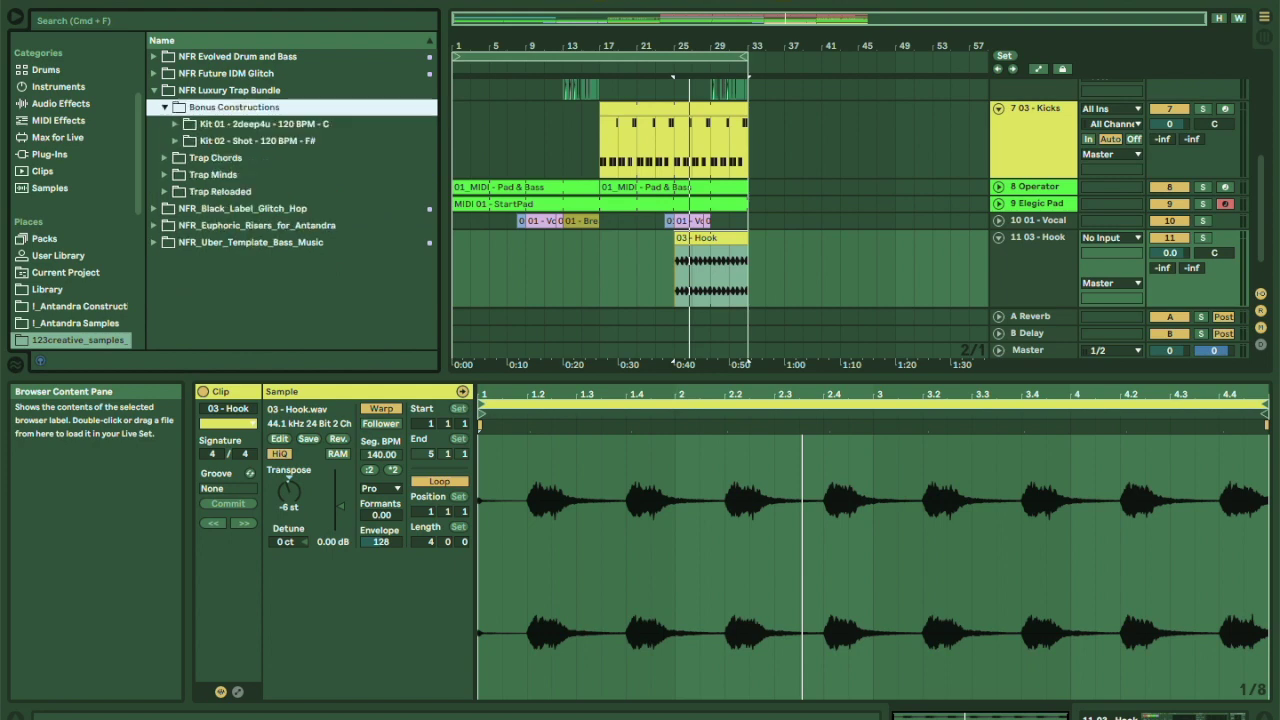
pyautogui.click(175, 124)
pyautogui.scroll(-2, 186, 124)
pyautogui.click(186, 90)
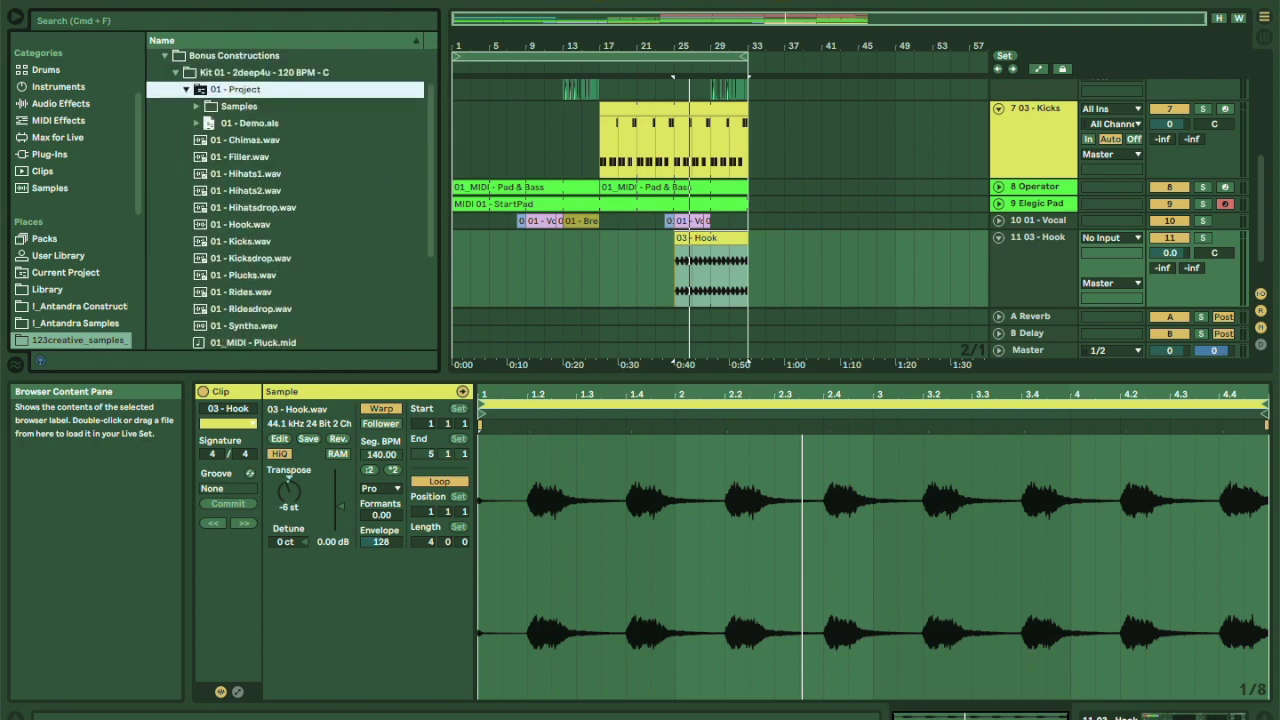
pyautogui.click(240, 123)
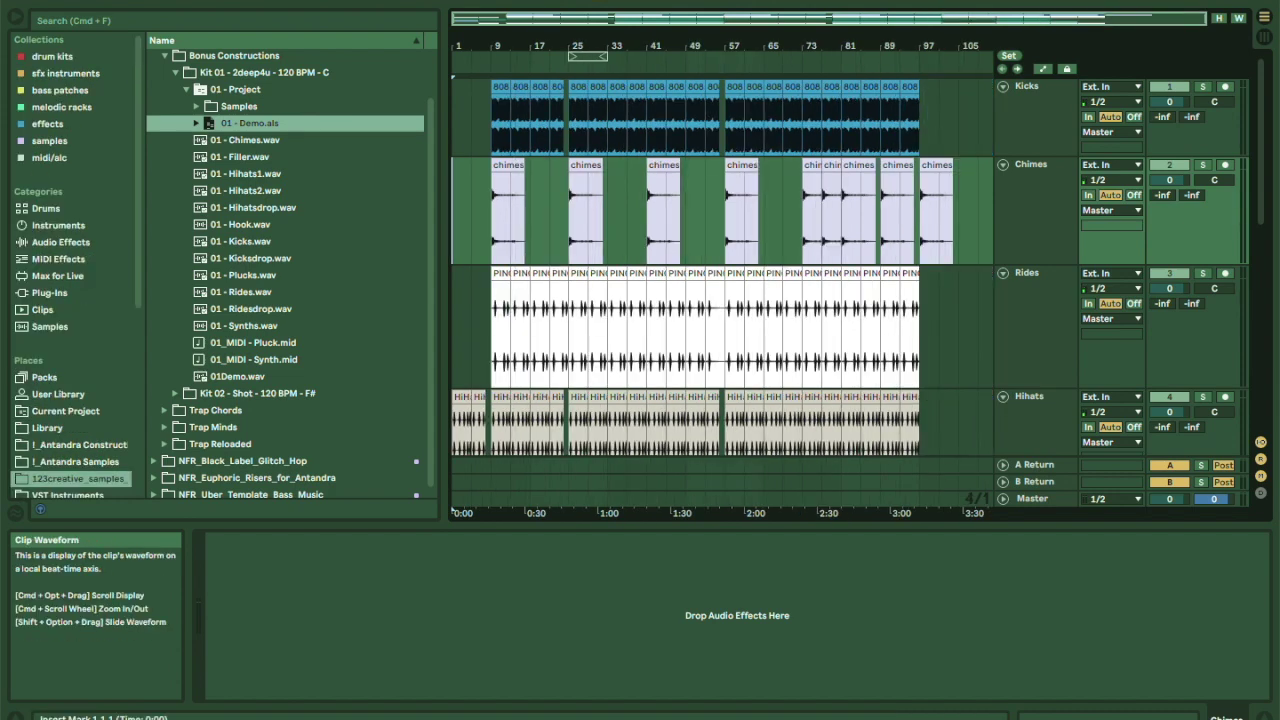
# Review the demo's tracks, turn off solo on the Filler track and restart playback from the beginning of the arrangement.
pyautogui.scroll(-3, 700, 290)
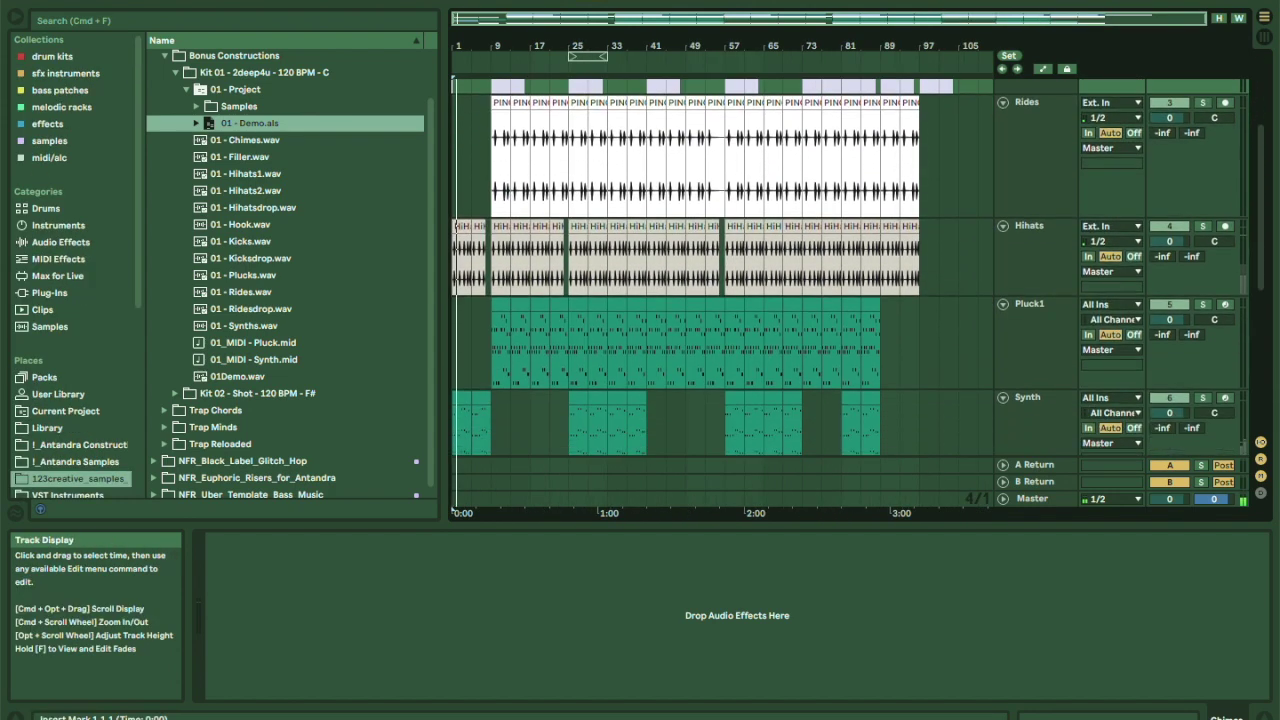
pyautogui.scroll(-3, 700, 290)
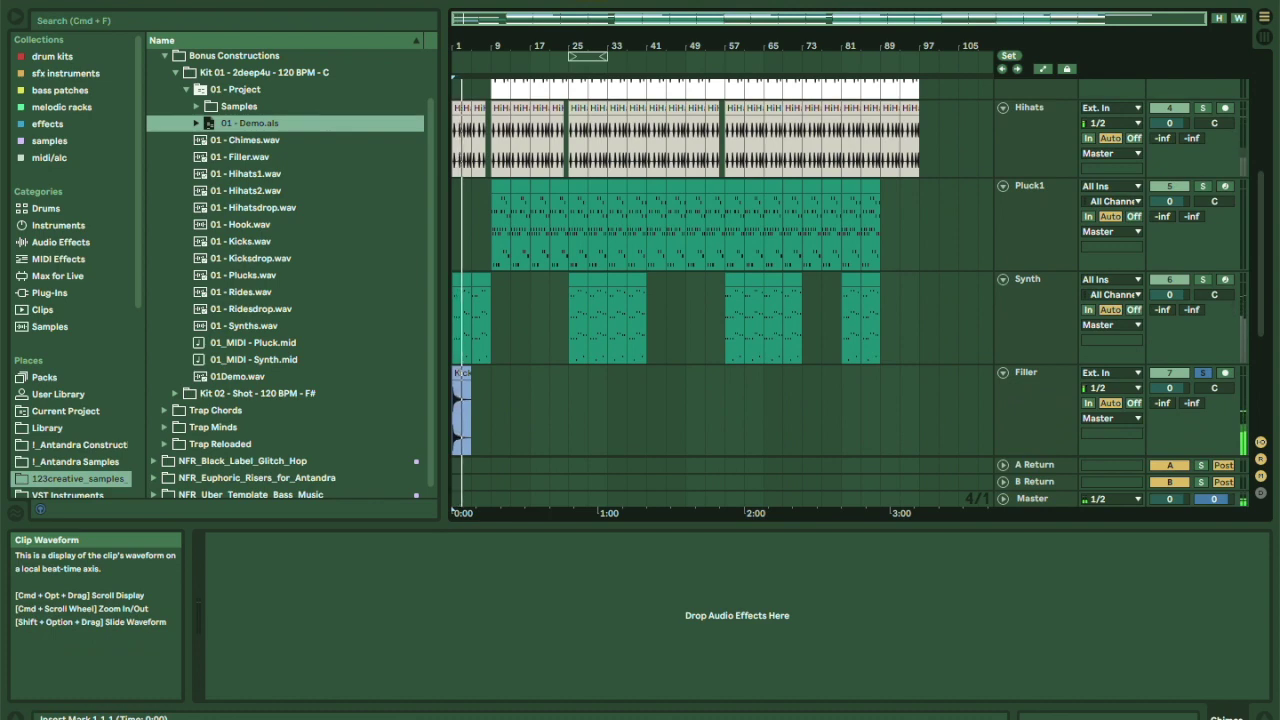
pyautogui.scroll(3, 700, 290)
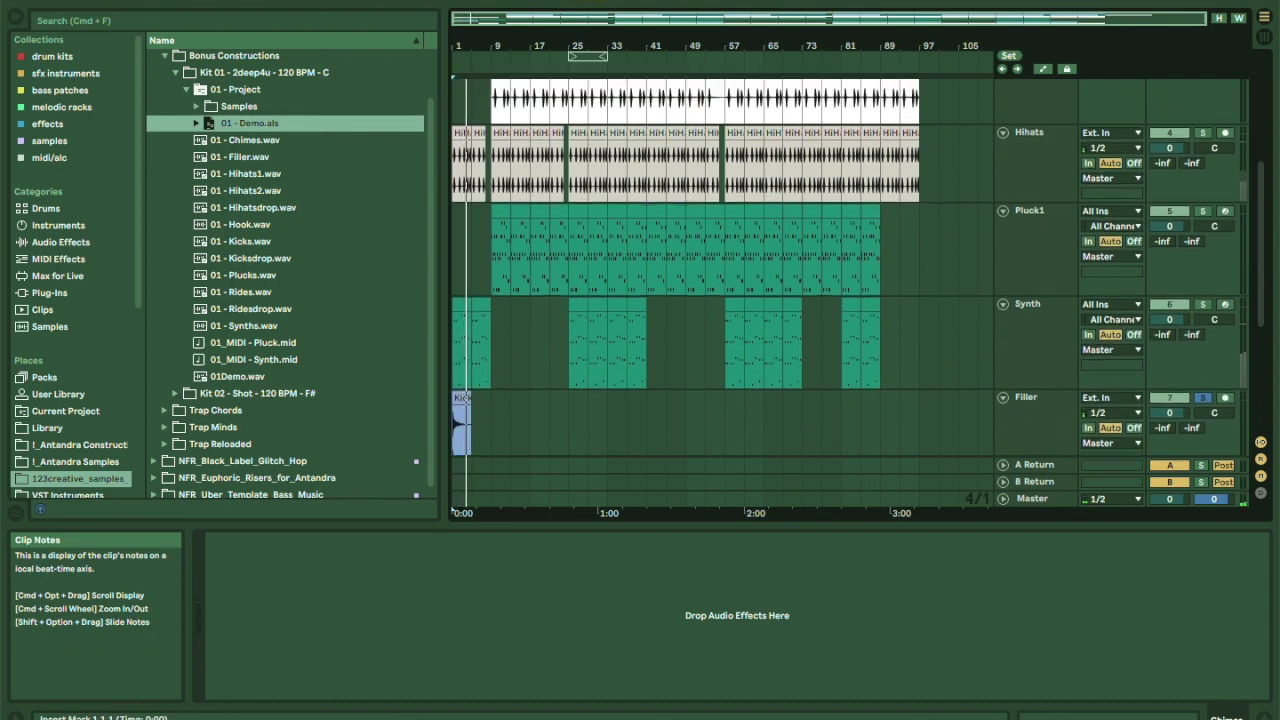
pyautogui.scroll(3, 700, 290)
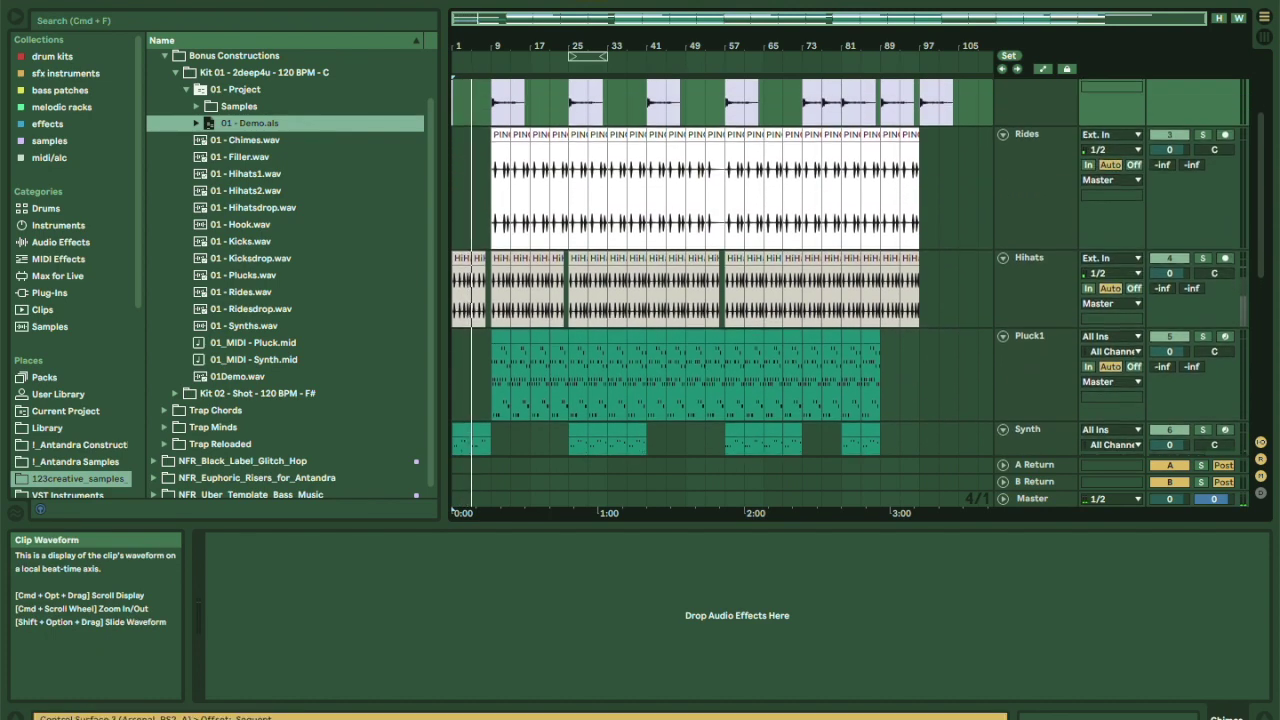
pyautogui.scroll(1, 720, 290)
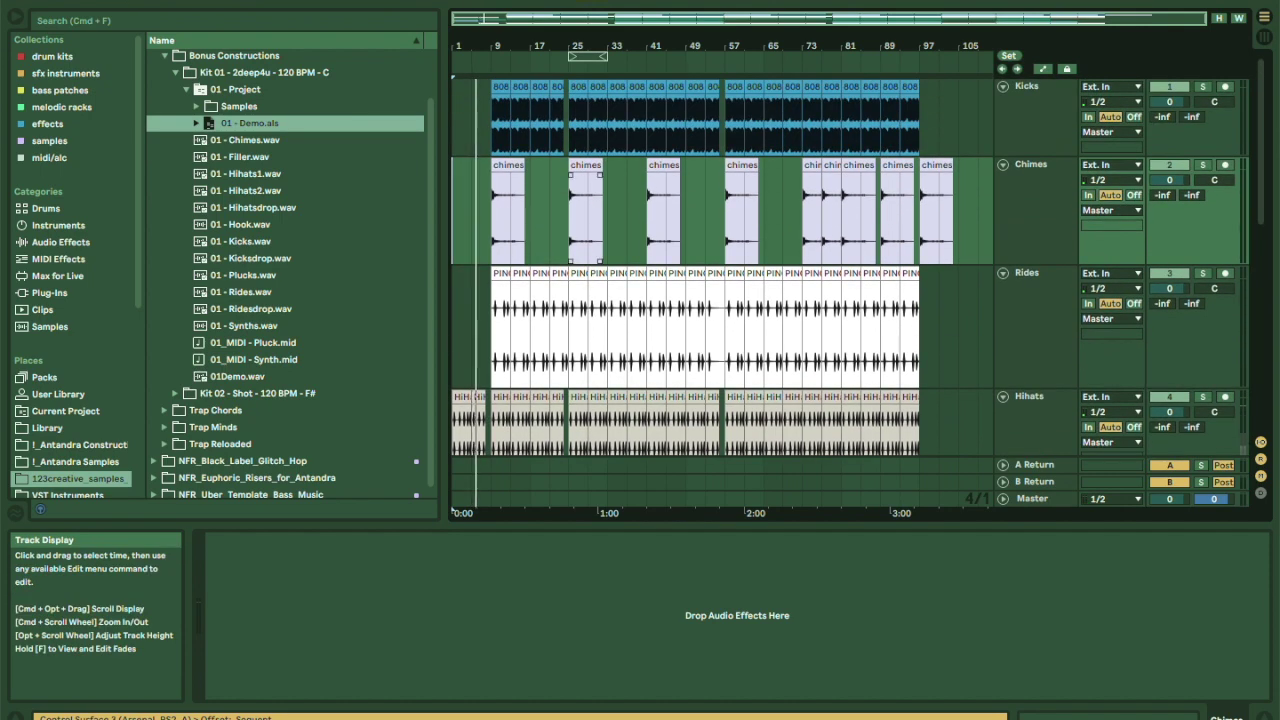
pyautogui.scroll(-7, 720, 290)
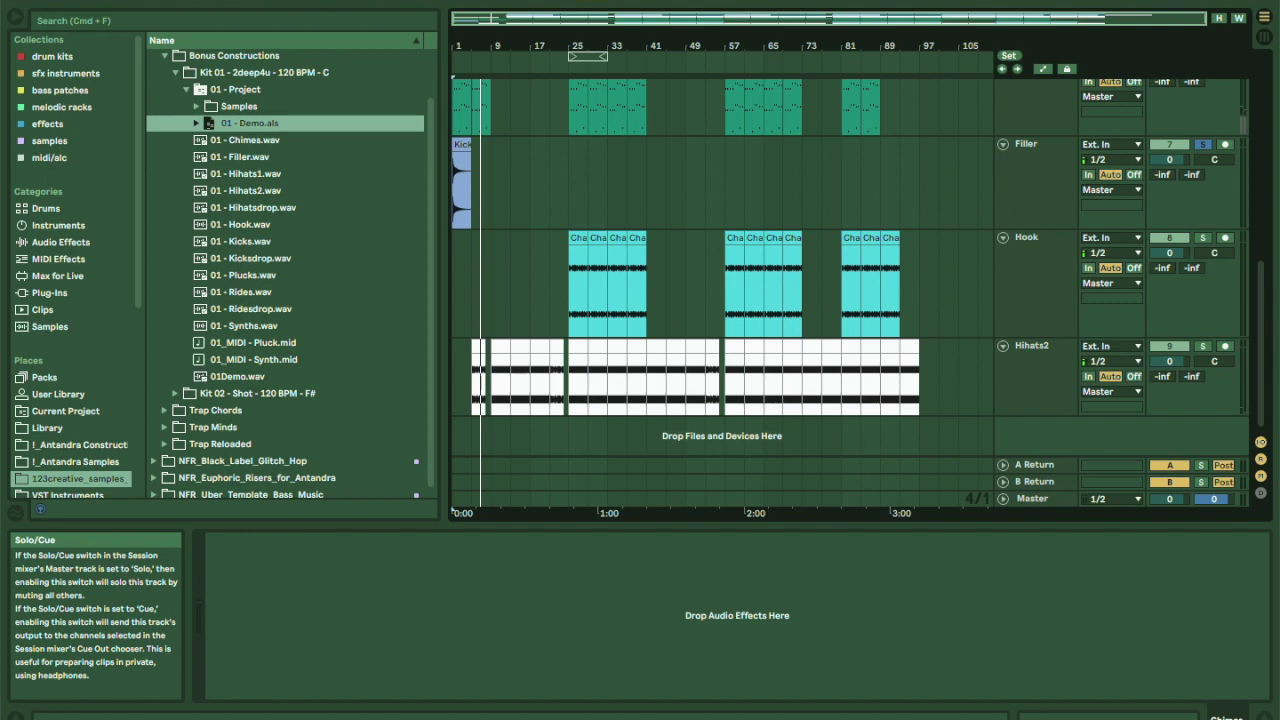
pyautogui.click(1202, 144)
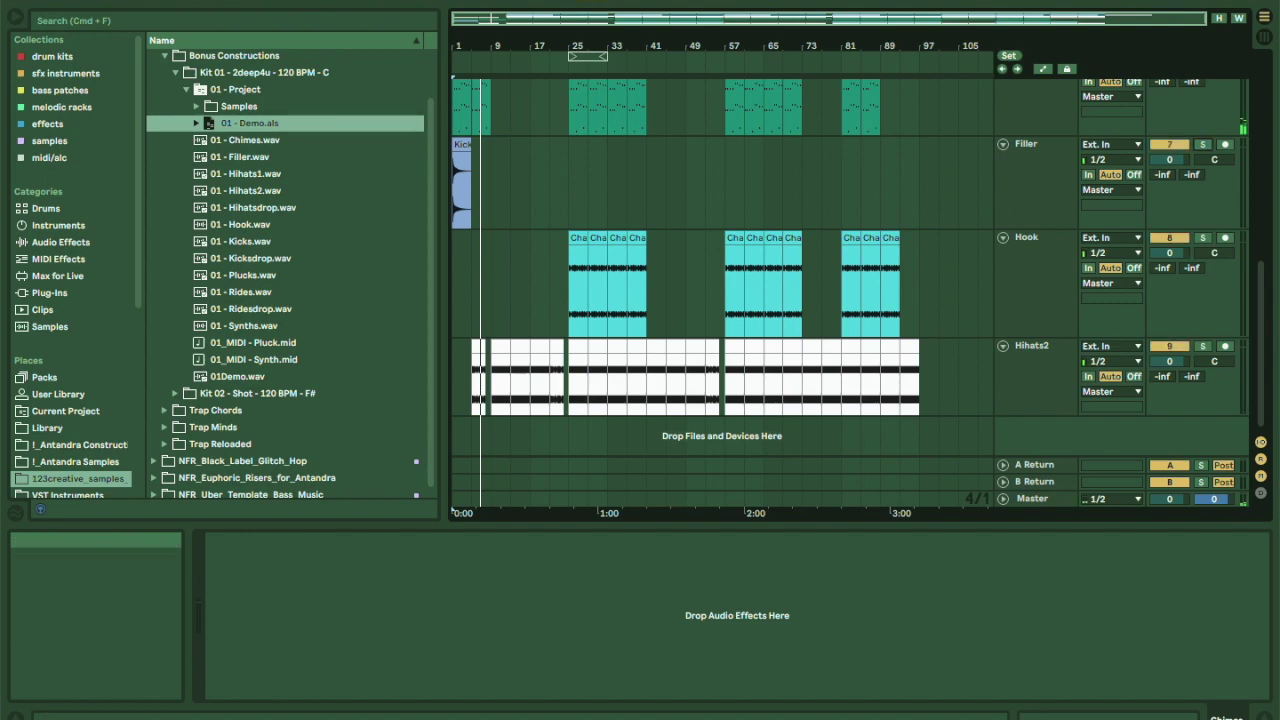
pyautogui.click(552, 1)
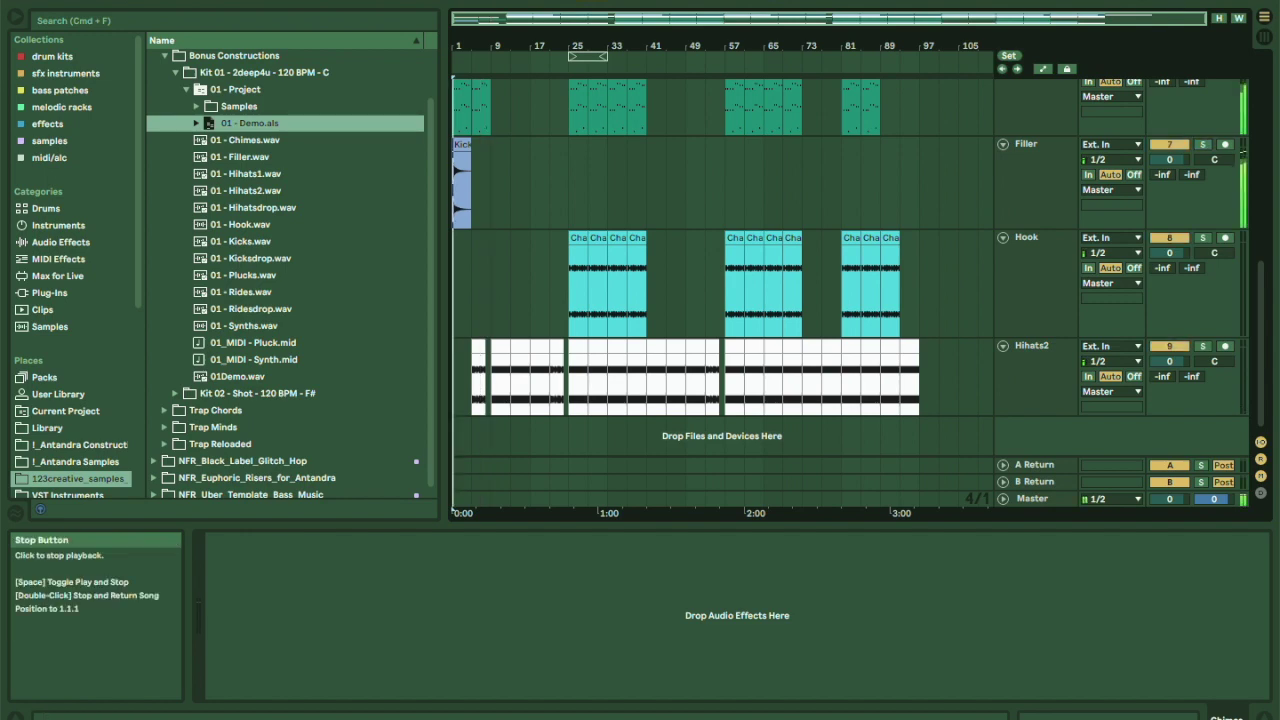
pyautogui.scroll(2, 720, 260)
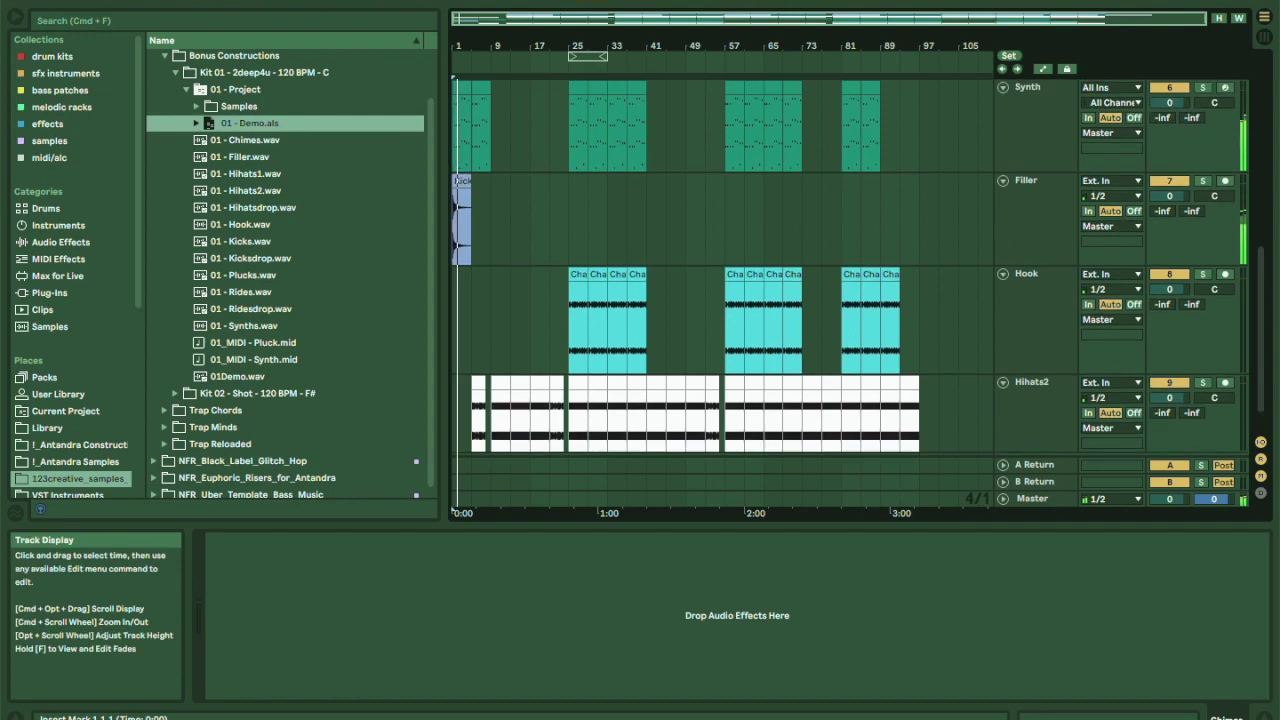
# Look over the demo arrangement's tracks from Hihats2 up to Kicks during playback and select the Rides track.
pyautogui.scroll(4, 720, 280)
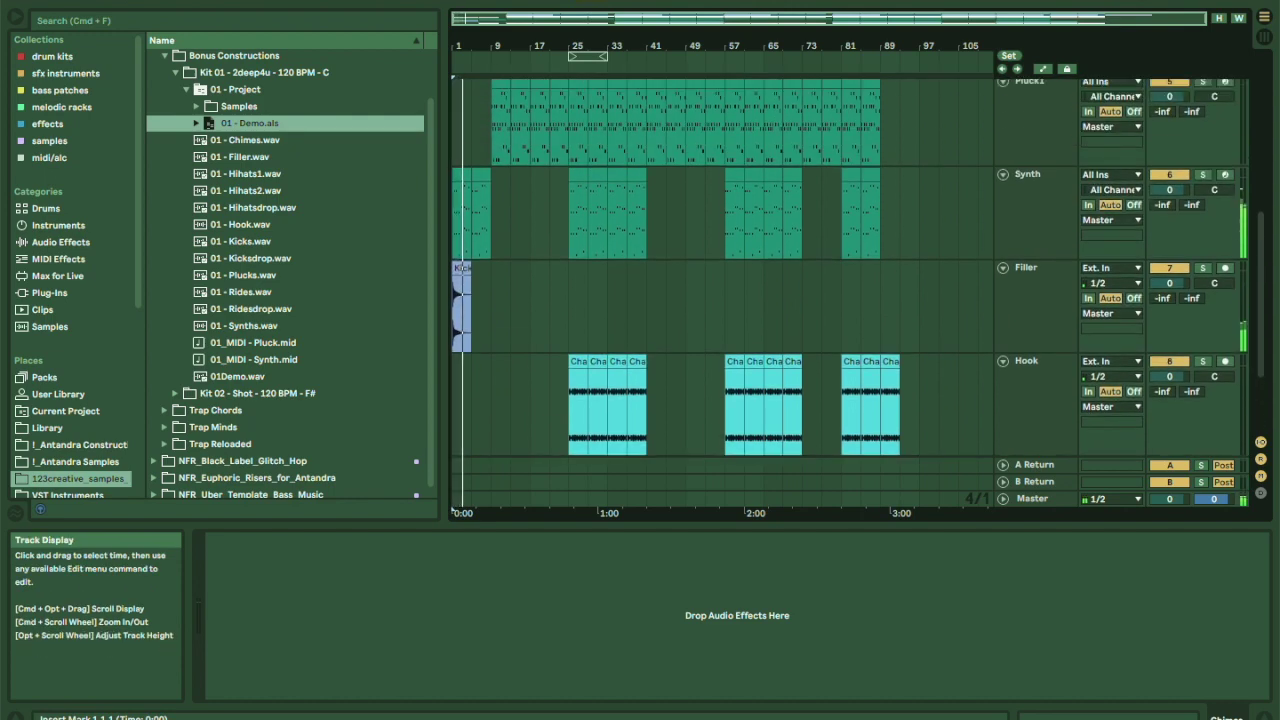
pyautogui.scroll(3, 720, 280)
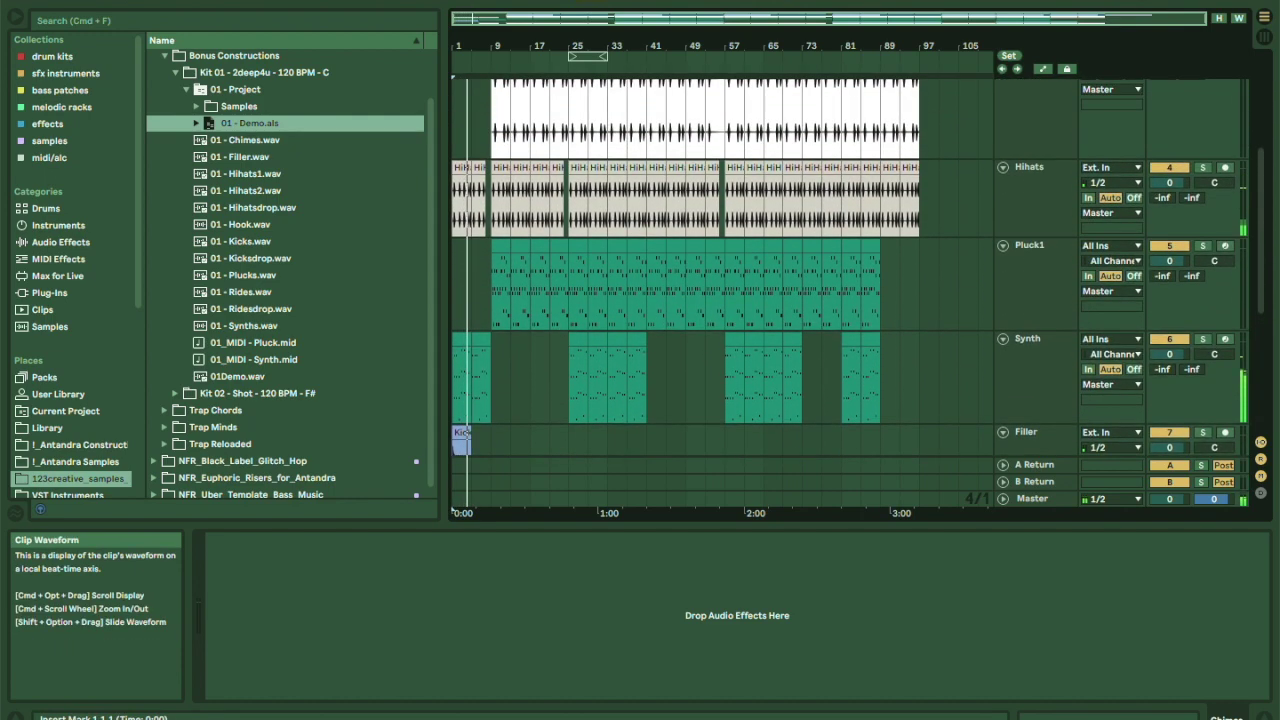
pyautogui.scroll(2, 685, 280)
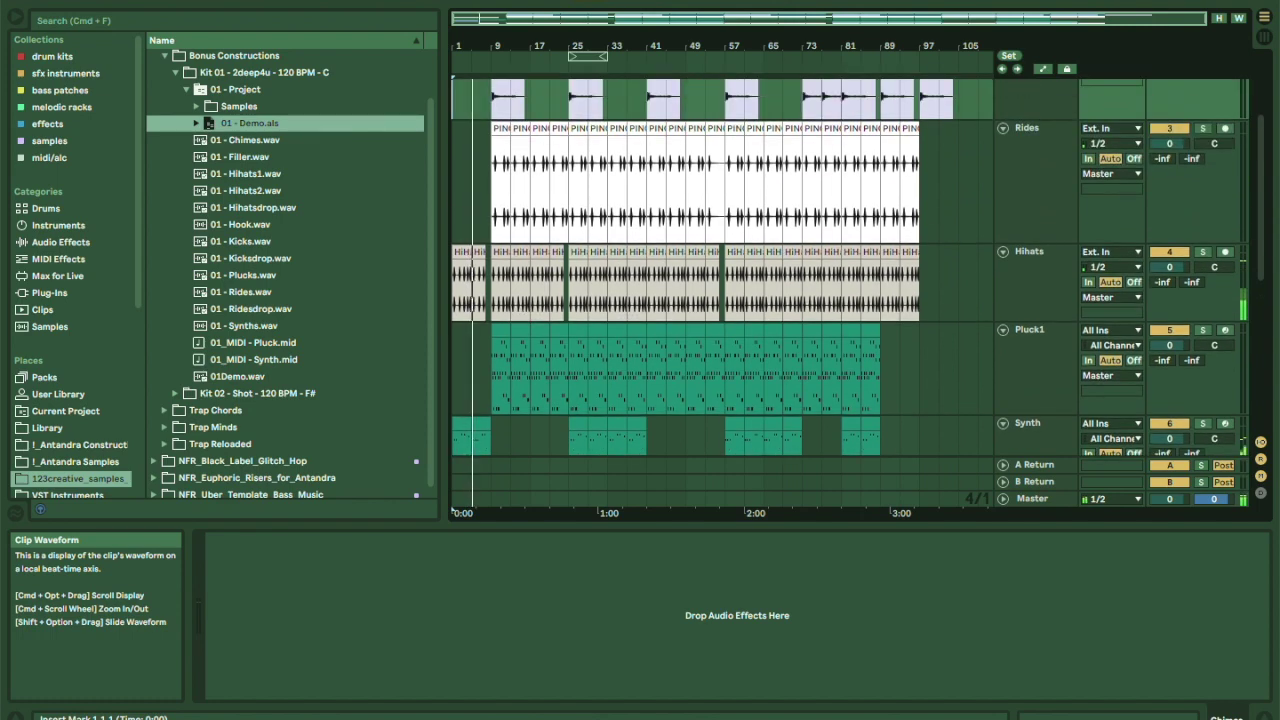
pyautogui.scroll(1, 720, 280)
pyautogui.scroll(2, 685, 280)
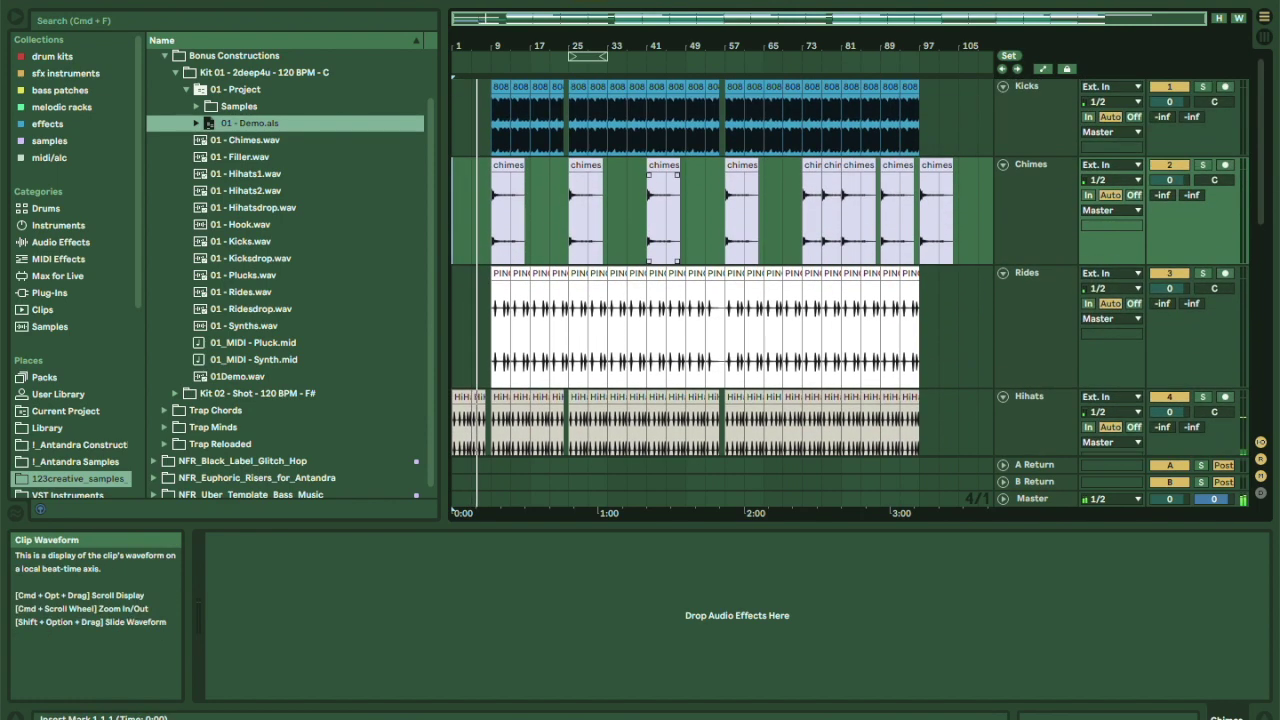
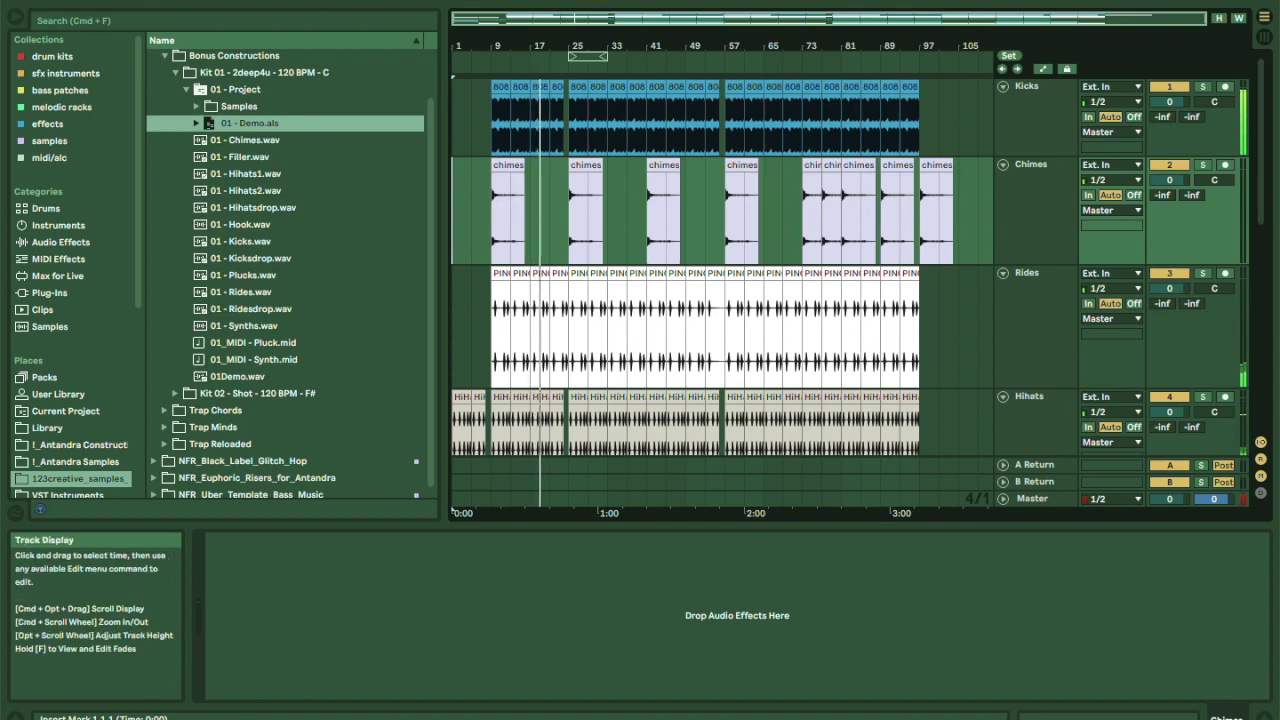
pyautogui.click(1034, 290)
pyautogui.scroll(-6, 700, 280)
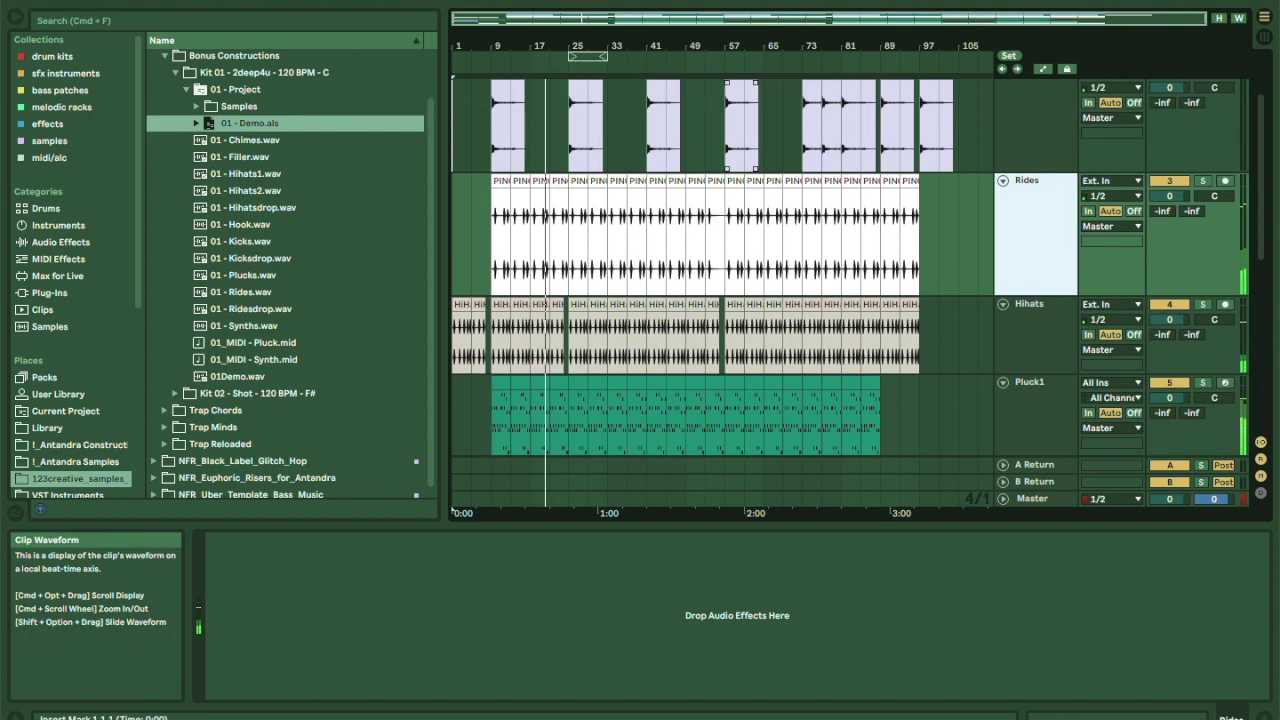
# Check the demo's clip slots and mixer in Session View, and return to the Arrangement View to look over its tracks.
pyautogui.press('Tab')
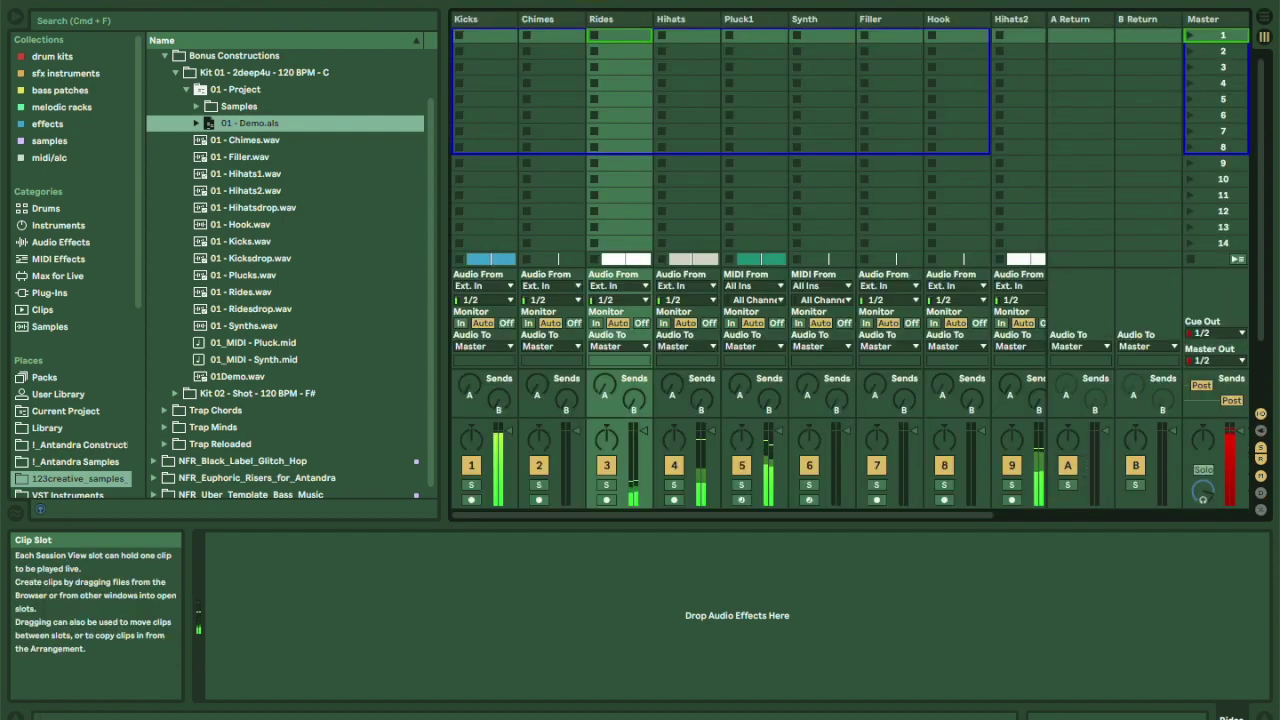
pyautogui.hscroll(3, 750, 250)
pyautogui.hscroll(-3, 750, 230)
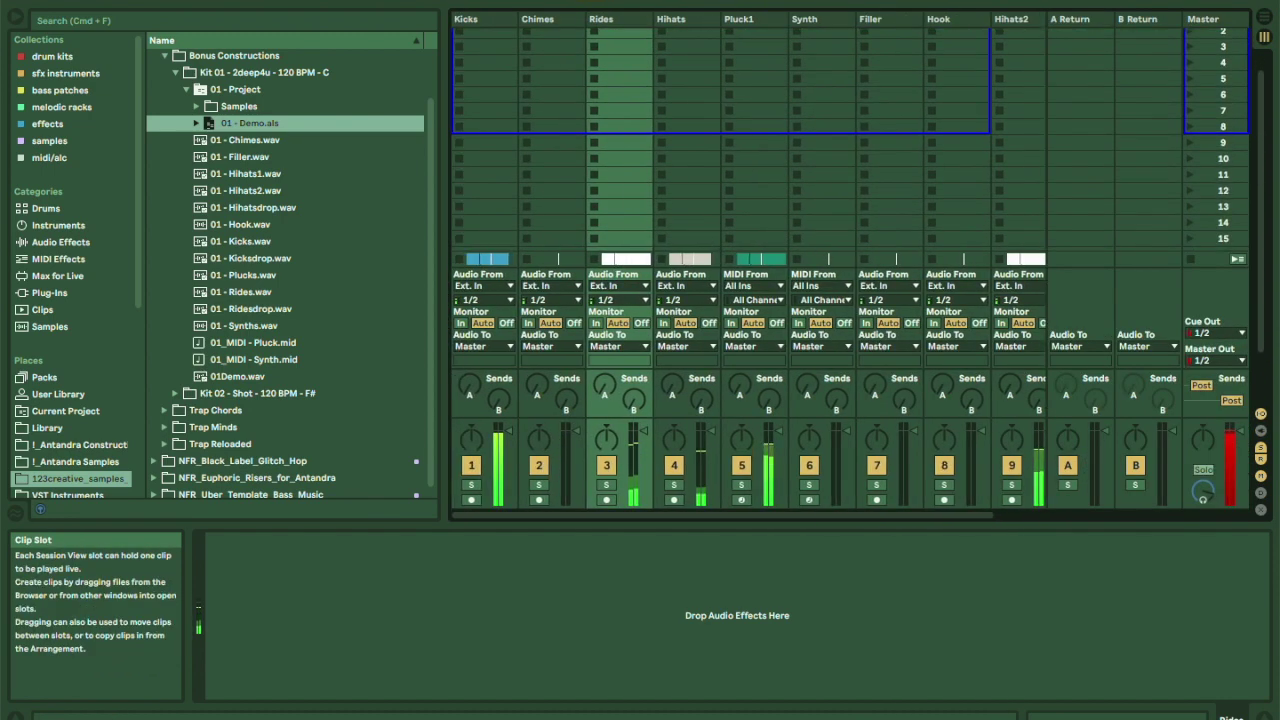
pyautogui.press('Tab')
pyautogui.scroll(-3, 720, 300)
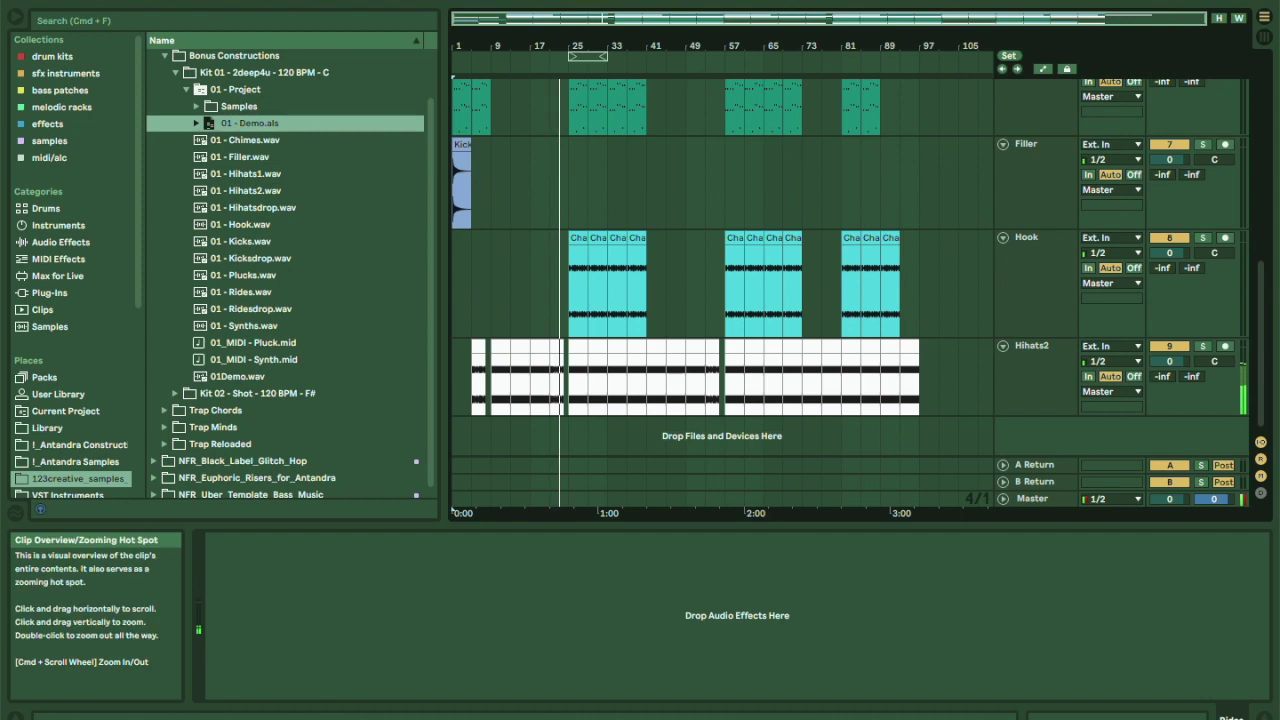
pyautogui.scroll(6, 720, 280)
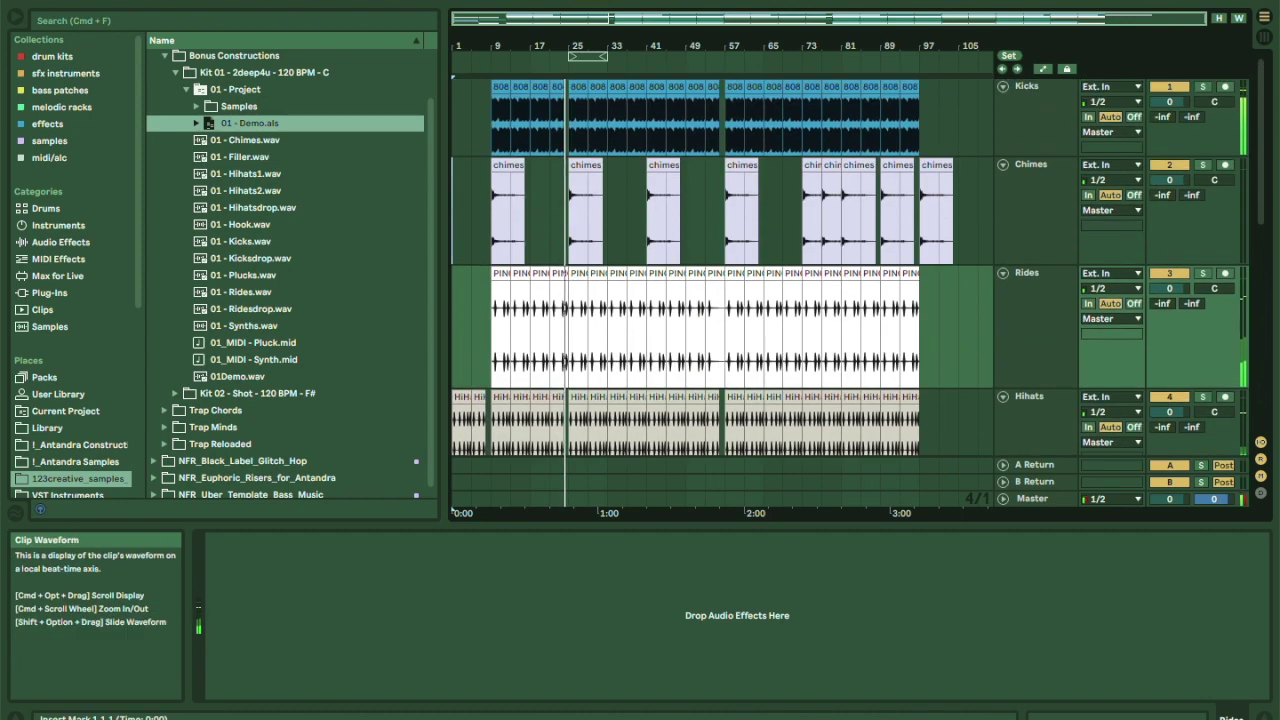
# Fold all the arrangement's tracks and examine the overall song structure around bar 25.
pyautogui.keyDown('alt'); pyautogui.click(1003, 273); pyautogui.keyUp('alt')
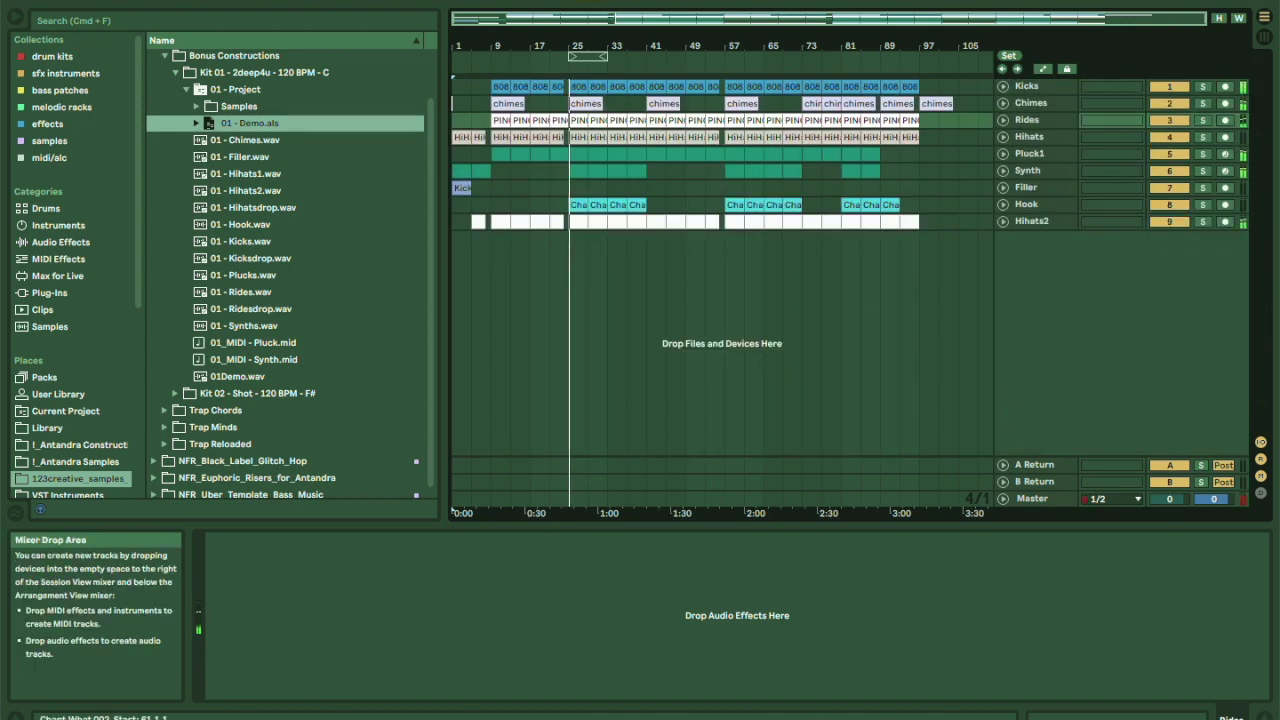
pyautogui.moveTo(632, 45); pyautogui.dragTo(690, 56)
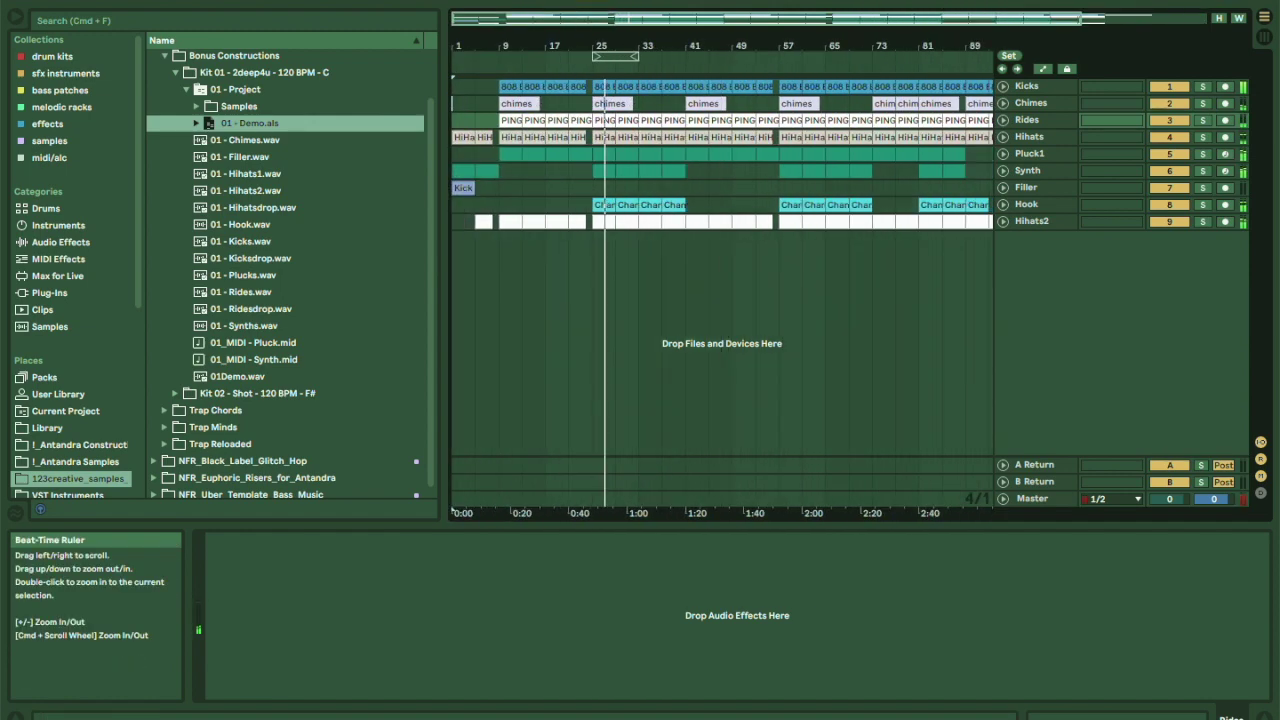
pyautogui.hscroll(3, 706, 120)
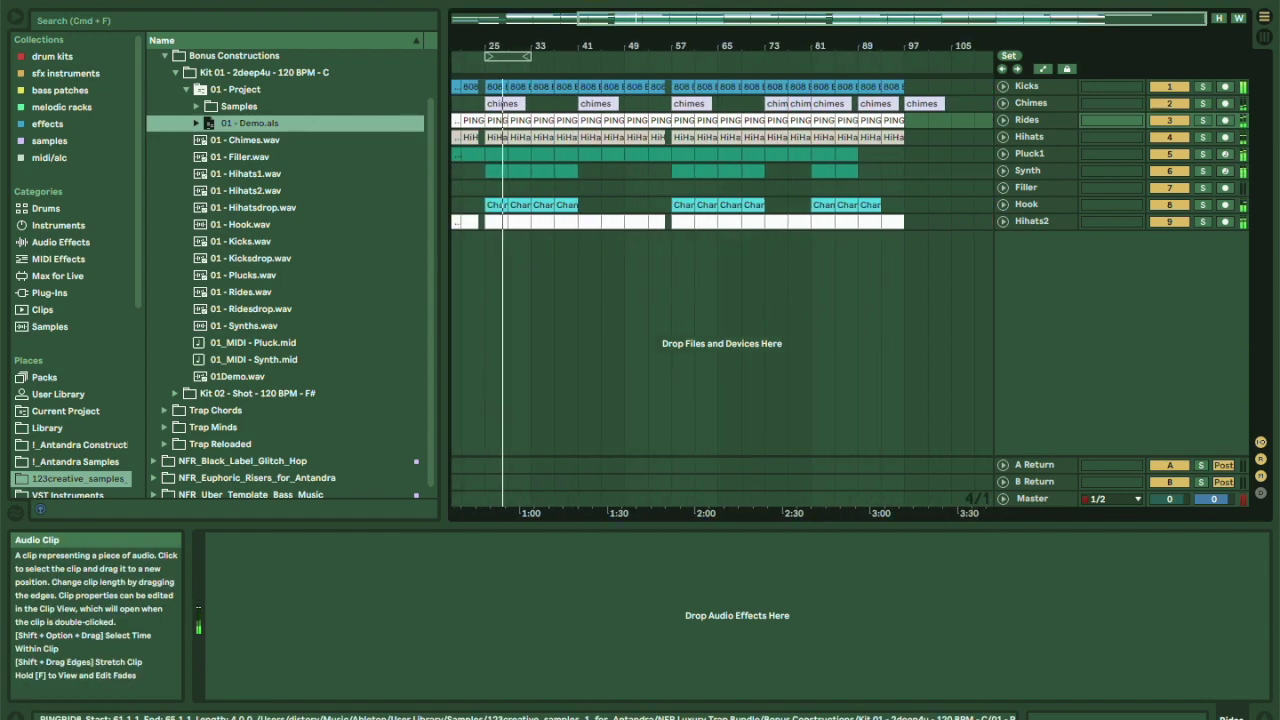
pyautogui.hscroll(-3, 706, 120)
pyautogui.moveTo(599, 45); pyautogui.dragTo(651, 70)
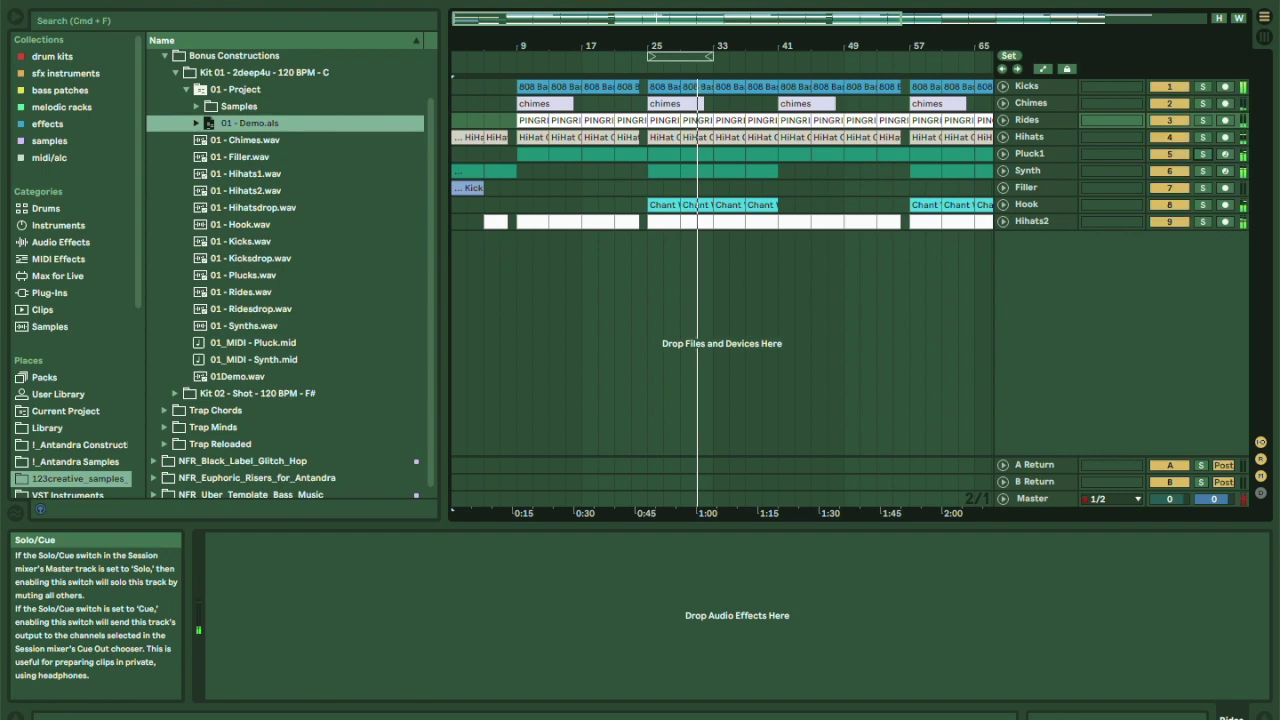
# Unfold the Pluck1 track and open its MIDI clip at bar 33 in the note editor.
pyautogui.click(1003, 153)
pyautogui.moveTo(720, 46); pyautogui.dragTo(633, 140)
pyautogui.doubleClick(640, 154)
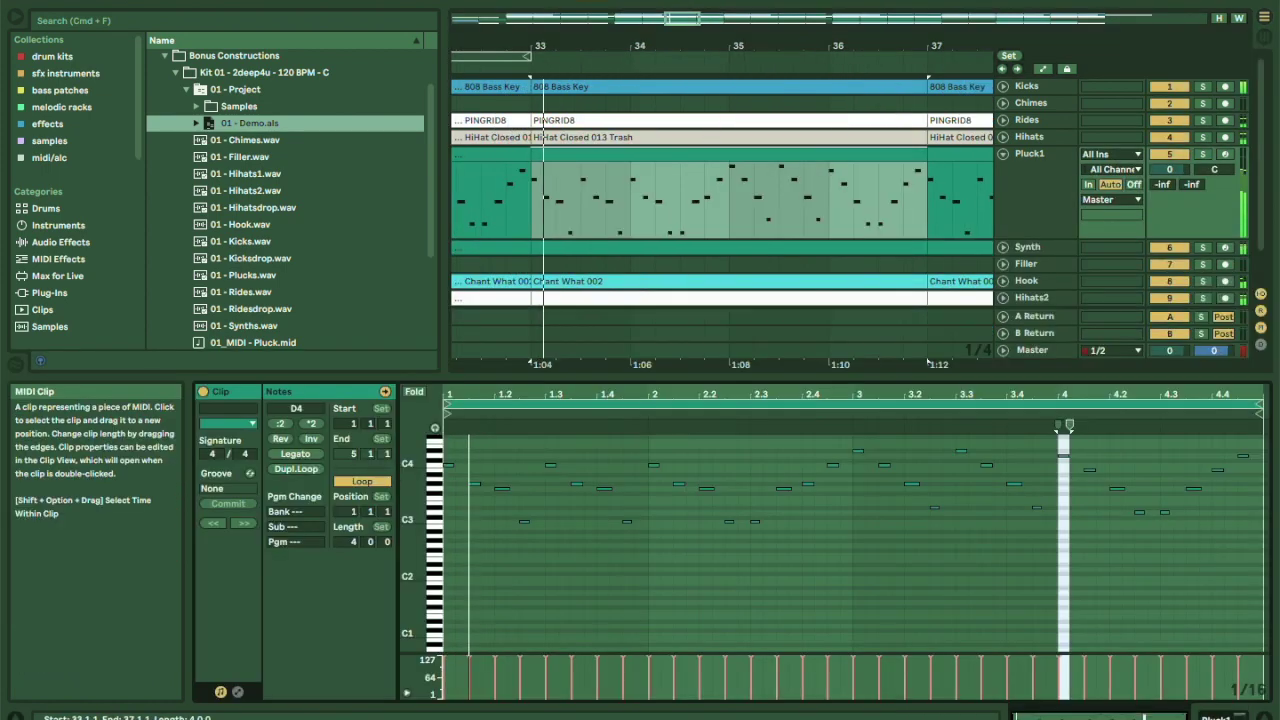
# Open the Sylenth1 plug-in window of the Pluck1 track and dismiss the update notice.
pyautogui.hotkey('shift', 'Tab')
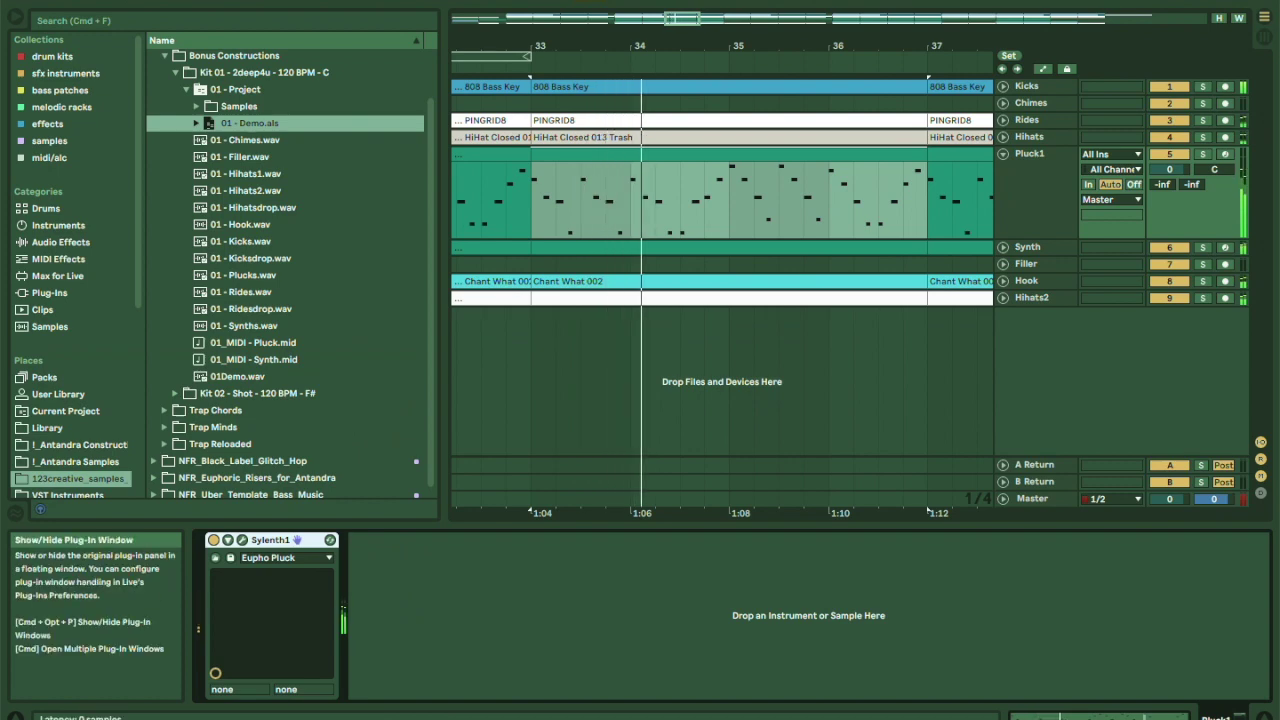
pyautogui.click(242, 540)
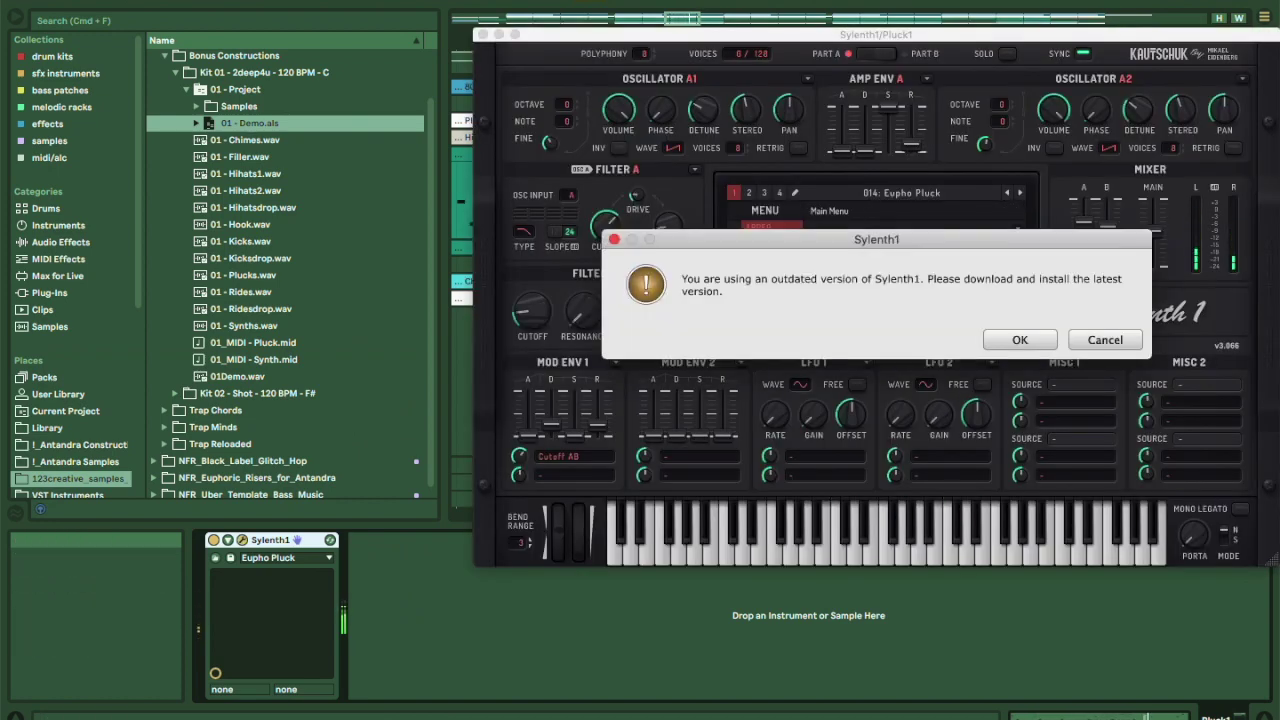
pyautogui.press('Escape')
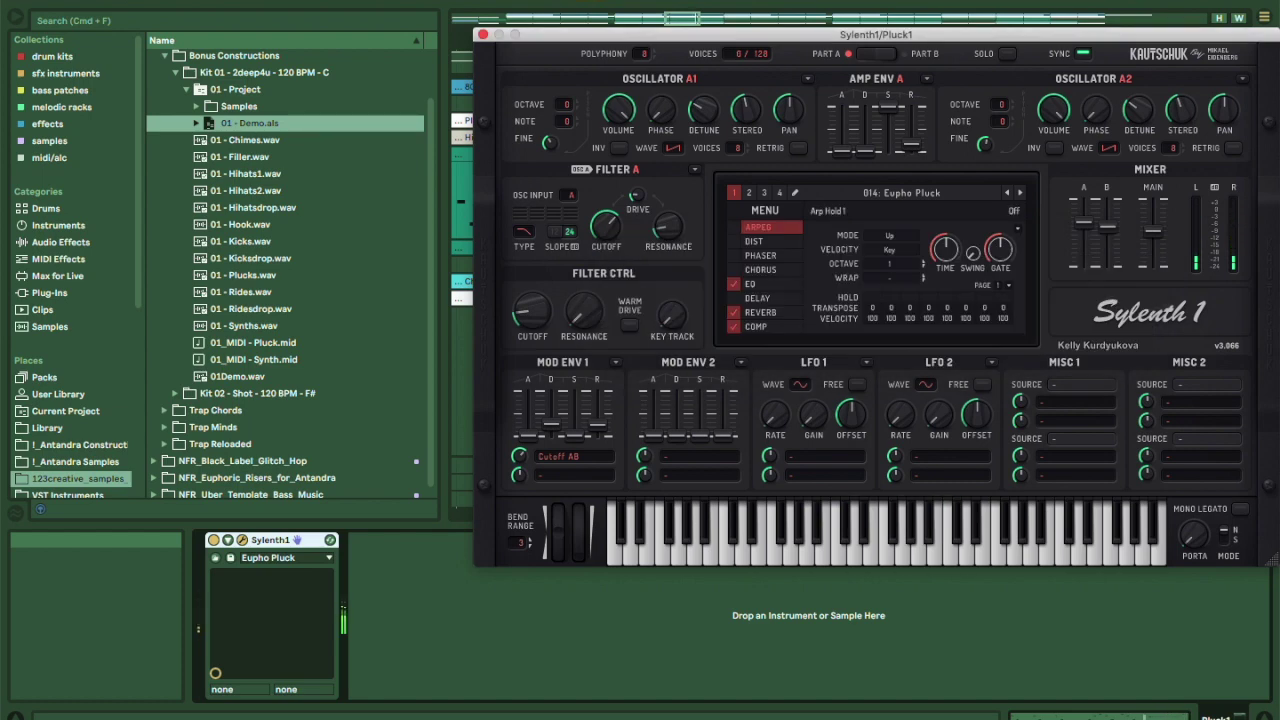
# Look through Sylenth1's factory banks and the current bank's preset list, and close the plug-in window.
pyautogui.click(765, 211)
pyautogui.moveTo(764, 244)
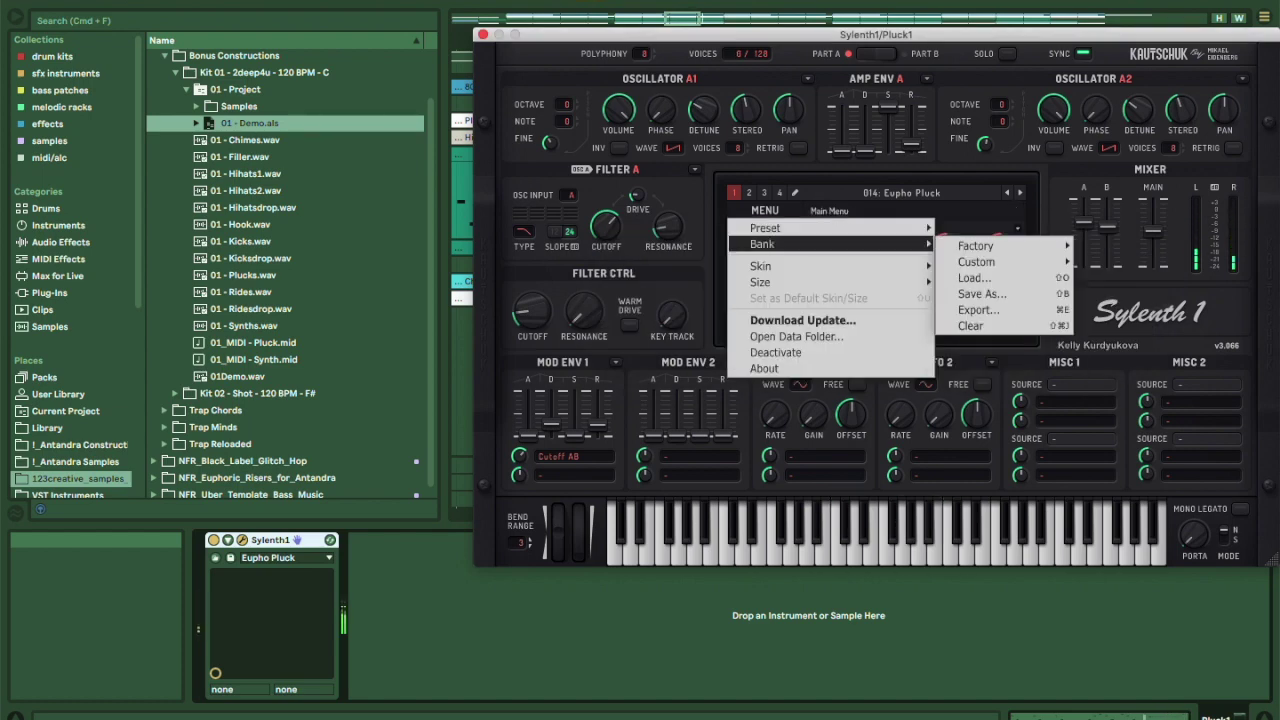
pyautogui.moveTo(978, 262)
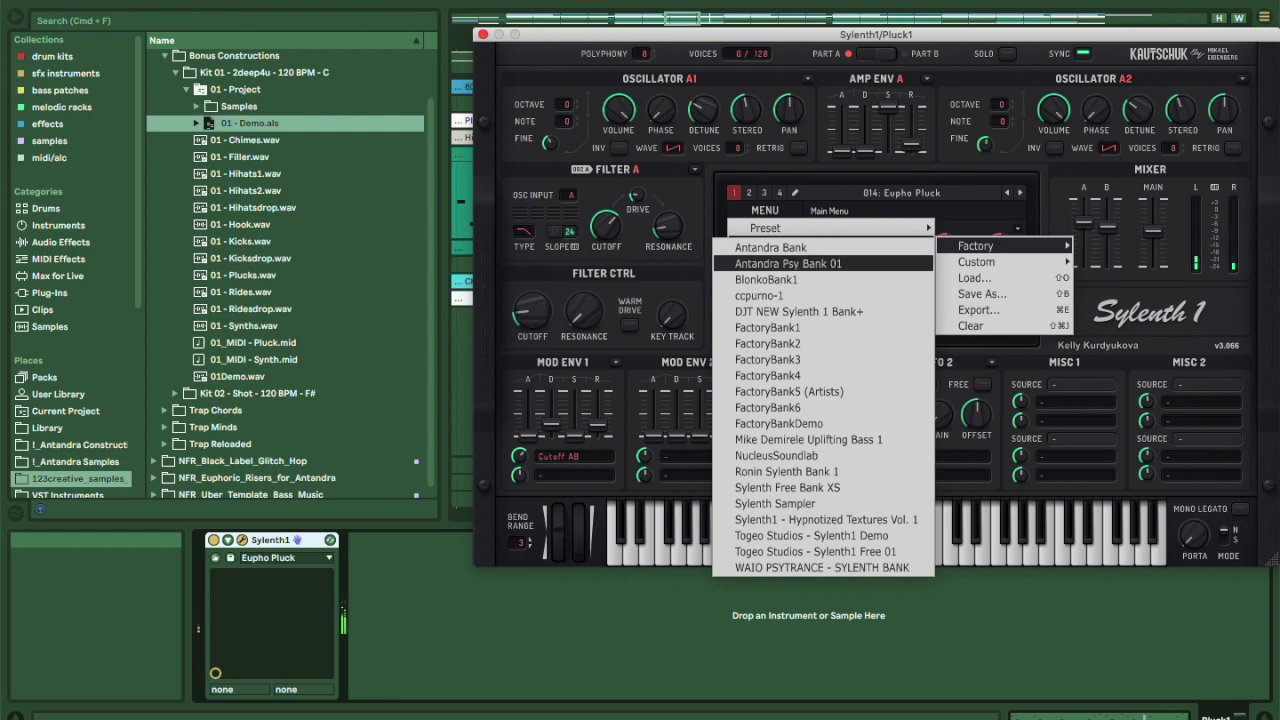
pyautogui.click(902, 193)
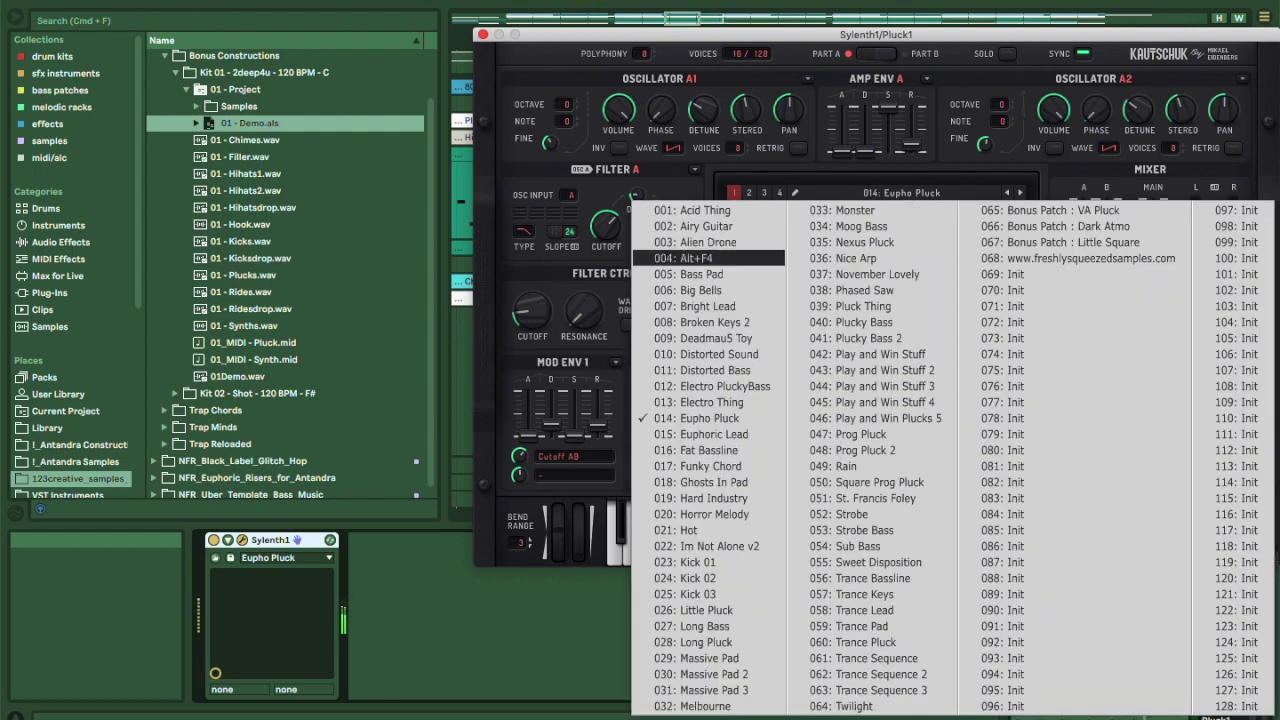
pyautogui.press('Escape')
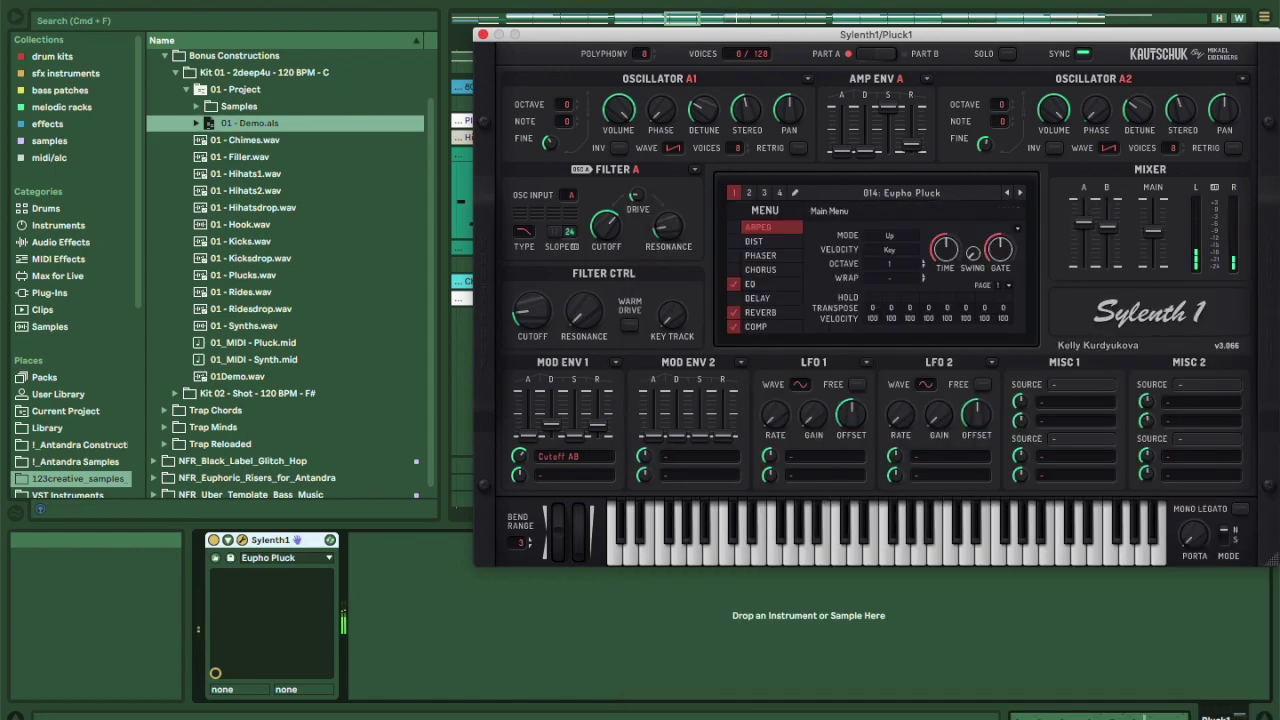
pyautogui.click(483, 34)
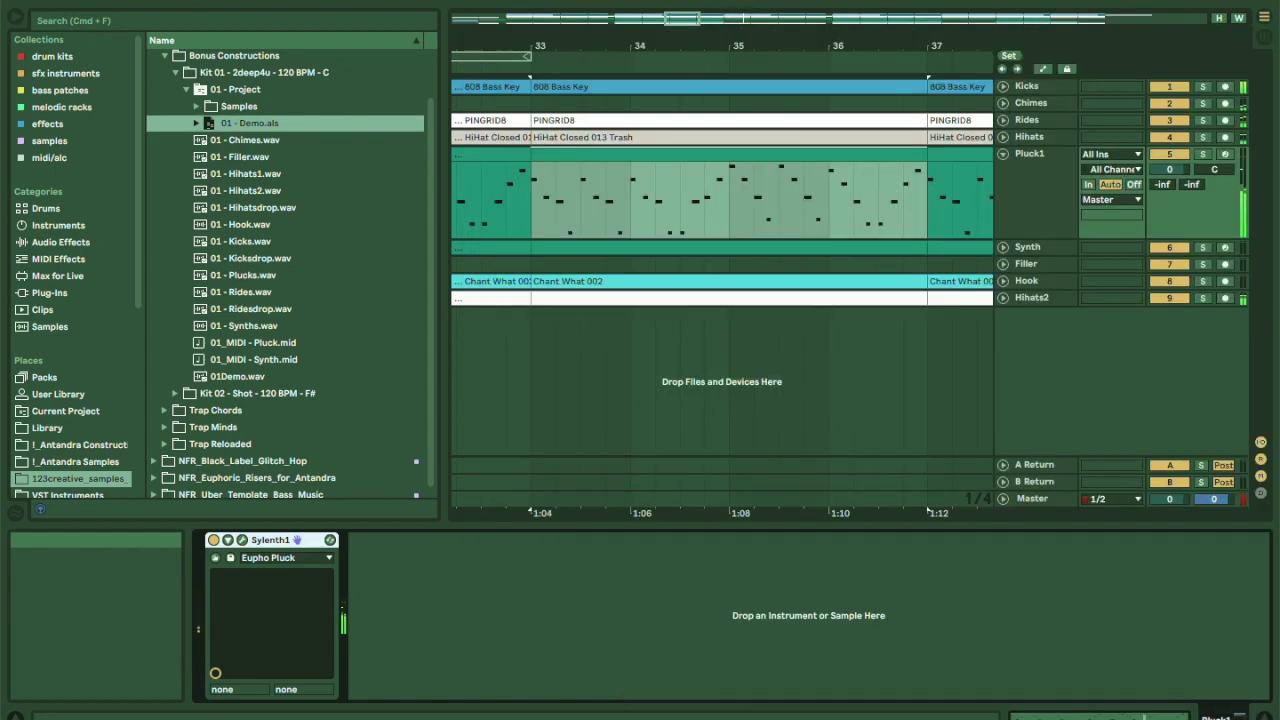
# Unfold the Synth track and open its MIDI clip at bar 33 in the note editor.
pyautogui.click(640, 382)
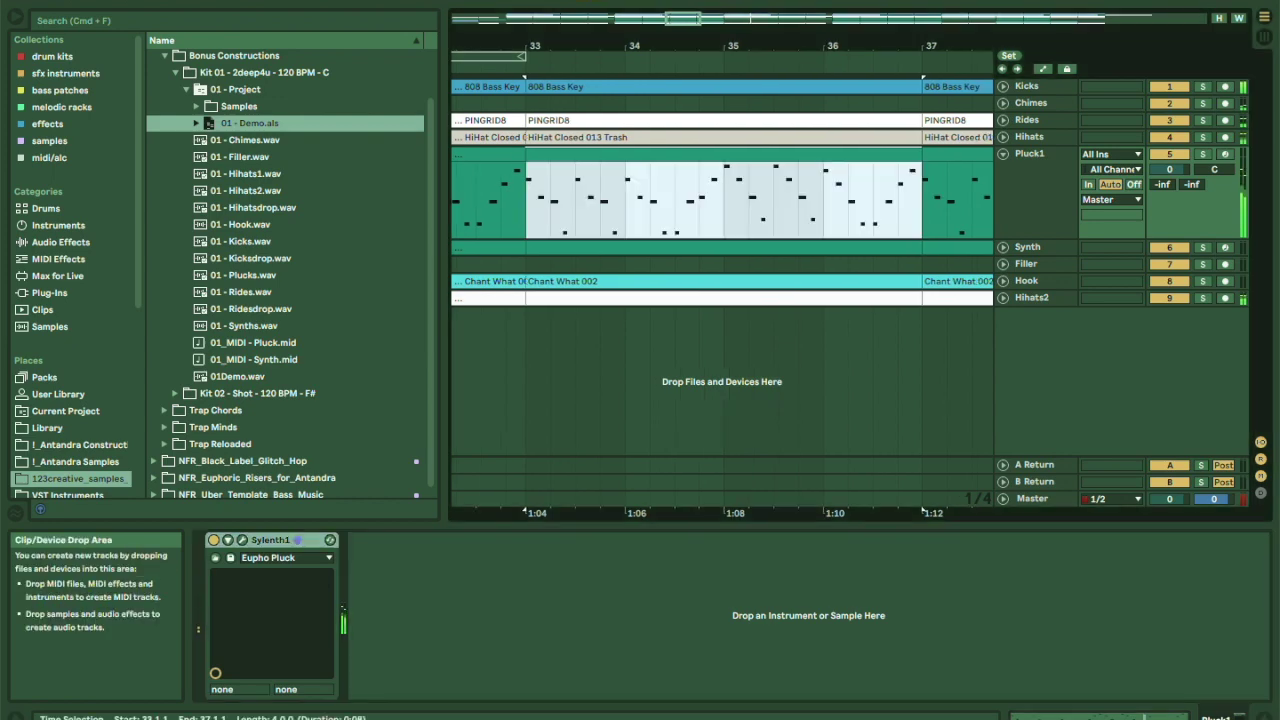
pyautogui.moveTo(645, 46); pyautogui.dragTo(645, 18)
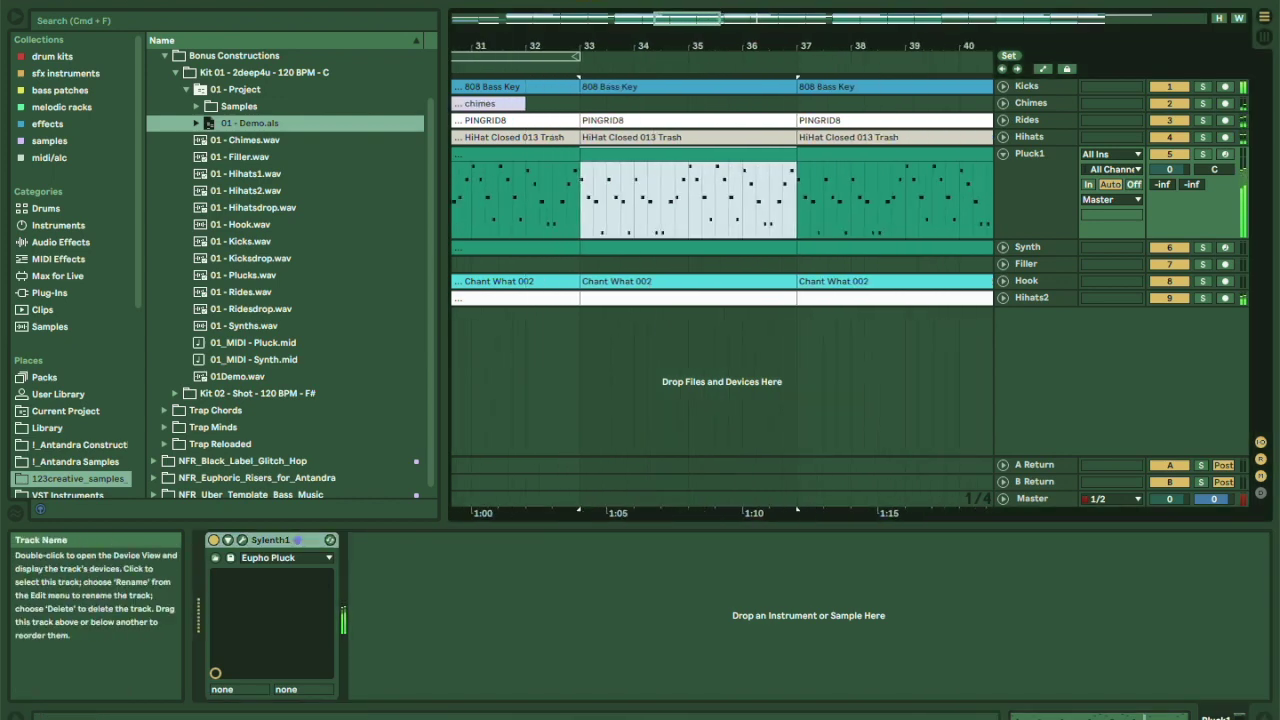
pyautogui.moveTo(742, 46); pyautogui.dragTo(742, 8)
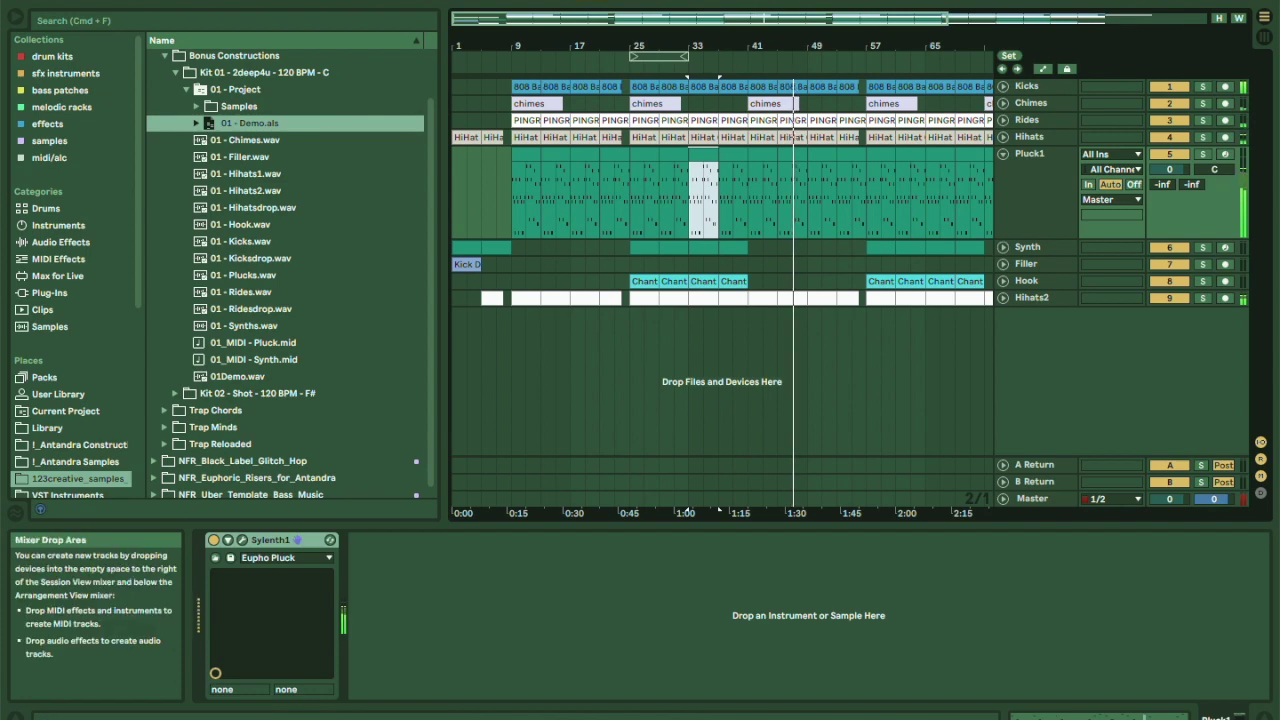
pyautogui.click(1003, 247)
pyautogui.doubleClick(703, 247)
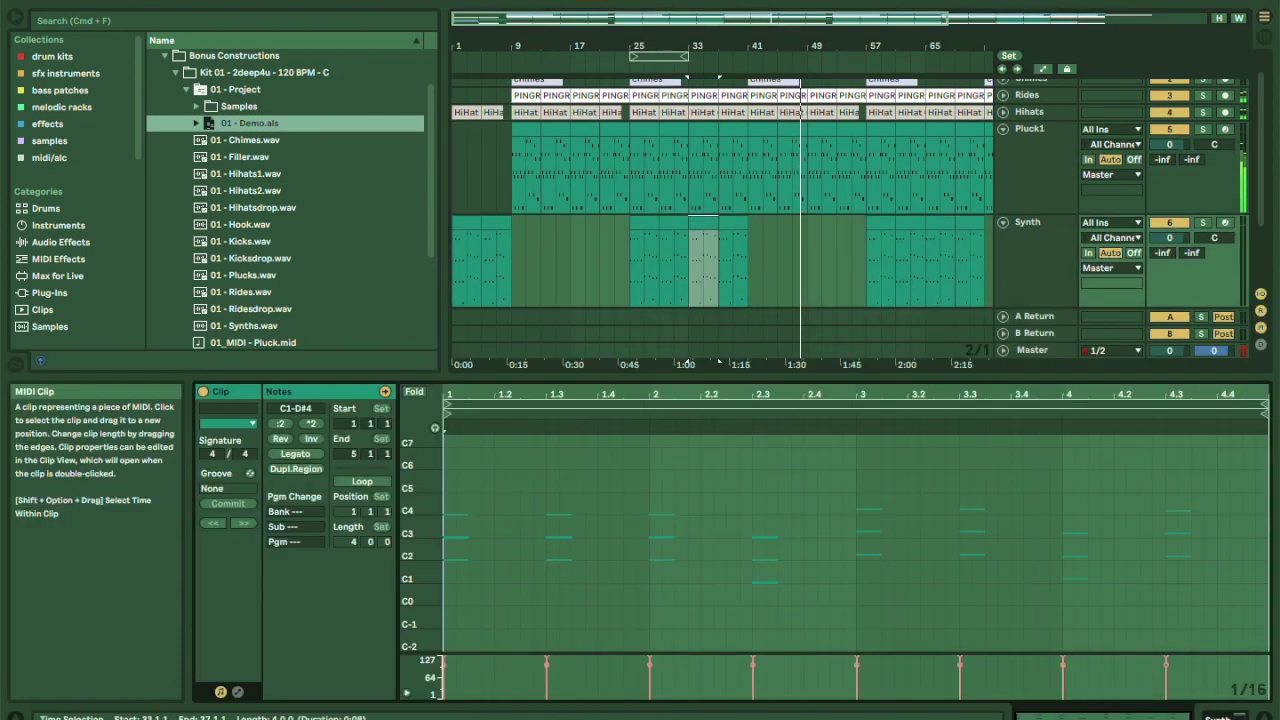
# Open the Synth track's Sylenth1 plug-in window and view the preset list containing LEAD - Brass.
pyautogui.hotkey('shift', 'Tab')
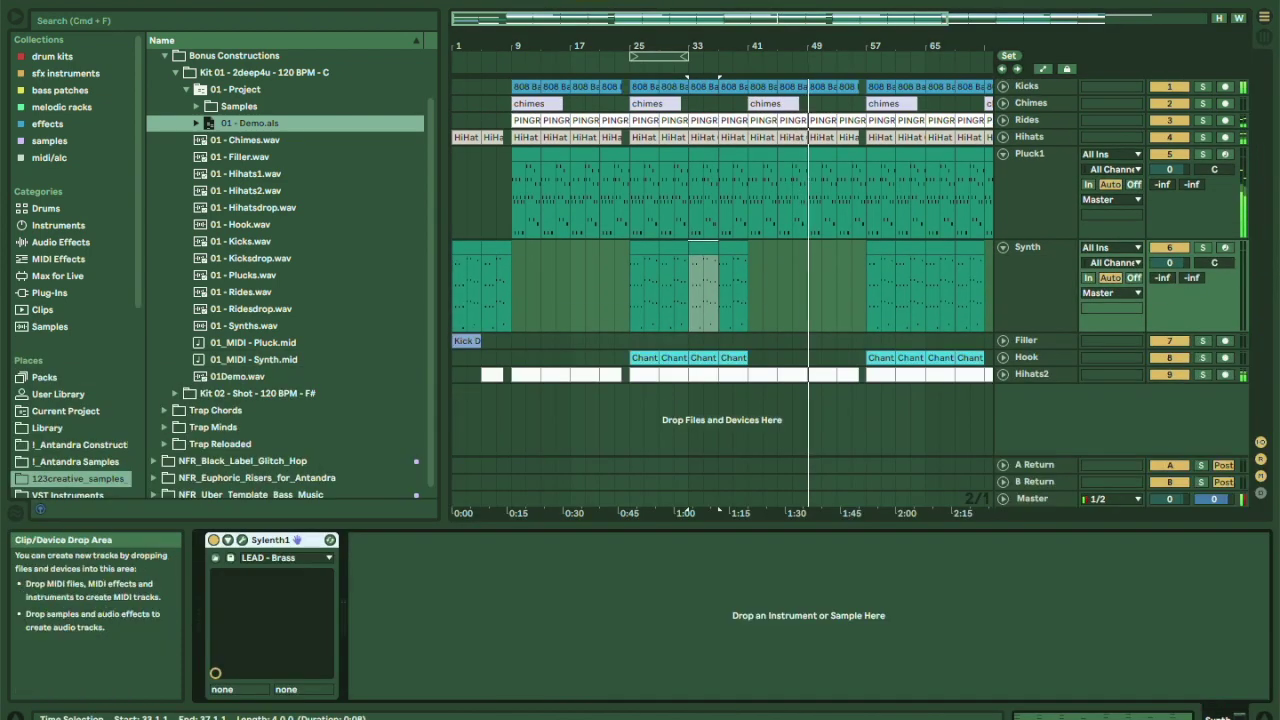
pyautogui.click(297, 540)
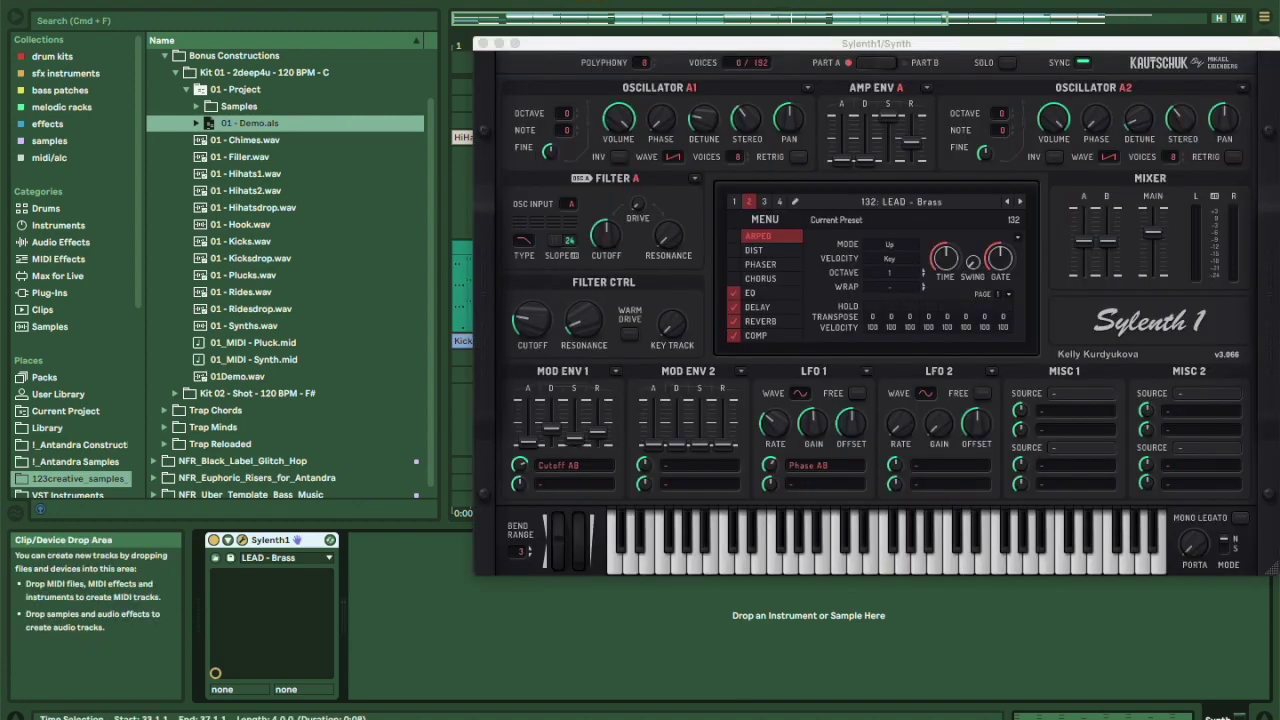
pyautogui.click(901, 202)
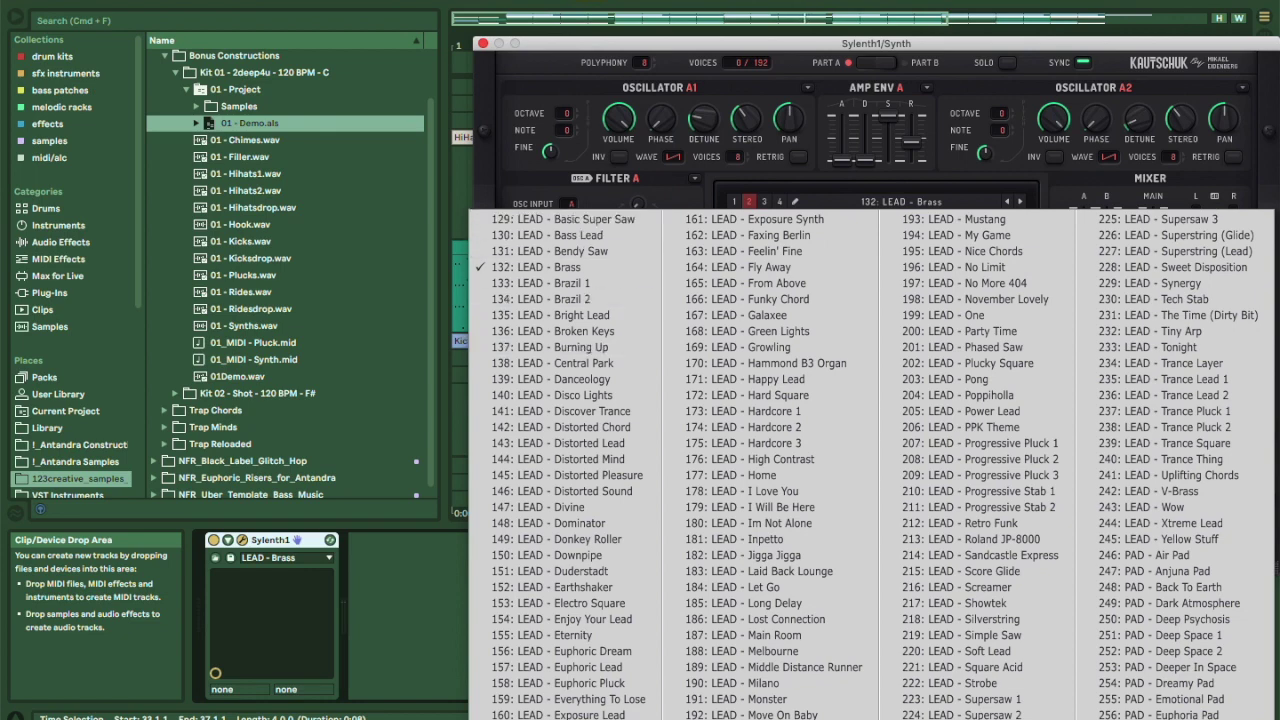
# Switch the Synth track's Sylenth1 to sub-bank 1 with preset ARP - Acid Thing 4 and look through that sub-bank's presets.
pyautogui.click(734, 202)
pyautogui.click(734, 202)
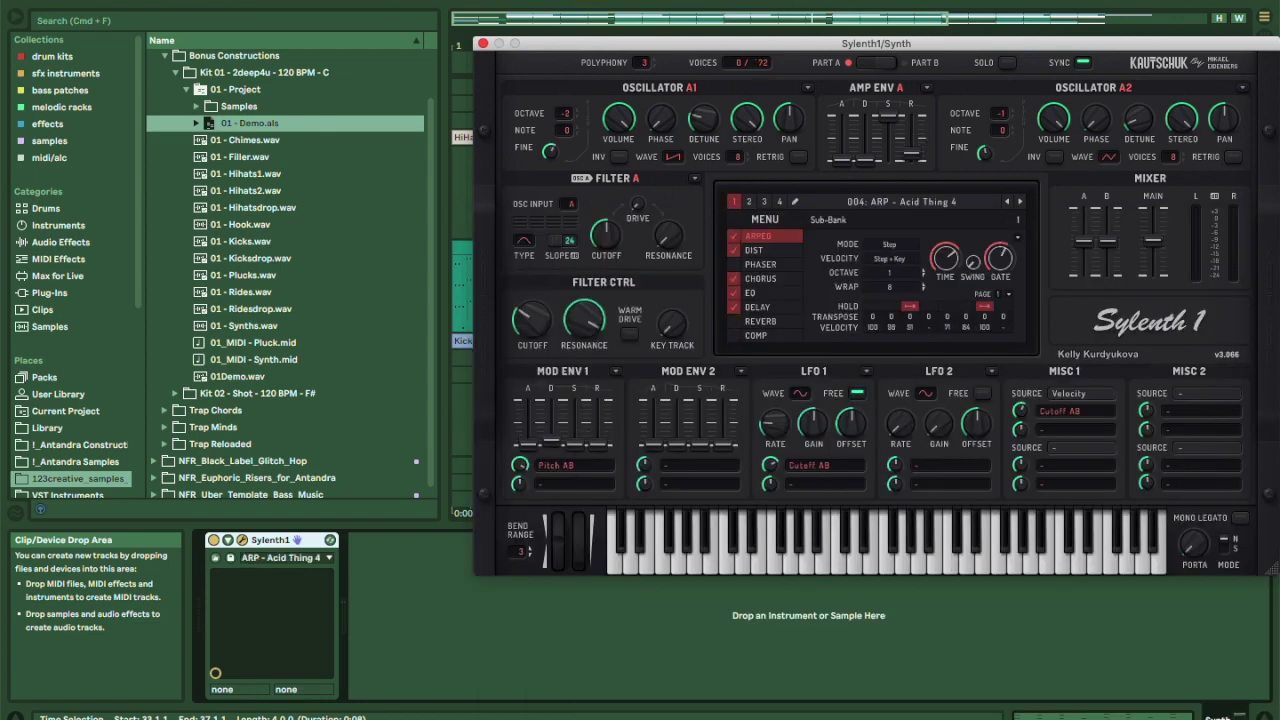
pyautogui.click(901, 202)
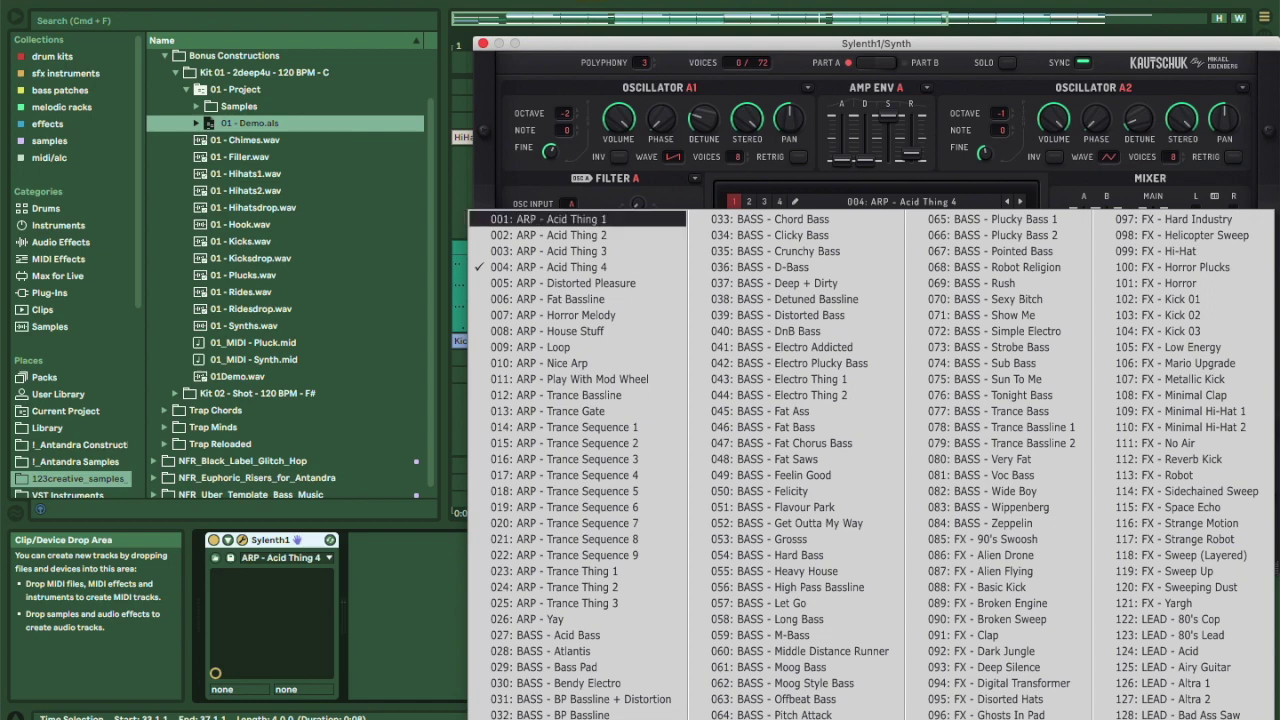
pyautogui.click(749, 202)
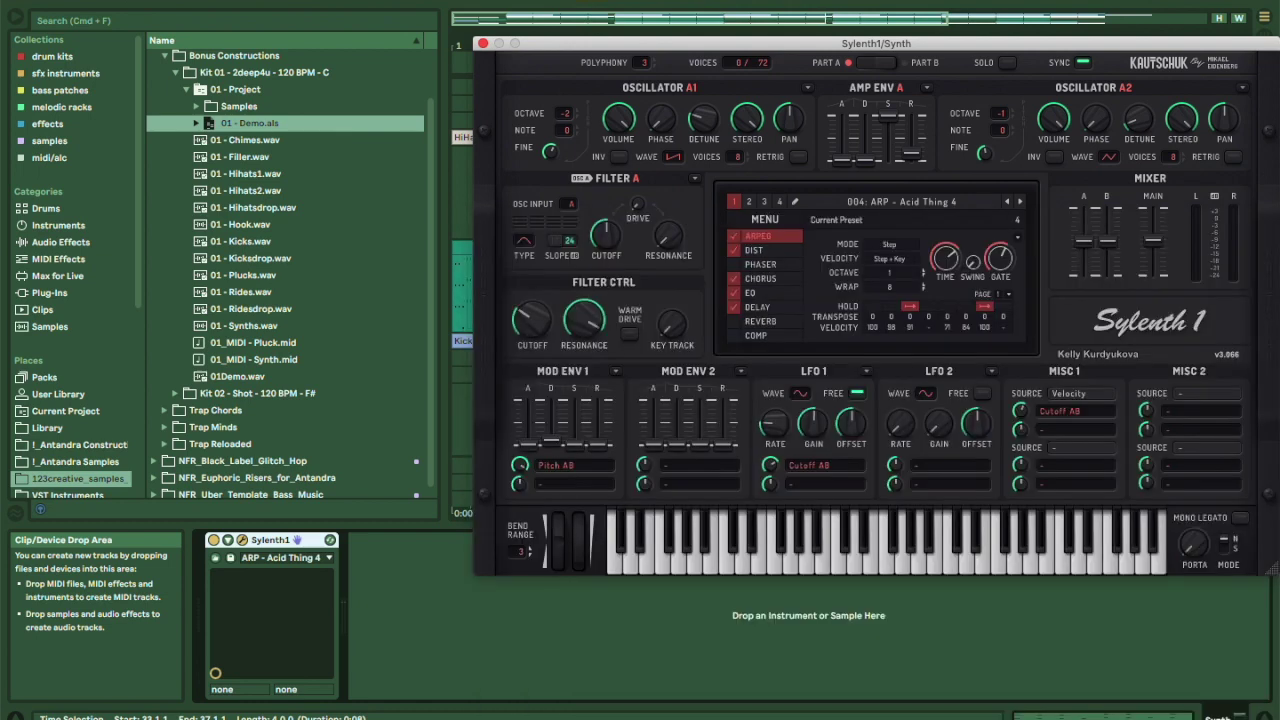
pyautogui.click(893, 202)
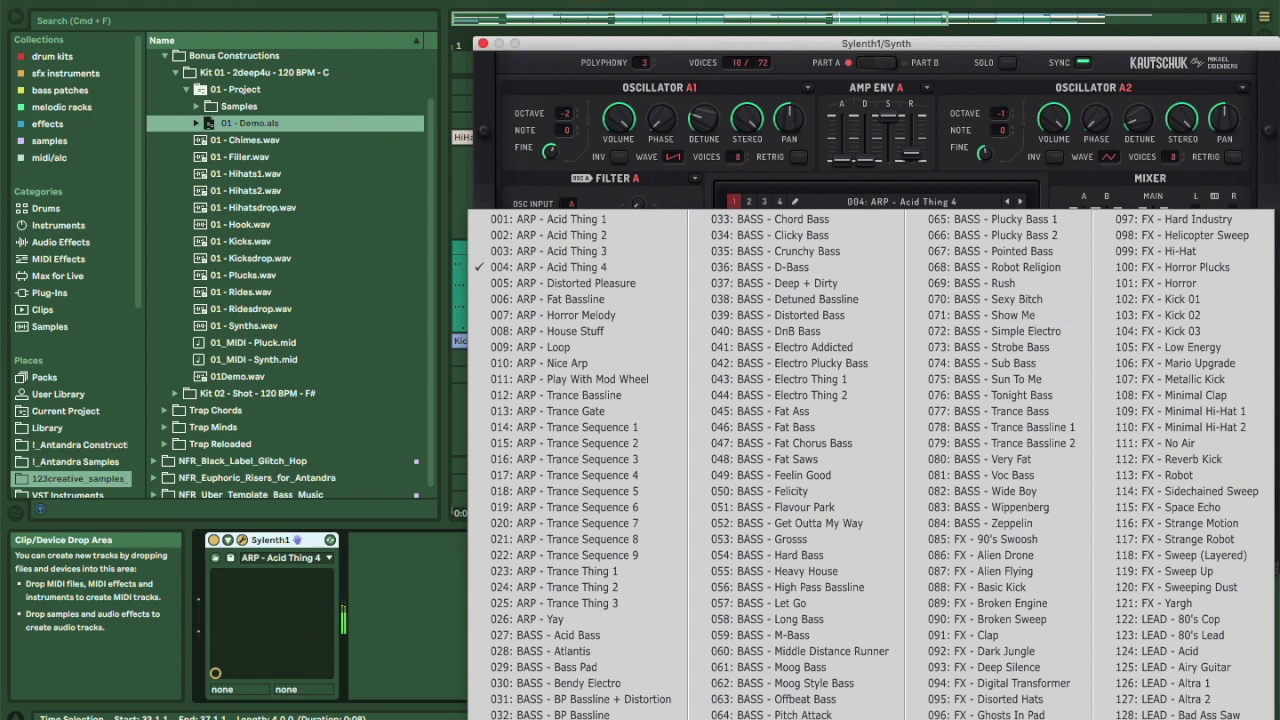
pyautogui.press('Escape')
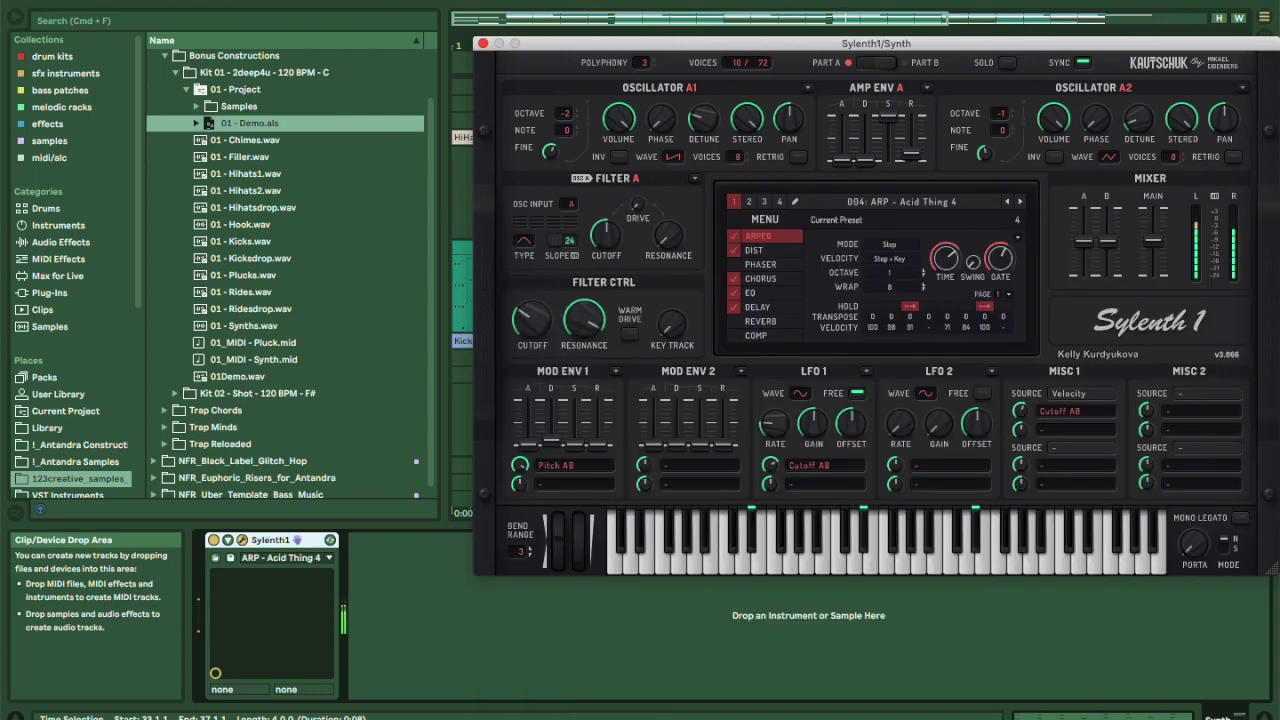
# Audition the Sylenth1 presets ARP - Acid Thing 1, BASS - DnB Bass and BASS - Sexy Bitch on the Synth track.
pyautogui.click(890, 202)
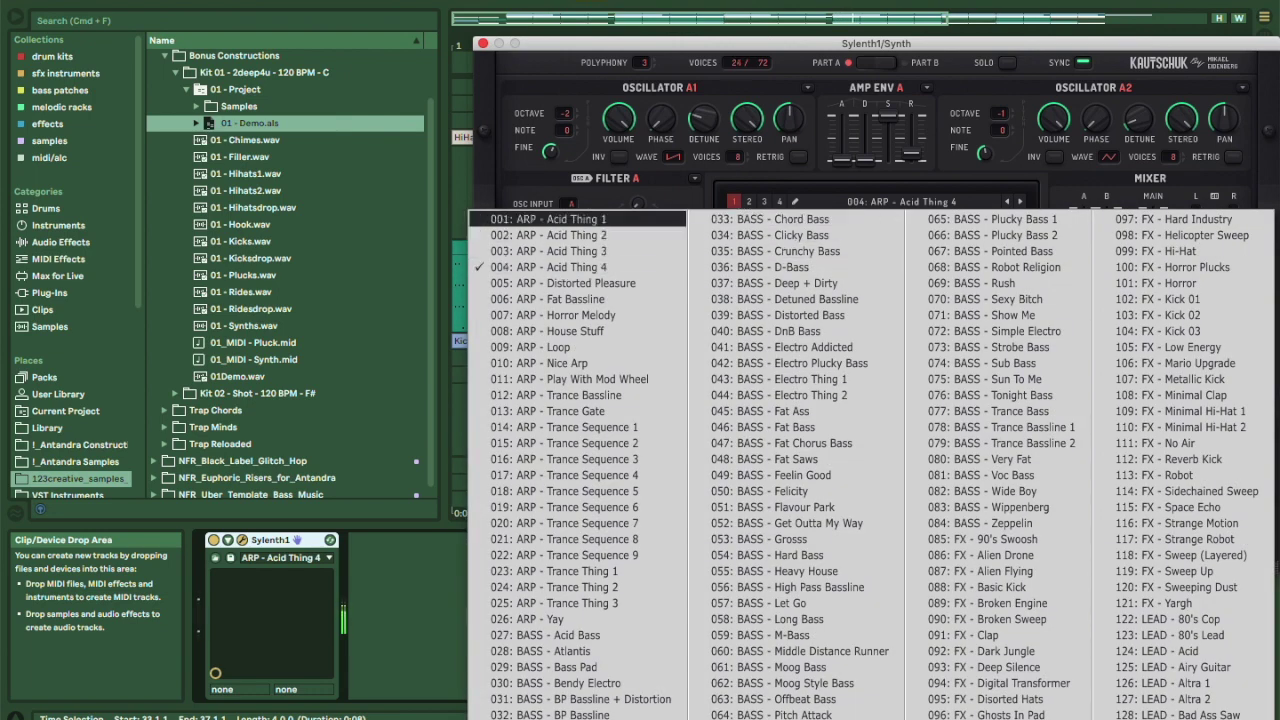
pyautogui.click(590, 219)
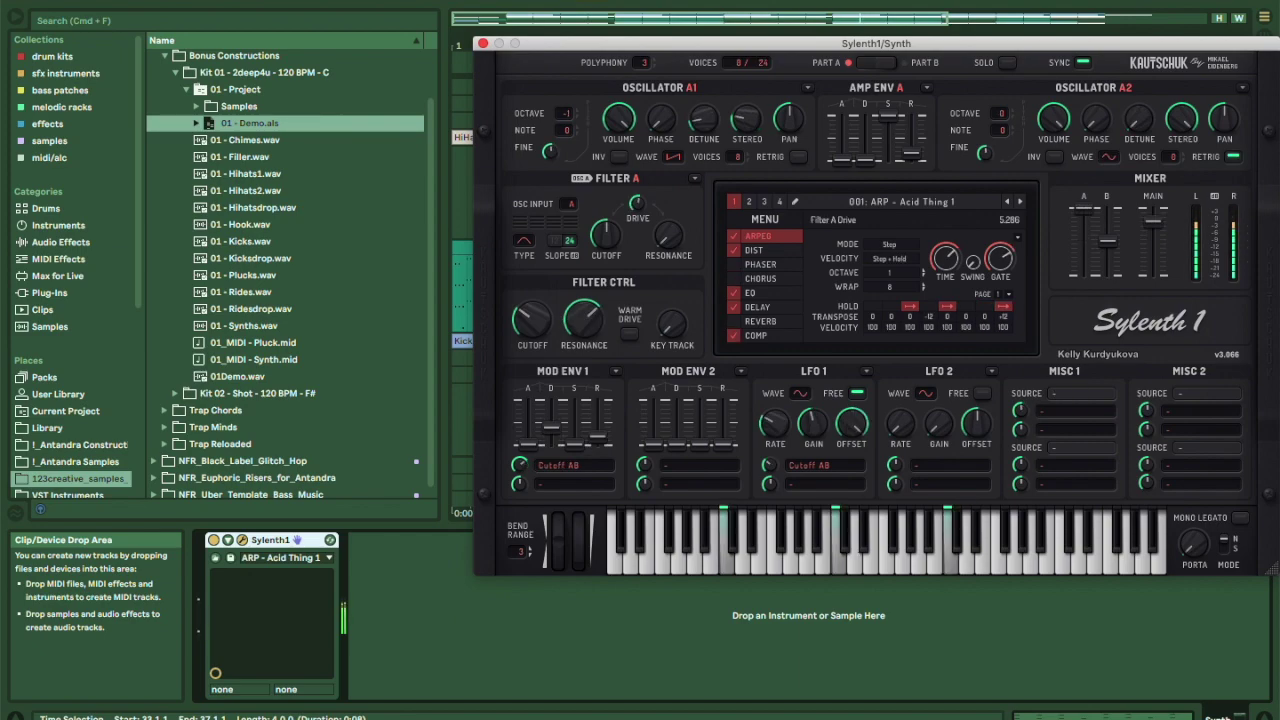
pyautogui.click(890, 202)
pyautogui.click(770, 331)
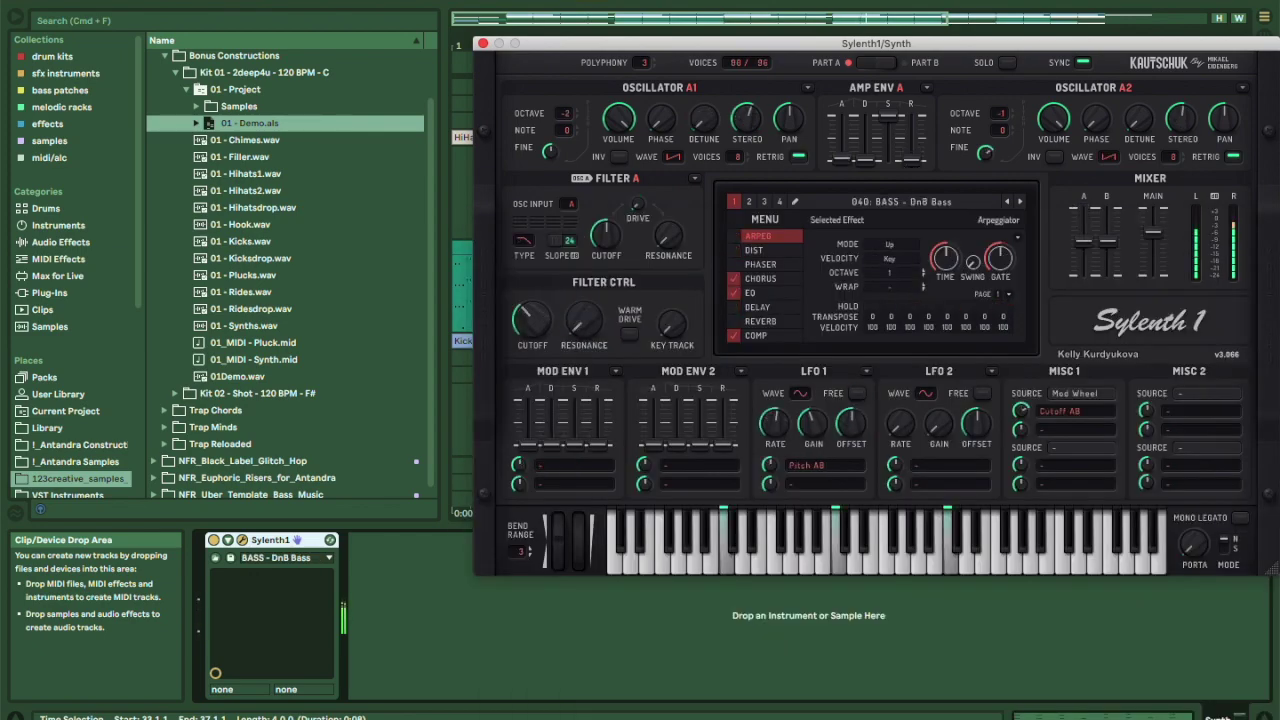
pyautogui.click(890, 202)
pyautogui.click(980, 299)
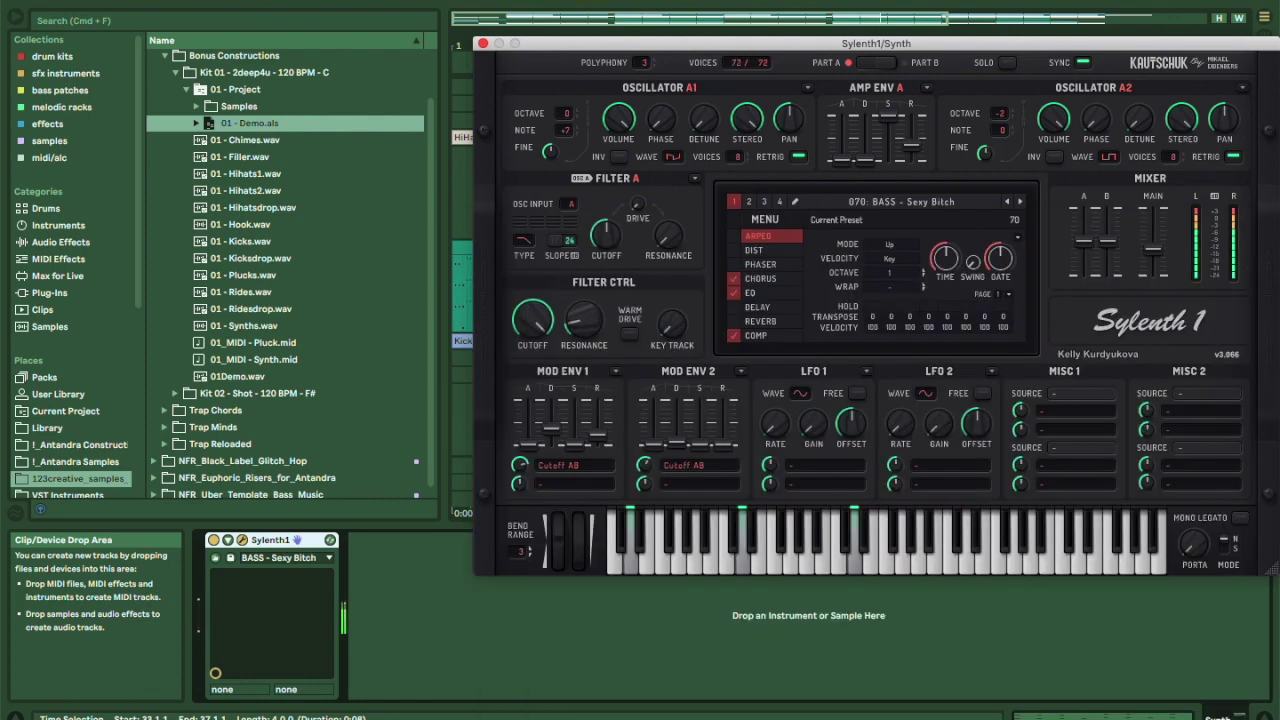
# Load the BASS - Sun To Me preset in the Synth track's Sylenth1 and close the plug-in window.
pyautogui.click(890, 202)
pyautogui.click(999, 380)
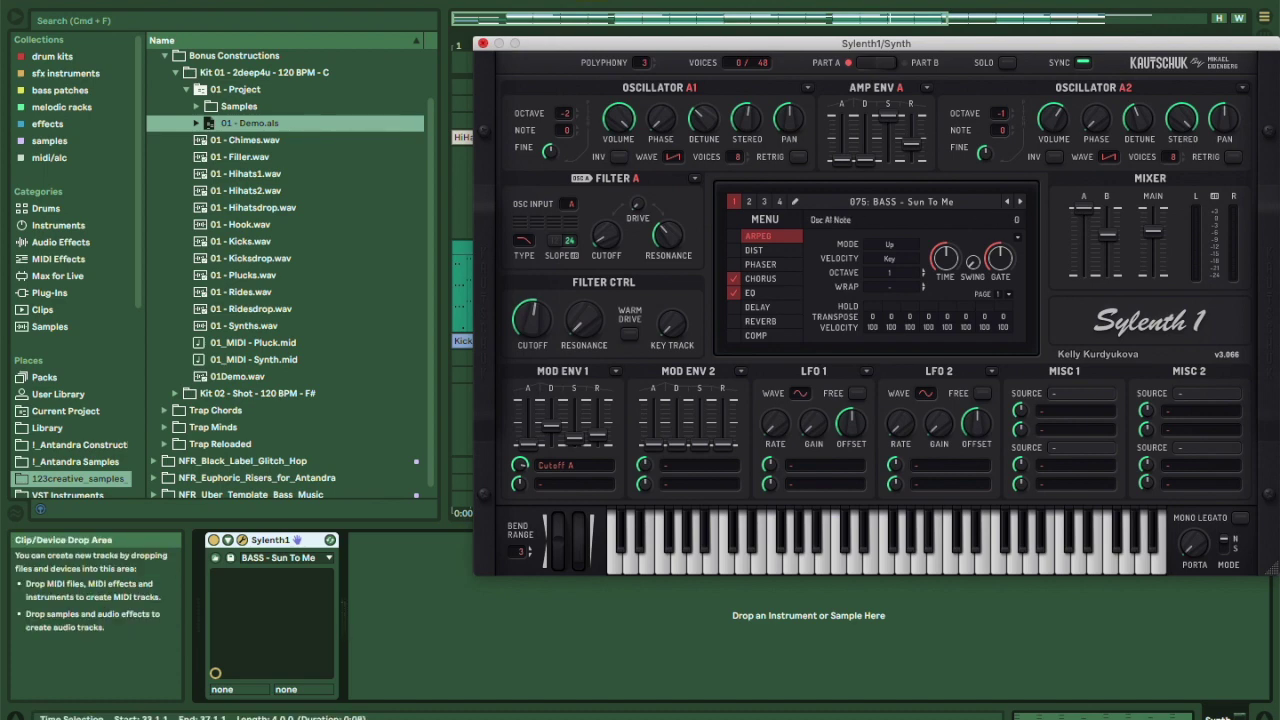
pyautogui.click(483, 43)
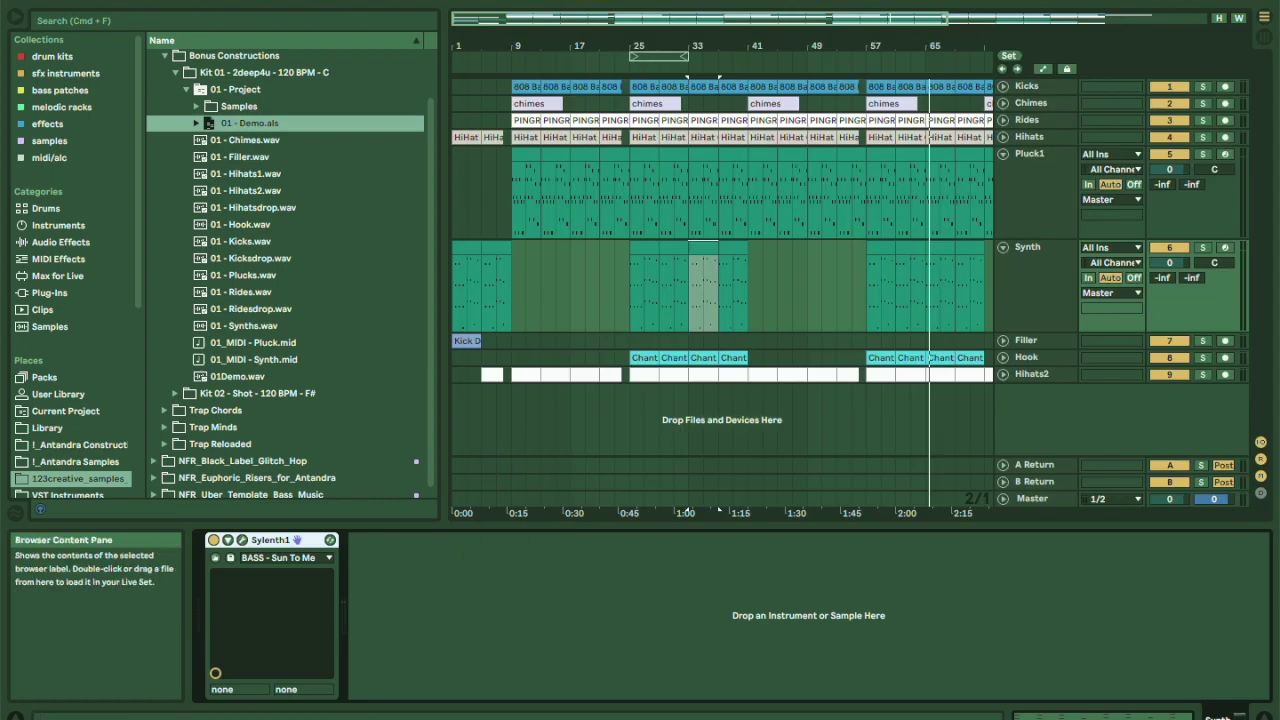
# Collapse the Kit 01 folder and unfold Kit 02 - Shot - 120 BPM - F# down to its 02 - Project folder.
pyautogui.click(186, 90)
pyautogui.click(175, 101)
pyautogui.press('Down')
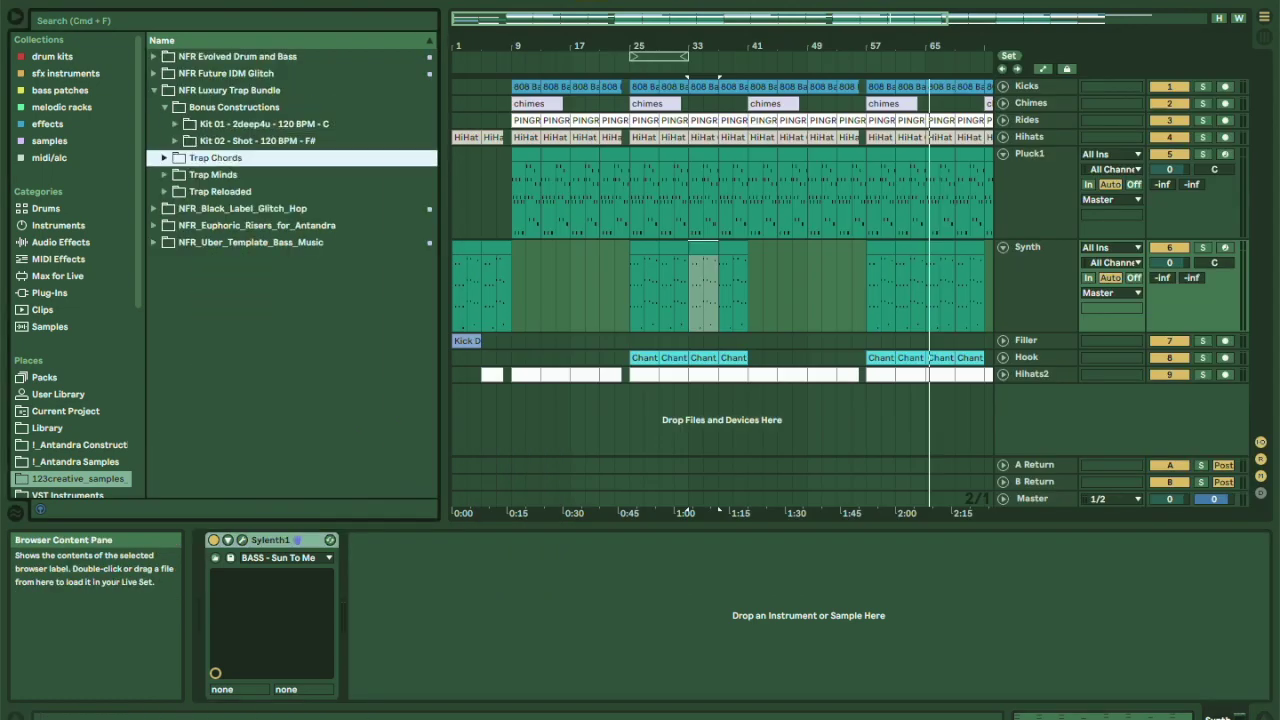
pyautogui.press('Right')
pyautogui.press('Down')
pyautogui.press('Right')
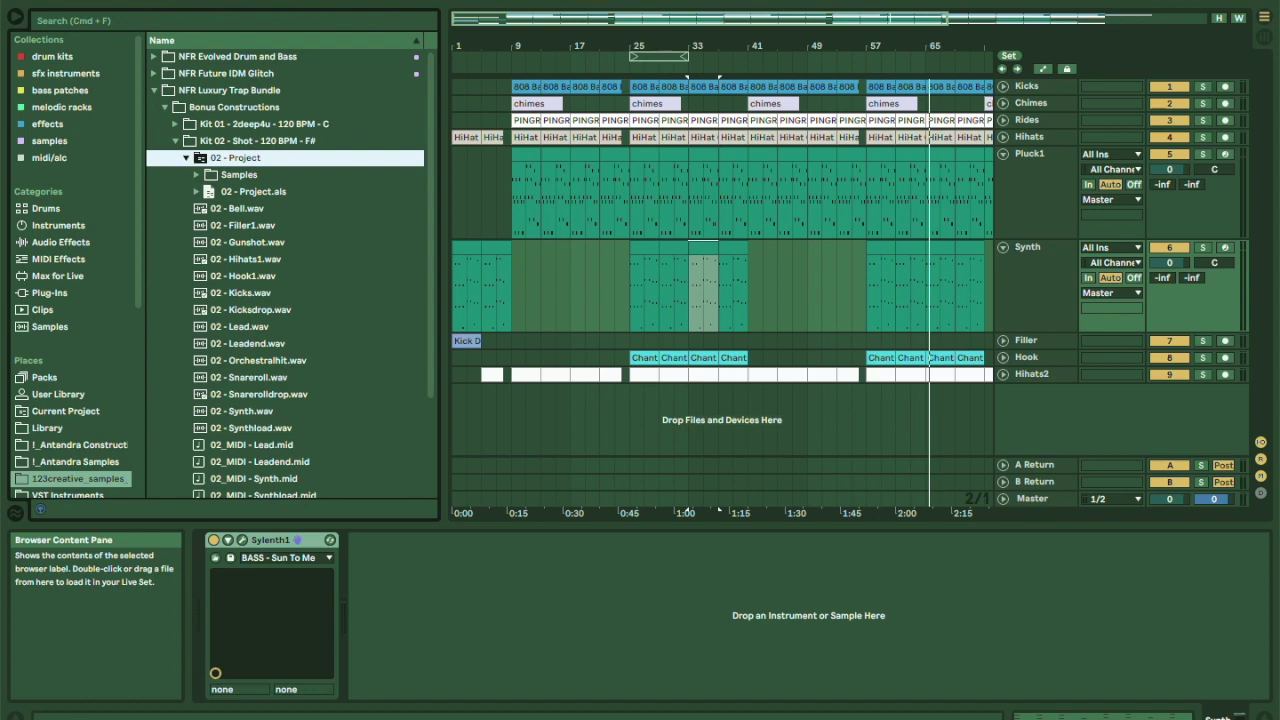
# Open the Live set 02 - Project.als, saving the changes to 01 - Demo.
pyautogui.press('Down')
pyautogui.press('Down')
pyautogui.press('Return')
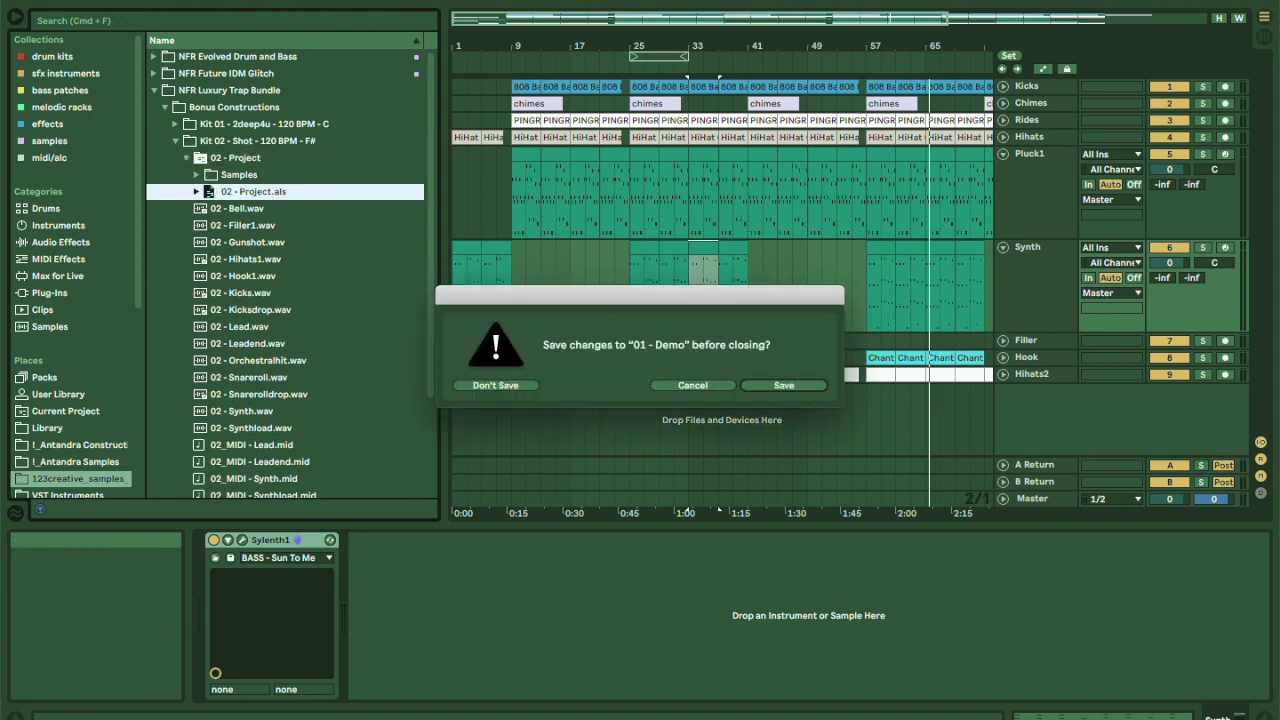
pyautogui.press('Return')
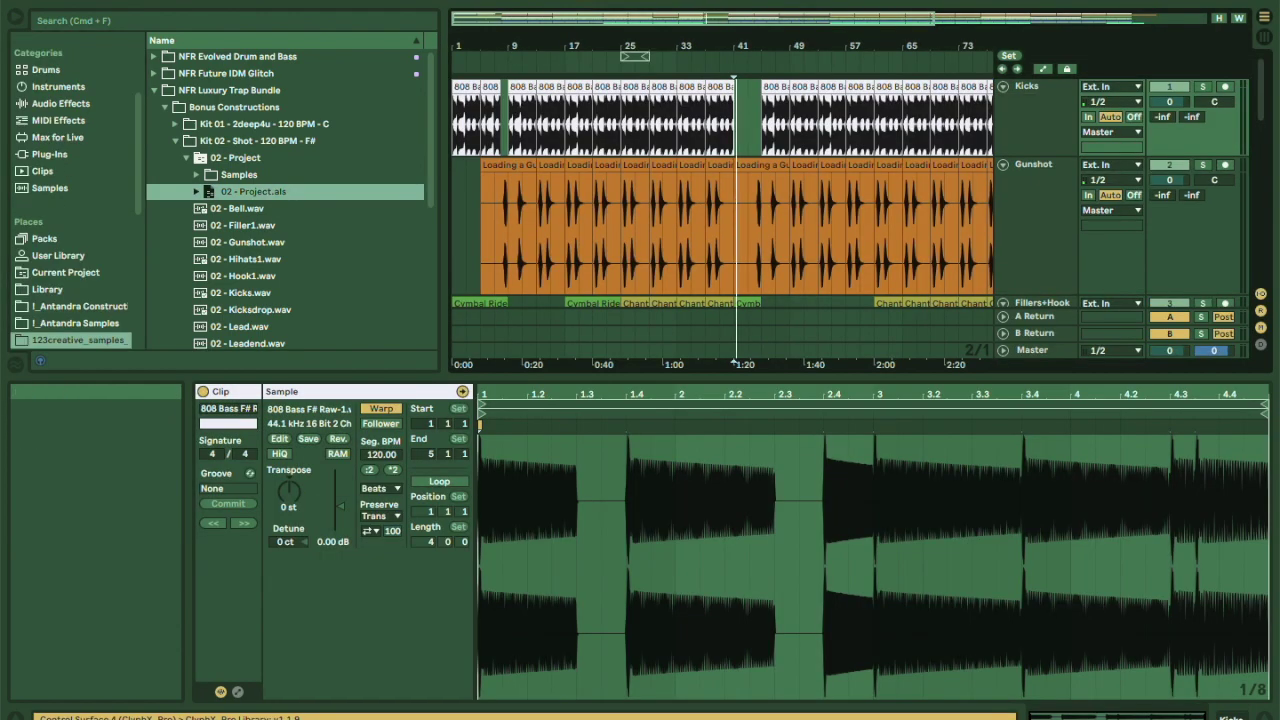
# Play the arrangement from its beginning and fold all tracks.
pyautogui.scroll(-5, 722, 46)
pyautogui.scroll(-5, 722, 200)
pyautogui.scroll(-5, 722, 200)
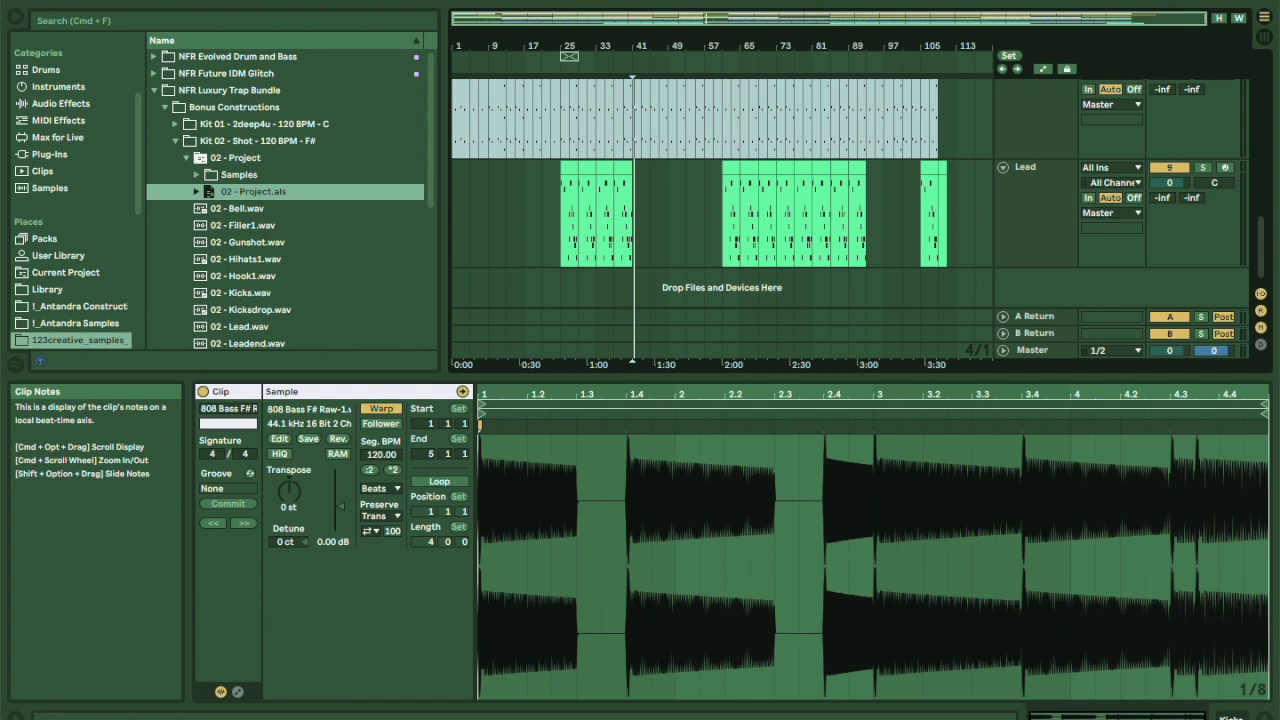
pyautogui.press('Home')
pyautogui.press('space')
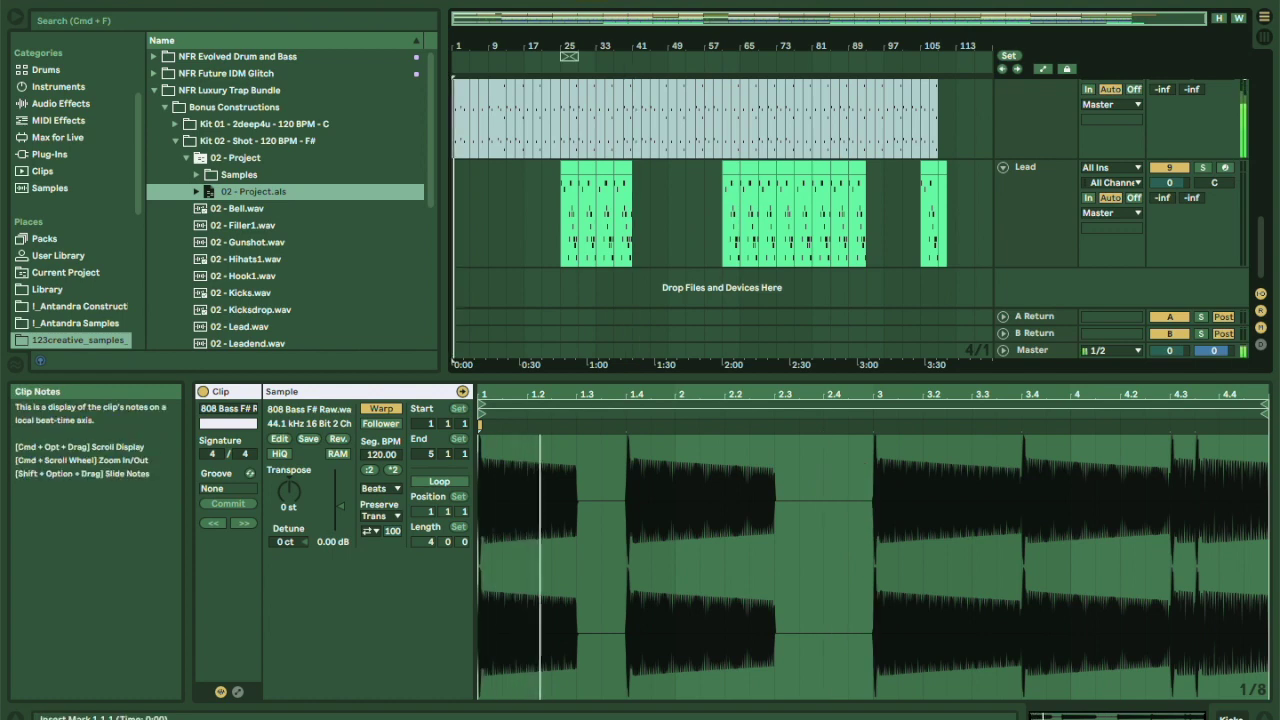
pyautogui.scroll(15, 722, 193)
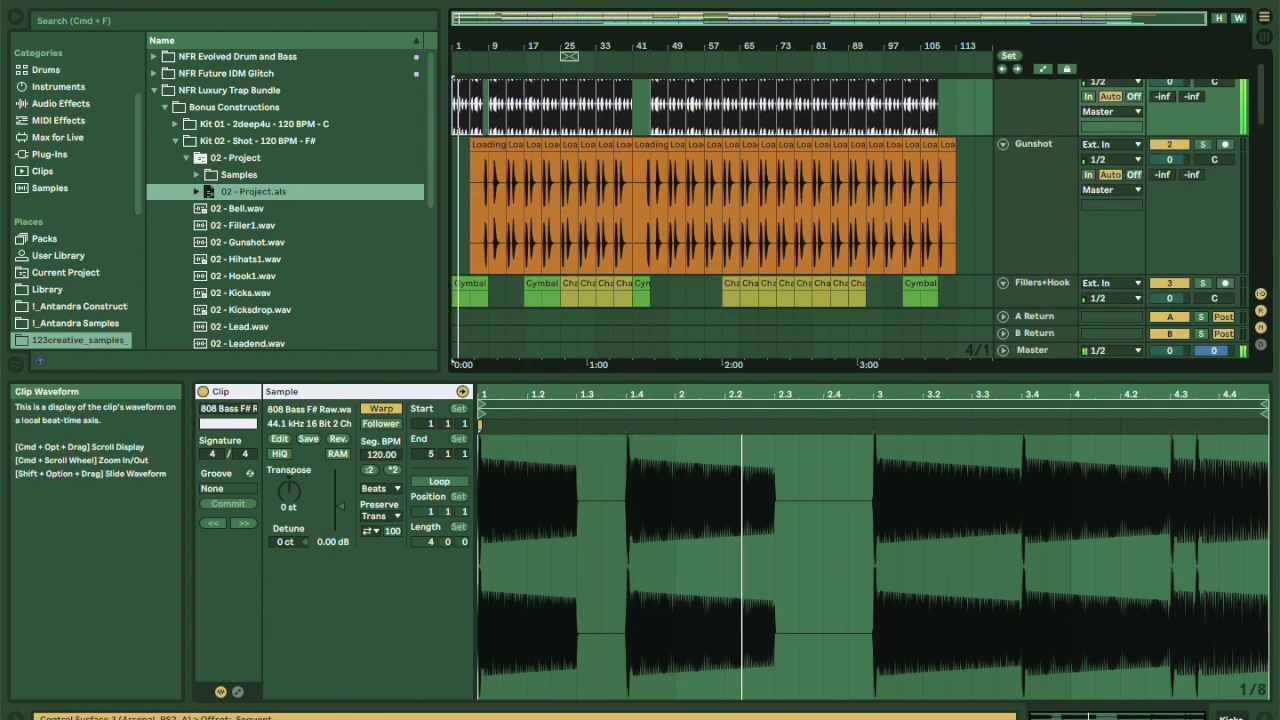
pyautogui.scroll(2, 722, 193)
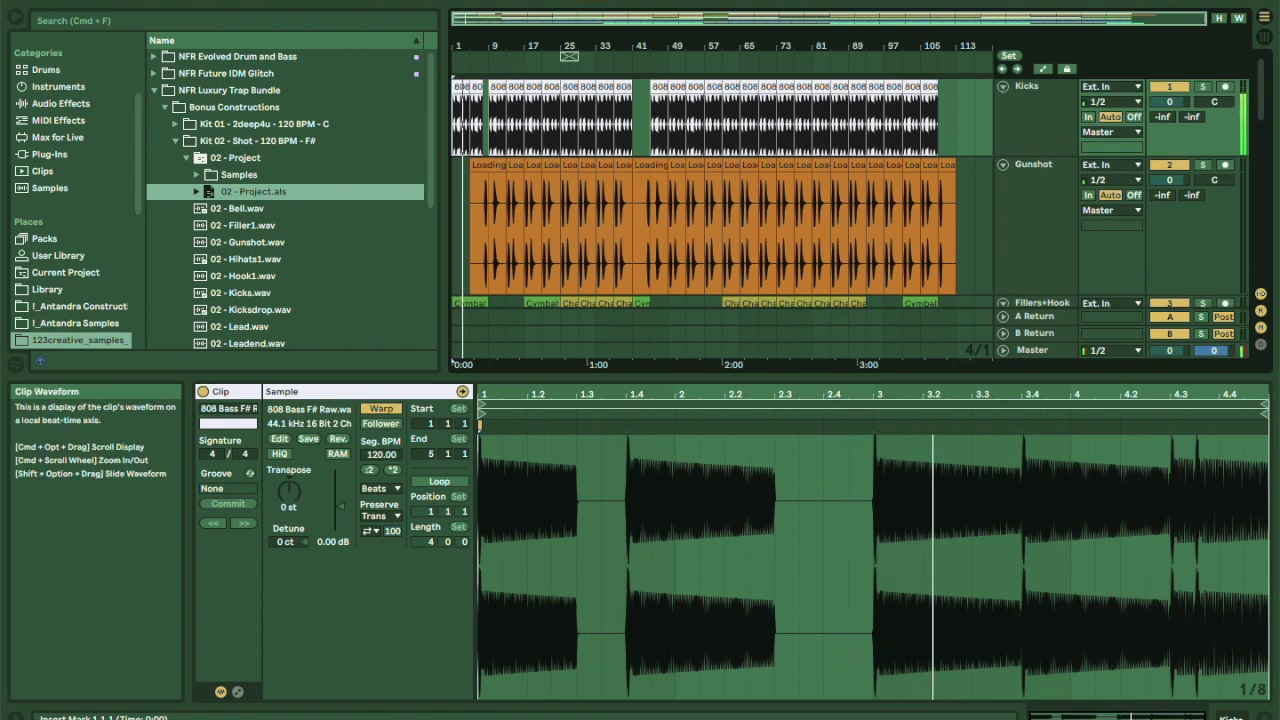
pyautogui.keyDown('alt'); pyautogui.click(1003, 87); pyautogui.keyUp('alt')
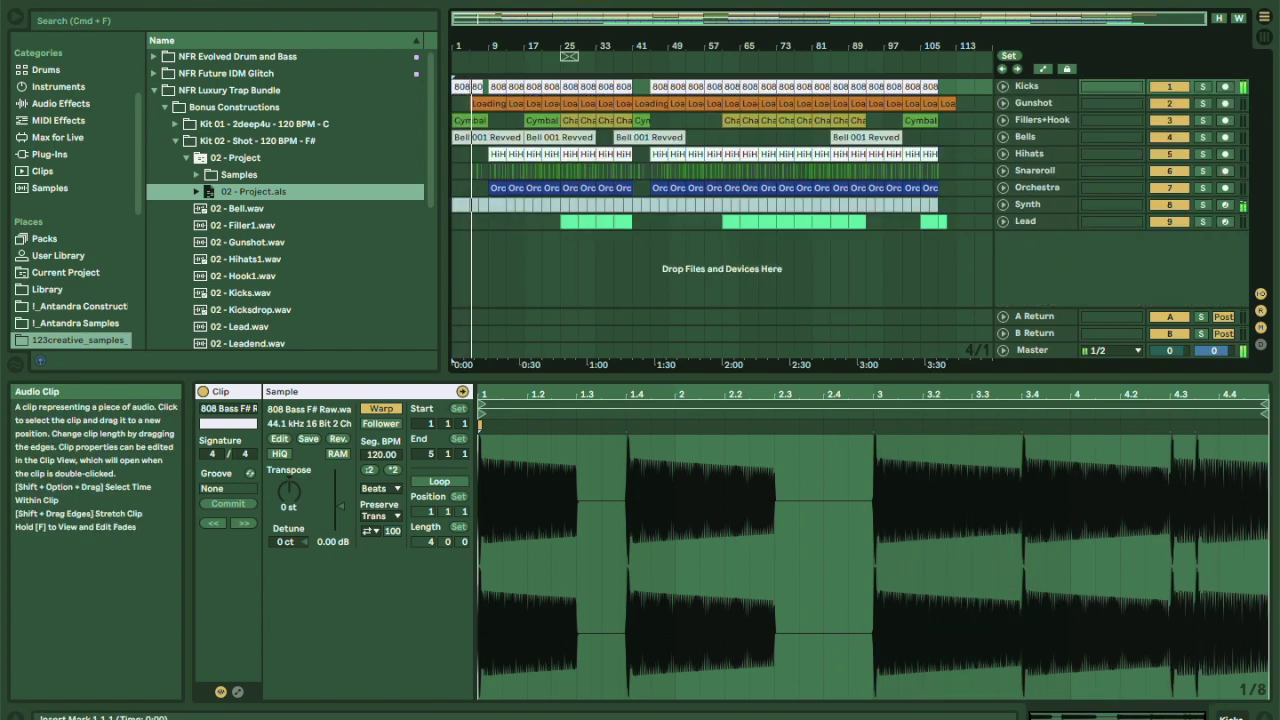
# Unfold the Hihats track to examine its clips during playback, and fold it again.
pyautogui.moveTo(494, 46)
pyautogui.mouseDown()
pyautogui.moveTo(494, 120)
pyautogui.moveTo(494, 46)
pyautogui.mouseUp()
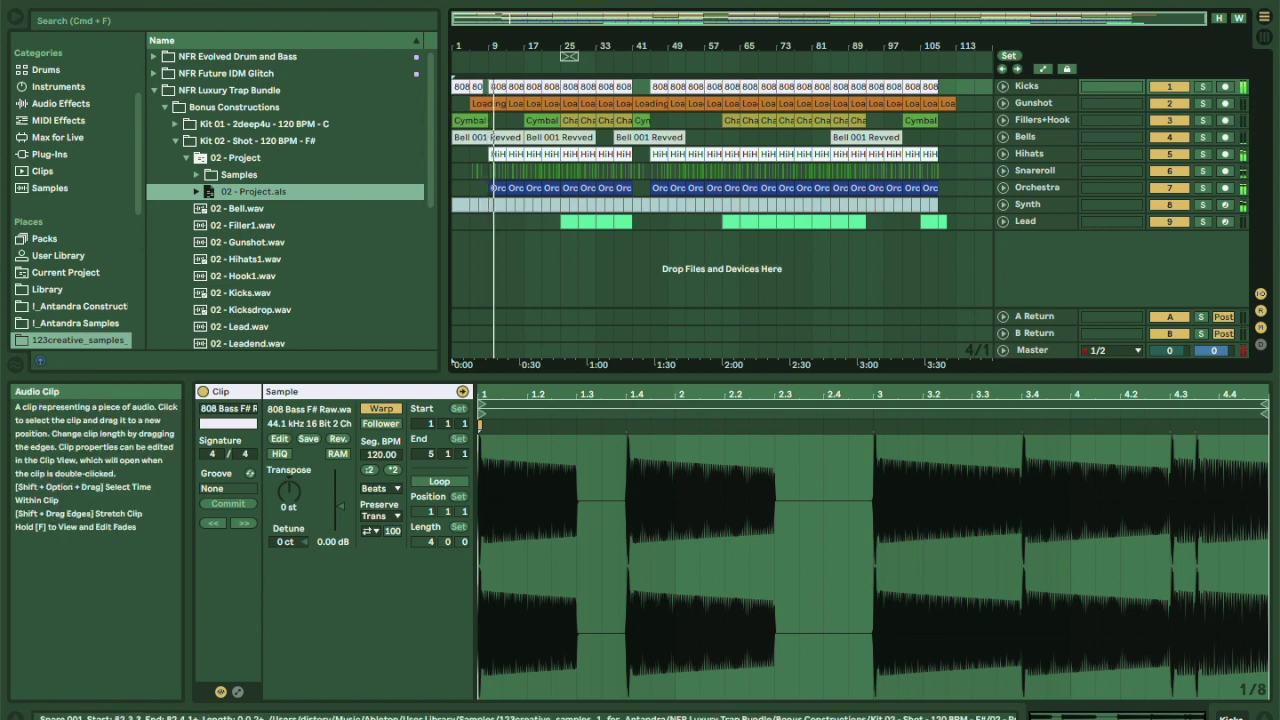
pyautogui.click(1003, 153)
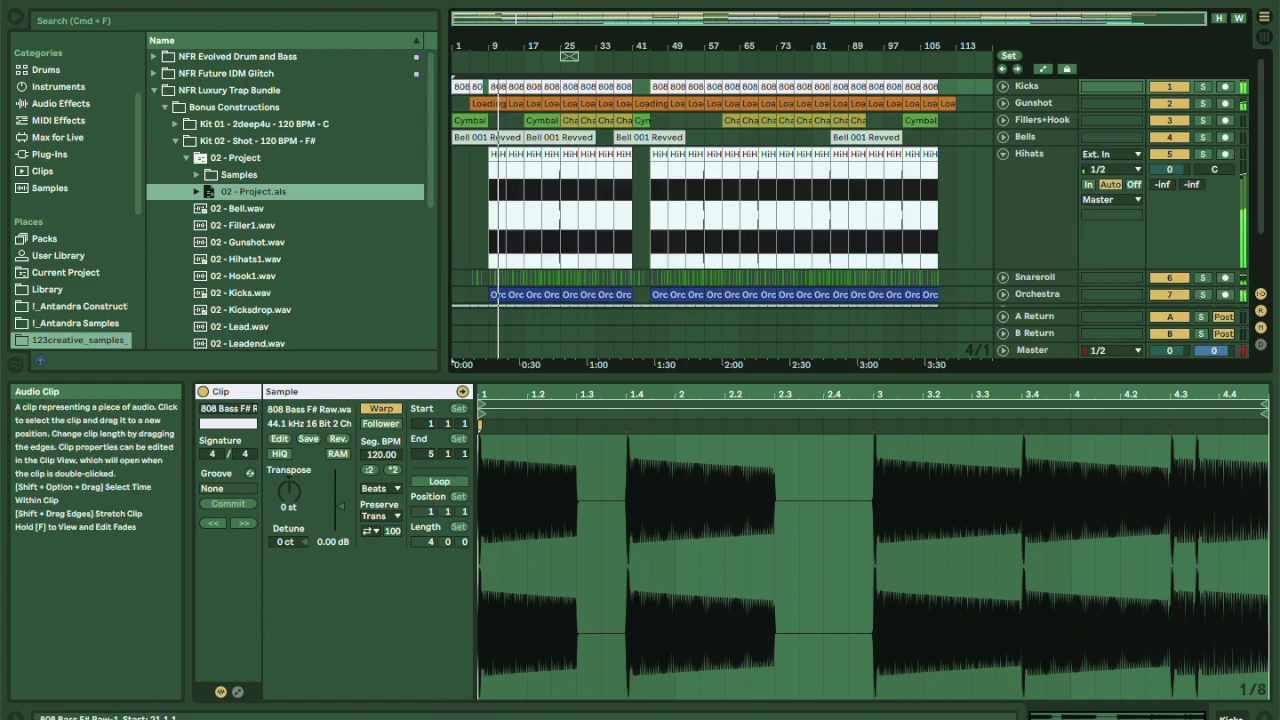
pyautogui.moveTo(515, 46); pyautogui.dragTo(515, 85)
pyautogui.click(1003, 153)
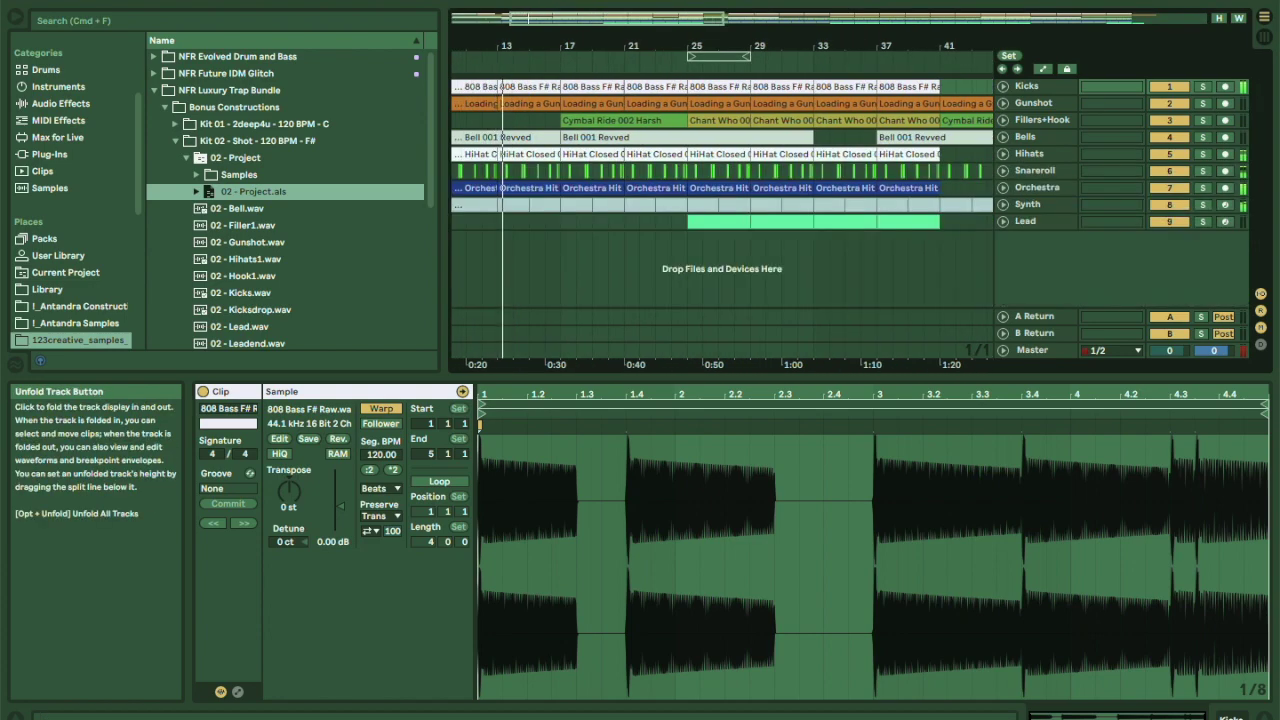
# Unfold the Snareroll track and examine its snare clips up close around bars 14 to 16, then return to the whole arrangement.
pyautogui.click(1003, 170)
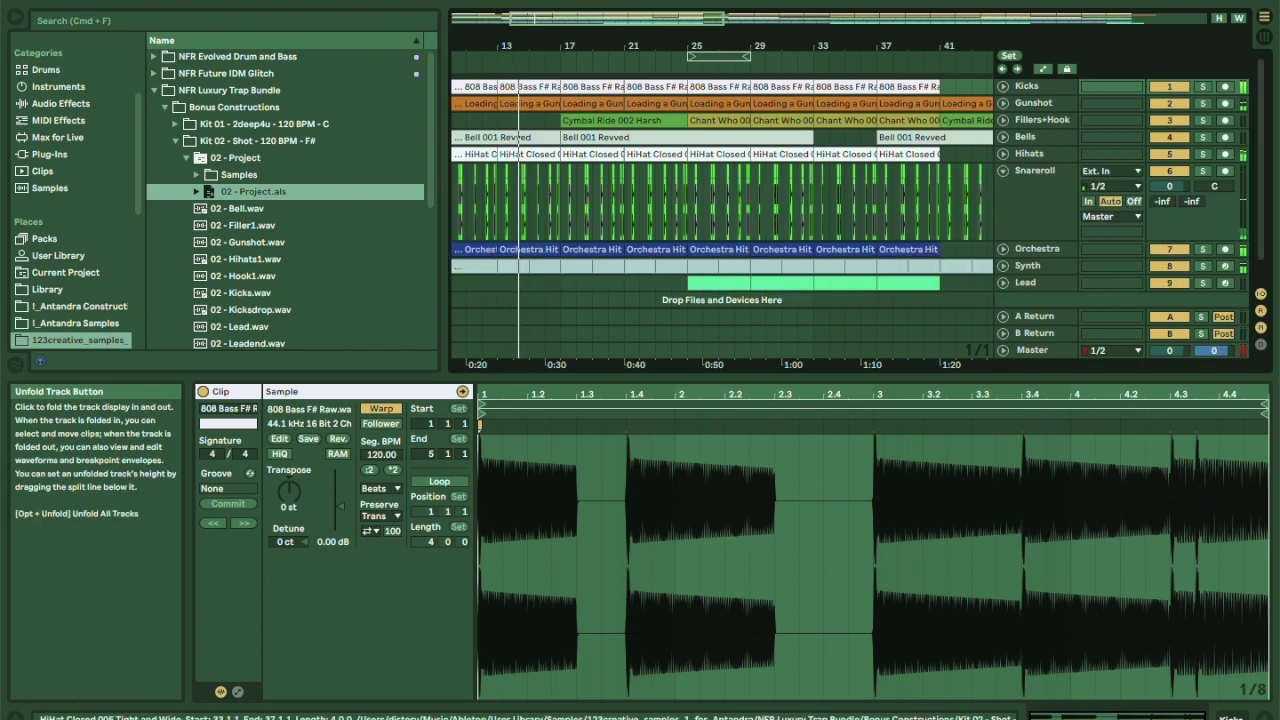
pyautogui.moveTo(523, 45); pyautogui.dragTo(523, 120)
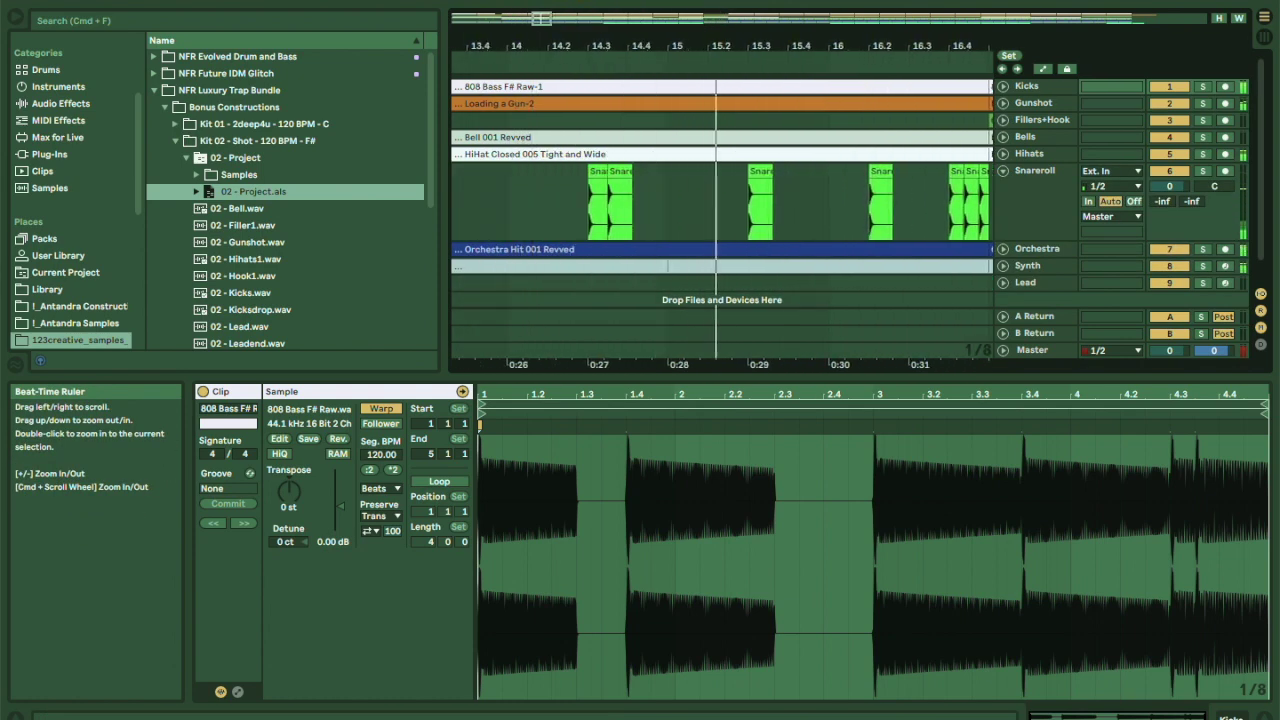
pyautogui.moveTo(637, 45); pyautogui.dragTo(637, 8)
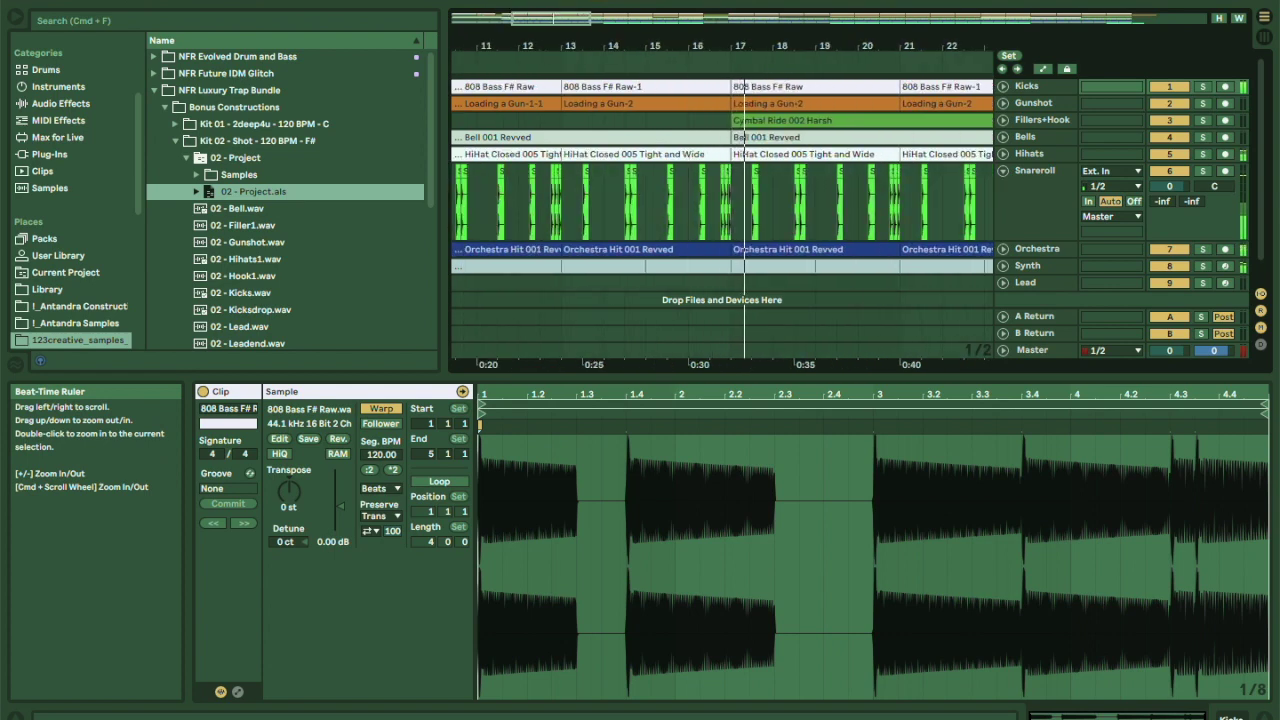
pyautogui.moveTo(700, 45); pyautogui.dragTo(700, 8)
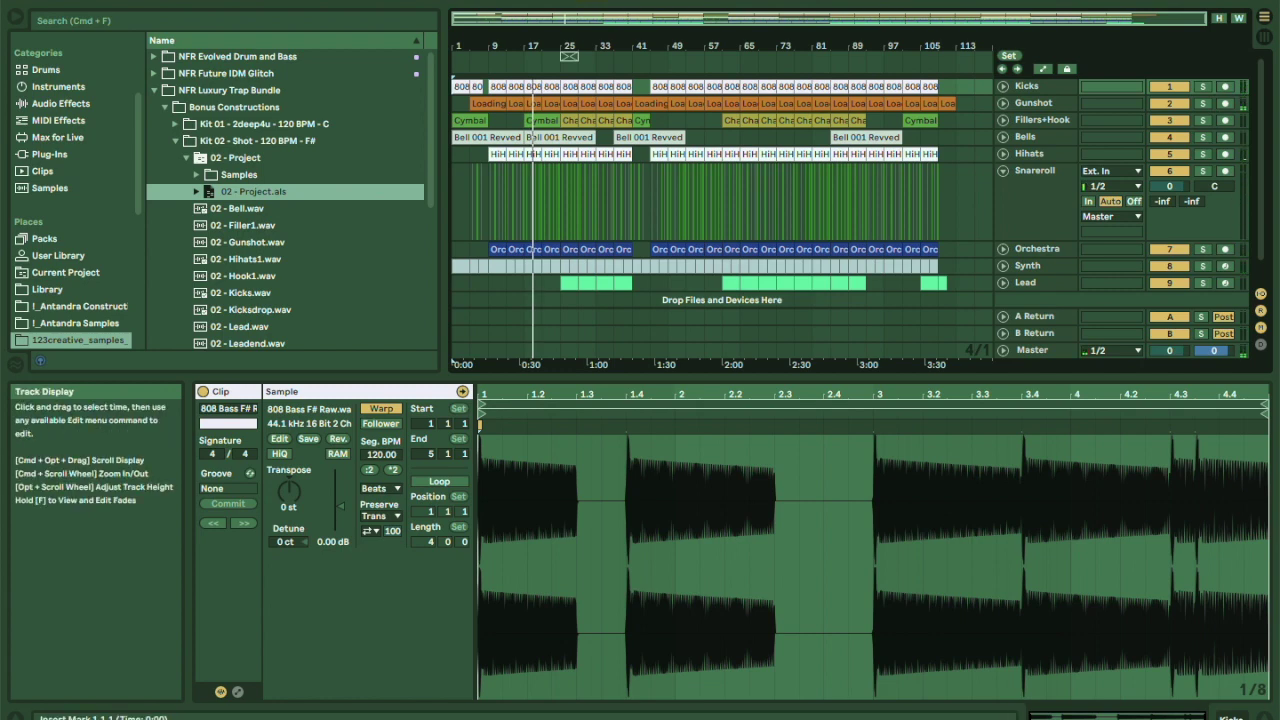
pyautogui.scroll(-1, 722, 210)
pyautogui.scroll(1, 722, 210)
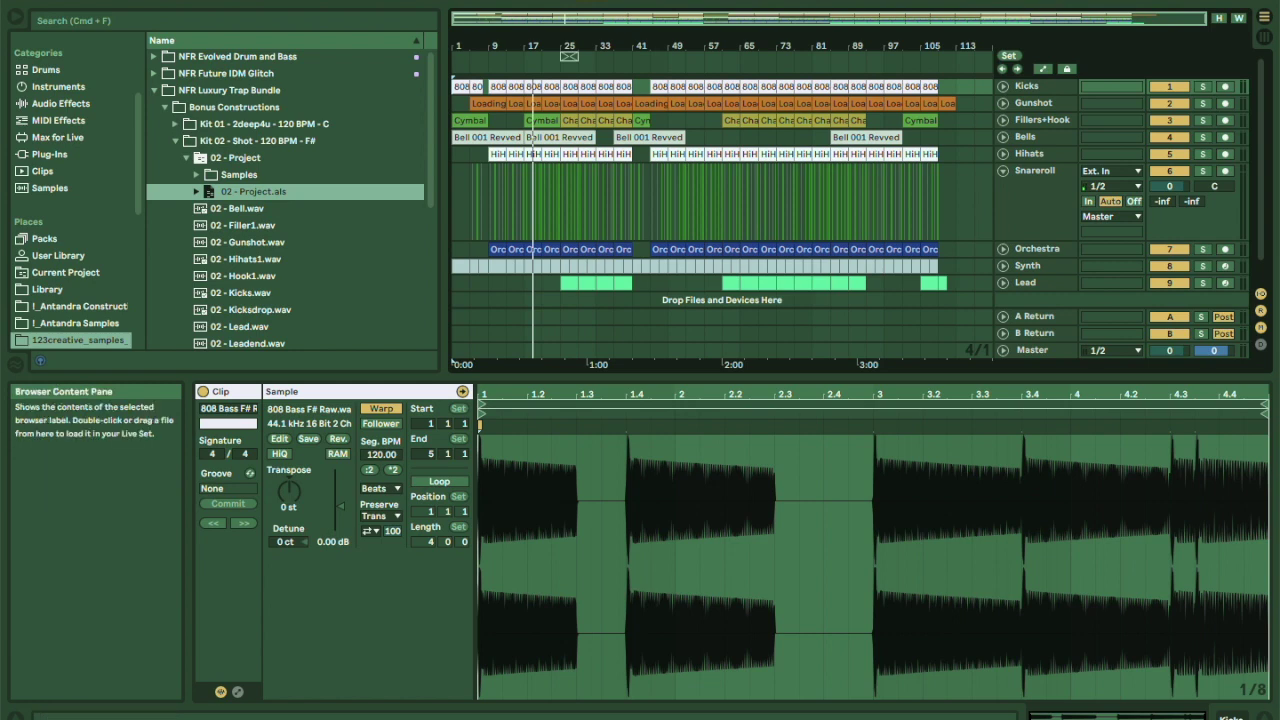
# Collapse Bonus Constructions in the browser and unfold Trap Reloaded with its TRCS 4 - 140 BPM - A folder.
pyautogui.click(175, 141)
pyautogui.click(164, 107)
pyautogui.click(164, 158)
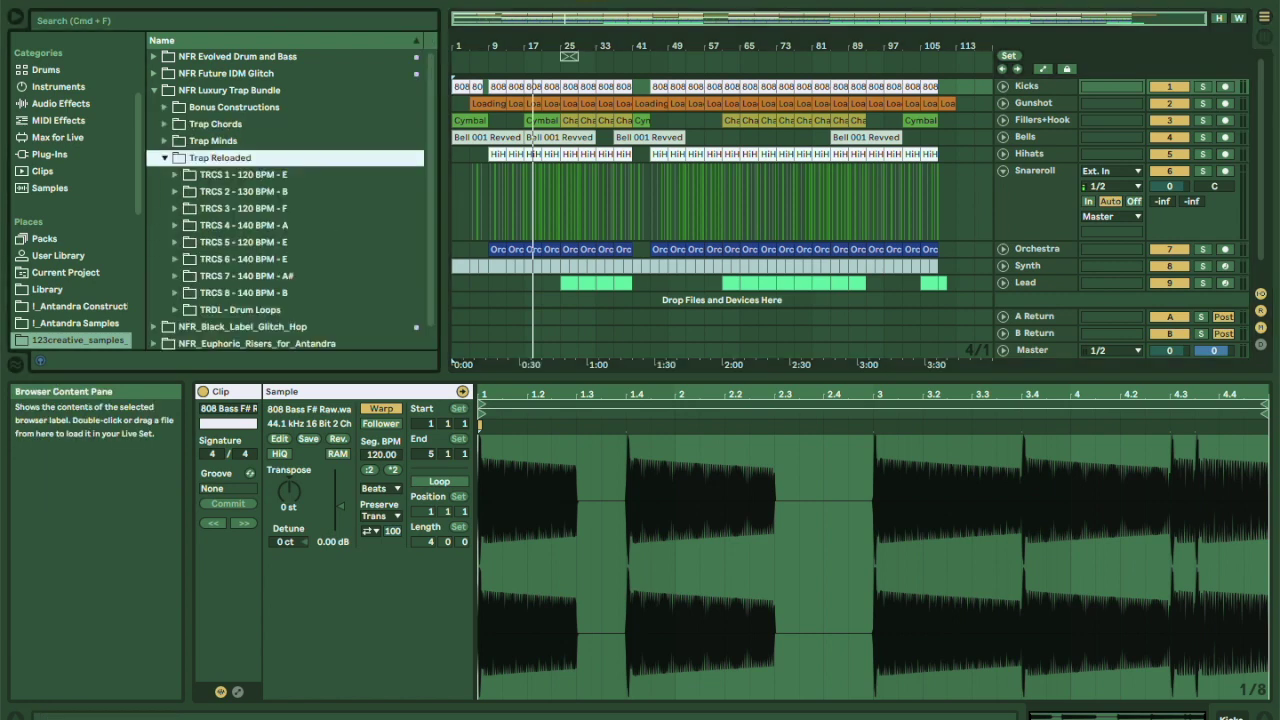
pyautogui.scroll(-1, 285, 200)
pyautogui.click(184, 188)
pyautogui.click(175, 205)
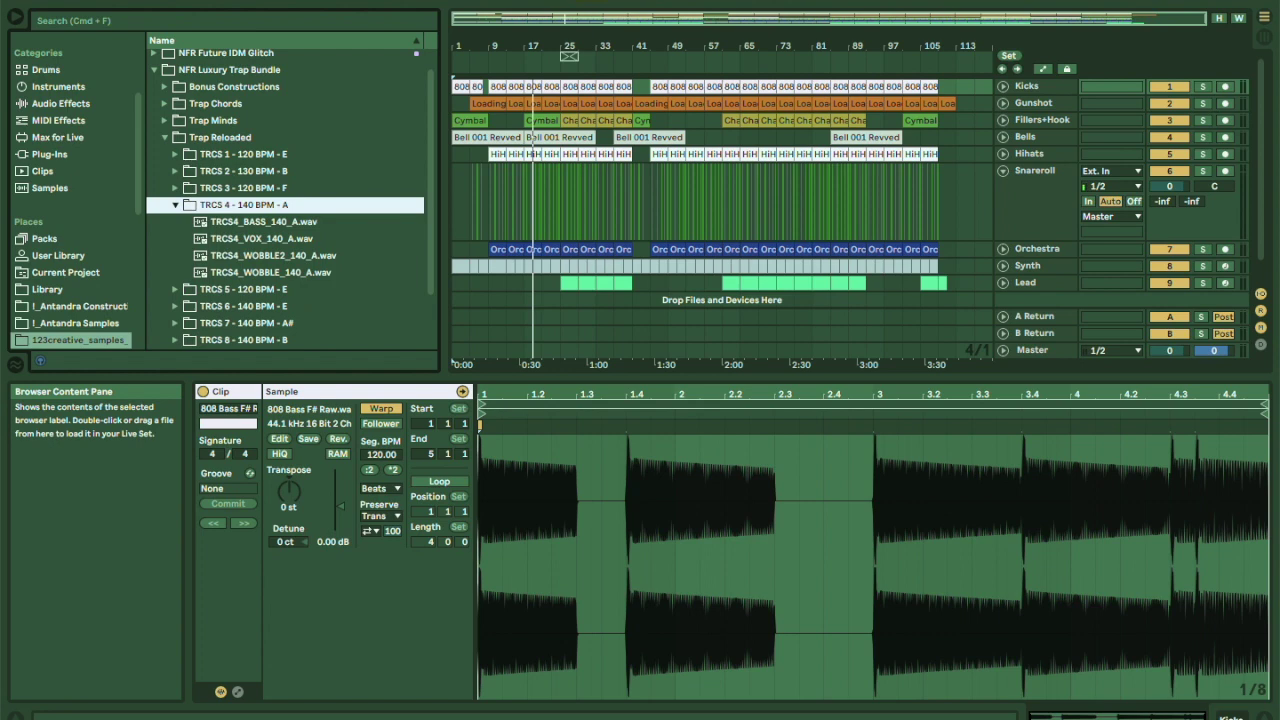
# Unfold the TRCS 6 - 140 BPM - E folder and preview TRCS6_SYNTH3_140_E.wav, TRCS6_SYNTH2_140_E.wav and TRCS6_FX_140_E.wav.
pyautogui.scroll(-2, 230, 215)
pyautogui.click(265, 222)
pyautogui.scroll(-2, 265, 222)
pyautogui.press('Down')
pyautogui.click(175, 238)
pyautogui.scroll(-4, 265, 227)
pyautogui.click(265, 227)
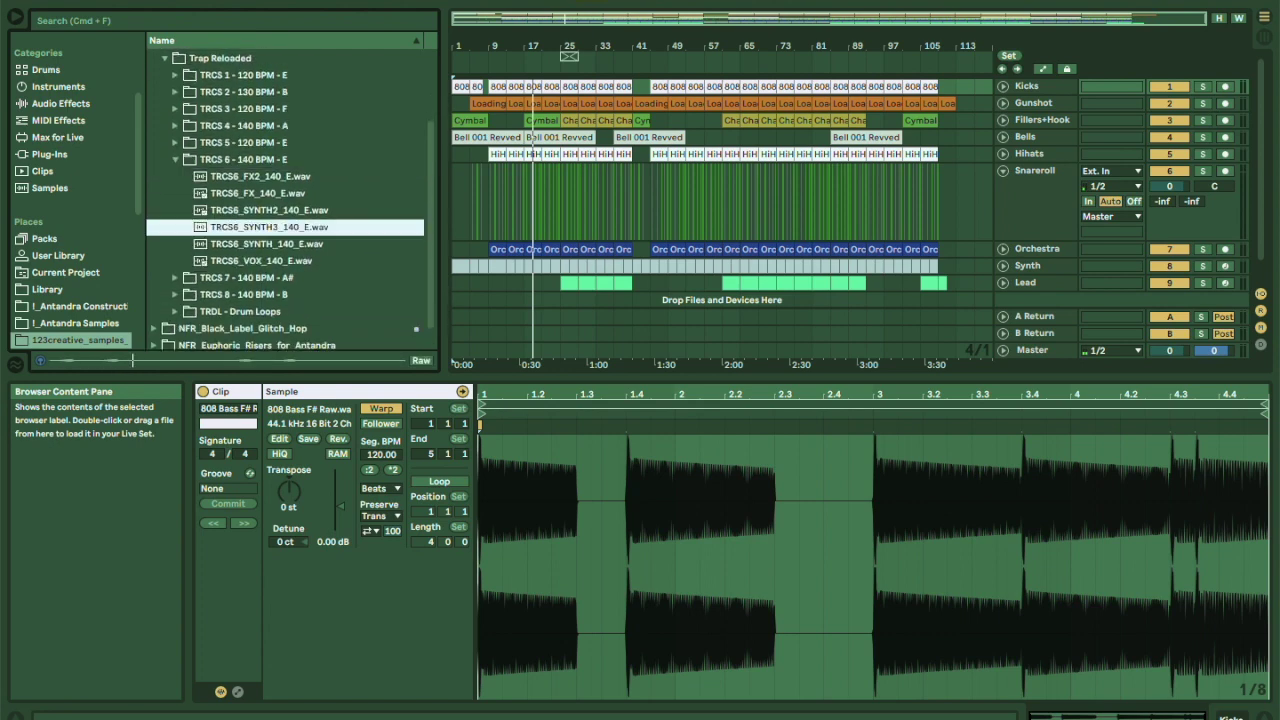
pyautogui.click(269, 210)
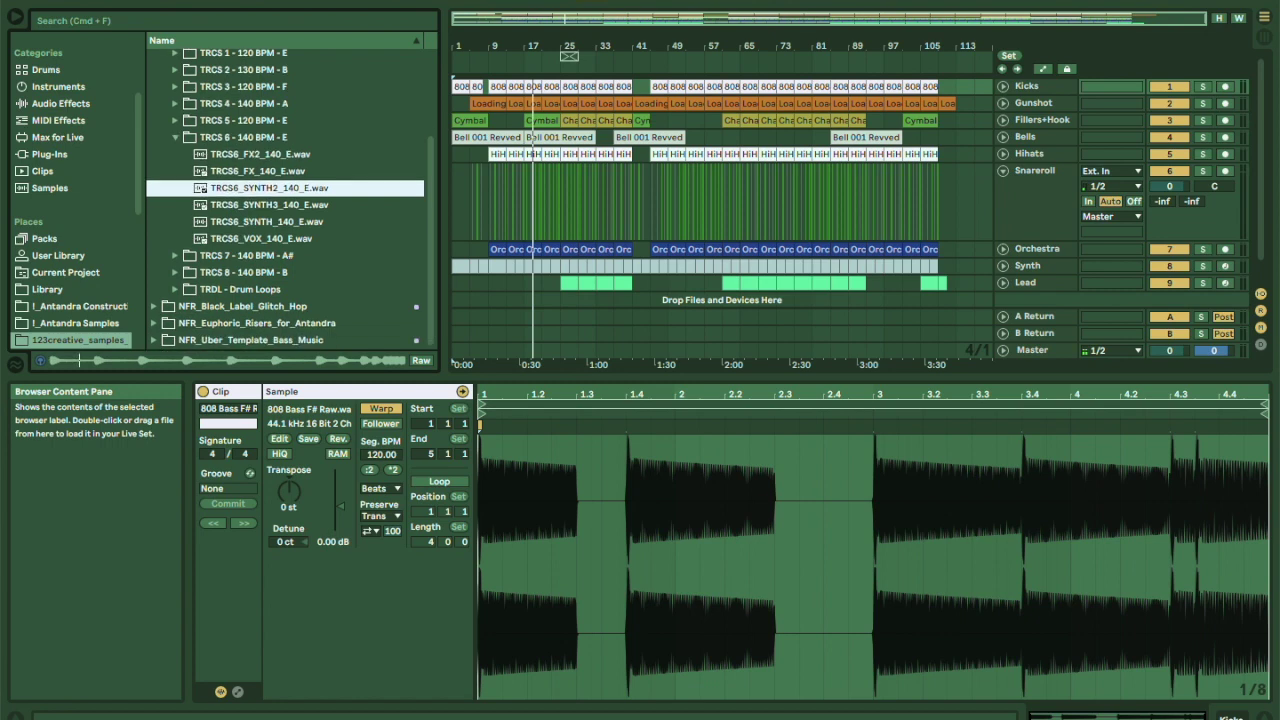
pyautogui.click(257, 171)
# Return to the TRCS 4 - 140 BPM - A folder and preview its VOX, WOBBLE2 and WOBBLE loops.
pyautogui.scroll(3, 257, 171)
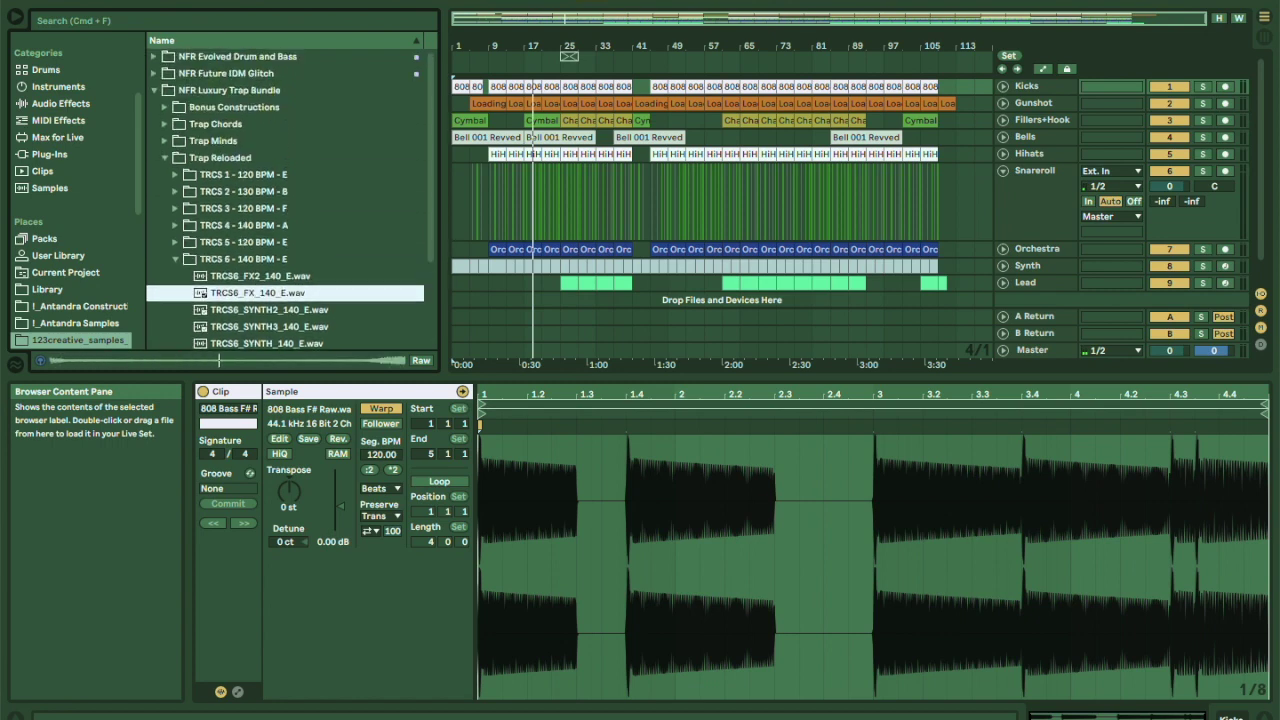
pyautogui.click(243, 225)
pyautogui.click(263, 242)
pyautogui.click(261, 259)
pyautogui.scroll(-3, 261, 259)
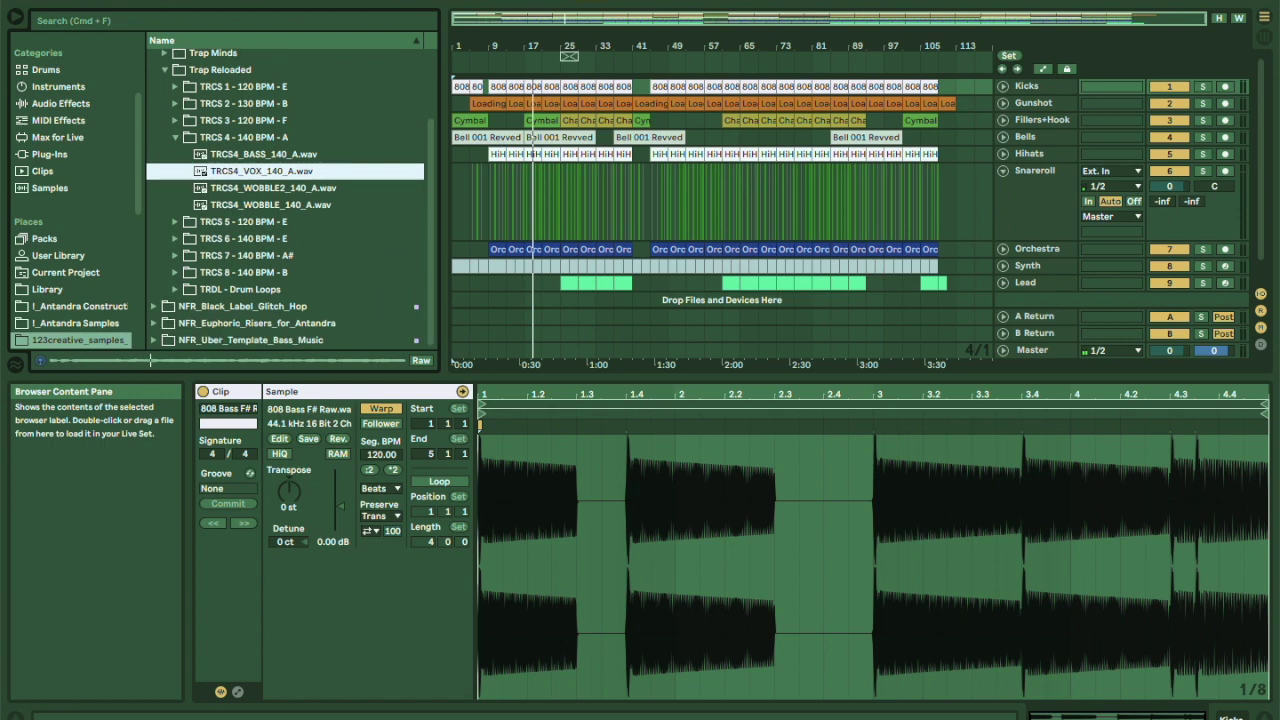
pyautogui.click(272, 188)
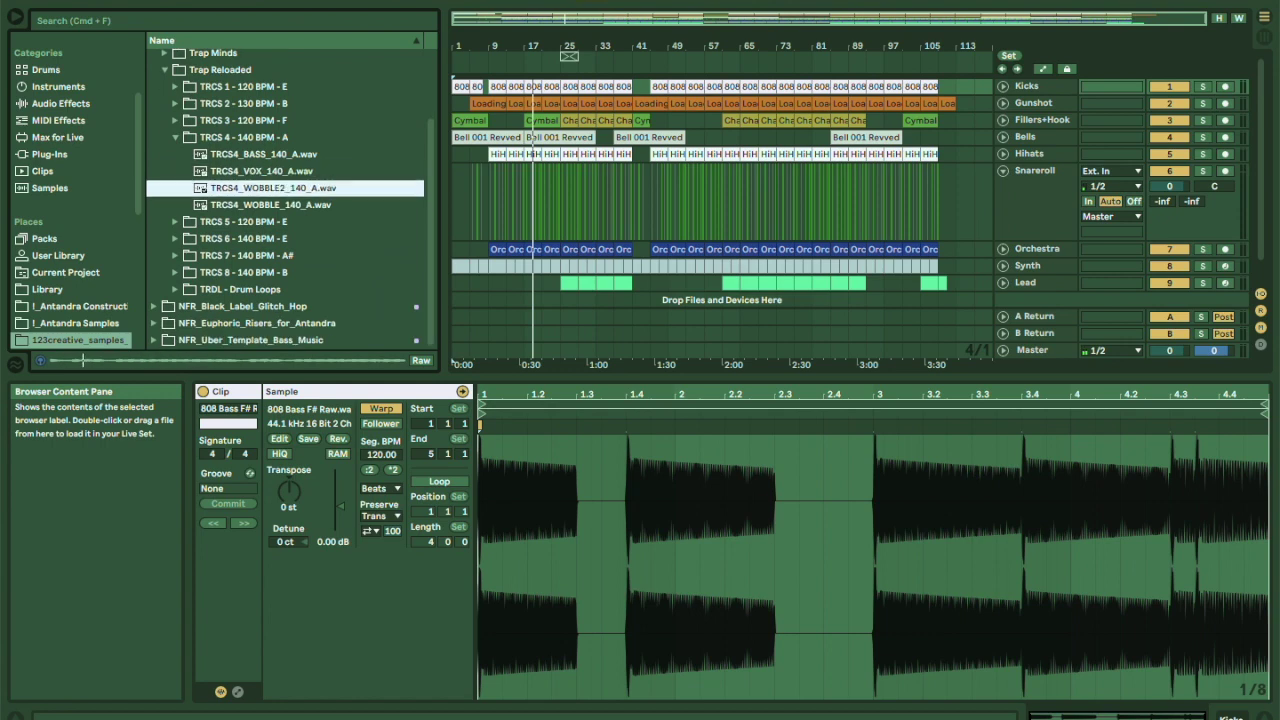
pyautogui.click(271, 205)
# Unfold the TRDL - Drum Loops folder down to the 130 BPM subfolder of FX.
pyautogui.click(240, 289)
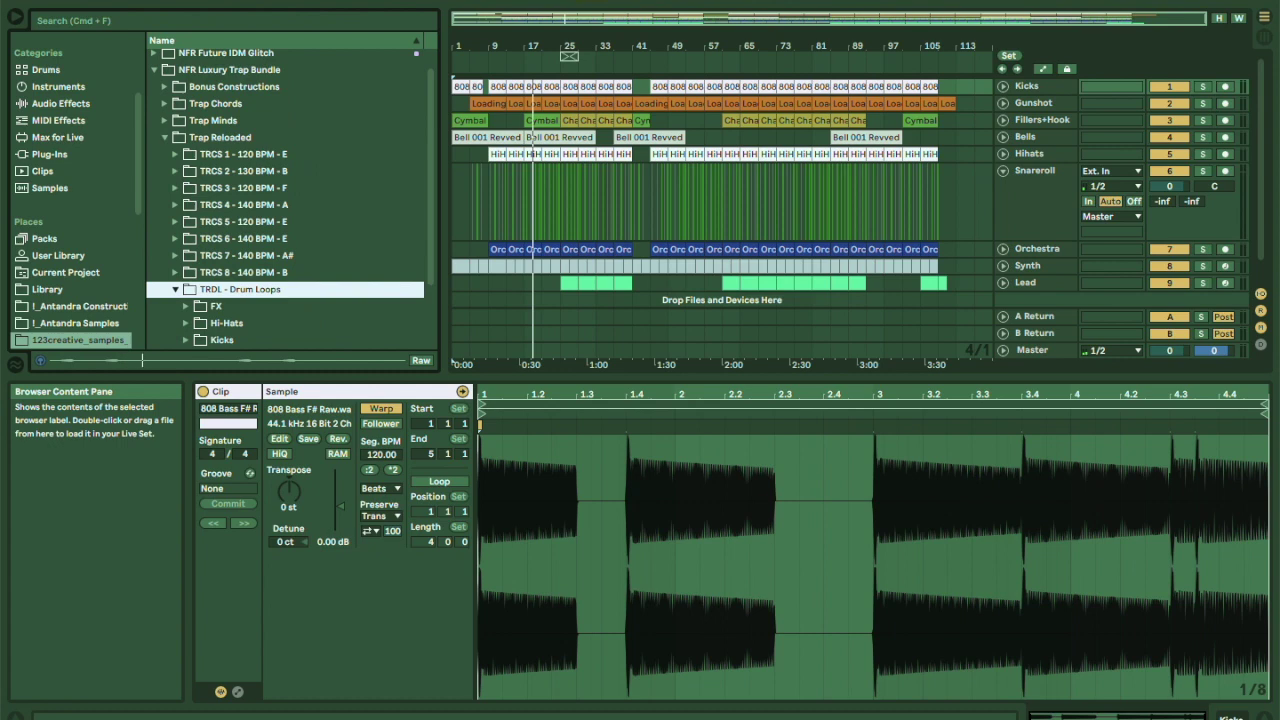
pyautogui.scroll(-3, 240, 289)
pyautogui.click(216, 222)
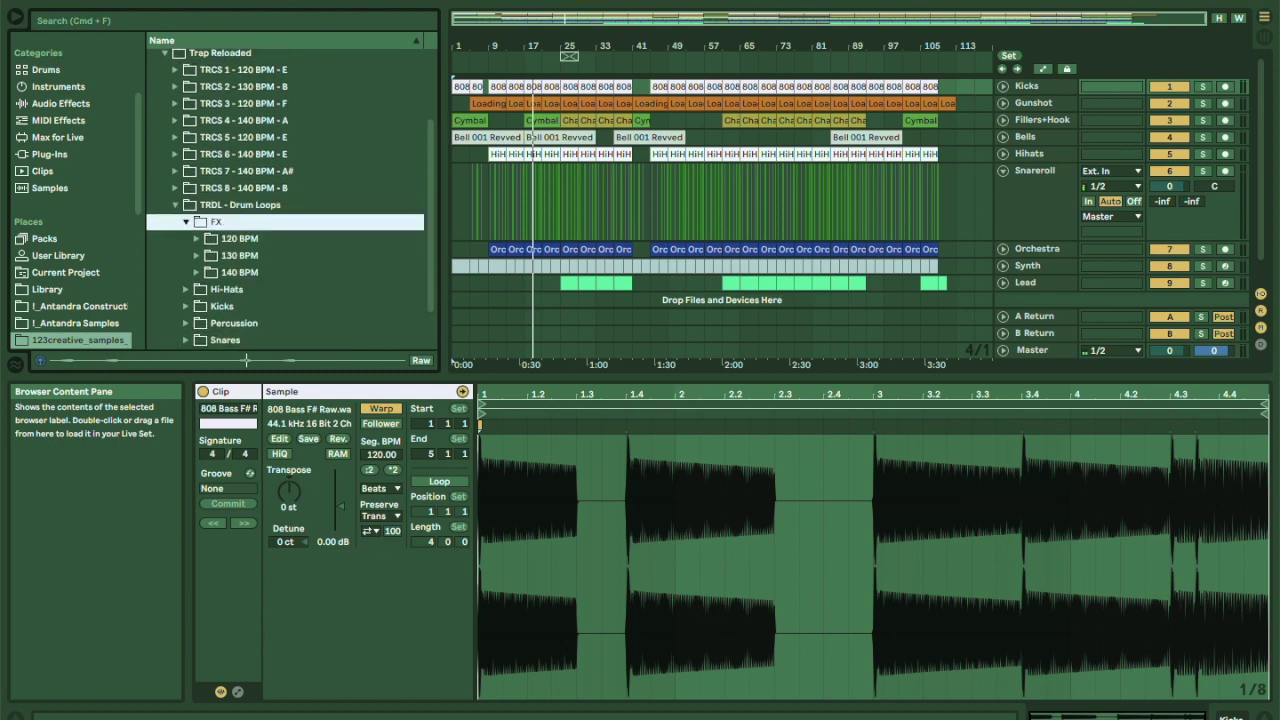
pyautogui.click(238, 256)
pyautogui.scroll(-3, 238, 256)
# Preview the FX loops TRDLFX_130_3.wav, TRDLFX_130_4.wav and TRDLFX_130_5.wav, and TRDLFX_140_2.wav from the 140 BPM folder.
pyautogui.click(222, 172)
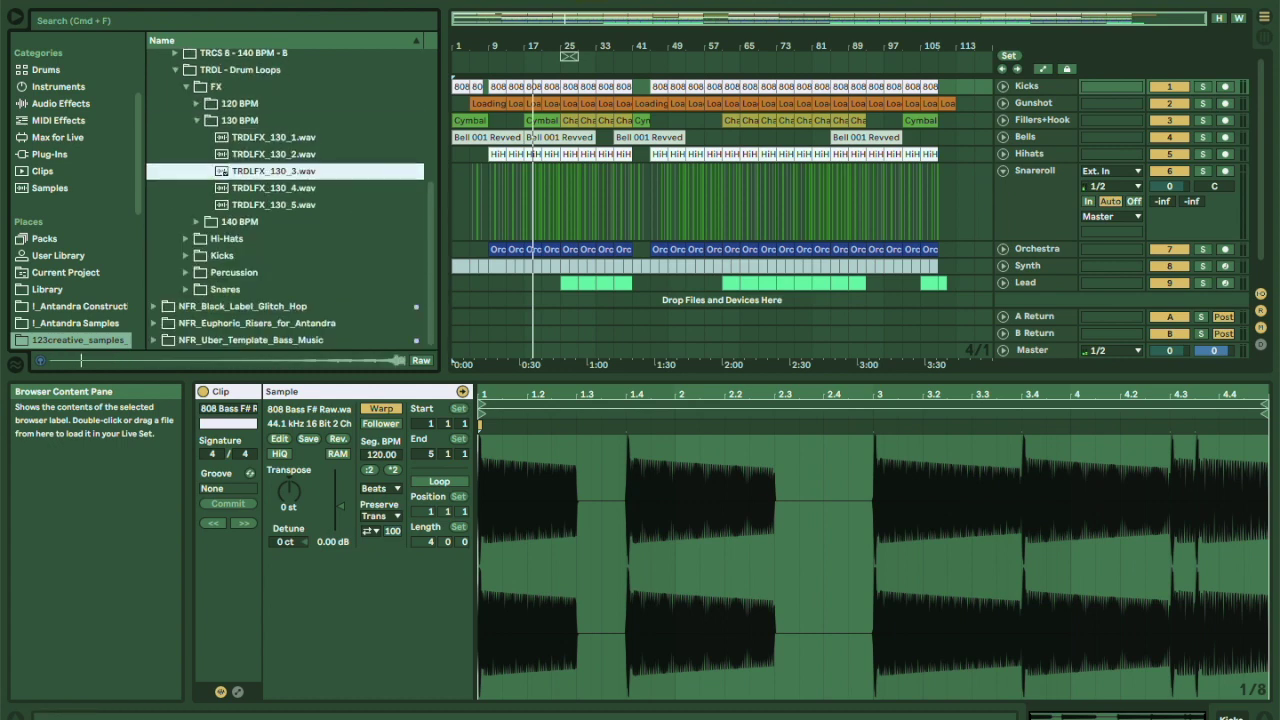
pyautogui.click(221, 188)
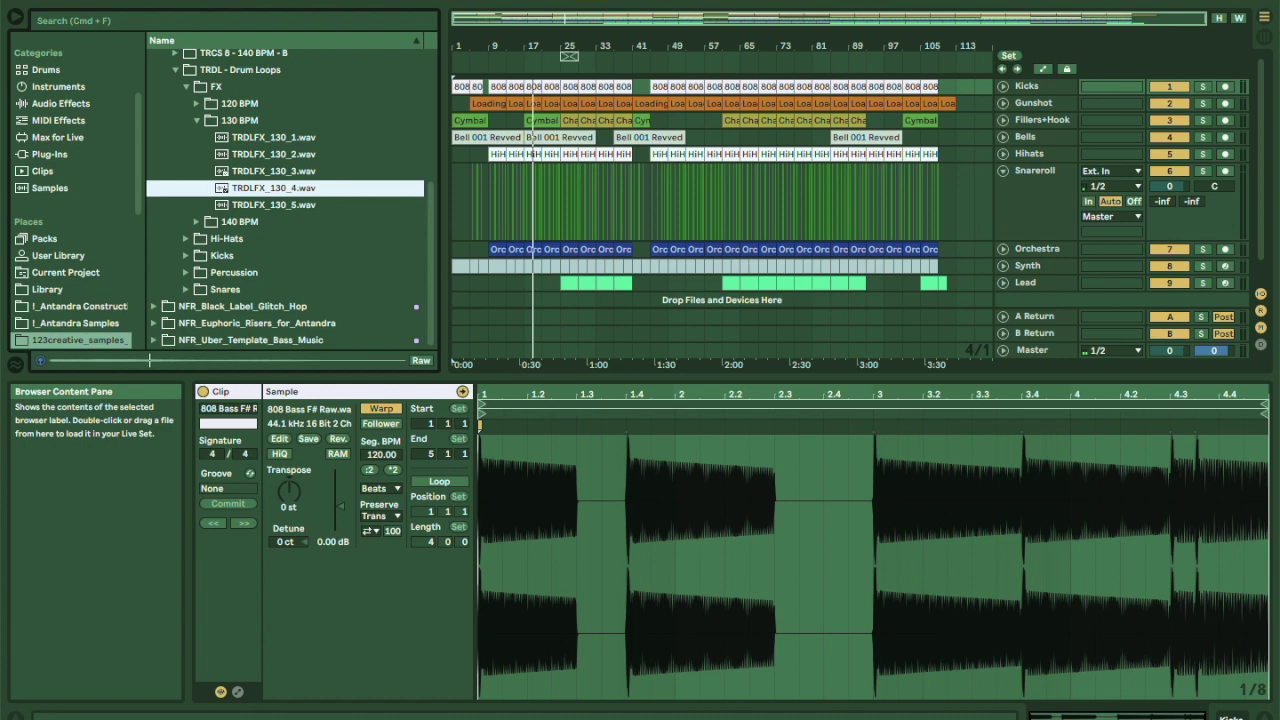
pyautogui.click(221, 205)
pyautogui.click(222, 222)
pyautogui.click(222, 256)
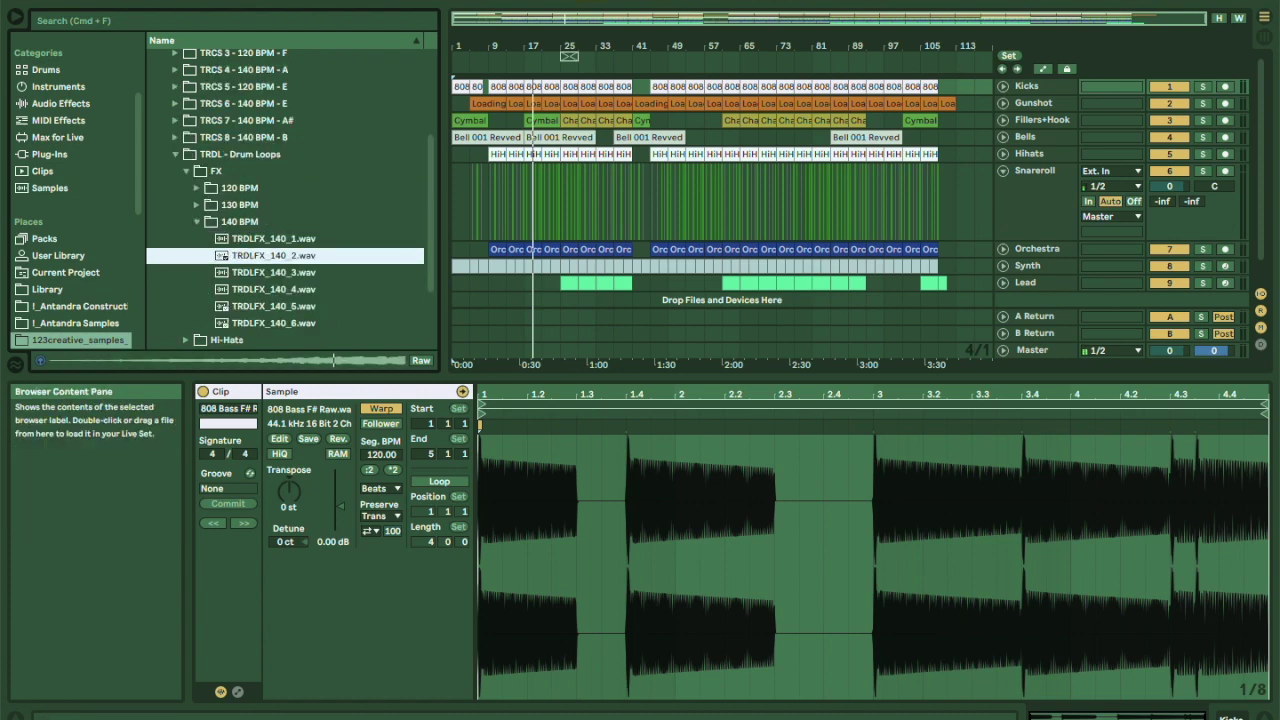
# Unfold the 130 BPM FX folder, preview TRDLFX_130_2.wav through TRDLFX_130_5.wav, and fold the folder again.
pyautogui.click(238, 205)
pyautogui.click(250, 239)
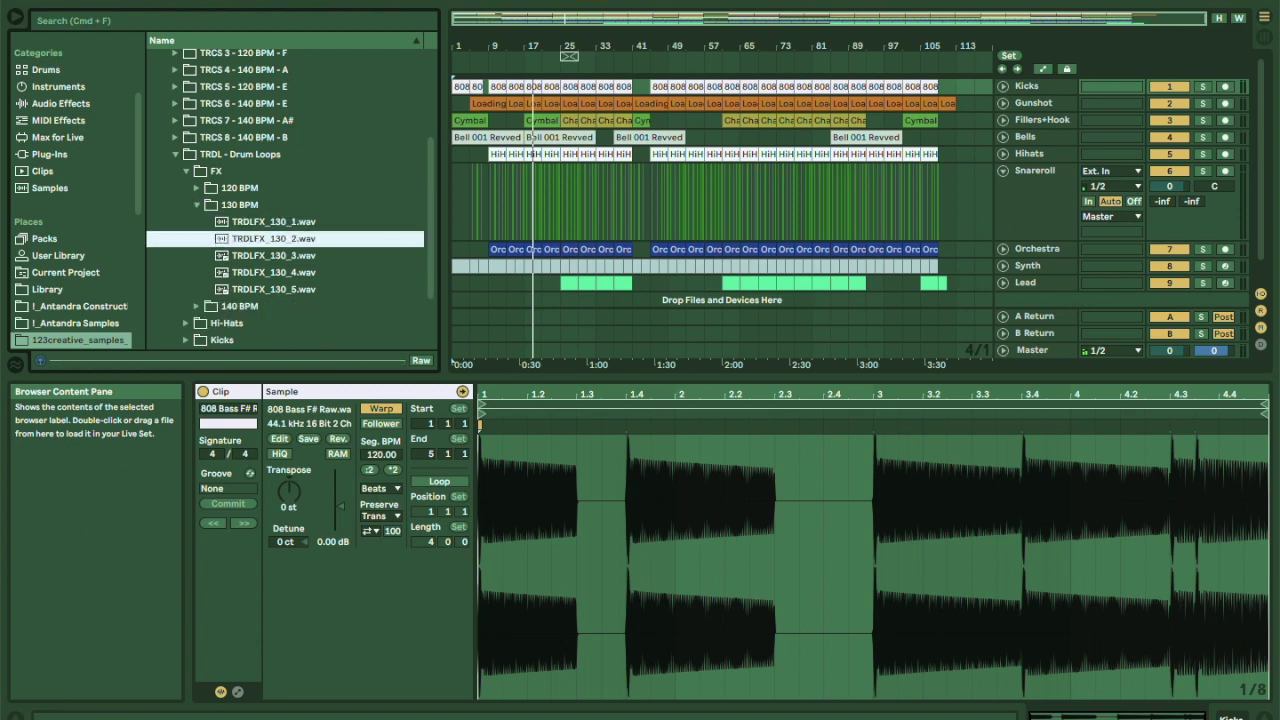
pyautogui.click(272, 256)
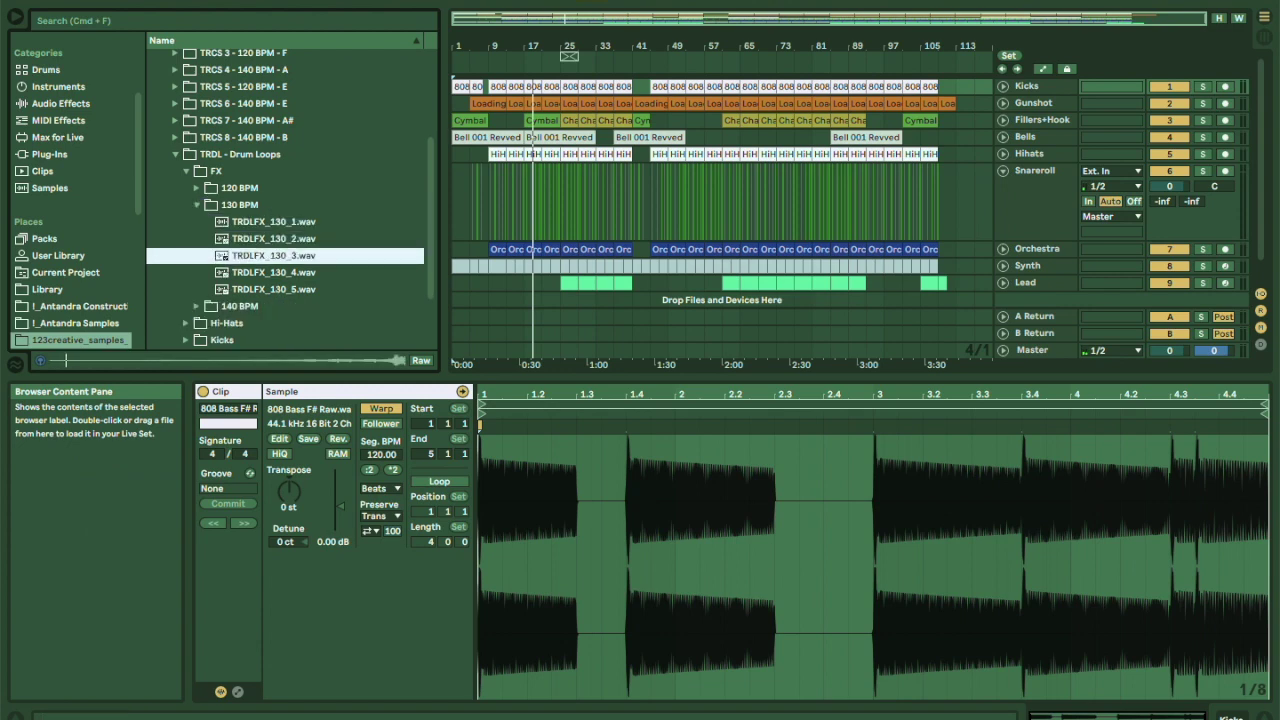
pyautogui.click(346, 360)
pyautogui.click(272, 273)
pyautogui.click(148, 360)
pyautogui.click(272, 289)
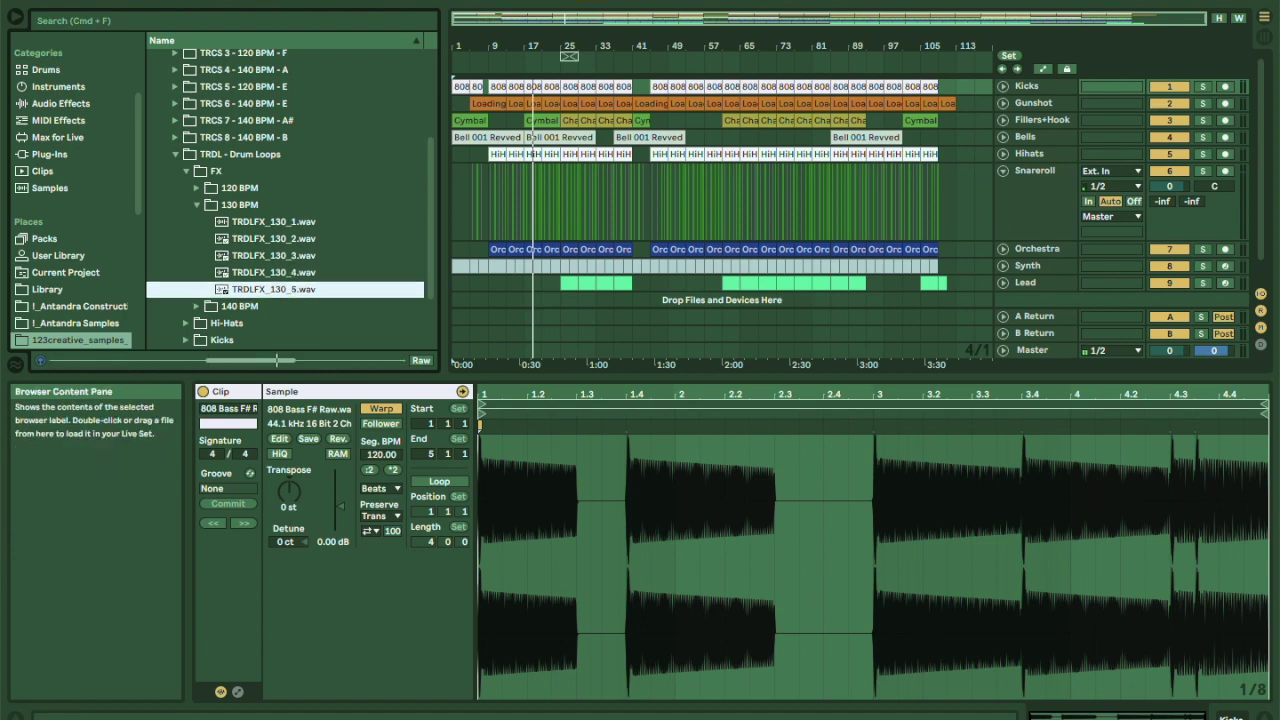
pyautogui.press('Left')
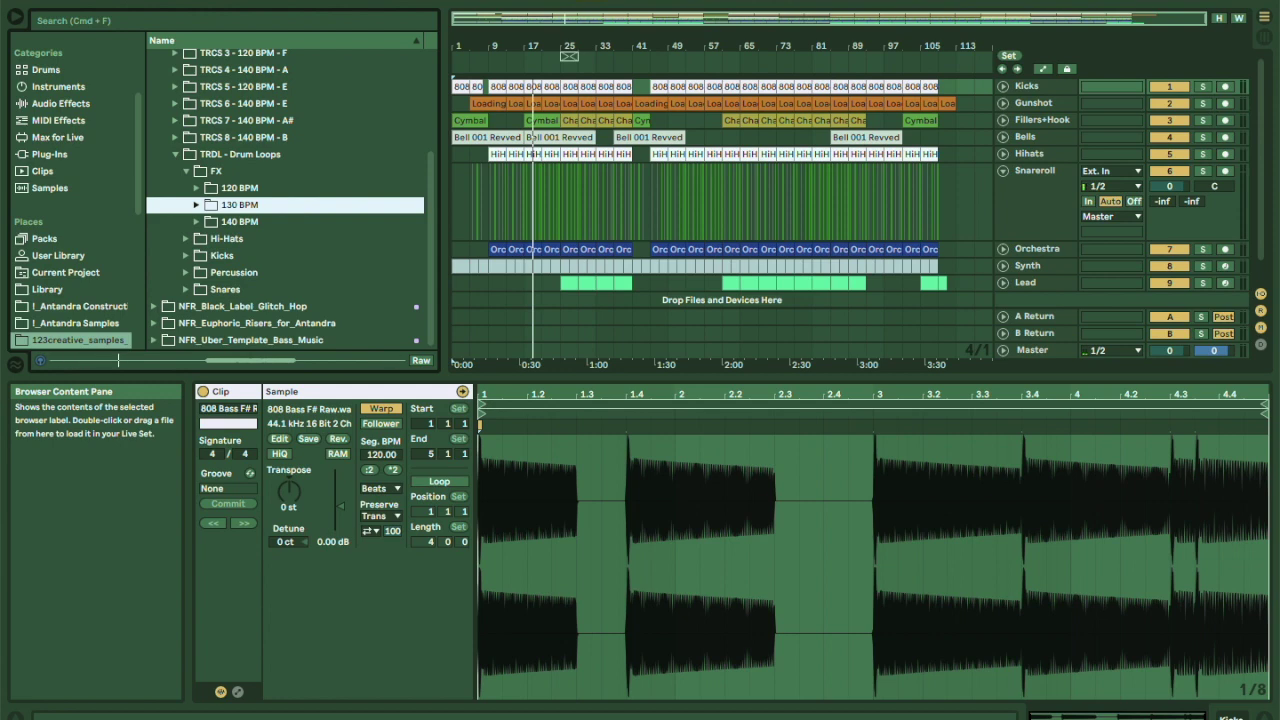
# Unfold the Percussion folder's 120 BPM subfolder and preview TRDLP_120_1.wav and TRDLP_120_2.wav.
pyautogui.click(233, 272)
pyautogui.press('Down')
pyautogui.press('Right')
pyautogui.press('Down')
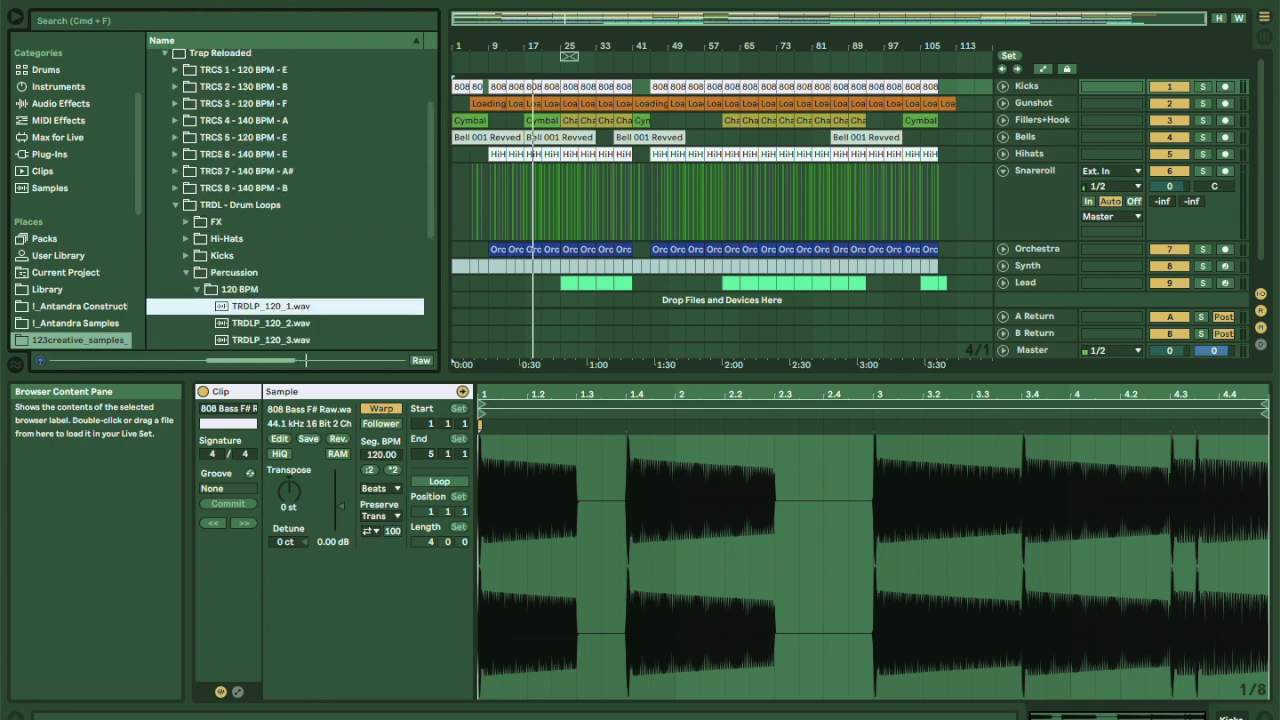
pyautogui.press('Down')
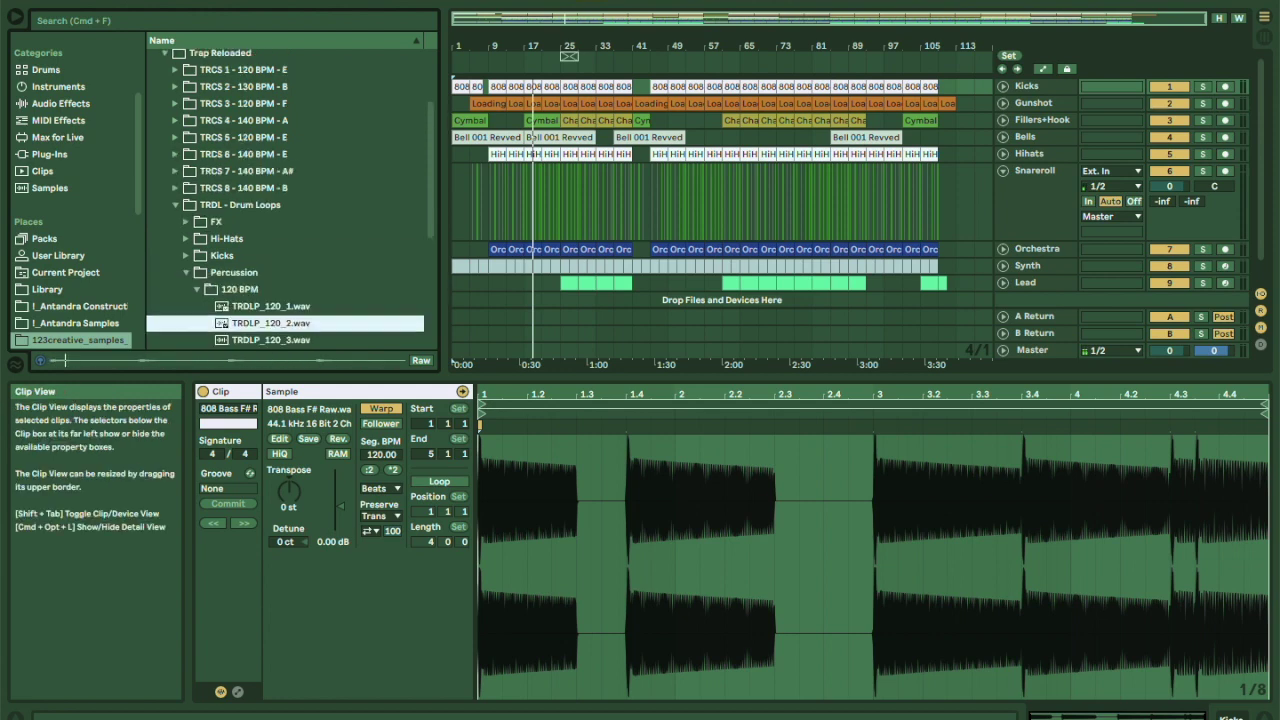